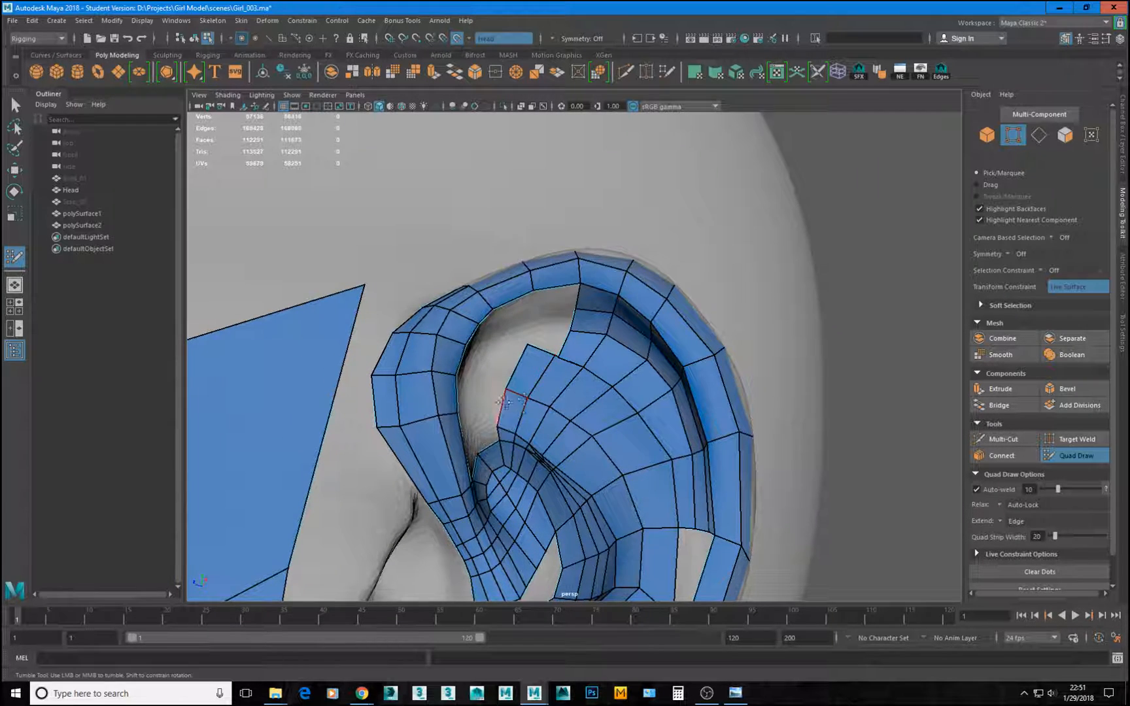
Extend the open edge of the inner upper ear faces with new quads reaching the next vertex of the rim.
scroll(517, 367, "up", 6)
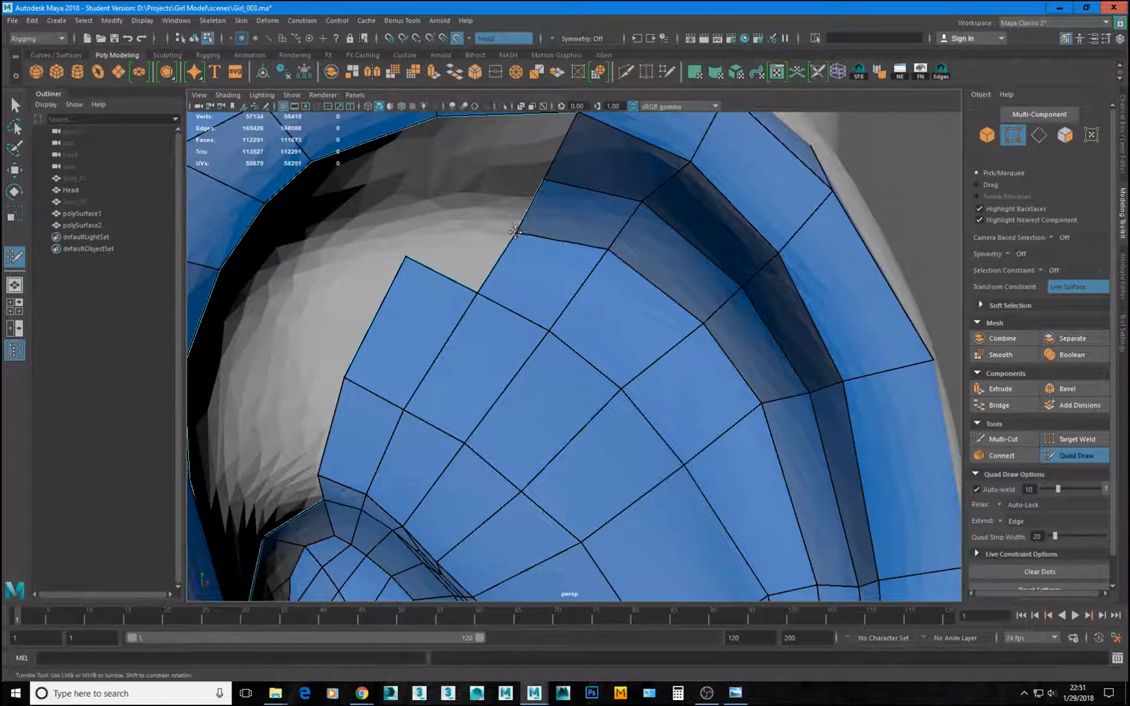
scroll(492, 227, "down", 5)
scroll(504, 194, "up", 3)
scroll(510, 301, "up", 1)
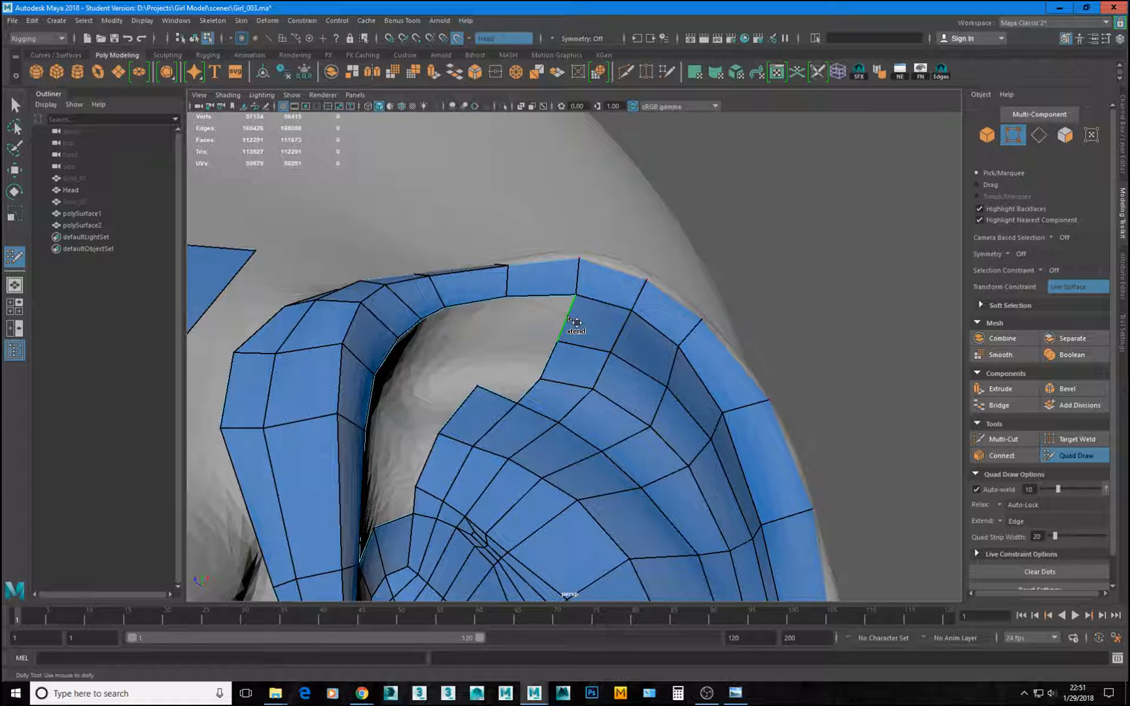
mouse_move(568, 317)
left_mouse_down()
mouse_move(517, 313)
mouse_move(524, 320)
mouse_move(511, 295)
left_mouse_up()
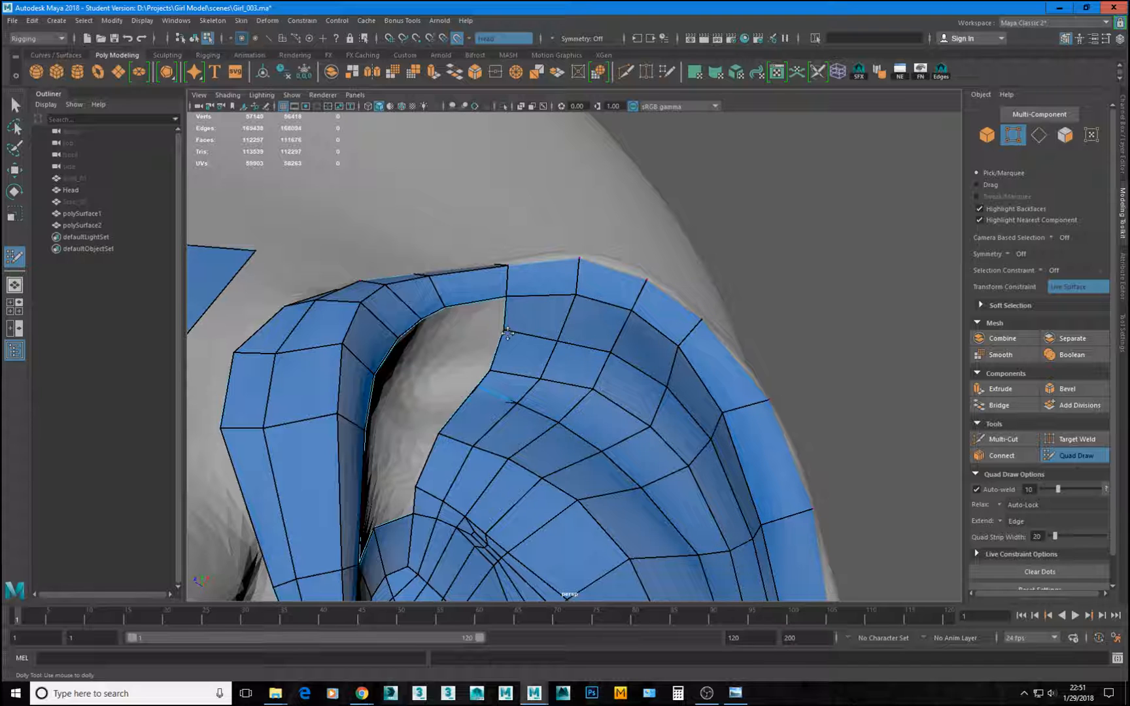
Weld the two closely spaced boundary vertices on the open edge of the inner upper ear faces.
left_click_drag(457, 373, 473, 411, "alt")
middle_click_drag(474, 411, 419, 355, "alt")
right_click_drag(419, 354, 442, 352, "alt")
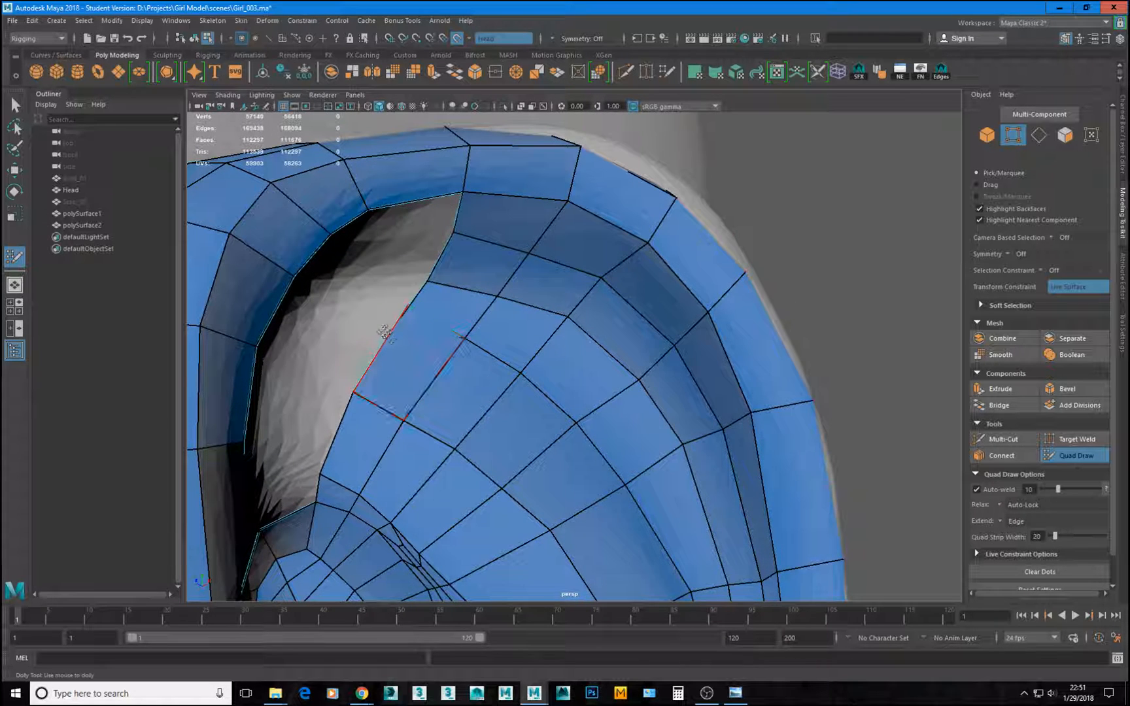
left_click_drag(398, 335, 383, 307, "alt")
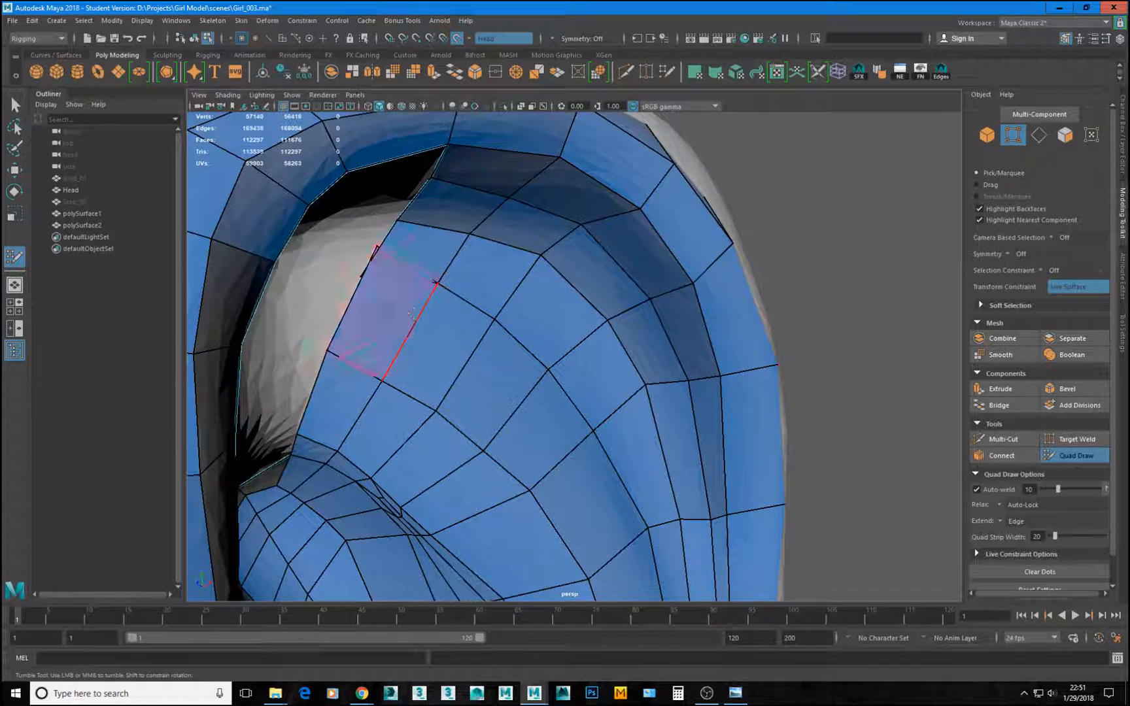
right_click_drag(337, 305, 370, 305, "alt")
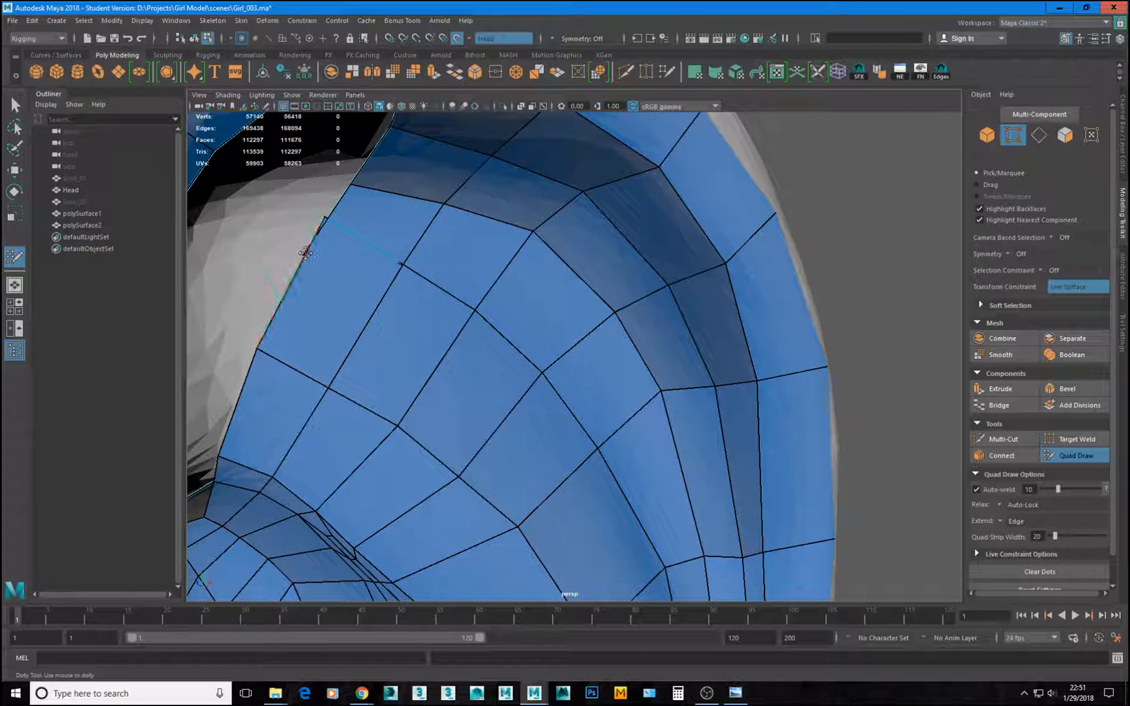
right_click_drag(326, 216, 288, 219, "alt")
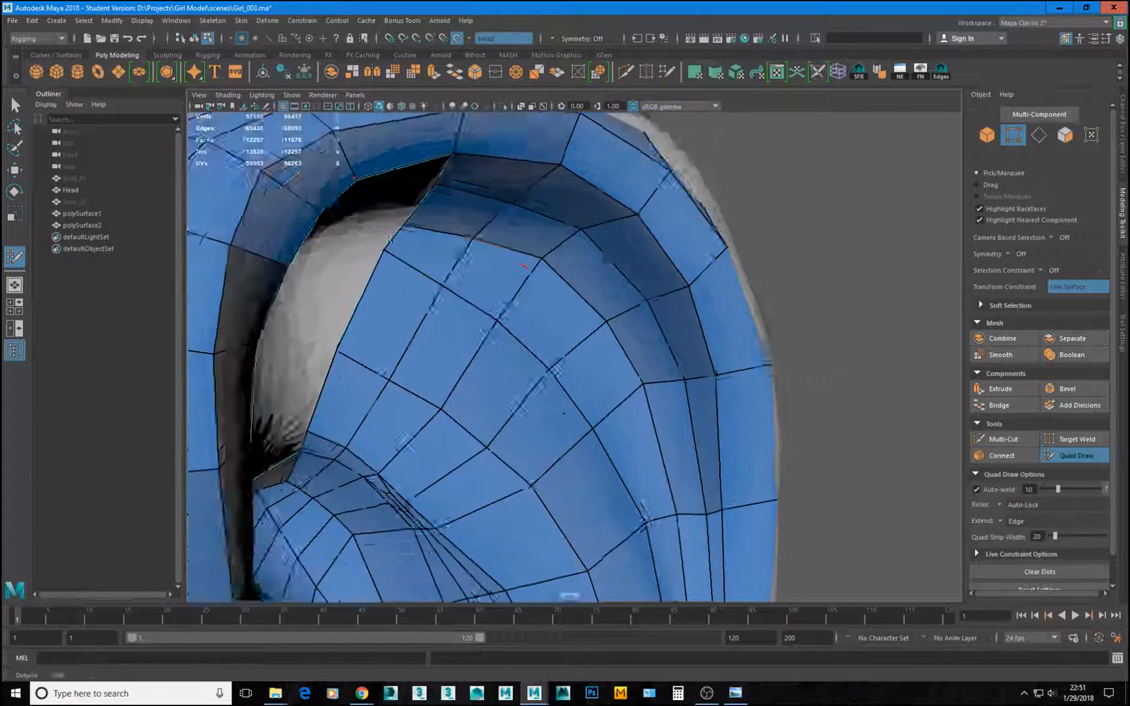
left_click_drag(288, 219, 441, 340, "alt")
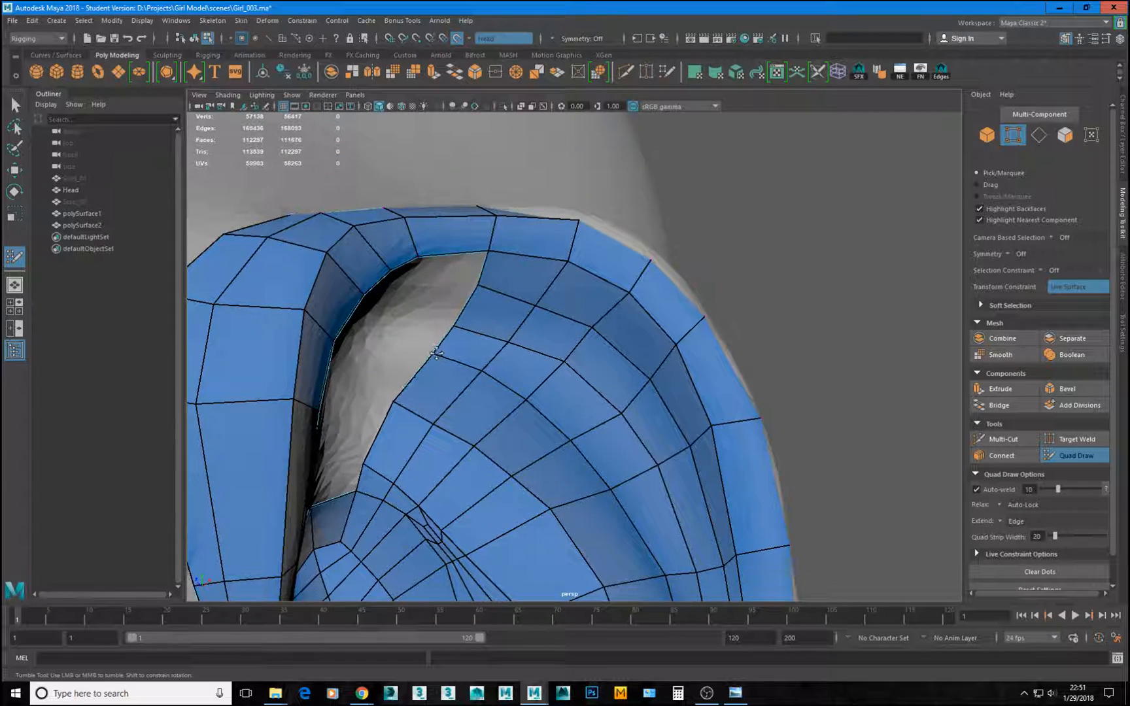
Even out the inner ear quads by repositioning a boundary vertex beside the gap and a vertex near the outer fold.
right_click_drag(439, 350, 337, 356, "alt")
left_click_drag(337, 357, 399, 386, "alt")
right_click_drag(500, 358, 487, 306, "alt")
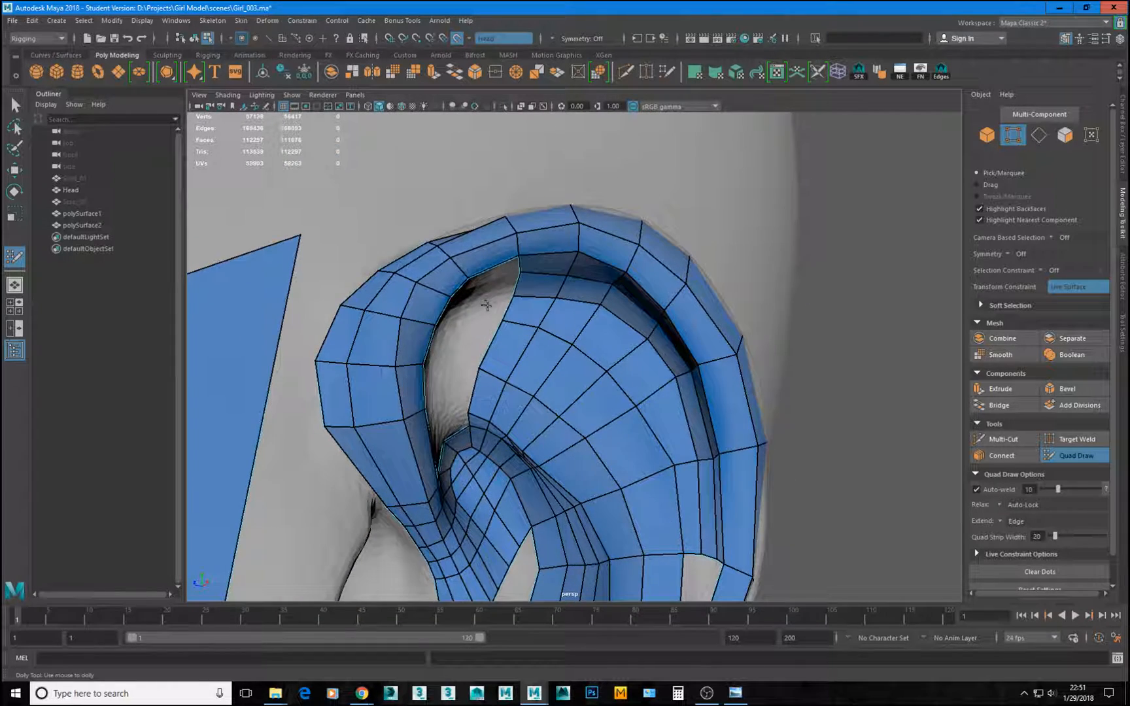
left_click_drag(501, 320, 494, 329)
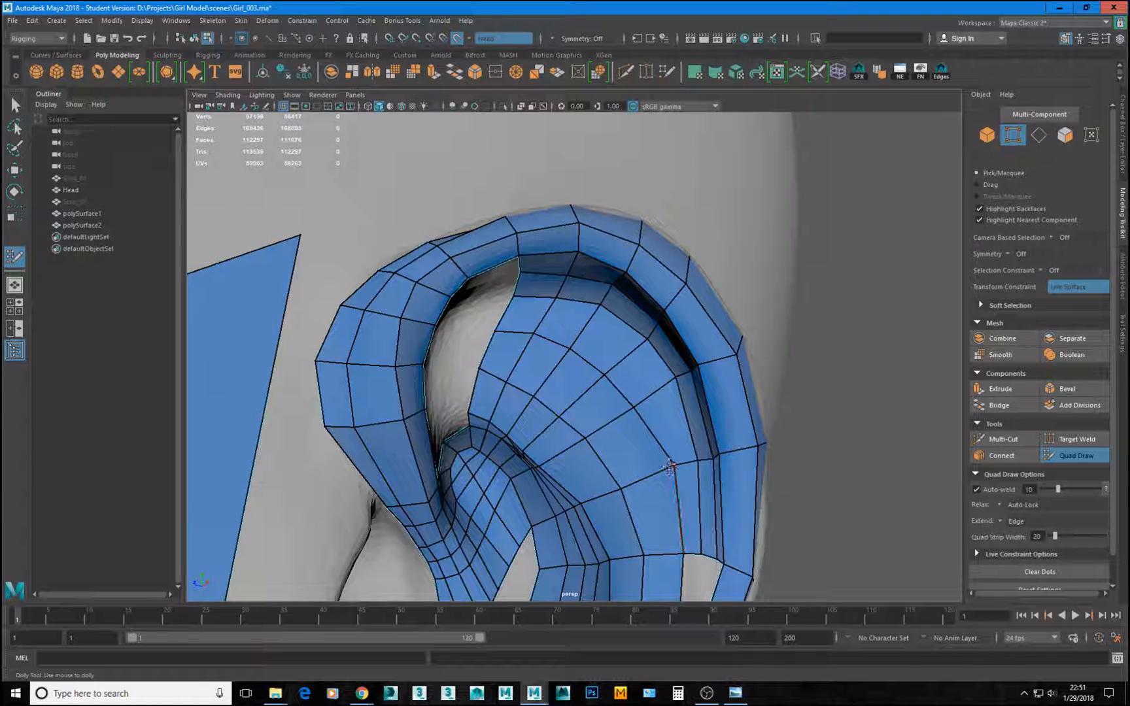
left_click_drag(676, 467, 671, 471)
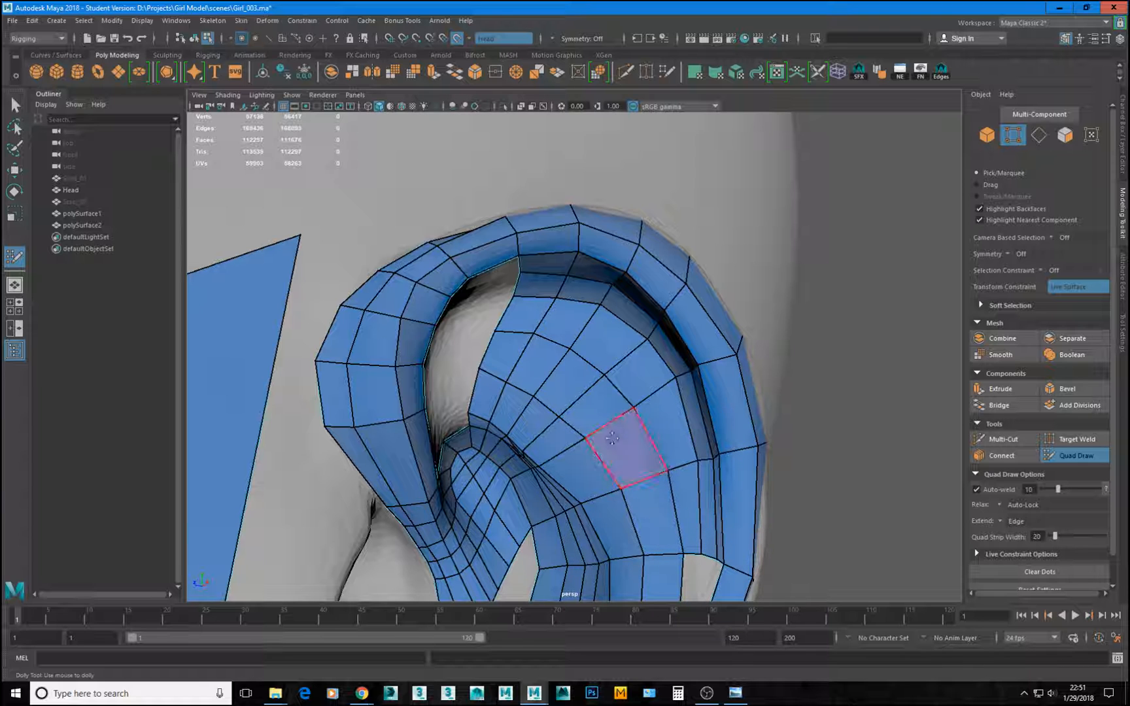
Insert an edge loop across the front rim strip, just above where it joins the dense quads near the ear canal.
left_click_drag(606, 458, 613, 376, "alt")
middle_click_drag(613, 375, 646, 435, "alt")
left_click_drag(646, 436, 553, 411, "alt")
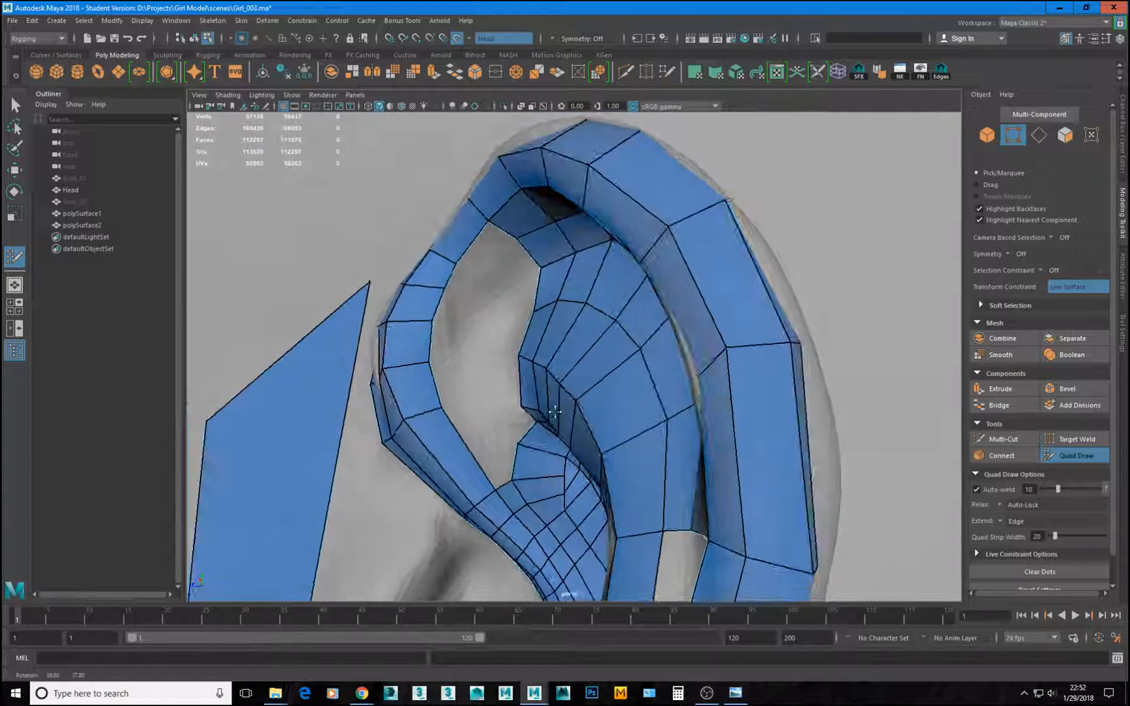
middle_click_drag(553, 411, 563, 422, "alt")
right_click_drag(563, 423, 448, 464, "alt")
left_click_drag(463, 474, 454, 474, "alt")
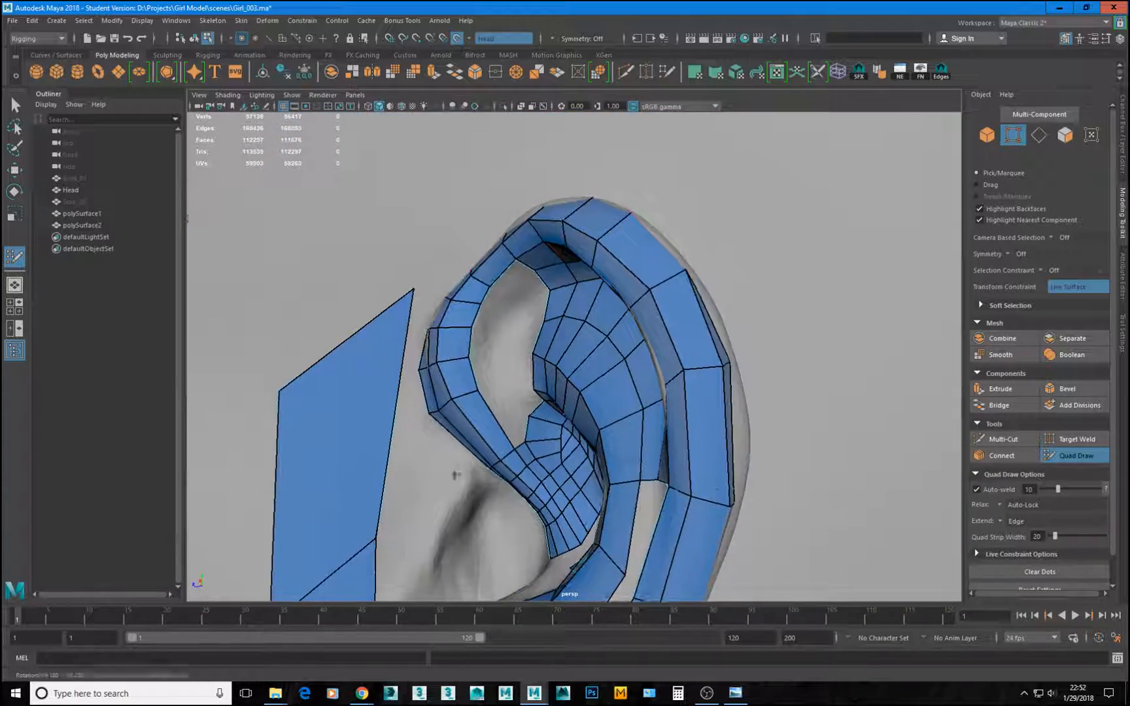
right_click_drag(421, 435, 453, 447, "alt")
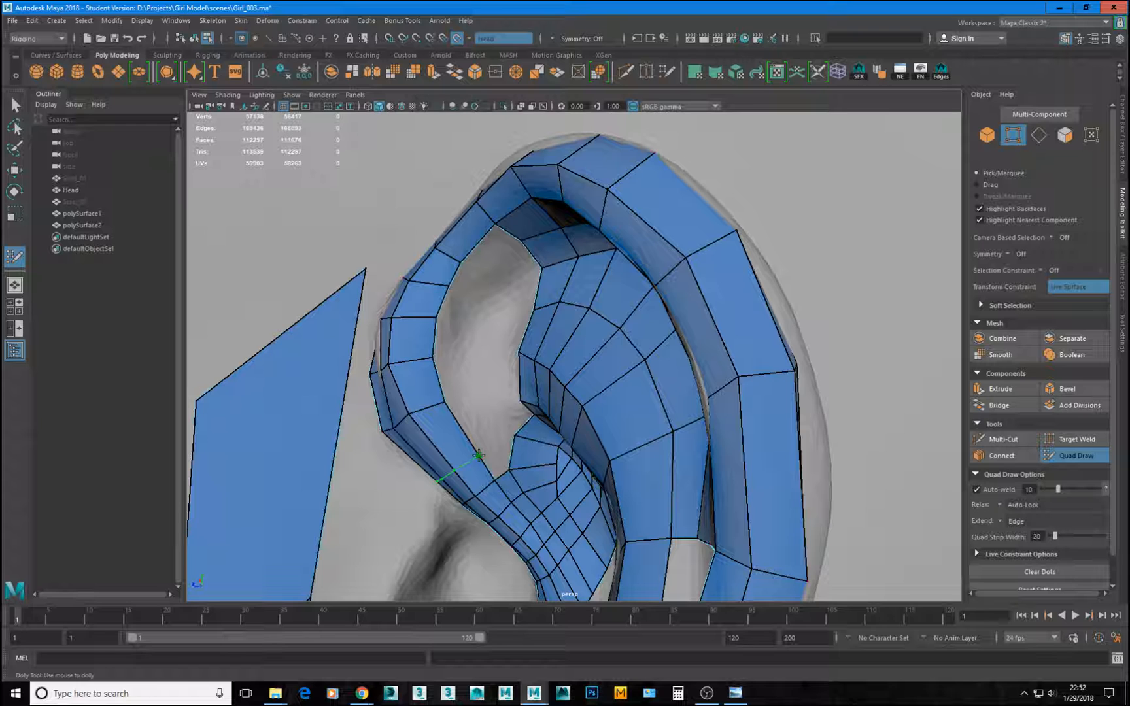
left_click(479, 455, "ctrl")
Pull the protruding outer corner vertex of the front rim inward to smooth the strip's outline.
left_click_drag(500, 454, 514, 468, "alt")
right_click_drag(514, 468, 463, 468, "alt")
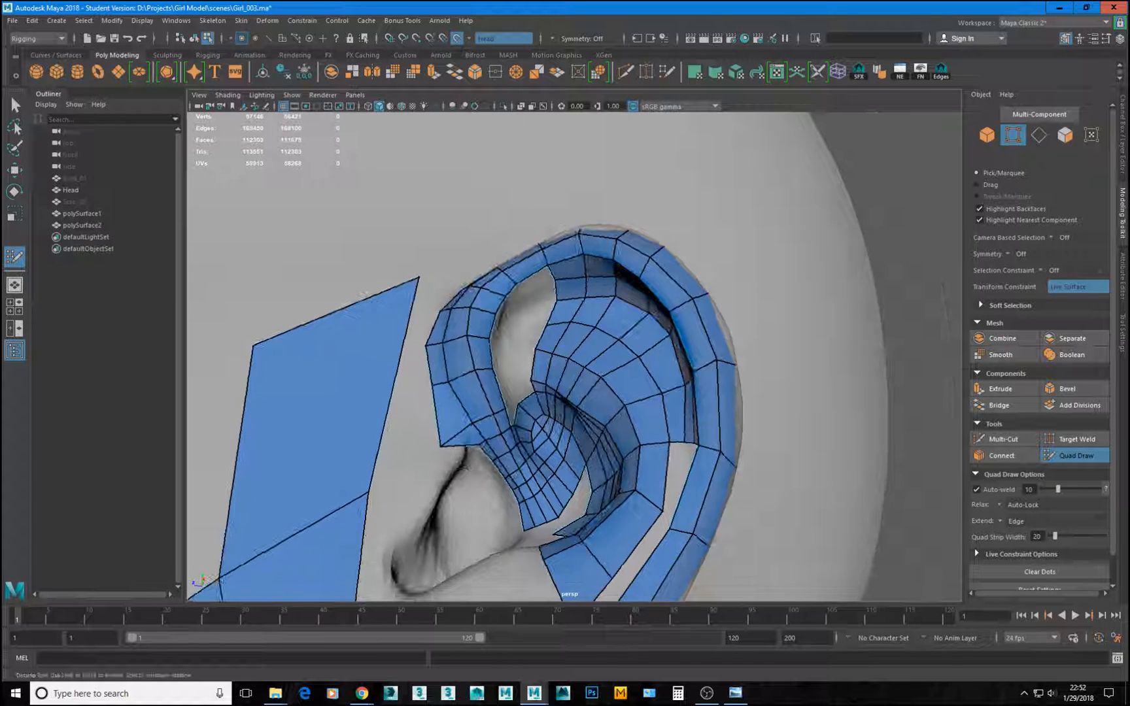
left_click_drag(442, 448, 465, 430)
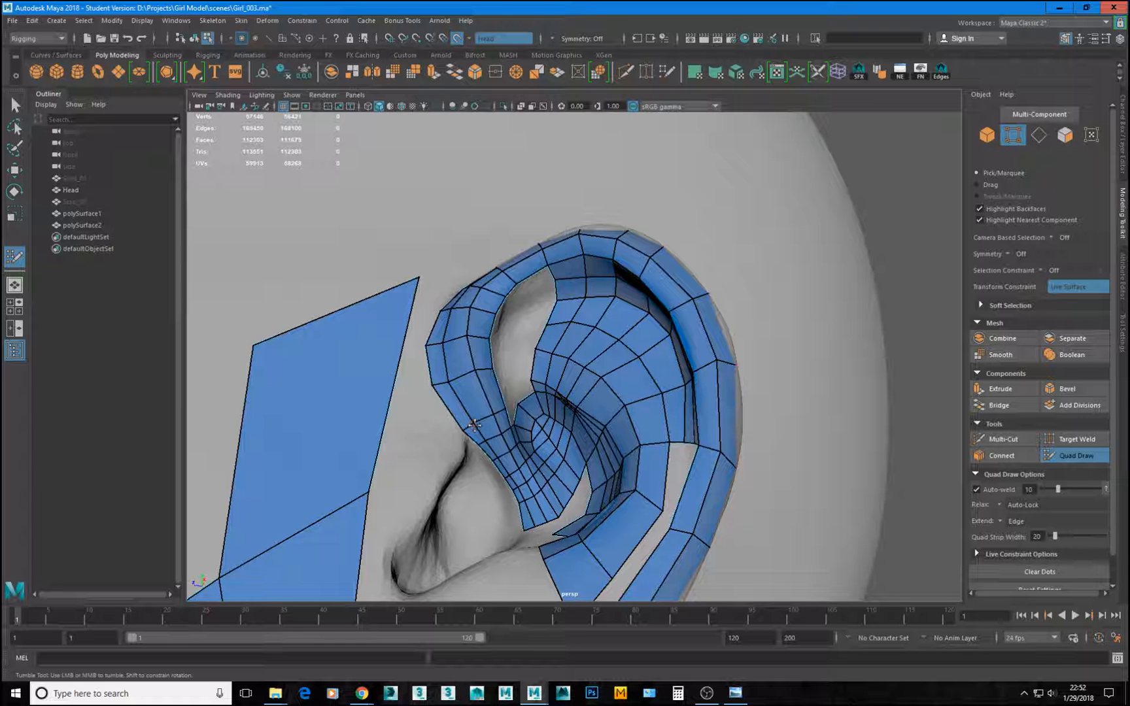
Extend the inner edge of the front rim with a new strip of quads along the gap, joined at both ends.
left_click_drag(473, 426, 482, 399, "alt")
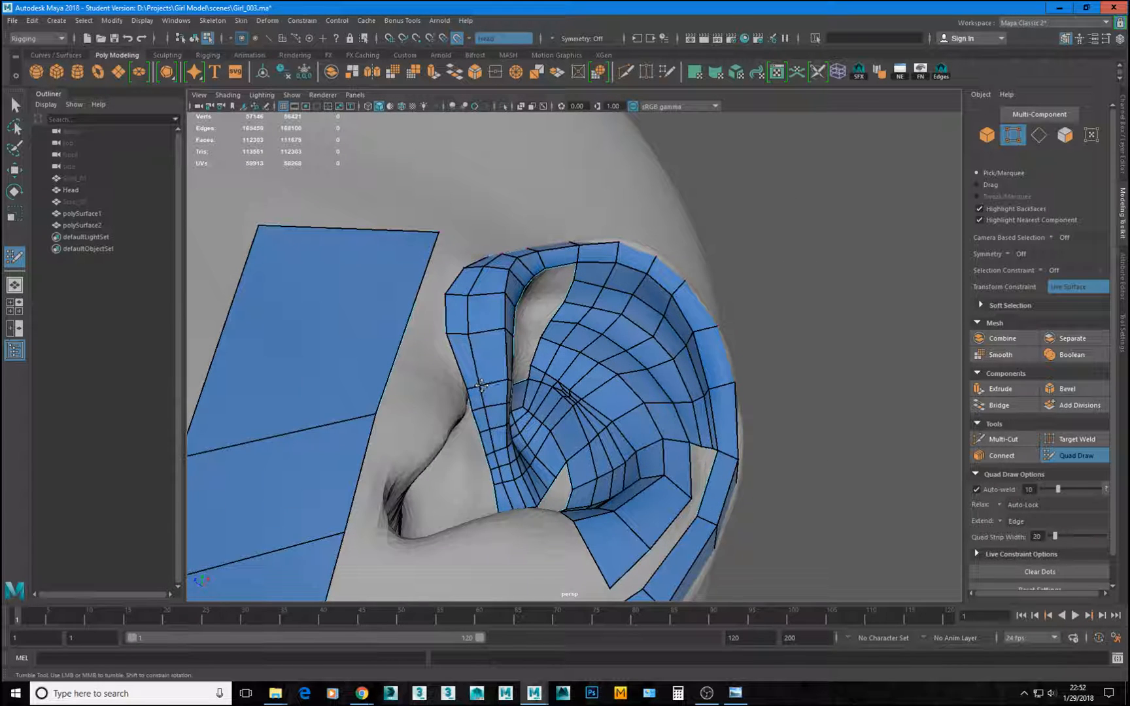
scroll(577, 410, "up", 10)
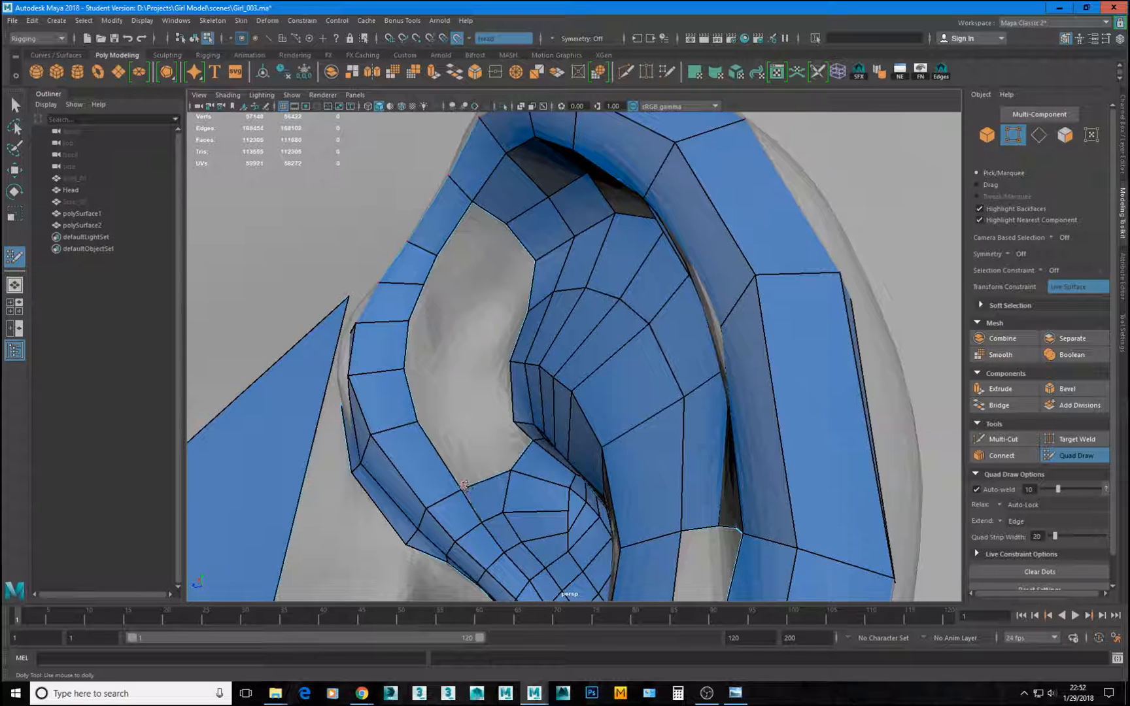
left_click_drag(495, 472, 640, 489, "alt")
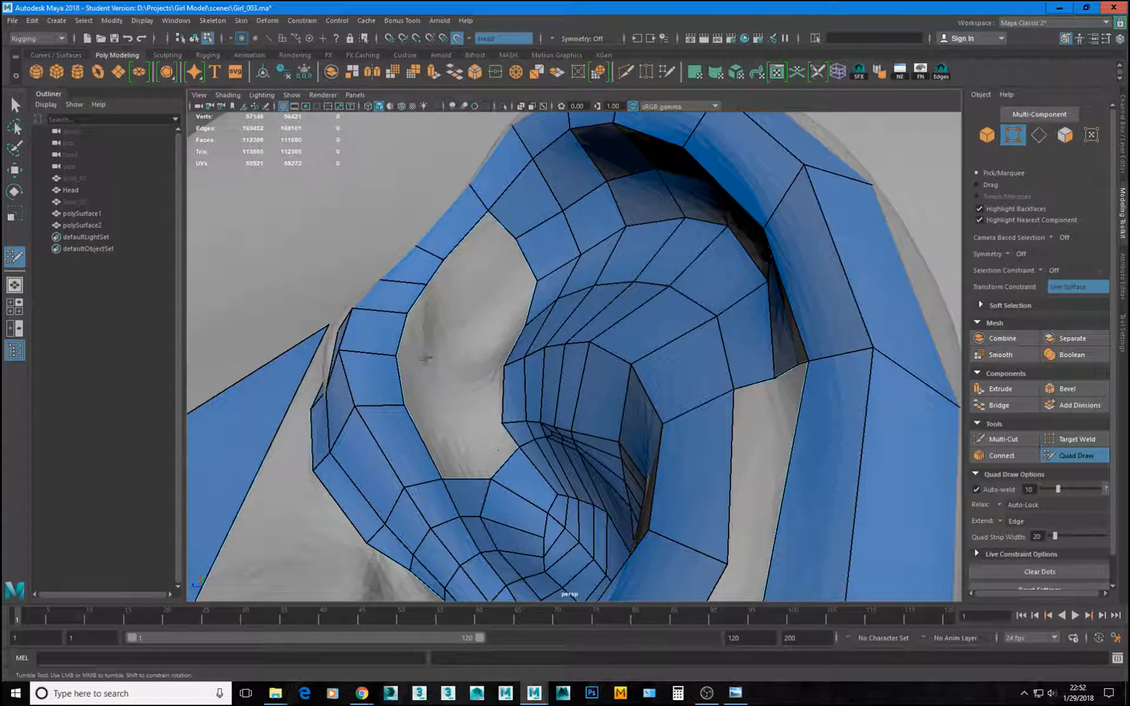
mouse_move(425, 348)
left_mouse_down("alt")
mouse_move(417, 341)
mouse_move(437, 441)
mouse_move(467, 462)
mouse_move(503, 456)
left_mouse_up("alt")
middle_click_drag(503, 456, 487, 456)
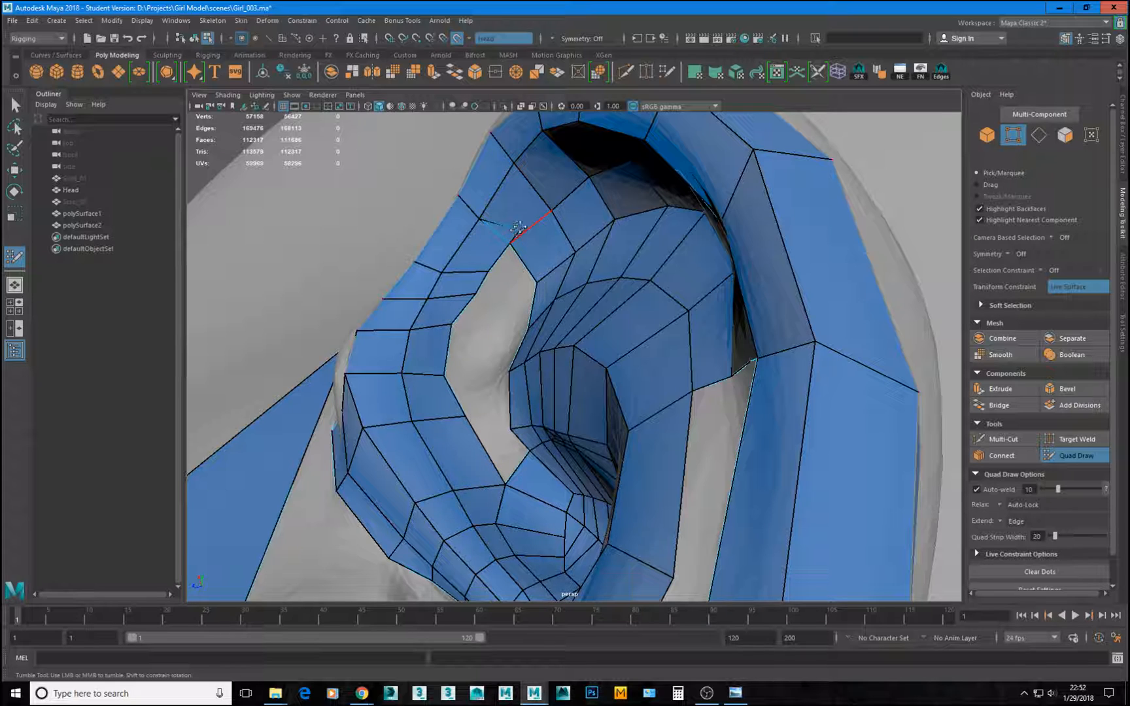
Weld the new strip to the vertex at the gap's upper tip and space its neighbouring edge vertices evenly.
left_click_drag(498, 229, 483, 255, "alt")
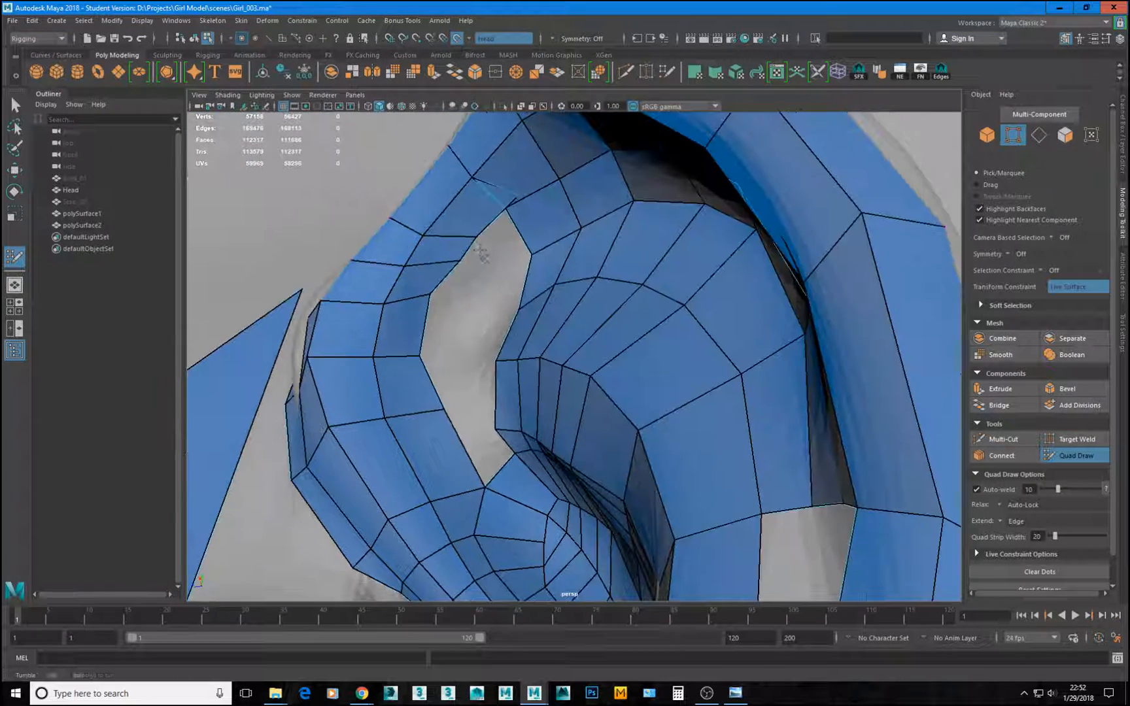
middle_click_drag(485, 149, 504, 269, "alt")
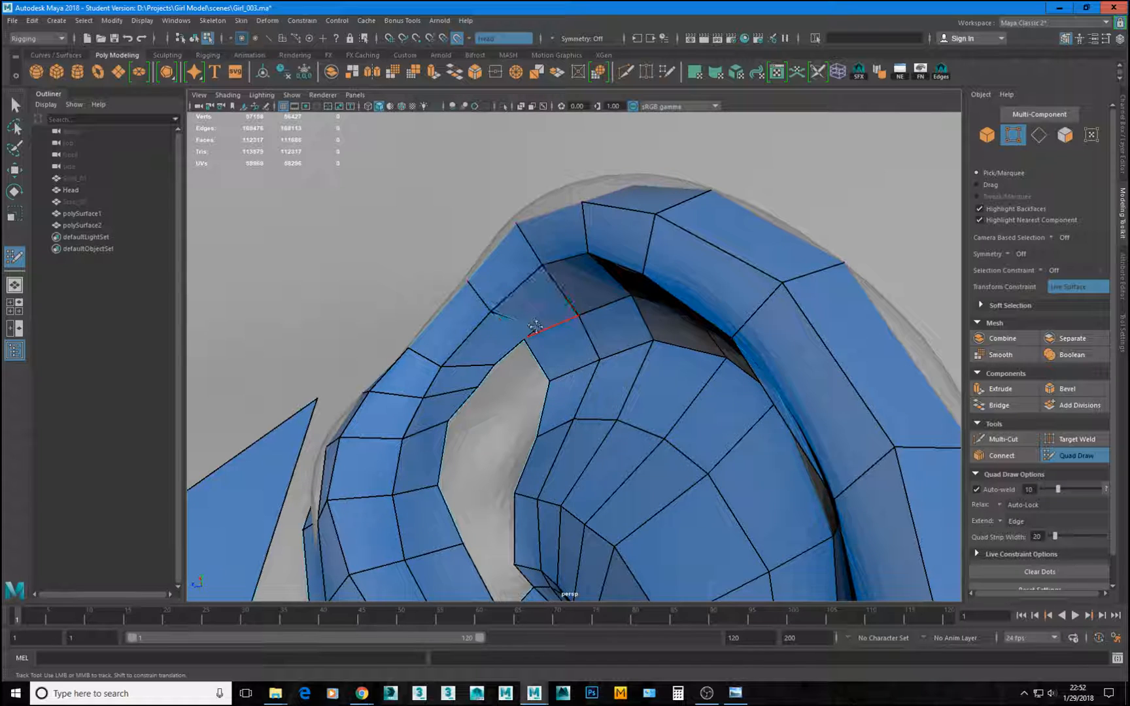
right_click_drag(539, 331, 527, 329, "alt")
left_click_drag(527, 329, 522, 317, "alt")
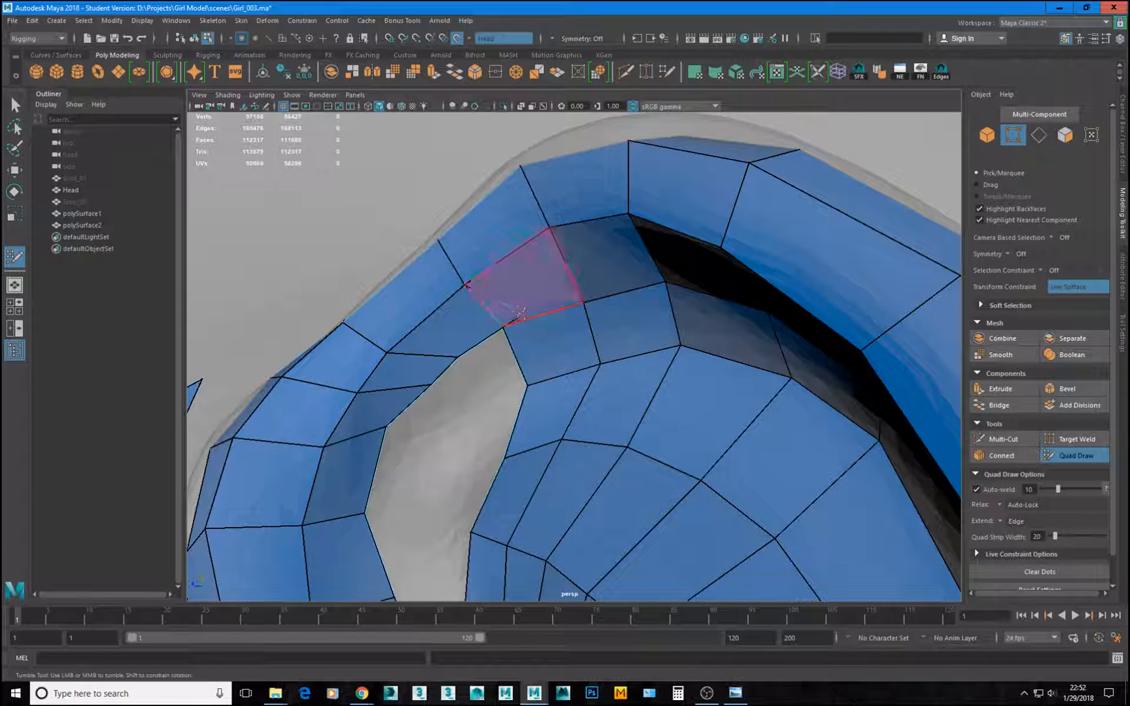
left_click_drag(537, 328, 484, 326, "alt")
right_click_drag(484, 327, 528, 327, "alt")
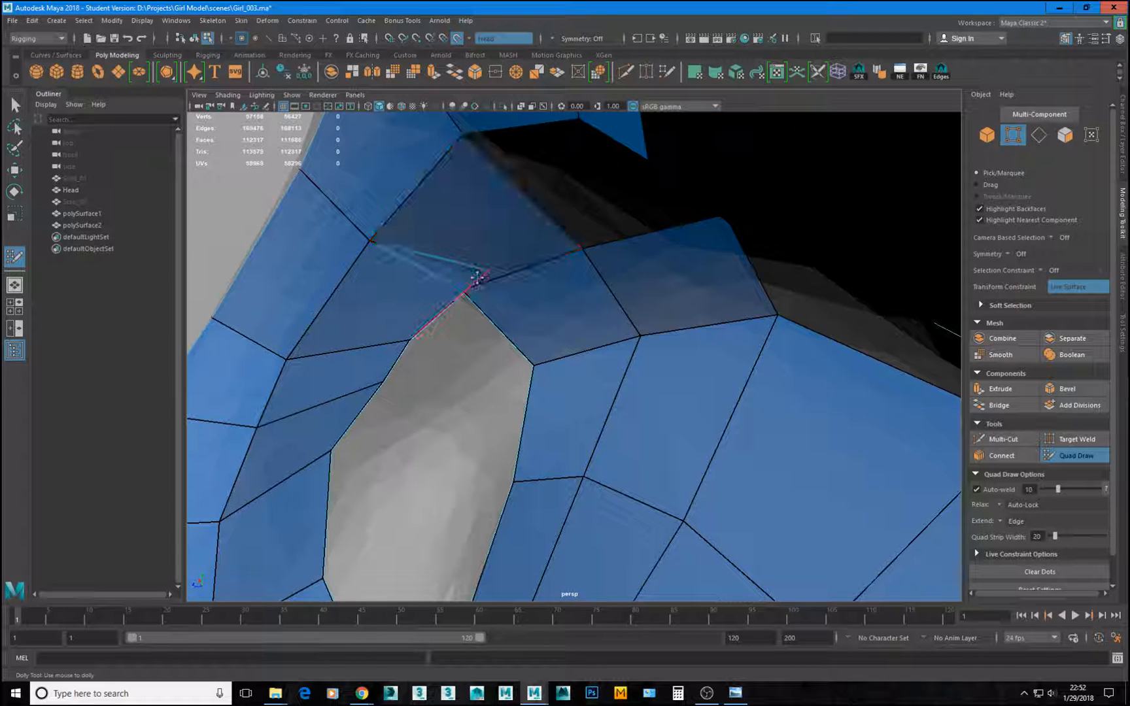
left_click_drag(448, 308, 432, 331)
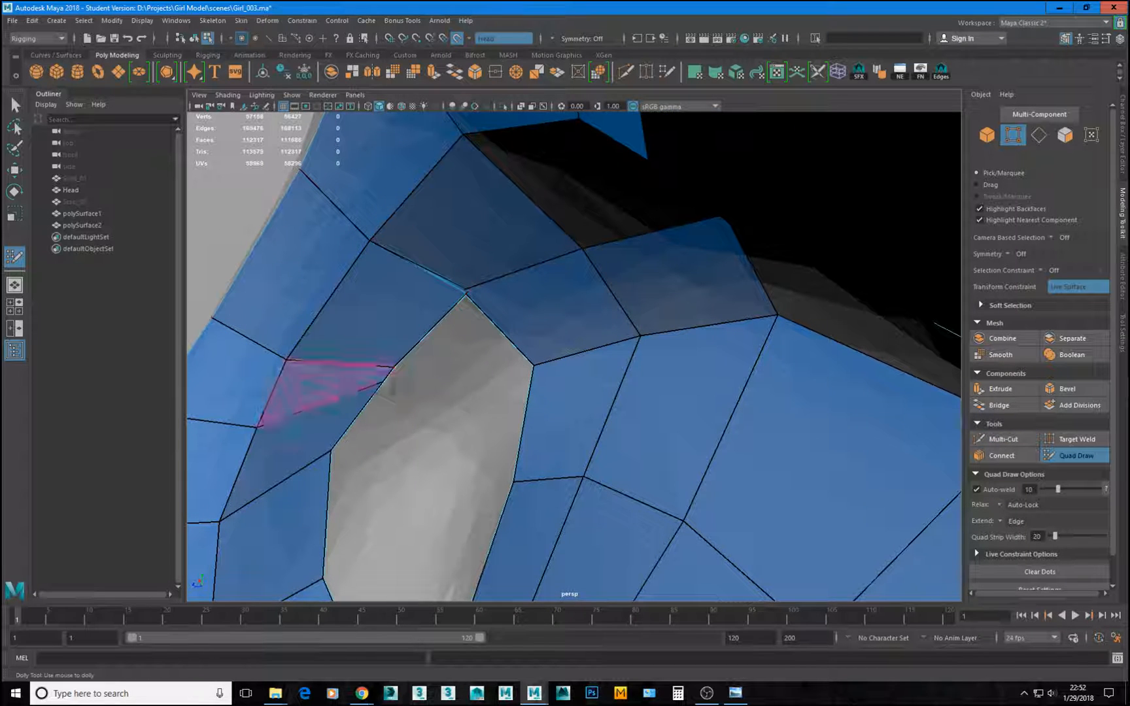
left_click_drag(384, 385, 371, 411)
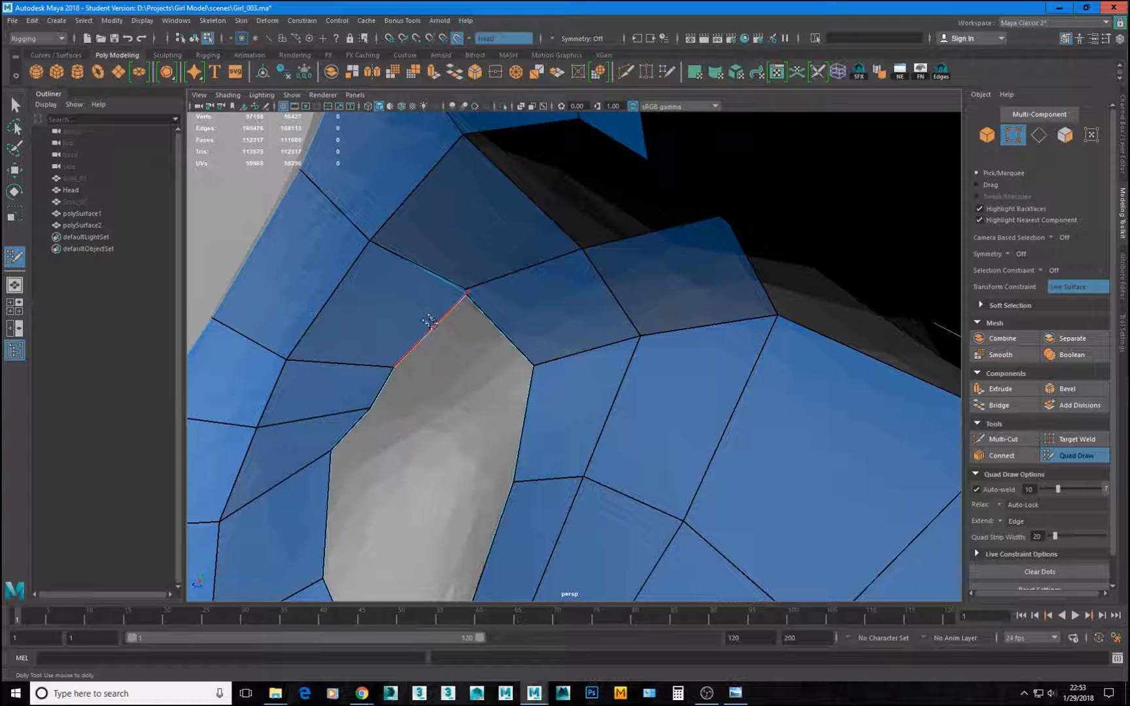
mouse_move(430, 321)
left_mouse_down()
mouse_move(444, 324)
mouse_move(463, 289)
left_mouse_up()
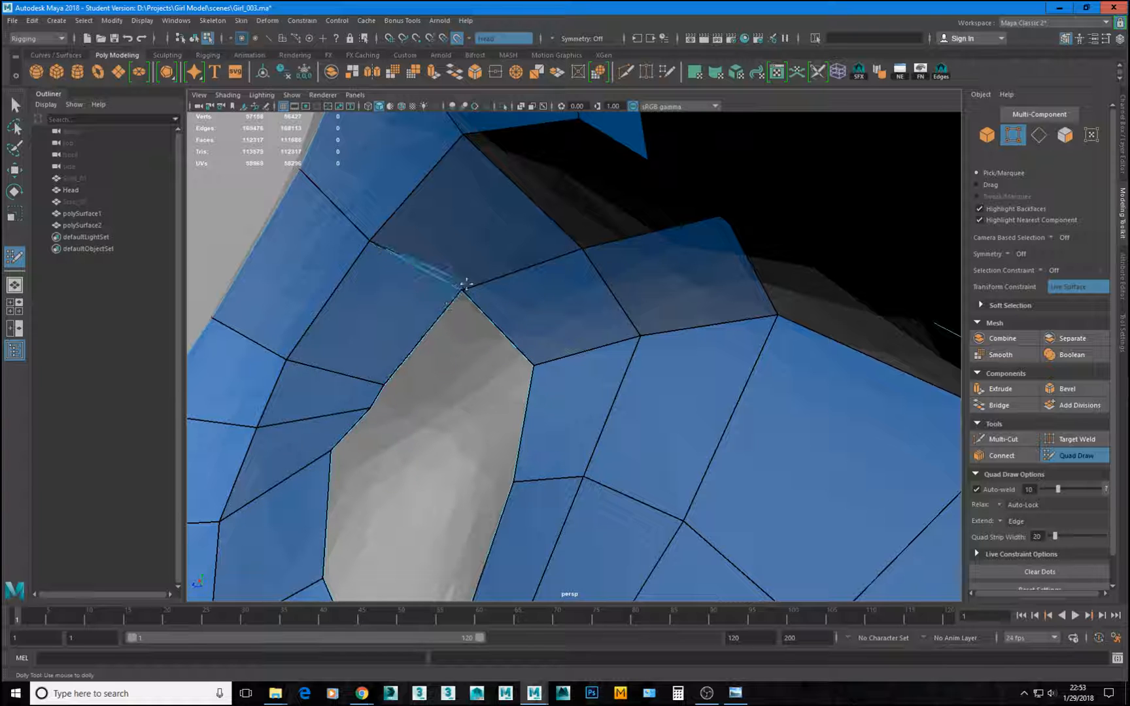
Reposition the vertices along the front side of the gap to even out the new strip's inner edge.
left_click_drag(437, 384, 386, 461, "alt")
left_click_drag(457, 484, 436, 499, "alt")
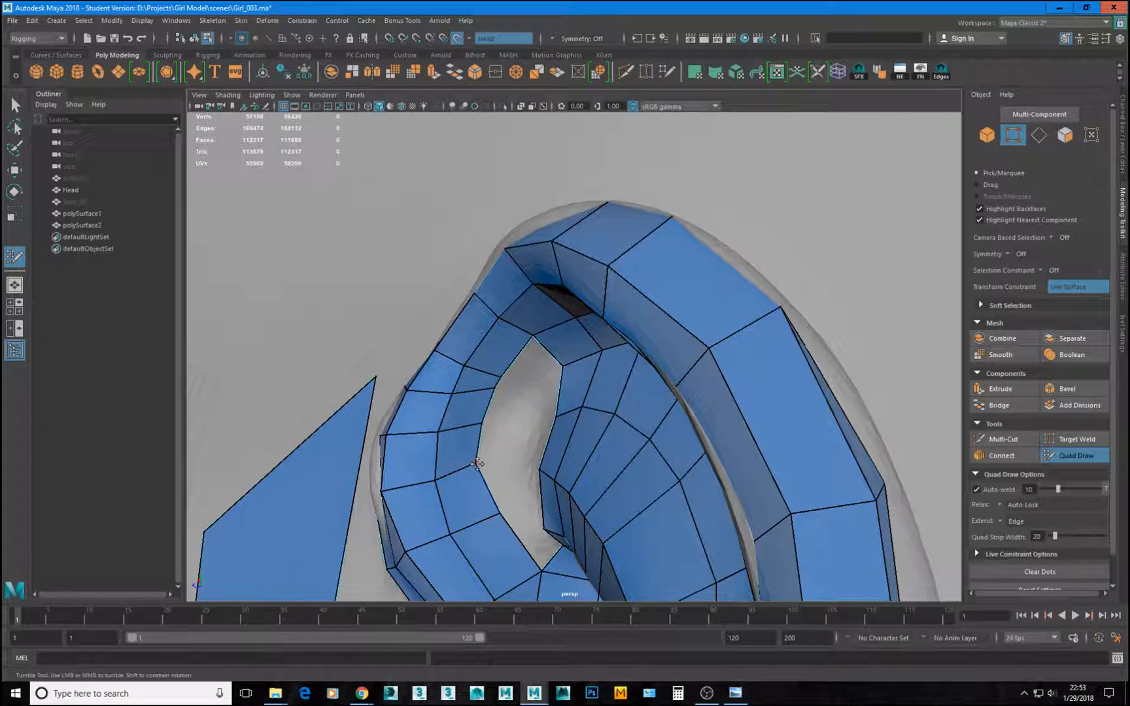
left_click_drag(477, 463, 483, 433)
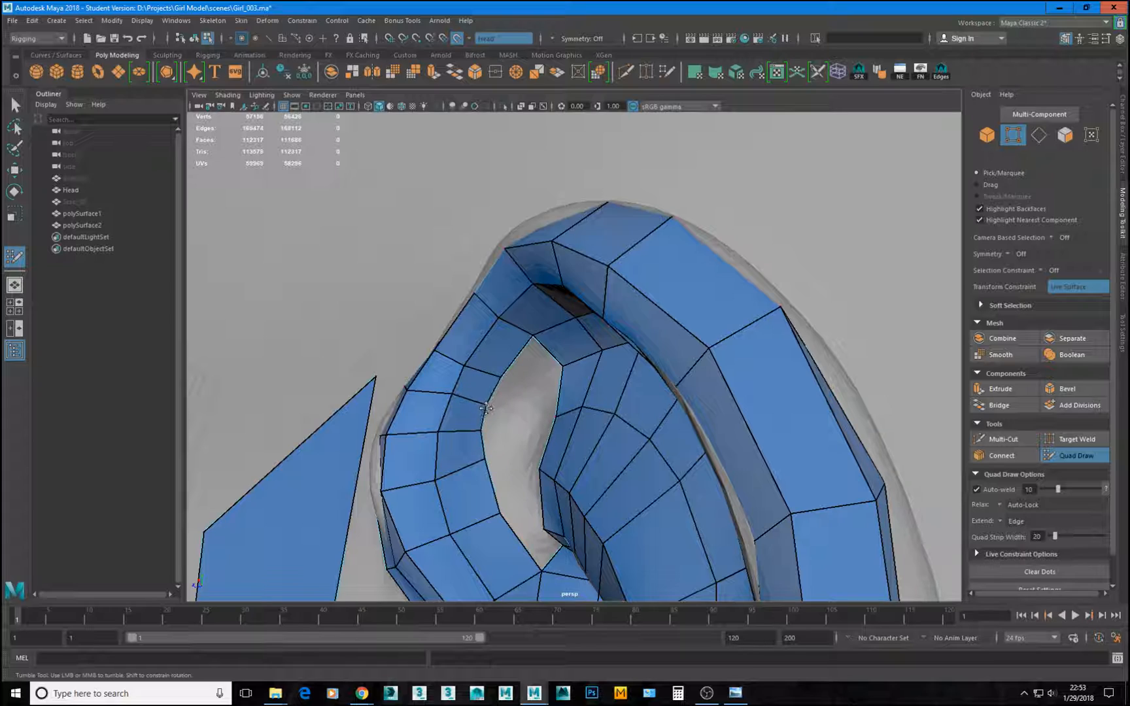
Close the lower end of the gap with new quads between the front rim strip and the inner ear faces.
left_click_drag(552, 375, 490, 386, "alt")
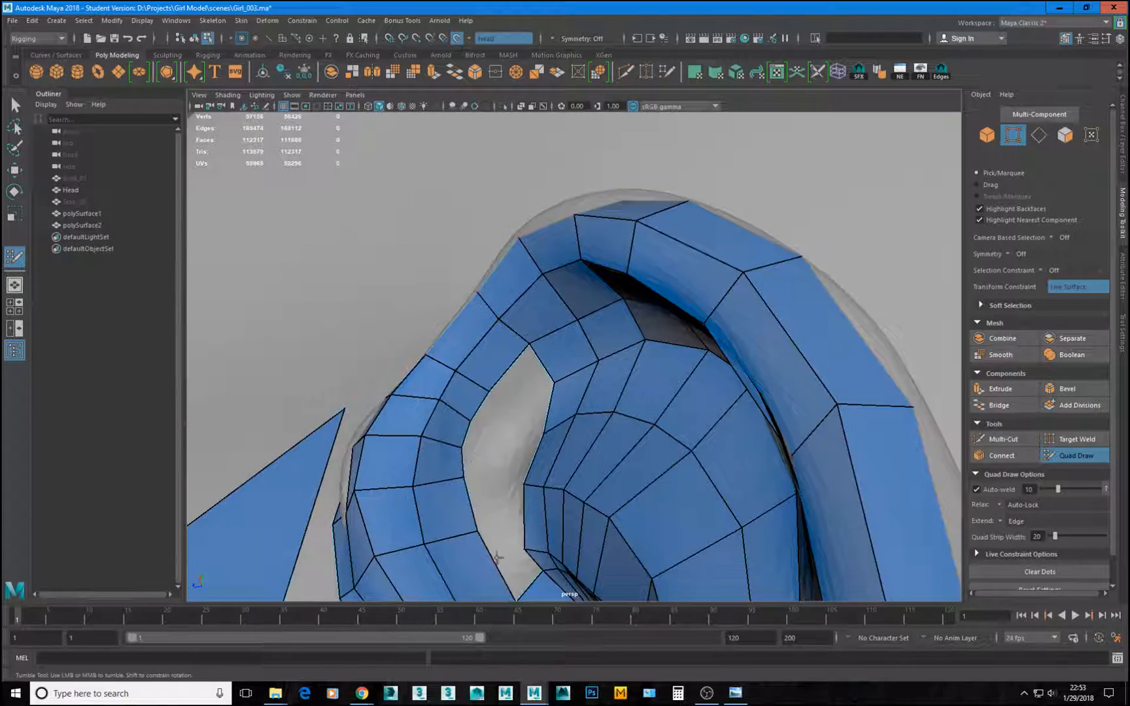
middle_click_drag(499, 555, 502, 505, "alt")
left_click_drag(550, 492, 600, 414, "alt")
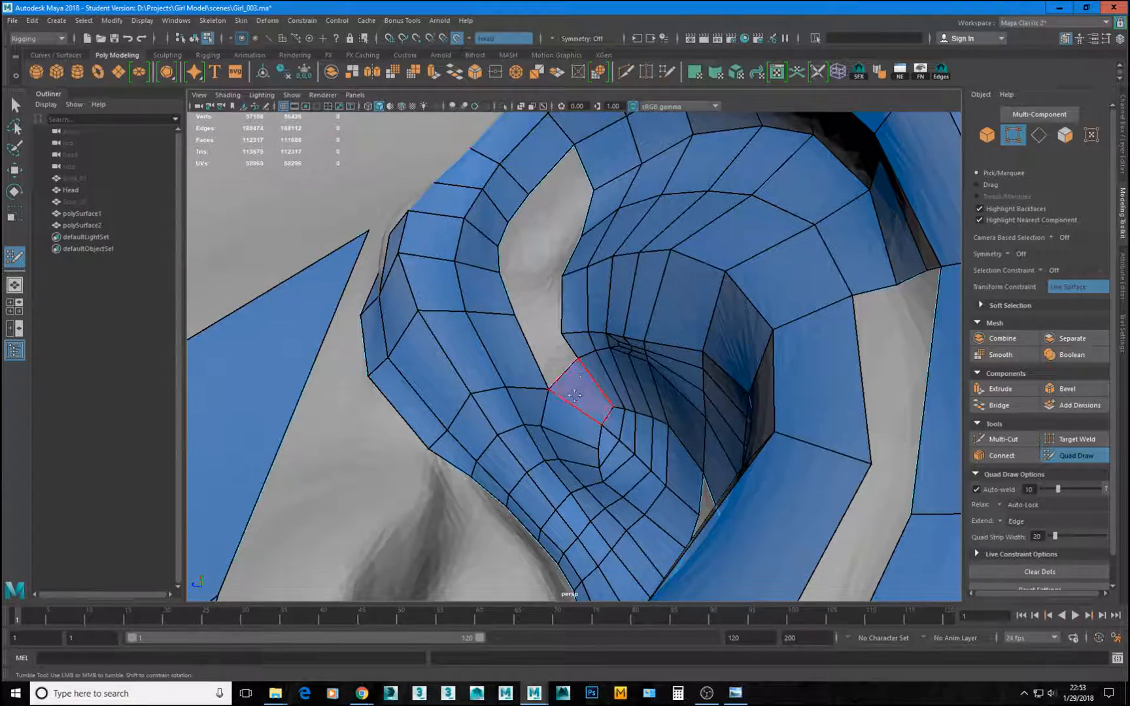
left_click_drag(574, 395, 529, 348, "alt")
mouse_move(503, 406)
left_mouse_down("alt")
mouse_move(575, 340)
mouse_move(538, 366)
mouse_move(518, 353)
mouse_move(579, 345)
mouse_move(508, 338)
mouse_move(582, 339)
left_mouse_up("alt")
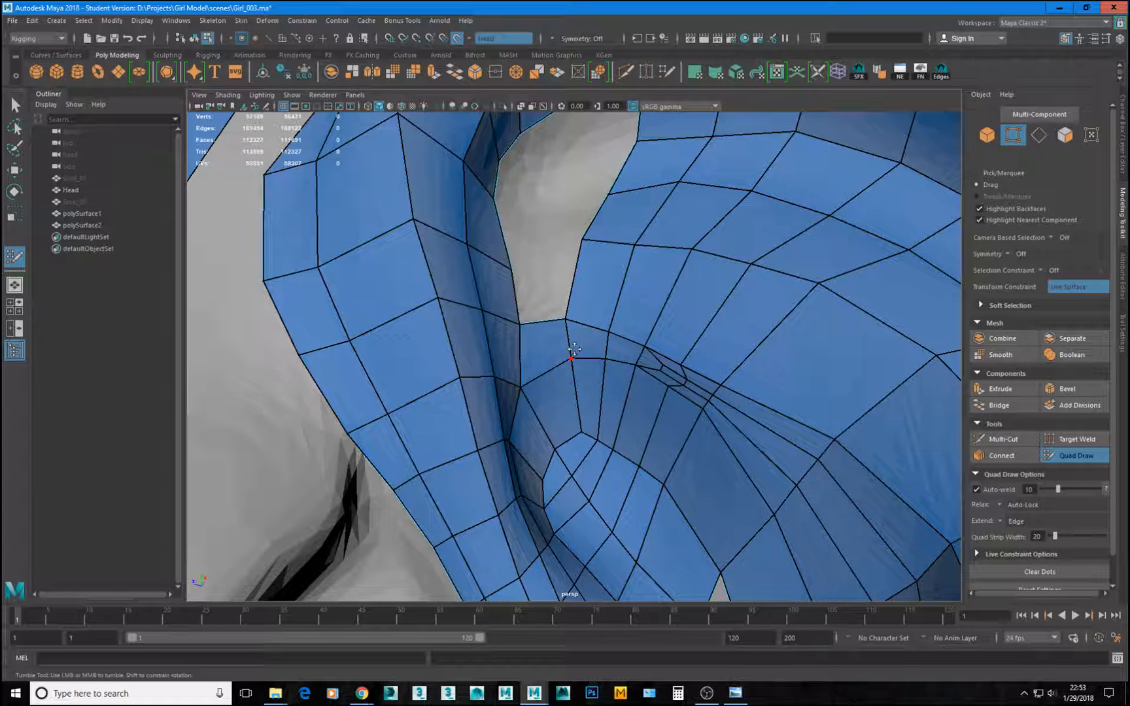
Examine the retopologized ear and the unfilled areas around the concha, lower rim and lobe.
right_click_drag(574, 350, 523, 341, "alt")
left_click_drag(524, 341, 568, 301, "alt")
middle_click_drag(568, 301, 602, 366, "alt")
left_click_drag(582, 363, 659, 433, "alt")
right_click_drag(659, 433, 621, 438, "alt")
left_click_drag(622, 438, 661, 514, "alt")
middle_click_drag(660, 514, 642, 470, "alt")
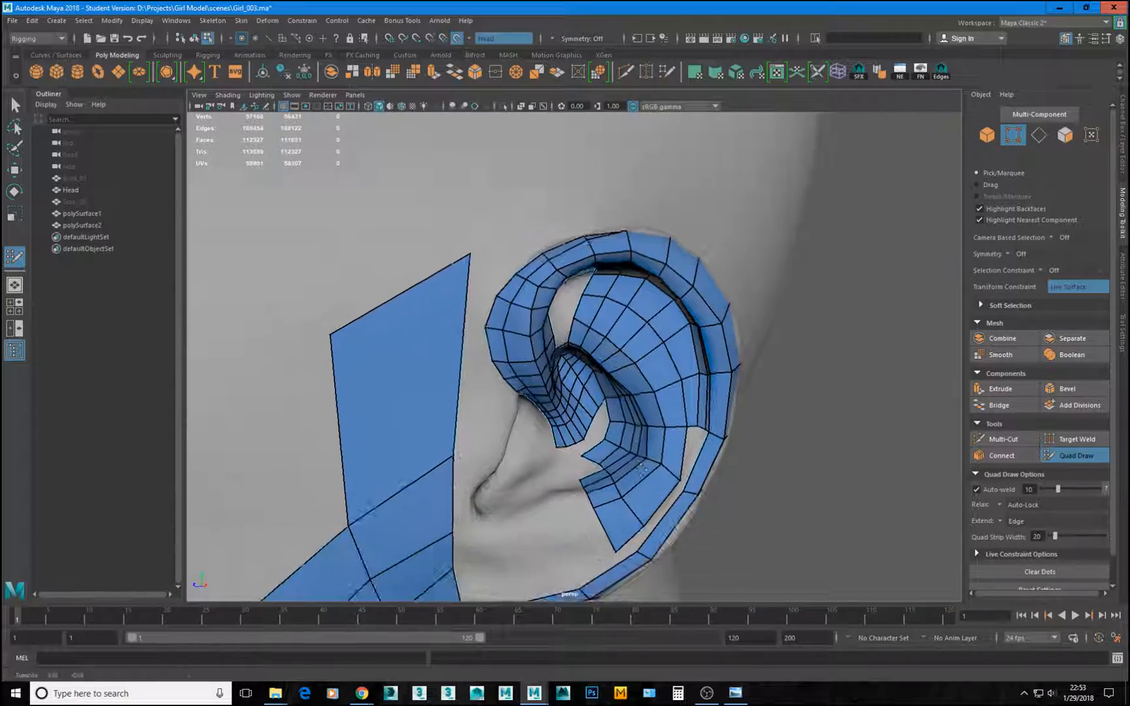
left_click_drag(642, 353, 625, 371, "alt")
right_click_drag(625, 371, 667, 380, "alt")
left_click_drag(629, 531, 638, 434, "alt")
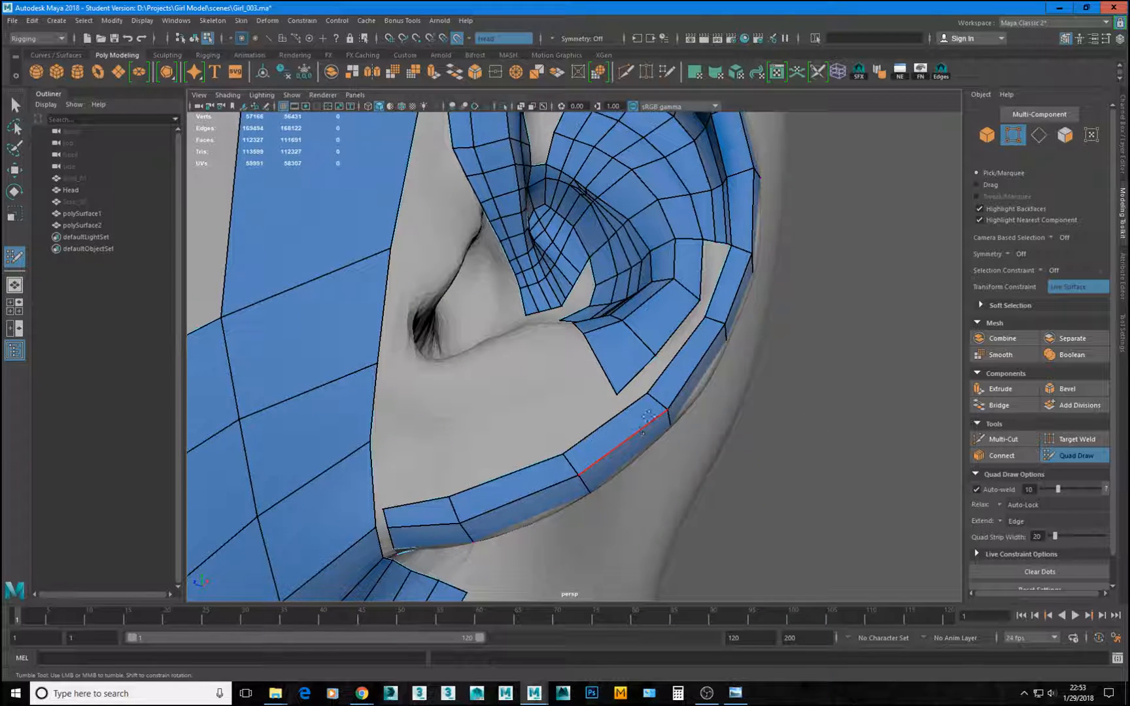
left_click_drag(632, 243, 668, 329, "alt")
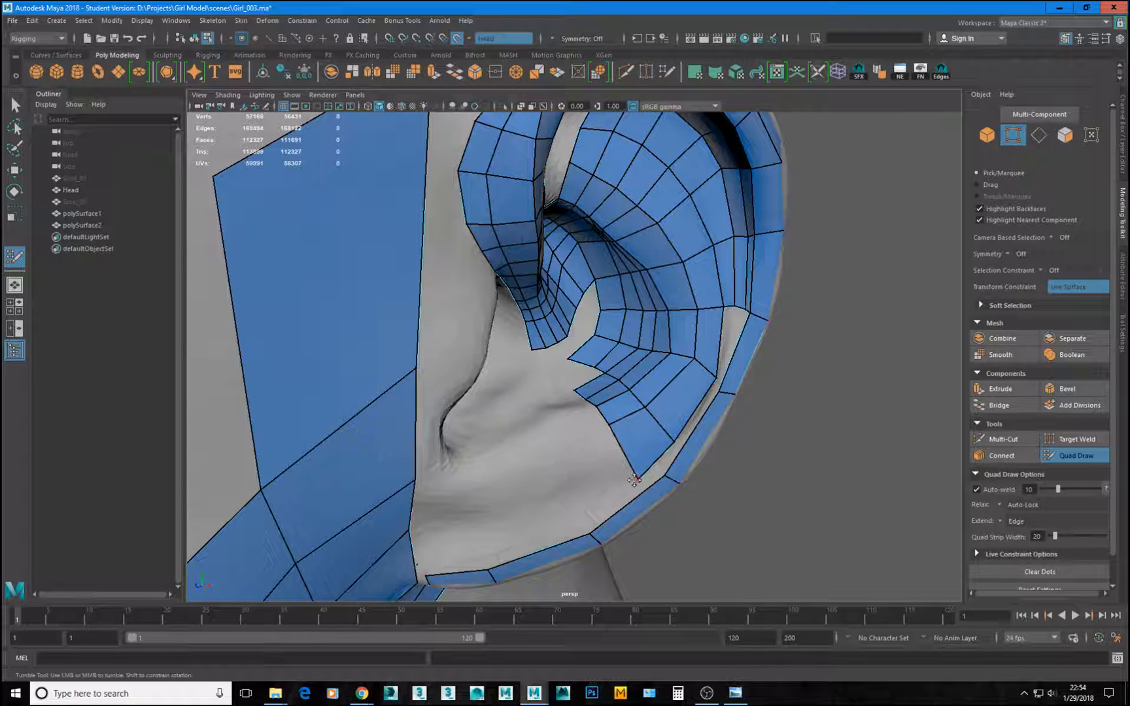
Reposition the lower corner vertex of the inner ear faces and extend two adjoining quads forward from their front edge.
left_click_drag(633, 480, 627, 474)
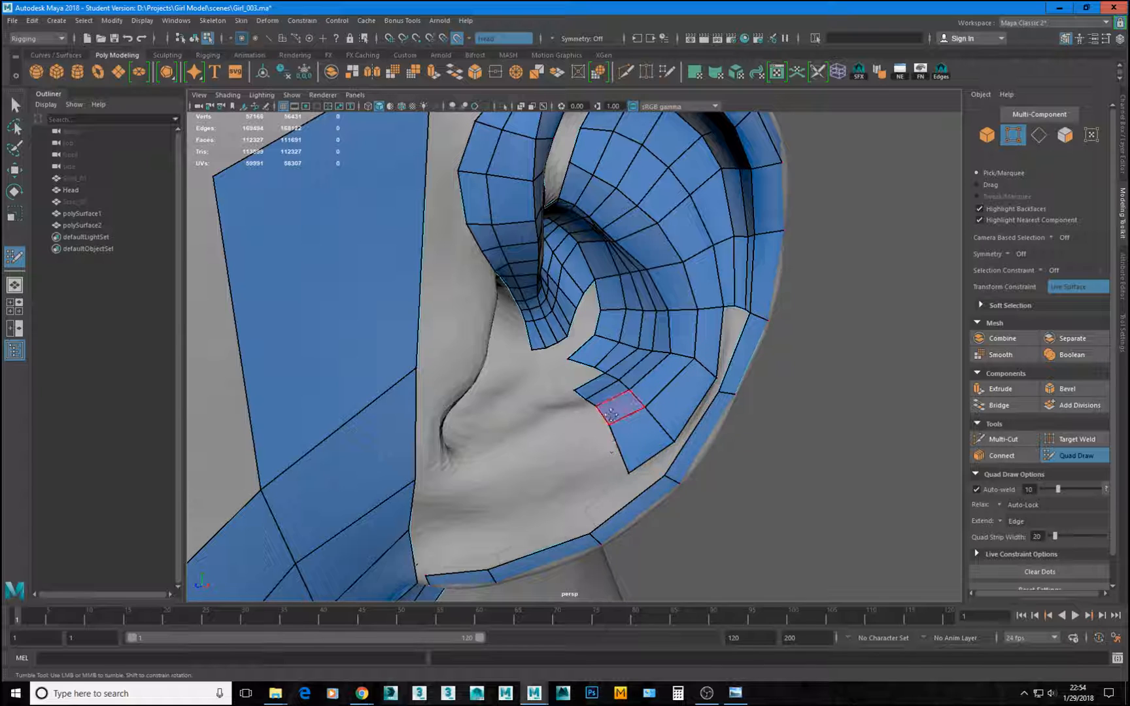
left_click_drag(611, 424, 558, 421, "shift")
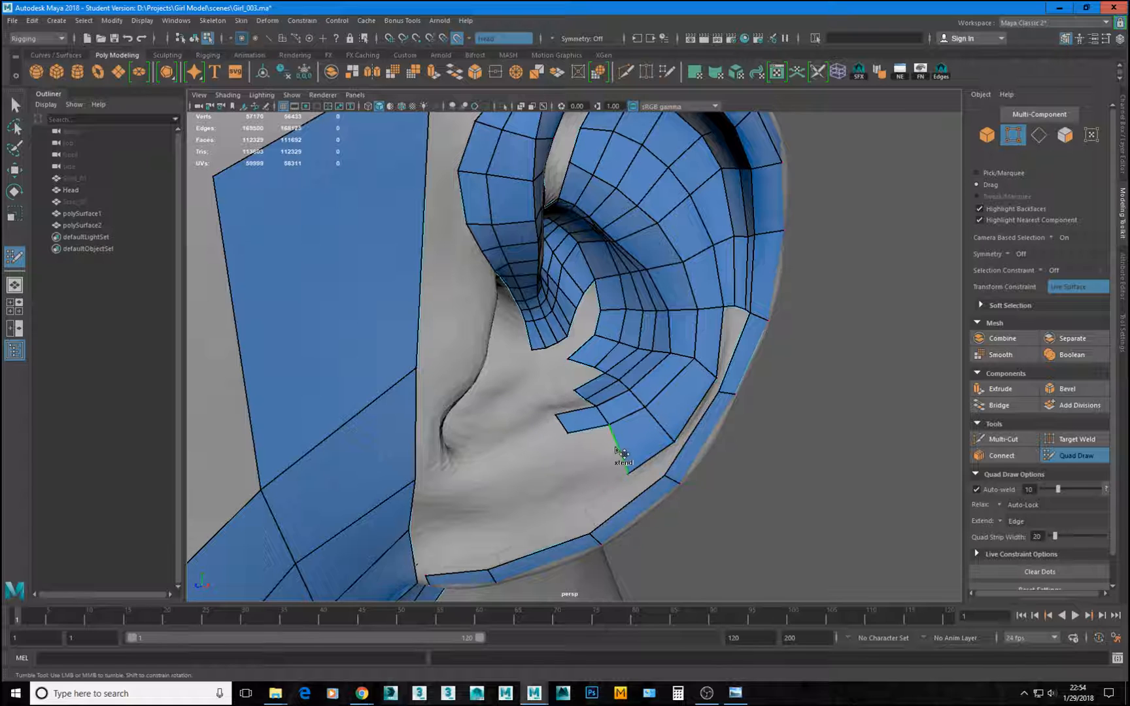
left_click_drag(611, 448, 579, 454, "shift")
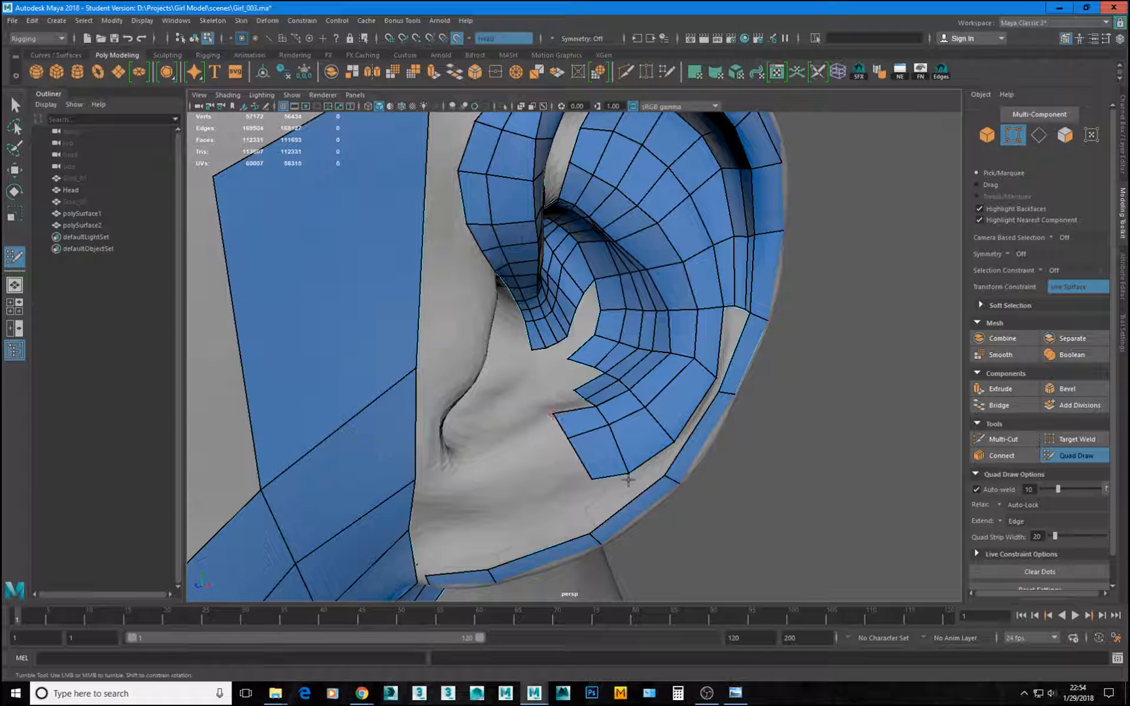
Continue the two-row quad strip forward beneath the concha to the cheek mesh, adjusting its upper vertices along the notch.
left_click_drag(628, 481, 623, 454, "alt")
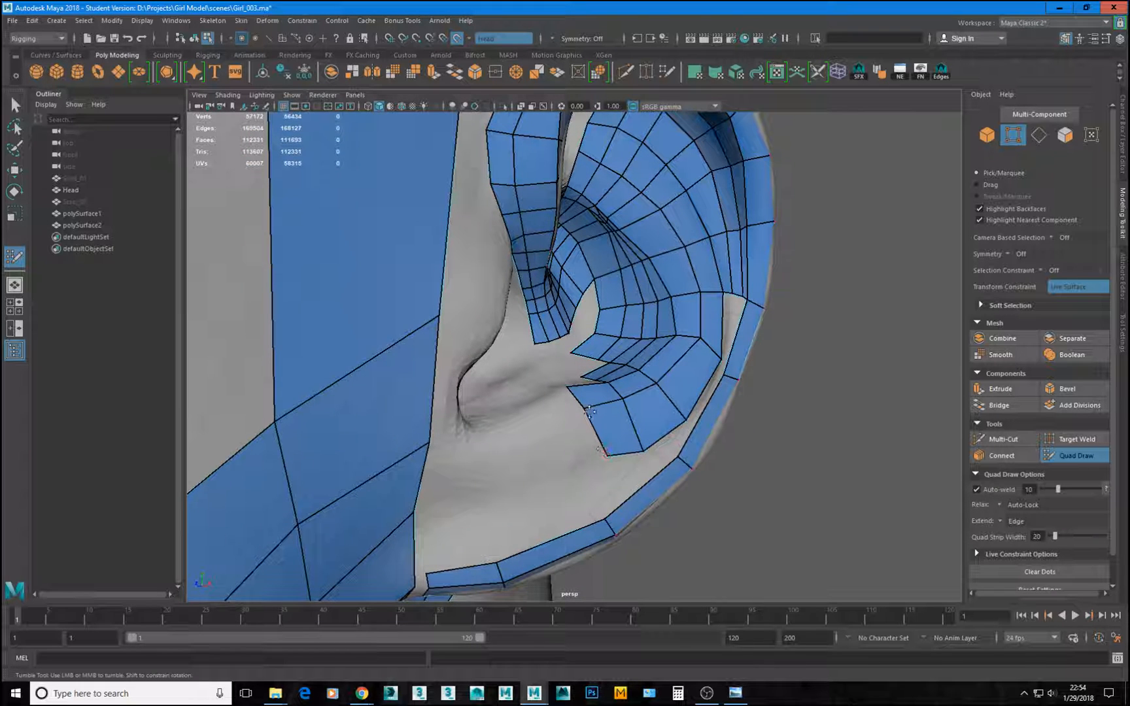
left_click_drag(570, 449, 548, 458)
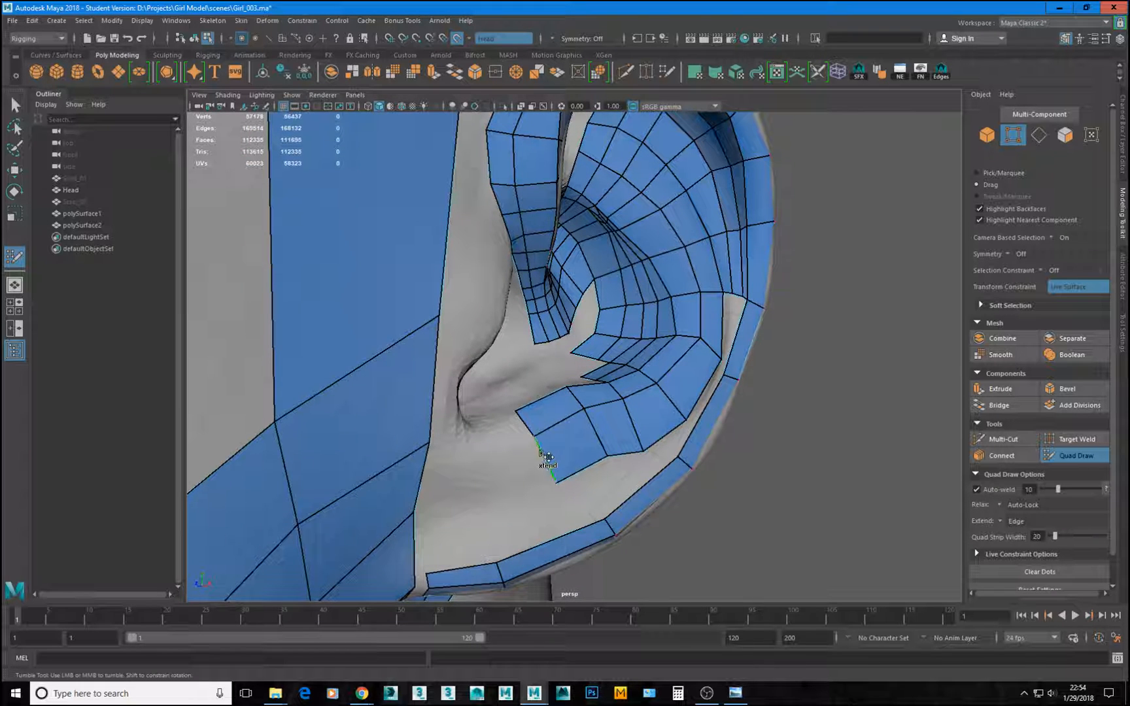
mouse_move(541, 453)
middle_mouse_down()
mouse_move(489, 474)
mouse_move(497, 485)
middle_mouse_up()
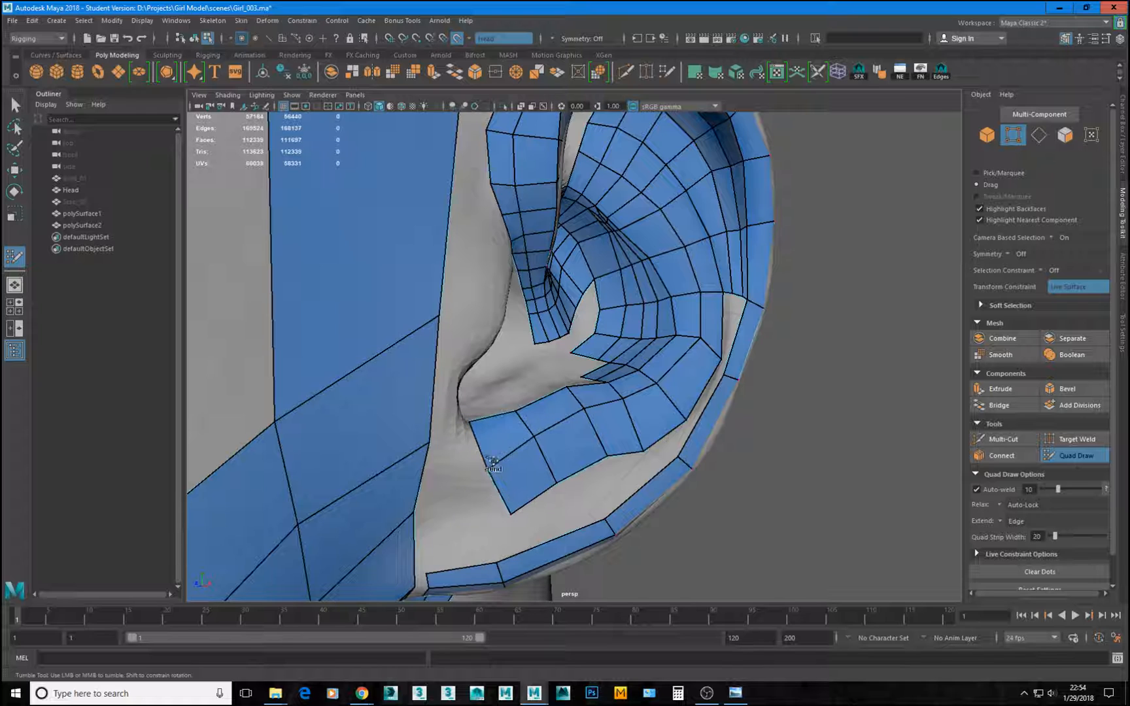
left_click_drag(475, 423, 479, 436)
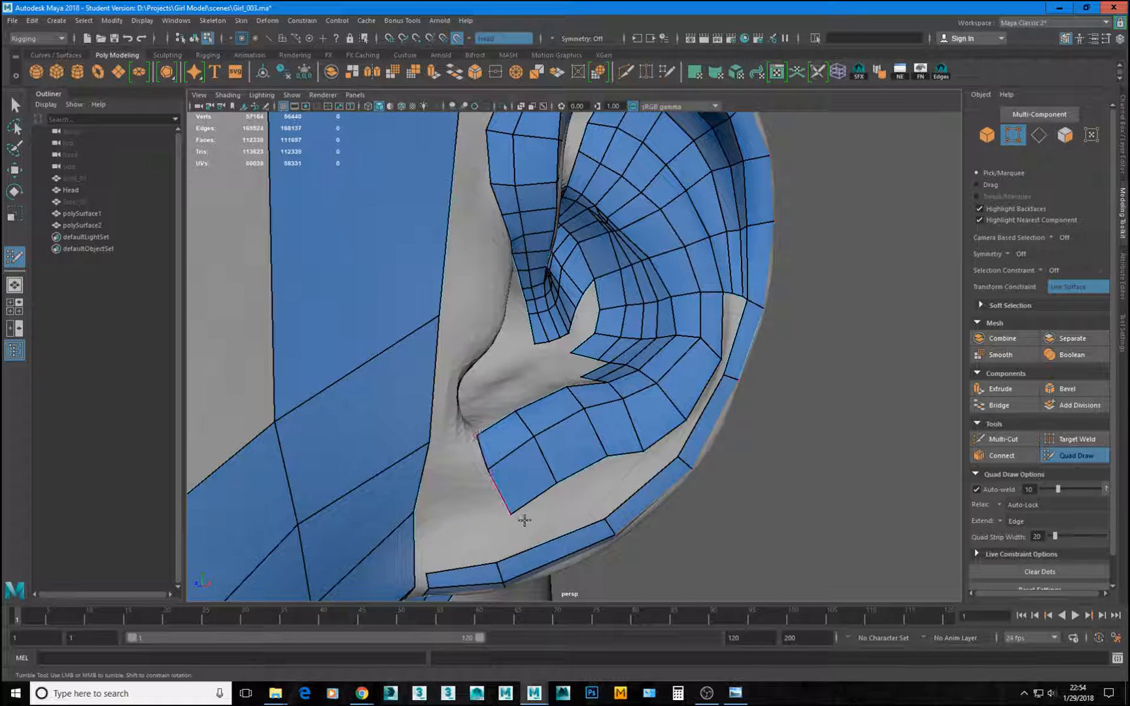
mouse_move(510, 517)
left_mouse_down()
mouse_move(470, 493)
mouse_move(477, 505)
left_mouse_up()
left_click_drag(449, 456, 401, 445)
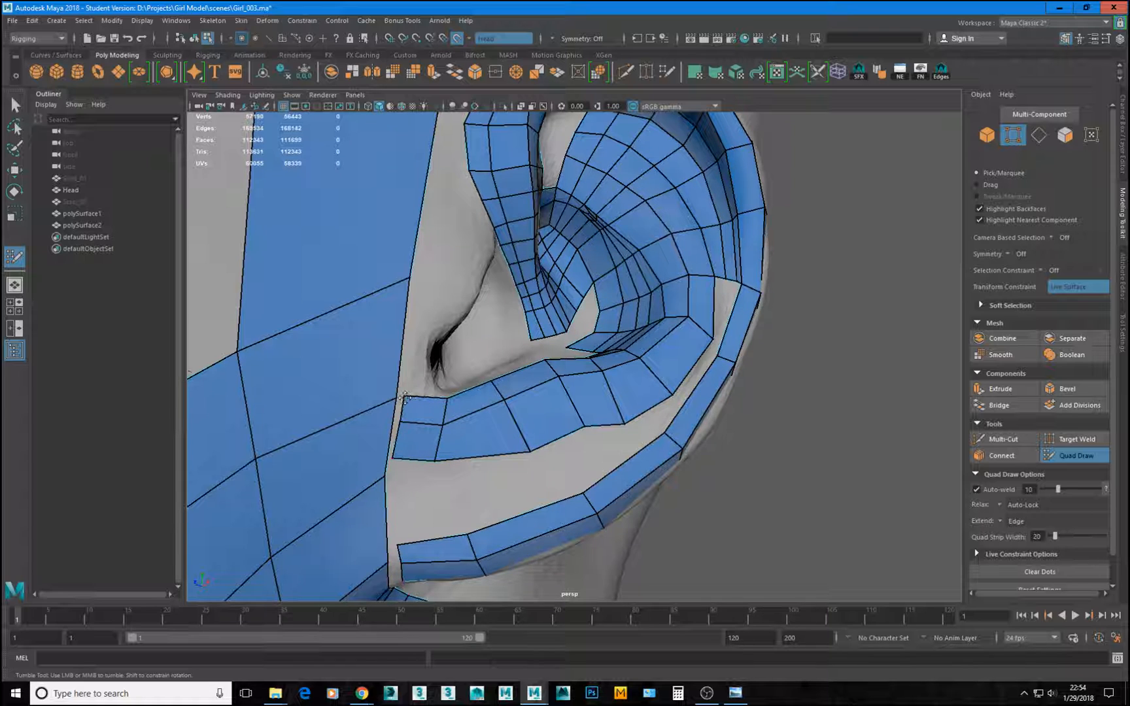
Shape the front end of the strip around the notch and weld it to the cheek mesh's edge vertices.
left_click_drag(405, 397, 428, 380)
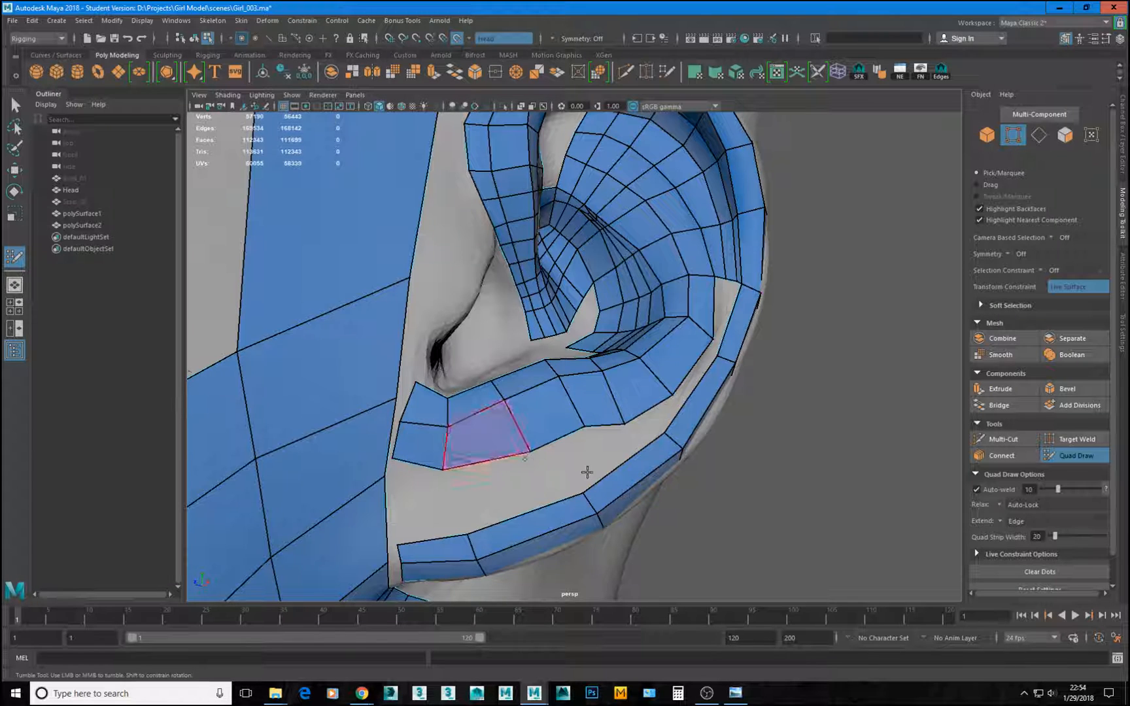
mouse_move(585, 472)
left_mouse_down("alt")
mouse_move(517, 441)
mouse_move(519, 460)
mouse_move(502, 442)
mouse_move(525, 414)
mouse_move(557, 409)
mouse_move(523, 383)
mouse_move(460, 402)
left_mouse_up("alt")
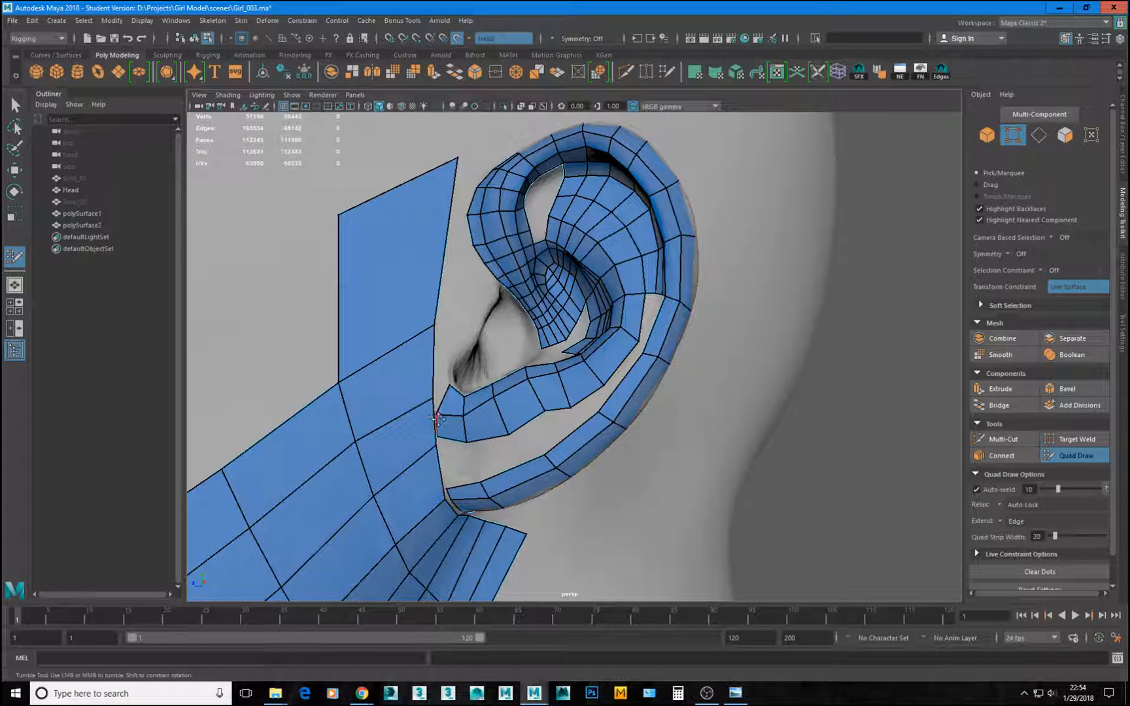
left_click_drag(412, 428, 446, 389, "alt")
scroll(446, 390, "up", 2)
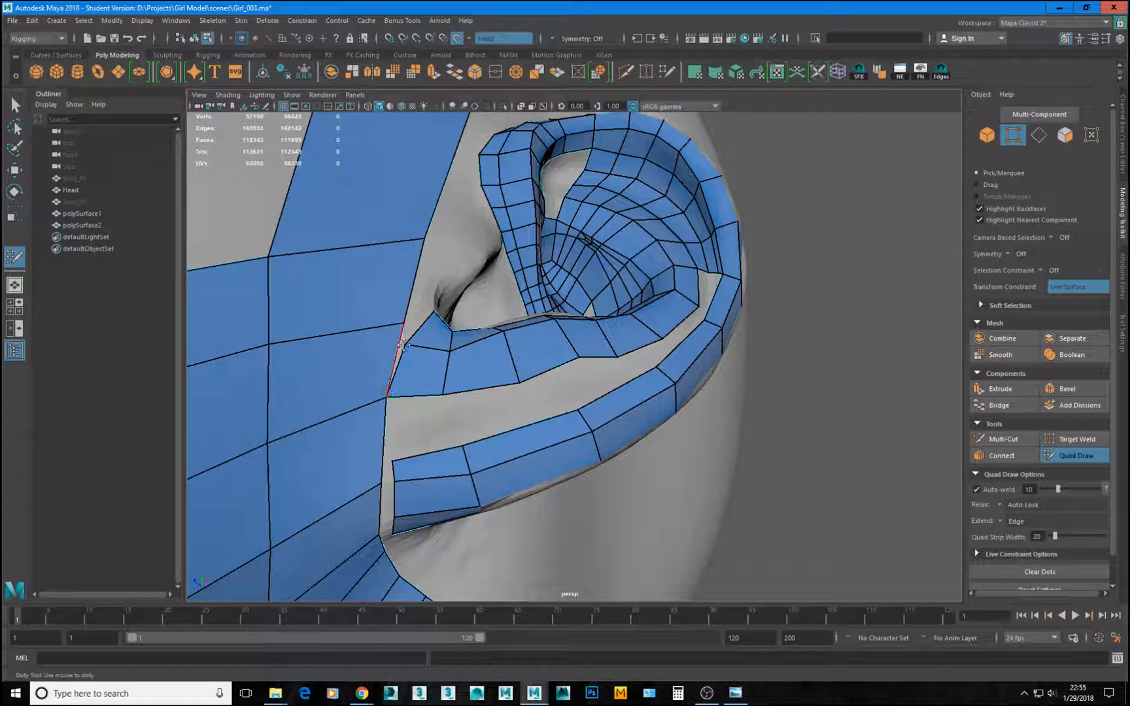
left_click_drag(461, 336, 442, 371, "alt")
right_click_drag(442, 372, 196, 419, "alt")
left_click_drag(386, 443, 360, 433, "alt")
right_click_drag(359, 434, 527, 429, "alt")
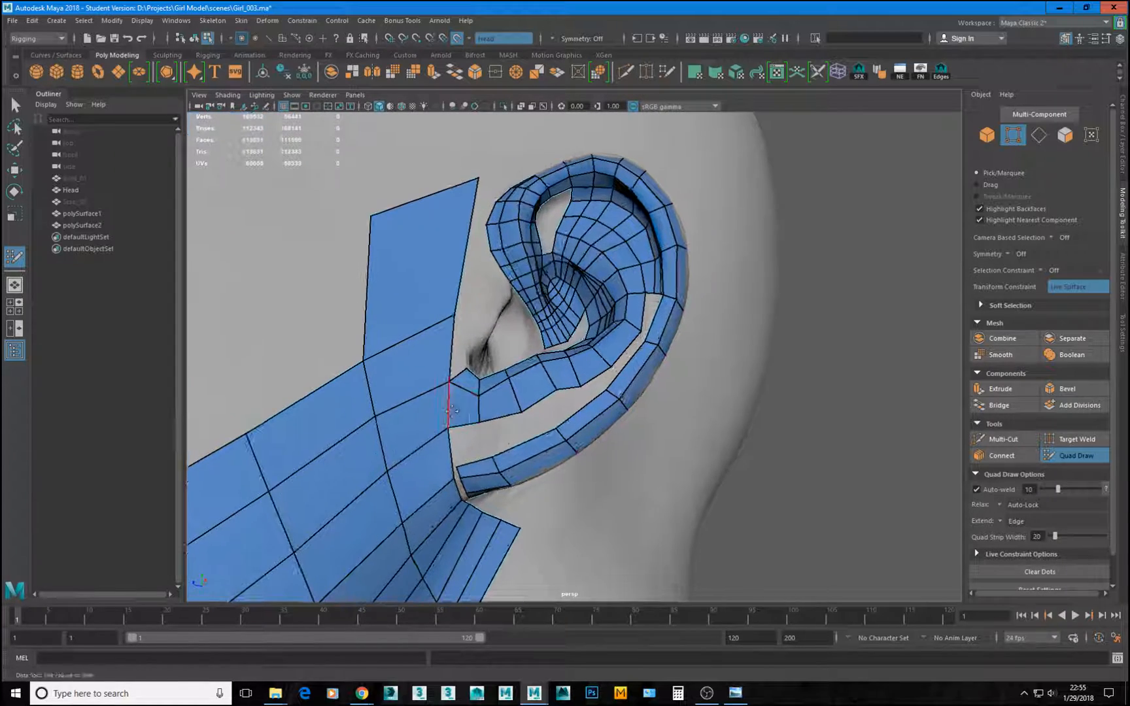
scroll(432, 409, "up", 5)
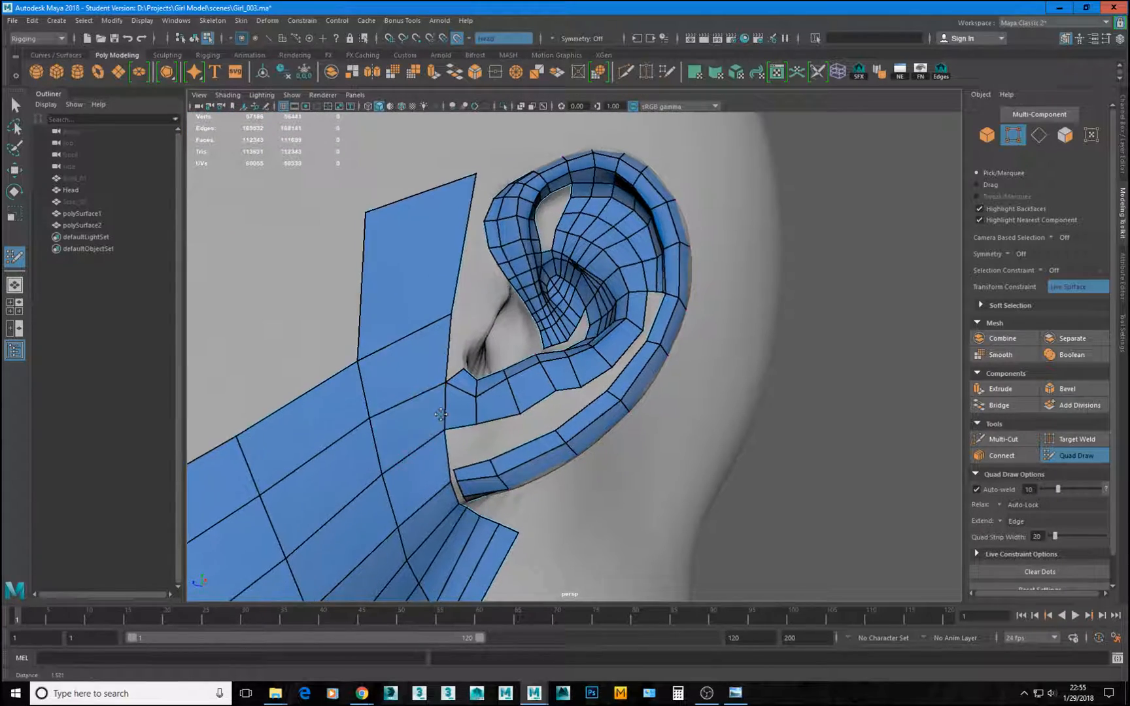
Extend two quads upward around the front of the notch and weld the neighbouring cheek vertex to their outer corner.
middle_click_drag(428, 386, 428, 408, "alt")
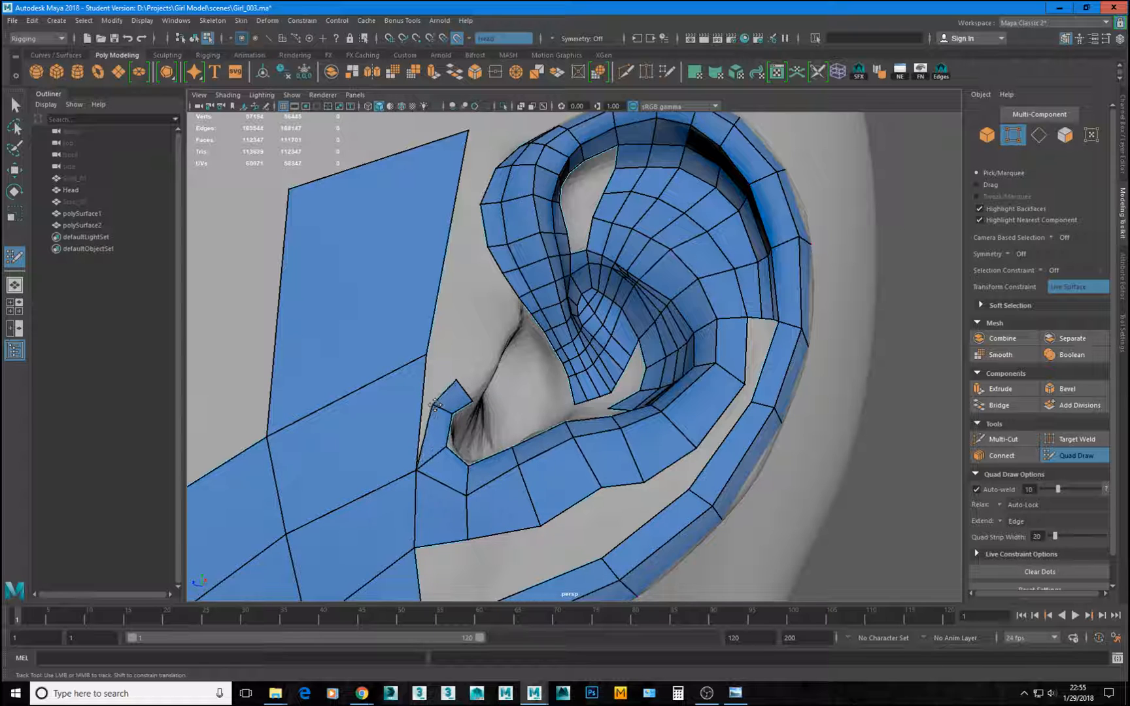
left_click_drag(442, 409, 452, 435, "alt")
right_click_drag(424, 444, 272, 189, "alt")
left_click_drag(273, 190, 288, 475, "alt")
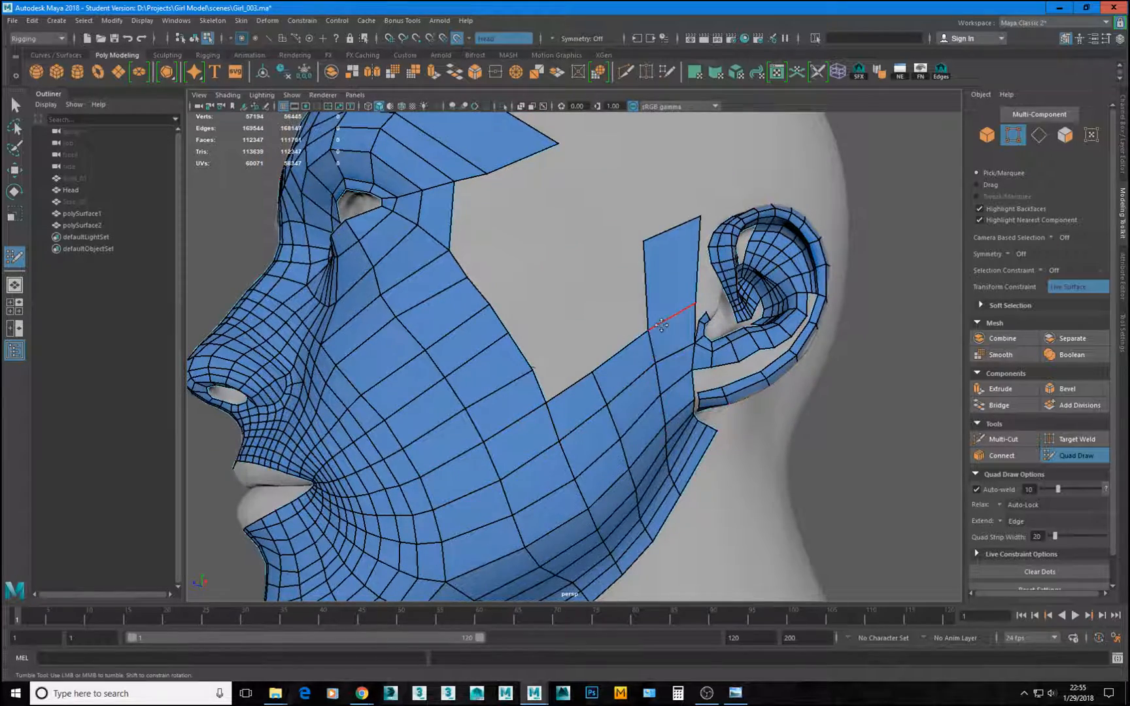
left_click_drag(661, 325, 659, 317, "alt")
middle_click_drag(662, 342, 544, 383, "alt")
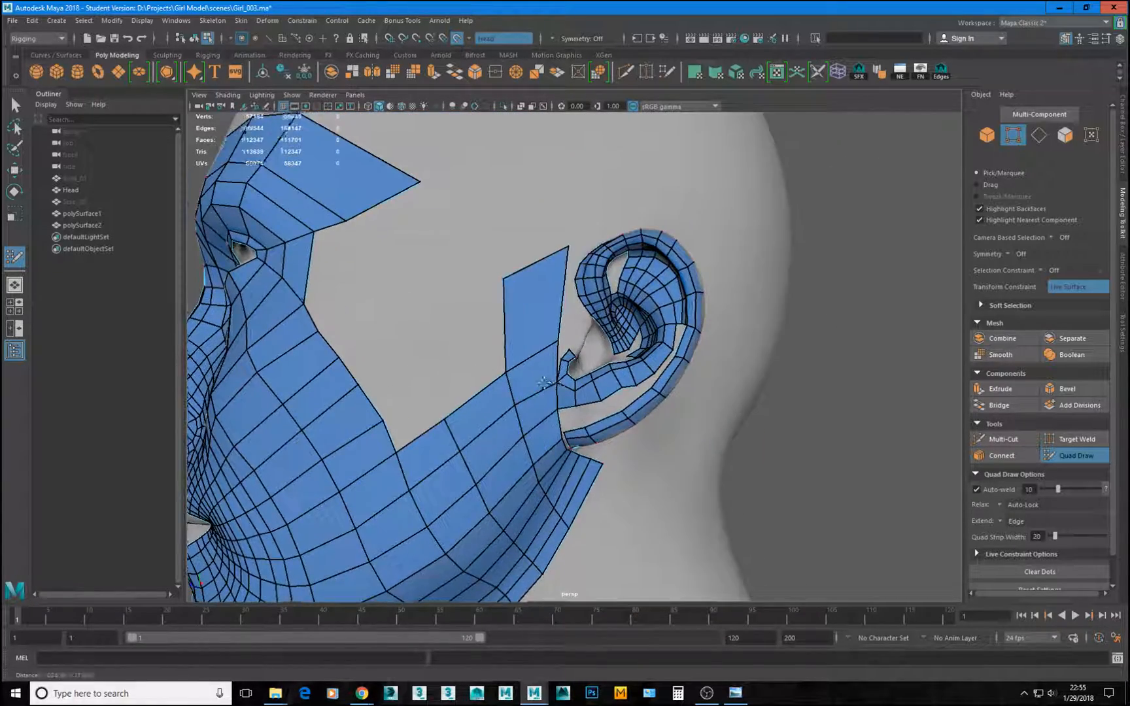
scroll(544, 383, "up", 8)
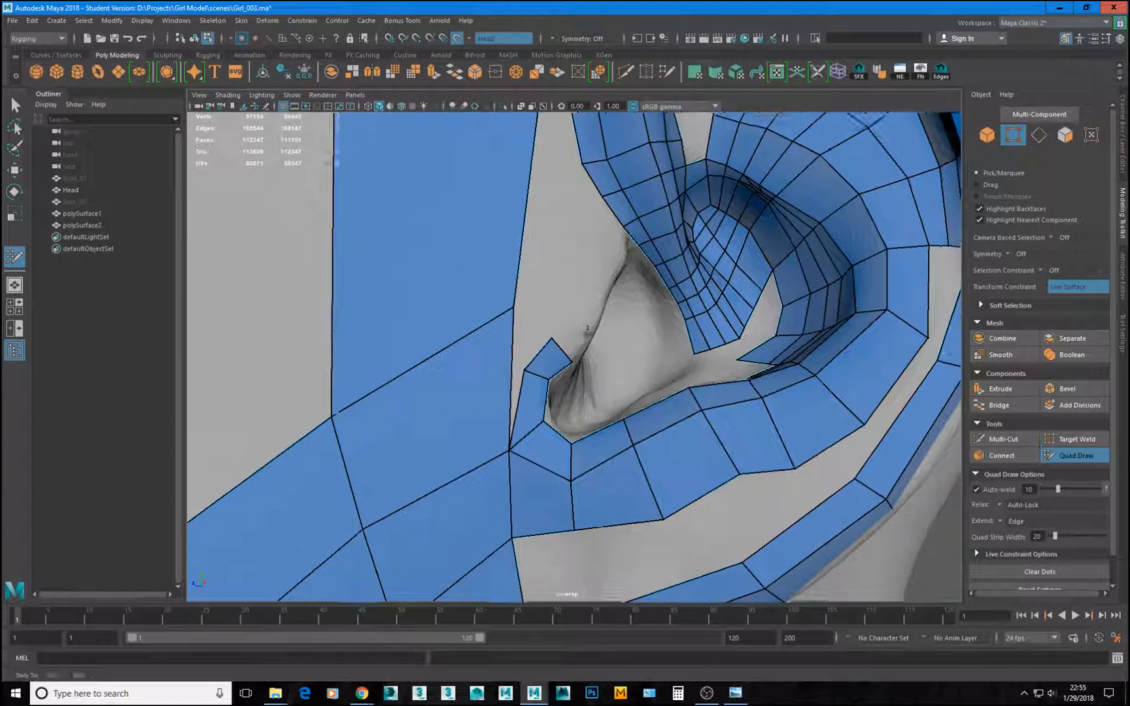
middle_click_drag(587, 328, 585, 349, "alt")
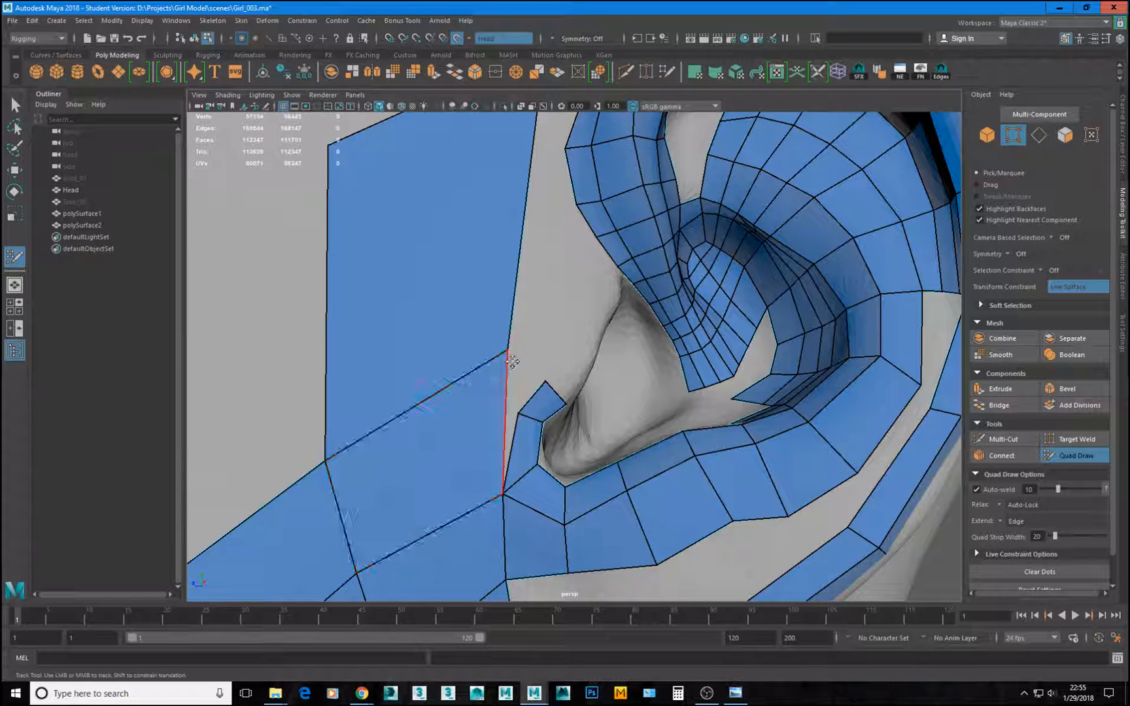
mouse_move(508, 351)
left_mouse_down()
mouse_move(520, 416)
mouse_move(511, 398)
left_mouse_up()
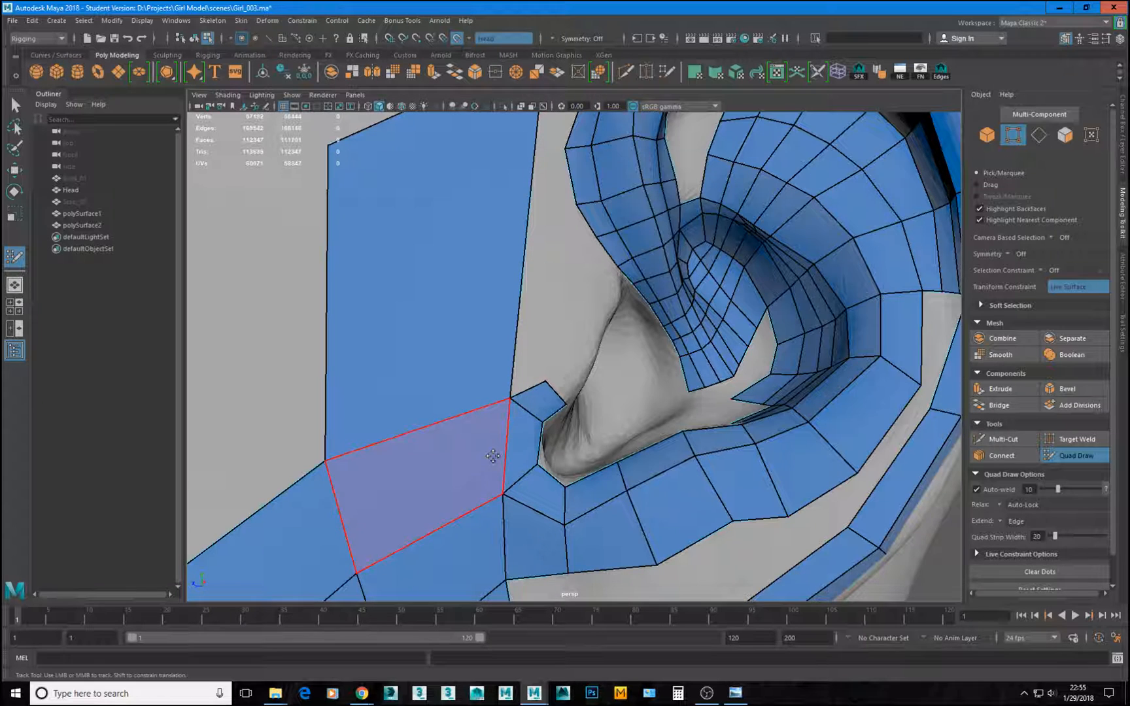
Extend the narrow quad strip upward along the tragus toward the front rim of the ear.
right_click_drag(494, 456, 524, 446, "alt")
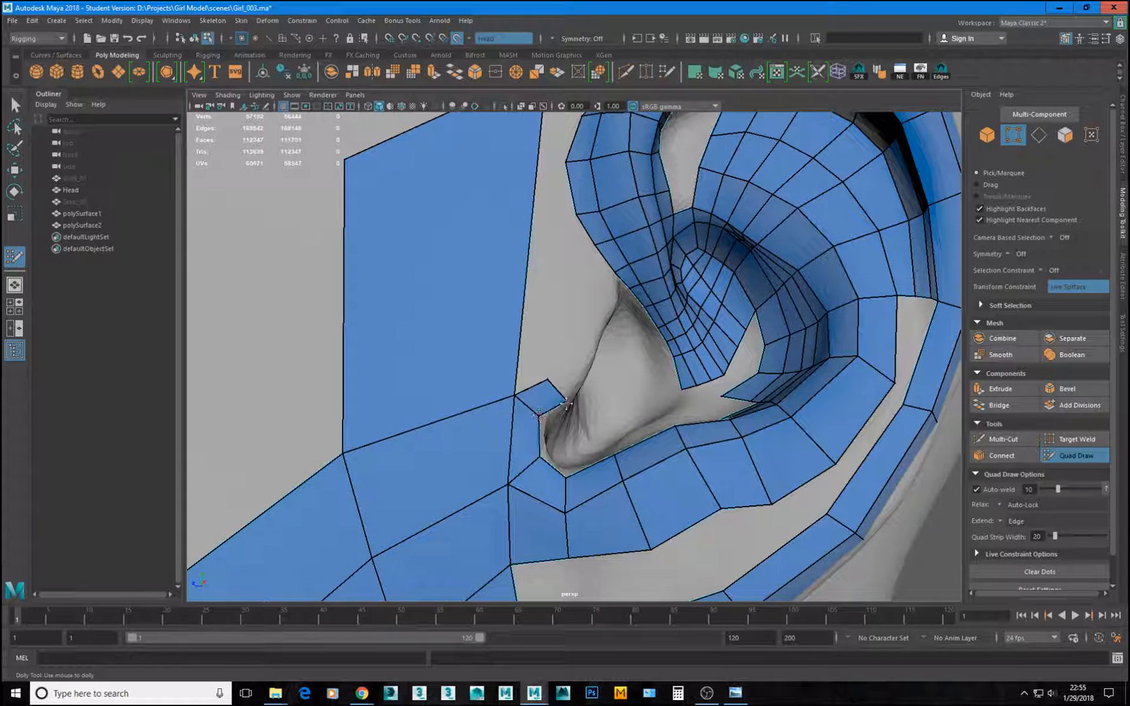
middle_click_drag(567, 404, 548, 437, "alt")
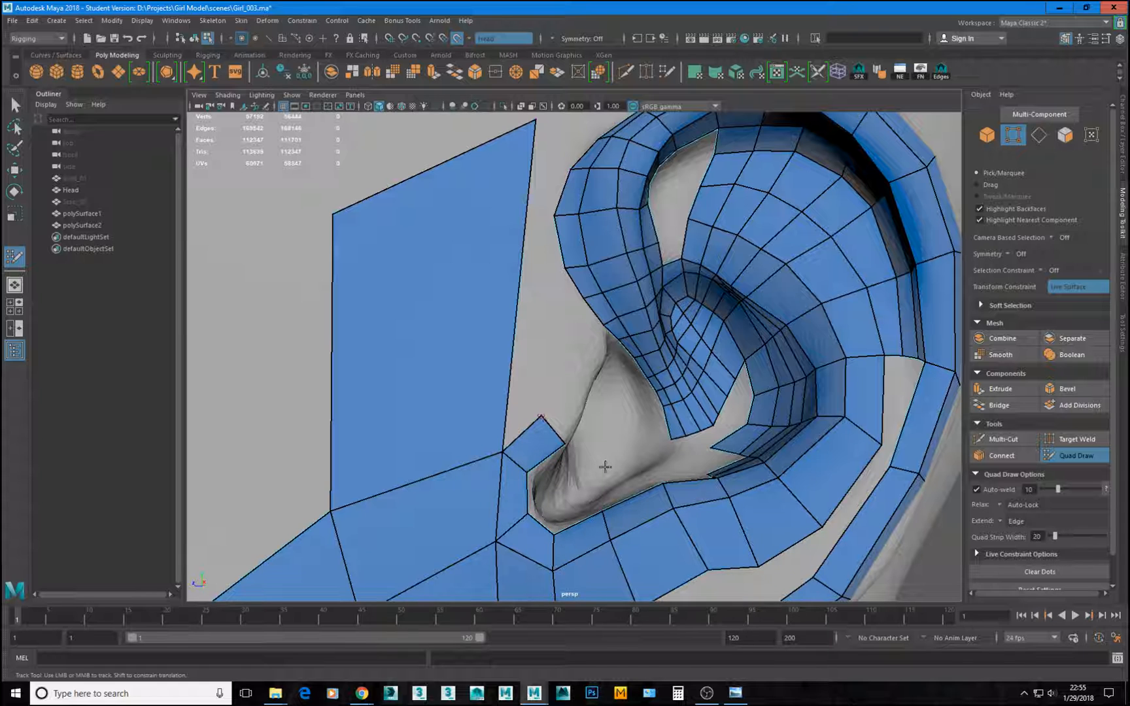
right_click_drag(605, 466, 431, 440, "alt")
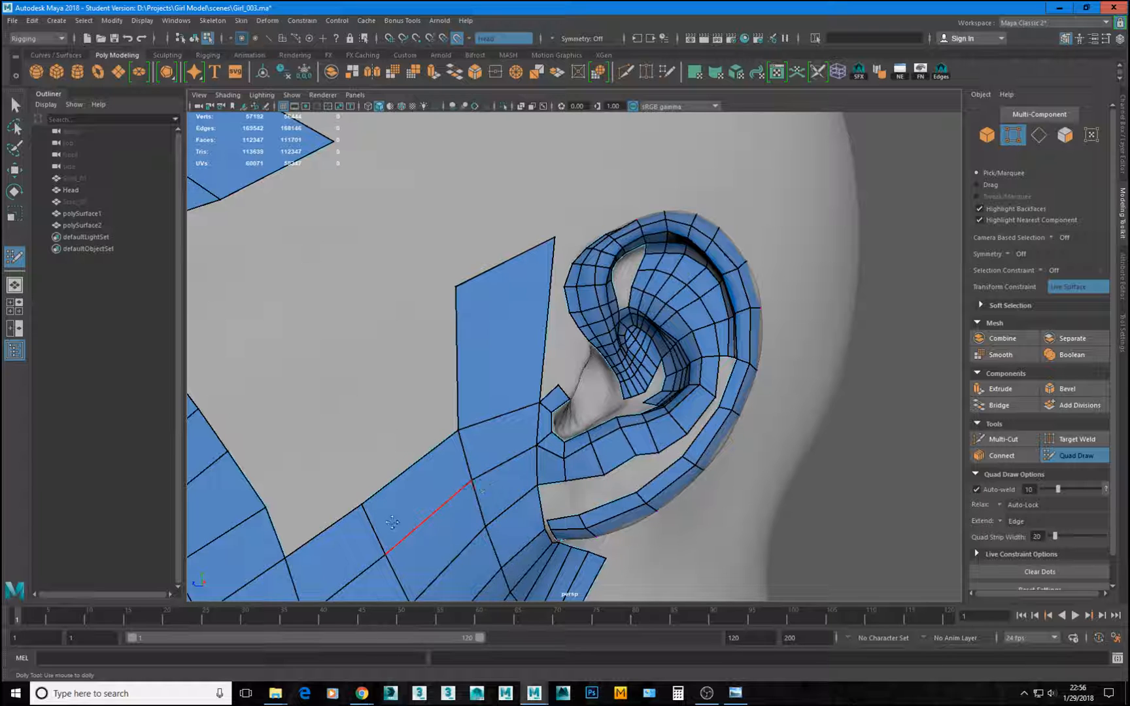
scroll(531, 419, "up", 5)
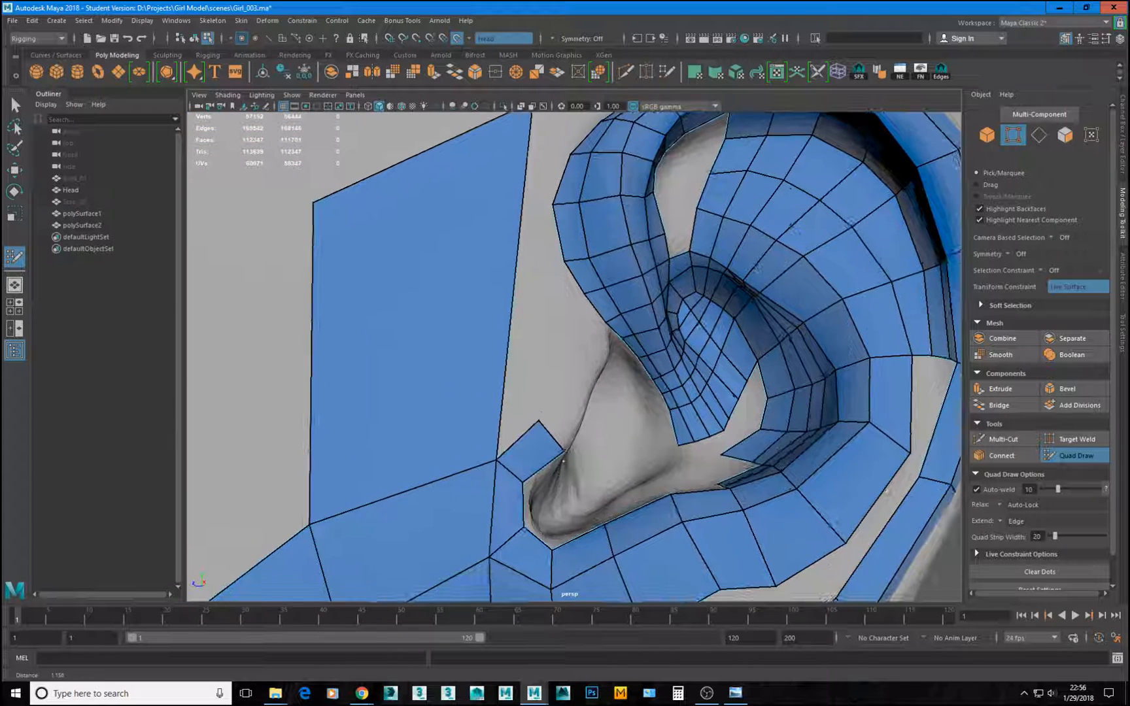
middle_click_drag(578, 425, 573, 442, "alt")
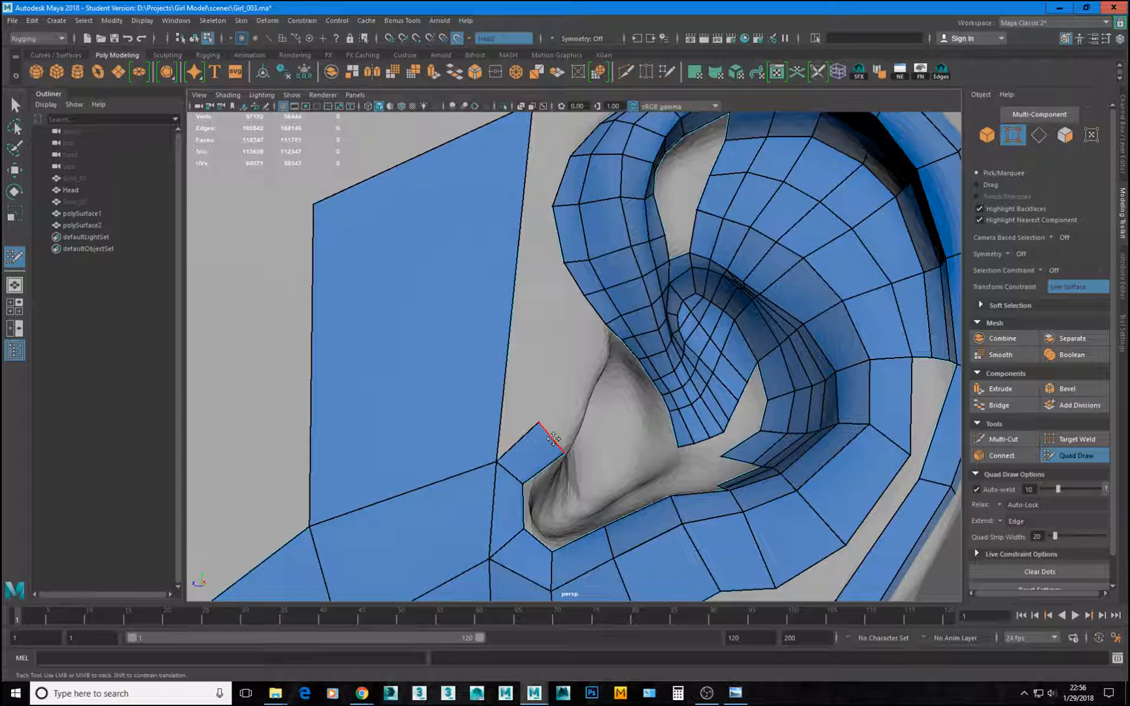
mouse_move(555, 443)
left_mouse_down()
mouse_move(590, 390)
mouse_move(581, 409)
mouse_move(600, 342)
left_mouse_up()
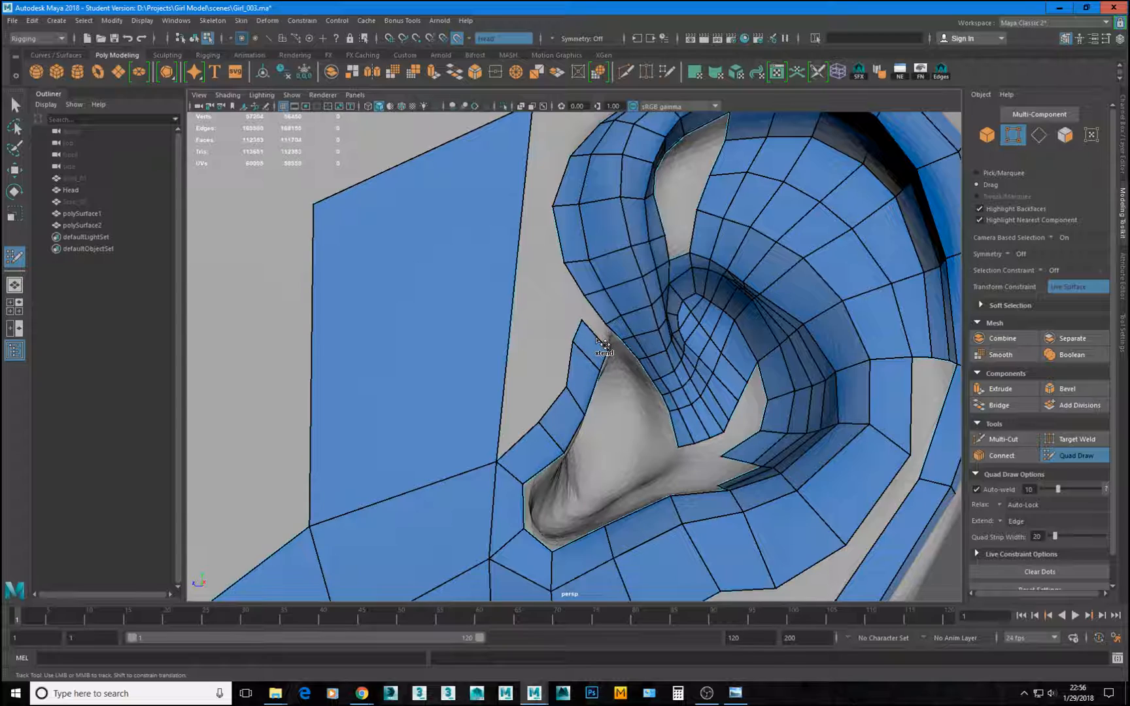
Examine the ear and face topology from the side and front of the head.
mouse_move(620, 442)
left_mouse_down("alt")
mouse_move(538, 439)
mouse_move(628, 439)
left_mouse_up("alt")
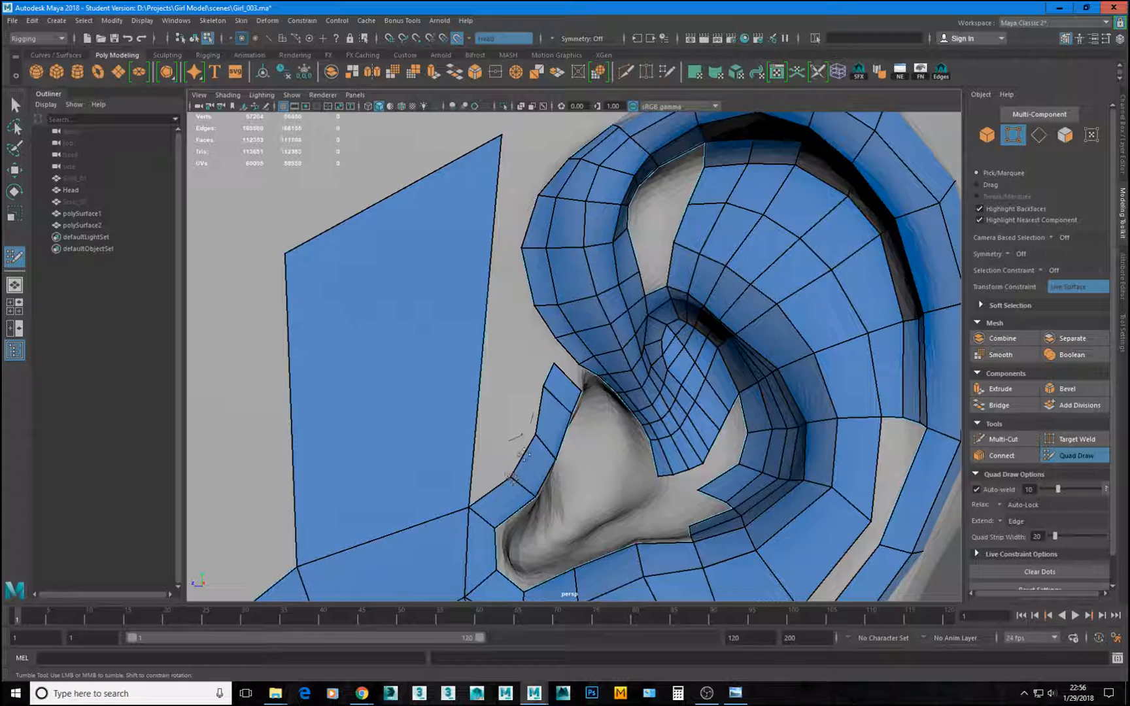
mouse_move(544, 406)
left_mouse_down("alt")
mouse_move(484, 406)
mouse_move(533, 406)
left_mouse_up("alt")
right_click_drag(533, 419, 403, 432, "alt")
left_click_drag(648, 451, 505, 476, "alt")
right_click_drag(506, 476, 414, 404, "alt")
left_click_drag(414, 404, 599, 396, "alt")
right_click_drag(392, 386, 483, 384, "alt")
left_click_drag(484, 385, 638, 426, "alt")
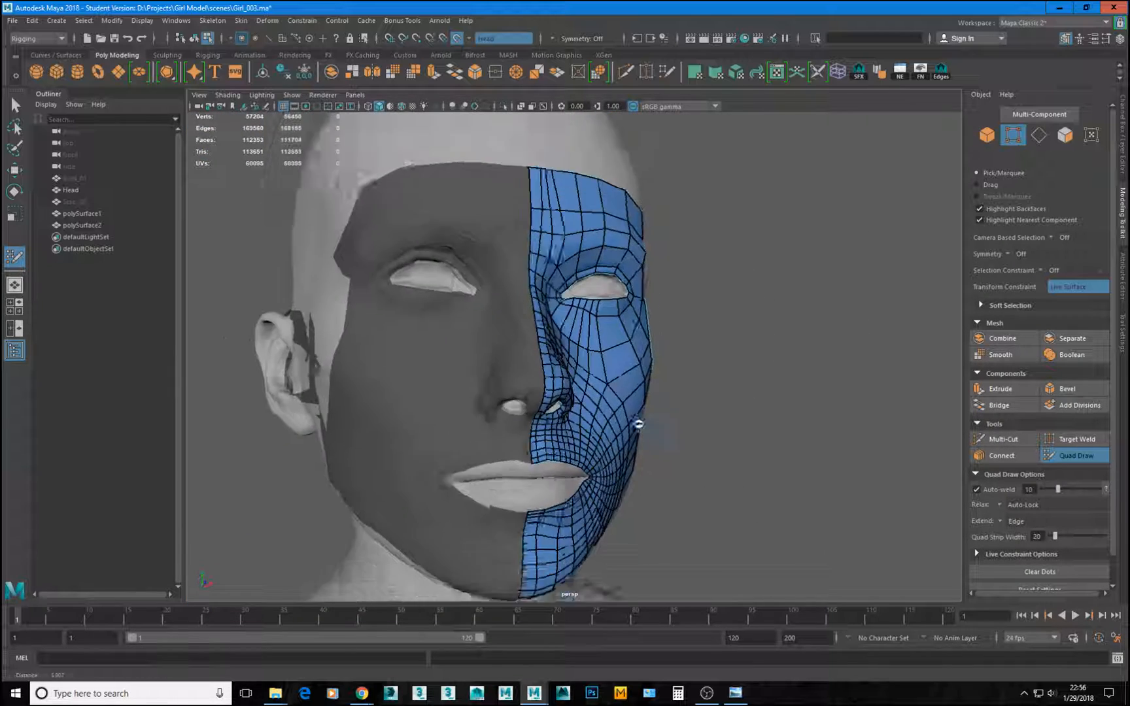
right_click_drag(524, 432, 472, 434, "alt")
mouse_move(379, 298)
left_mouse_down("alt")
mouse_move(252, 294)
mouse_move(383, 300)
left_mouse_up("alt")
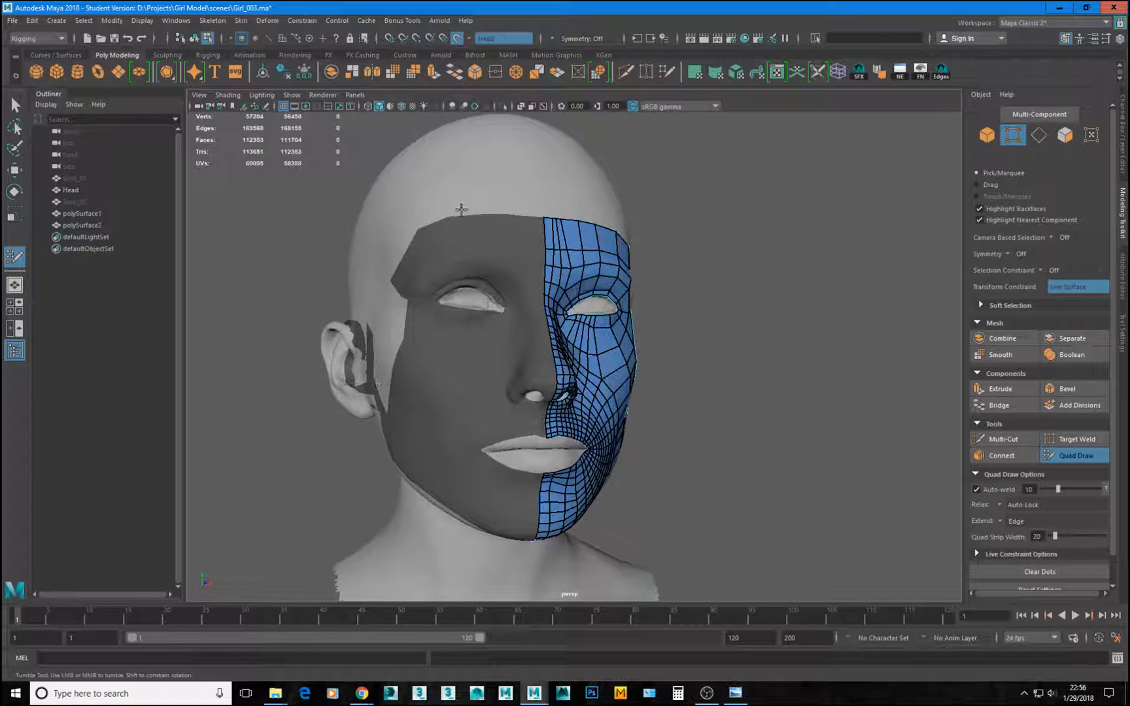
left_click_drag(423, 377, 229, 392, "alt")
right_click_drag(262, 393, 424, 397, "alt")
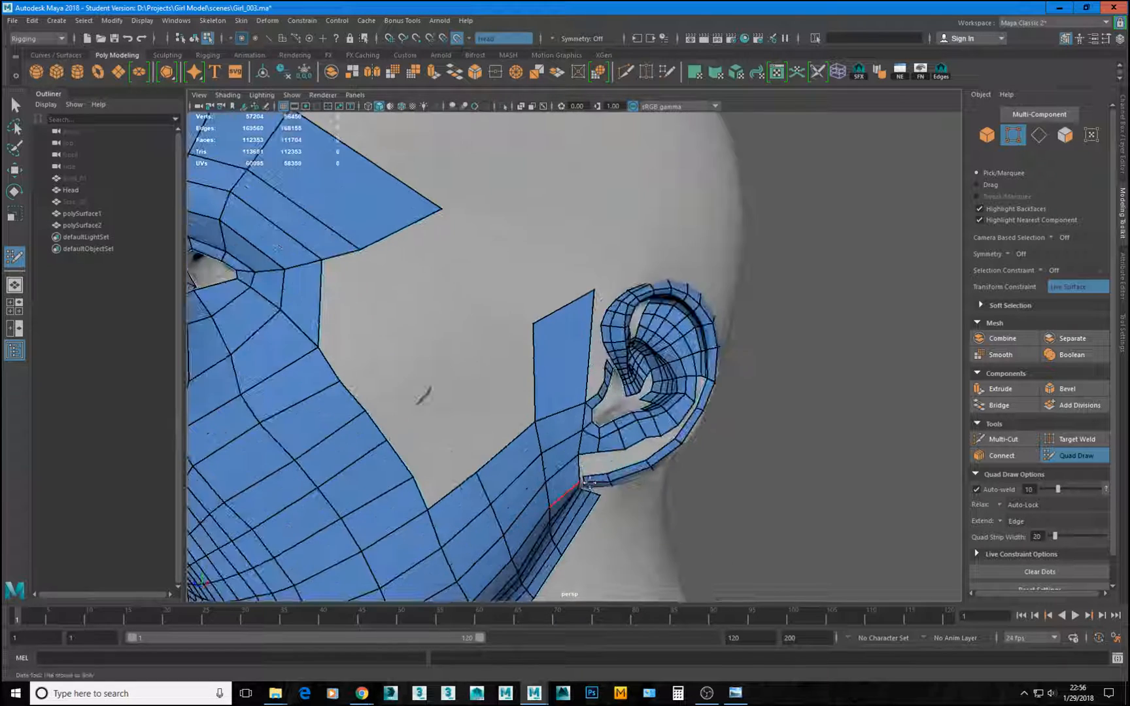
Join the upper end of the tragus strip to the front rim faces with a new quad.
middle_click_drag(577, 451, 519, 456, "alt")
right_click_drag(519, 457, 731, 542, "alt")
left_click_drag(537, 399, 588, 344, "alt")
middle_click_drag(588, 344, 533, 472, "alt")
right_click_drag(502, 464, 578, 525, "alt")
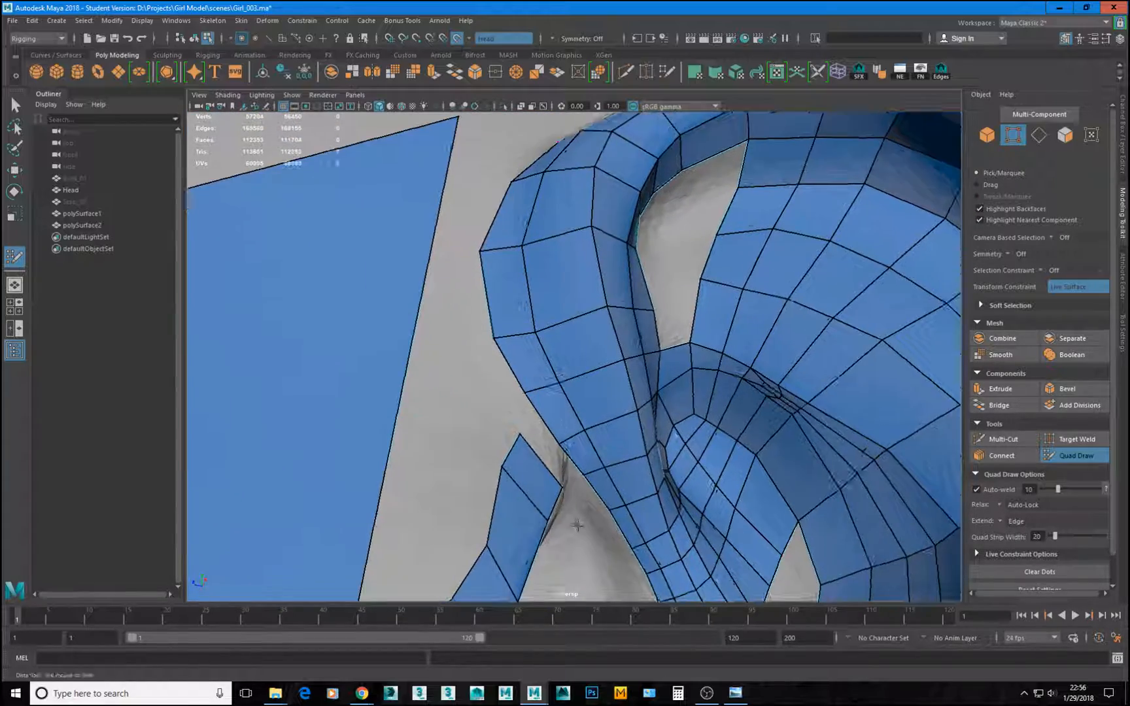
left_click_drag(550, 484, 501, 523, "alt")
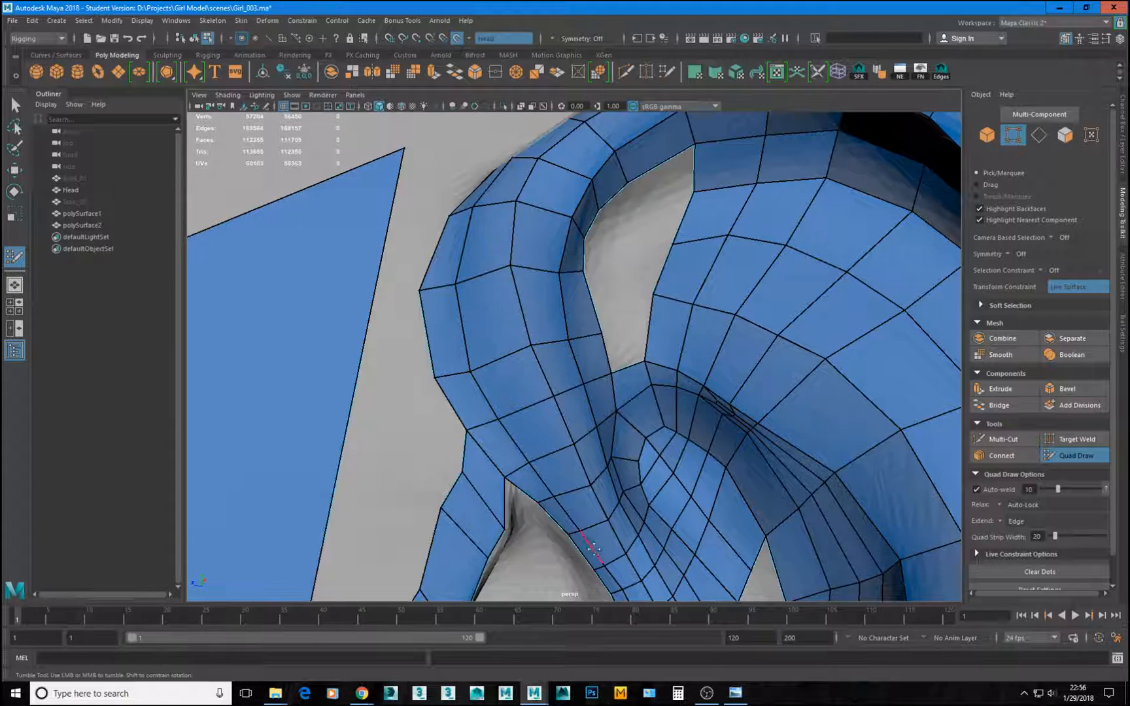
Examine the joined tragus strip, the open concha area and the gap between the lower strip and outer rim.
right_click_drag(594, 549, 508, 492, "alt")
left_click_drag(508, 492, 449, 430, "alt")
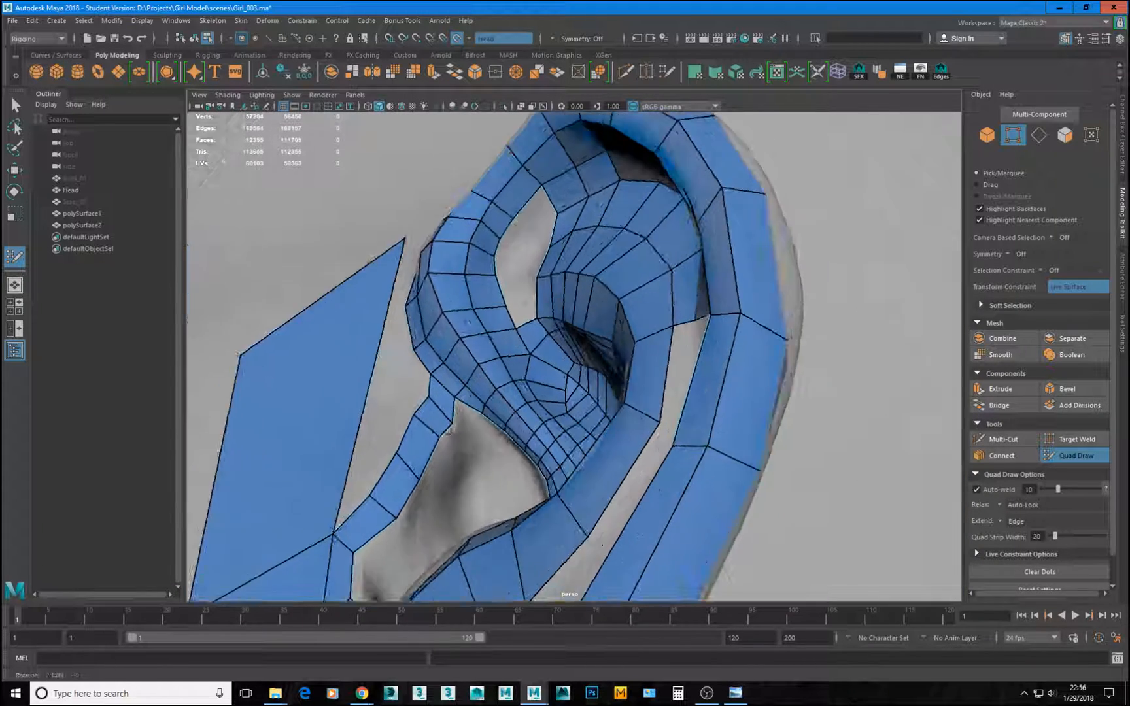
right_click_drag(449, 430, 421, 409, "alt")
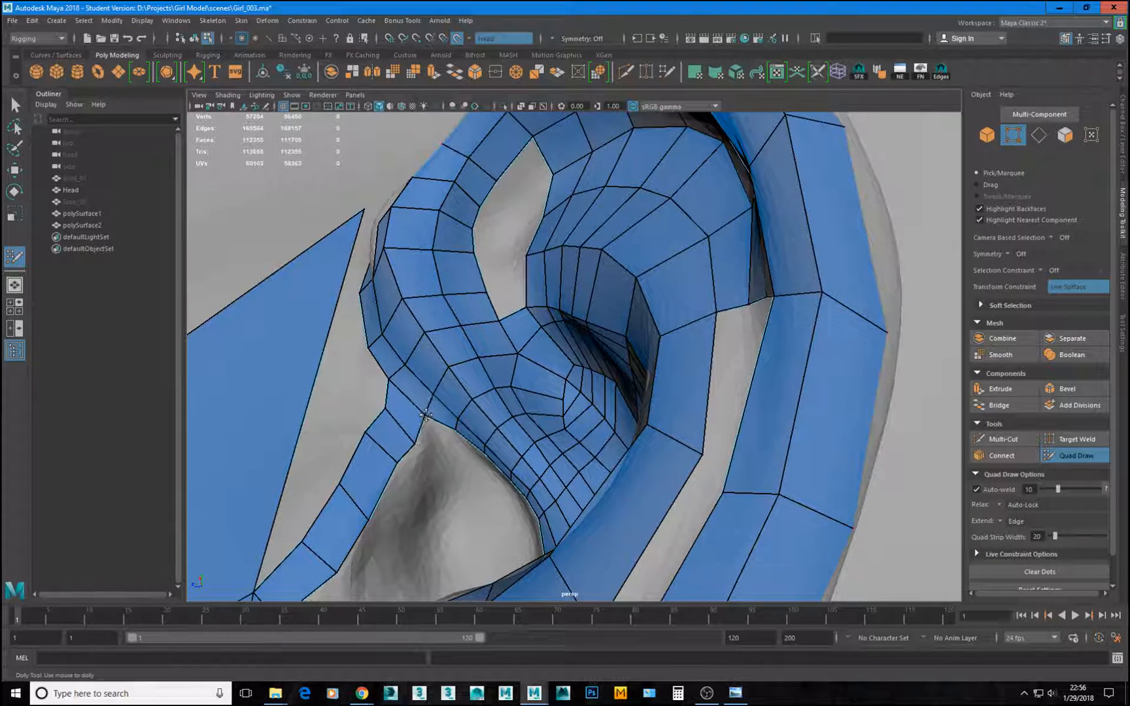
left_click_drag(426, 415, 497, 458, "alt")
right_click_drag(497, 458, 418, 406, "alt")
left_click_drag(504, 484, 548, 524, "alt")
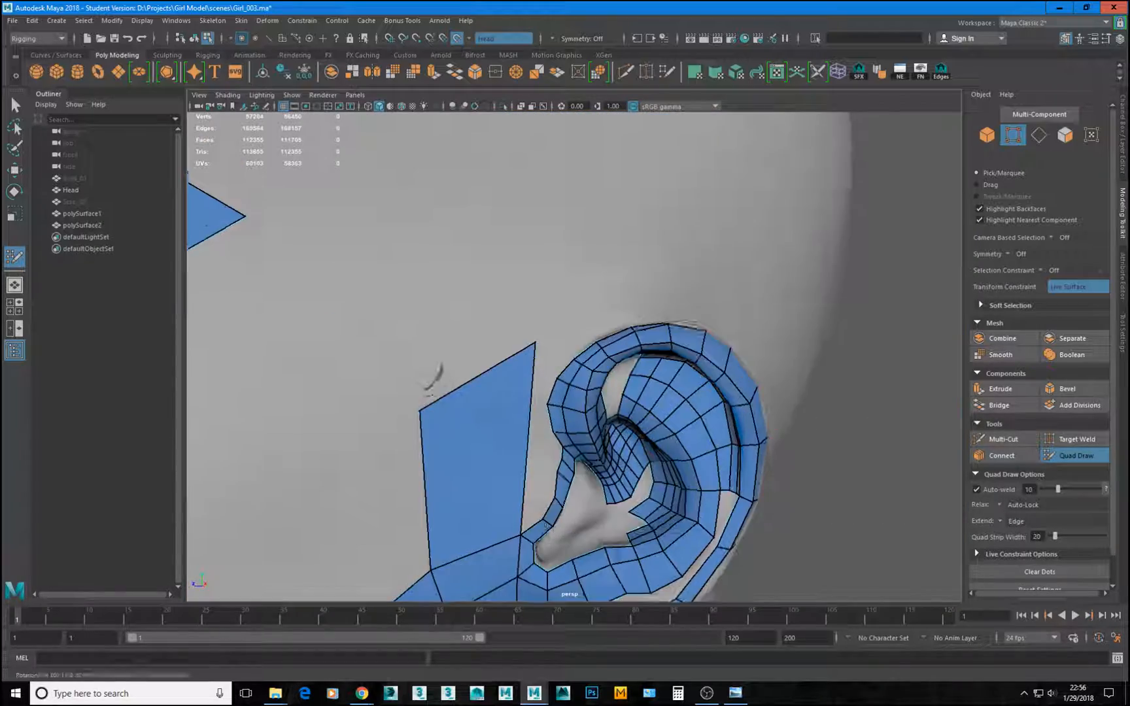
middle_click_drag(547, 525, 511, 382, "alt")
right_click_drag(589, 433, 616, 487, "alt")
middle_click_drag(616, 487, 565, 403, "alt")
left_click_drag(565, 403, 590, 354, "alt")
right_click_drag(590, 353, 687, 435, "alt")
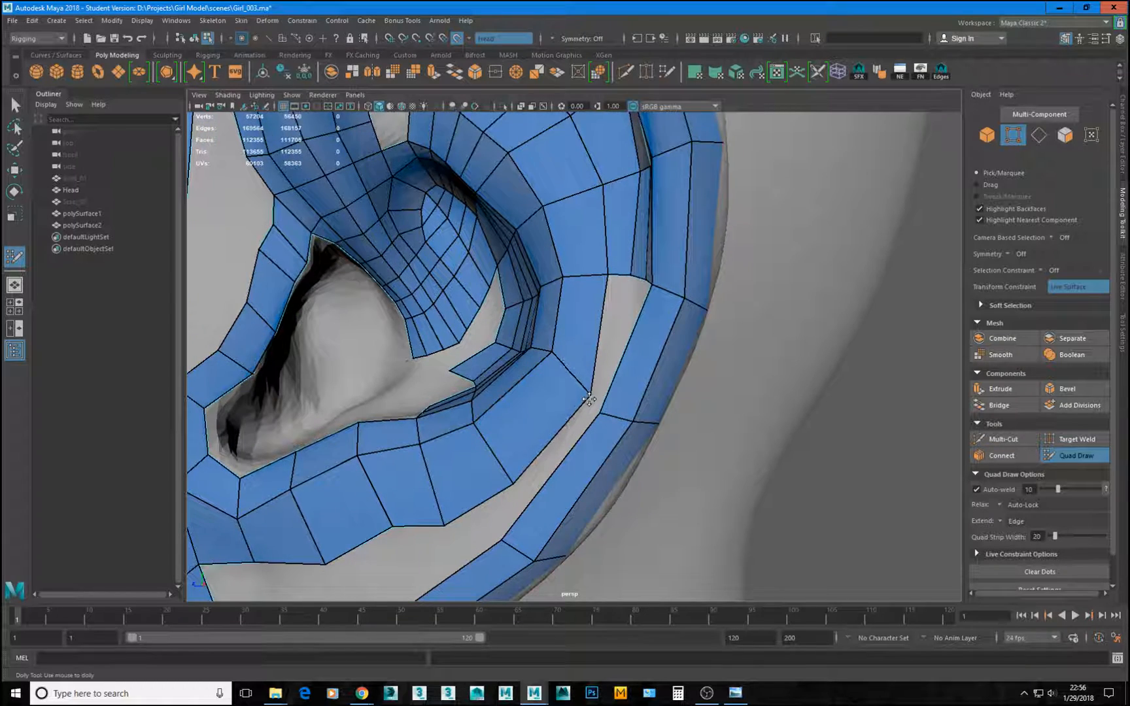
Insert an edge loop across the outer rim strip beside the lower inner ear faces.
right_click_drag(560, 406, 515, 377, "alt")
left_click_drag(515, 376, 576, 390, "alt")
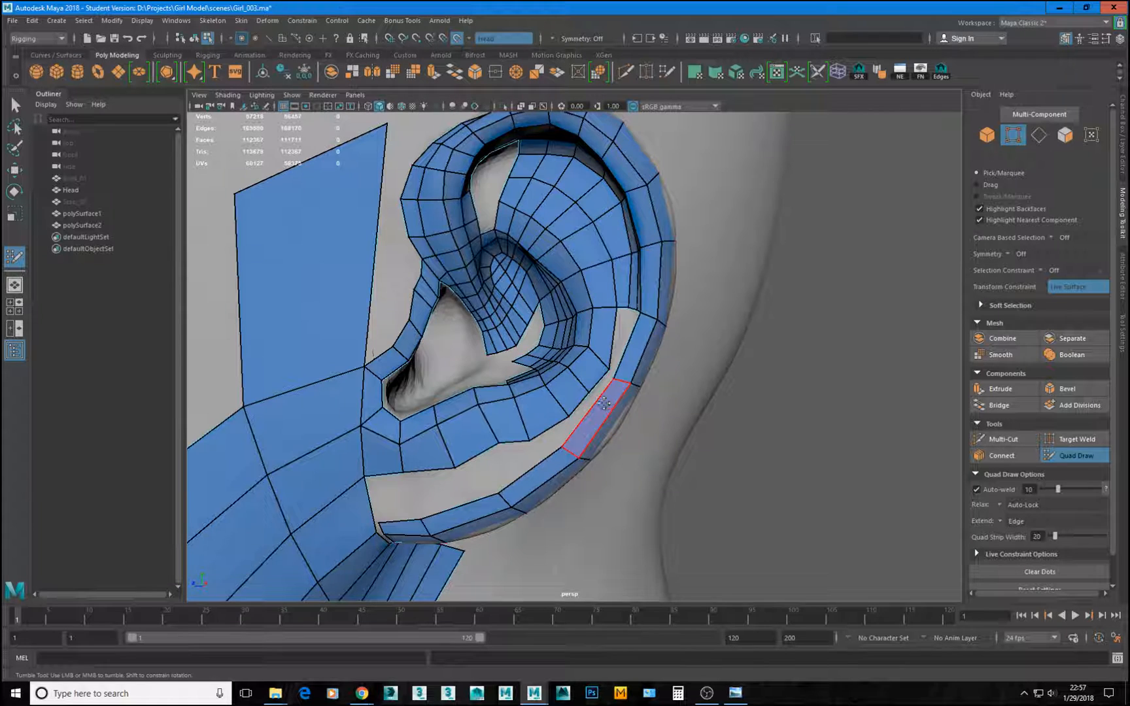
right_click_drag(604, 404, 548, 424, "alt")
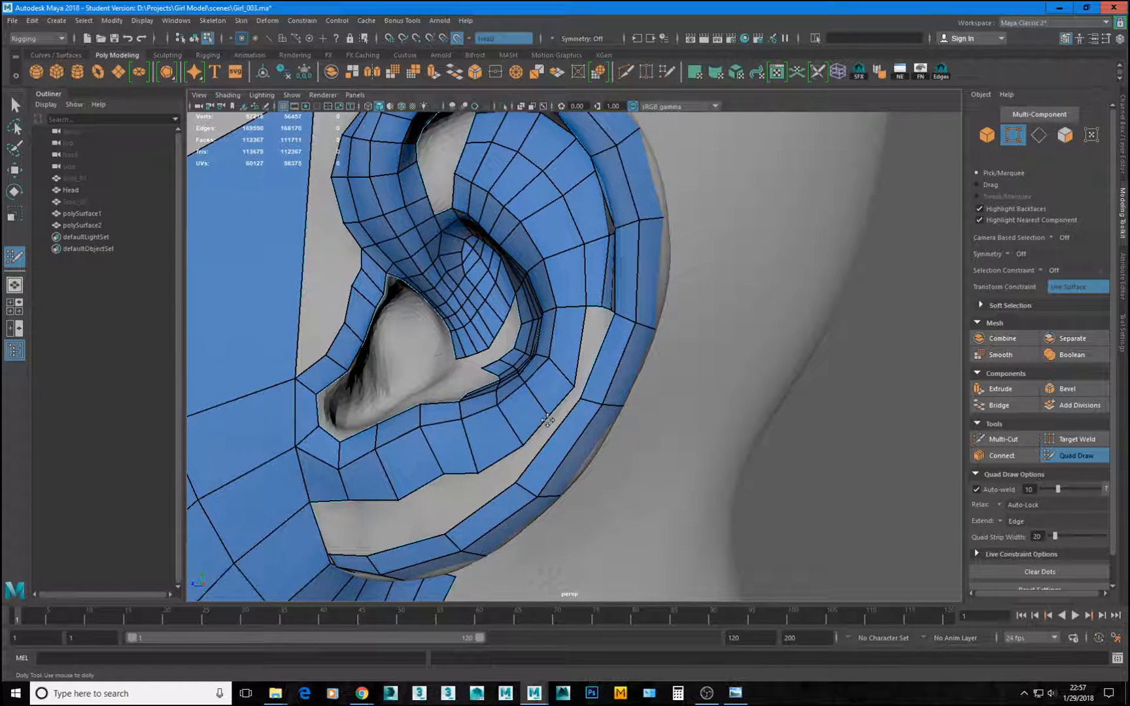
left_click_drag(548, 420, 578, 359, "alt")
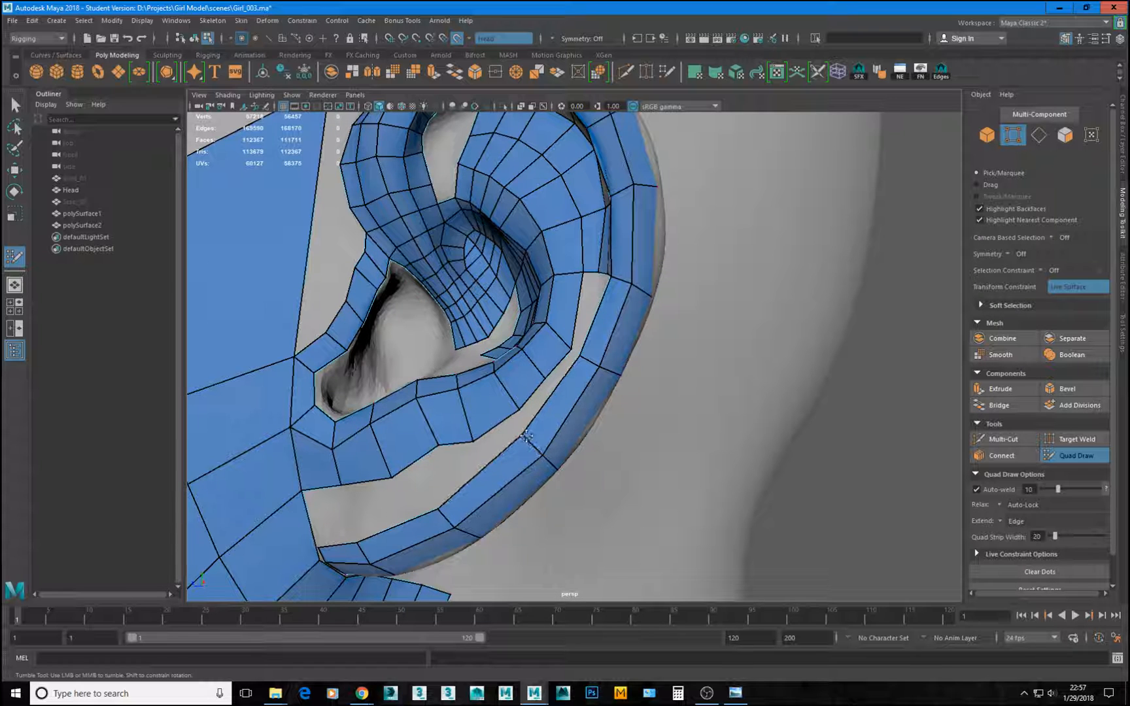
mouse_move(529, 430)
left_mouse_down("alt")
mouse_move(535, 451)
mouse_move(518, 437)
mouse_move(517, 458)
mouse_move(500, 459)
mouse_move(533, 451)
mouse_move(509, 399)
mouse_move(576, 367)
mouse_move(661, 207)
left_mouse_up("alt")
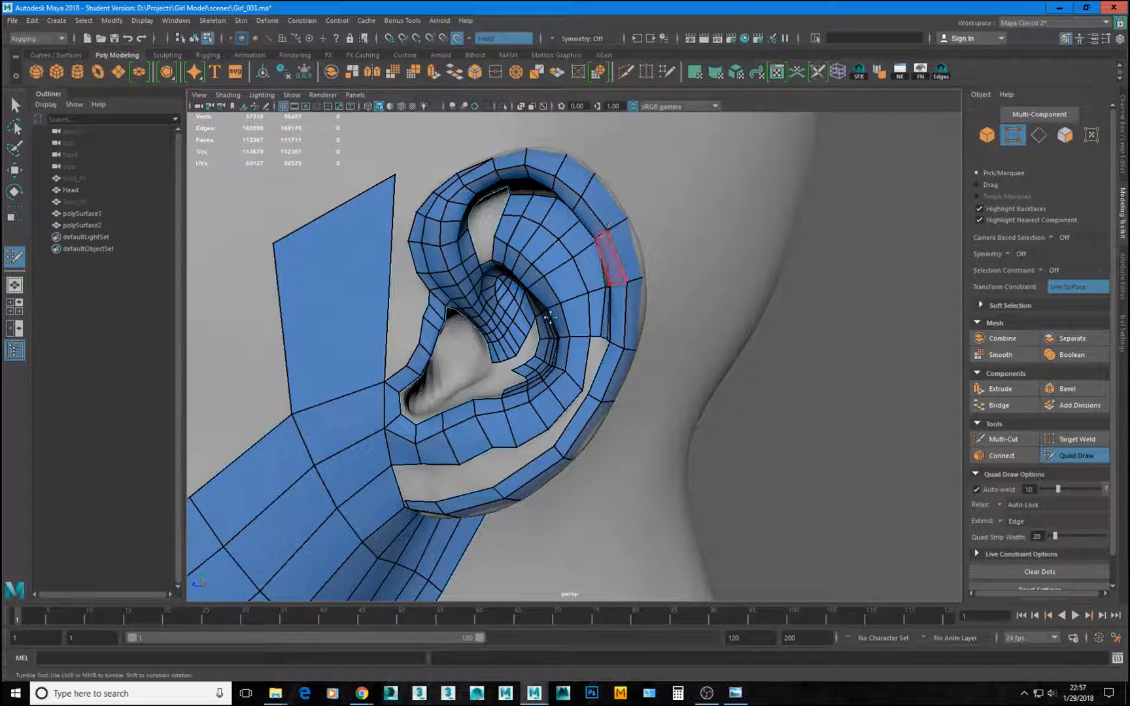
right_click_drag(616, 263, 610, 386, "alt")
mouse_move(610, 386)
left_mouse_down("alt")
mouse_move(596, 427)
mouse_move(575, 430)
mouse_move(625, 468)
mouse_move(599, 472)
left_mouse_up("alt")
left_click(573, 433, "ctrl")
left_click_drag(627, 414, 613, 427, "alt")
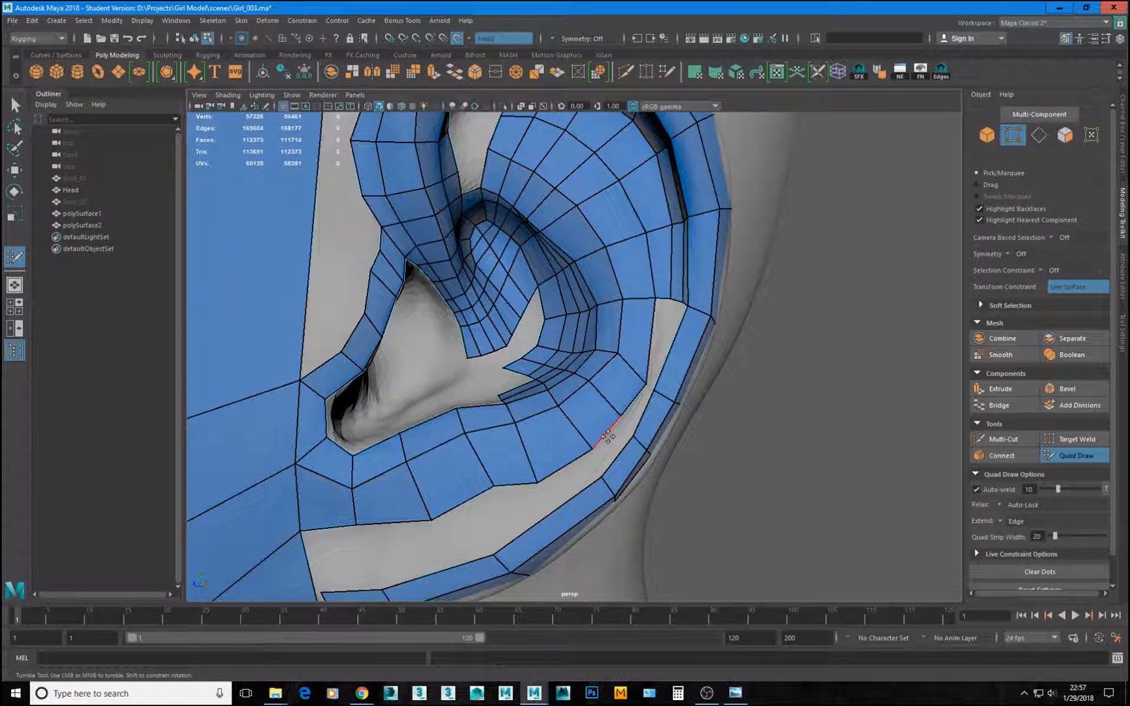
Extend two quads from the inner fold's outer border and weld them to the outer rim strip.
left_click_drag(609, 440, 621, 460)
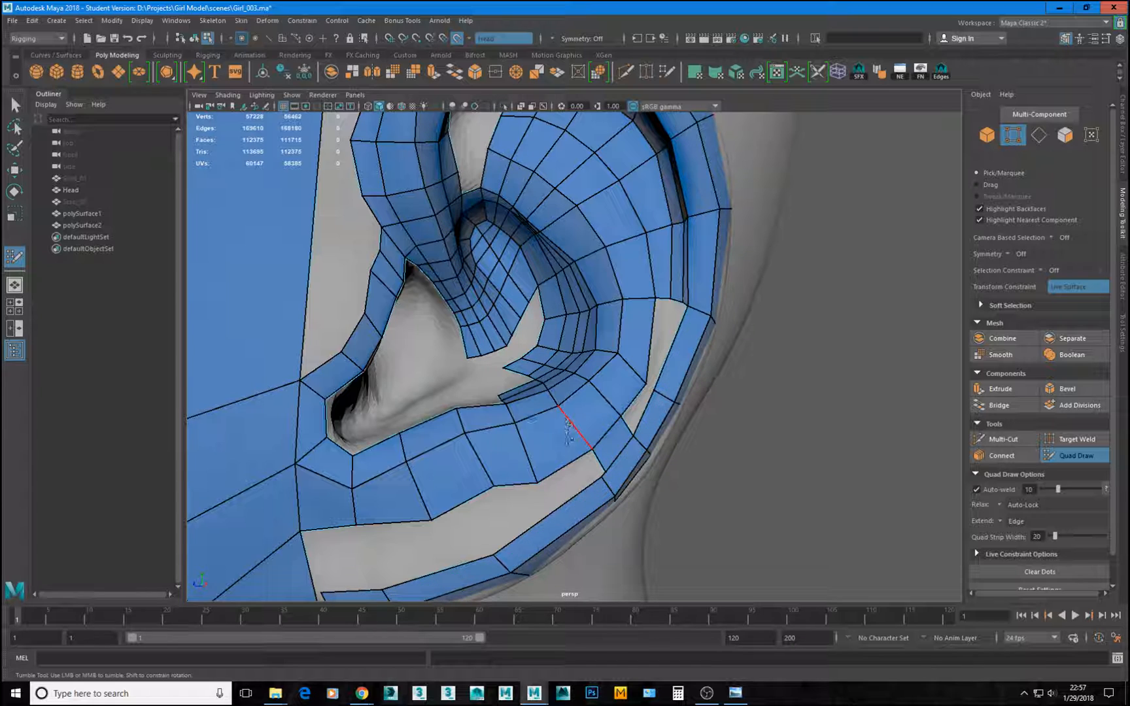
key("ctrl+z")
scroll(639, 490, "up", 2)
scroll(641, 490, "up", 2)
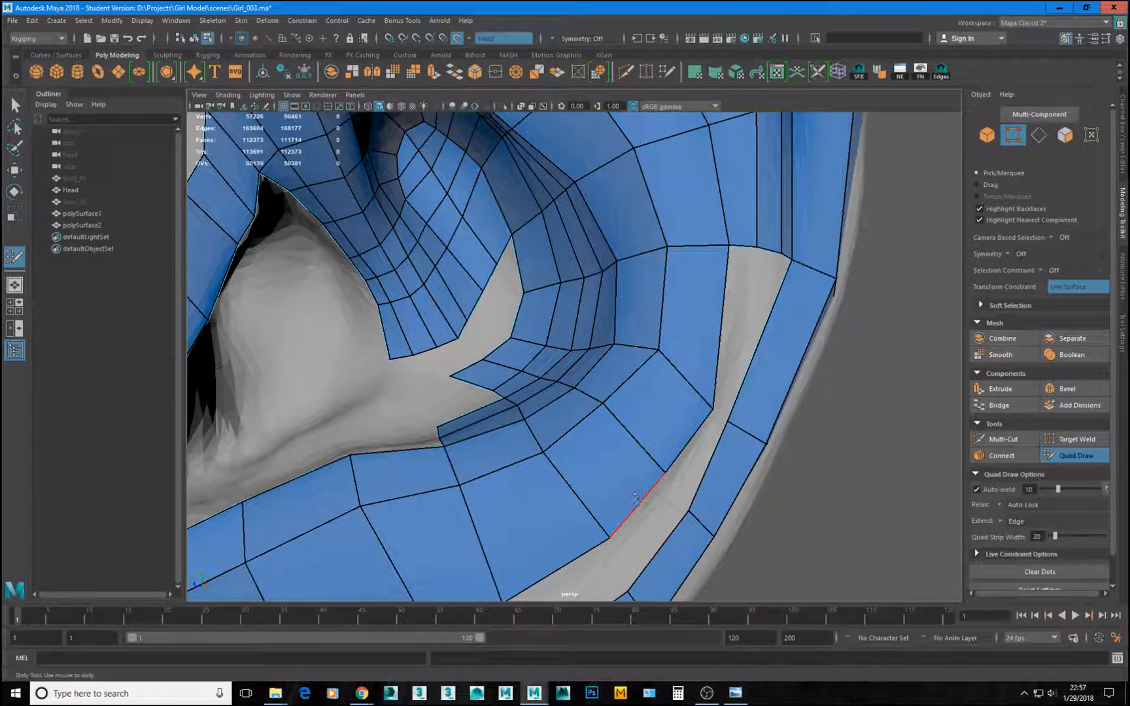
scroll(635, 495, "down", 1)
mouse_move(639, 490)
left_mouse_down()
mouse_move(645, 525)
mouse_move(676, 446)
mouse_move(698, 470)
left_mouse_up()
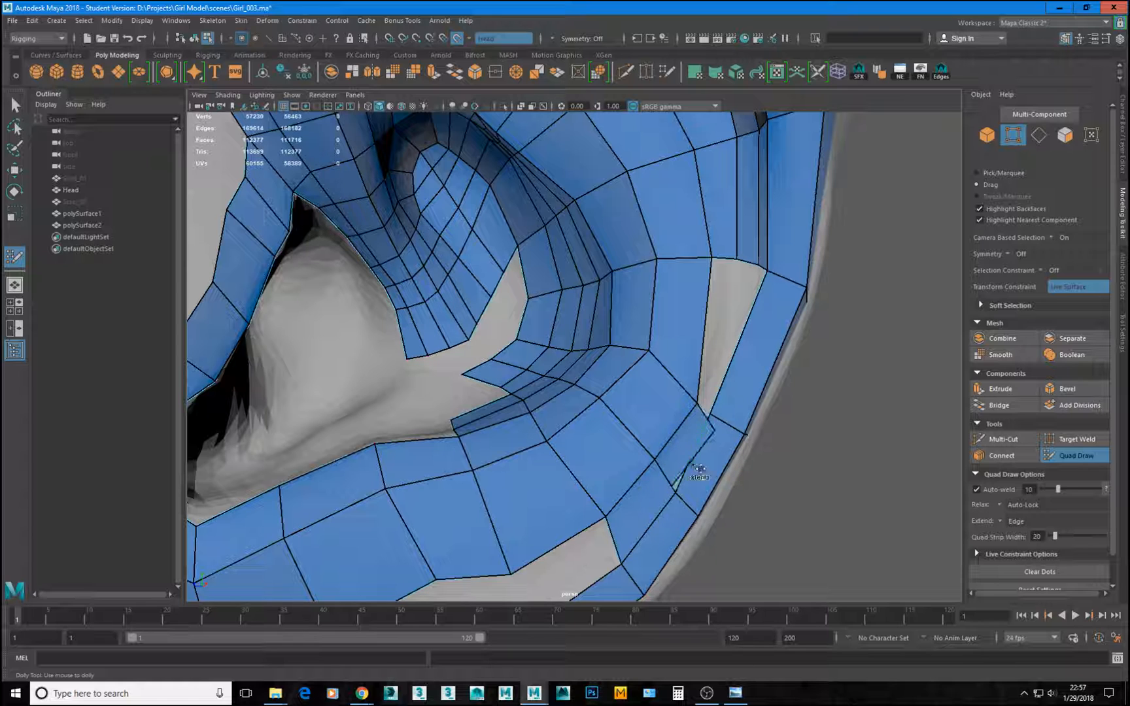
key("ctrl+z")
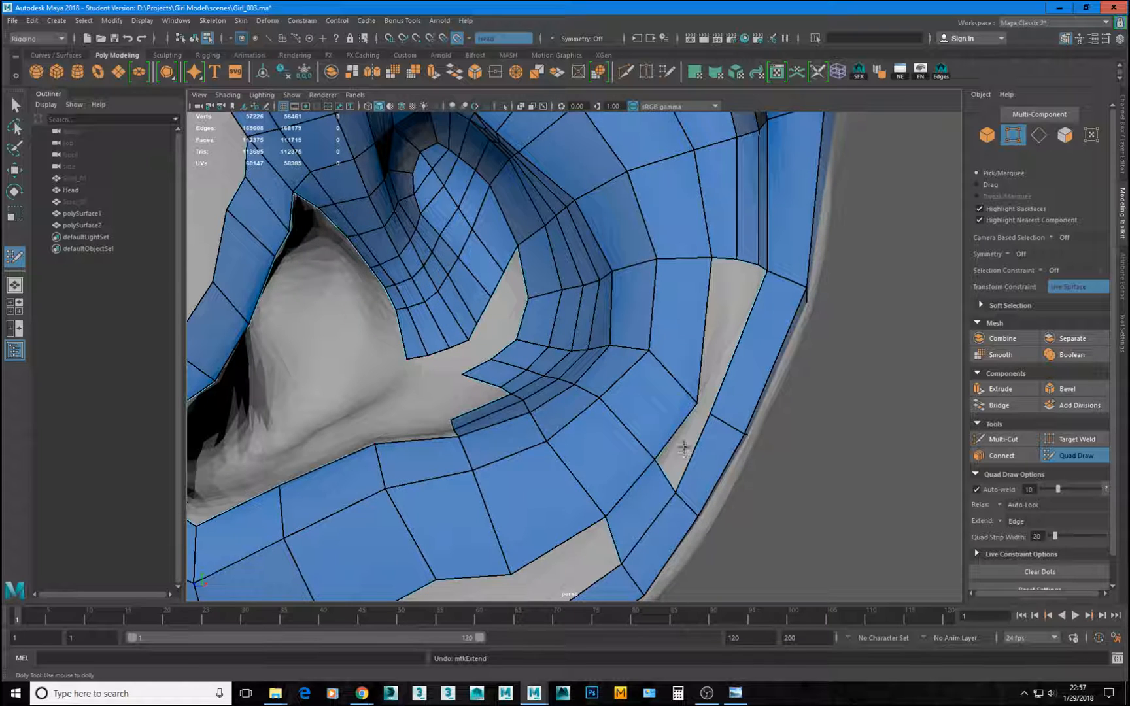
left_click_drag(680, 440, 695, 450)
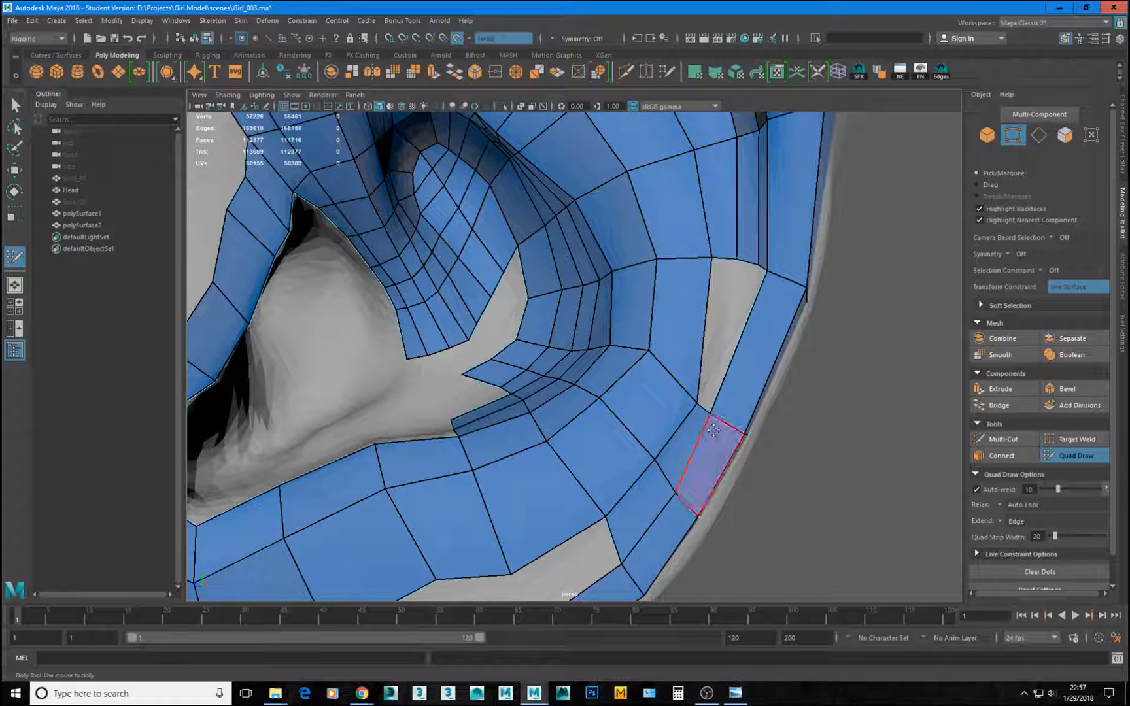
Nudge the vertices bordering the remaining narrow gap between the inner fold and the outer rim.
left_click_drag(791, 419, 680, 358, "alt")
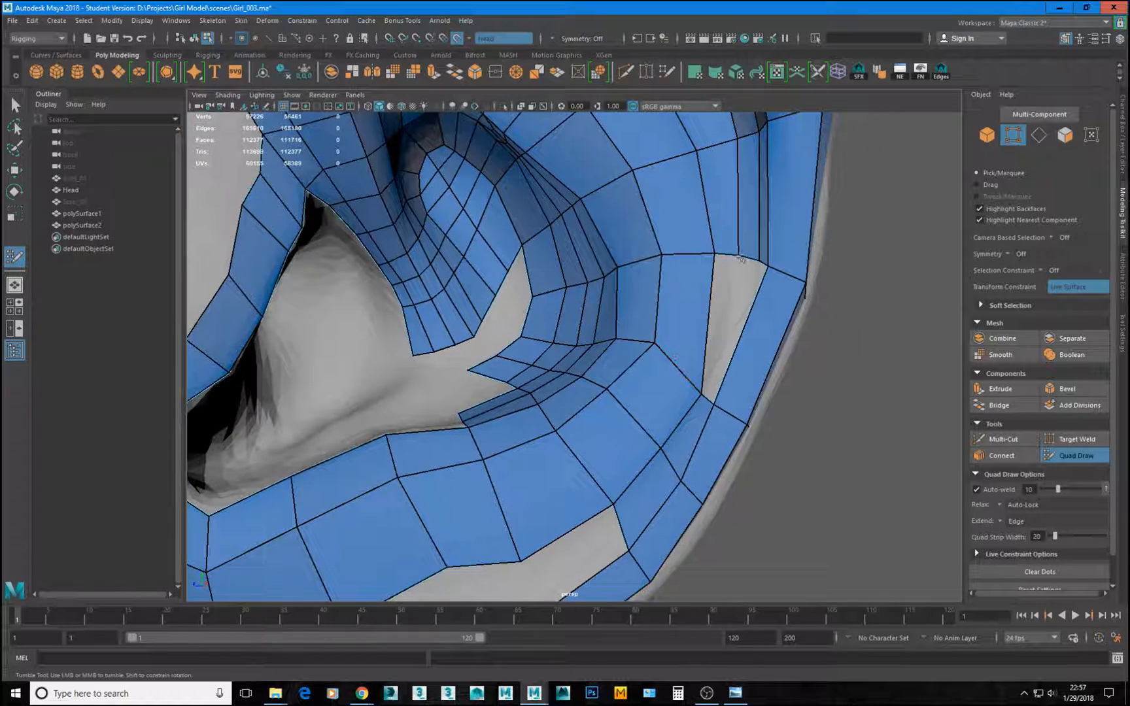
left_click_drag(747, 256, 742, 257)
right_click_drag(799, 334, 643, 298, "alt")
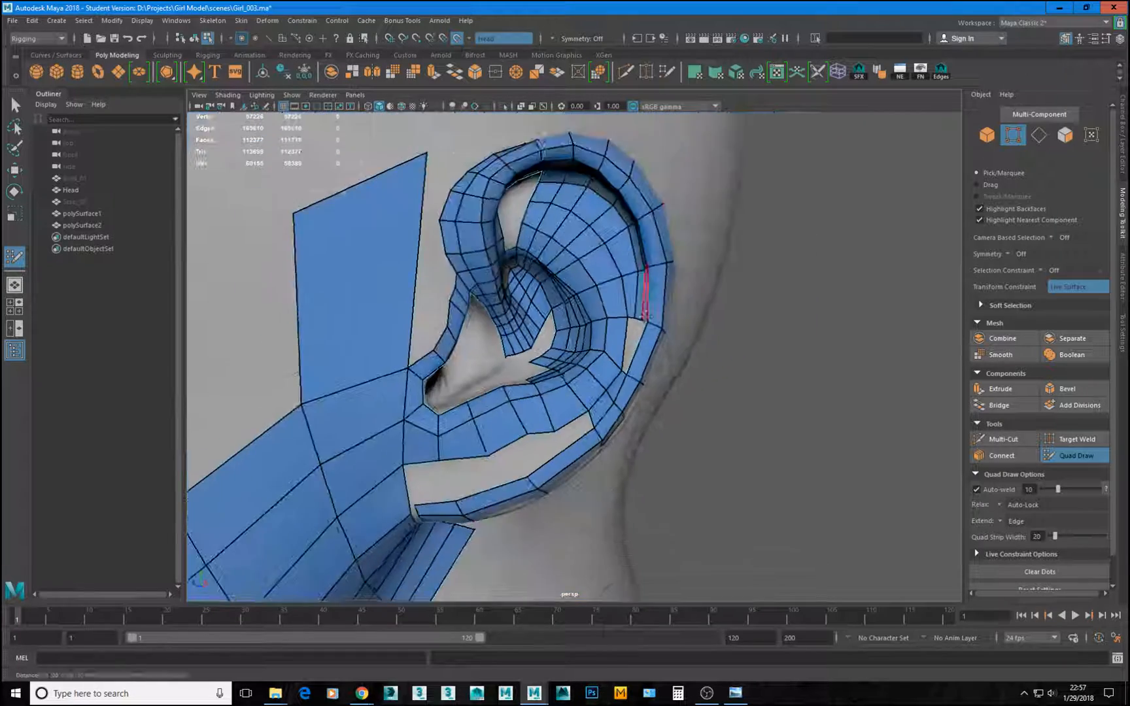
mouse_move(643, 298)
left_mouse_down("alt")
mouse_move(582, 301)
mouse_move(638, 301)
left_mouse_up("alt")
right_click_drag(638, 301, 668, 391, "alt")
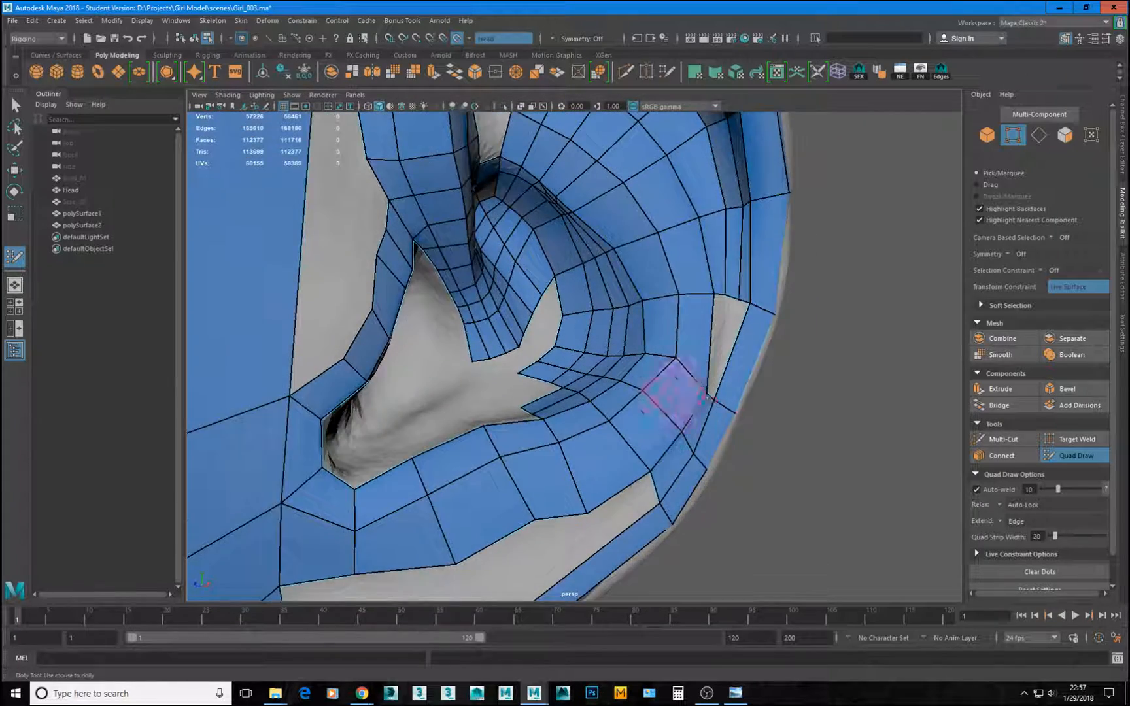
left_click_drag(669, 391, 645, 406, "alt")
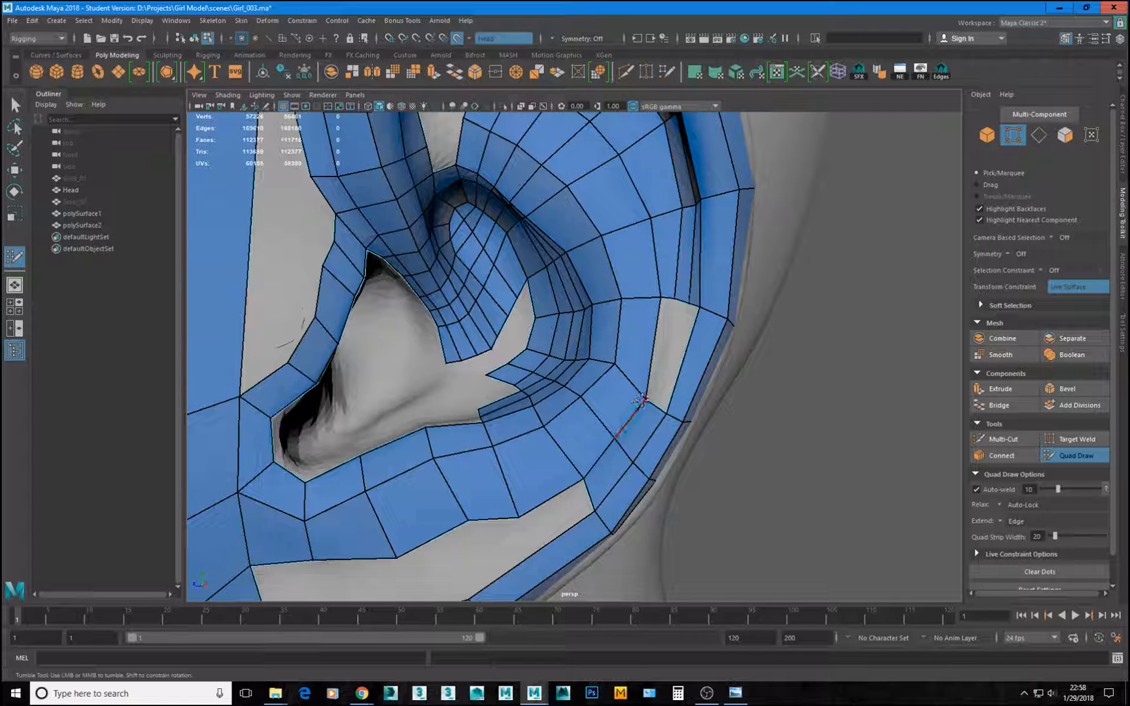
left_click_drag(646, 387, 637, 403)
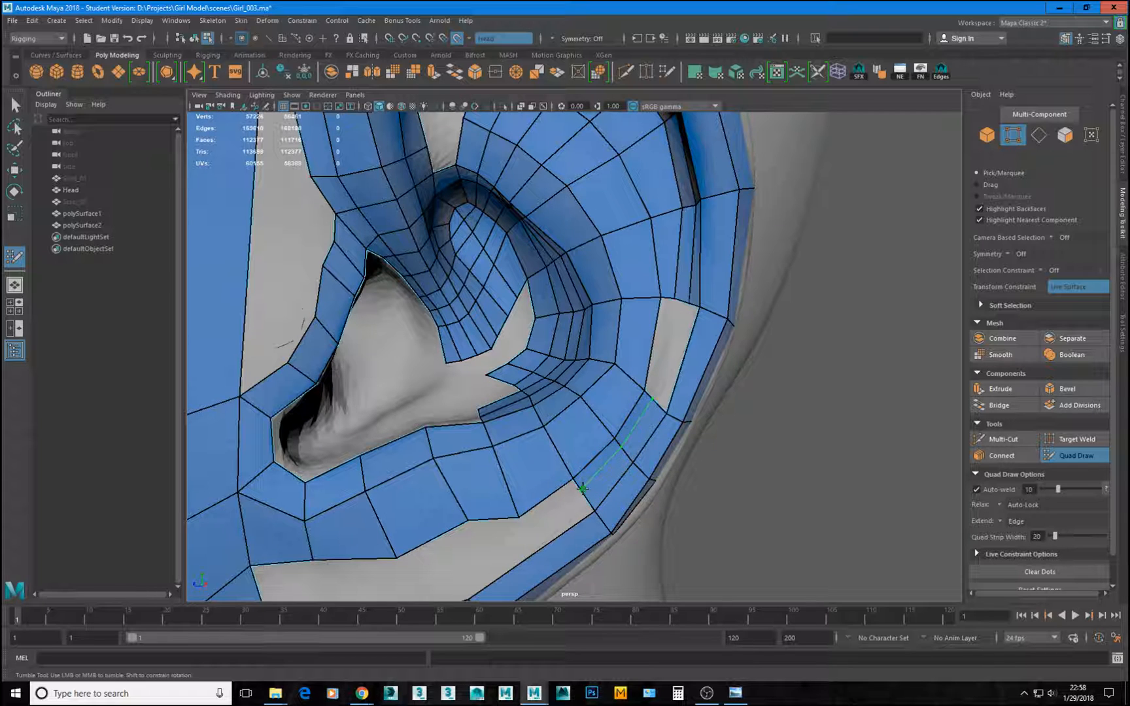
Insert two edge loops lengthwise through the new connecting quads and extend them upward as three quads to close the narrow gap.
left_click(583, 488, "ctrl")
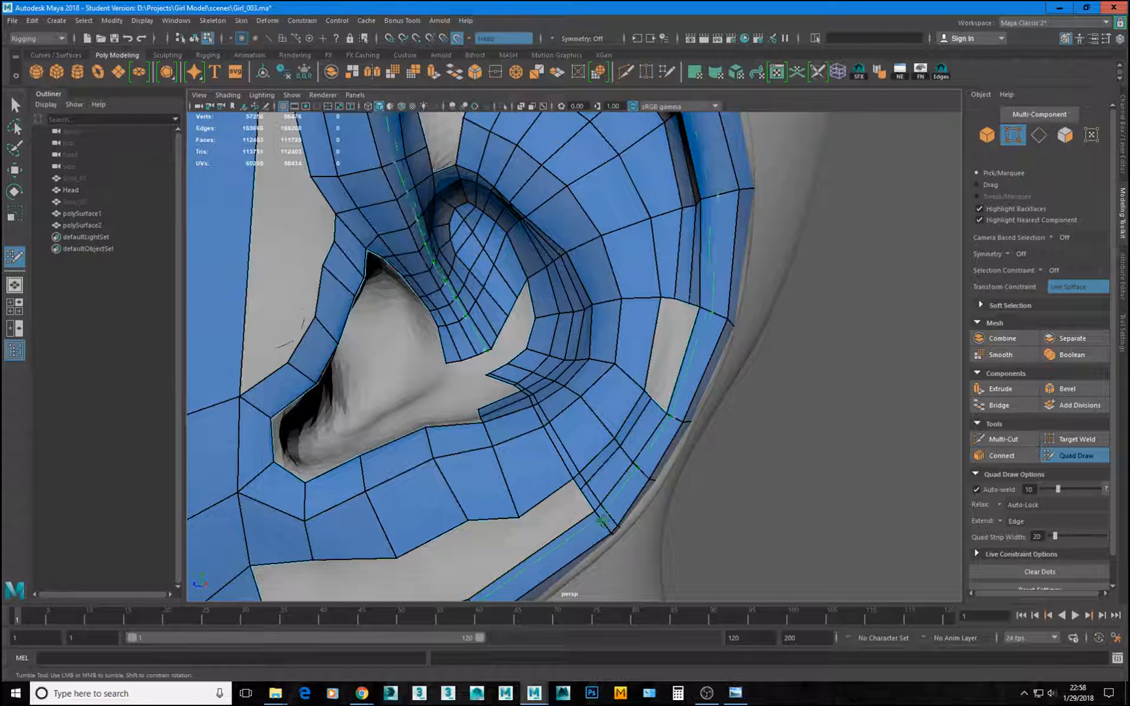
left_click(593, 501, "ctrl")
left_click(591, 501, "ctrl")
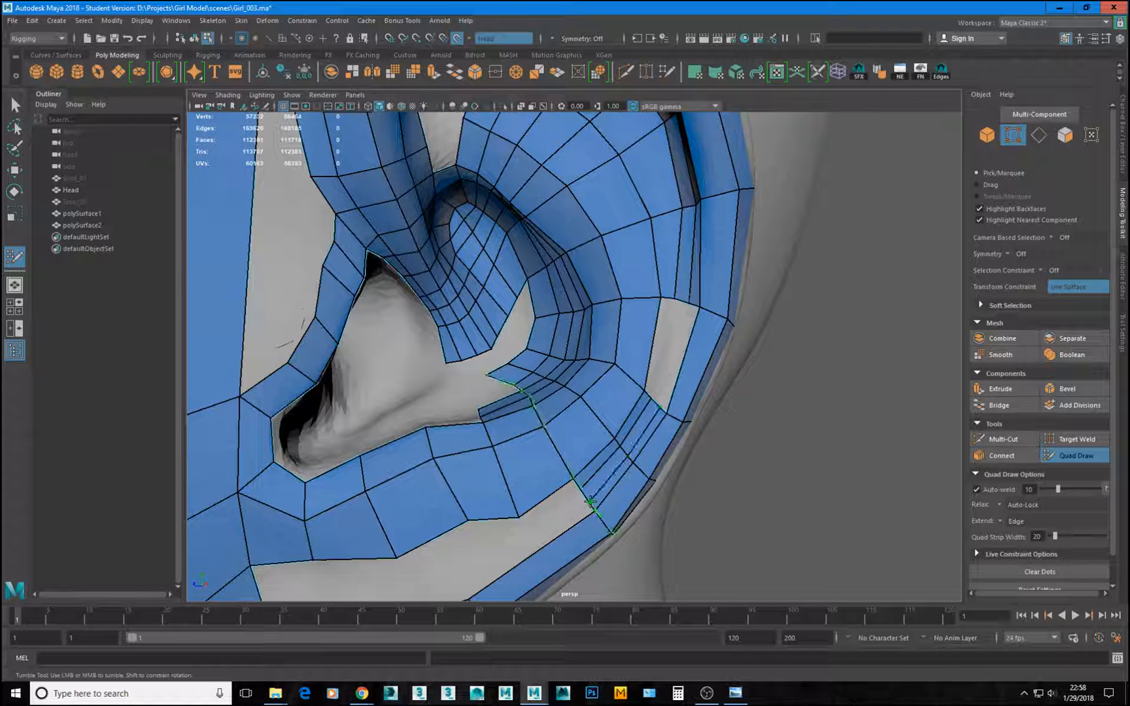
scroll(698, 400, "up", 3)
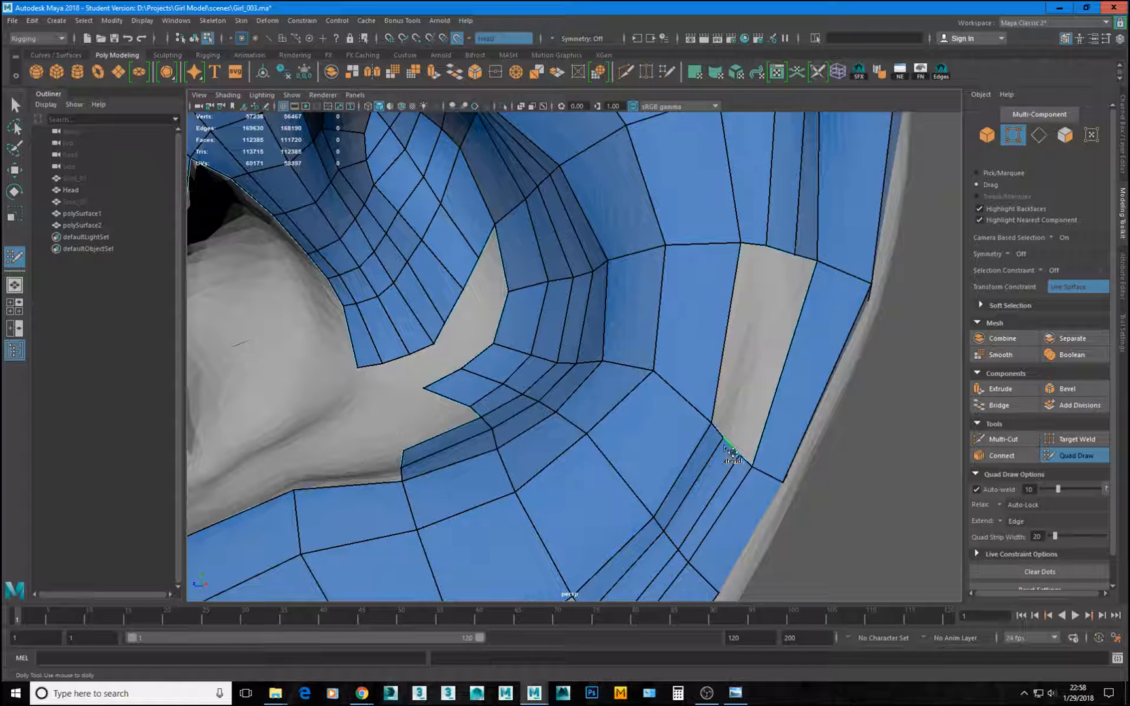
mouse_move(732, 444)
left_mouse_down()
mouse_move(777, 307)
mouse_move(760, 267)
mouse_move(772, 245)
mouse_move(787, 264)
mouse_move(794, 254)
mouse_move(817, 261)
left_mouse_up()
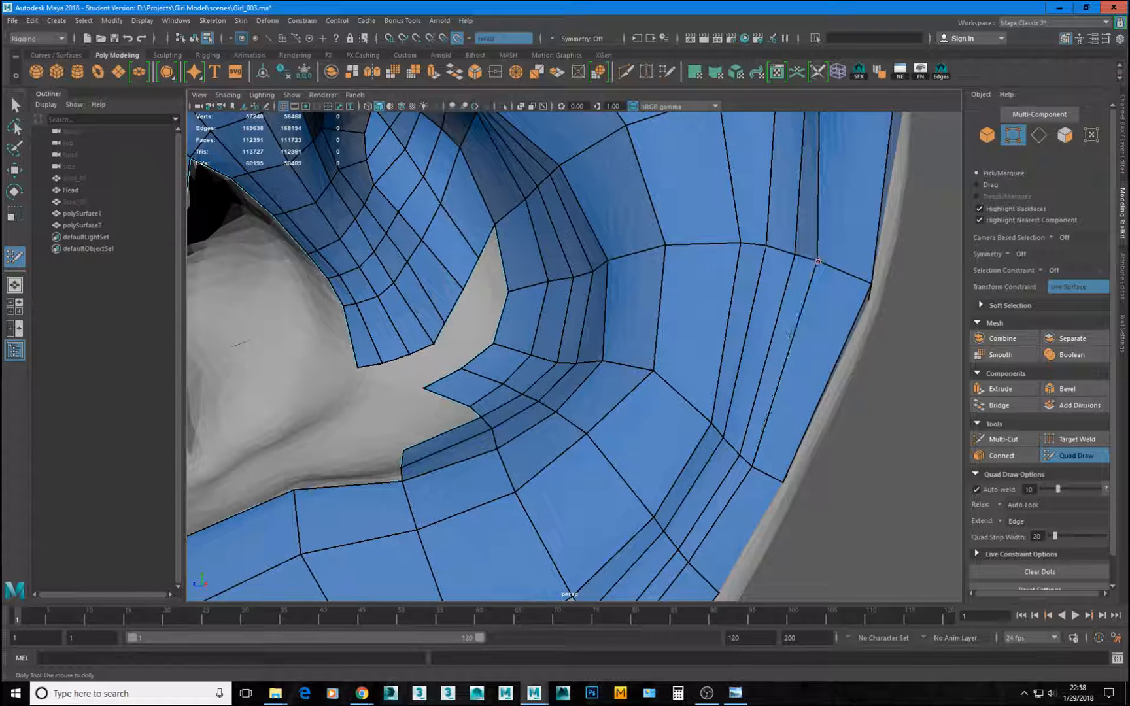
Insert an edge loop across the inner fold and outer rim, just above the newly filled gap.
scroll(819, 325, "down", 5)
left_click_drag(826, 348, 656, 333, "alt")
right_click_drag(657, 333, 703, 393, "alt")
left_click_drag(624, 352, 572, 291, "alt")
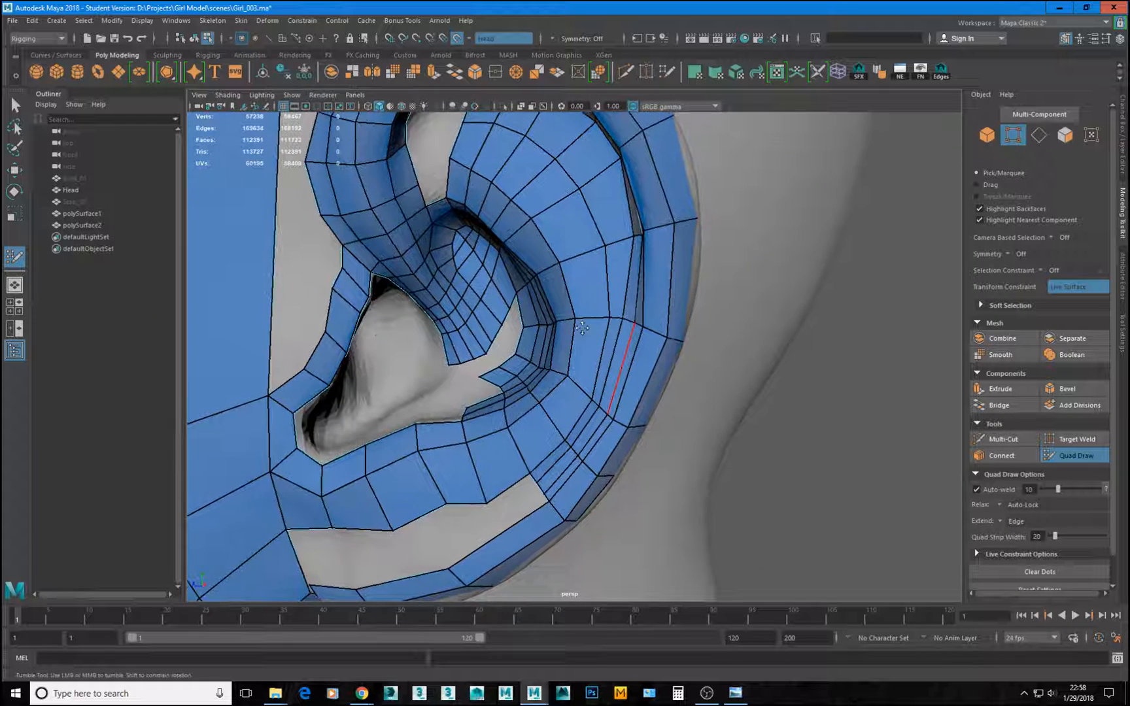
key("ctrl")
left_click(572, 291, "ctrl")
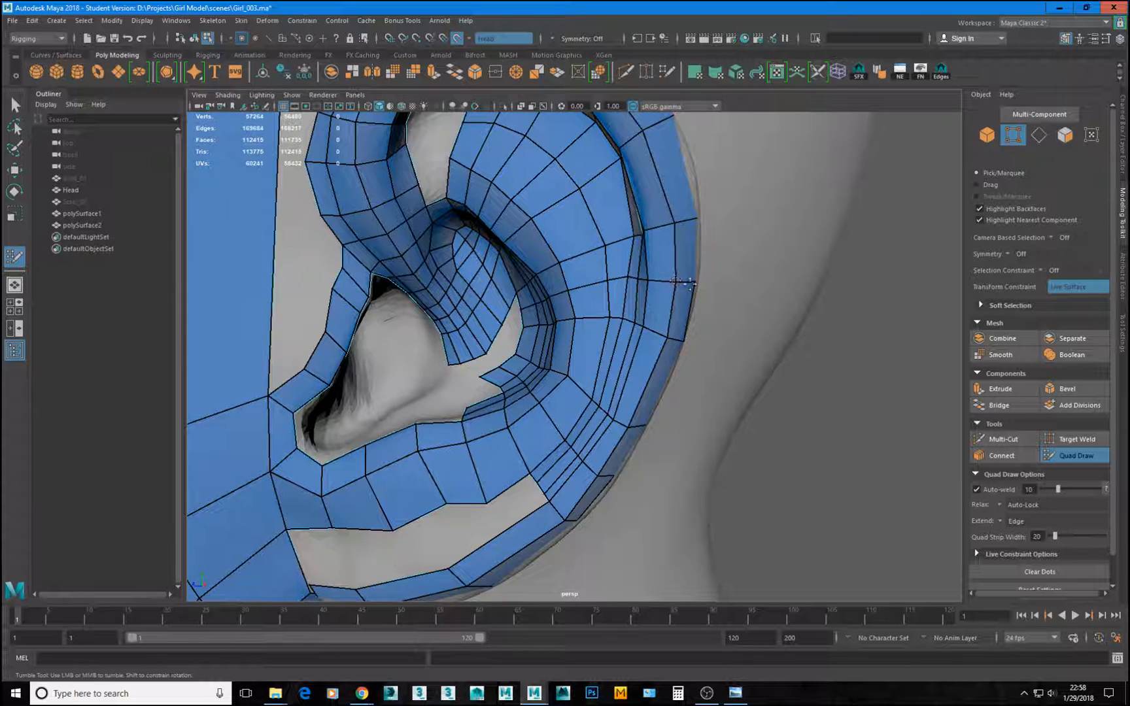
Adjust the vertices along the new loop on the back and side of the outer rim to even the quad spacing.
mouse_move(680, 283)
left_mouse_down()
mouse_move(698, 283)
mouse_move(497, 298)
left_mouse_up()
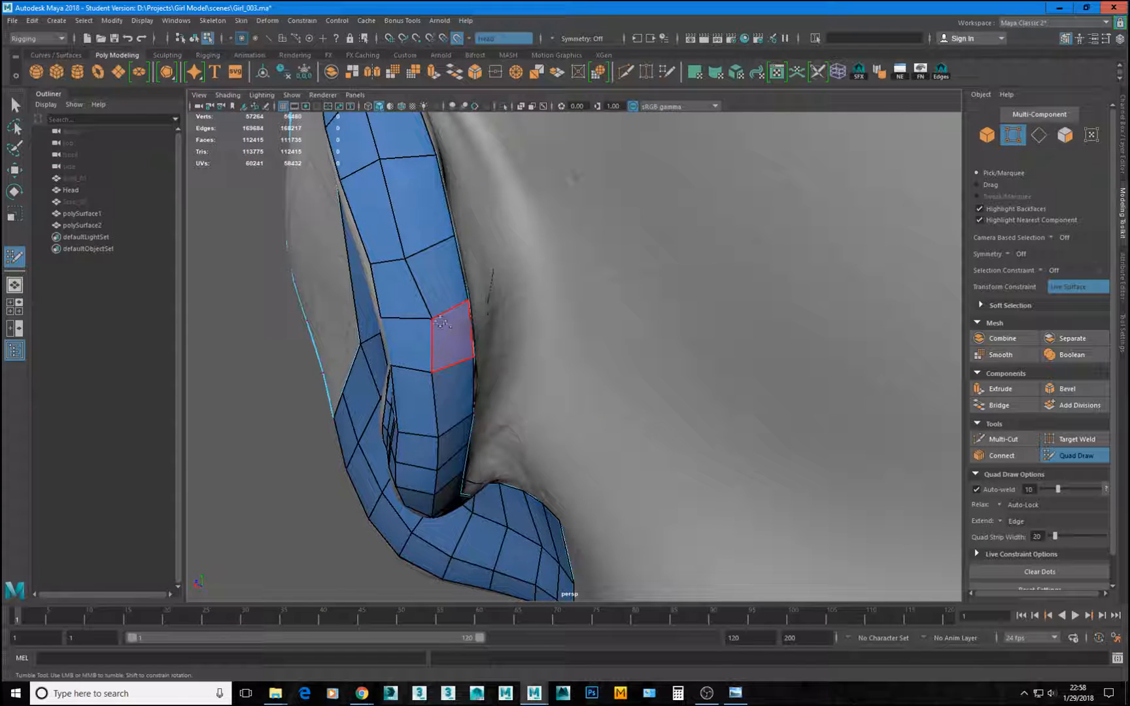
mouse_move(432, 318)
left_mouse_down()
mouse_move(419, 320)
mouse_move(413, 299)
mouse_move(431, 280)
mouse_move(482, 282)
mouse_move(472, 291)
left_mouse_up()
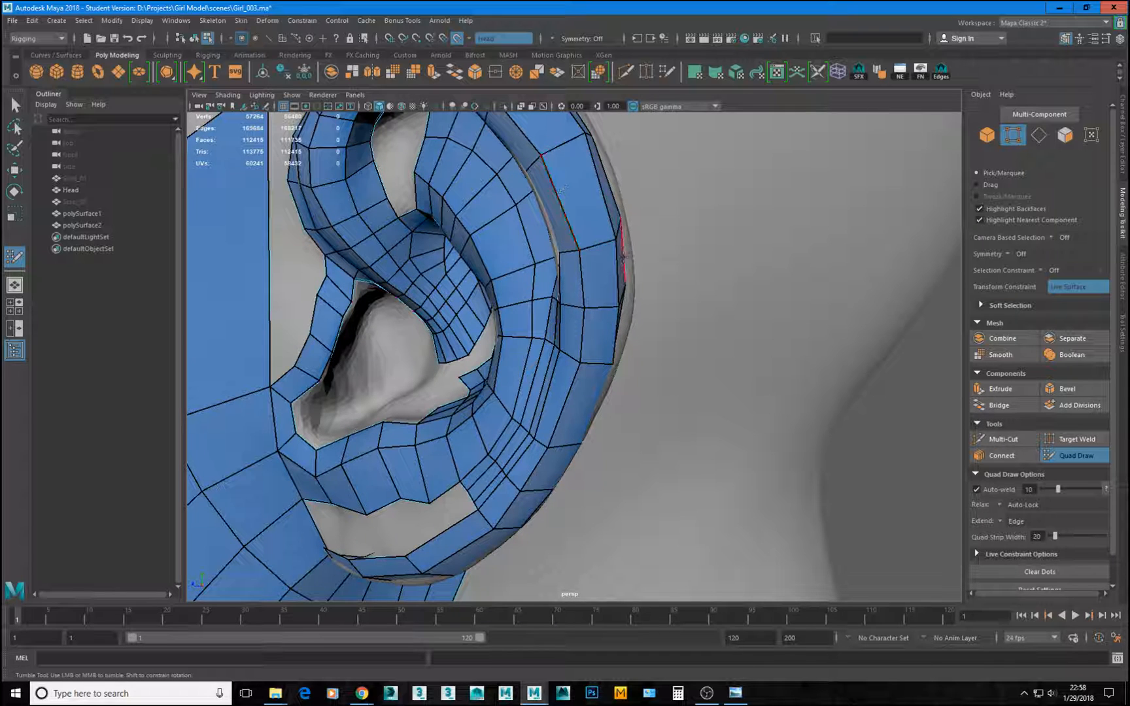
scroll(564, 308, "up", 3)
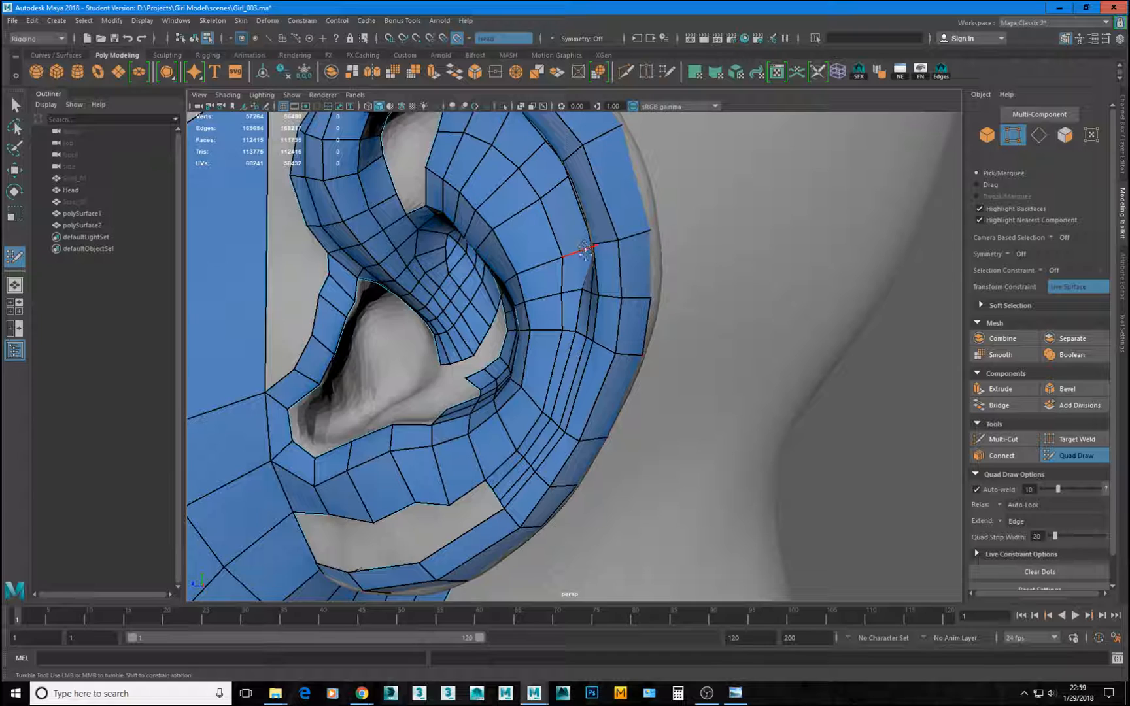
mouse_move(592, 270)
left_mouse_down("alt")
mouse_move(622, 262)
mouse_move(583, 278)
left_mouse_up("alt")
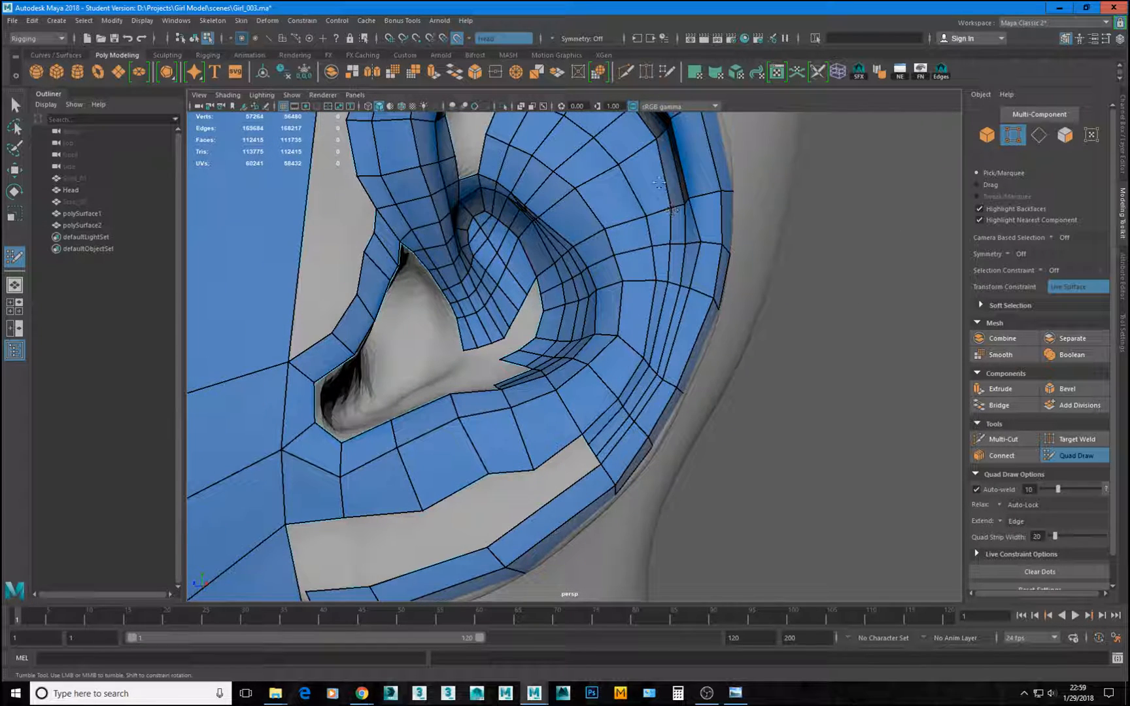
scroll(592, 353, "down", 3)
left_click_drag(592, 353, 698, 260, "alt")
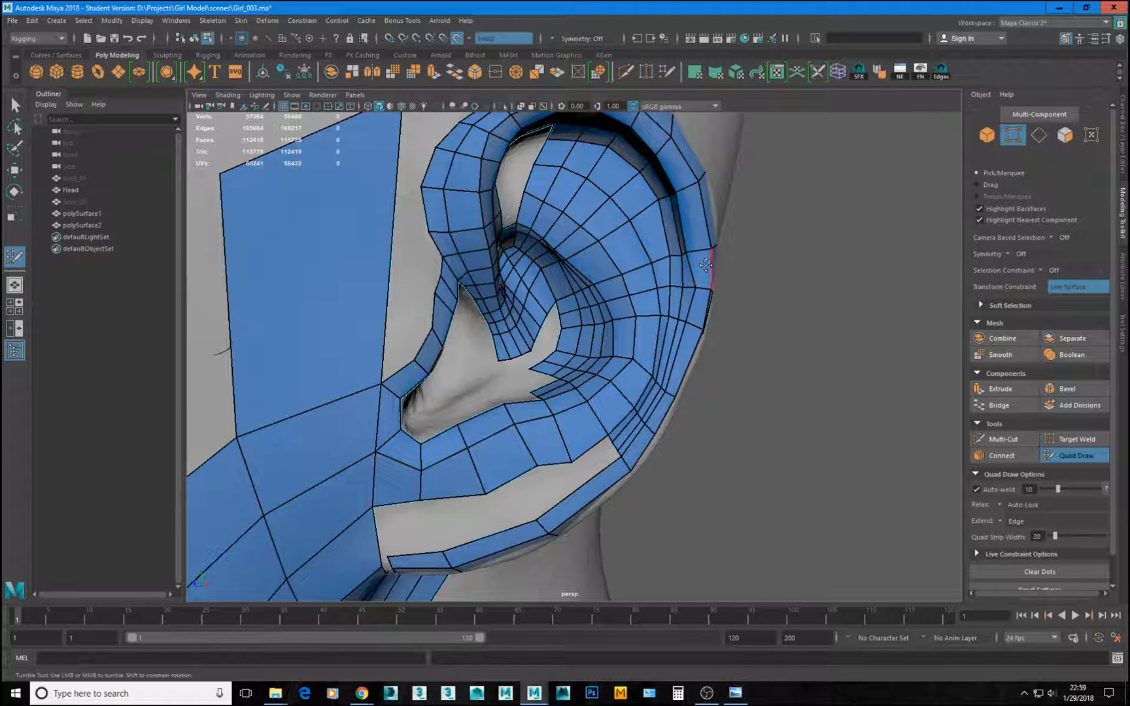
right_click_drag(706, 265, 708, 232, "alt")
left_click_drag(719, 223, 732, 218)
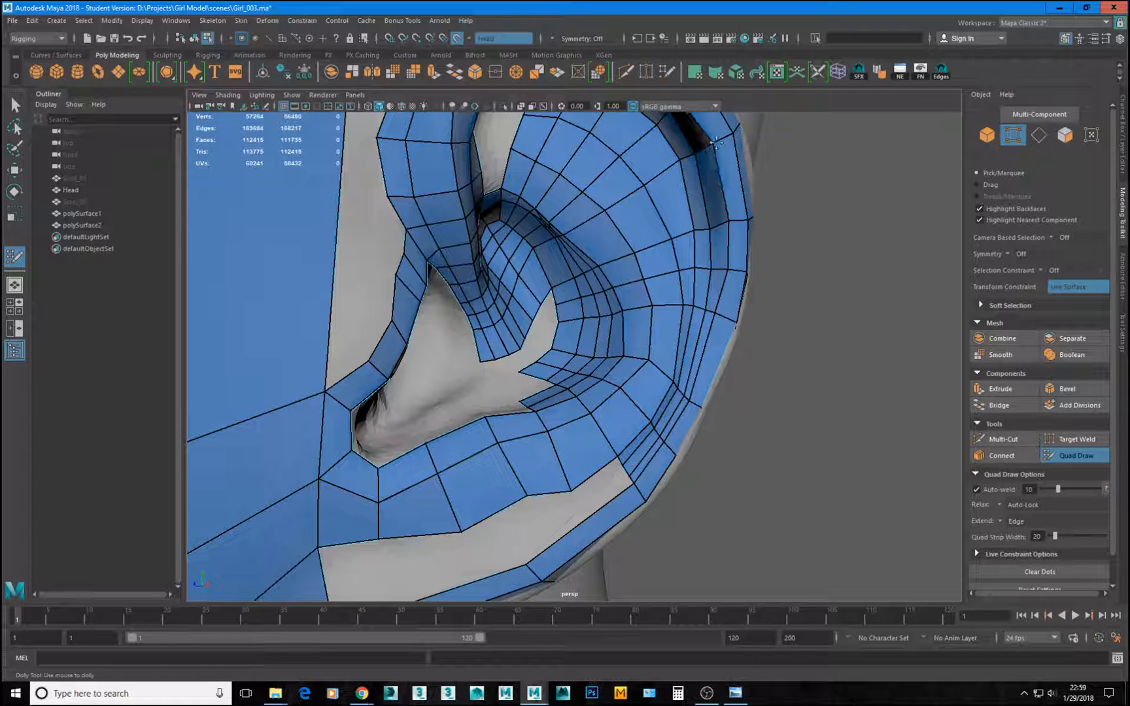
Insert two edge loops across the lower outer rim between the earlobe and the filled section.
middle_click_drag(767, 217, 790, 320, "alt")
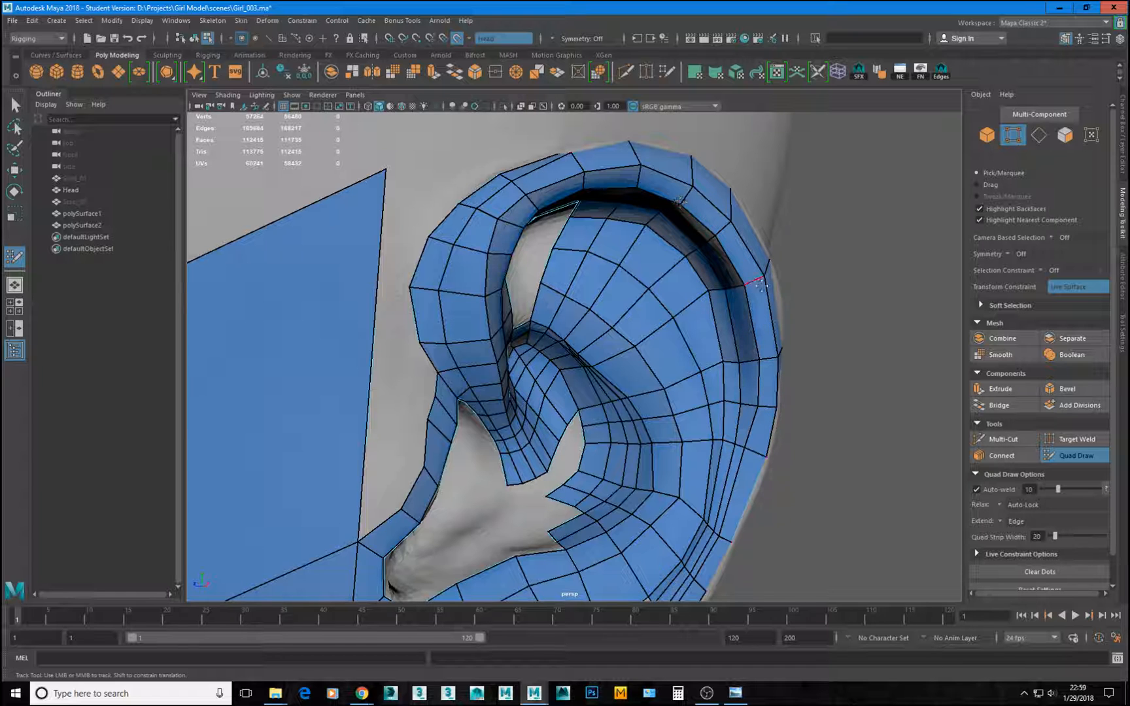
left_click_drag(761, 285, 613, 273, "alt")
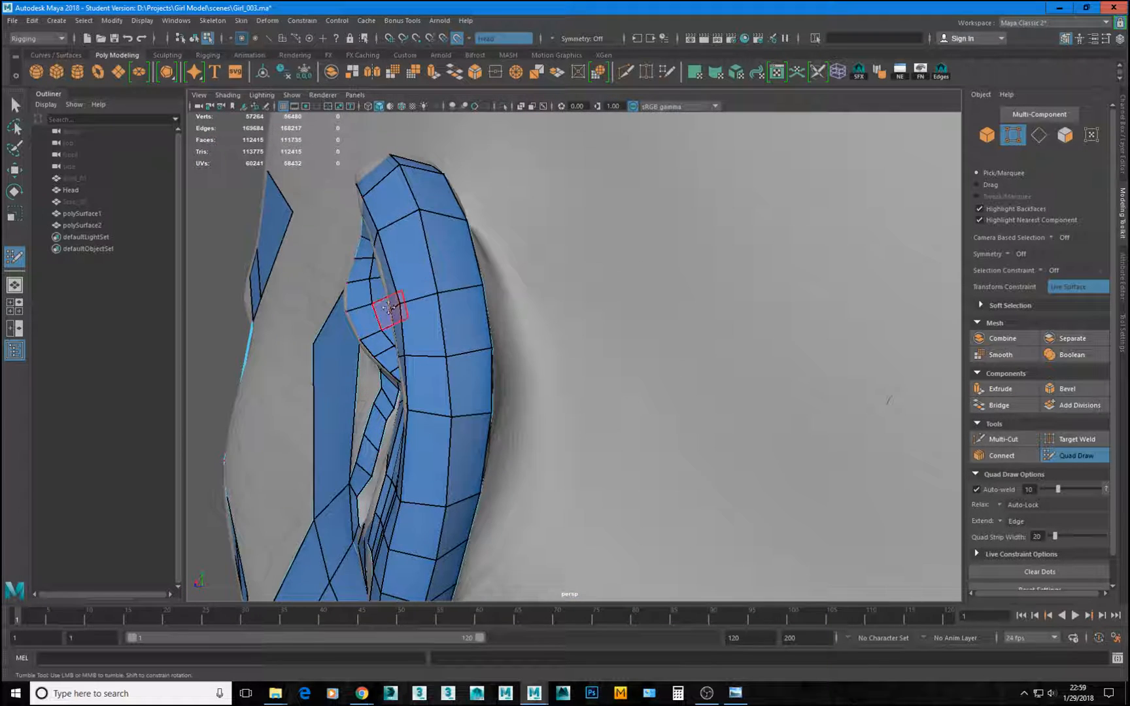
mouse_move(394, 305)
left_mouse_down("alt")
mouse_move(491, 398)
mouse_move(590, 434)
mouse_move(579, 354)
left_mouse_up("alt")
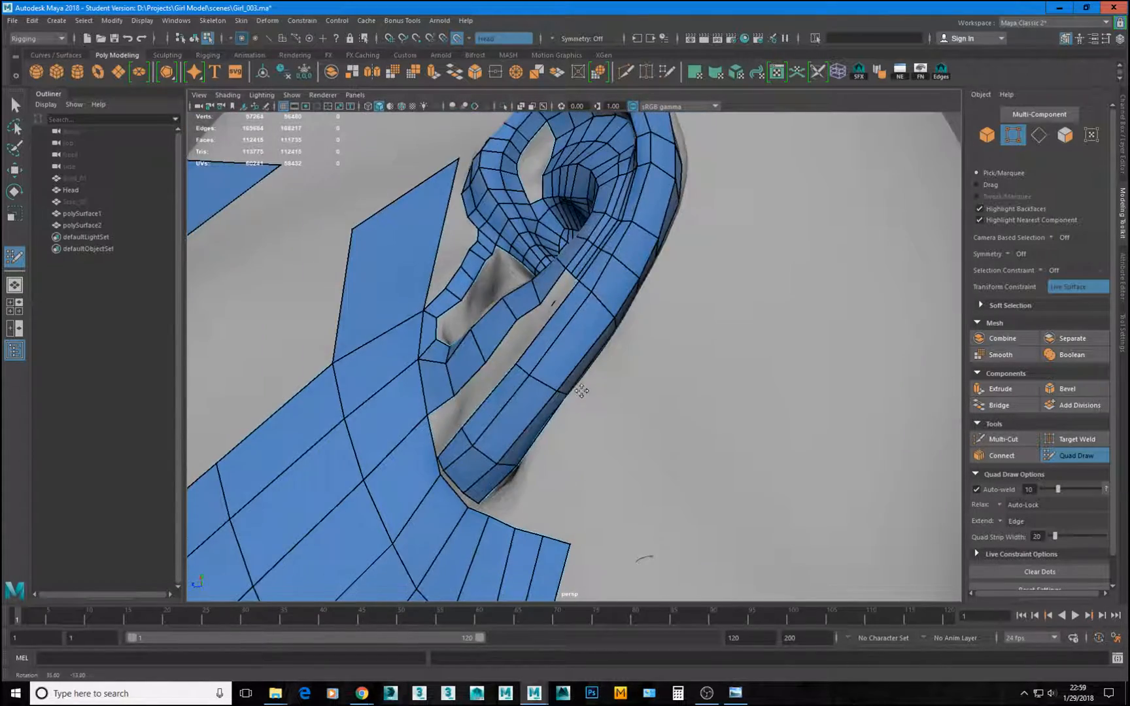
left_click(567, 336, "ctrl")
mouse_move(566, 396)
left_mouse_down("alt")
mouse_move(595, 455)
mouse_move(613, 457)
left_mouse_up("alt")
left_click(605, 456, "ctrl")
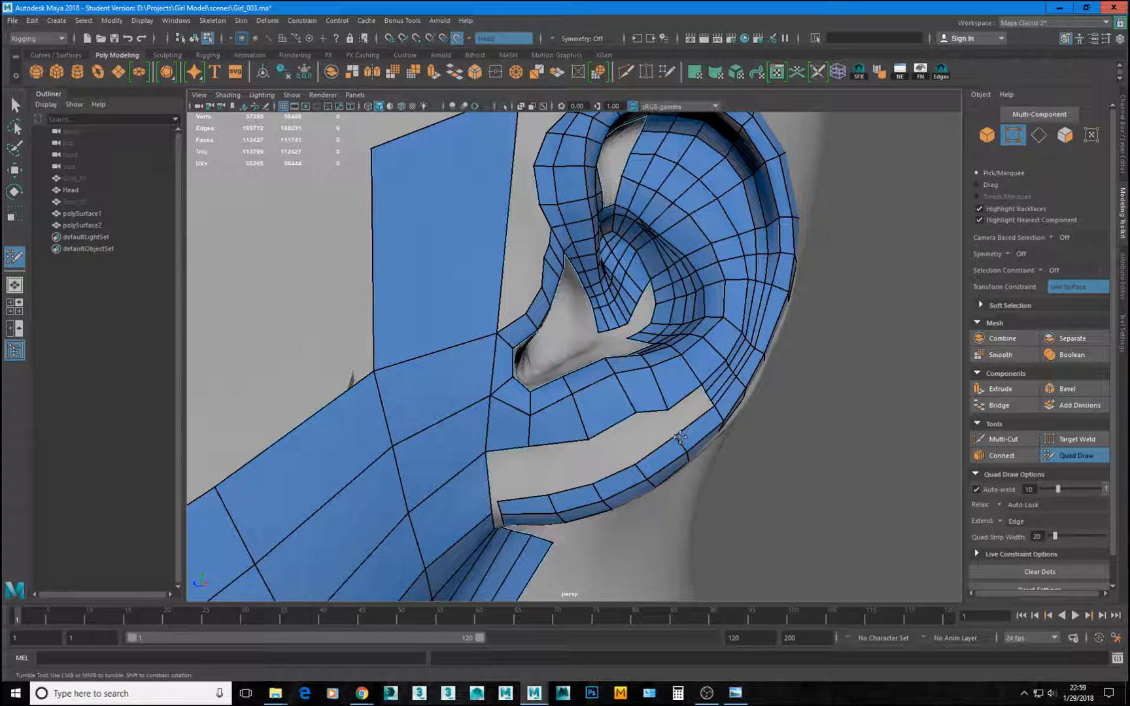
Extend the three connecting strips by one row of quads into the lower gap and weld them to the outer rim.
left_click_drag(686, 414, 687, 406, "alt")
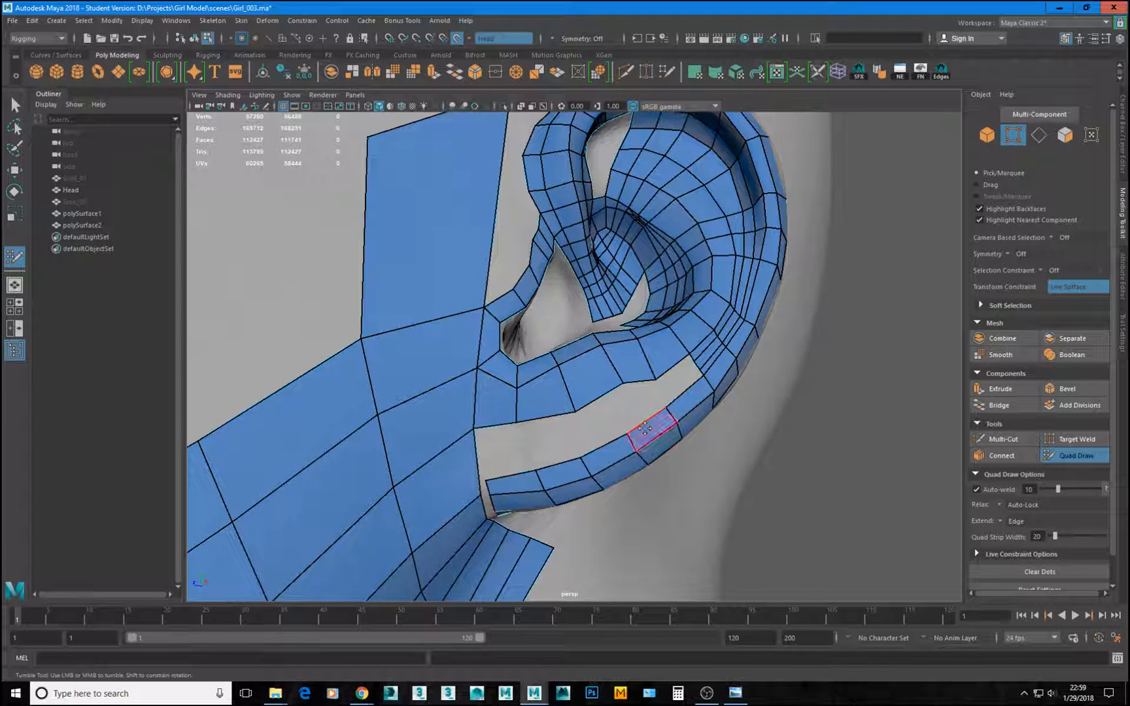
scroll(695, 373, "up", 2)
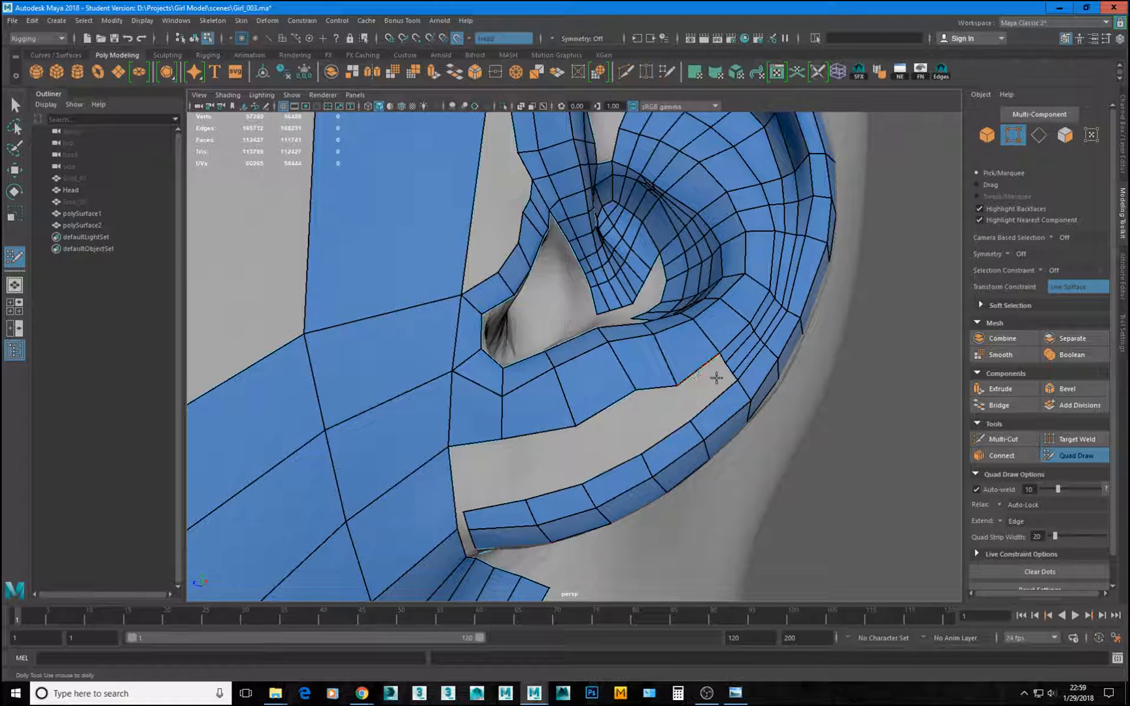
key("Tab")
mouse_move(731, 363)
left_mouse_down()
mouse_move(685, 394)
mouse_move(696, 421)
left_mouse_up()
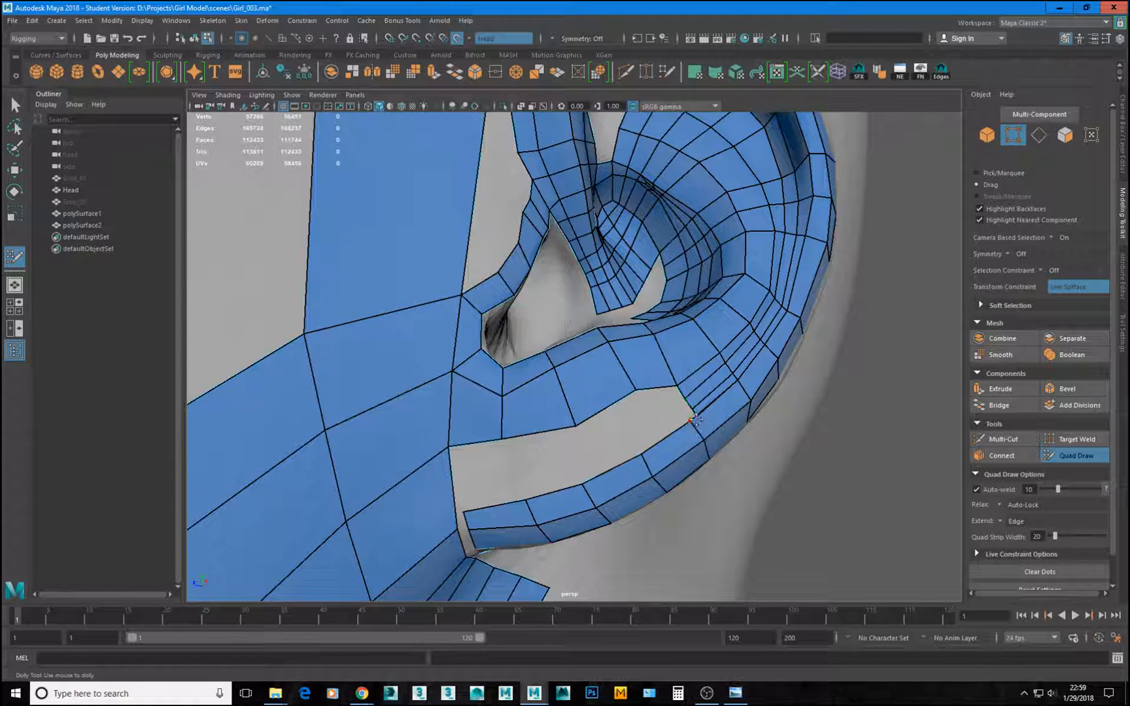
right_click_drag(665, 429, 800, 469, "alt")
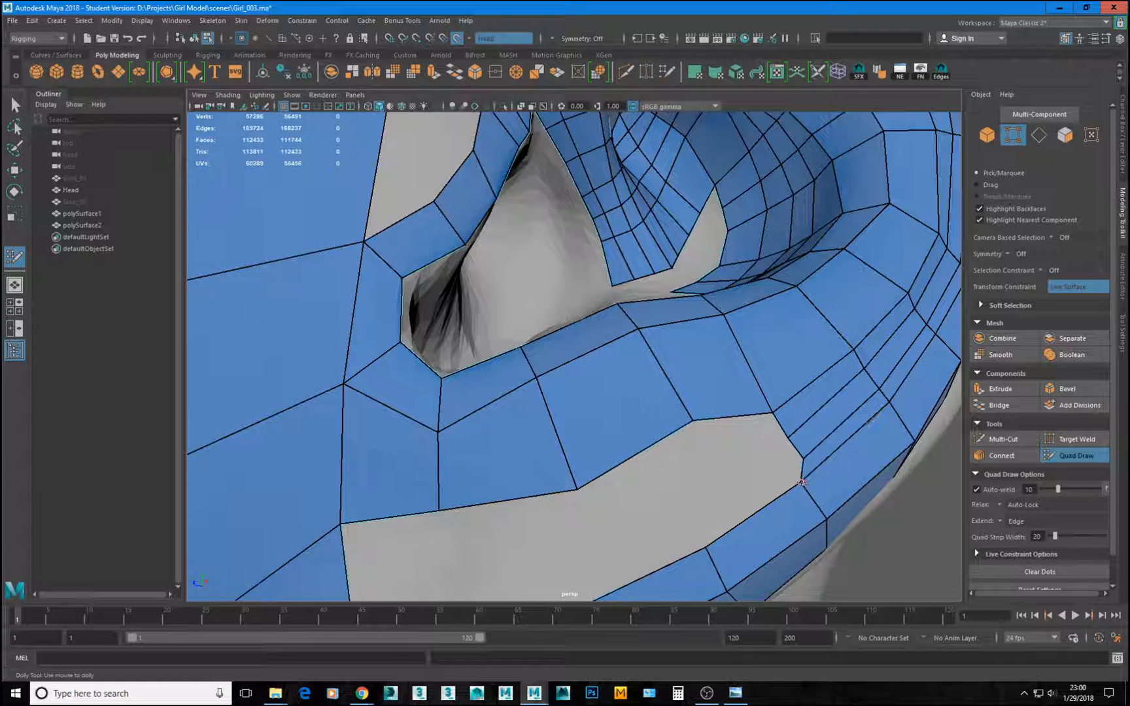
Delete the surplus vertex on the lower gap's edge and extend the connecting strips by one row of quads, welding them to the outer rim.
left_click(802, 465, "ctrl+shift")
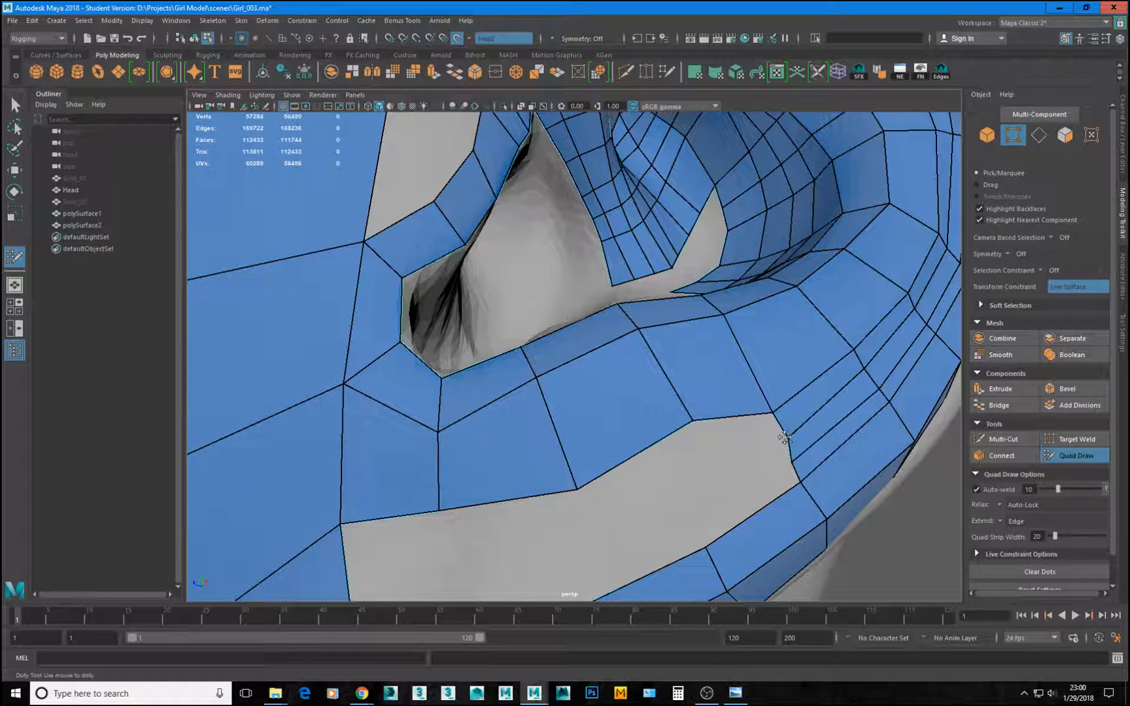
left_click_drag(792, 459, 790, 457)
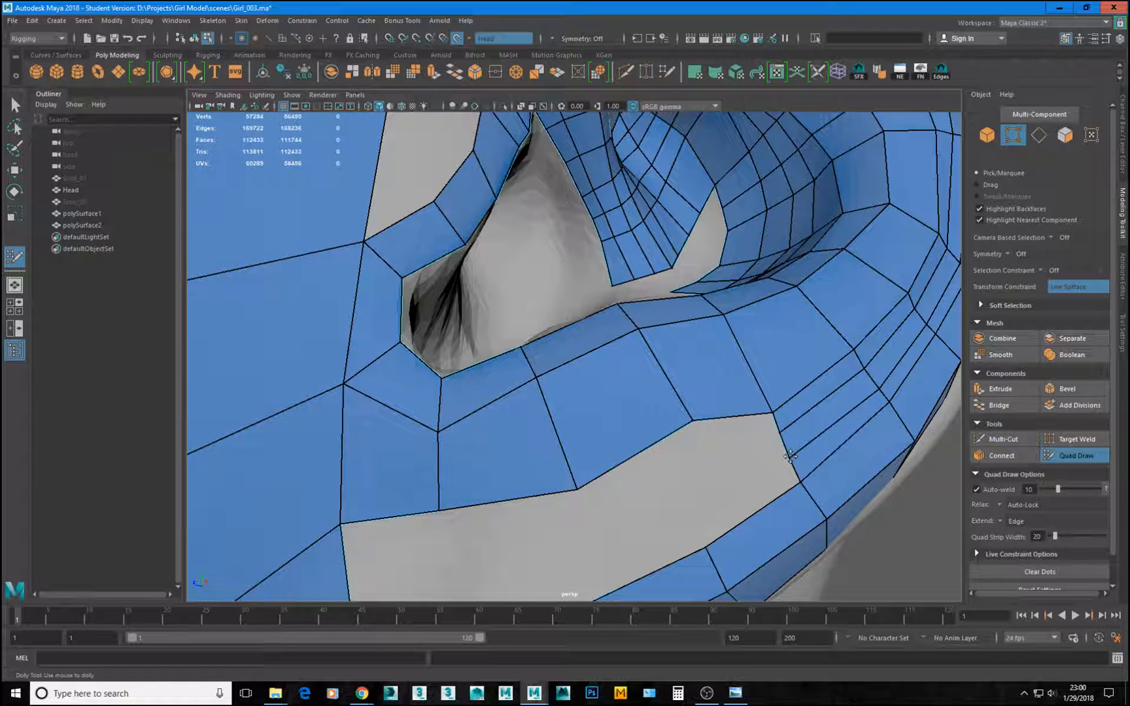
right_click_drag(790, 457, 733, 439, "alt")
left_click_drag(733, 440, 662, 395, "alt")
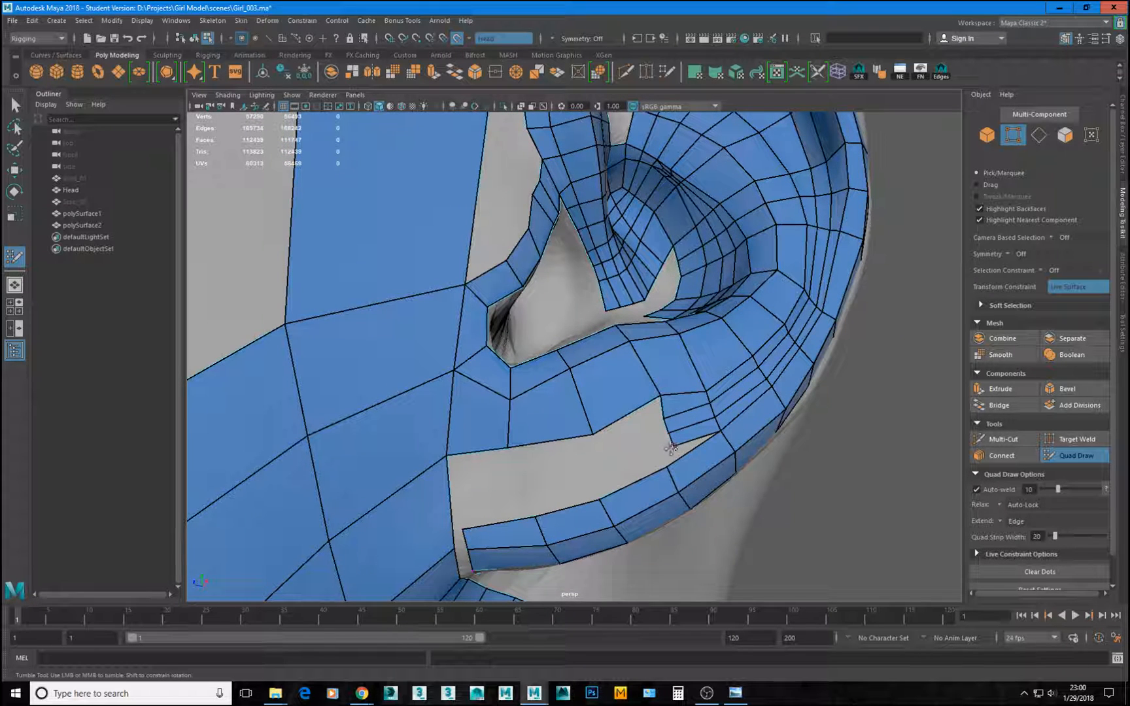
left_click_drag(670, 449, 664, 473)
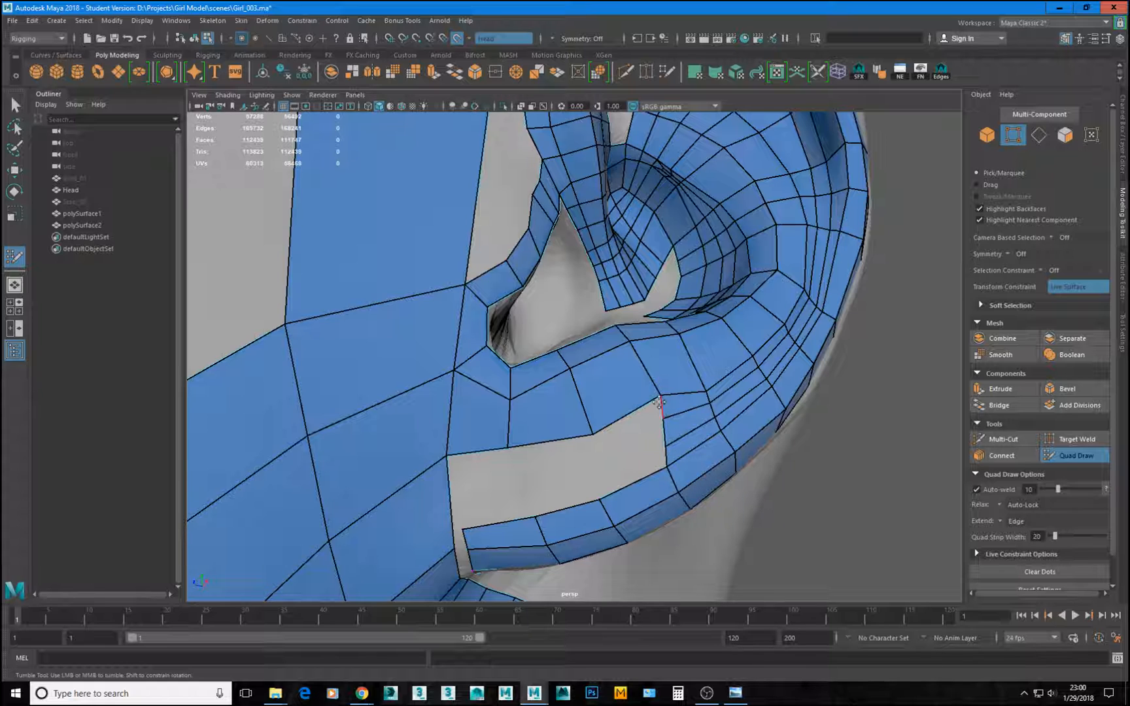
left_click_drag(660, 396, 652, 399)
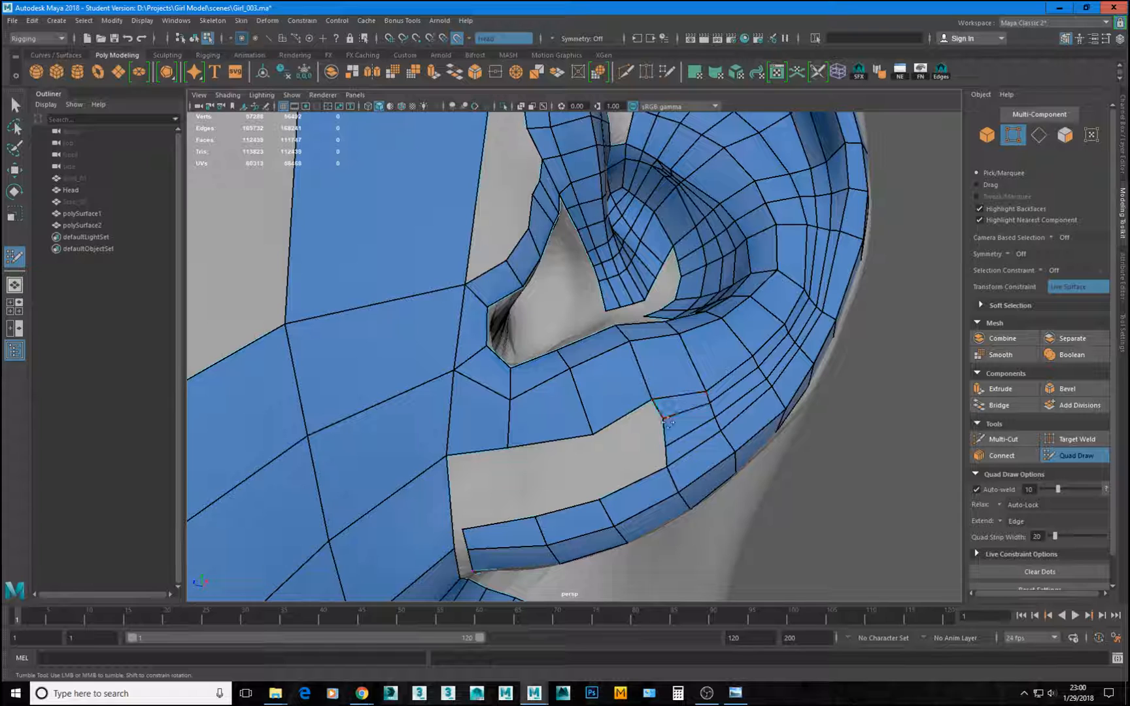
Extend the connecting strips by two more rows of quads toward the cheek and weld them to the borders of the lower gap.
middle_click_drag(666, 437, 604, 469)
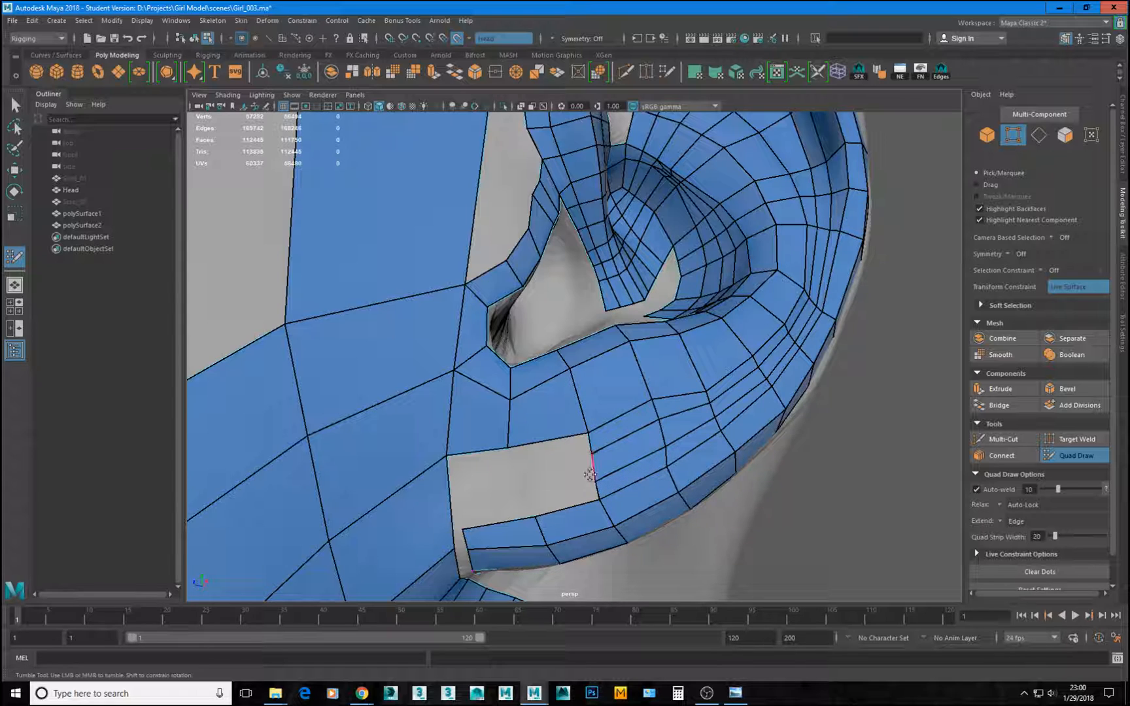
mouse_move(595, 476)
left_mouse_down()
mouse_move(511, 488)
mouse_move(527, 488)
left_mouse_up()
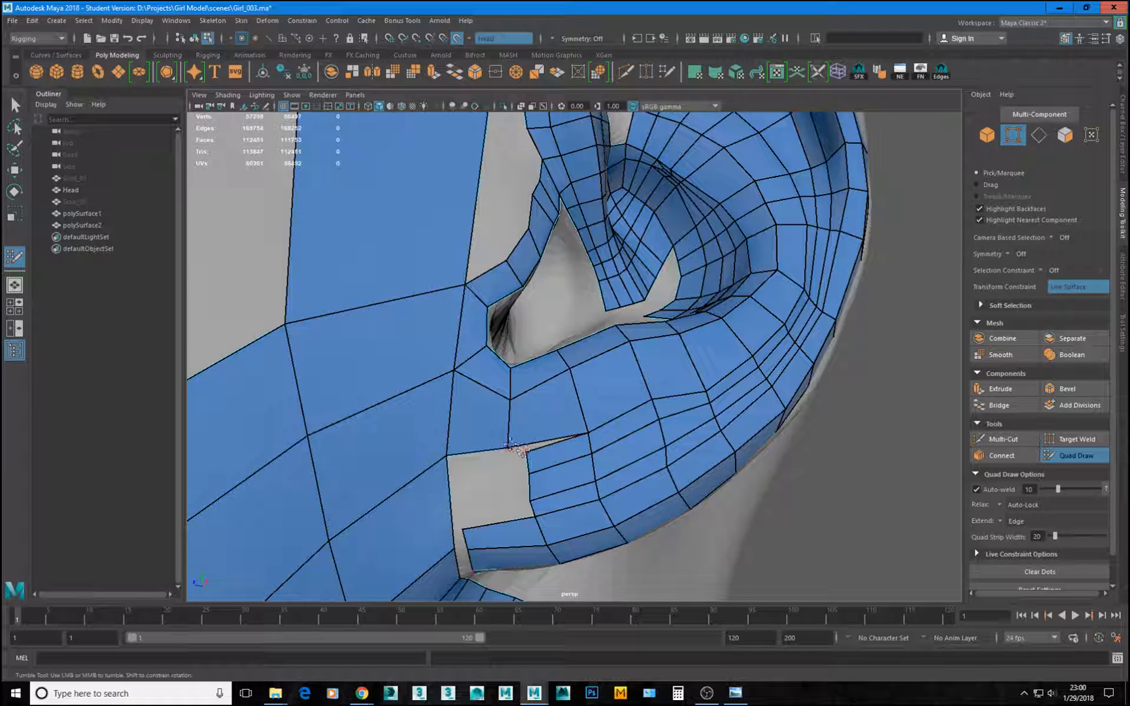
mouse_move(510, 444)
left_mouse_down()
mouse_move(536, 472)
mouse_move(497, 445)
left_mouse_up()
Fill a quad at the upper end of the gap between the inner fold and the ear bowl.
left_click_drag(625, 452, 457, 419, "alt")
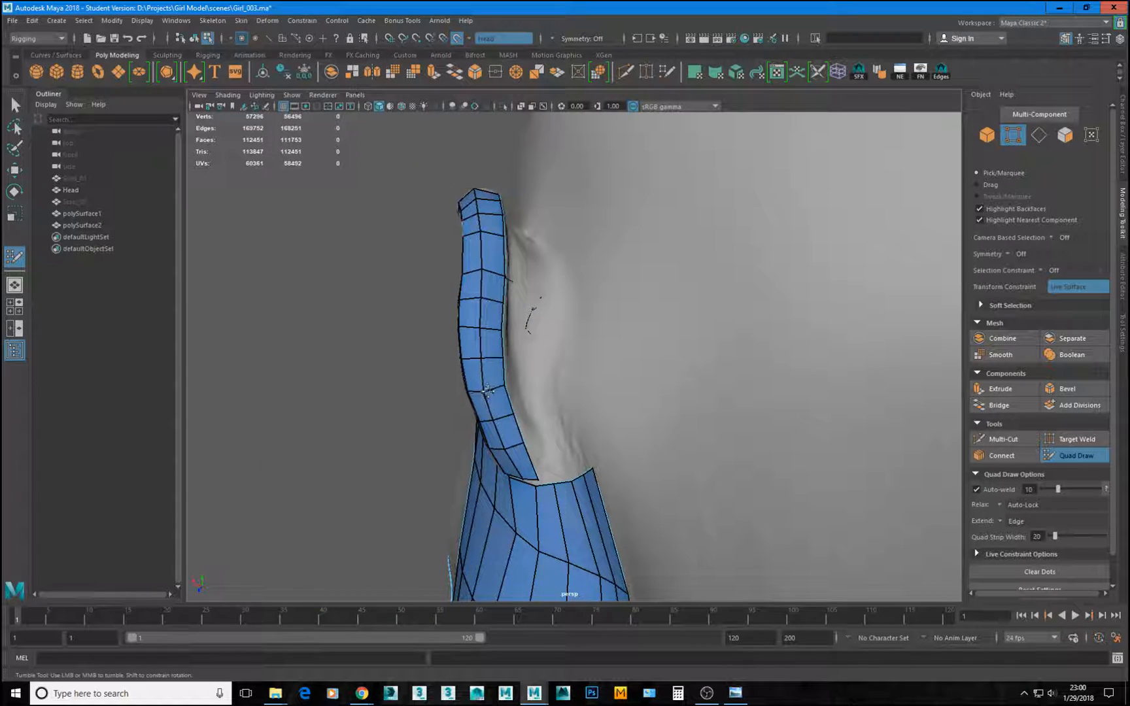
left_click_drag(488, 391, 585, 454, "alt")
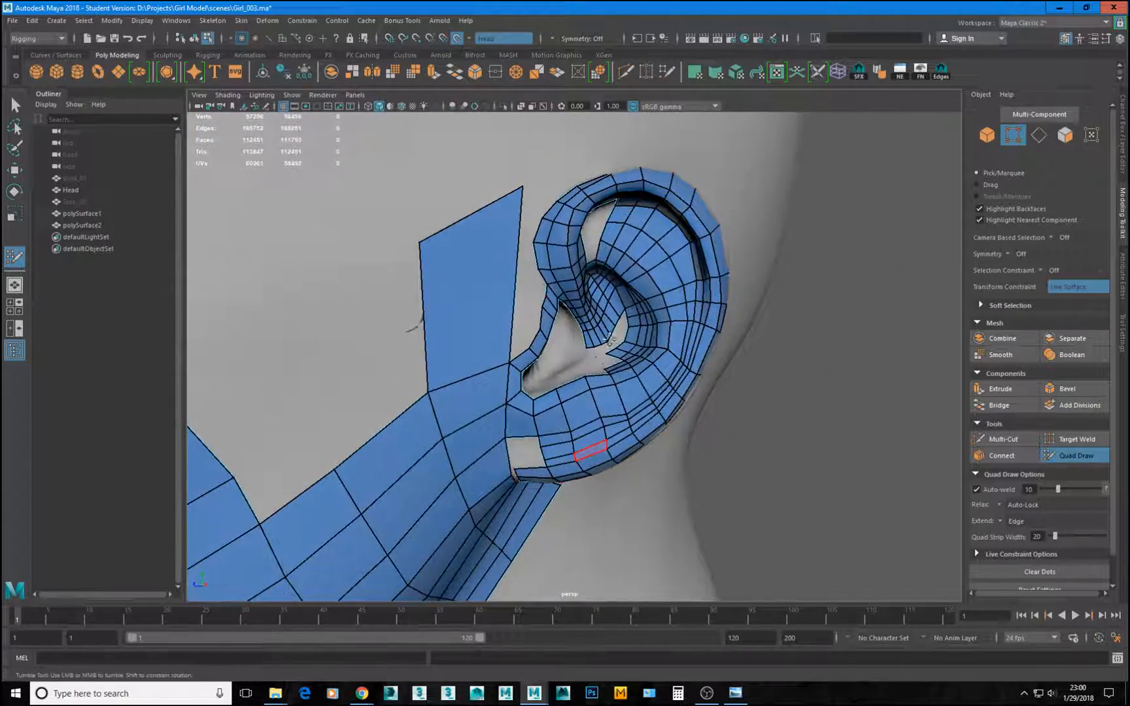
right_click_drag(585, 454, 726, 443, "alt")
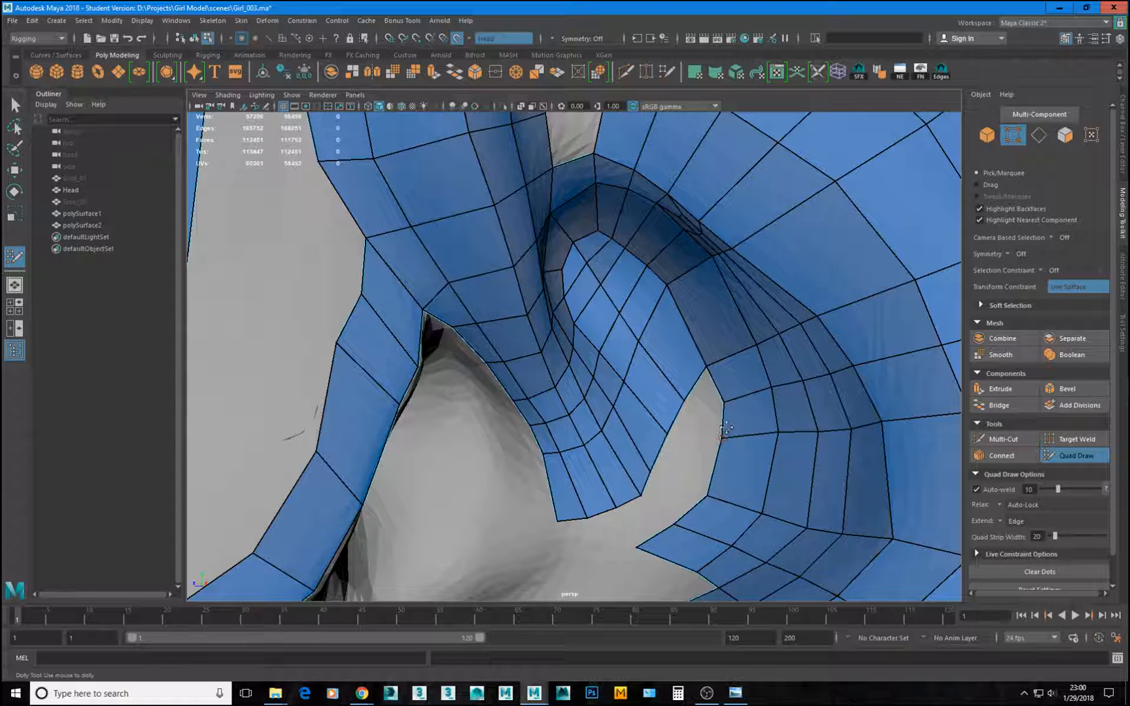
left_click_drag(698, 386, 722, 439)
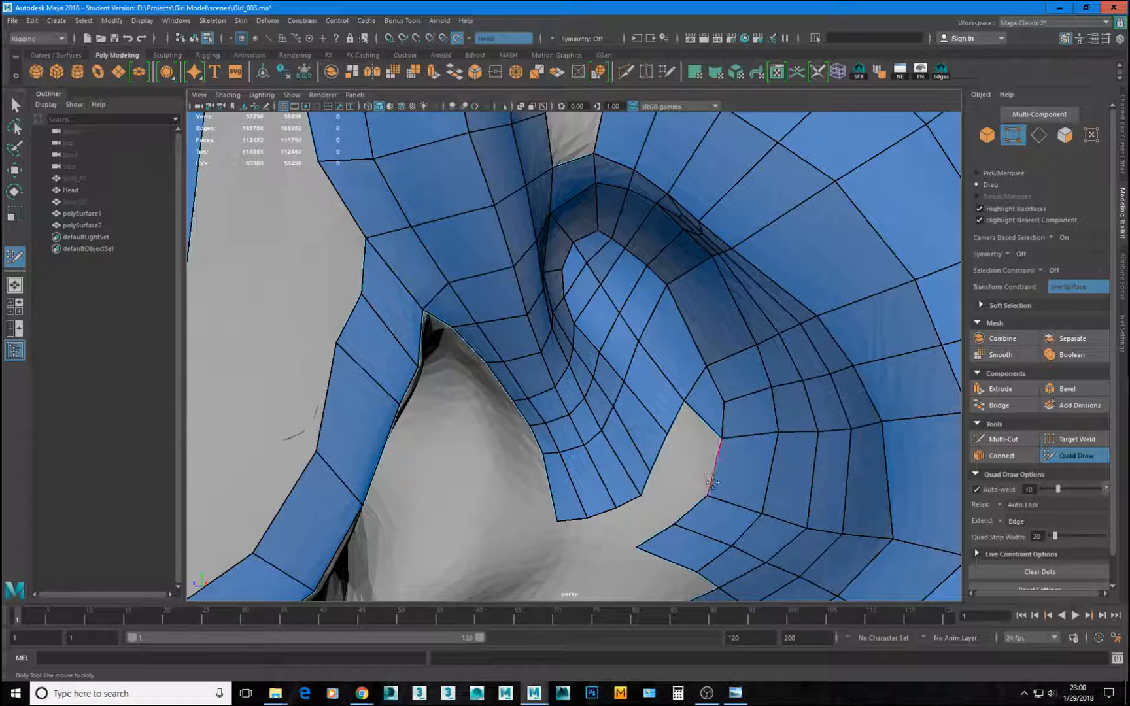
Insert an edge loop across the outer rim and ear bowl, level with the upper end of the inner fold gap.
scroll(895, 517, "down", 5)
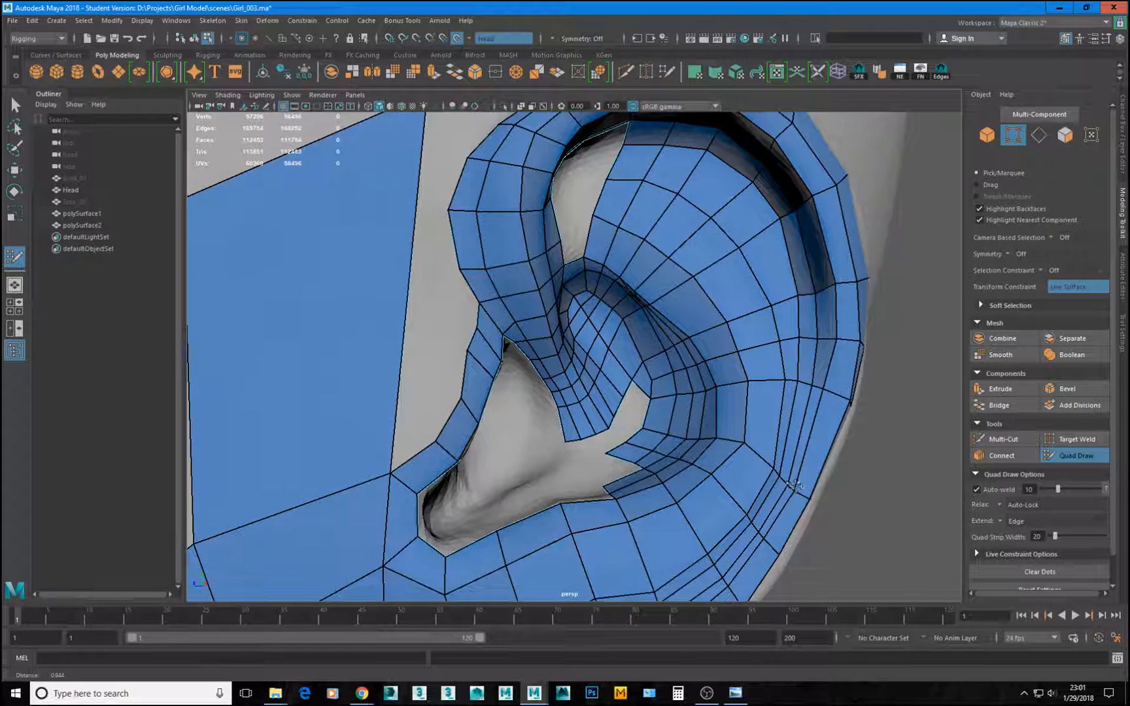
left_click(757, 412, "ctrl")
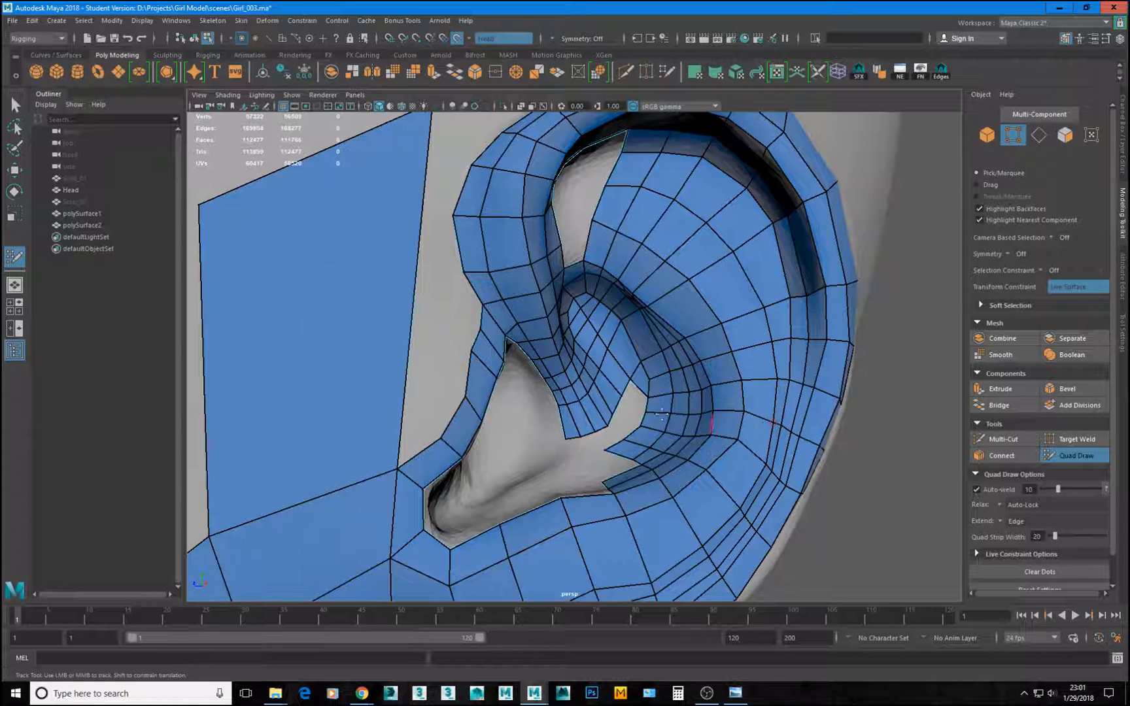
Fill two more quads down the gap between the inner fold and the ear bowl.
left_click_drag(662, 415, 757, 451, "alt")
right_click_drag(733, 451, 755, 444, "alt")
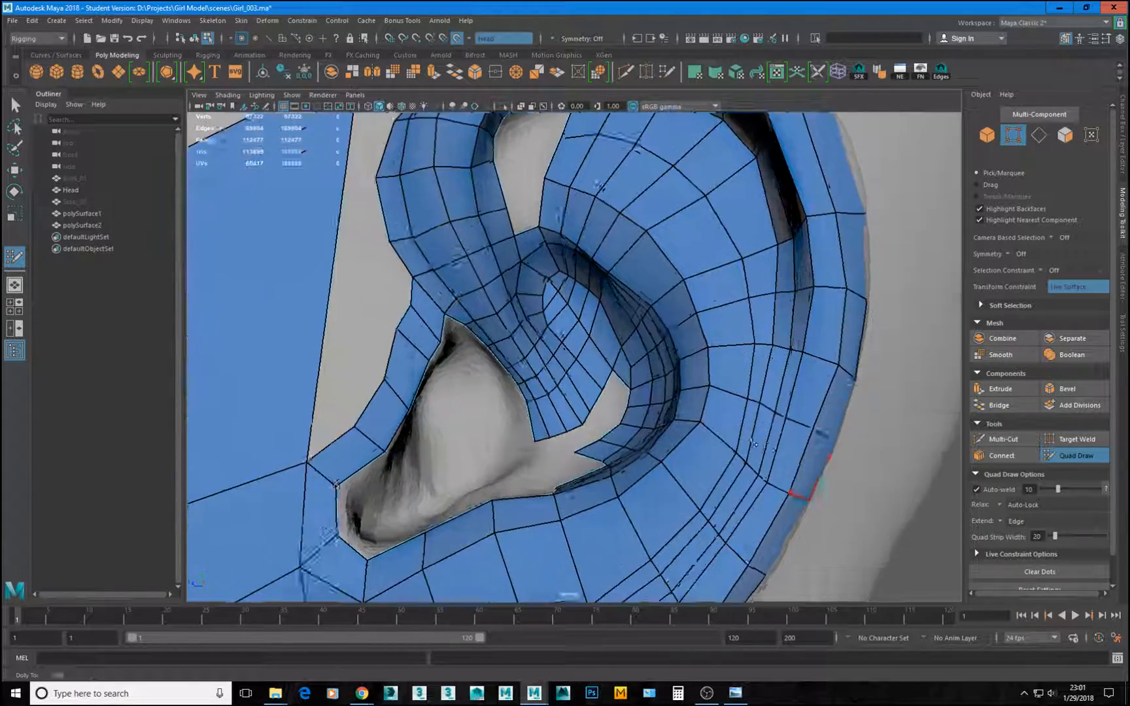
left_click_drag(756, 445, 615, 414, "alt")
key("Tab")
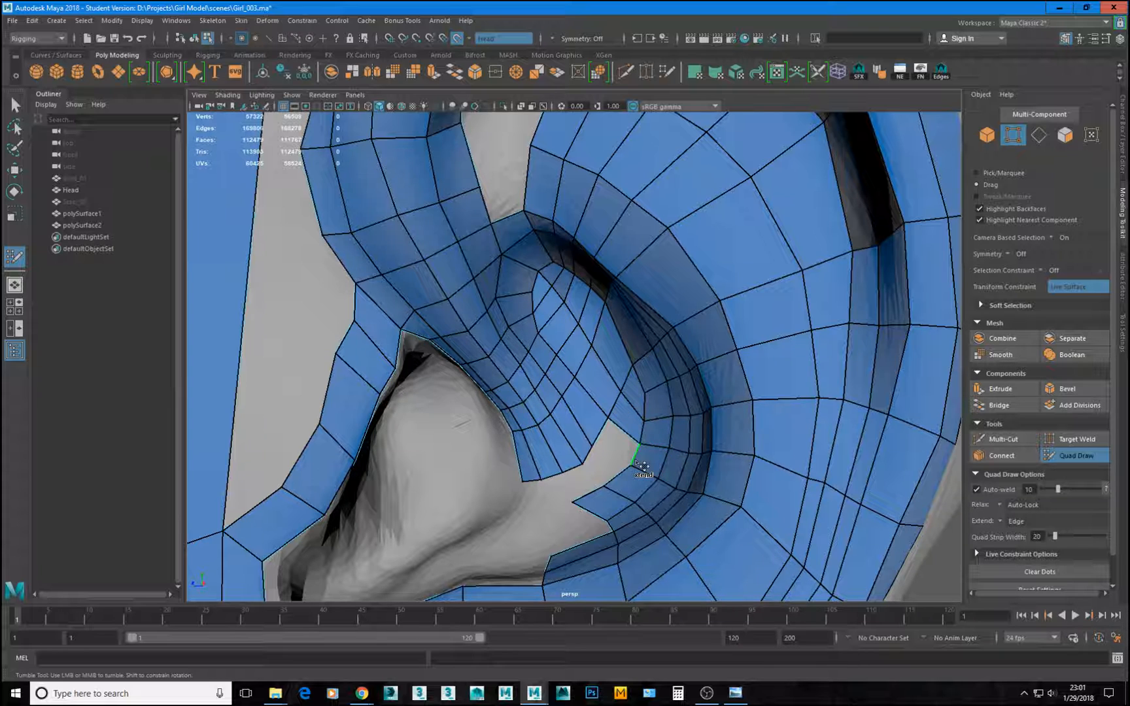
left_click_drag(698, 469, 692, 436, "alt")
scroll(666, 440, "up", 6)
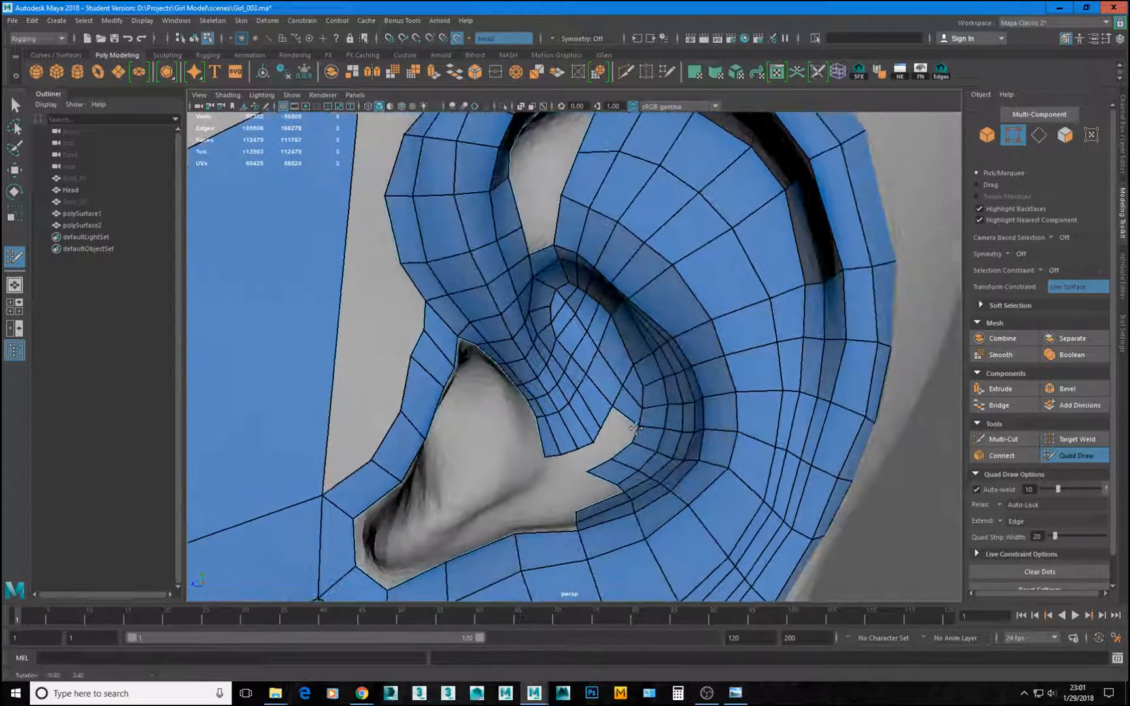
mouse_move(667, 439)
left_mouse_down("alt")
mouse_move(677, 437)
mouse_move(665, 419)
left_mouse_up("alt")
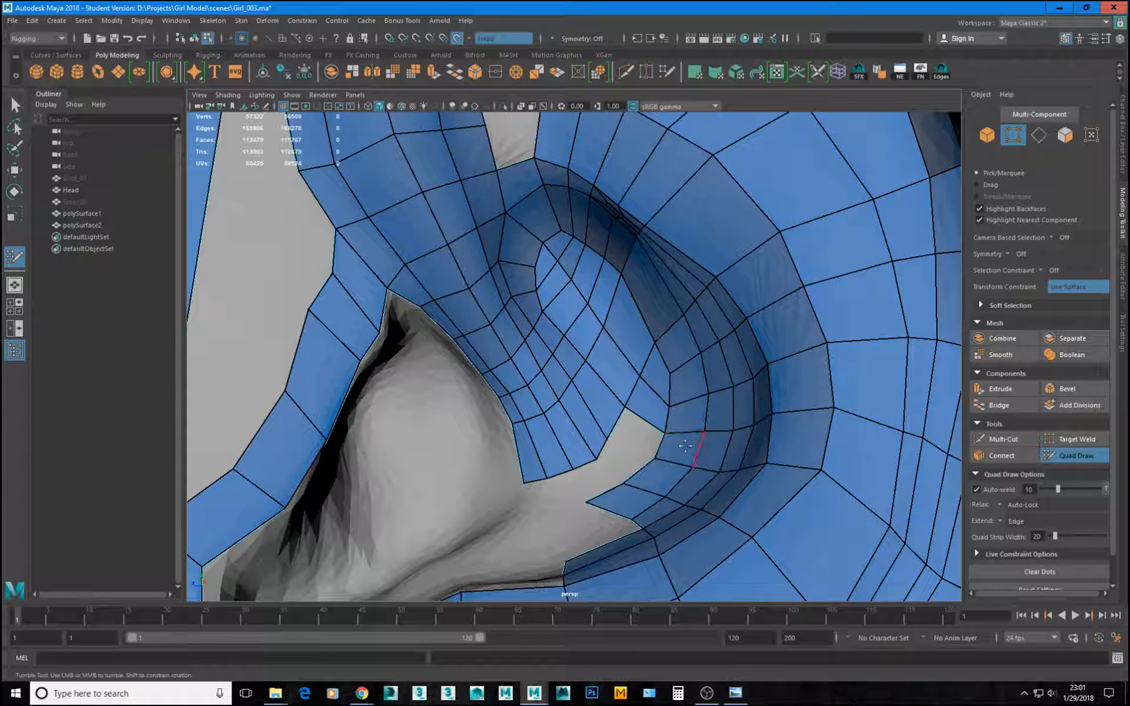
scroll(638, 445, "up", 5)
scroll(685, 472, "down", 4)
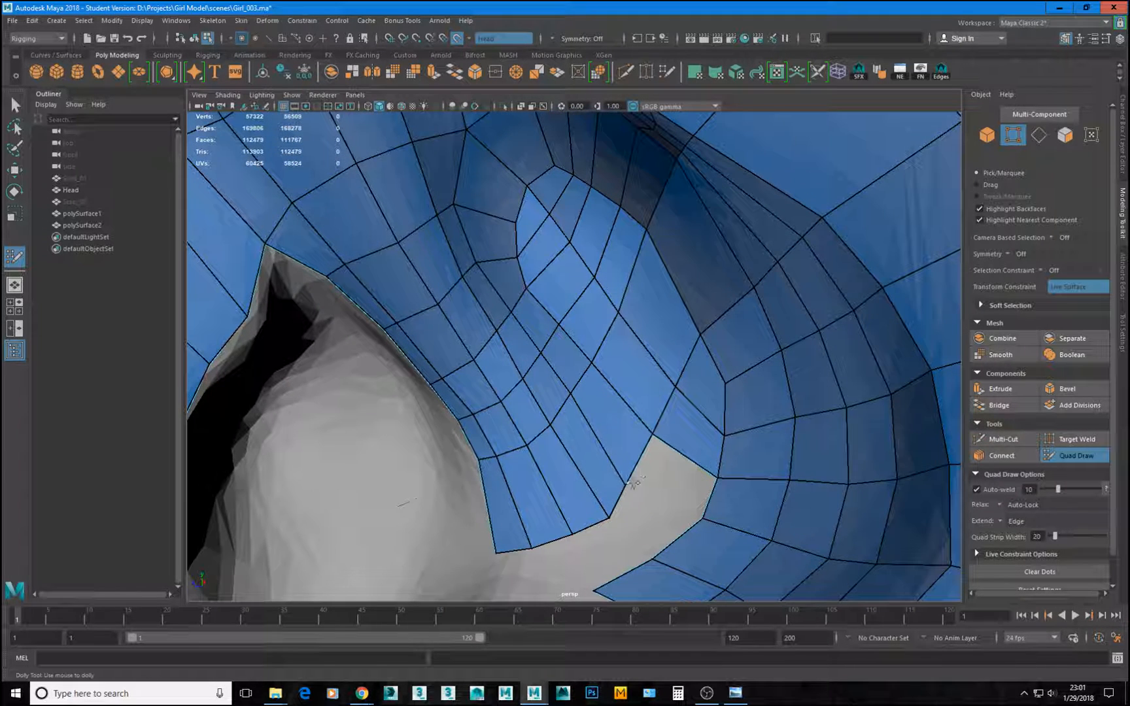
left_click(706, 492, "shift")
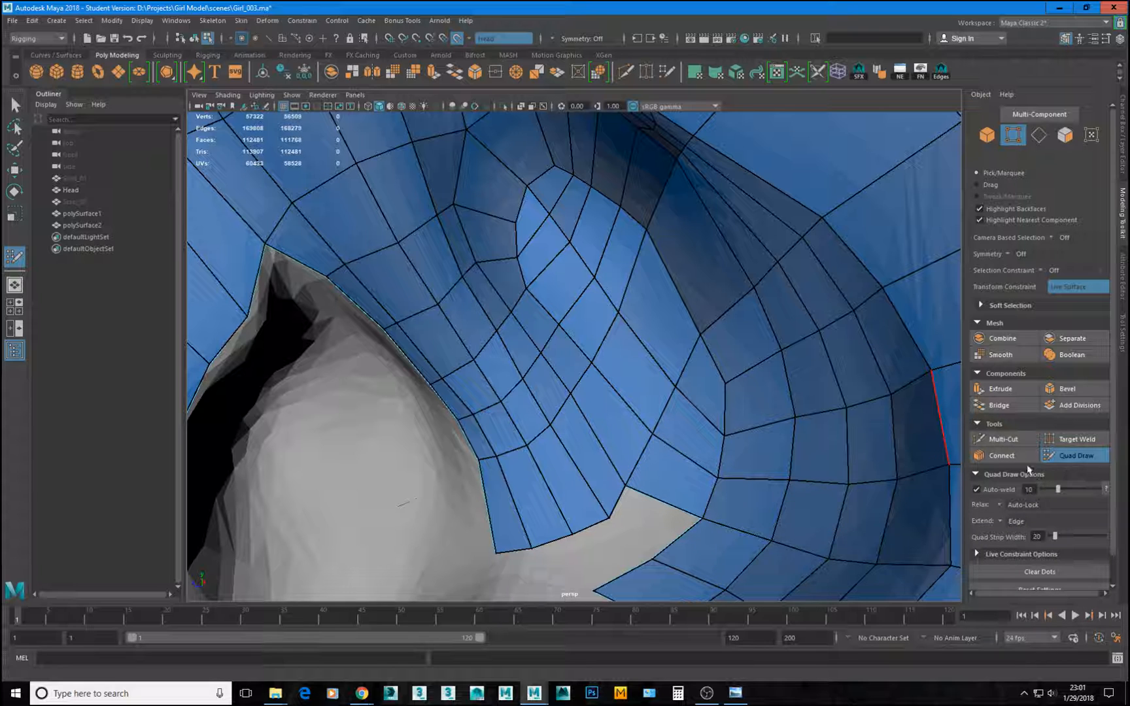
Split the quad beside the newly filled one with a Multi-Cut edge from the gap's corner vertex to the diagonally opposite vertex.
left_click(1003, 440)
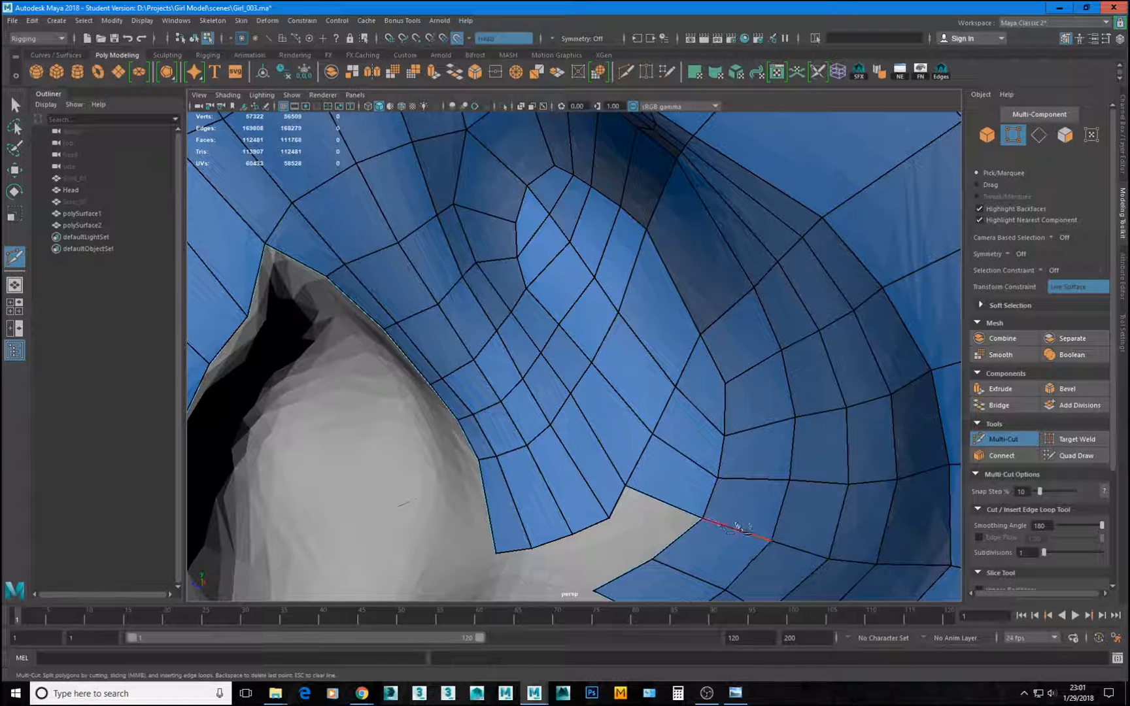
right_click(796, 486)
left_click(771, 540)
key("Escape")
left_click(701, 519)
key("Escape")
left_click(1065, 456)
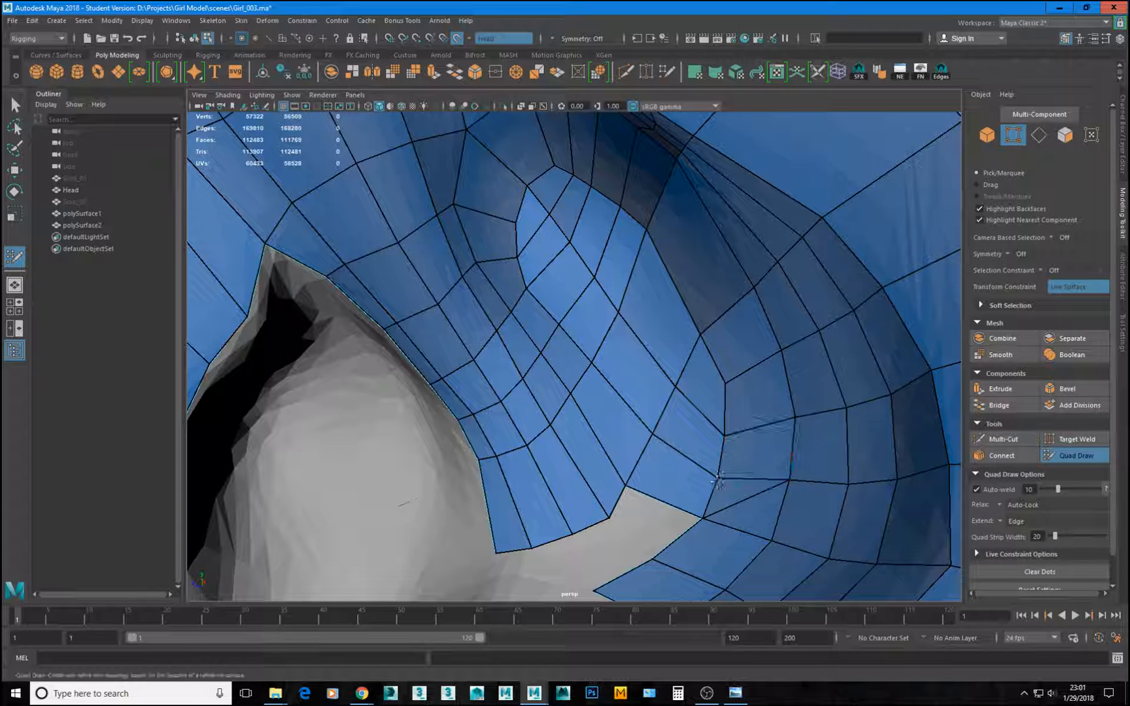
Pull the vertex above the gap's corner toward the inner fold and split the quad above it diagonally with Multi-Cut.
left_click_drag(718, 480, 712, 466)
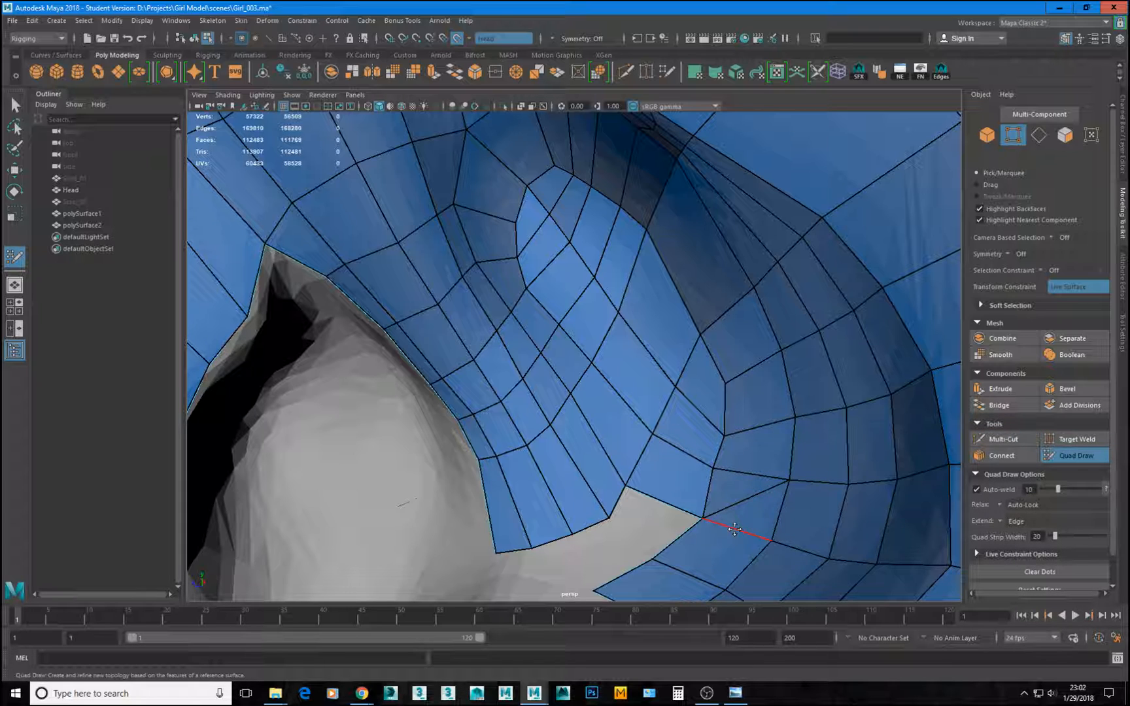
middle_click_drag(737, 553, 731, 481, "alt")
right_click_drag(732, 482, 701, 490, "alt")
mouse_move(700, 490)
left_mouse_down("alt")
mouse_move(681, 414)
mouse_move(679, 435)
left_mouse_up("alt")
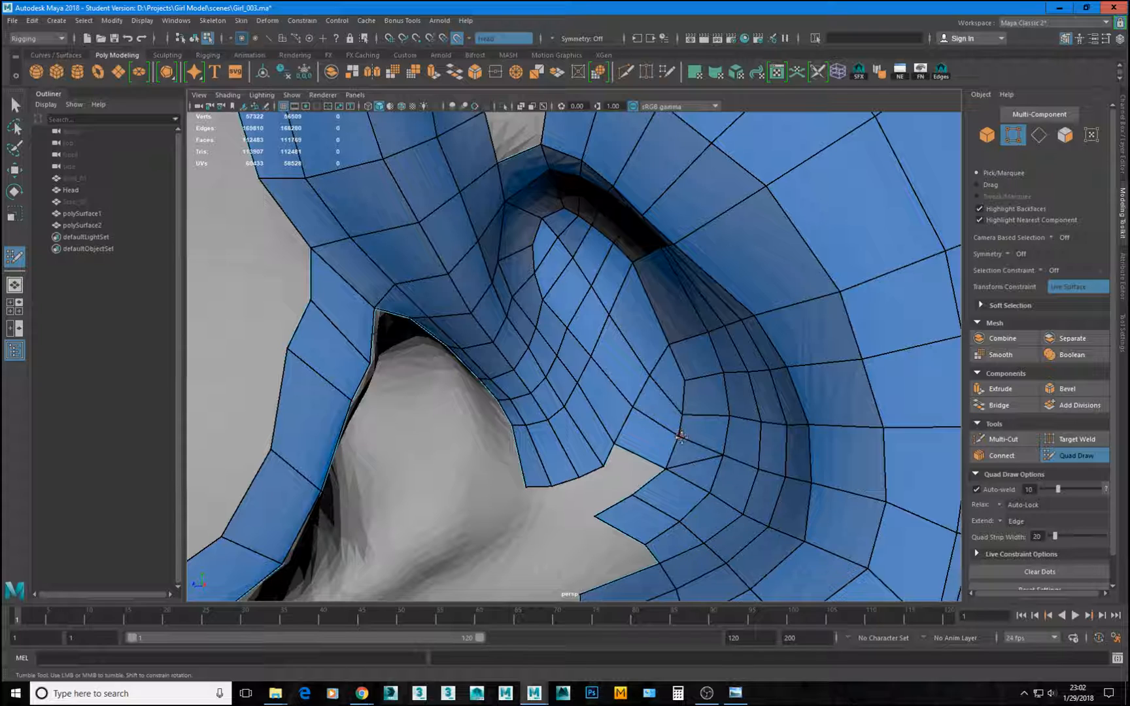
left_click_drag(679, 436, 662, 440)
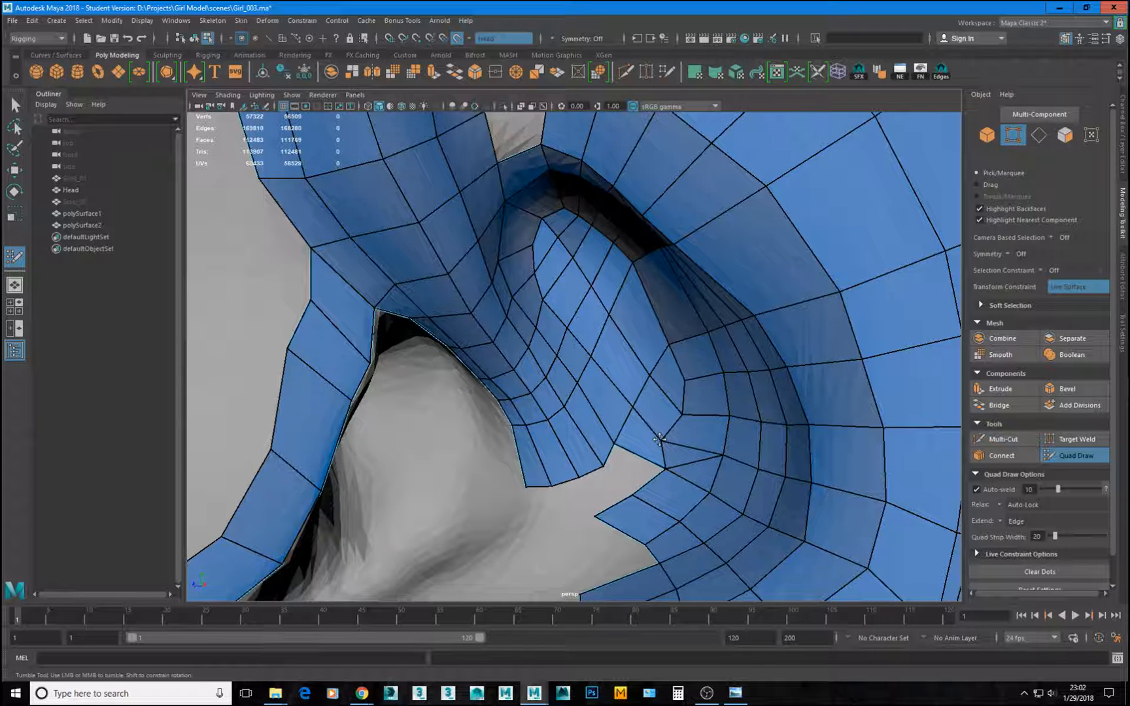
left_click(988, 441)
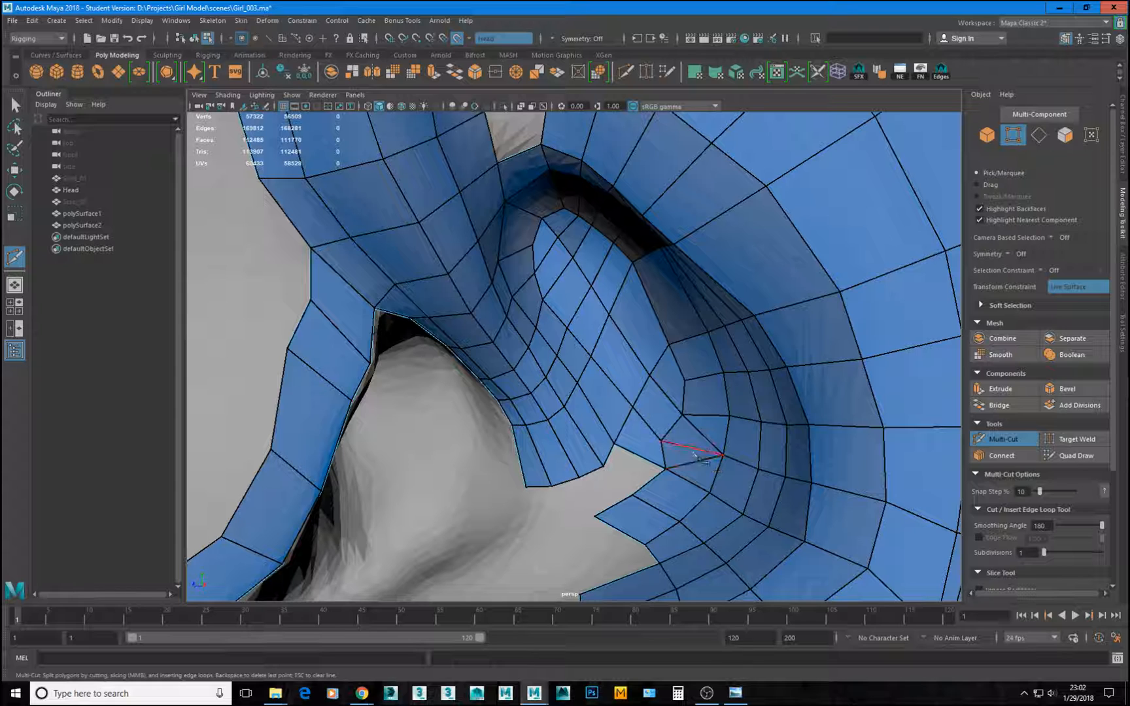
Try to delete the middle edge between the two triangles beside the gap's corner with Quad Draw, and undo the deletion.
left_click(1076, 455)
left_click(688, 451, "ctrl+shift")
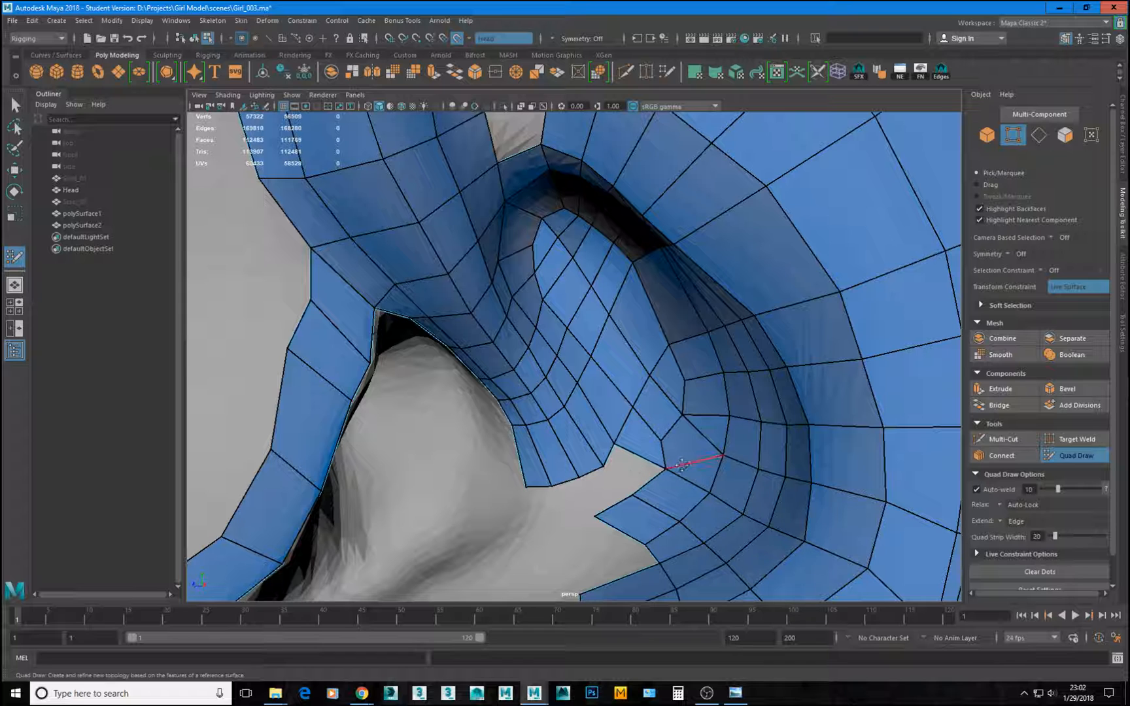
left_click_drag(677, 462, 670, 461, "alt")
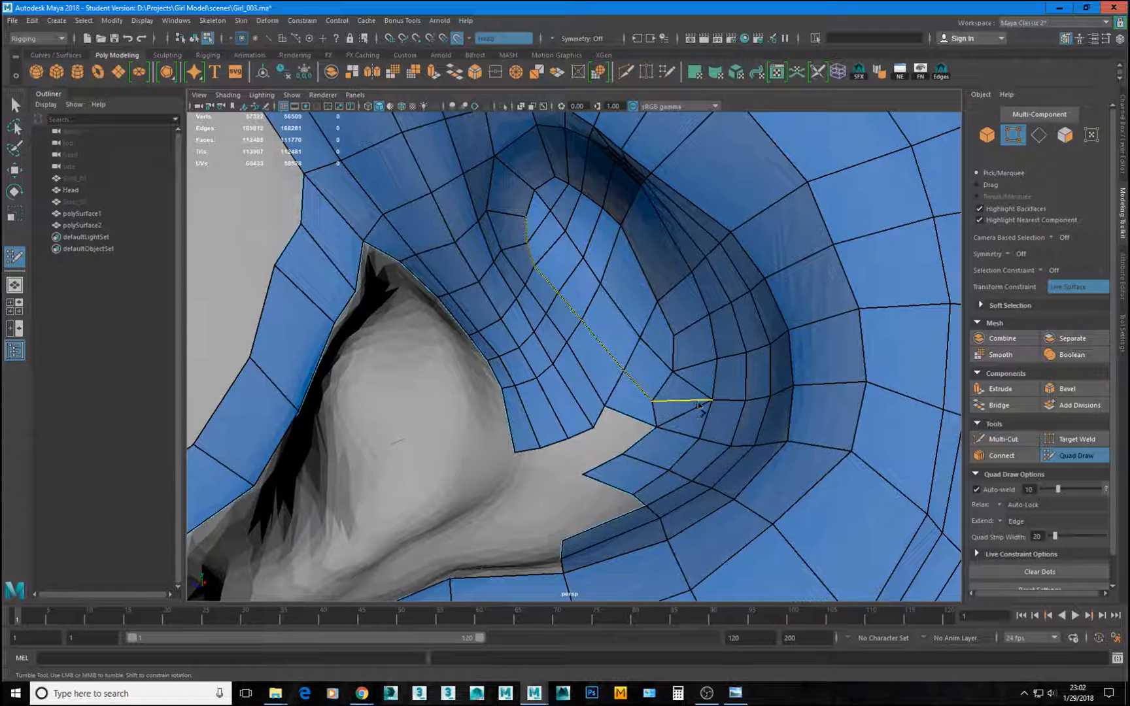
left_click(704, 405, "ctrl+shift")
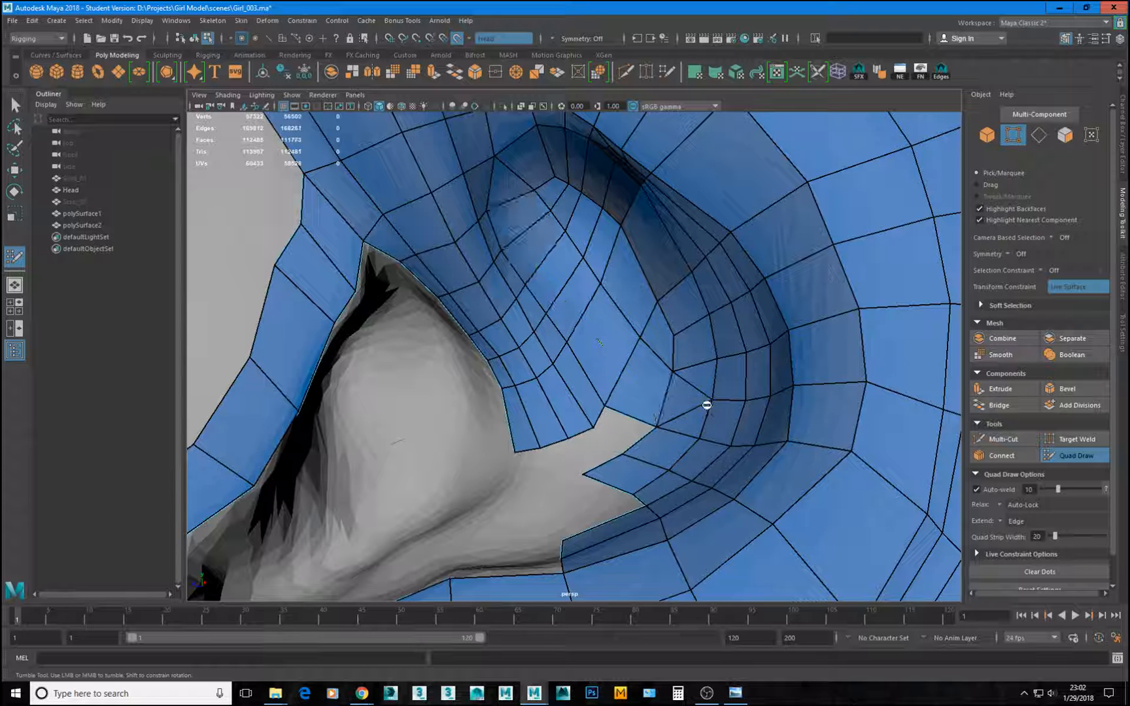
key("ctrl+z")
key("ctrl+z")
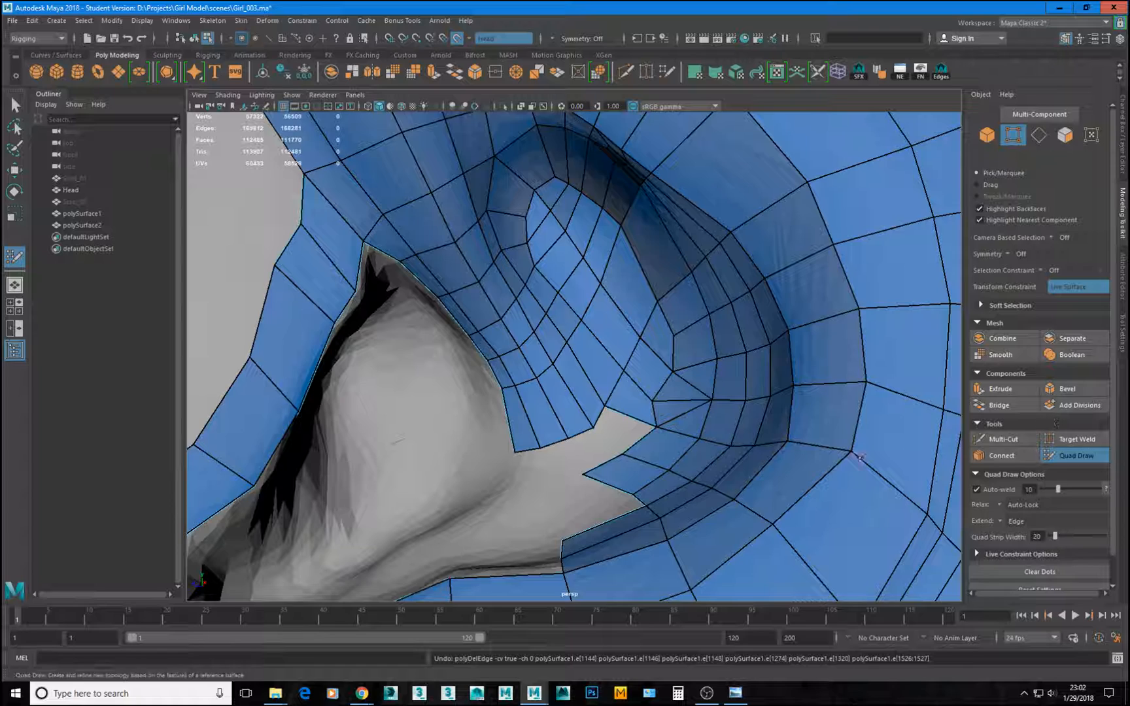
Delete the middle edge between the two triangles in edge selection mode, and reposition the adjoining inner vertex with Quad Draw.
right_click_drag(707, 413, 1102, 469, "alt")
left_click(1100, 459)
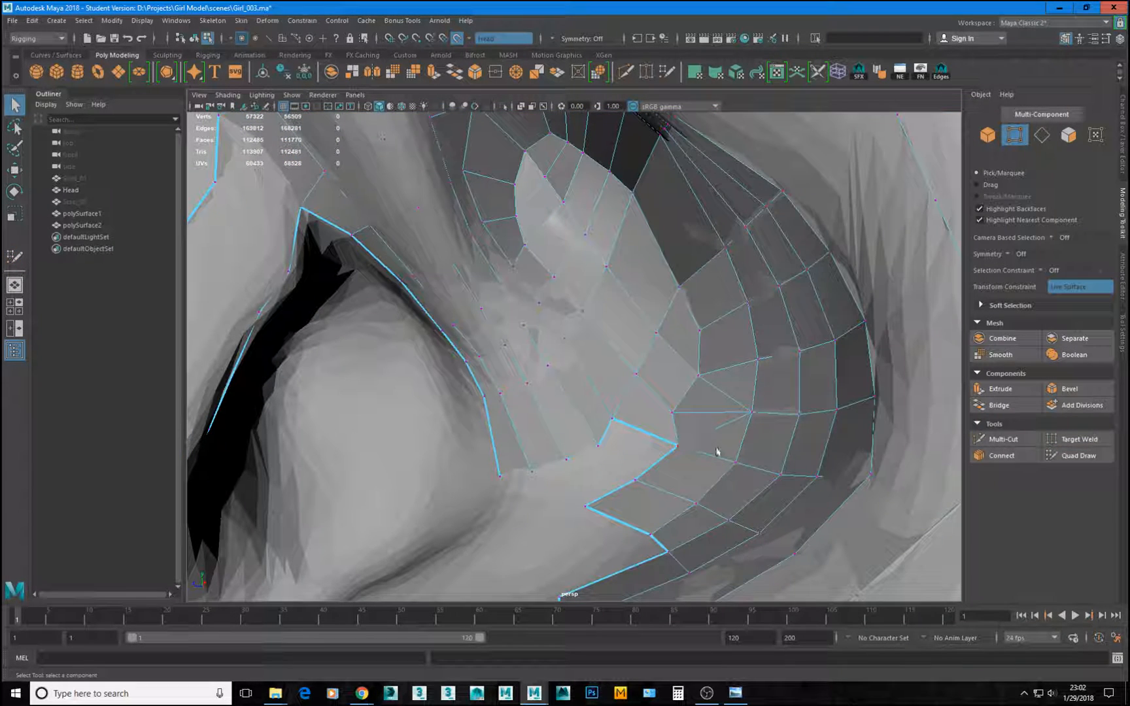
right_click_drag(717, 451, 718, 424)
left_click(712, 412)
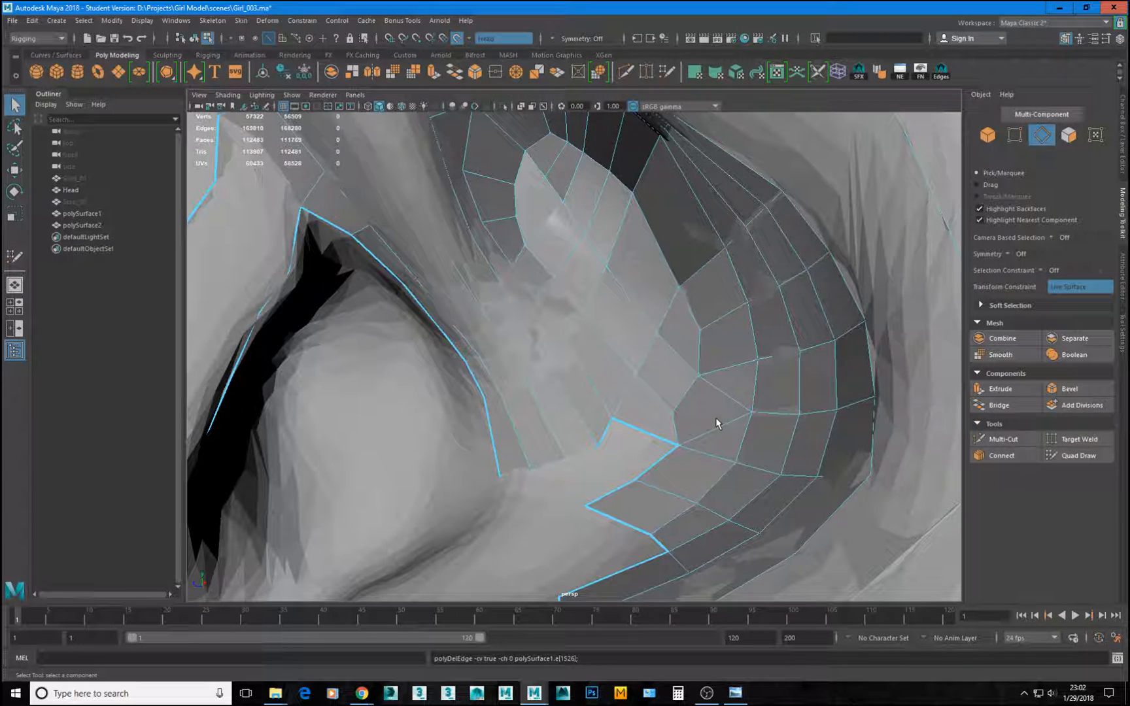
left_click(1078, 456)
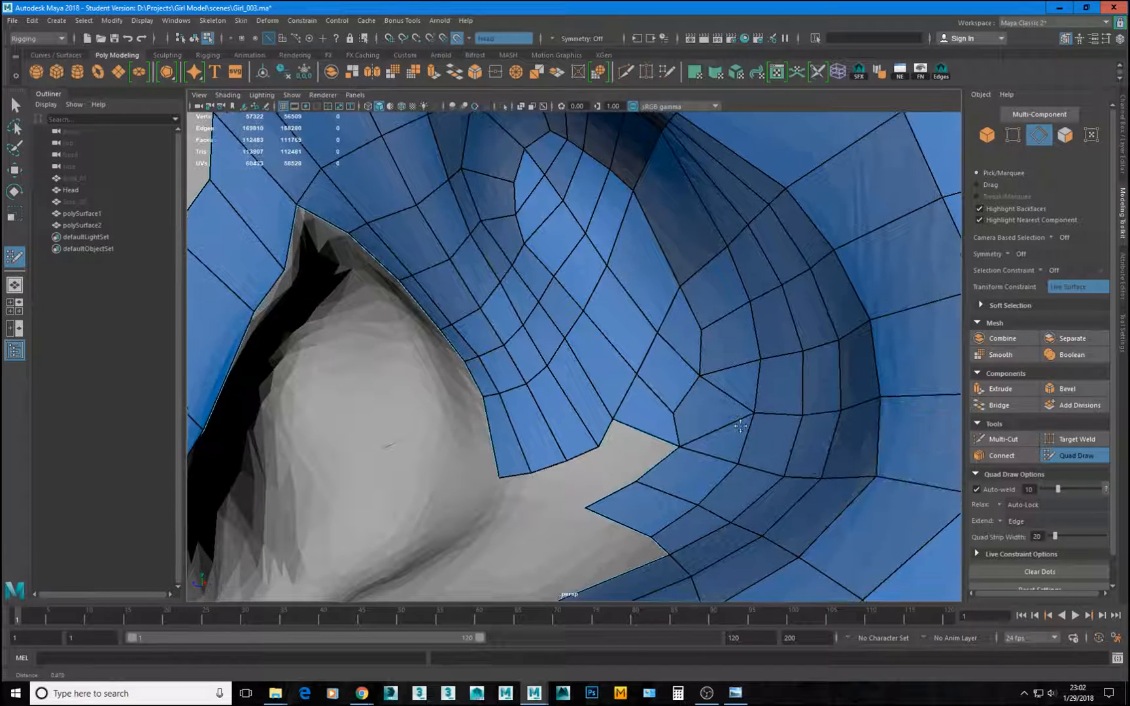
mouse_move(667, 407)
left_mouse_down()
mouse_move(674, 400)
mouse_move(667, 435)
mouse_move(665, 398)
left_mouse_up()
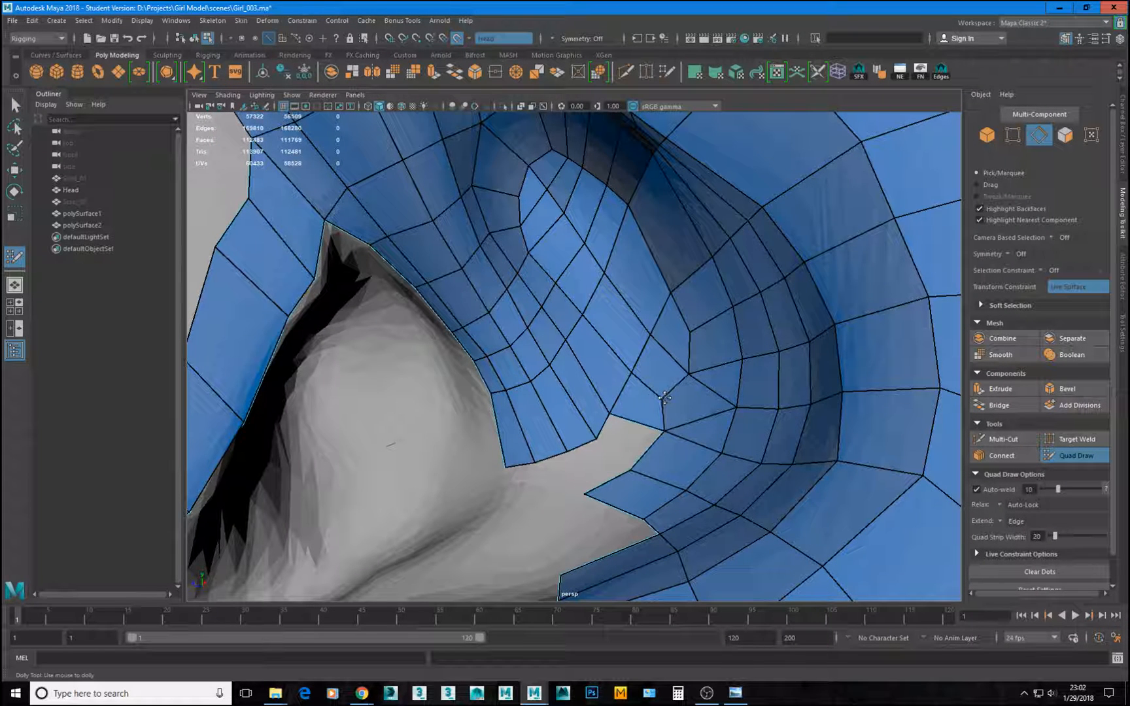
Split the quad beside the gap's corner with a Multi-Cut edge from its outer vertex to a point on the gap border just below the corner.
middle_click_drag(718, 405, 694, 420, "alt")
right_click_drag(692, 407, 704, 411, "alt")
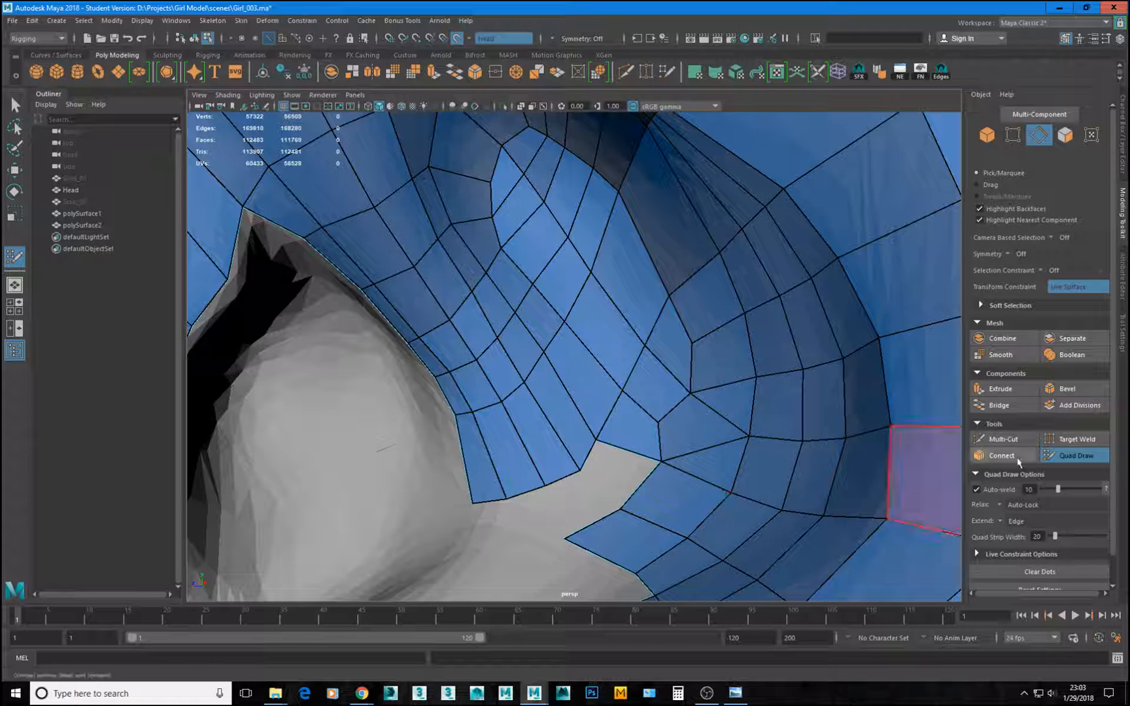
left_click(1003, 439)
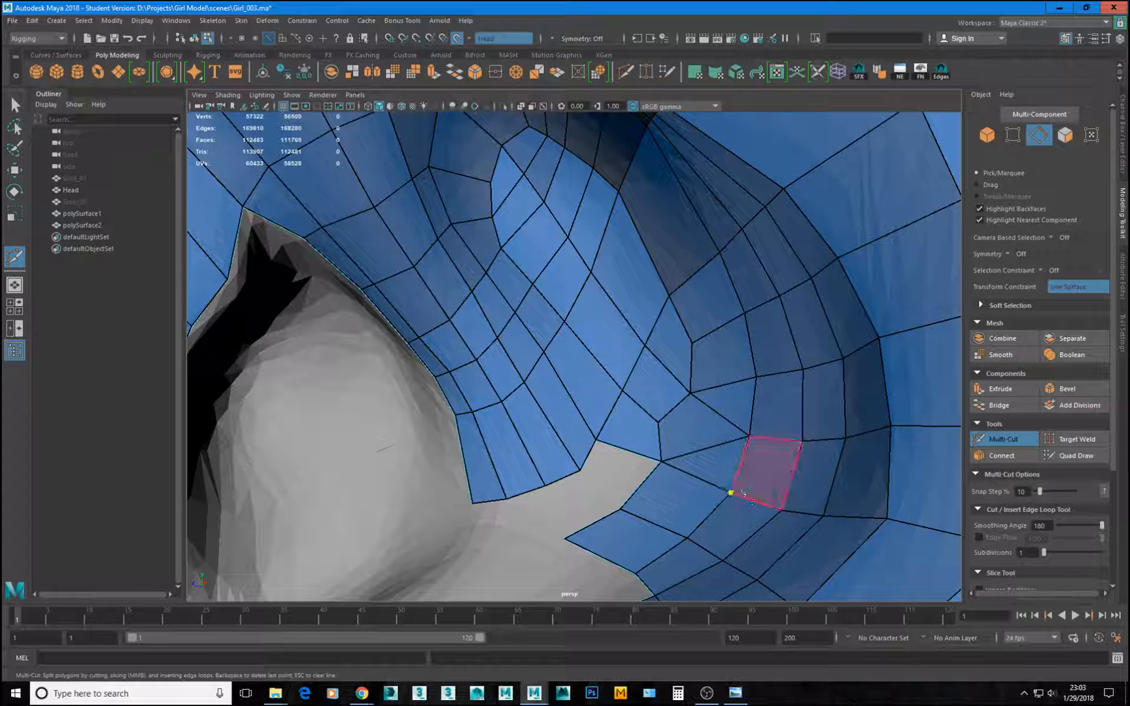
left_click(730, 493)
left_click(641, 488)
right_click(657, 494)
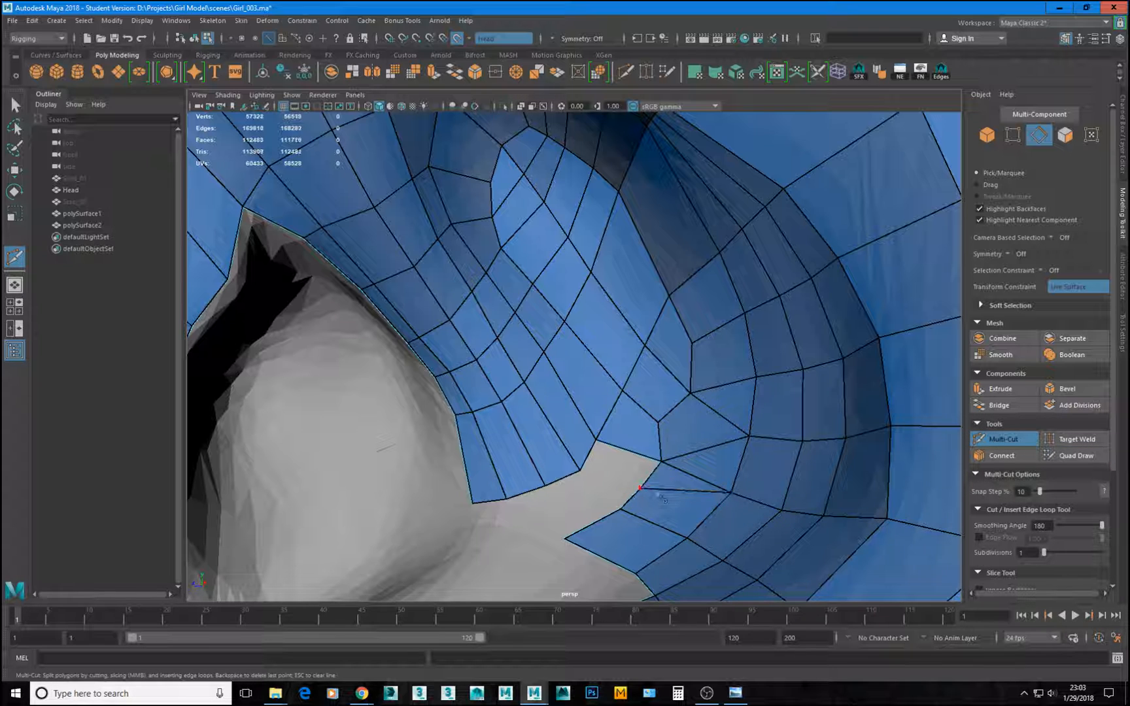
Delete the diagonal edge above the new cut in edge selection mode, and reposition the vertex above the gap's corner with Quad Draw.
left_click(1061, 456)
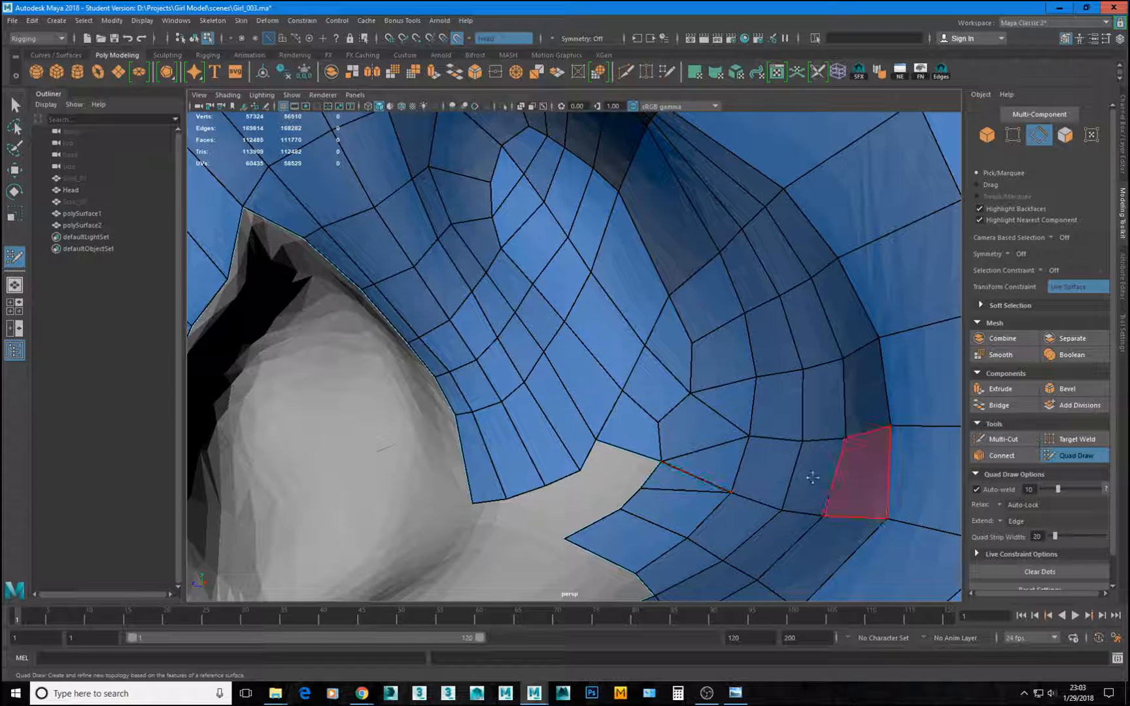
key("q")
left_click(710, 486)
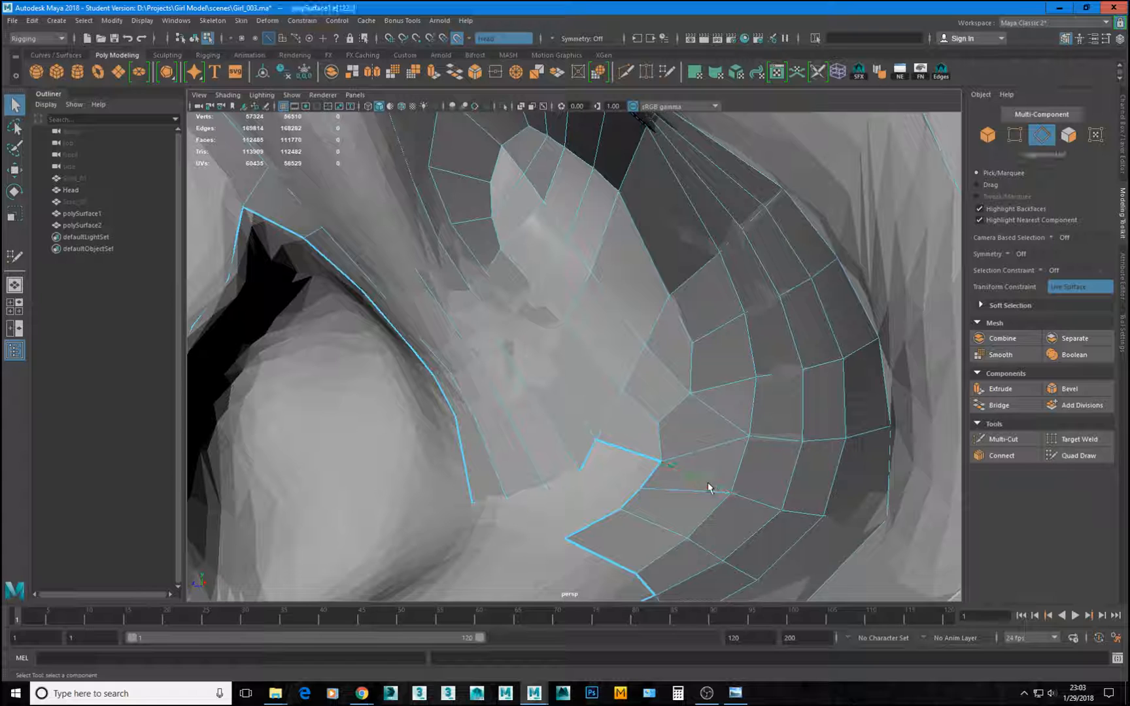
right_click(749, 426, "shift")
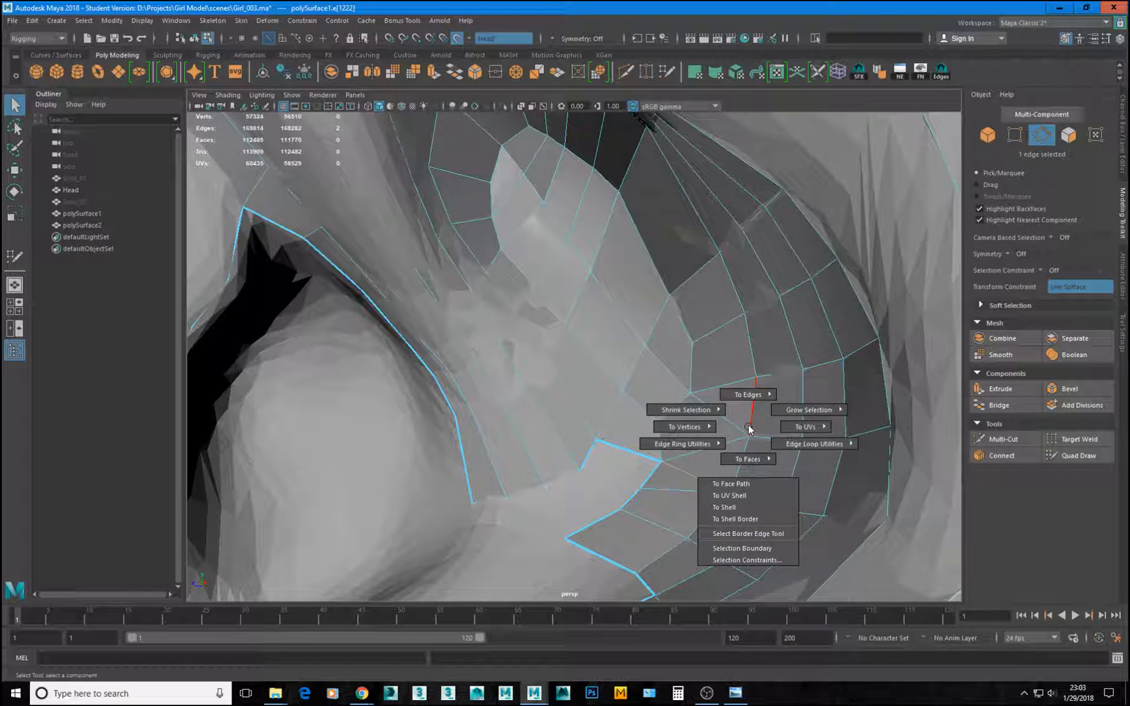
left_click(712, 454)
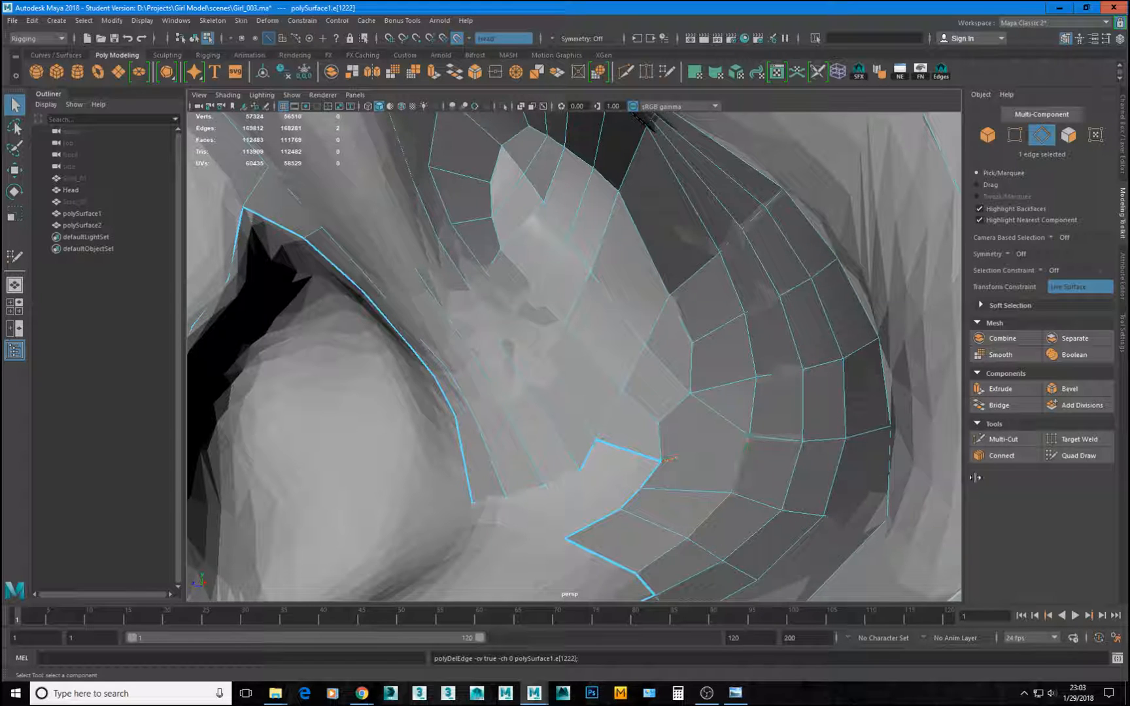
left_click(1076, 456)
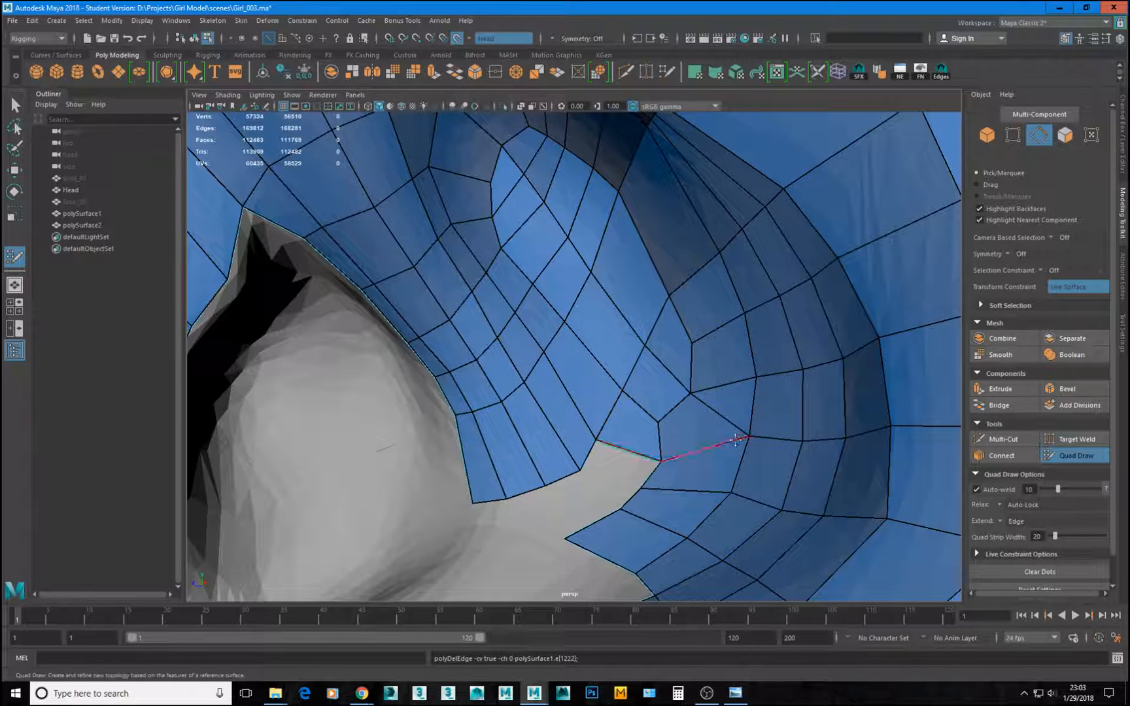
middle_click_drag(762, 422, 751, 440, "alt")
left_click_drag(647, 439, 652, 426)
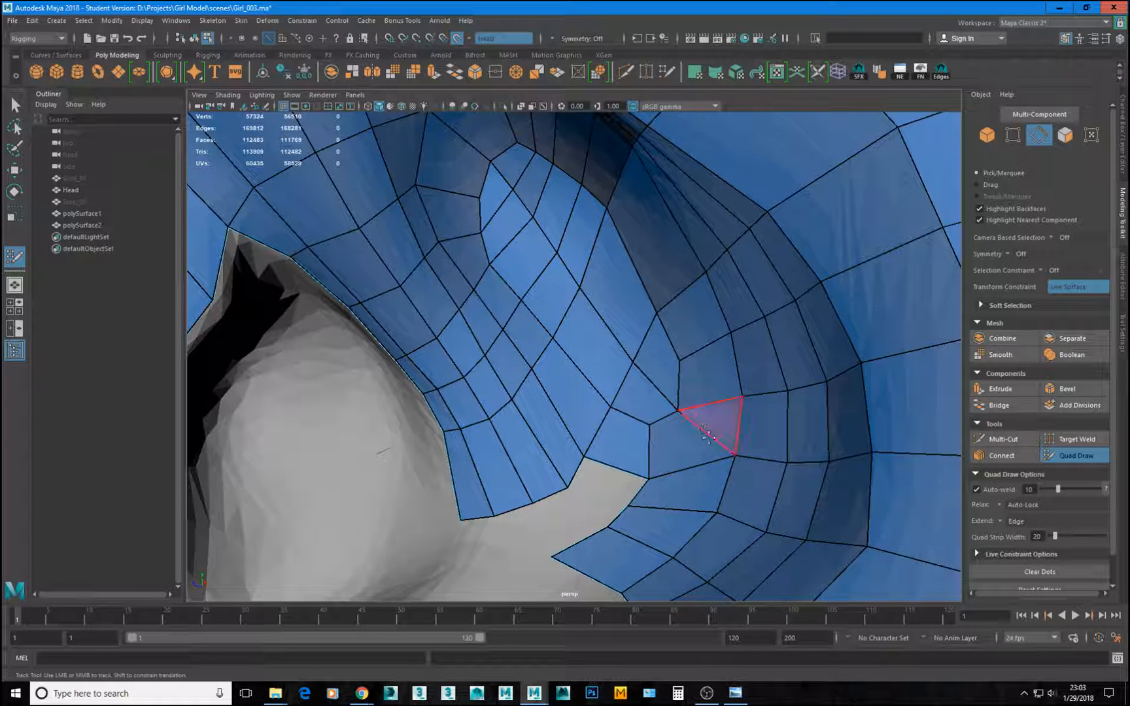
Examine the edge flow around the gap's corner, the inner bowl and the rim from several angles.
right_click_drag(718, 448, 621, 451, "alt")
left_click_drag(622, 452, 641, 447, "alt")
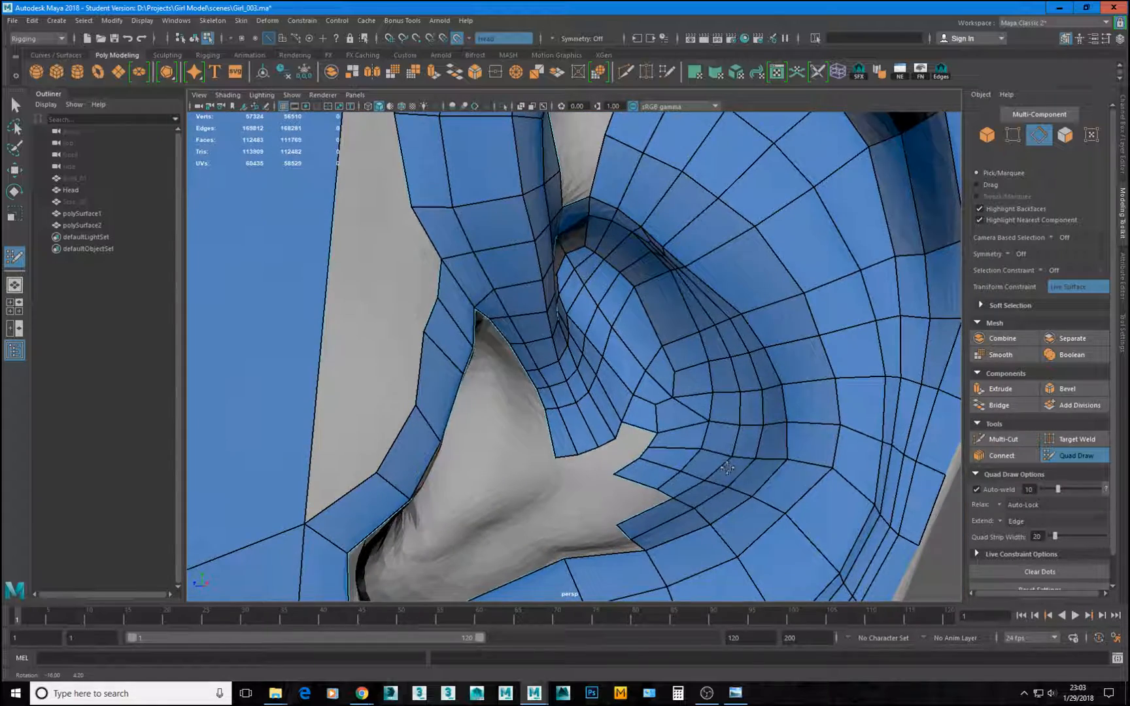
right_click_drag(641, 447, 718, 464, "alt")
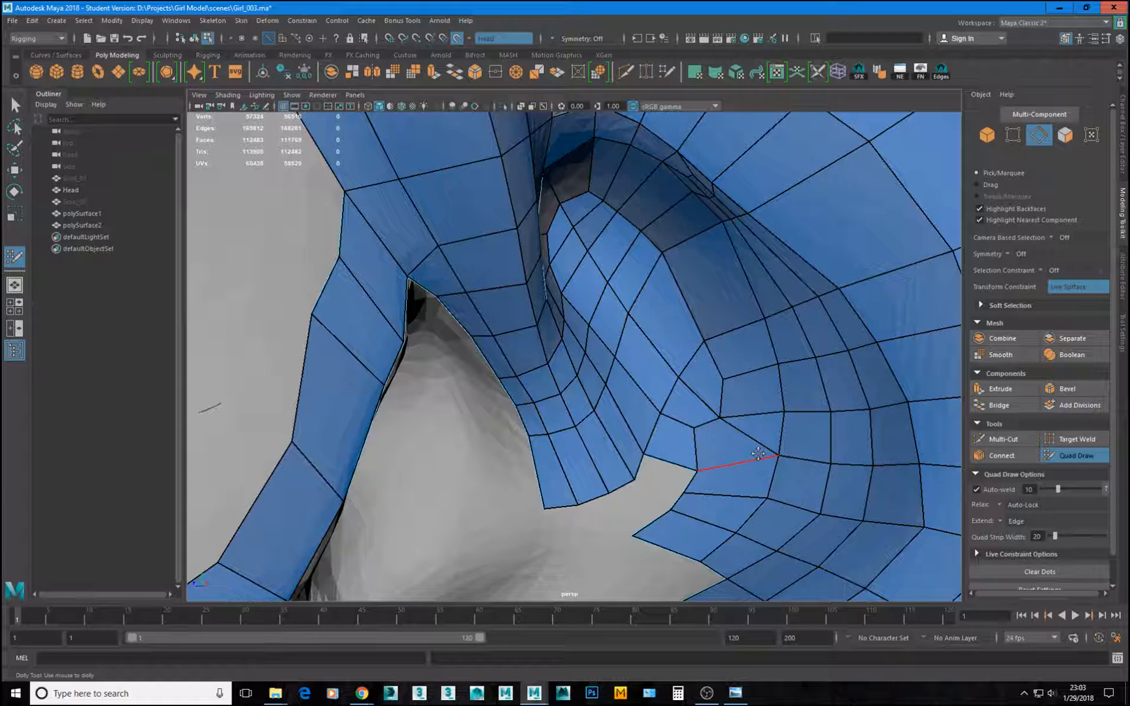
left_click_drag(758, 454, 777, 441, "alt")
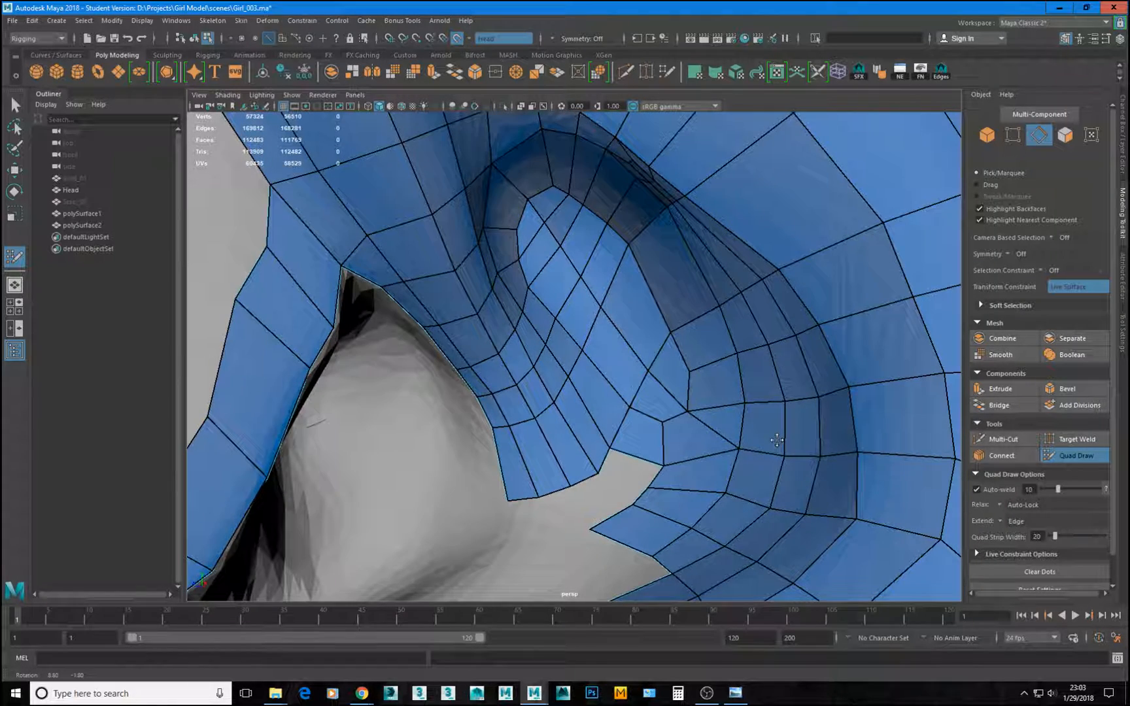
mouse_move(777, 440)
right_mouse_down("alt")
mouse_move(662, 445)
mouse_move(681, 466)
mouse_move(707, 469)
right_mouse_up("alt")
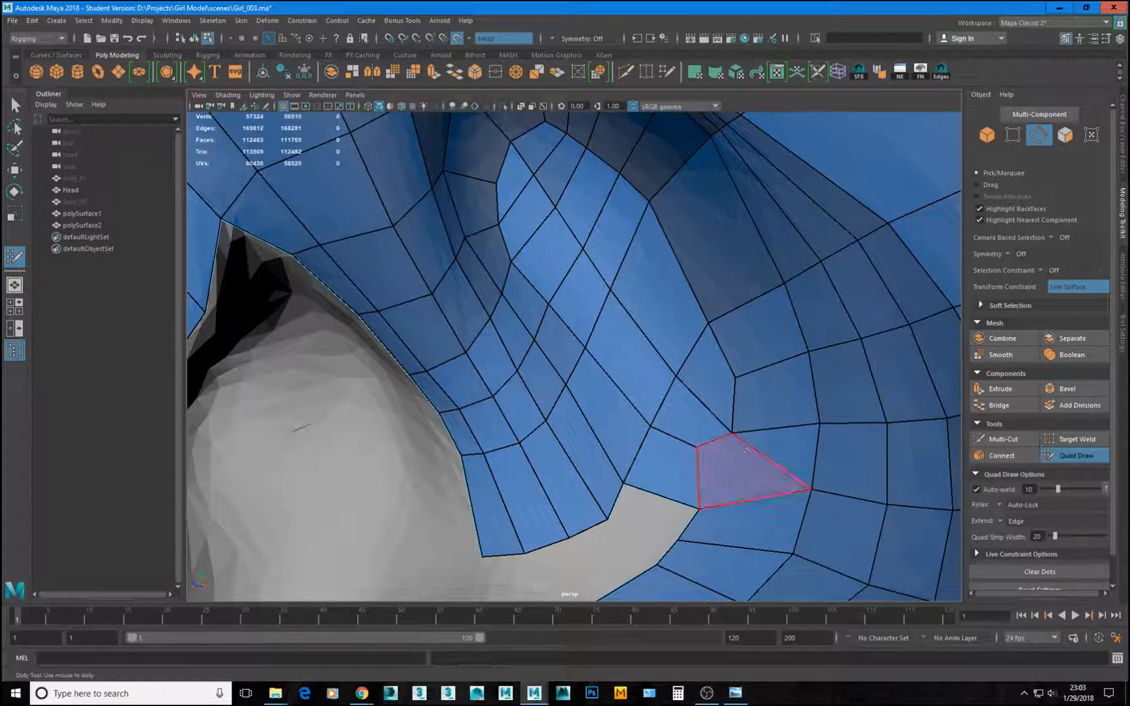
mouse_move(785, 470)
right_mouse_down("alt")
mouse_move(662, 461)
mouse_move(673, 482)
right_mouse_up("alt")
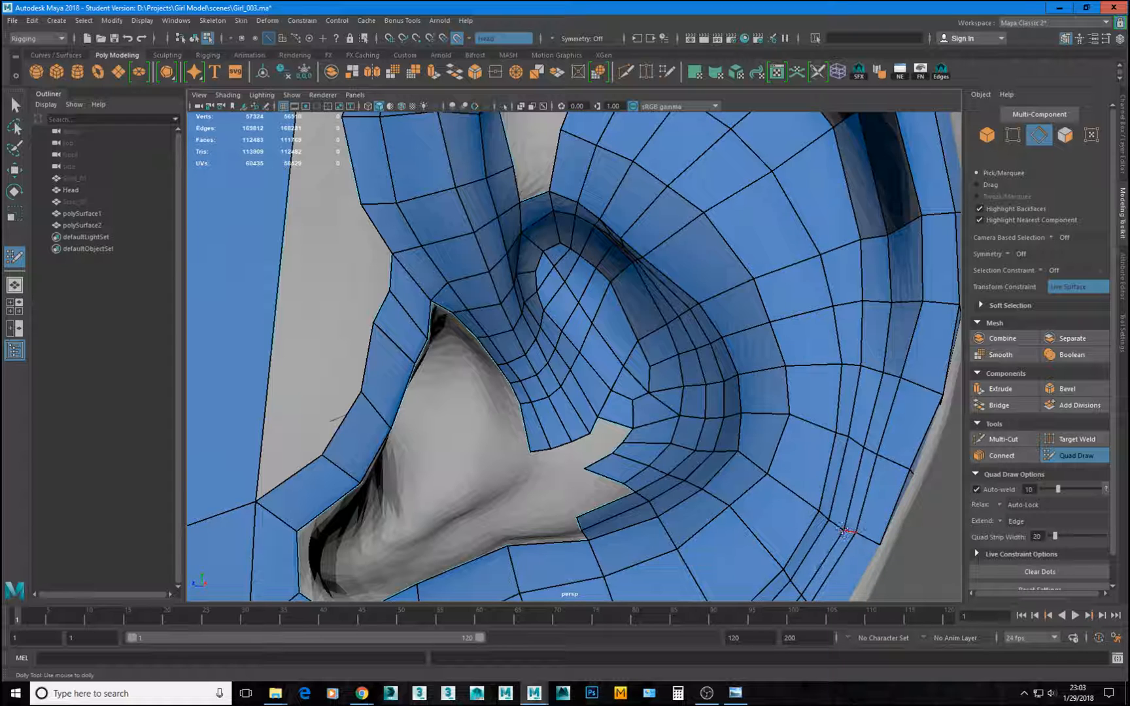
right_click_drag(846, 531, 719, 492, "alt")
mouse_move(719, 493)
left_mouse_down("alt")
mouse_move(701, 485)
mouse_move(713, 488)
left_mouse_up("alt")
right_click_drag(615, 491, 707, 525, "alt")
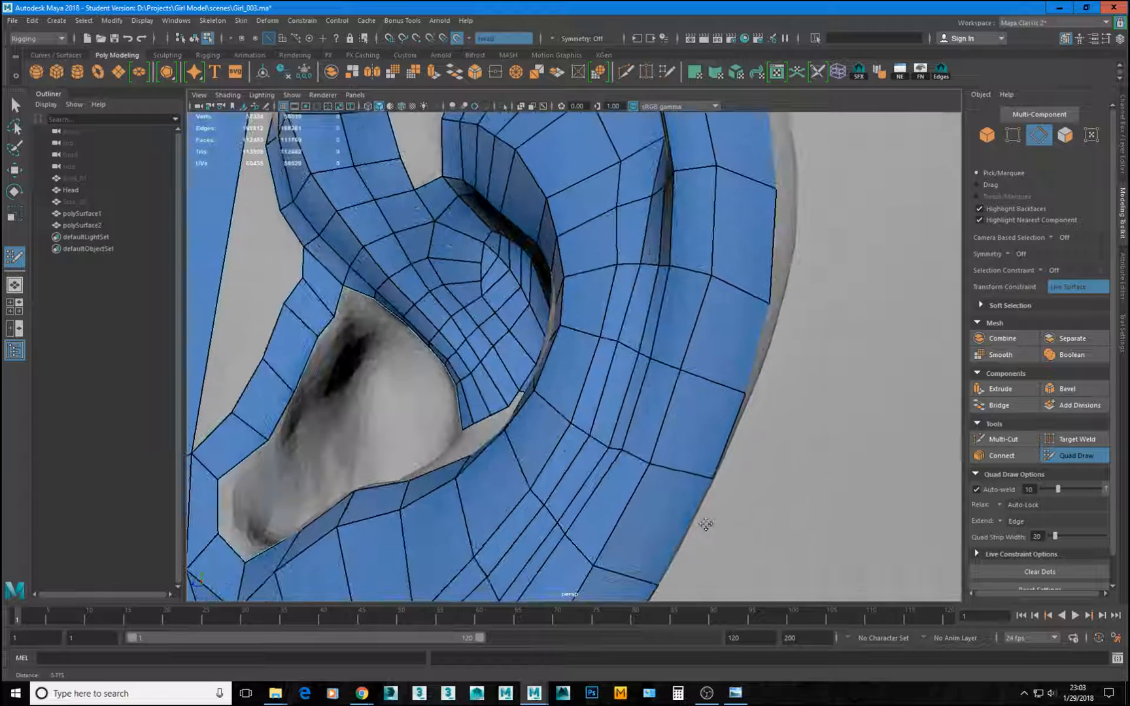
Reposition several vertices along the back of the ear's outer rim with Quad Draw to even out the quads.
mouse_move(706, 525)
left_mouse_down("alt")
mouse_move(681, 495)
mouse_move(722, 476)
mouse_move(751, 506)
left_mouse_up("alt")
mouse_move(711, 469)
left_mouse_down()
mouse_move(688, 460)
mouse_move(689, 477)
mouse_move(476, 449)
left_mouse_up()
left_click_drag(431, 401, 423, 440)
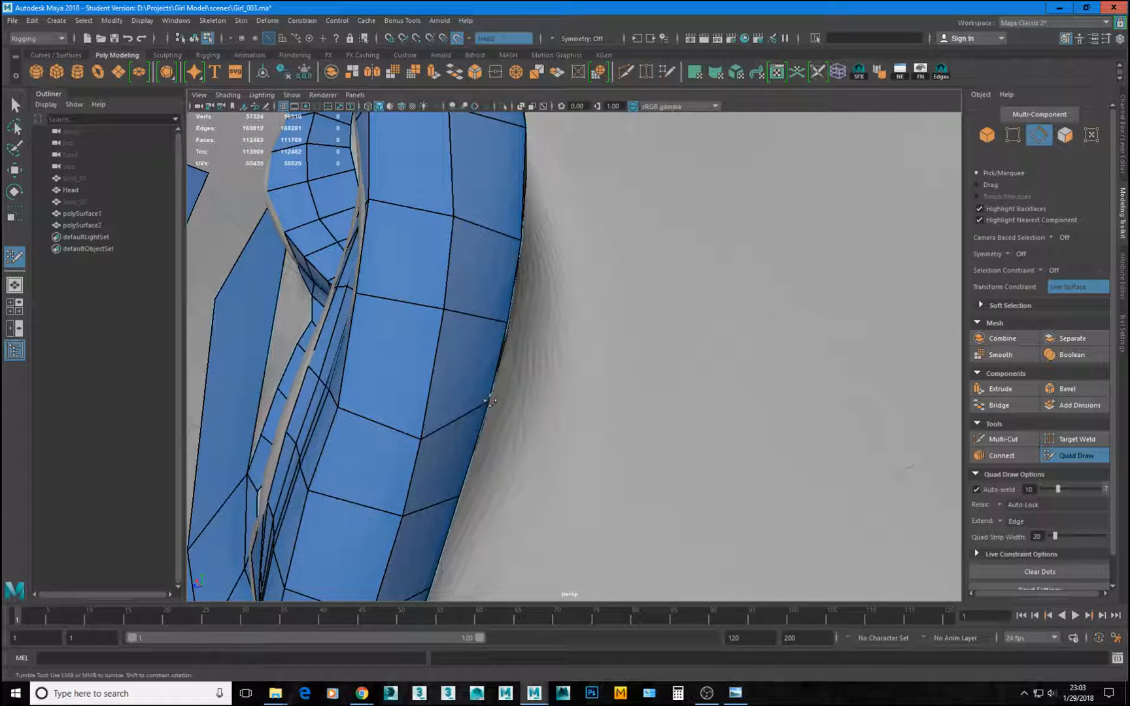
mouse_move(489, 404)
left_mouse_down()
mouse_move(476, 438)
mouse_move(514, 426)
mouse_move(465, 395)
left_mouse_up()
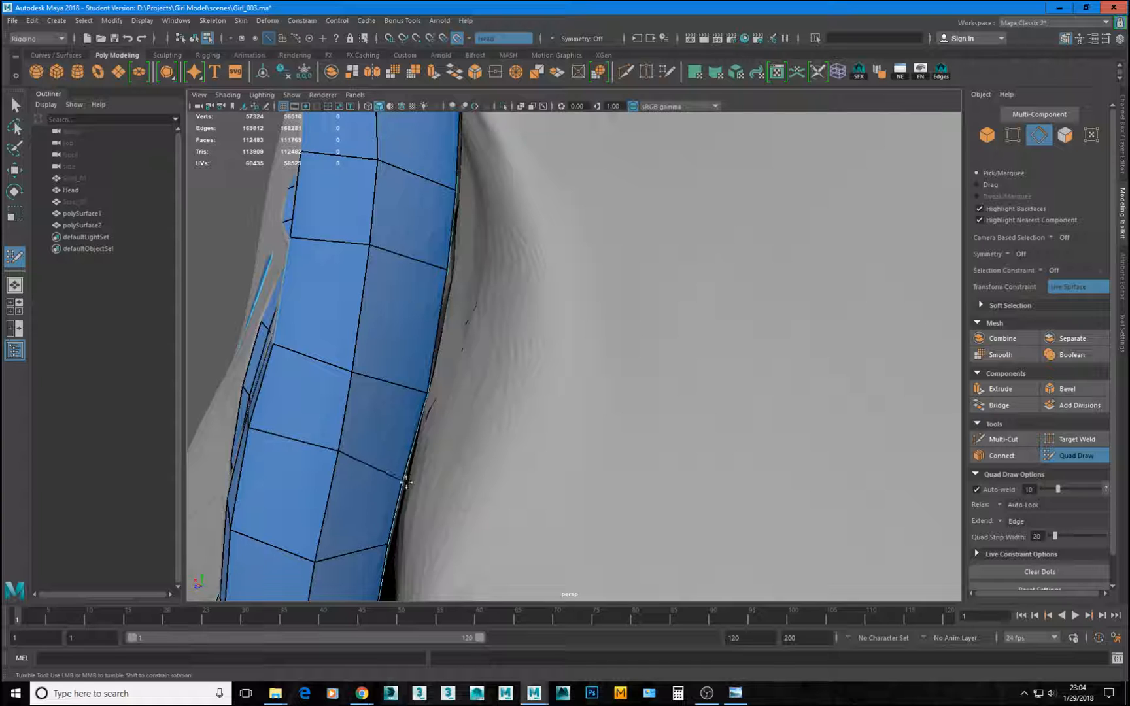
left_click_drag(337, 453, 398, 489)
left_click_drag(429, 537, 419, 559)
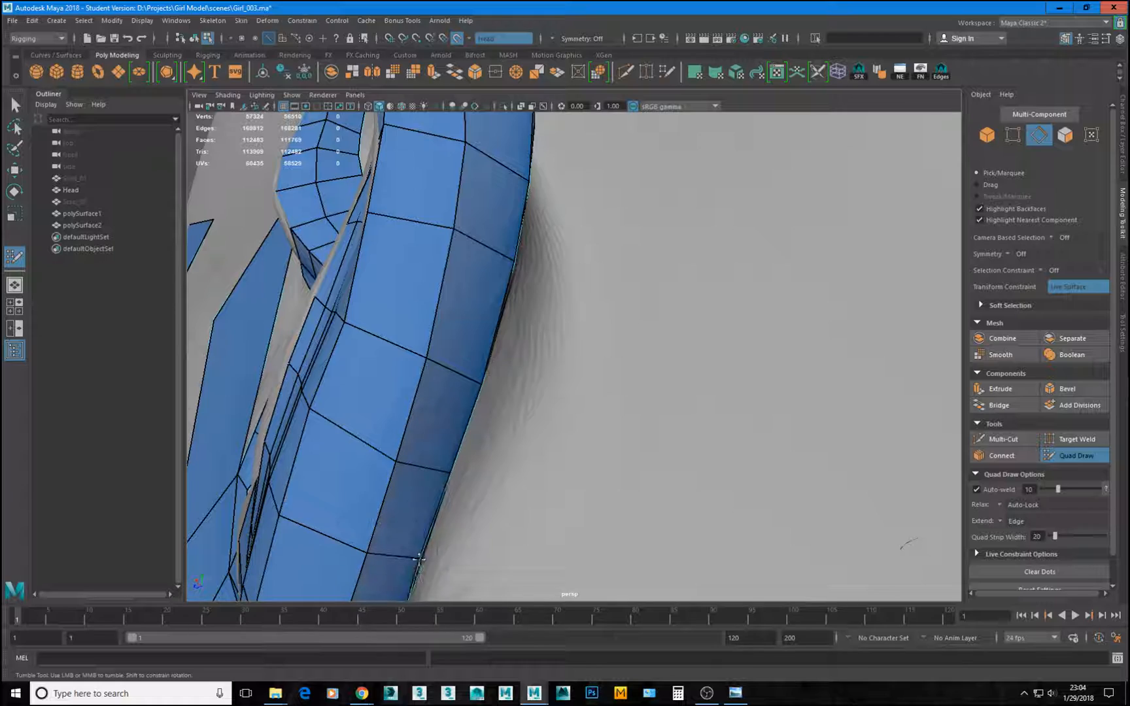
Split the quad above the triangle near the gap's corner diagonally with Multi-Cut, and delete the edge between the two adjoining triangles with Quad Draw.
left_click_drag(425, 501, 516, 512, "alt")
middle_click_drag(687, 435, 584, 352, "alt")
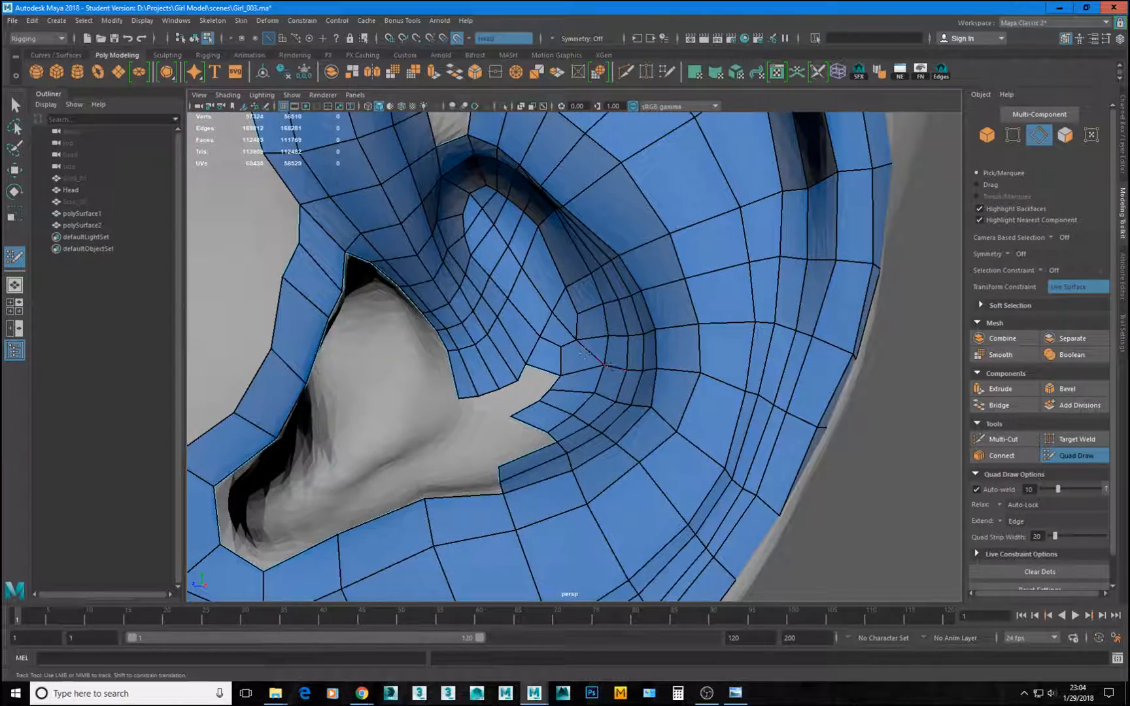
right_click_drag(562, 345, 612, 379, "alt")
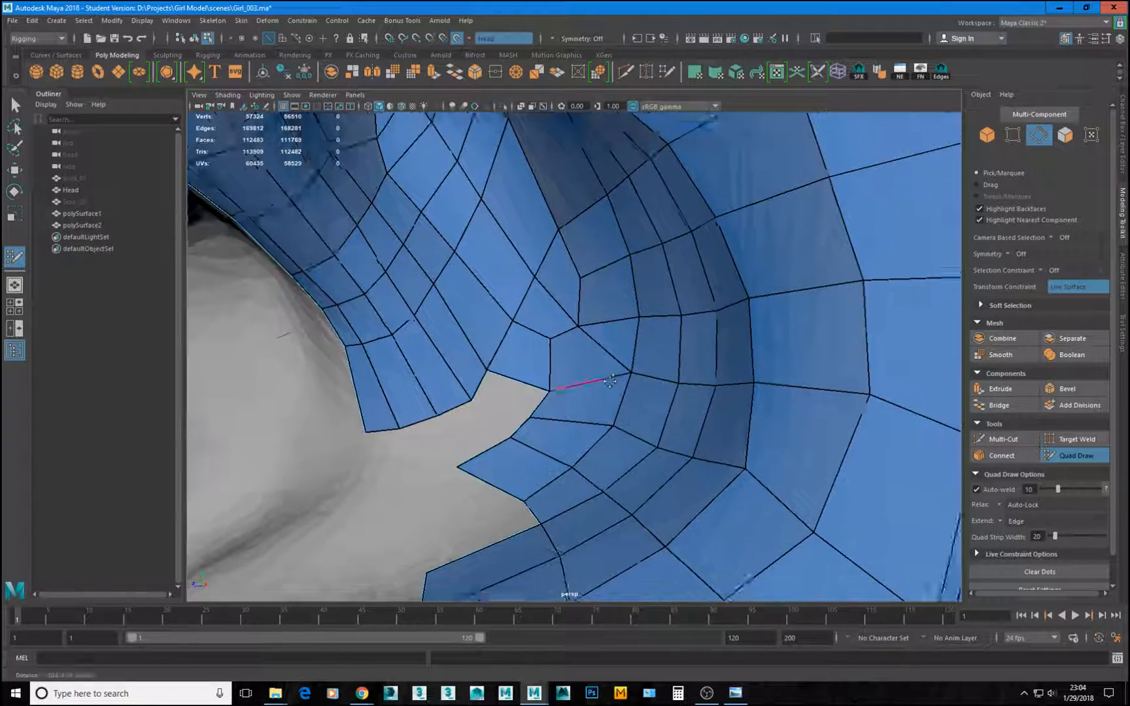
left_click_drag(612, 379, 706, 410, "alt")
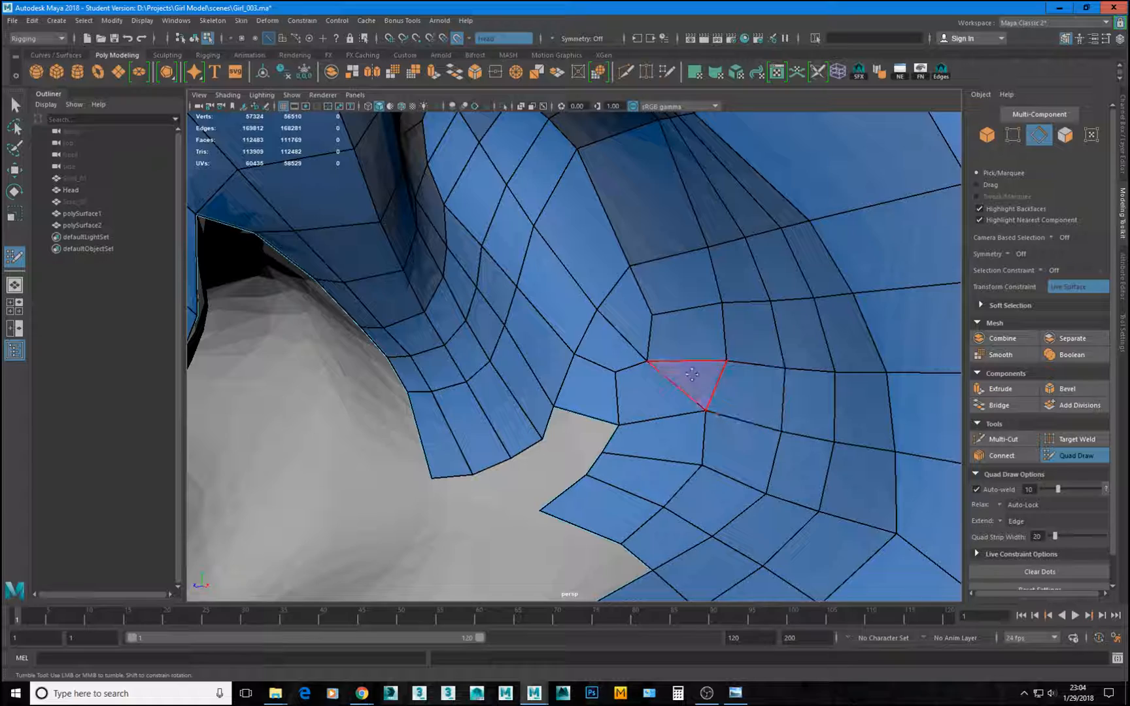
right_click_drag(723, 385, 660, 377, "alt")
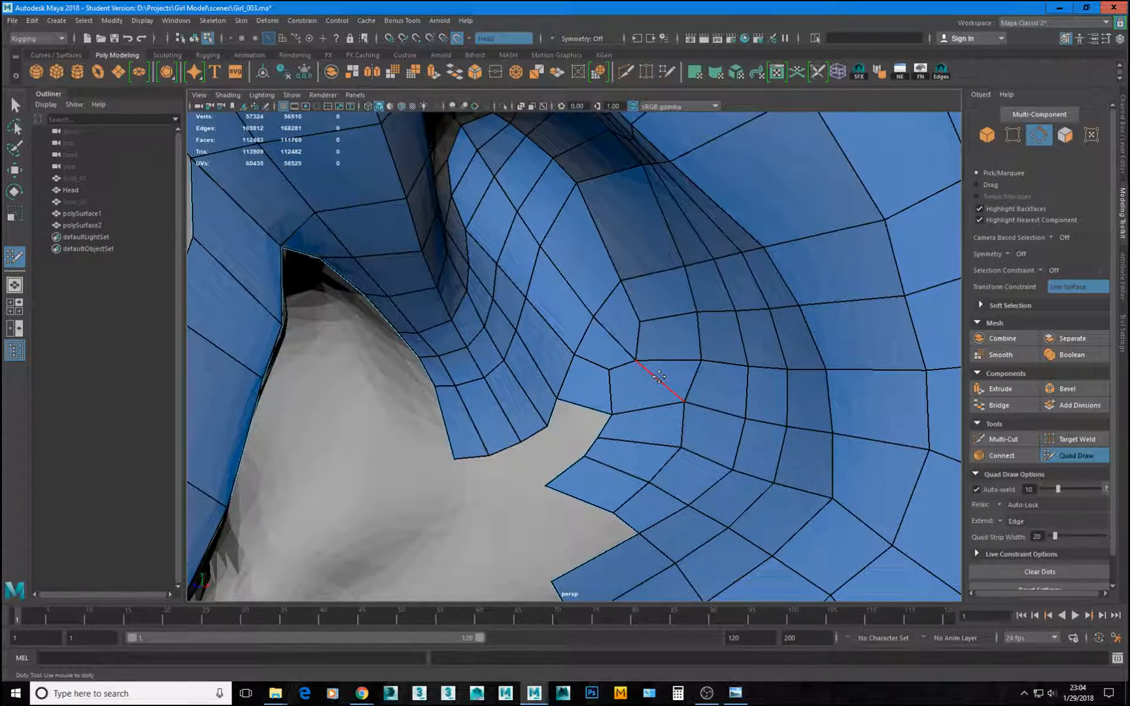
right_click_drag(900, 367, 1012, 424, "alt")
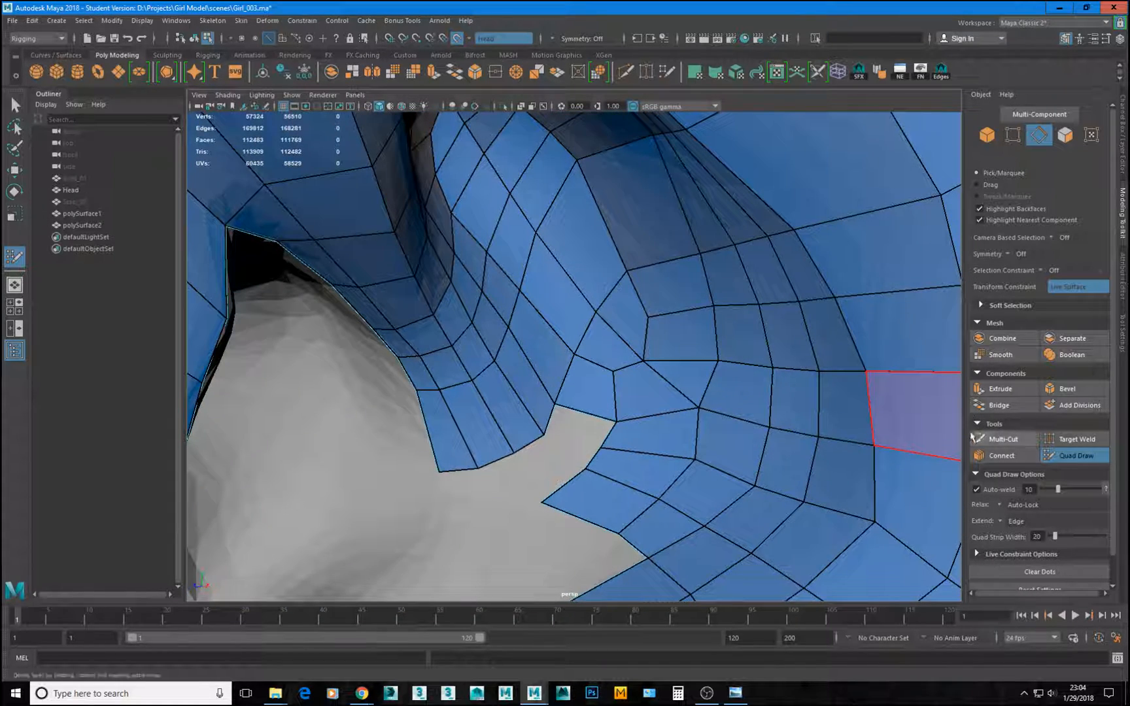
left_click(1021, 440)
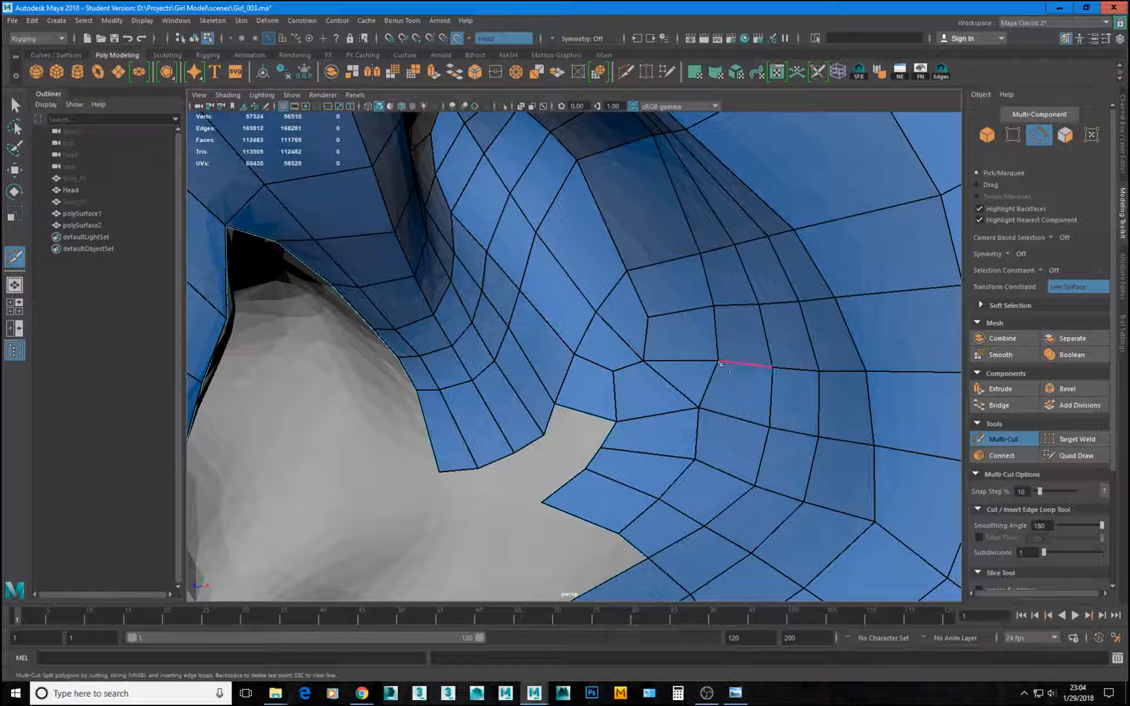
left_click(649, 317)
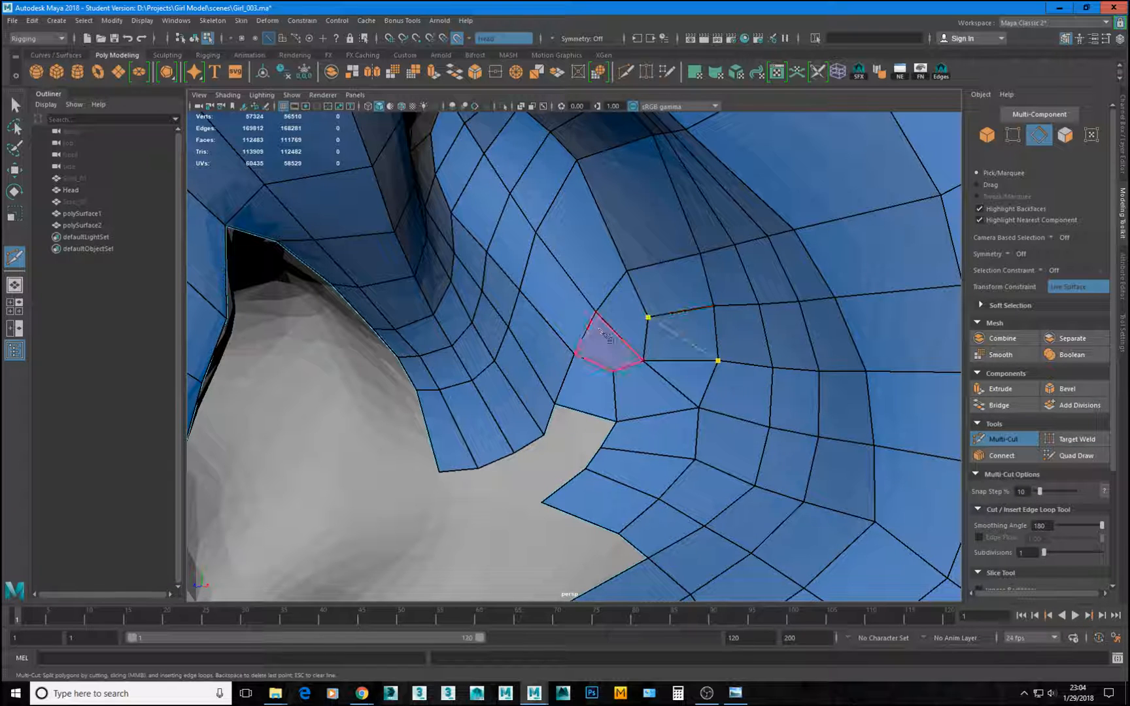
key("Escape")
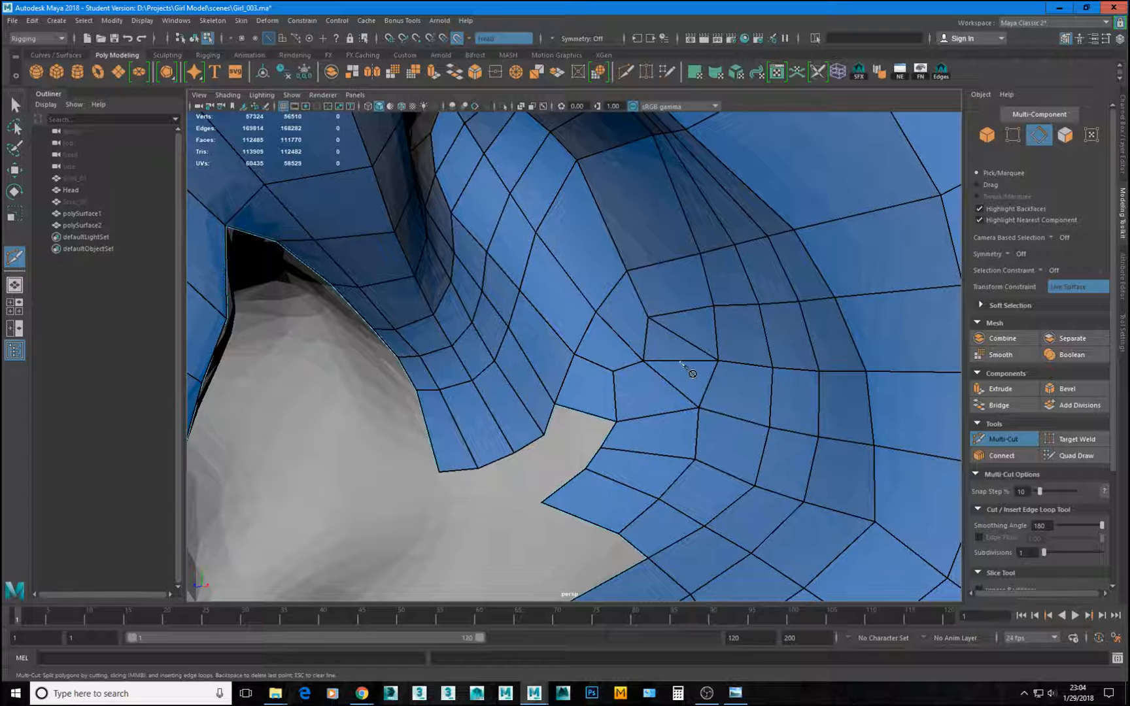
left_click(1081, 455)
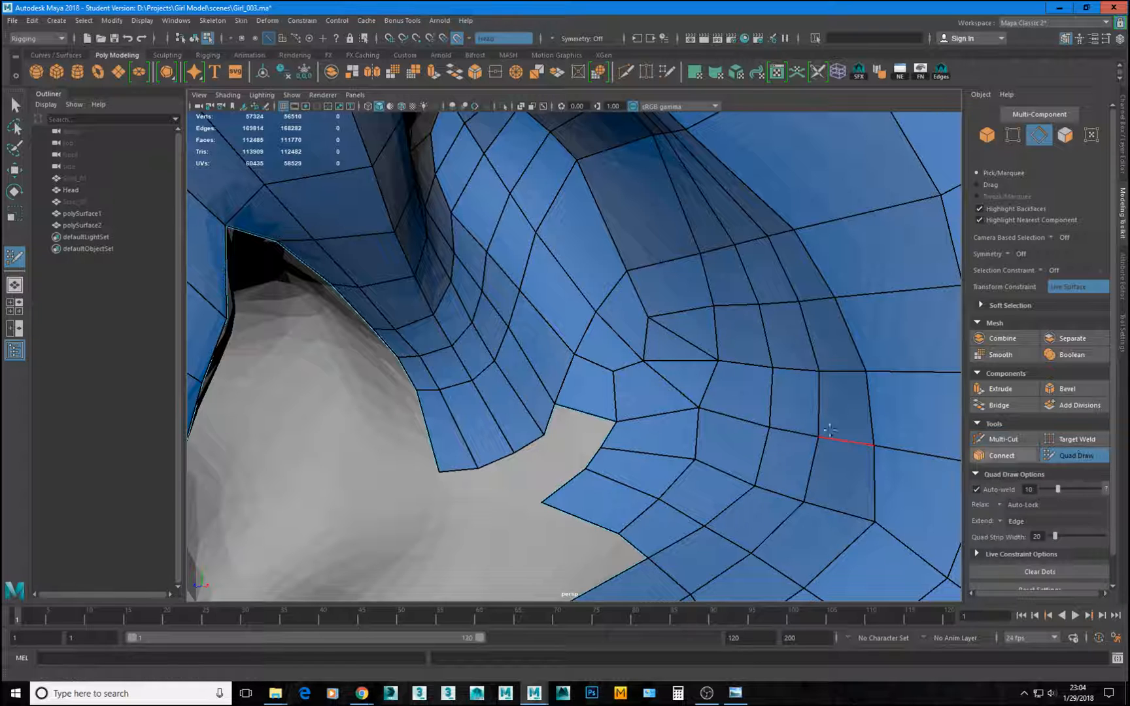
left_click(684, 362, "ctrl+shift")
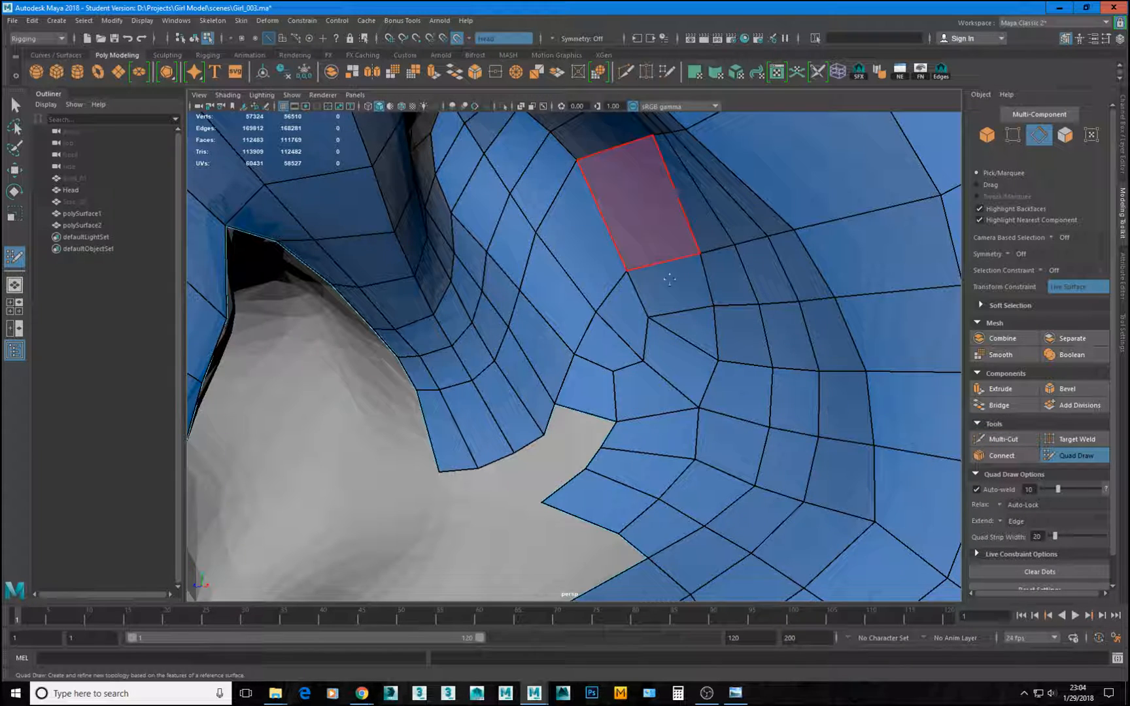
Split the next quad up along the bowl's inner edge with a diagonal Multi-Cut edge from its upper inner vertex to its lower outer vertex.
middle_click_drag(717, 222, 752, 376, "alt")
right_click_drag(752, 376, 732, 318, "alt")
right_click_drag(722, 325, 687, 410, "alt")
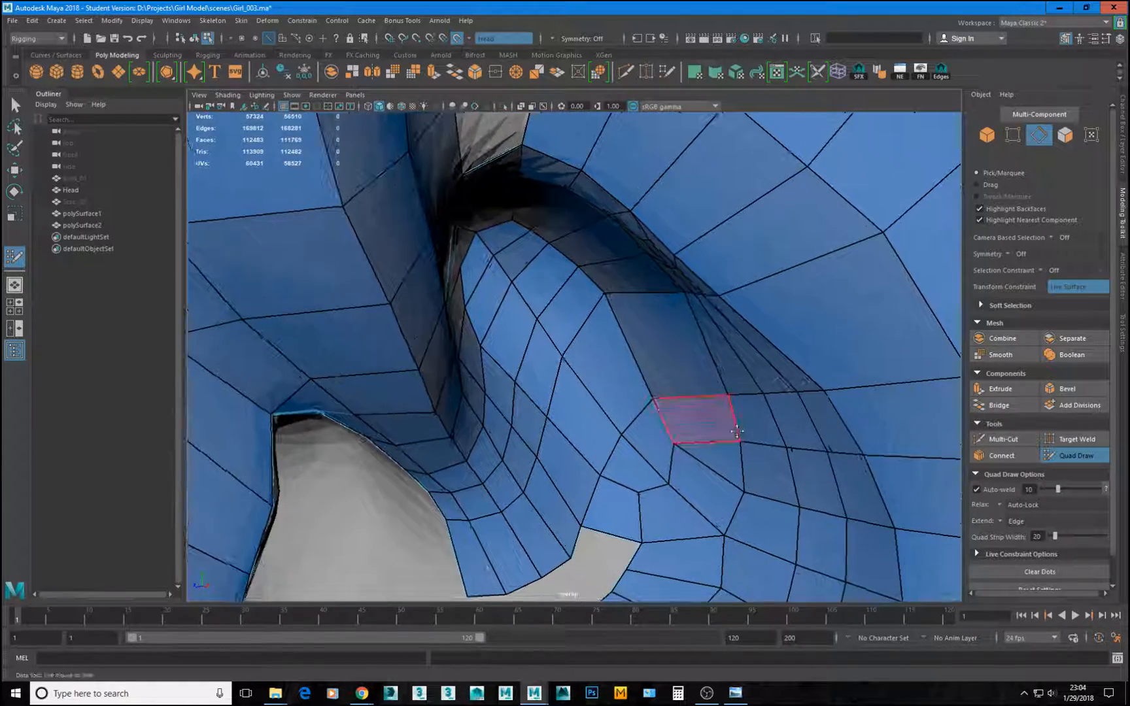
left_click_drag(836, 472, 795, 462, "alt")
middle_click_drag(683, 458, 649, 412, "alt")
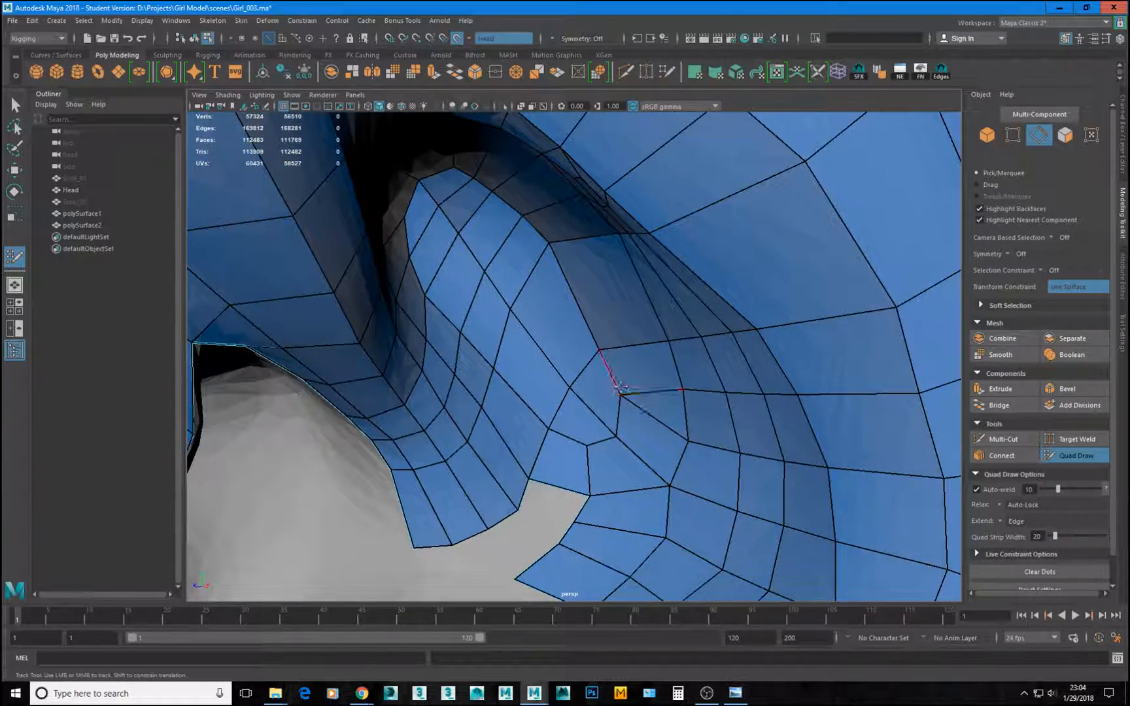
left_click(1013, 439)
left_click(599, 349)
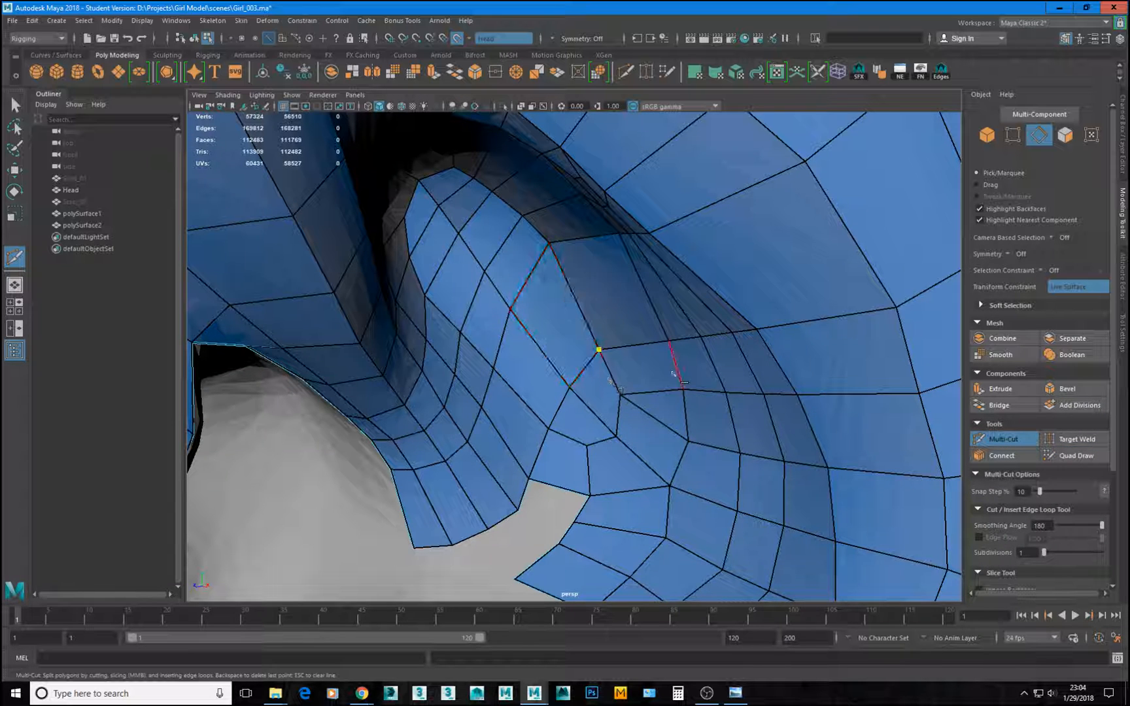
right_click(706, 412)
Delete the edge between the two triangles below the new diagonal with Quad Draw, and pull the diagonal's inner vertex upward.
left_click(1101, 464)
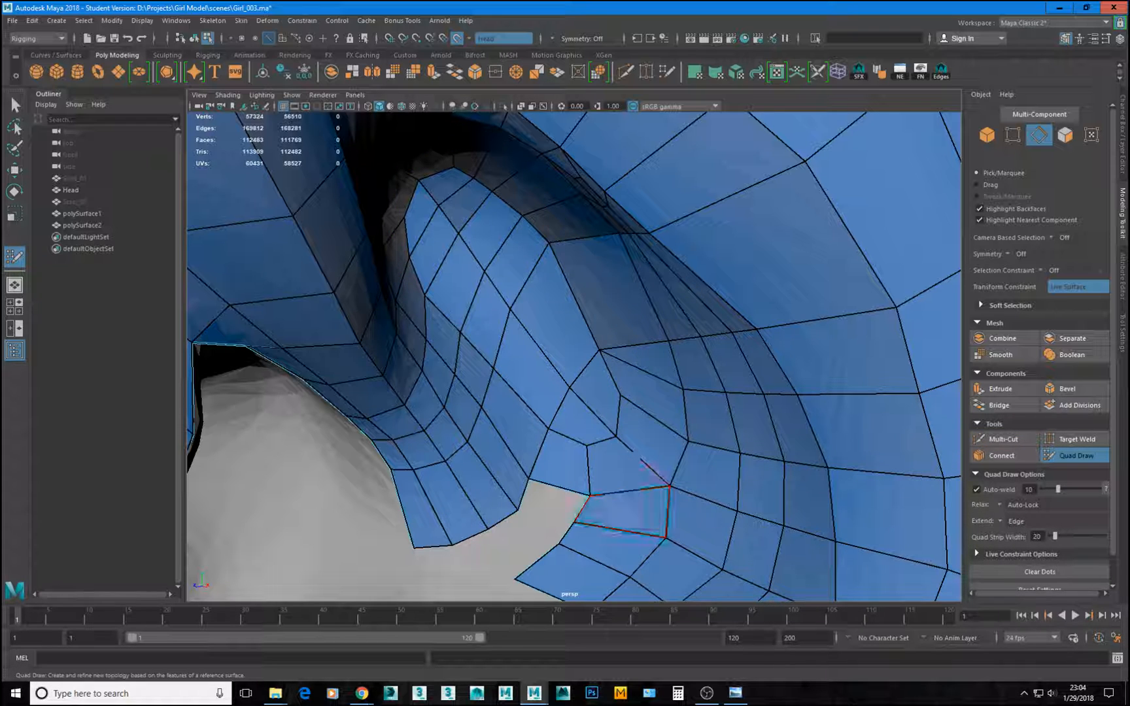
left_click(665, 393, "ctrl+shift")
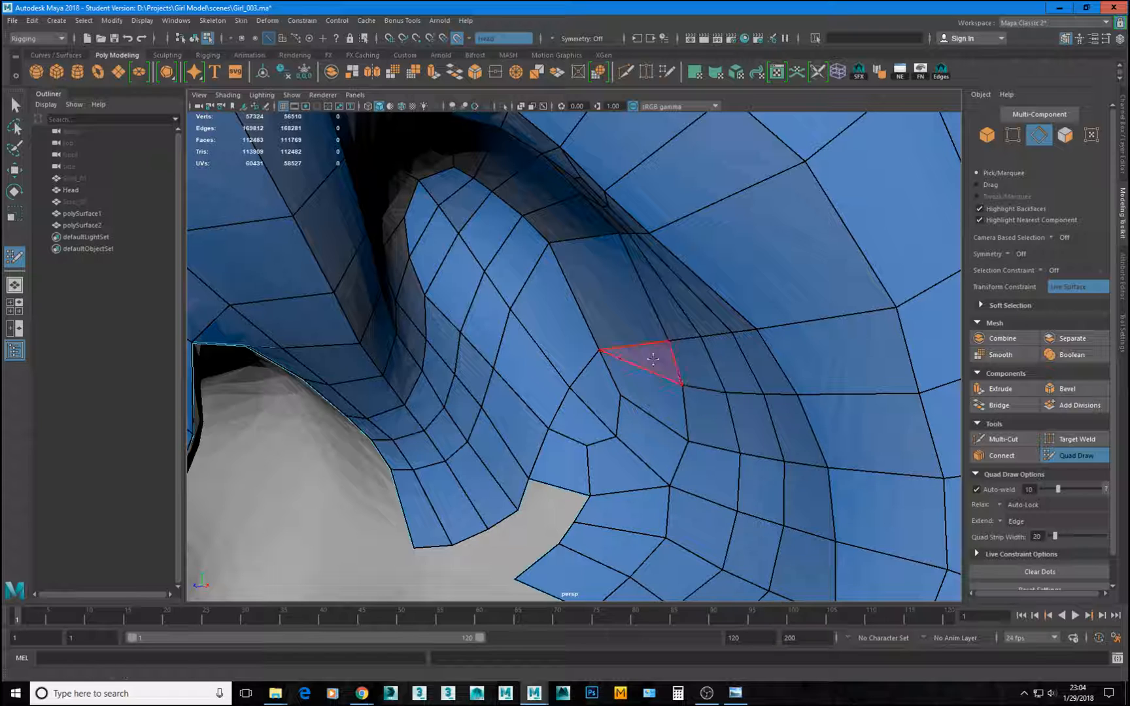
left_click_drag(599, 350, 614, 322)
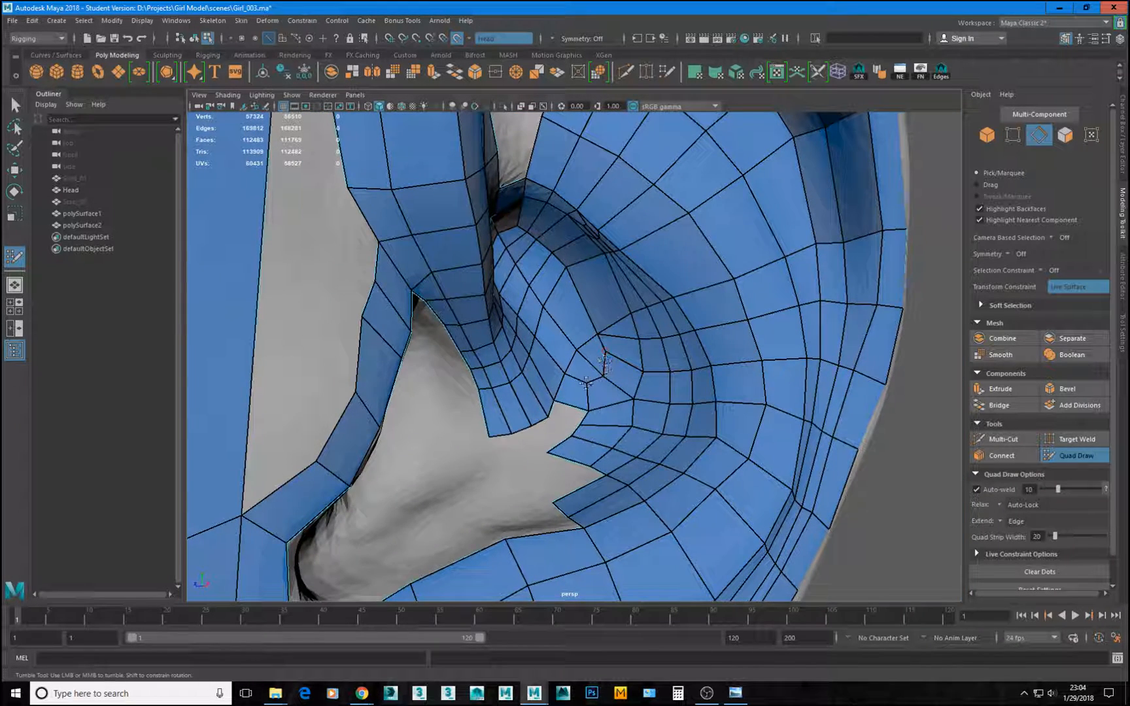
Insert two edge loops with Quad Draw, one across the rim and bowl to the gap, one through the inner fold patch.
left_click(1008, 442)
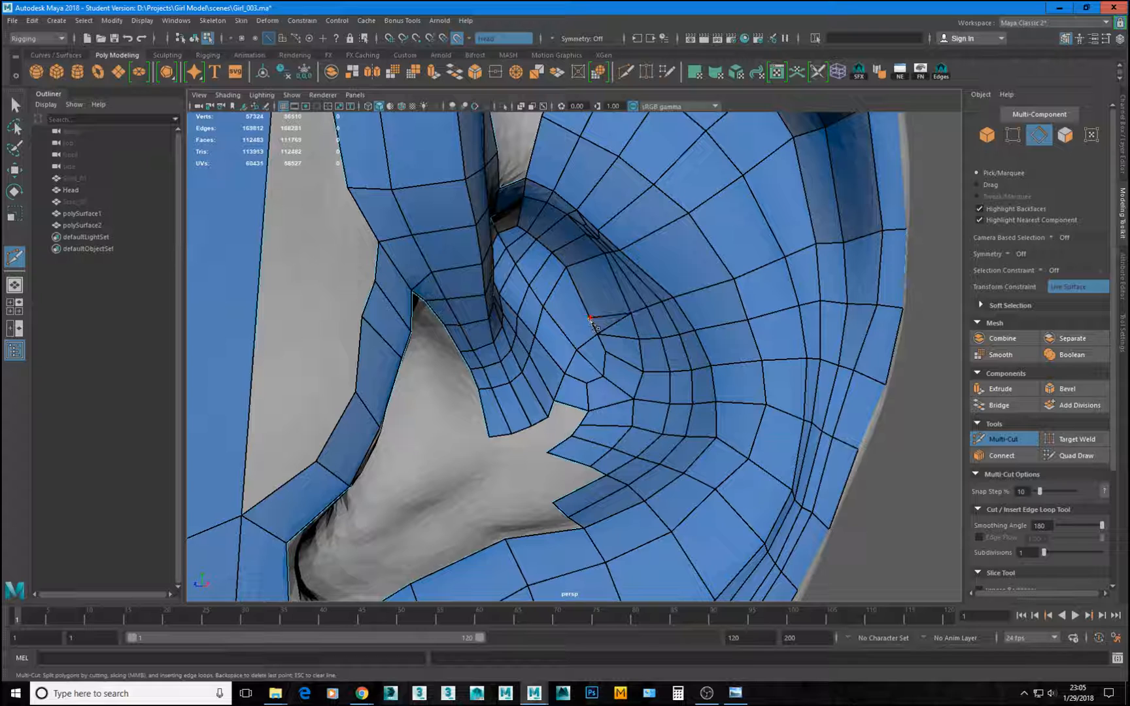
left_click(1075, 455)
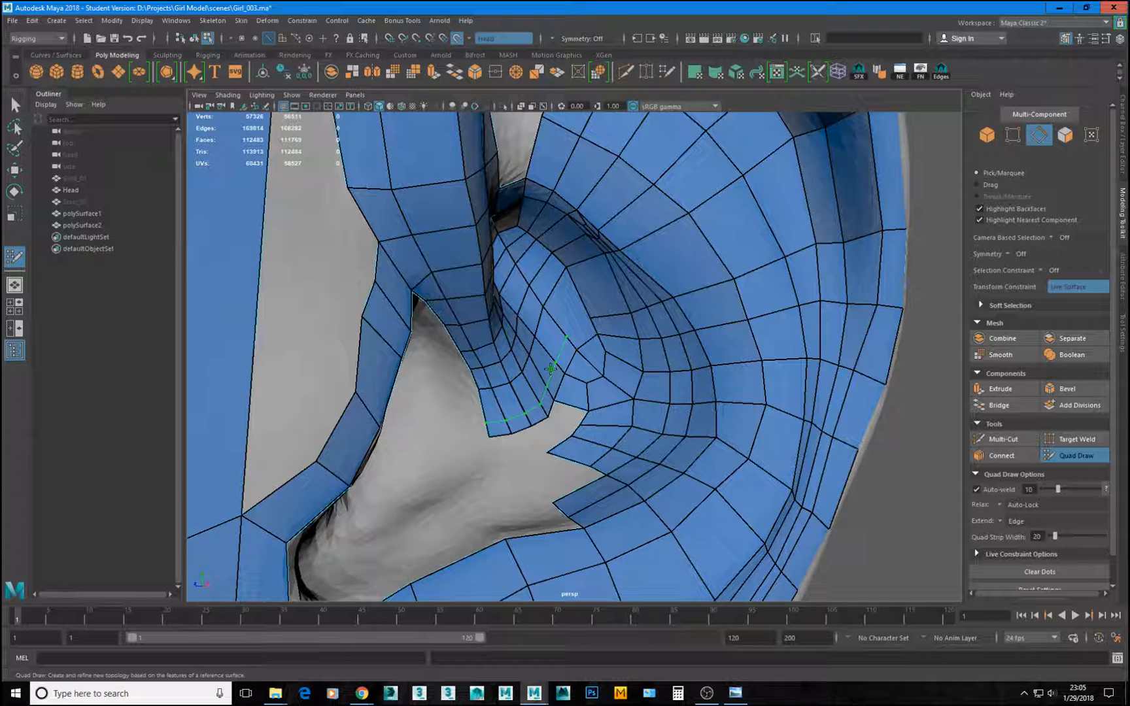
left_click(564, 353, "ctrl")
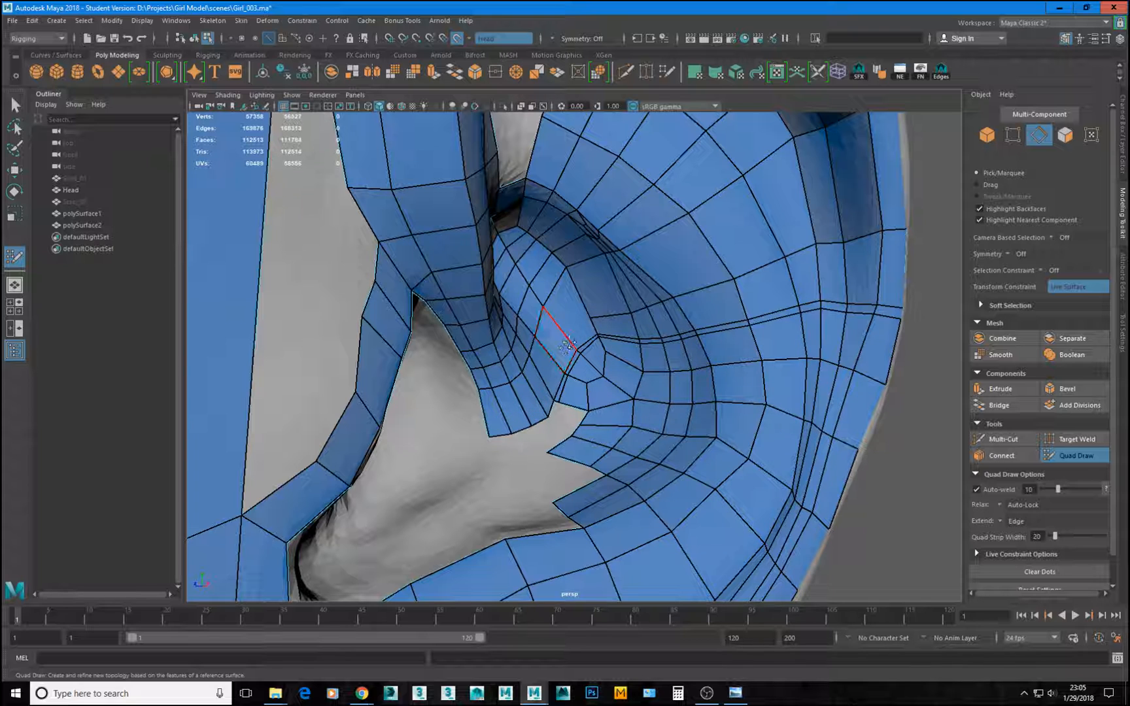
scroll(569, 348, "up", 5)
scroll(571, 345, "down", 5)
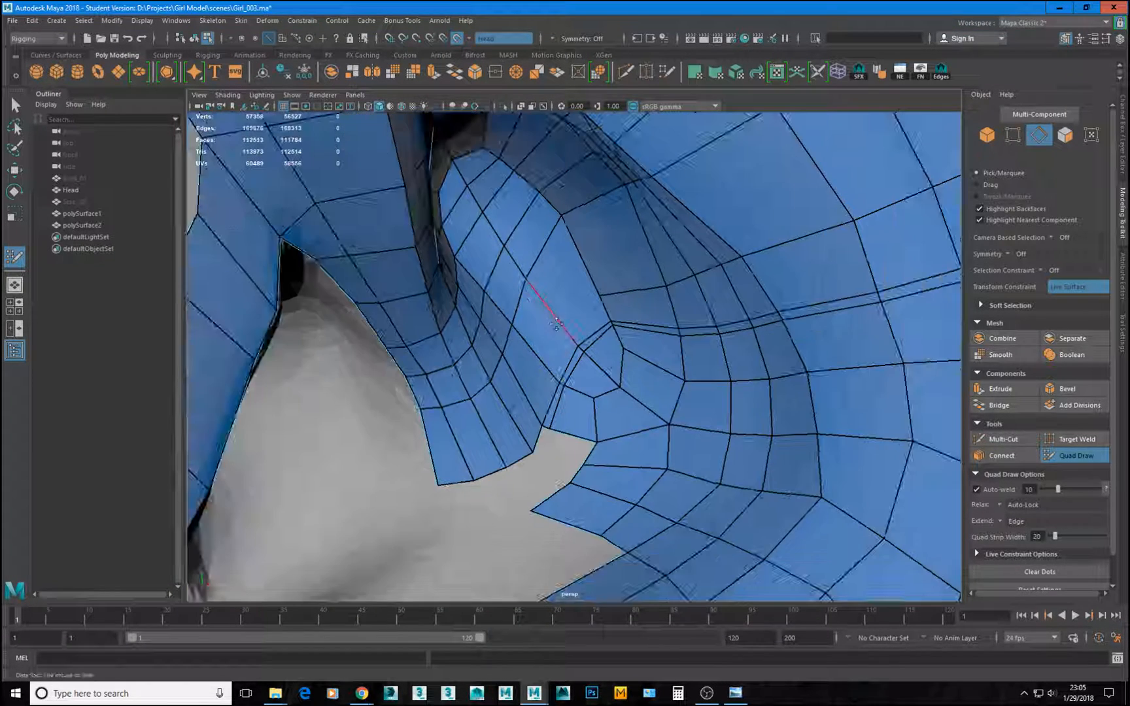
left_click(561, 325, "ctrl")
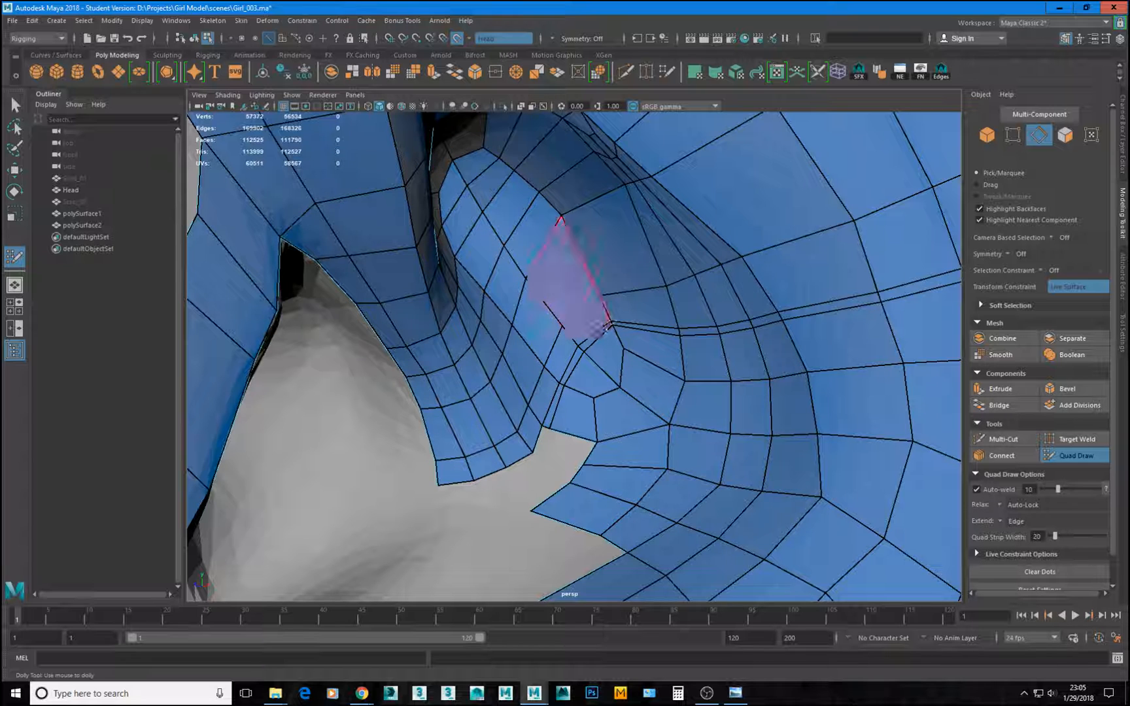
Cut an edge with Multi-Cut from the new loop's end to the bowl's inner edge, and remove the surplus loop running out to the rim.
left_click(1002, 439)
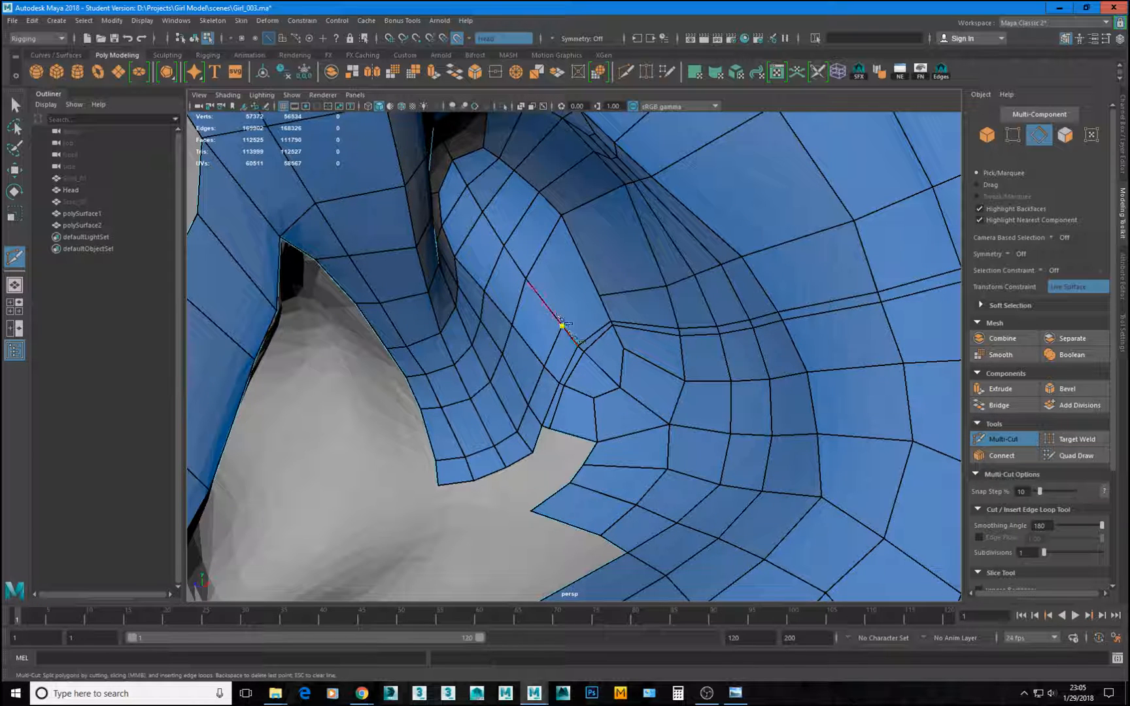
right_click(595, 267)
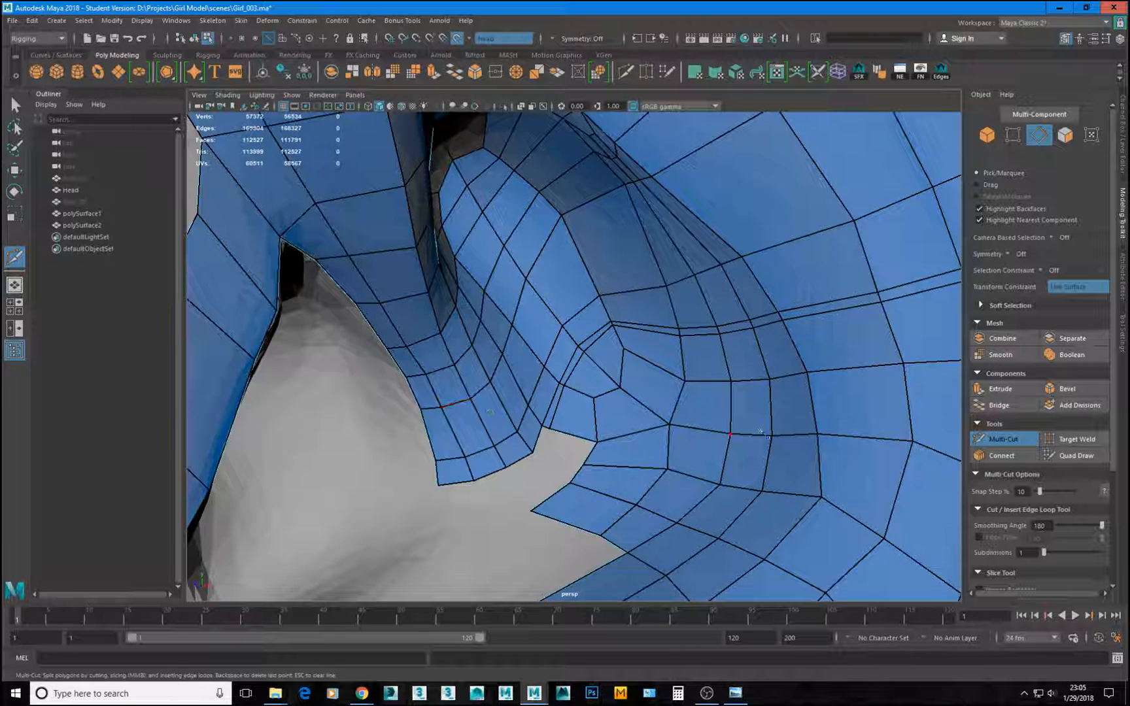
scroll(742, 412, "down", 3)
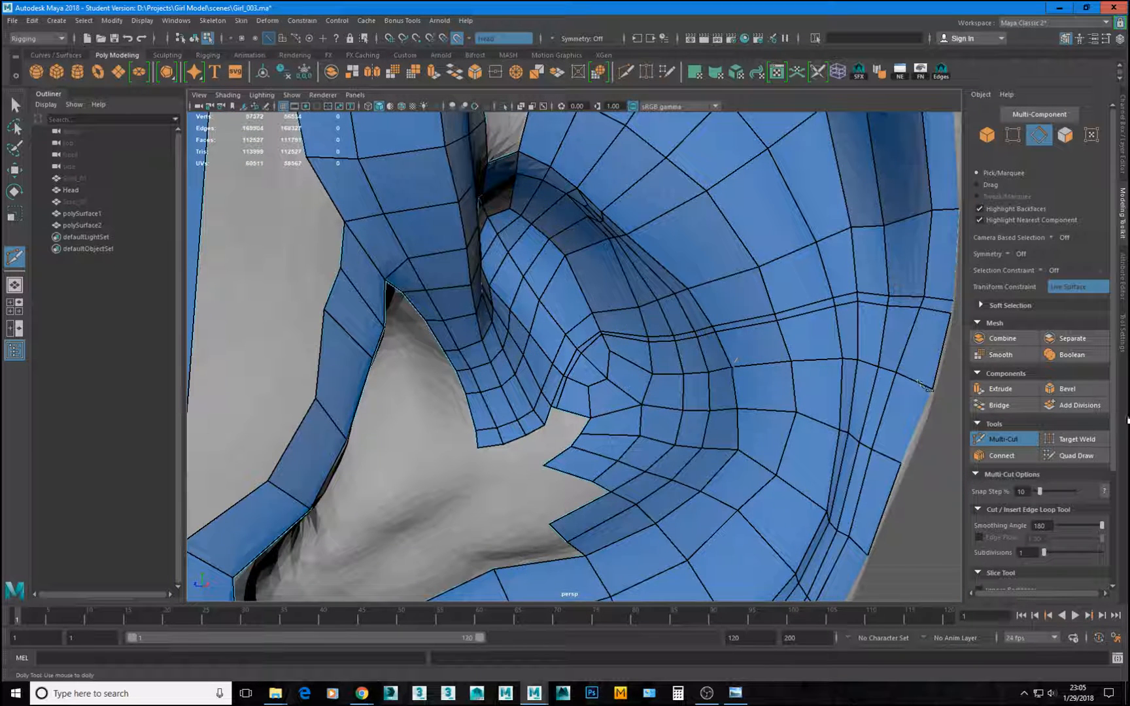
left_click(1077, 455)
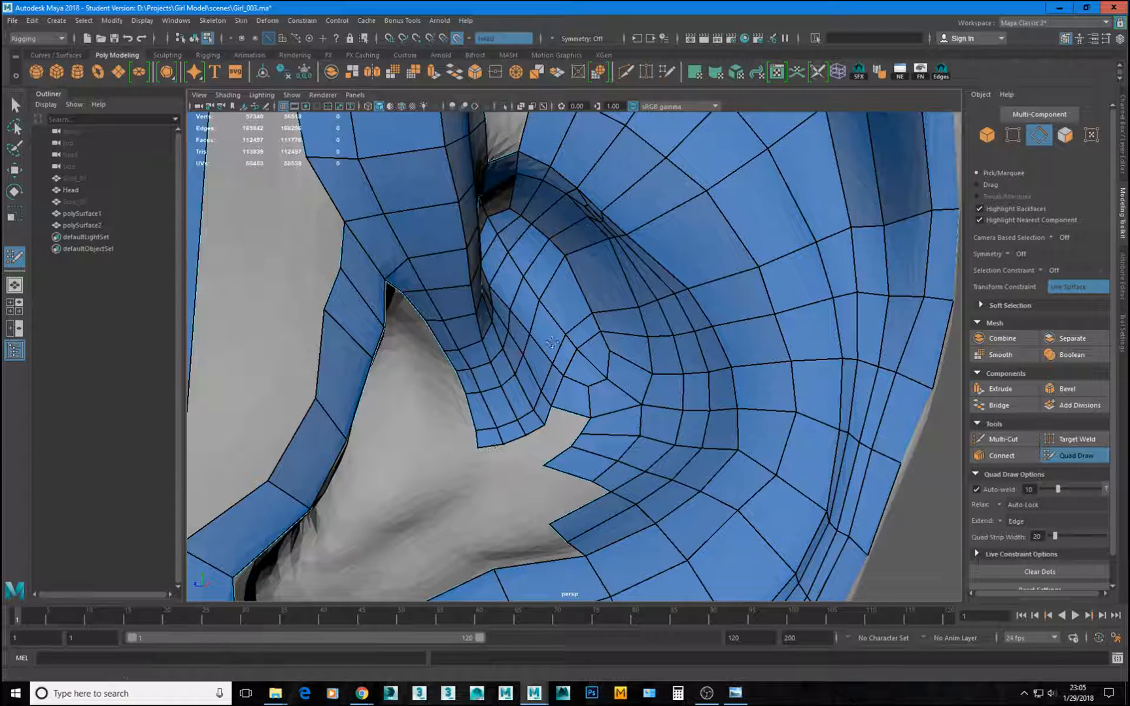
Examine the quad flow over the whole ear and around the notched gap between fold and bowl.
left_click_drag(553, 343, 579, 321, "alt")
right_click_drag(579, 322, 664, 280, "alt")
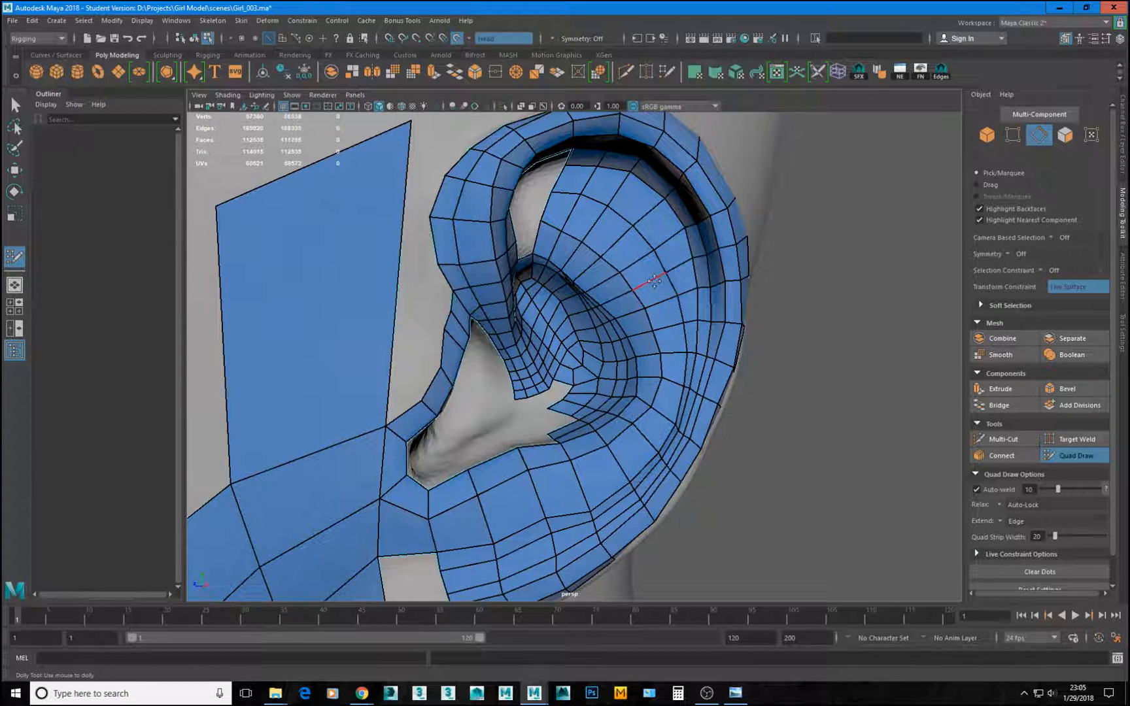
mouse_move(667, 275)
left_mouse_down("alt")
mouse_move(517, 288)
mouse_move(647, 281)
left_mouse_up("alt")
left_click_drag(598, 380, 607, 396, "alt")
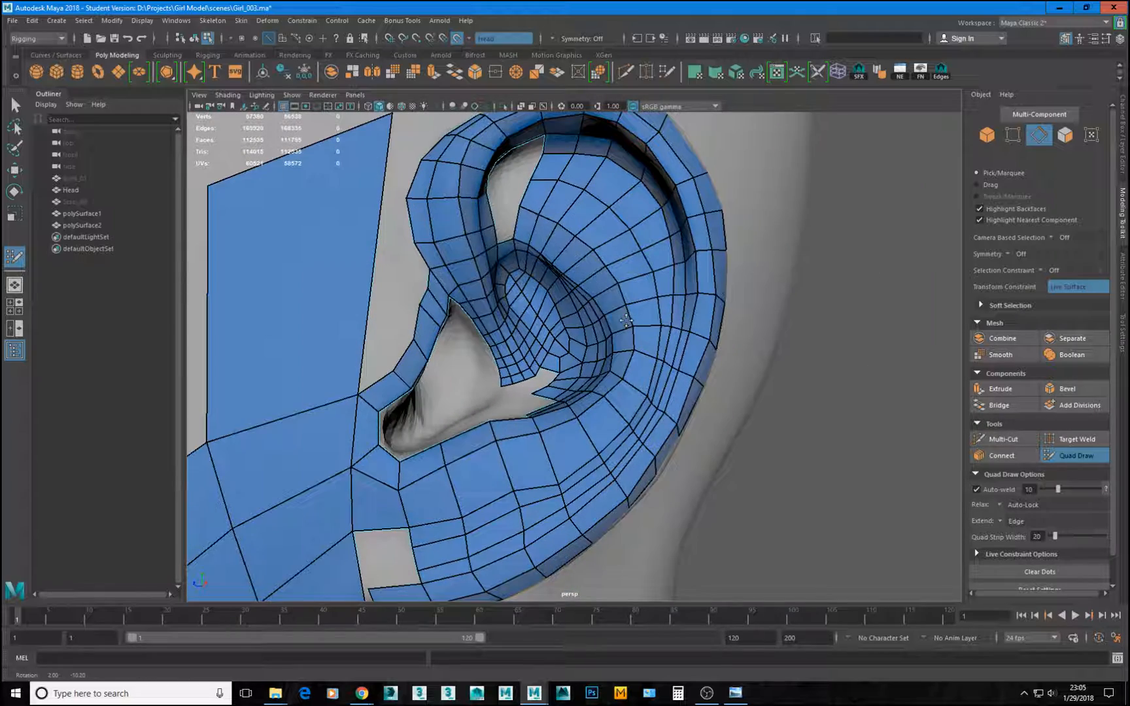
middle_click_drag(595, 407, 630, 359, "alt")
right_click_drag(437, 403, 593, 392, "alt")
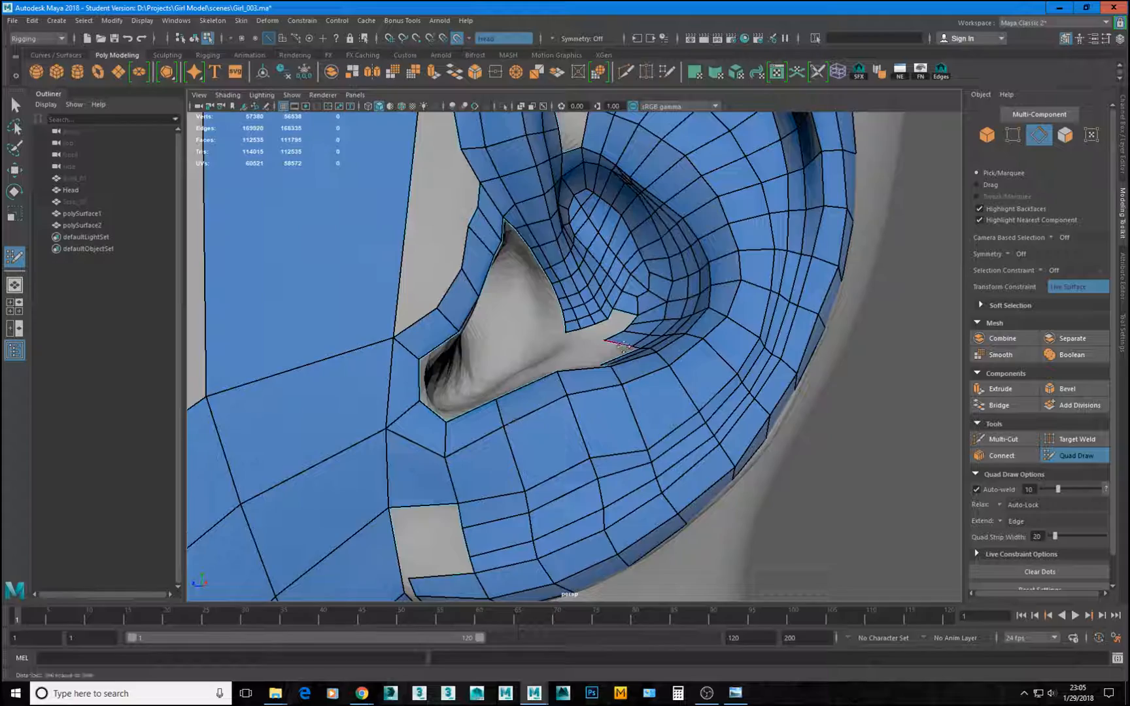
right_click_drag(618, 347, 749, 340, "alt")
left_click_drag(749, 341, 738, 392, "alt")
left_click_drag(856, 393, 731, 467, "alt")
right_click_drag(615, 463, 692, 464, "alt")
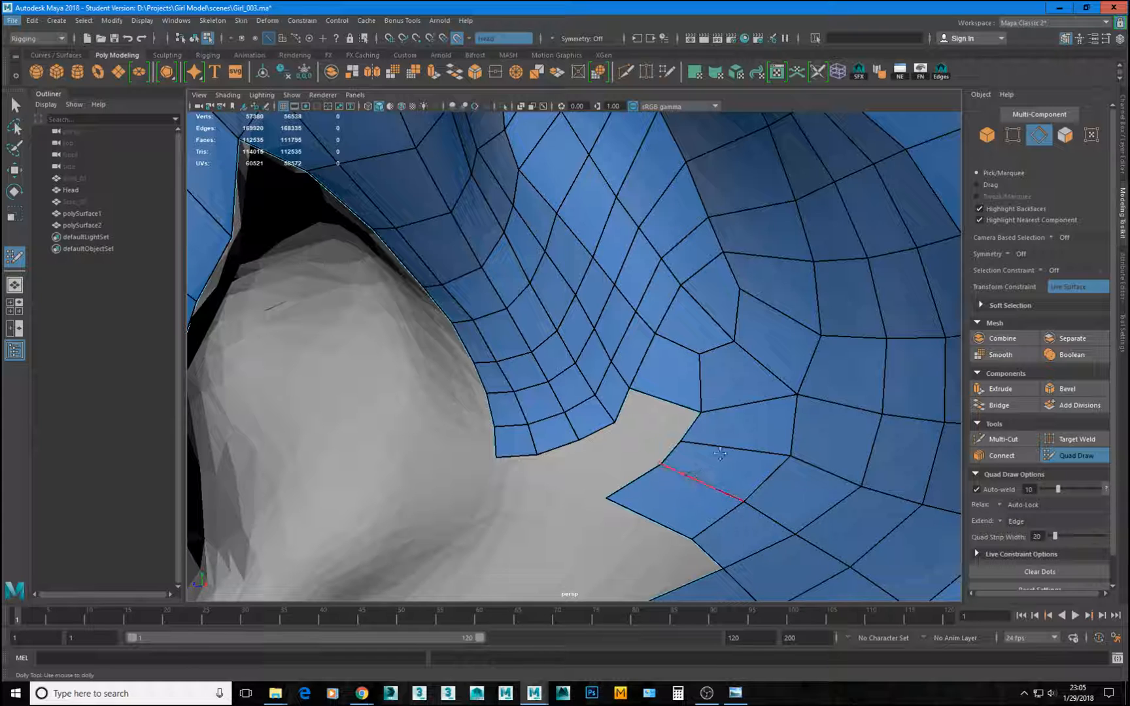
Reposition the border vertices at the gap's inner corner with Quad Draw and even out the bowl-side border below it.
left_click_drag(705, 410, 701, 400)
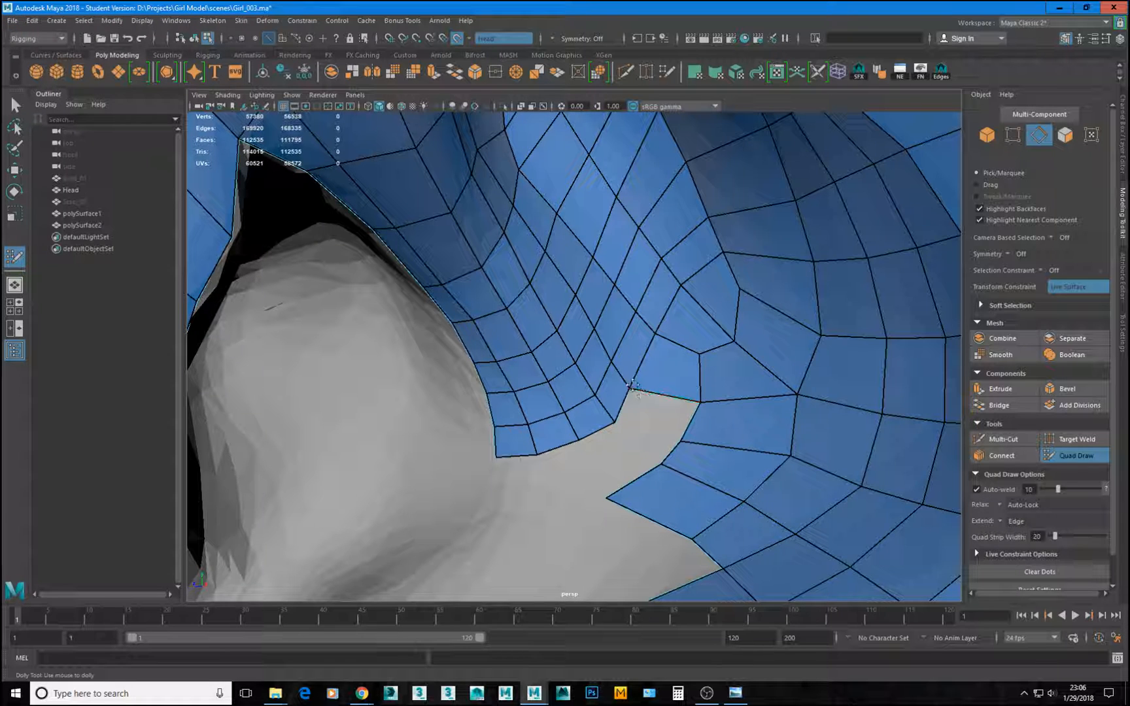
left_click_drag(631, 386, 614, 359)
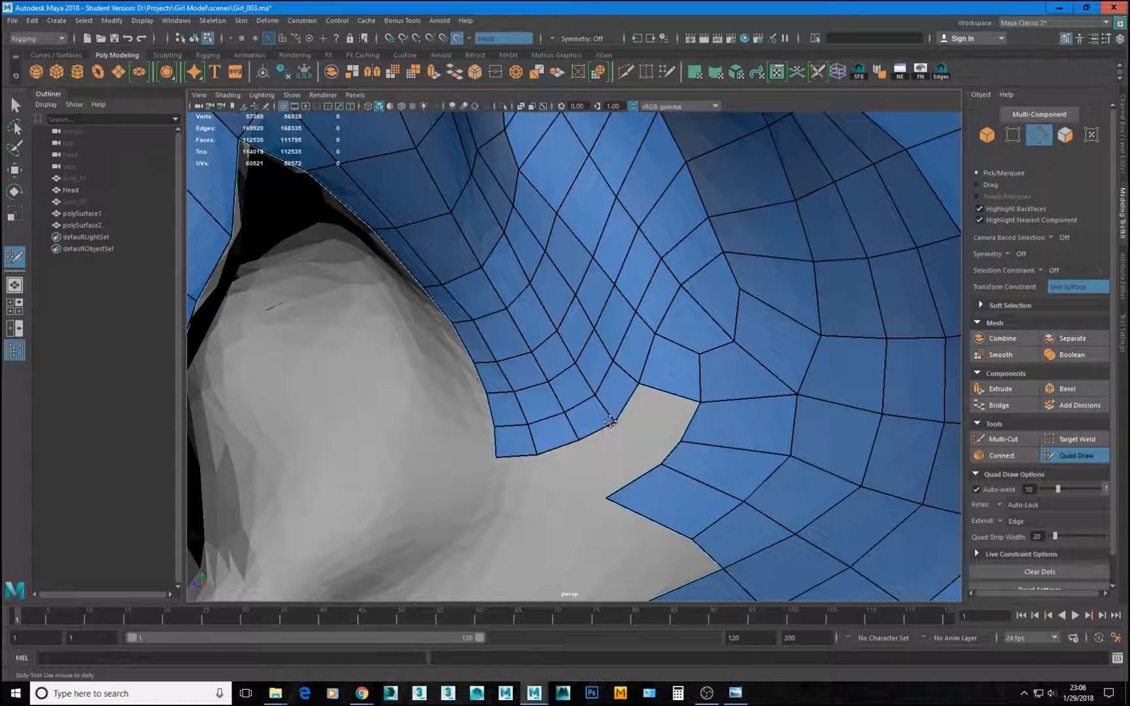
right_click_drag(733, 471, 684, 406, "alt")
mouse_move(680, 406)
left_mouse_down("alt")
mouse_move(599, 371)
mouse_move(601, 434)
left_mouse_up("alt")
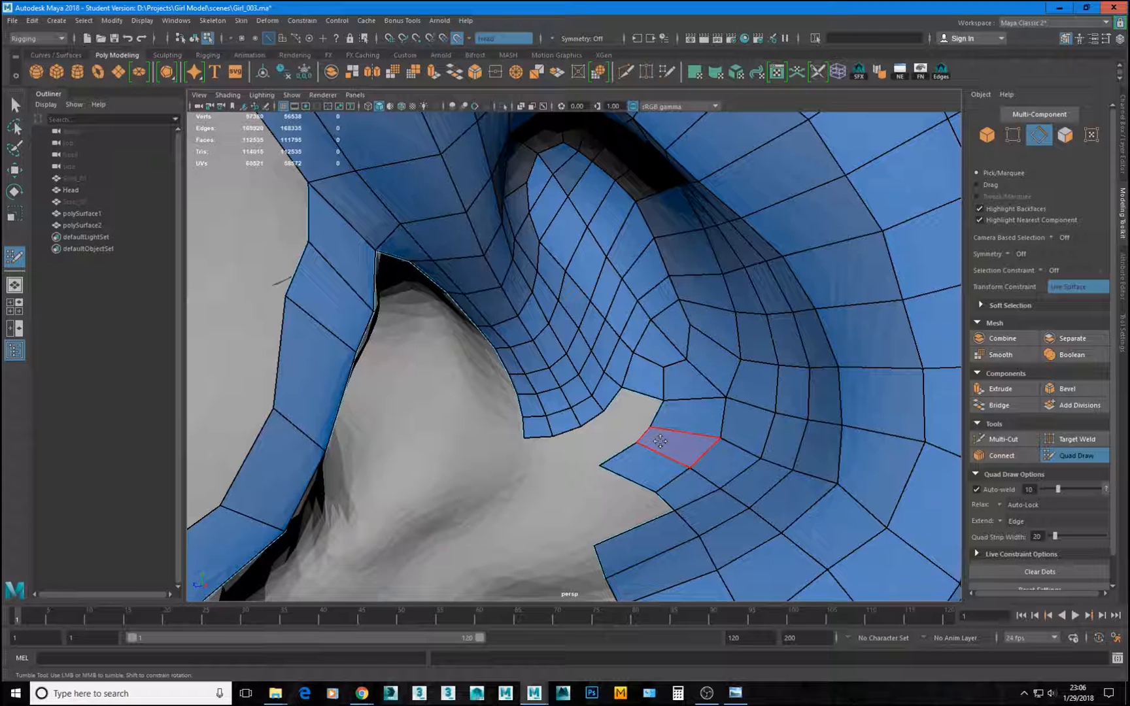
left_click(683, 417, "shift")
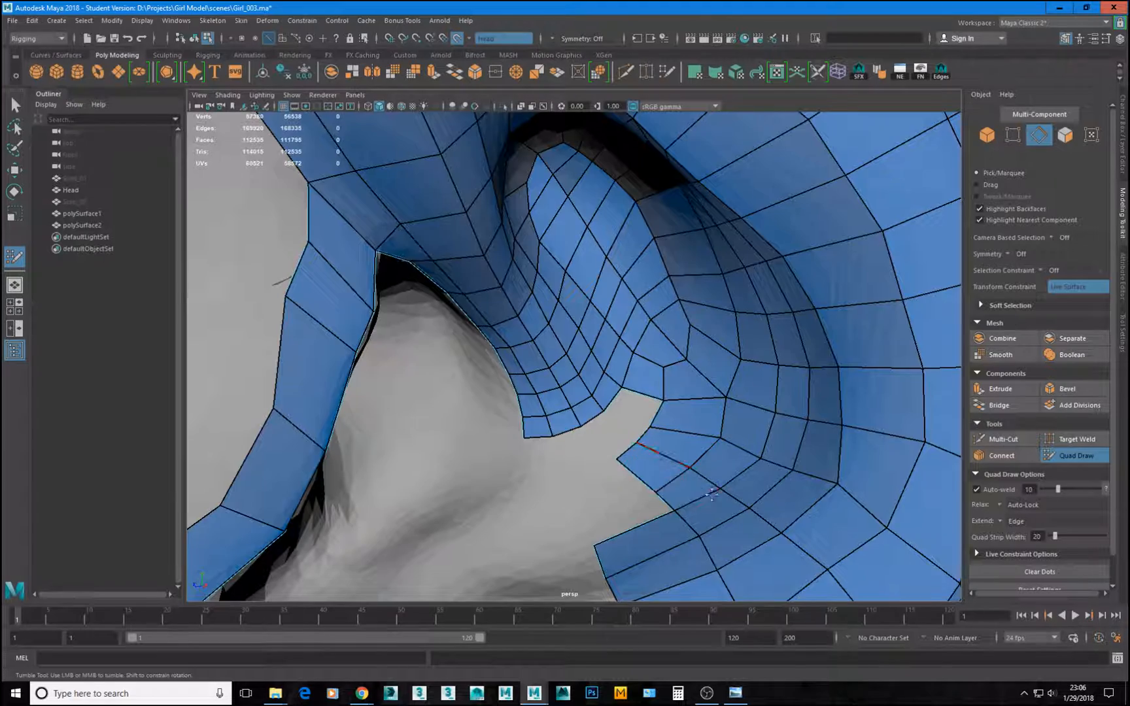
Shift the gap's bowl-side edge away from the fold and extend the edge below it upward into a quad filling the inner corner.
scroll(648, 462, "down", 2)
scroll(648, 462, "up", 5)
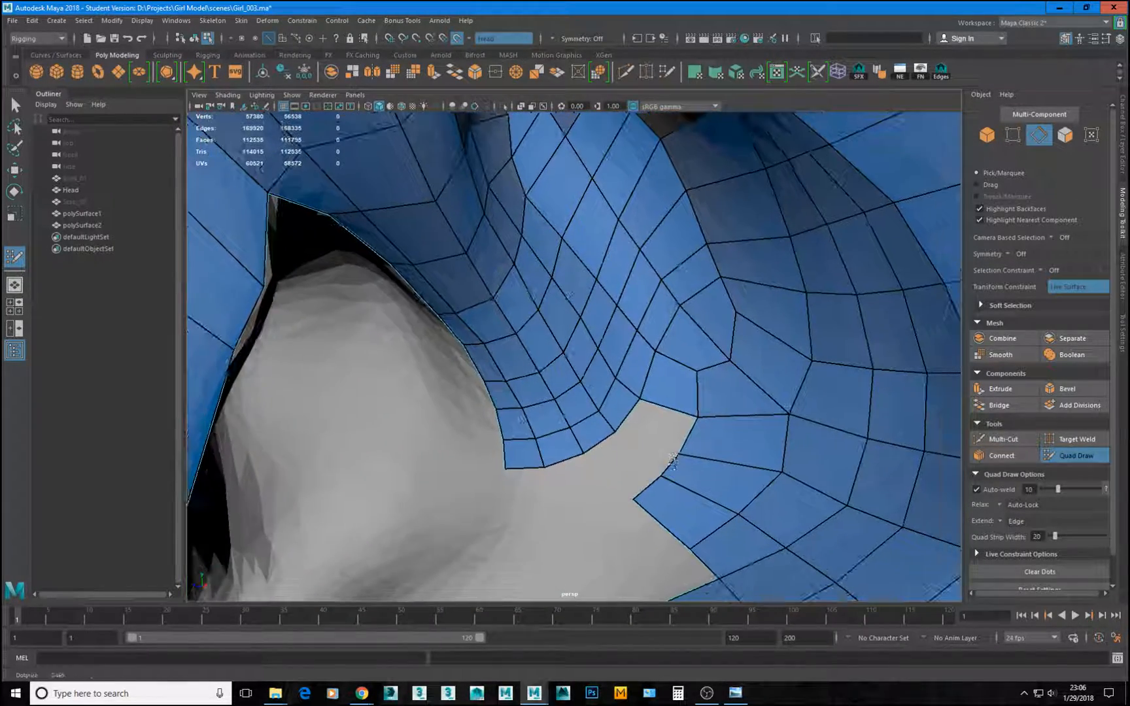
scroll(702, 450, "up", 3)
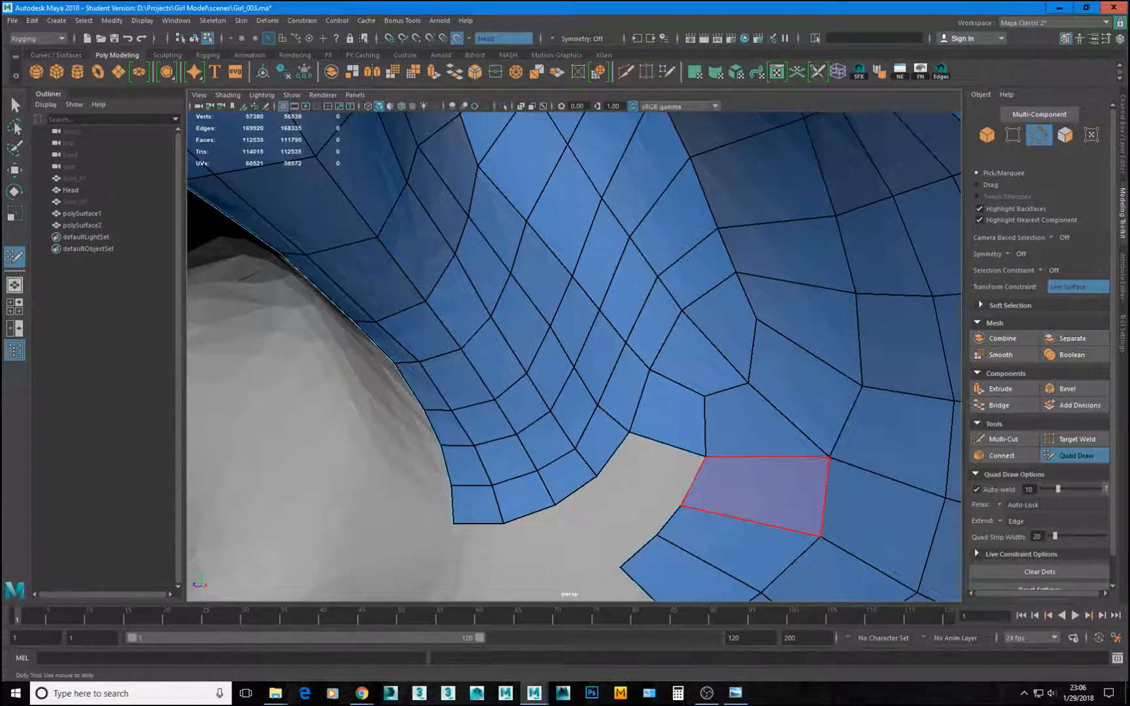
left_click_drag(693, 488, 722, 493)
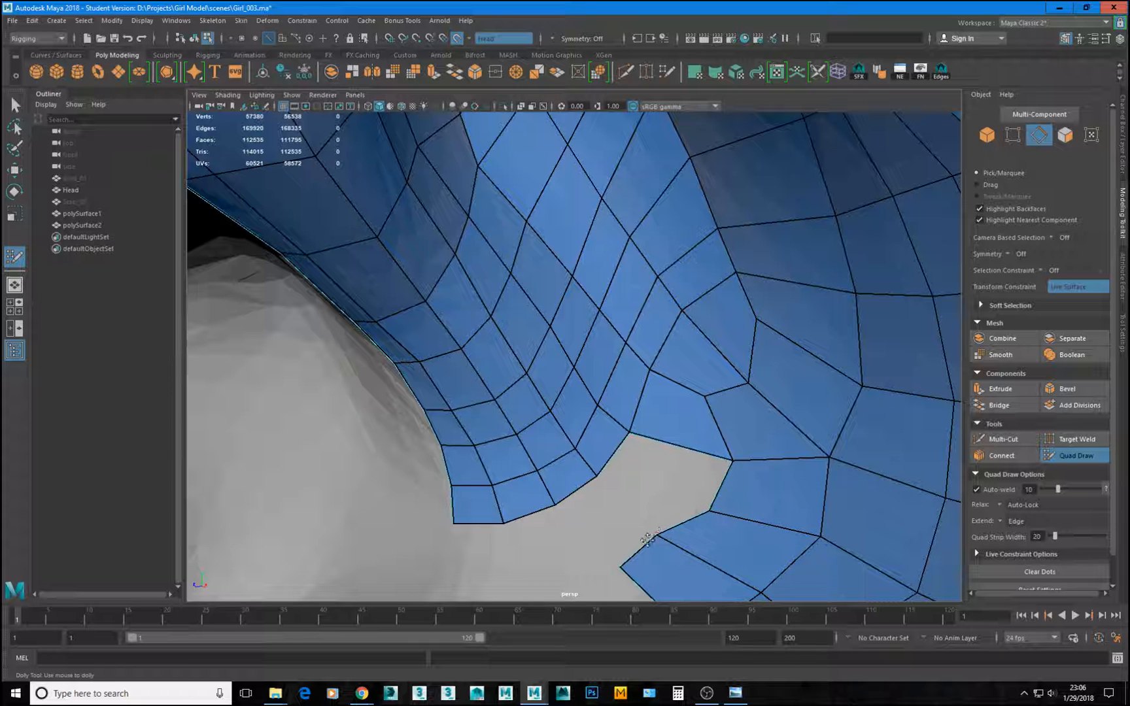
left_click_drag(648, 538, 643, 525)
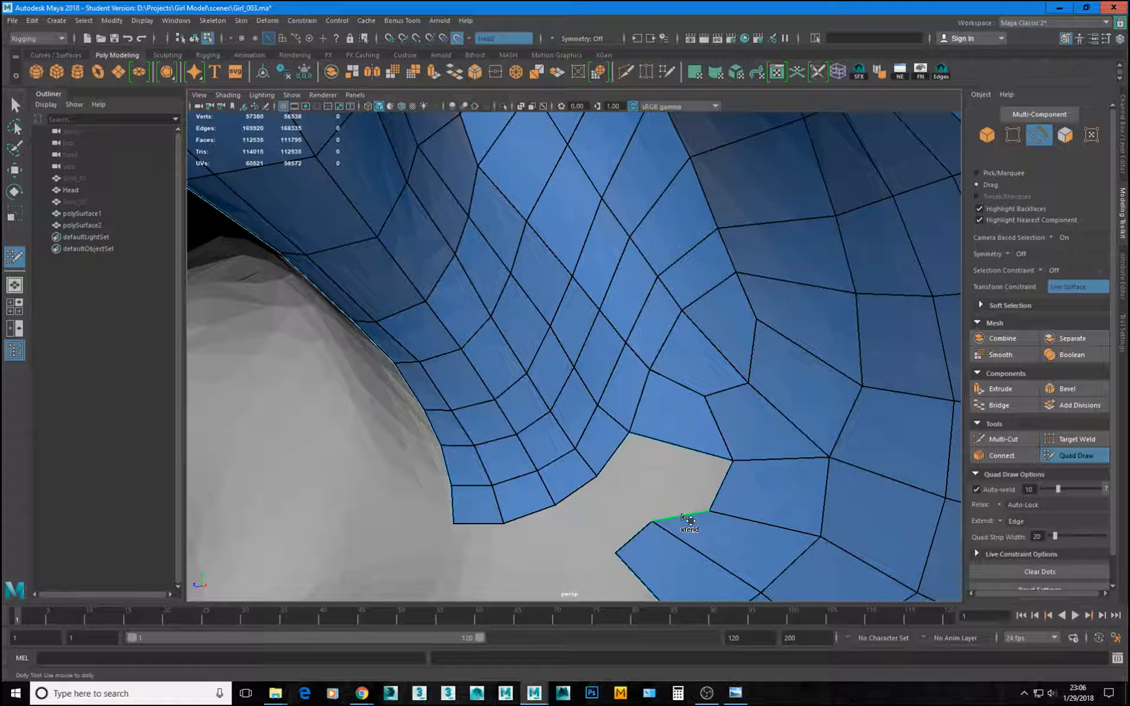
mouse_move(691, 522)
left_mouse_down()
mouse_move(681, 459)
mouse_move(697, 467)
mouse_move(694, 452)
left_mouse_up()
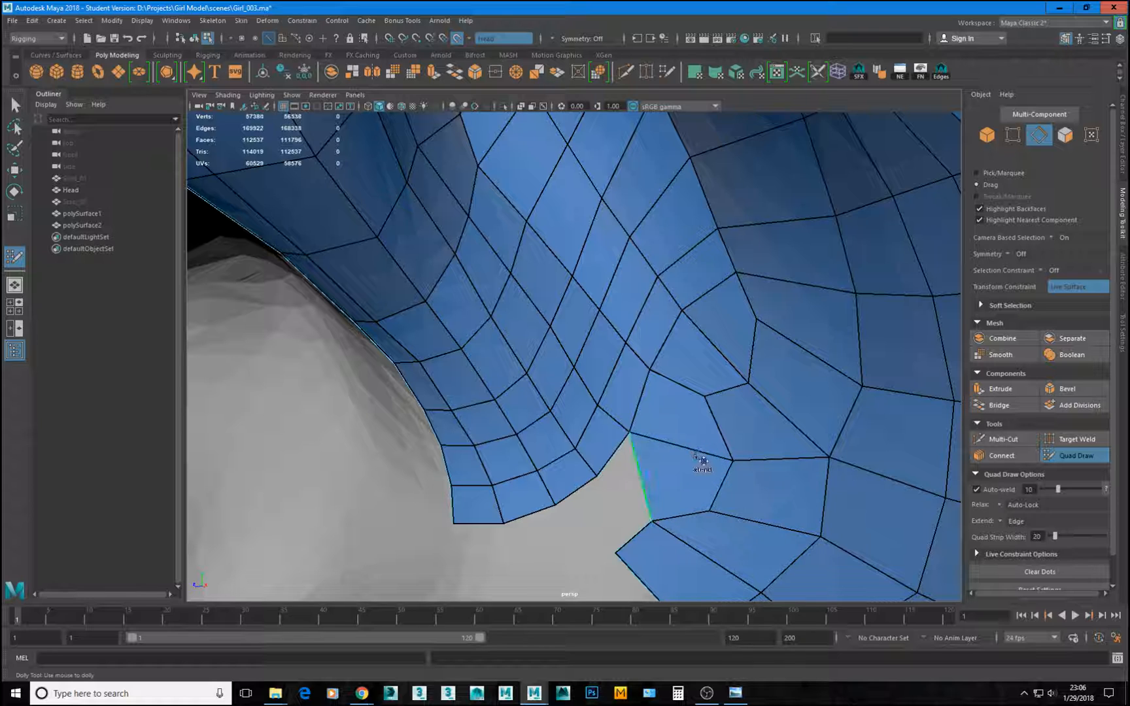
Nudge the new quad's inner vertex toward the gap and adjust the facing corner vertices of fold and bowl.
right_click_drag(764, 511, 658, 472, "alt")
middle_click_drag(658, 473, 667, 475, "alt")
right_click_drag(668, 418, 789, 497, "alt")
left_click_drag(666, 403, 656, 405)
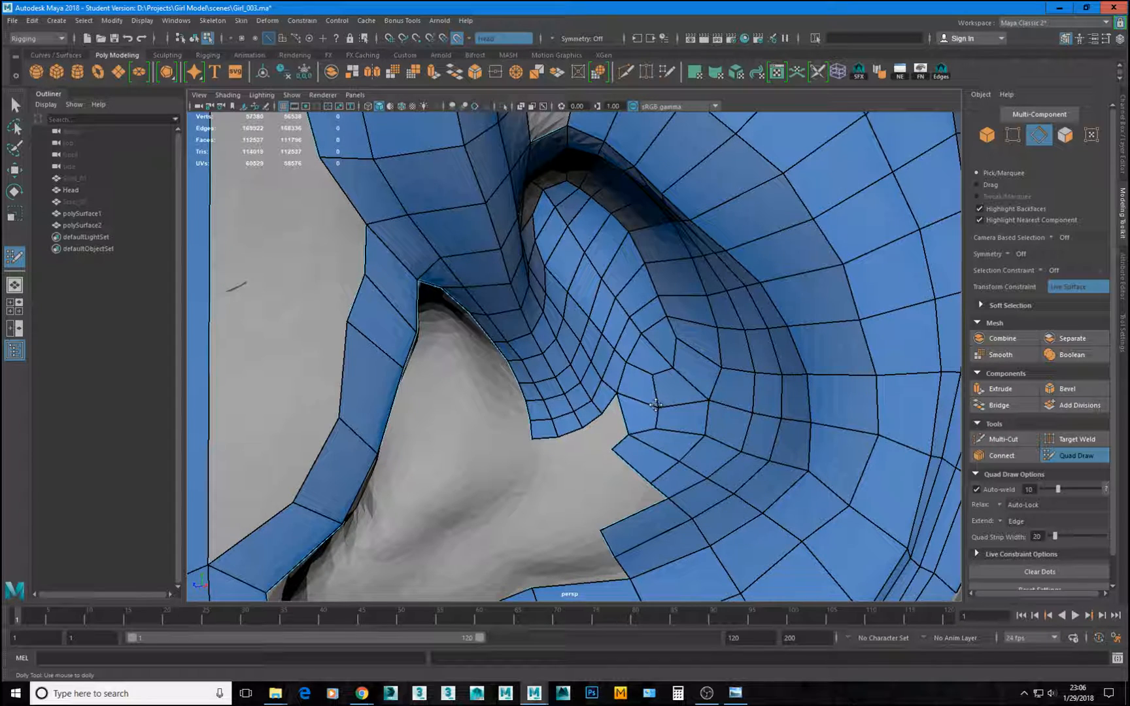
right_click_drag(654, 432, 692, 477, "alt")
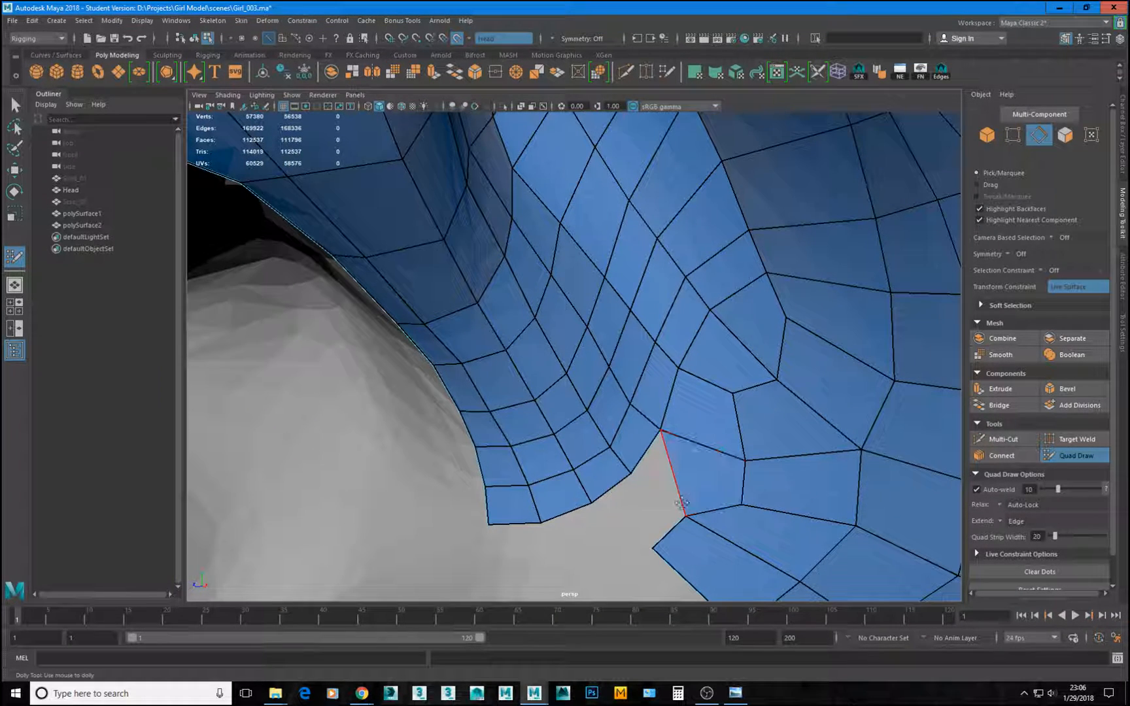
left_click_drag(626, 473, 622, 479)
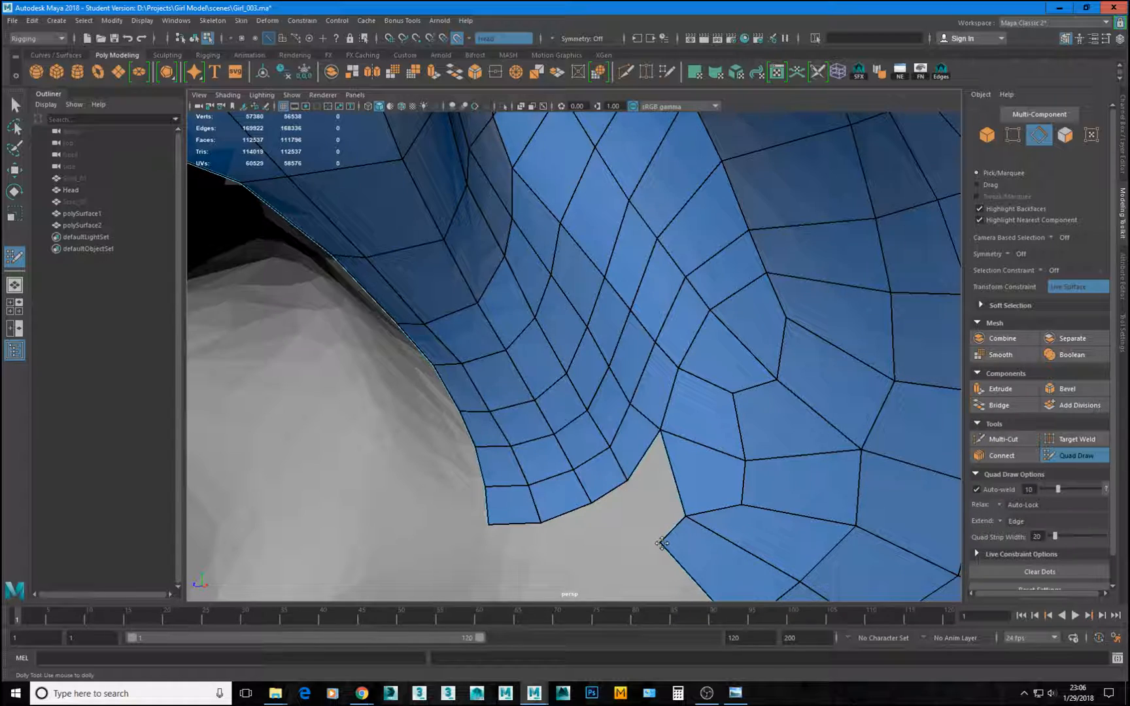
Even out the vertex above the filled corner and extend the gap's border edge into a quad joining the fold to the bowl.
right_click_drag(655, 549, 620, 487, "alt")
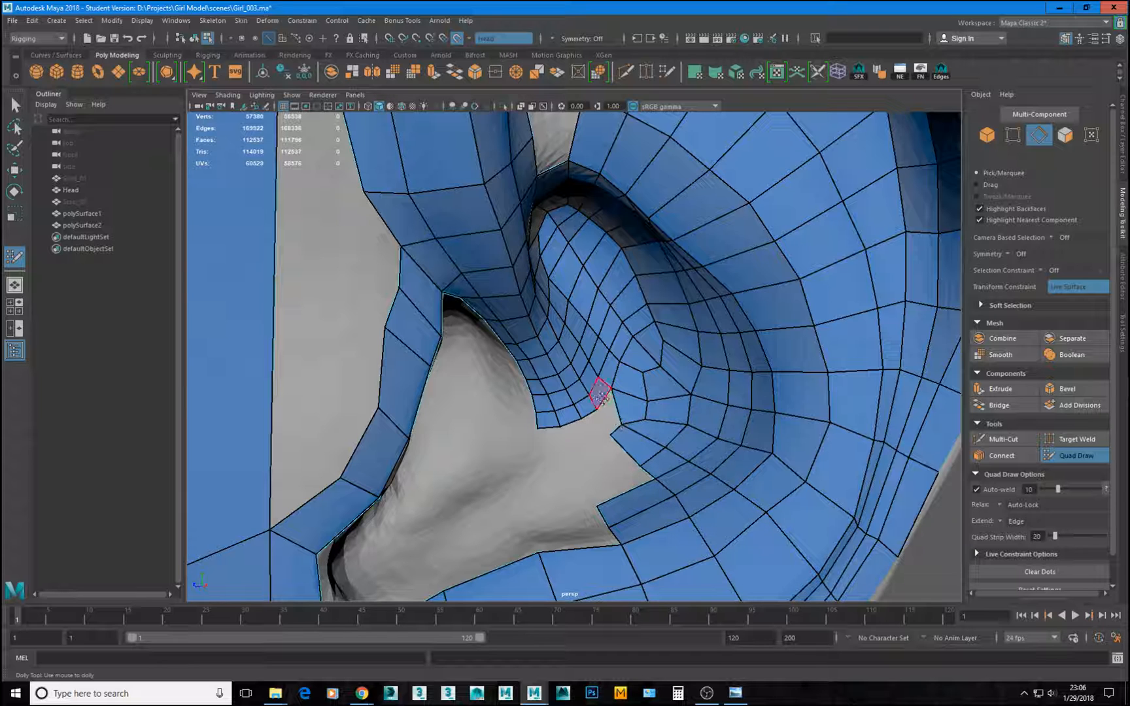
right_click_drag(600, 396, 661, 435, "alt")
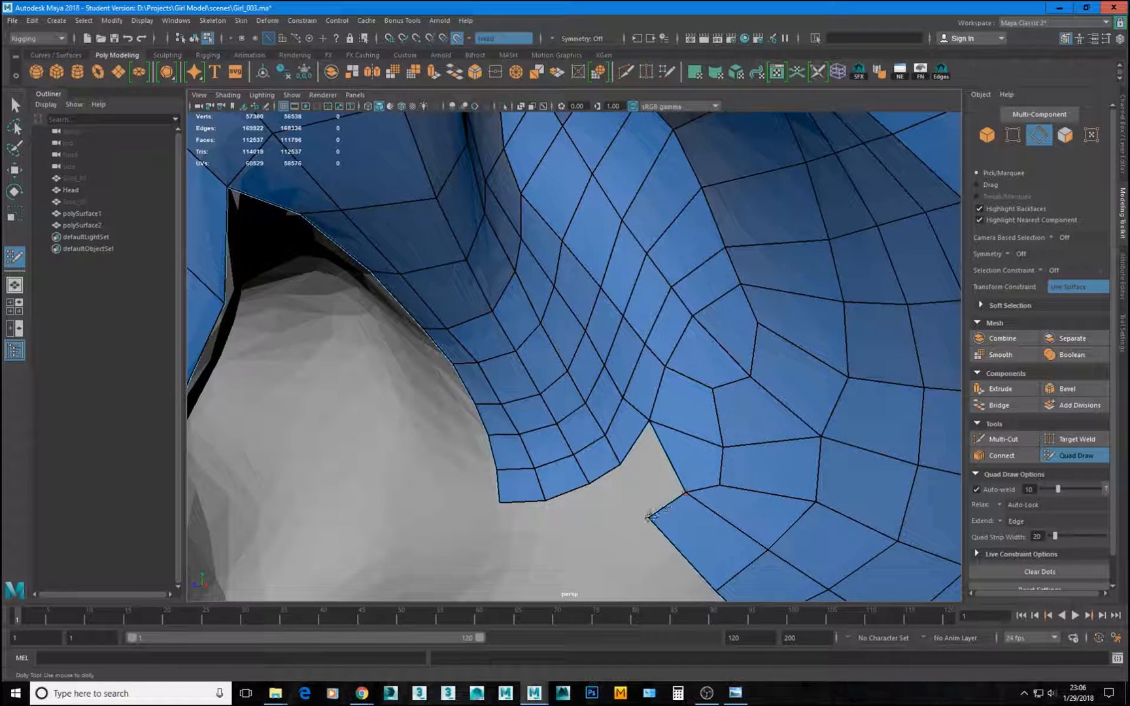
right_click_drag(649, 516, 671, 458, "alt")
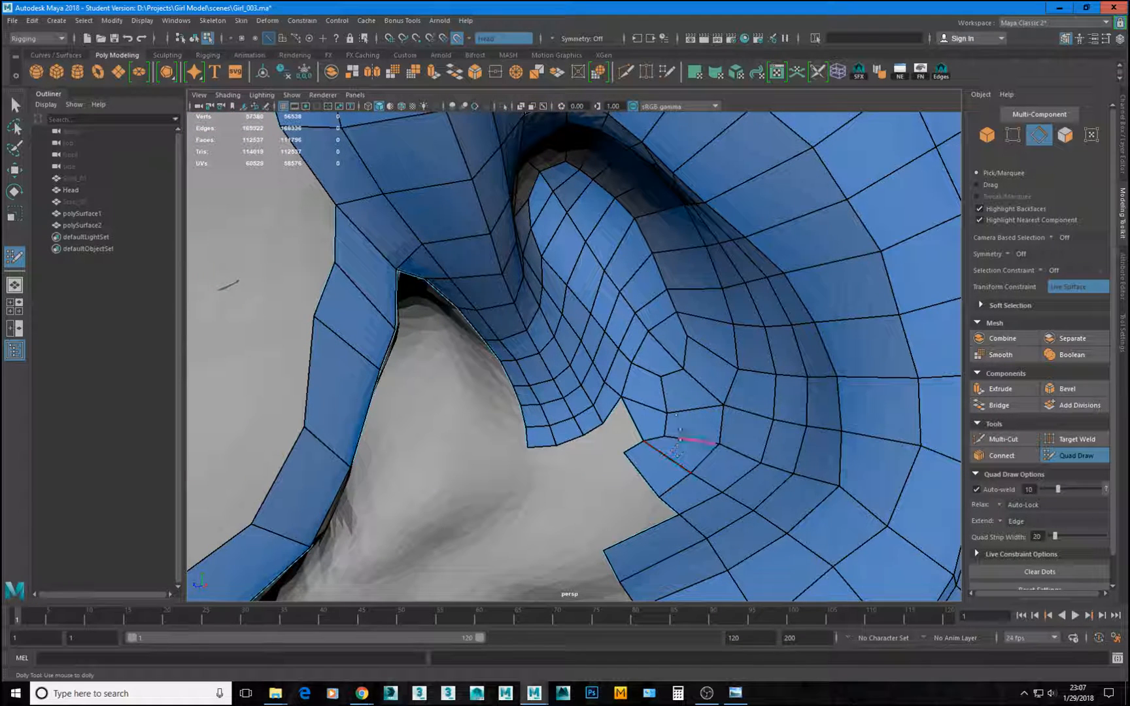
left_click_drag(667, 410, 655, 410)
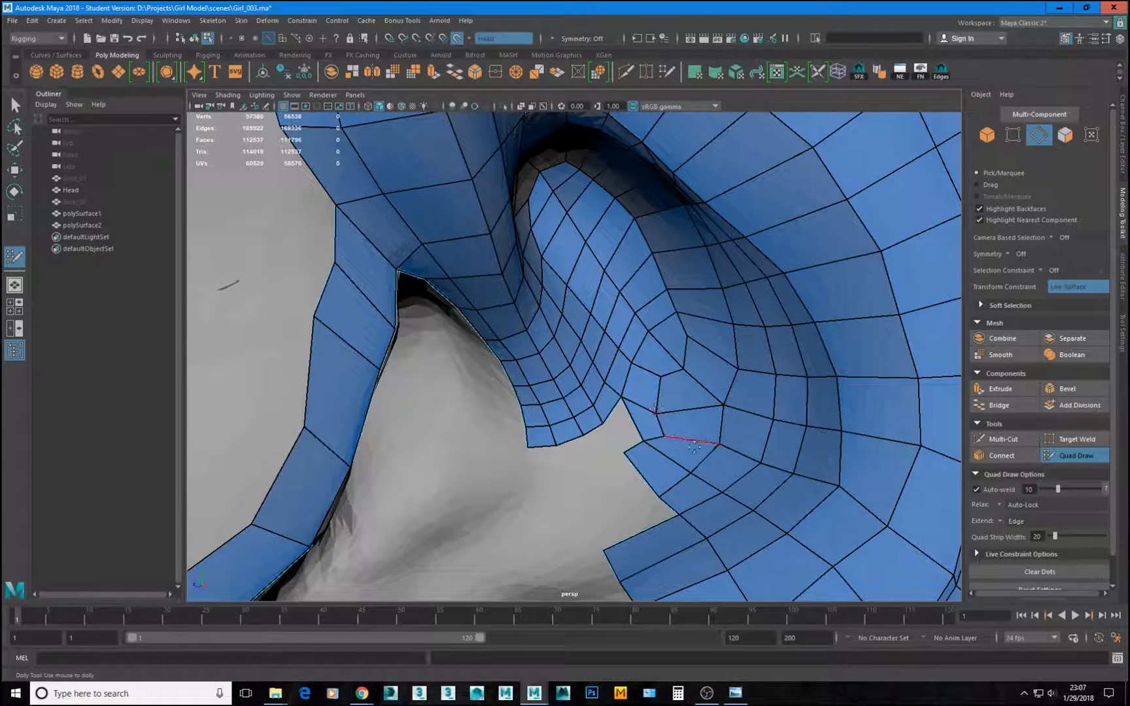
right_click_drag(695, 447, 675, 472, "alt")
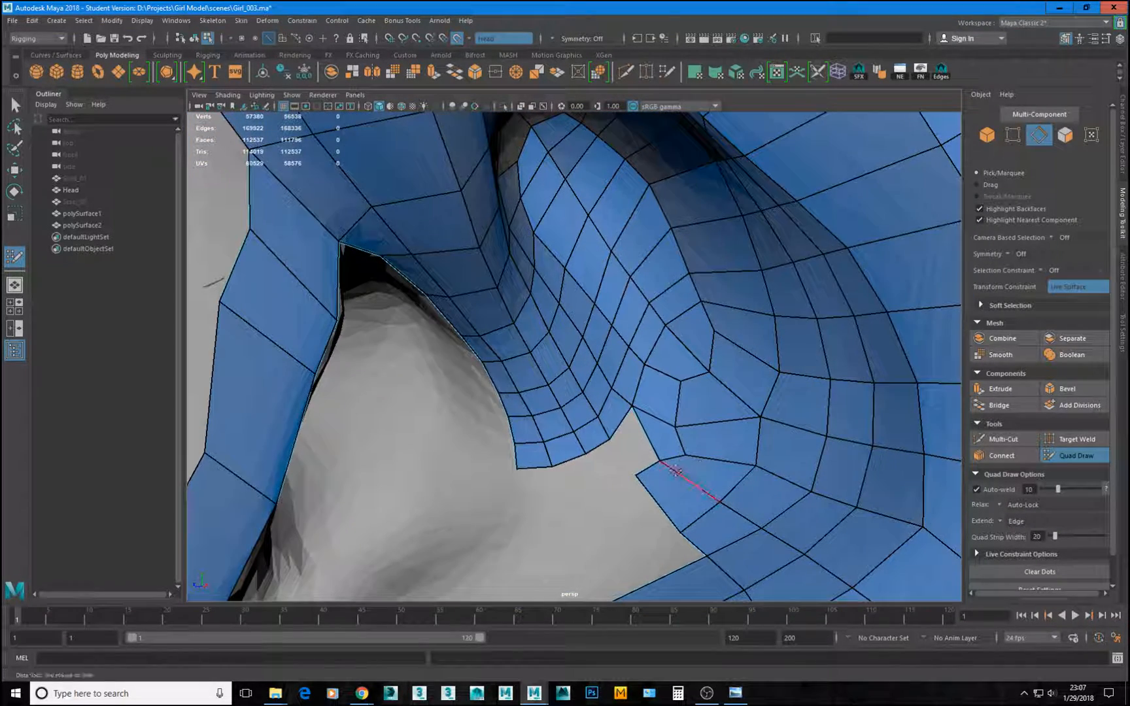
left_click_drag(638, 451, 619, 425)
Extend a column of quads from the fold's front border edge into the open gap with Quad Draw.
right_click_drag(699, 473, 653, 461, "alt")
mouse_move(653, 461)
left_mouse_down("alt")
mouse_move(680, 458)
mouse_move(658, 468)
left_mouse_up("alt")
right_click_drag(657, 468, 590, 413, "alt")
left_click_drag(590, 413, 578, 421, "alt")
right_click_drag(578, 421, 571, 376, "alt")
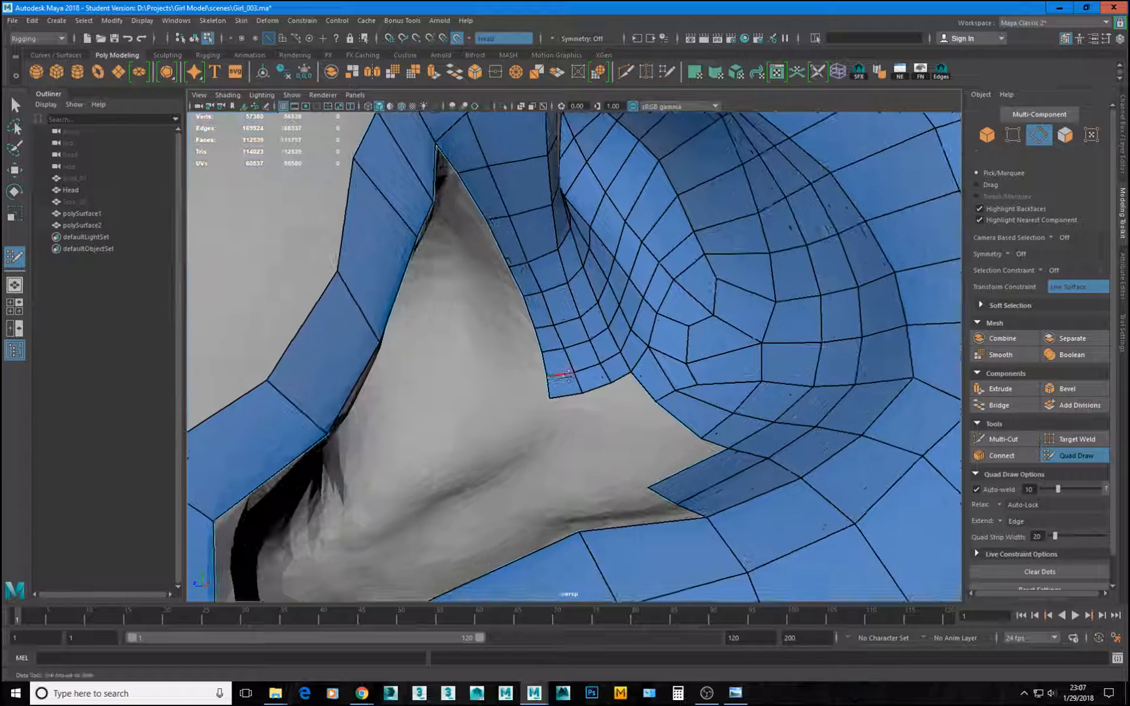
middle_click_drag(570, 376, 581, 386, "alt")
left_click_drag(595, 377, 581, 331, "alt")
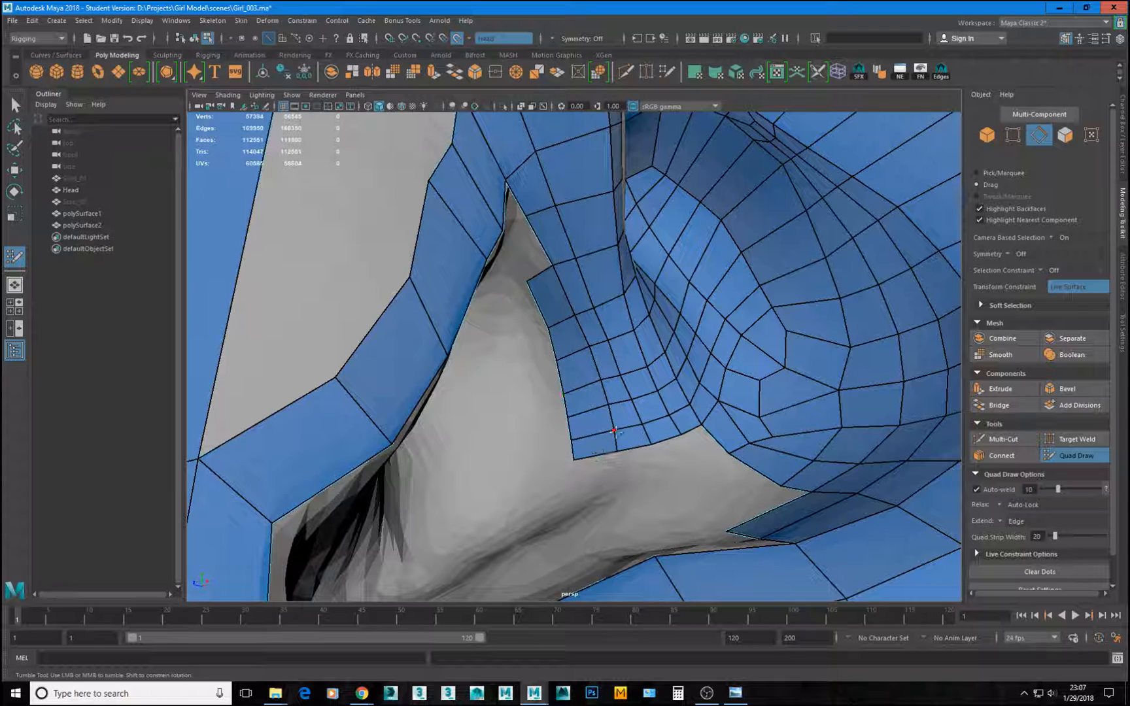
mouse_move(636, 429)
left_mouse_down("alt")
mouse_move(650, 426)
mouse_move(624, 415)
mouse_move(635, 419)
left_mouse_up("alt")
Extend three quads inward from the border edges around the front lower corner of the ear opening with Quad Draw.
middle_click_drag(627, 196, 629, 391, "alt")
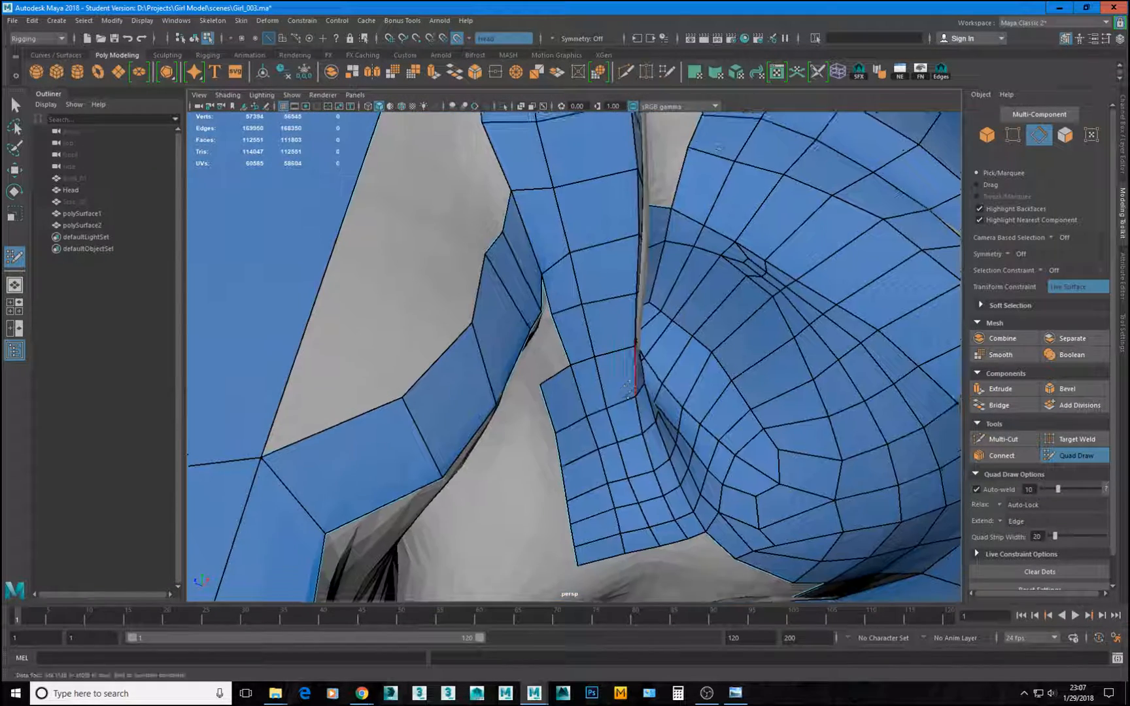
right_click_drag(629, 389, 597, 174, "alt")
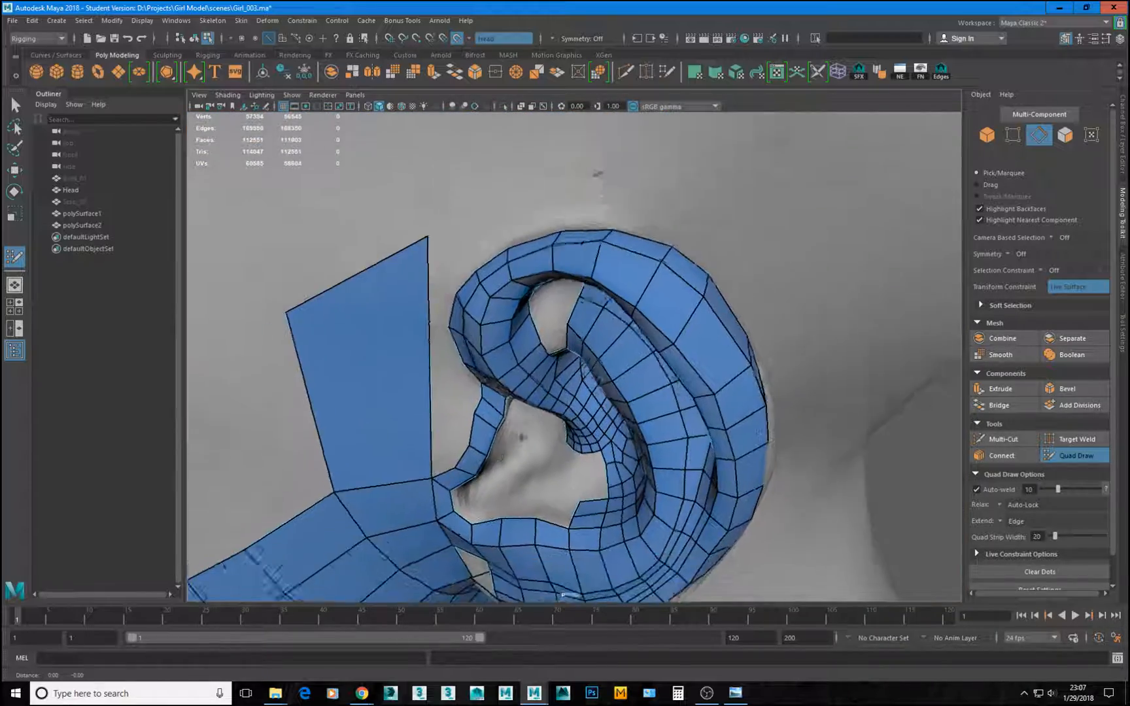
left_click_drag(597, 173, 631, 178, "alt")
right_click_drag(525, 454, 497, 409, "alt")
middle_click_drag(497, 409, 556, 478, "alt")
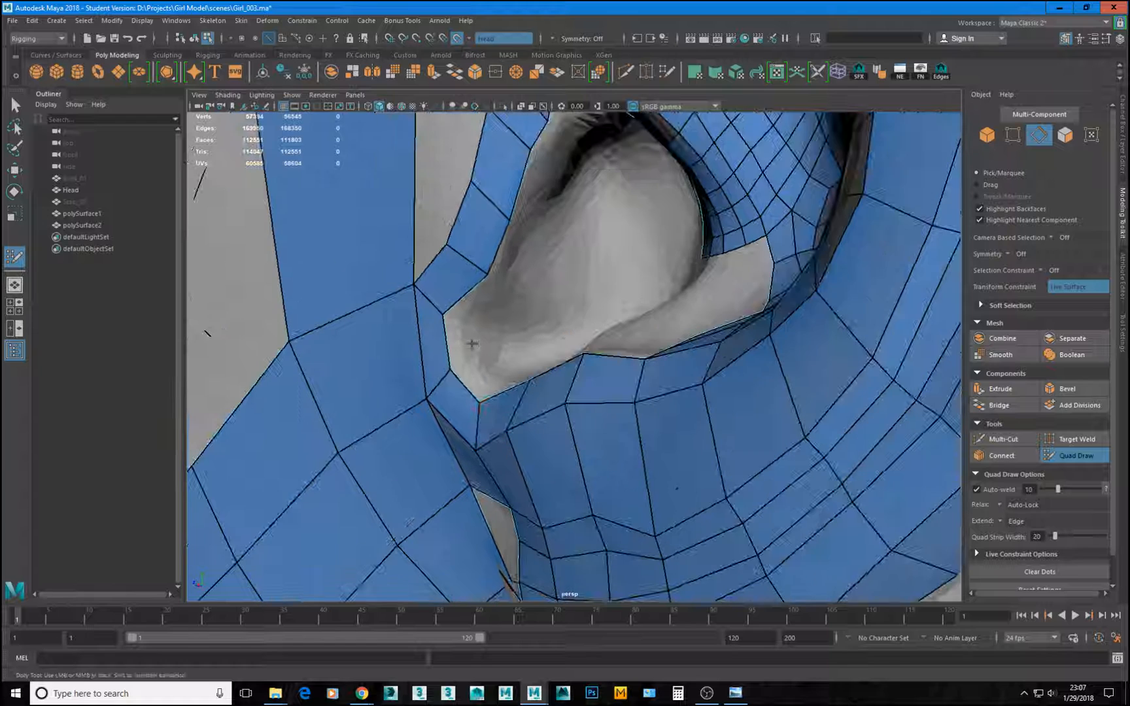
left_click(471, 390, "shift")
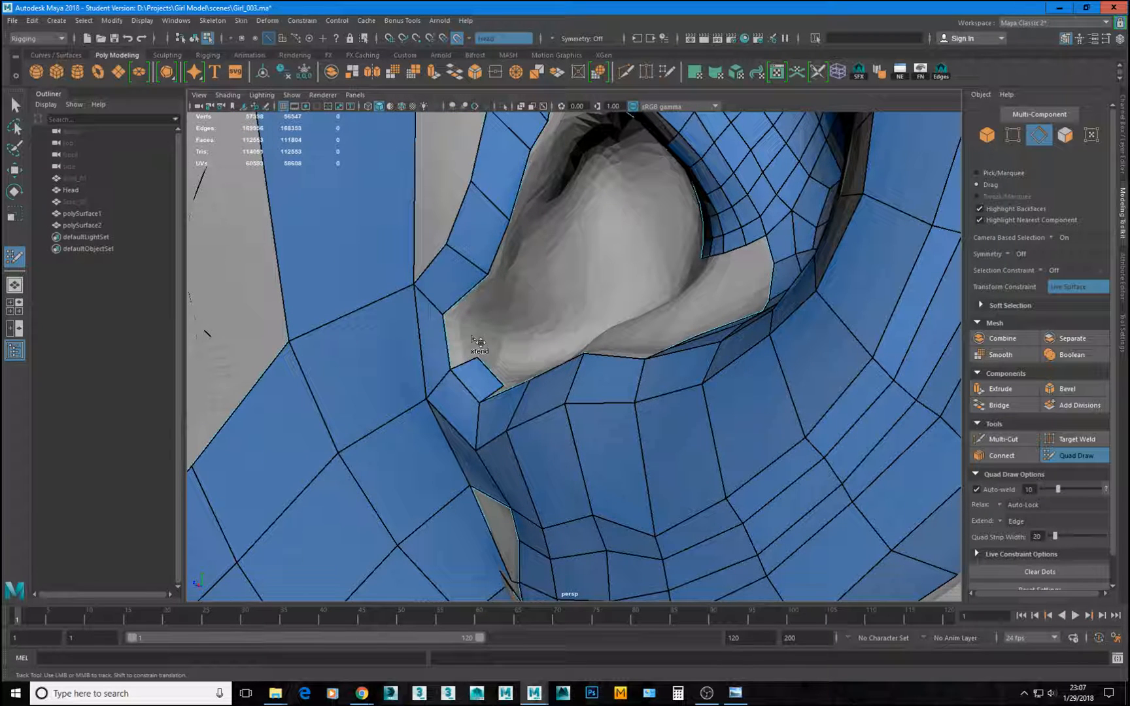
left_click(483, 350, "shift")
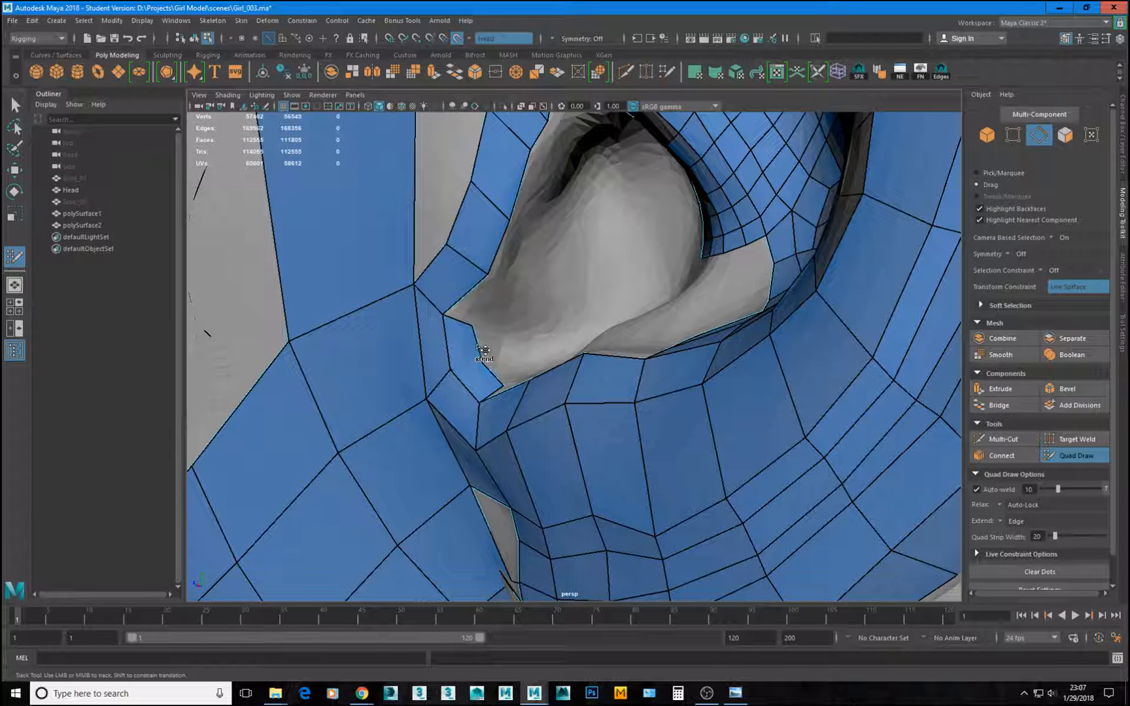
left_click(488, 311, "shift")
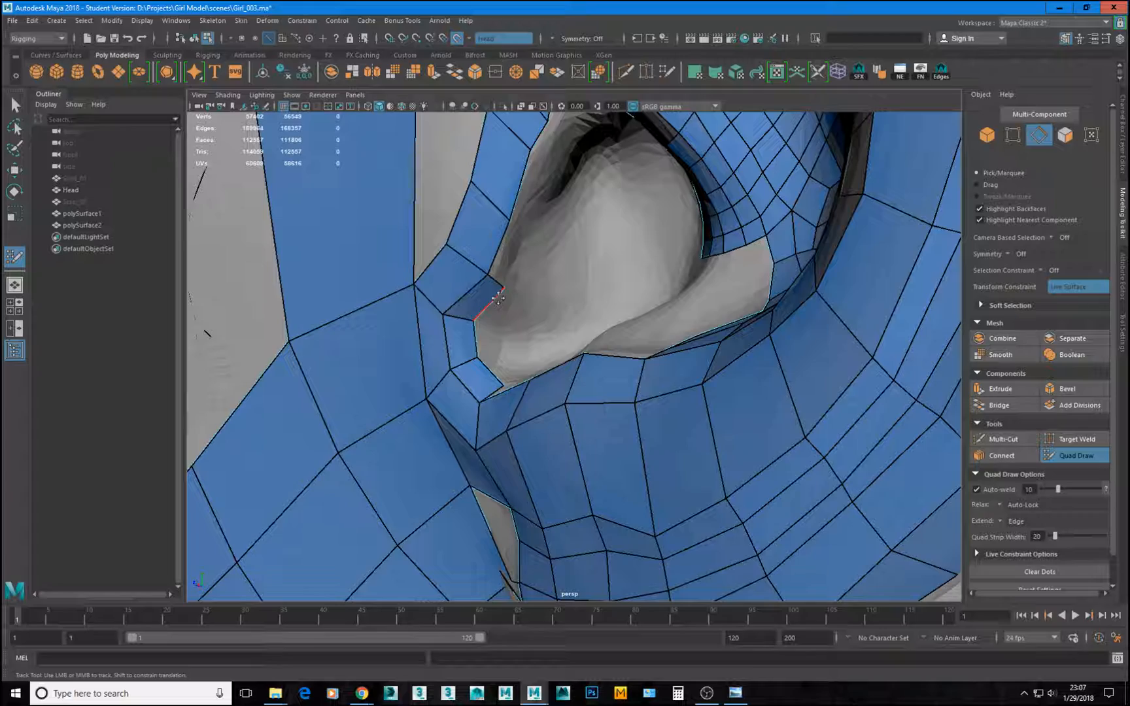
Continue the inner row of quads up the front strip's border until it joins the fold at the top of the opening.
mouse_move(557, 368)
left_mouse_down("alt")
mouse_move(600, 440)
mouse_move(539, 412)
mouse_move(620, 337)
mouse_move(536, 364)
left_mouse_up("alt")
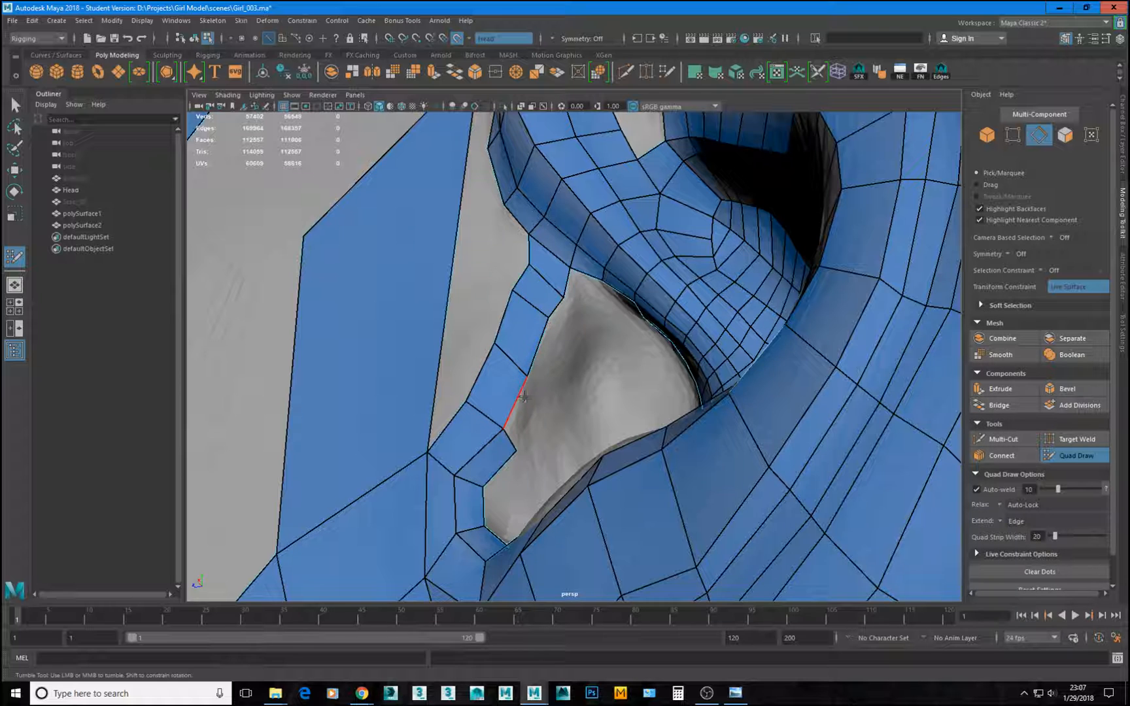
mouse_move(573, 288)
left_mouse_down()
mouse_move(601, 308)
mouse_move(640, 273)
mouse_move(574, 323)
mouse_move(588, 310)
left_mouse_up()
left_click_drag(553, 348, 516, 363, "alt")
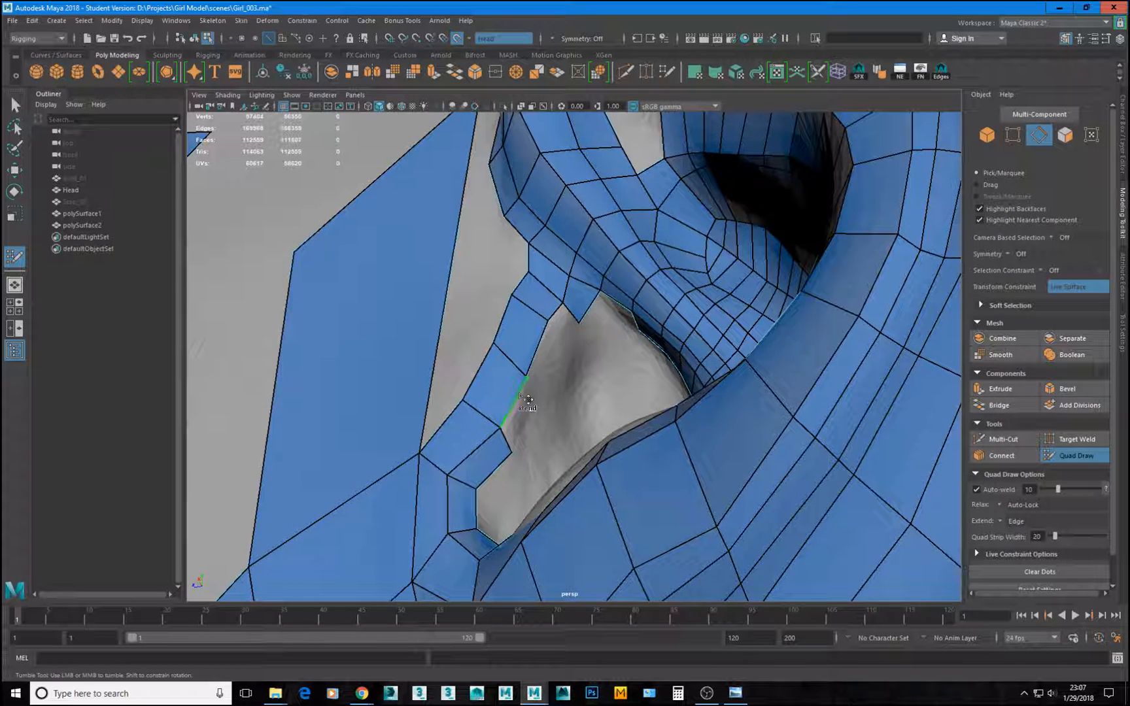
middle_click_drag(518, 403, 553, 422)
middle_click_drag(533, 424, 525, 416)
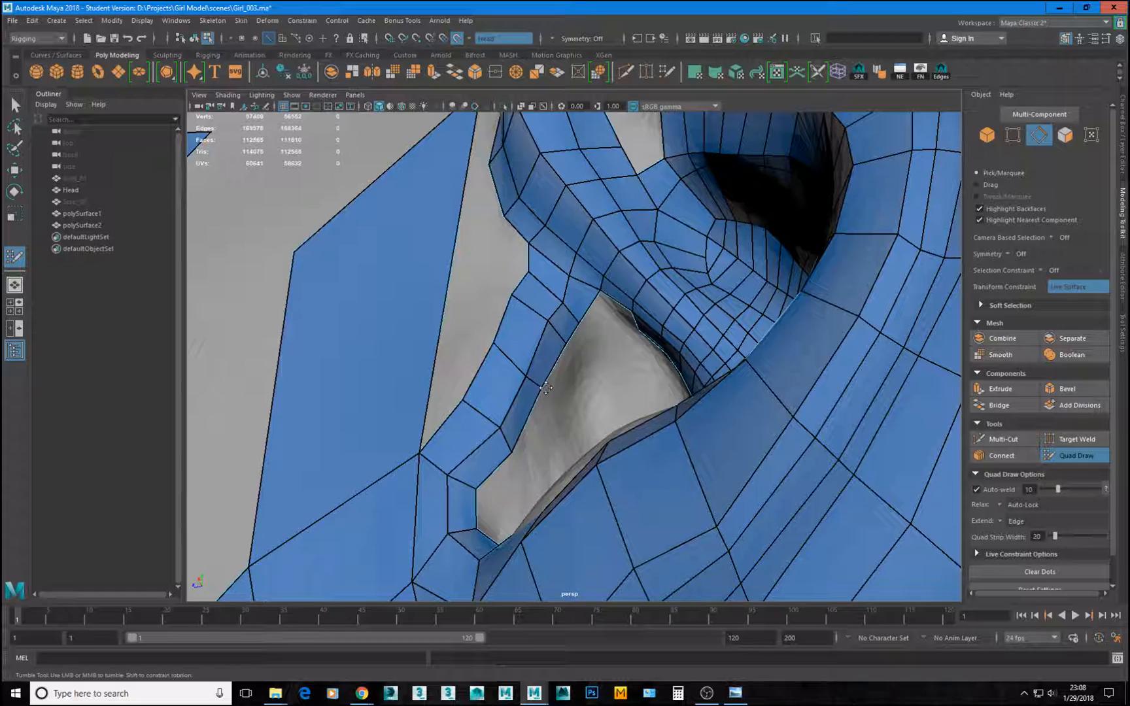
Extend a row of quads along the opening's lower border and weld its end vertex to the corner of the bowl-side quads.
left_click_drag(597, 415, 668, 333, "alt")
mouse_move(668, 333)
middle_mouse_down("alt")
mouse_move(643, 361)
mouse_move(620, 356)
middle_mouse_up("alt")
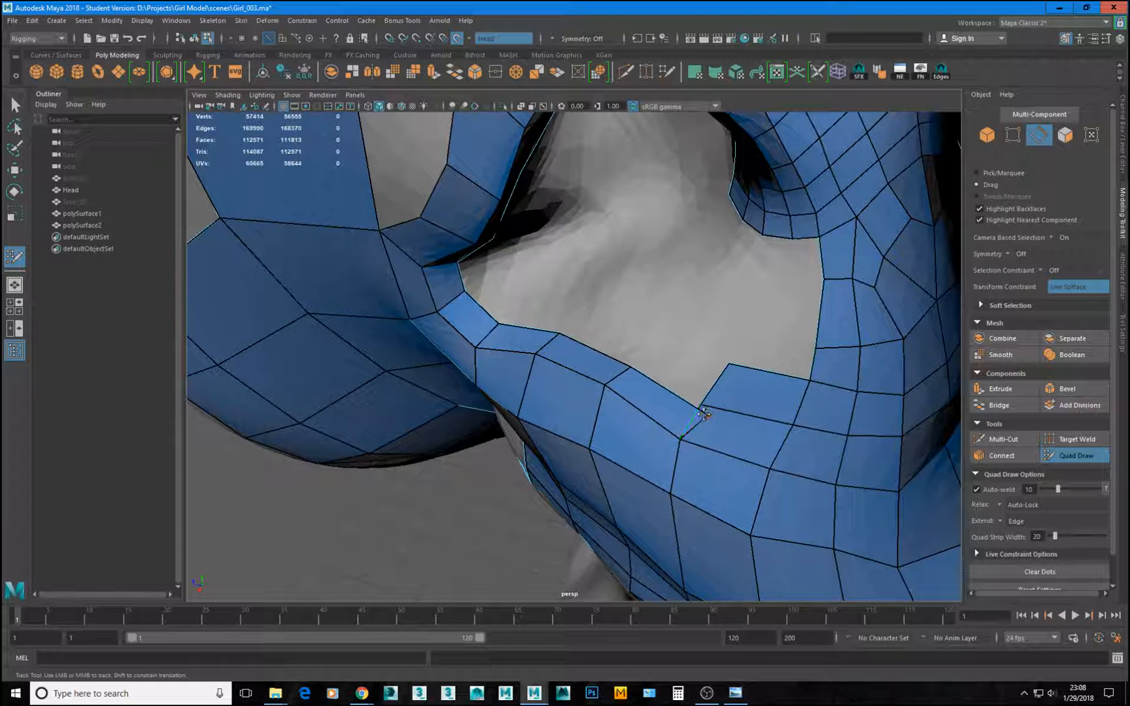
left_click_drag(707, 415, 699, 407)
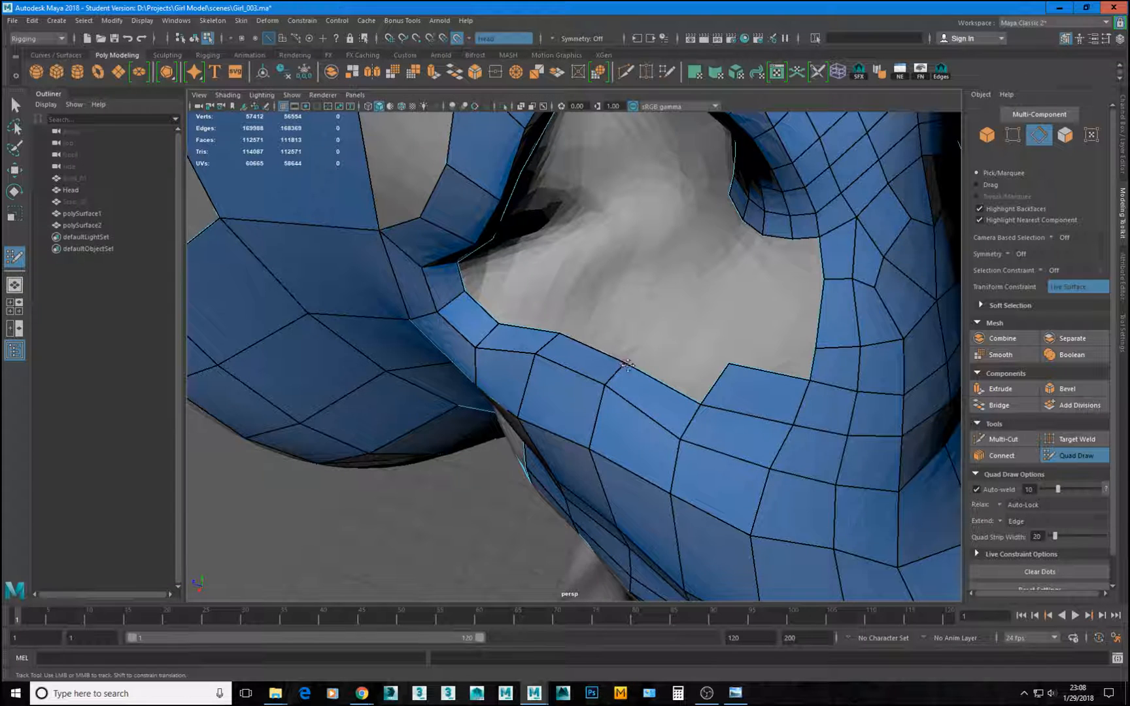
left_click_drag(592, 370, 628, 472, "alt")
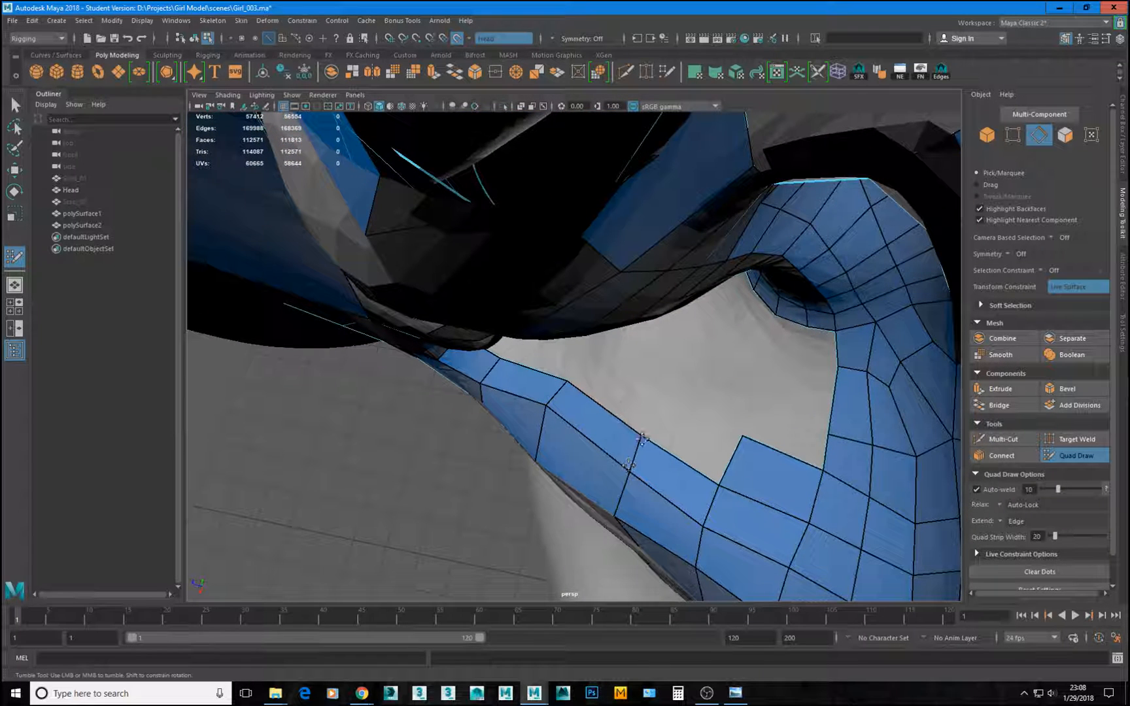
left_click_drag(704, 448, 608, 403, "alt")
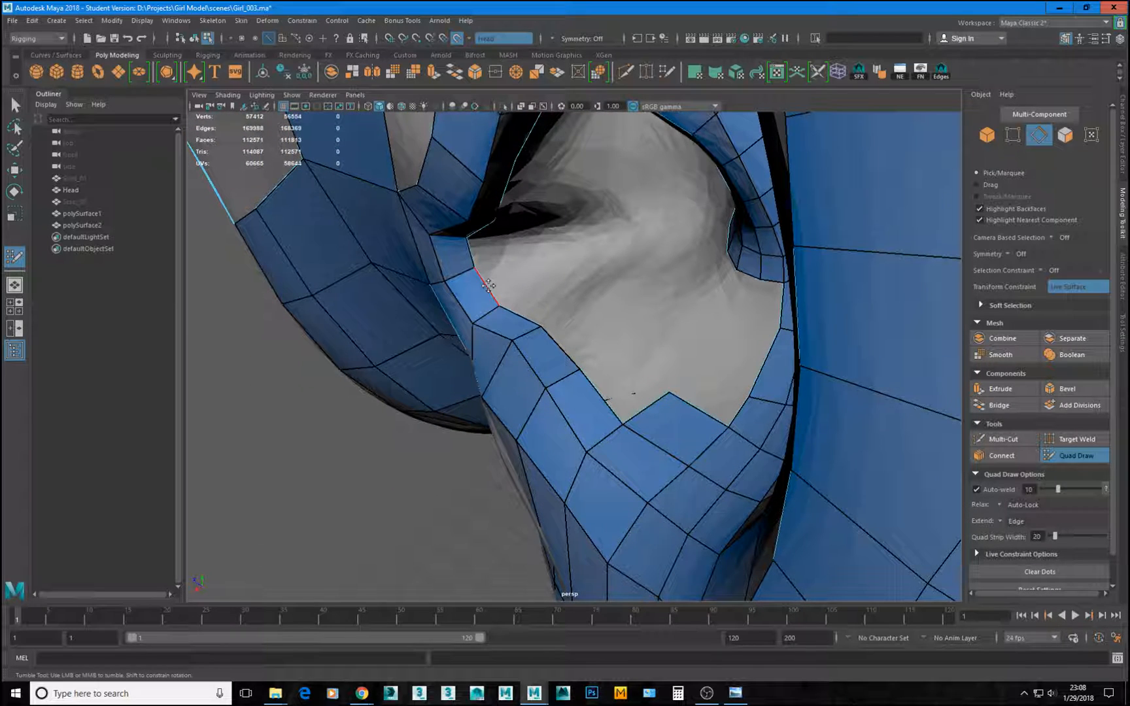
Extend another layer of quads inward from the border edges at the opening's front lower corner.
mouse_move(496, 292)
left_mouse_down()
mouse_move(532, 285)
mouse_move(523, 250)
left_mouse_up()
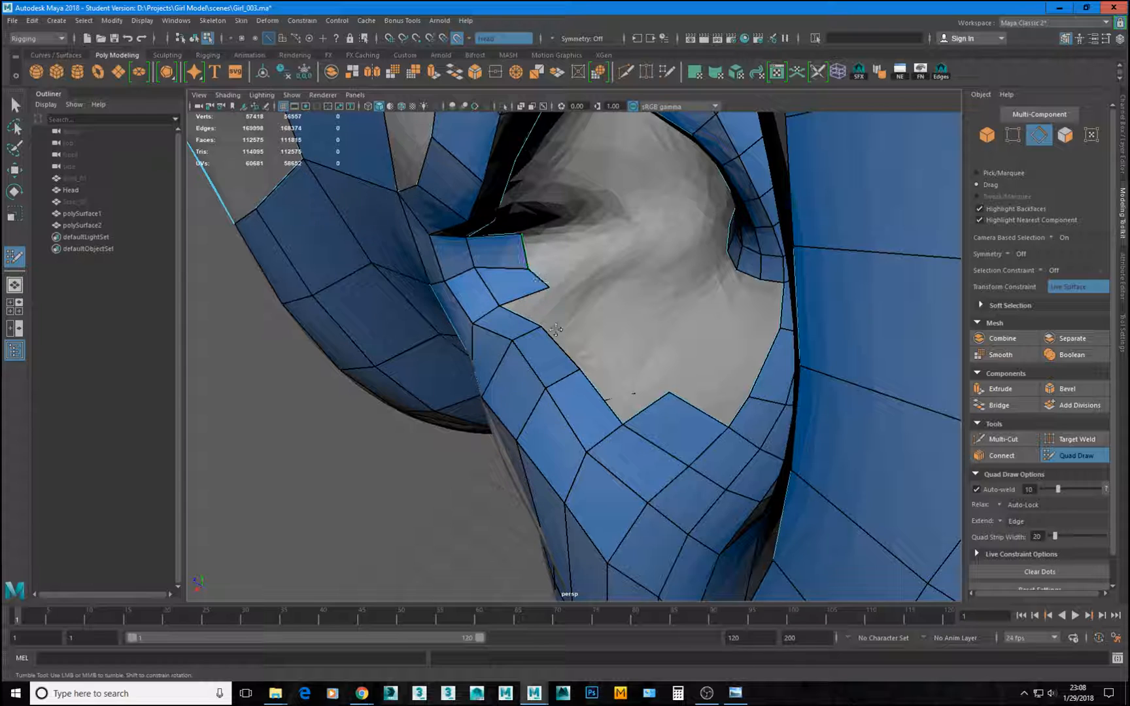
mouse_move(556, 330)
left_mouse_down("alt")
mouse_move(603, 327)
mouse_move(583, 306)
mouse_move(536, 324)
mouse_move(550, 327)
left_mouse_up("alt")
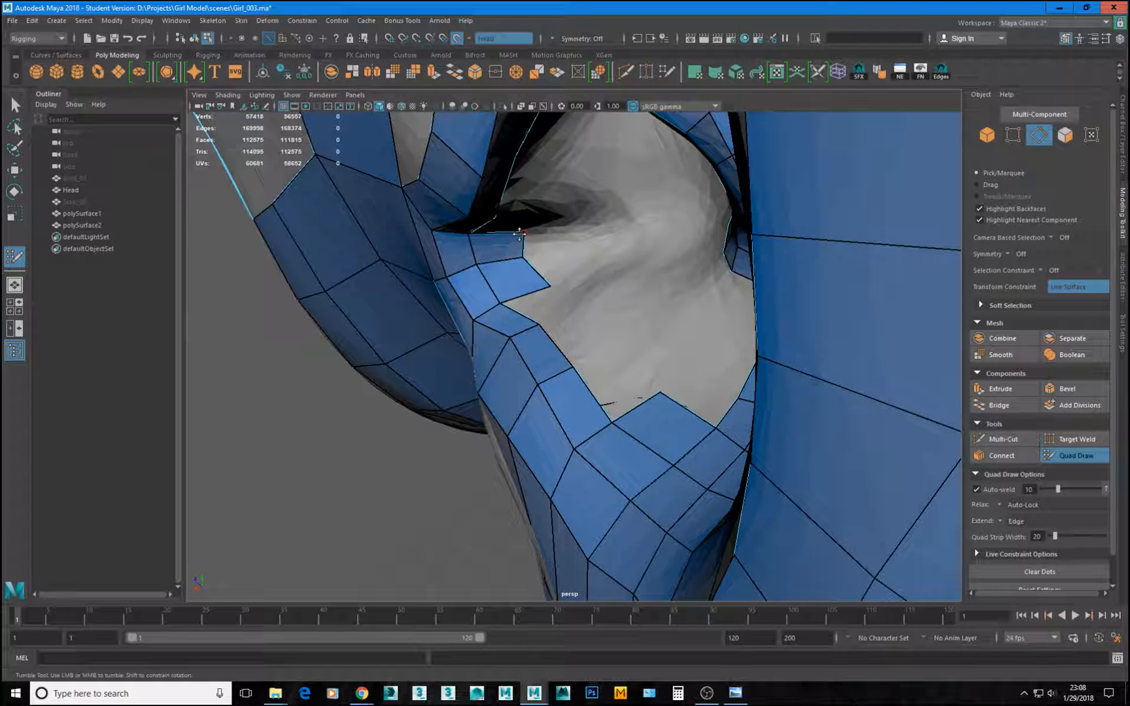
left_click_drag(396, 295, 542, 228, "alt")
key("Tab")
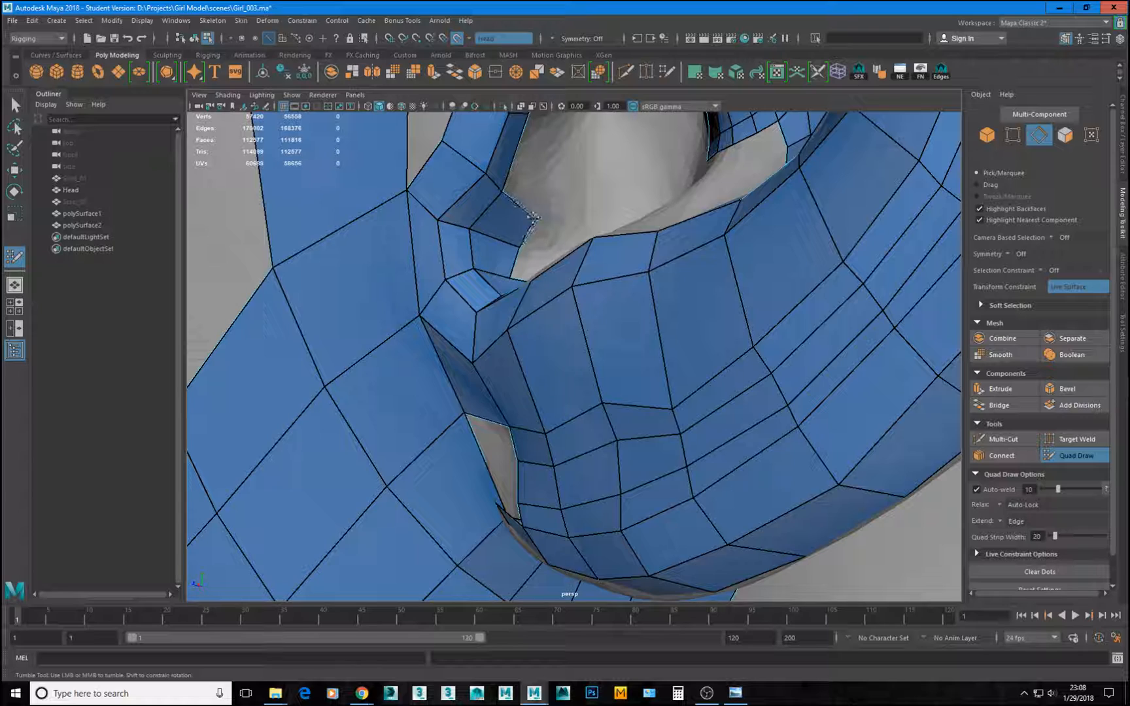
Extend a second row of quads along the opening's lower border between the front corner and the bowl side.
mouse_move(549, 209)
left_mouse_down("alt")
mouse_move(553, 268)
mouse_move(556, 205)
left_mouse_up("alt")
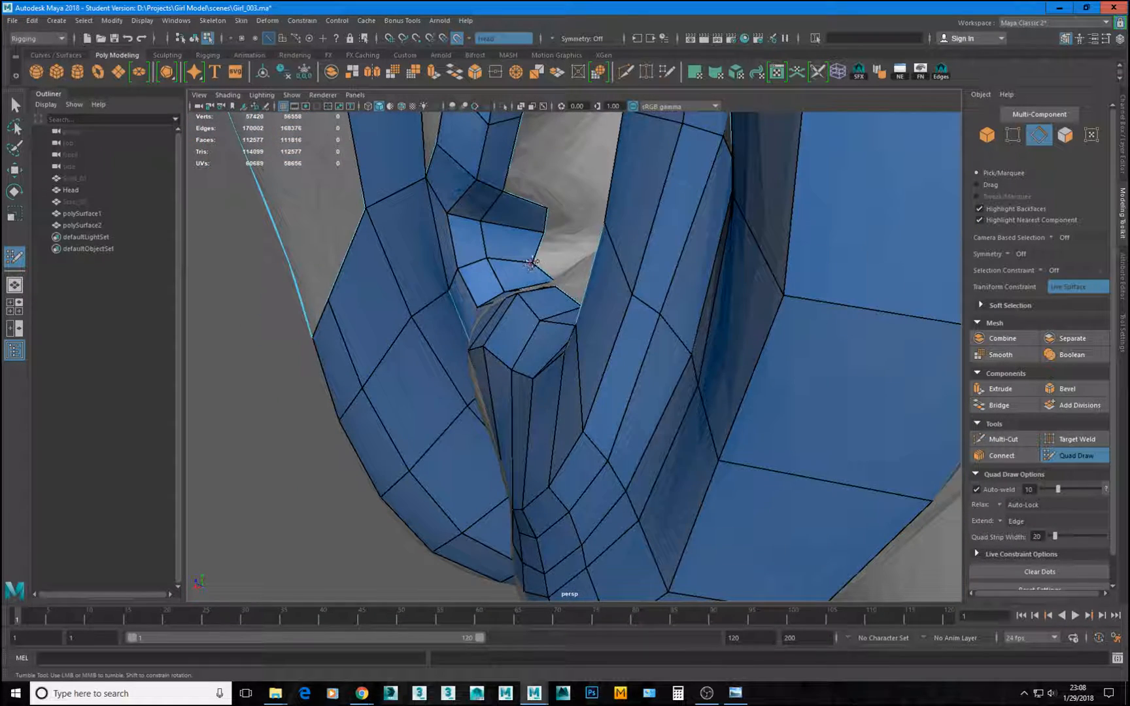
left_click_drag(541, 261, 582, 327, "alt")
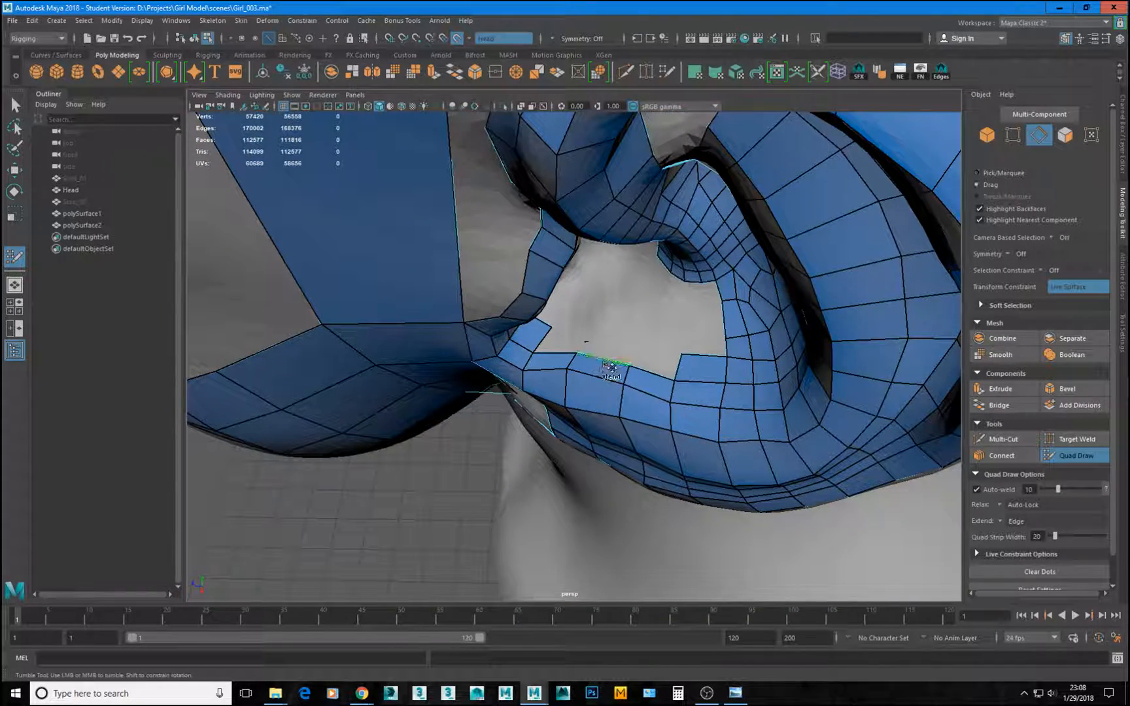
mouse_move(613, 366)
left_mouse_down()
mouse_move(622, 337)
mouse_move(611, 335)
mouse_move(635, 348)
left_mouse_up()
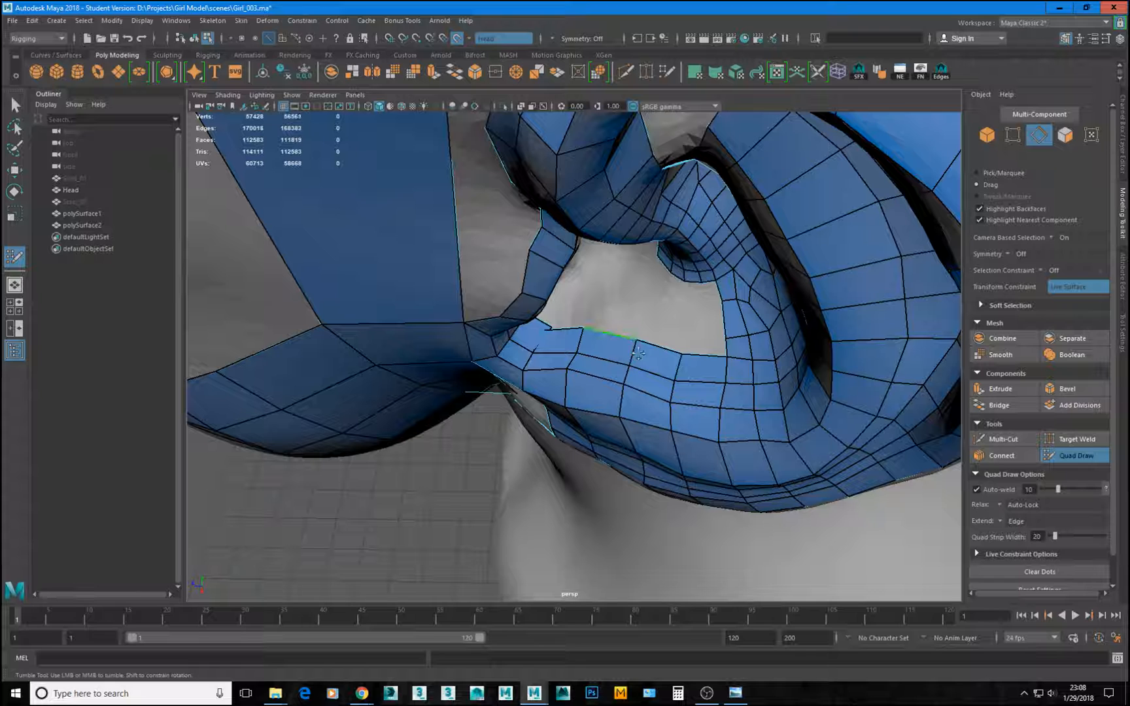
left_click_drag(544, 333, 553, 330)
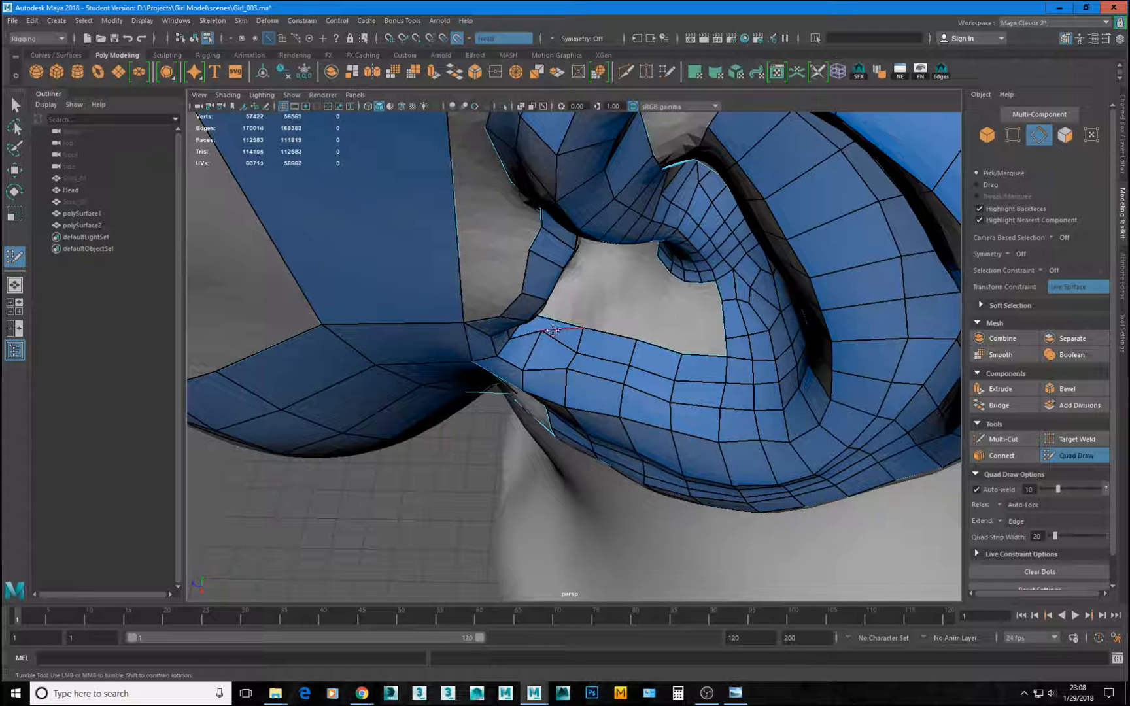
key("ctrl+z")
key("ctrl+z")
Weld the loose vertices where the lower row of quads meets the front corner quad, closing the notch between them.
scroll(558, 345, "up", 5)
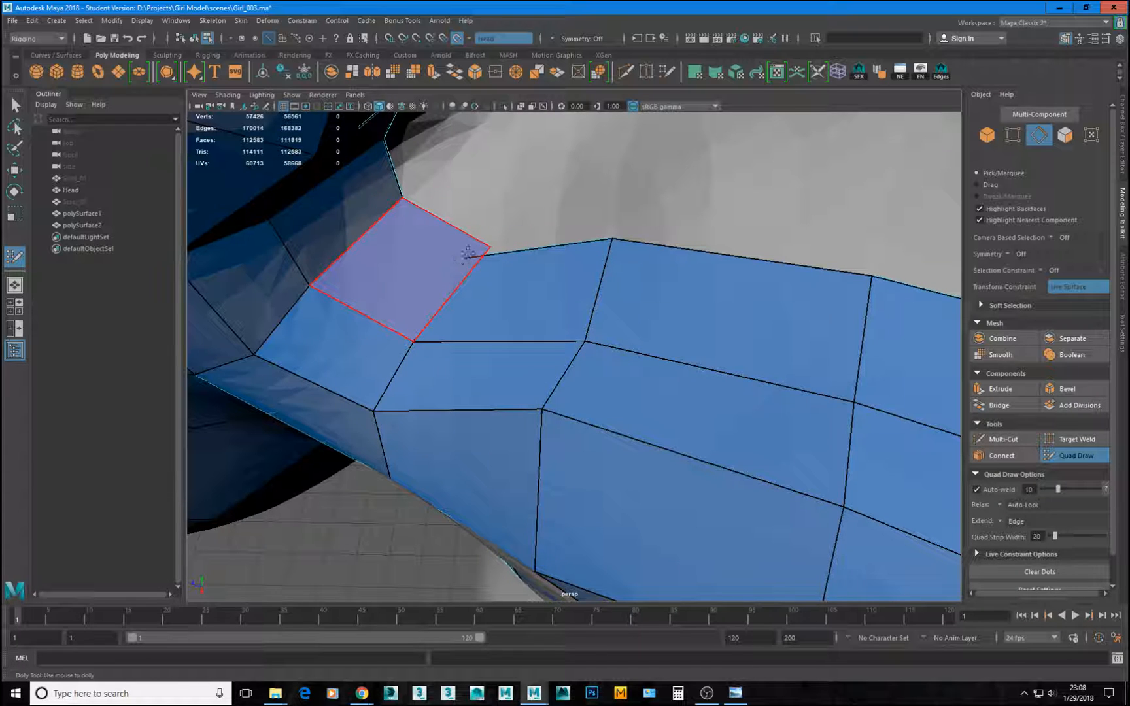
mouse_move(469, 253)
left_mouse_down()
mouse_move(481, 252)
mouse_move(455, 255)
mouse_move(484, 225)
left_mouse_up()
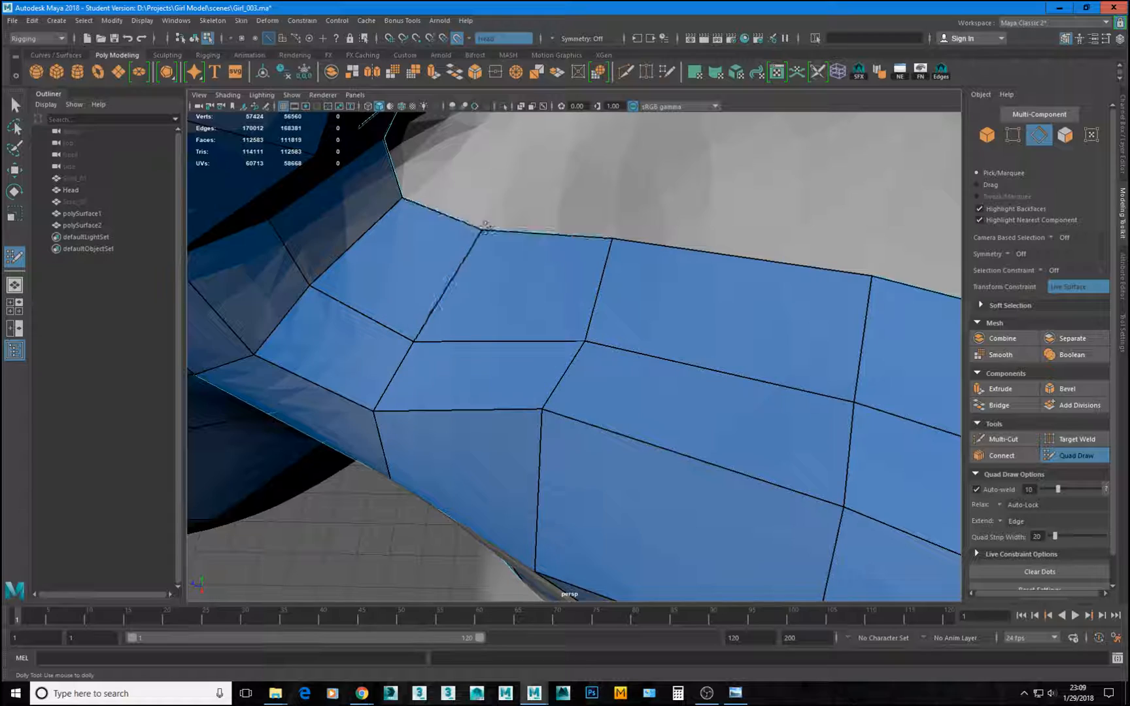
scroll(485, 225, "down", 3)
Extend two quads from the lower border into the opening's back corner, joining them to the bowl edge.
left_click_drag(505, 277, 644, 264, "alt")
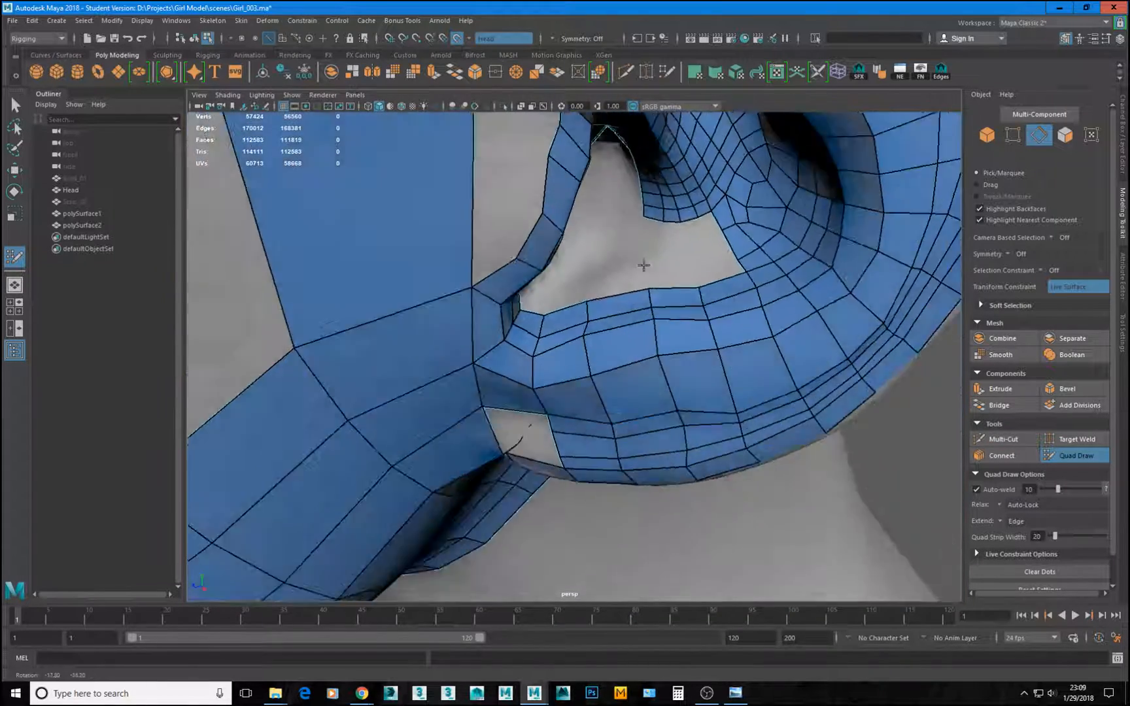
middle_click_drag(643, 265, 449, 400, "alt")
left_click_drag(531, 372, 498, 386, "alt")
right_click_drag(497, 386, 531, 407, "alt")
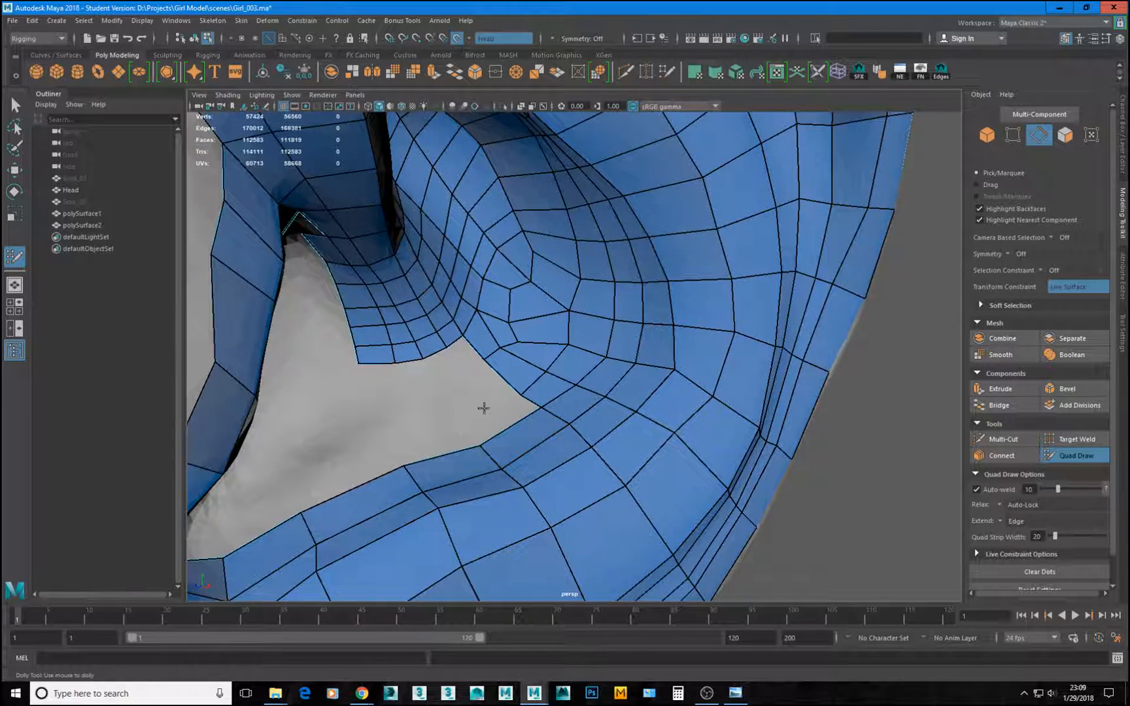
left_click_drag(484, 408, 468, 424, "alt")
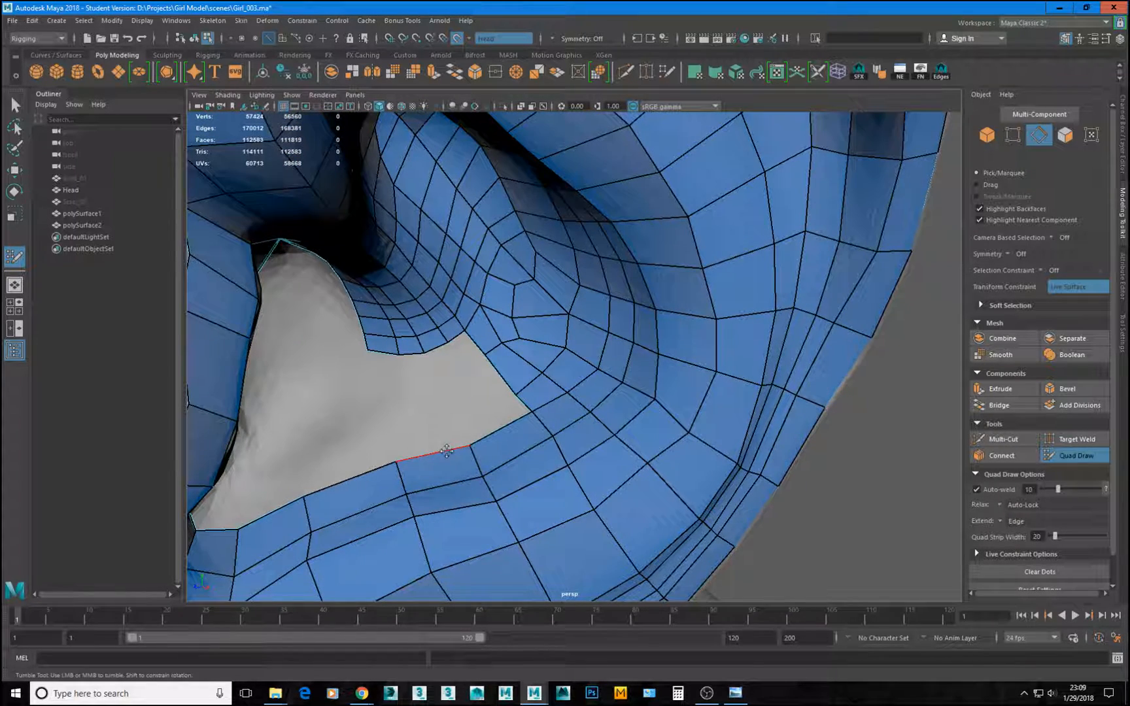
key("Tab")
left_click_drag(449, 454, 494, 403)
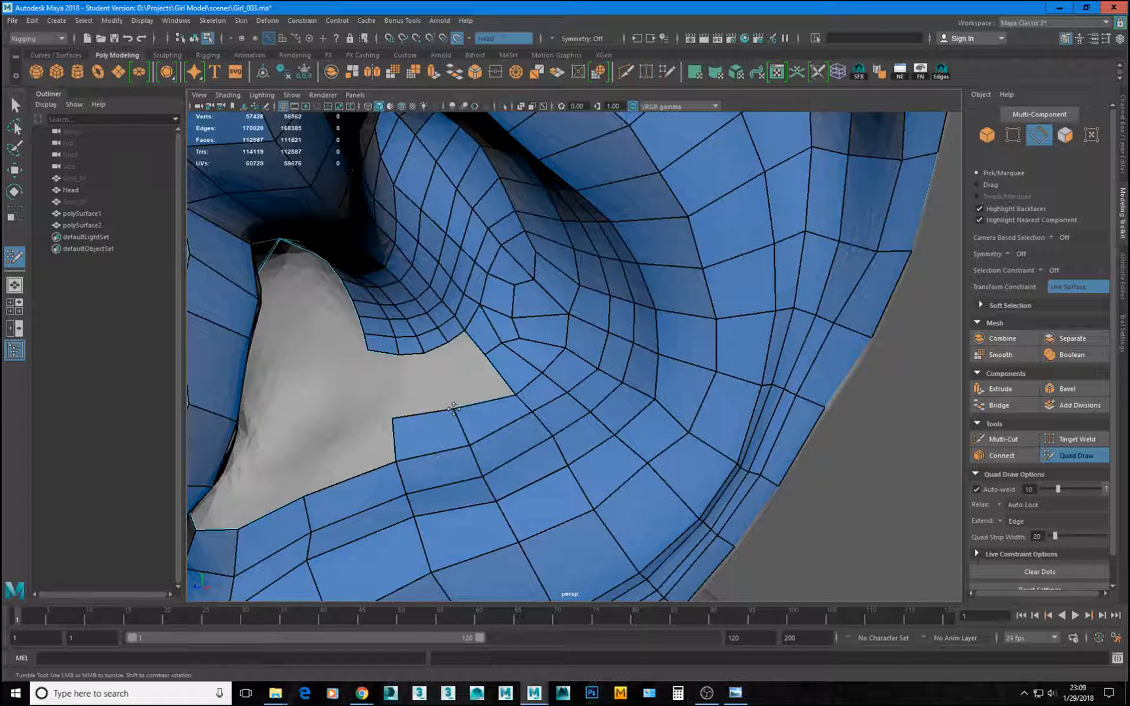
scroll(414, 409, "up", 4)
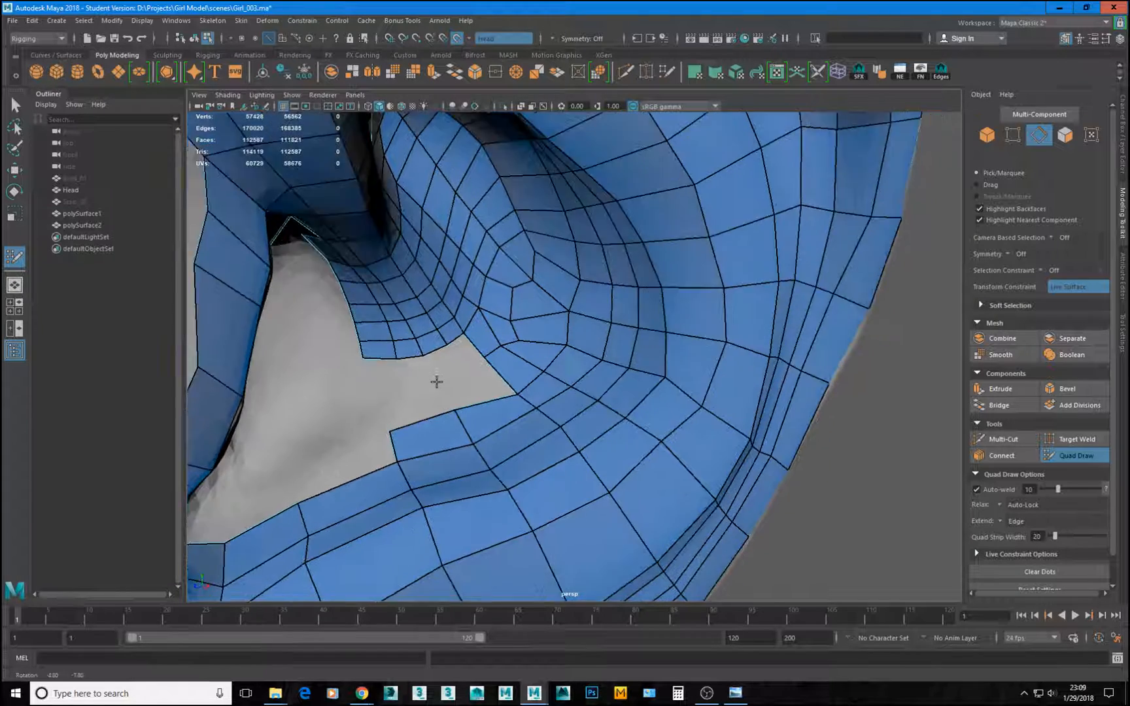
Delete the quad linking the cheek to the ear just above the open gap at the lobe.
scroll(574, 357, "down", 5)
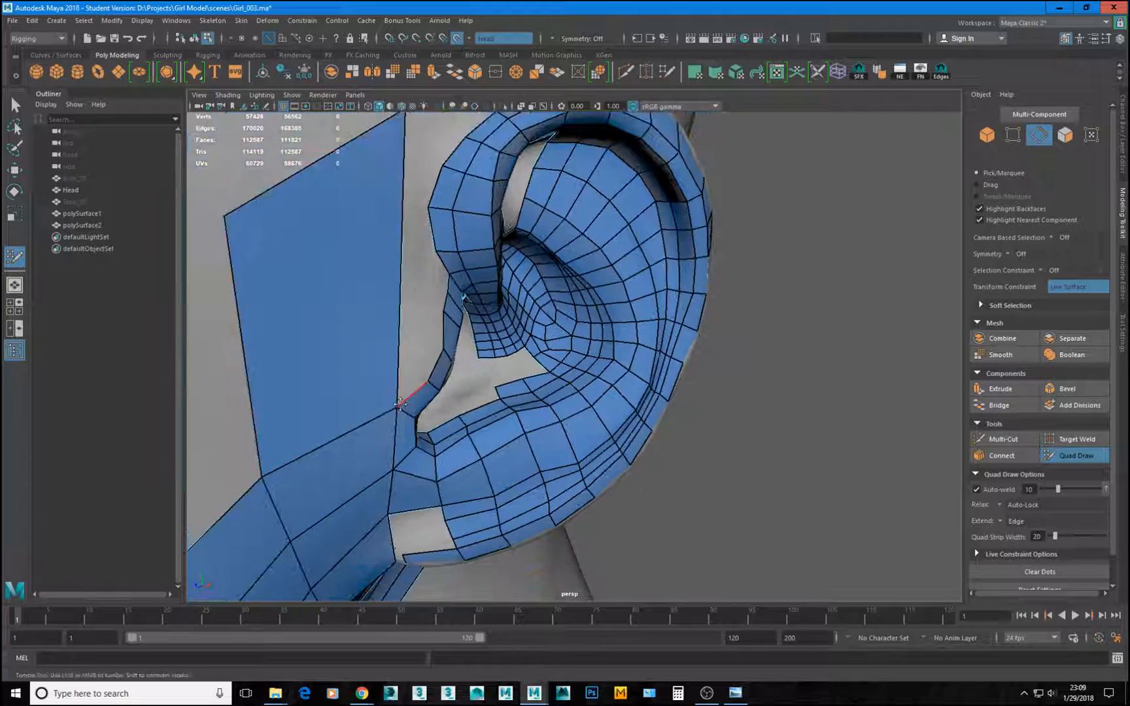
left_click_drag(432, 399, 379, 387, "alt")
right_click_drag(378, 388, 589, 479, "alt")
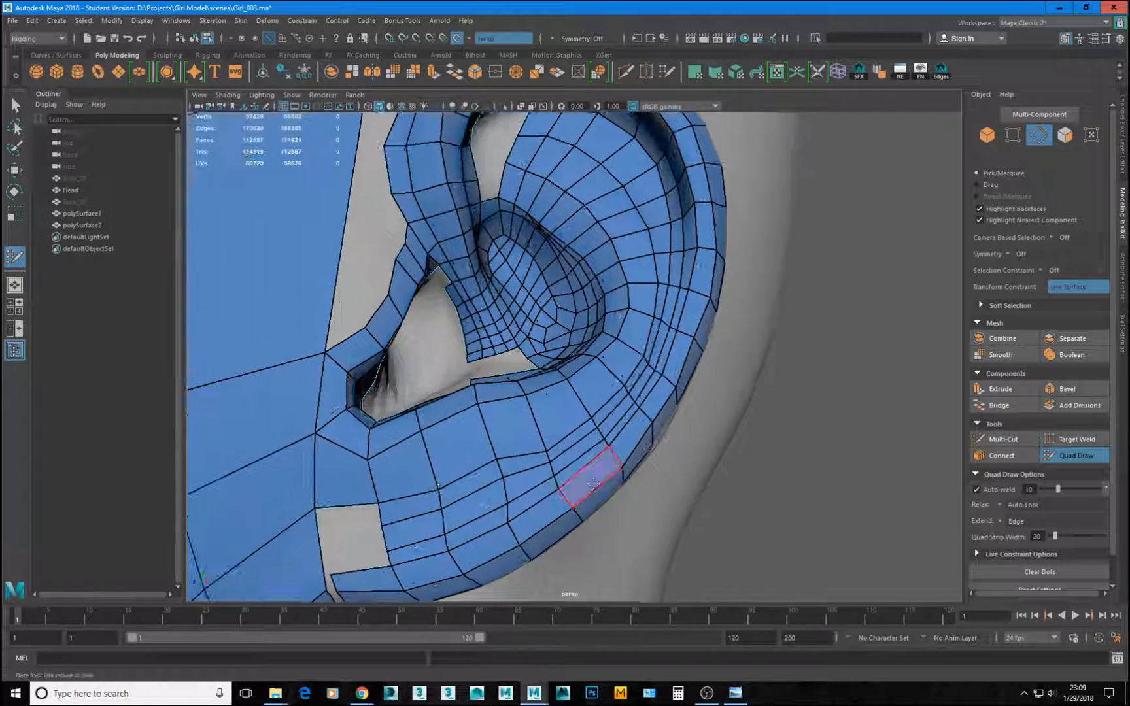
left_click_drag(560, 485, 393, 504, "alt")
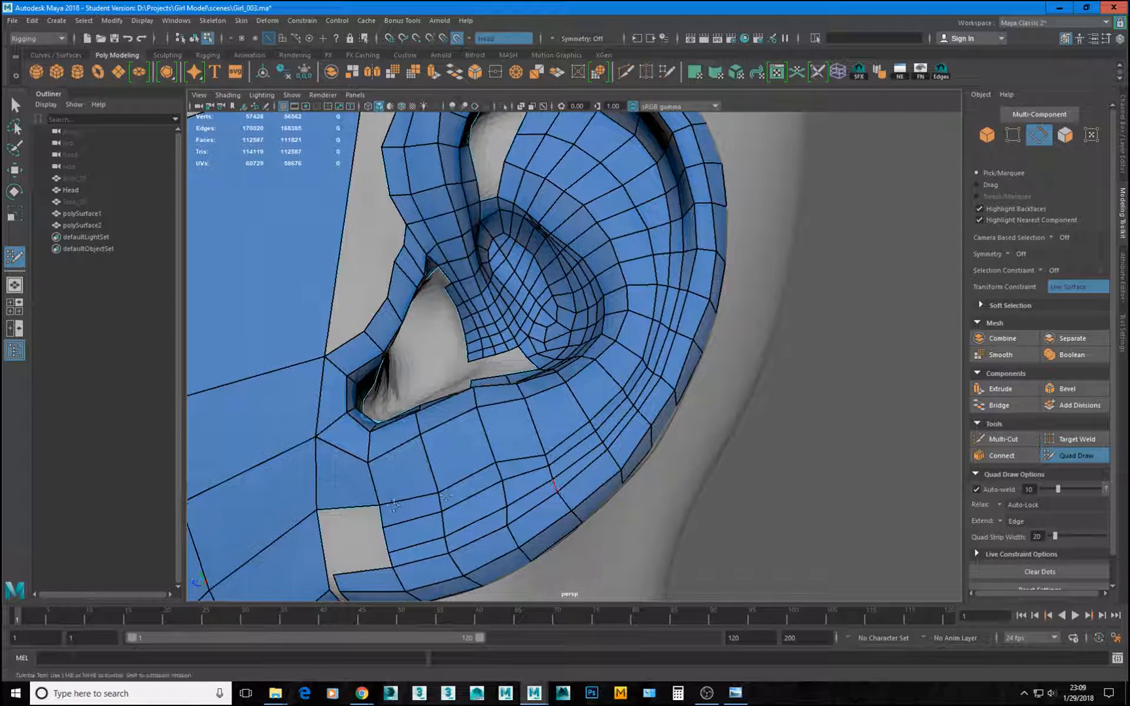
left_click(342, 484, "ctrl+shift")
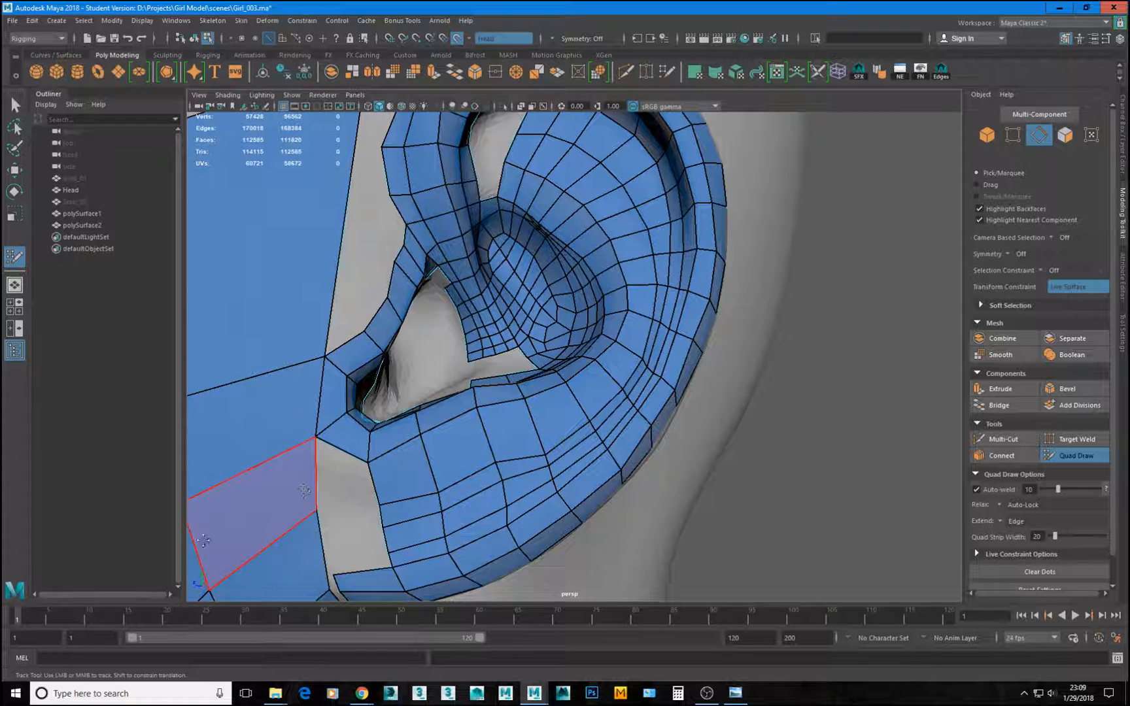
Examine the remaining gap between the rim's inner fold and the upper part of the inner ear.
right_click_drag(600, 387, 439, 419, "alt")
middle_click_drag(616, 351, 624, 416, "alt")
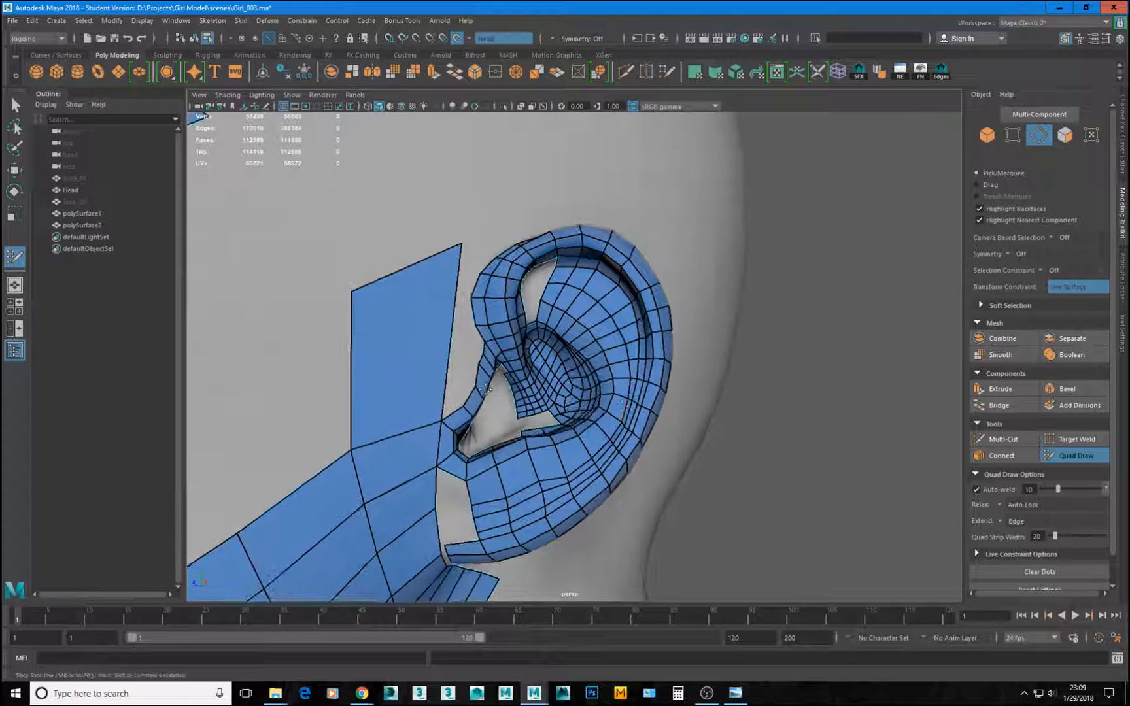
right_click_drag(497, 392, 602, 341, "alt")
left_click_drag(602, 340, 545, 350, "alt")
middle_click_drag(545, 350, 653, 492, "alt")
right_click_drag(589, 484, 647, 468, "alt")
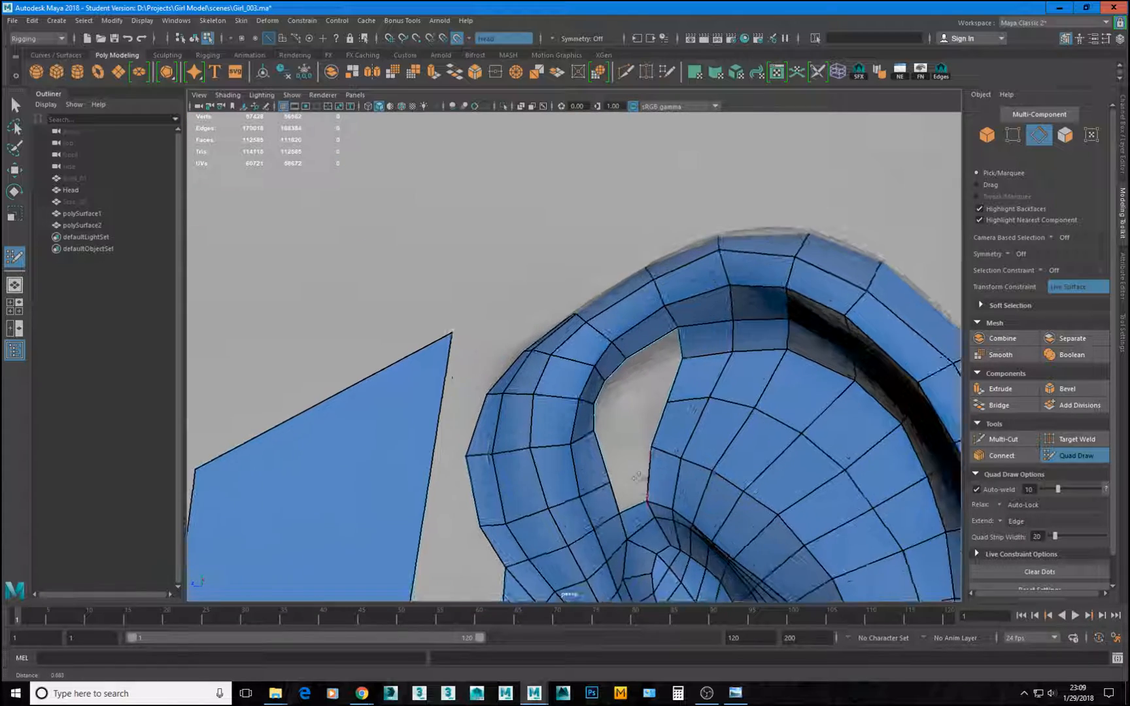
middle_click_drag(647, 468, 634, 430, "alt")
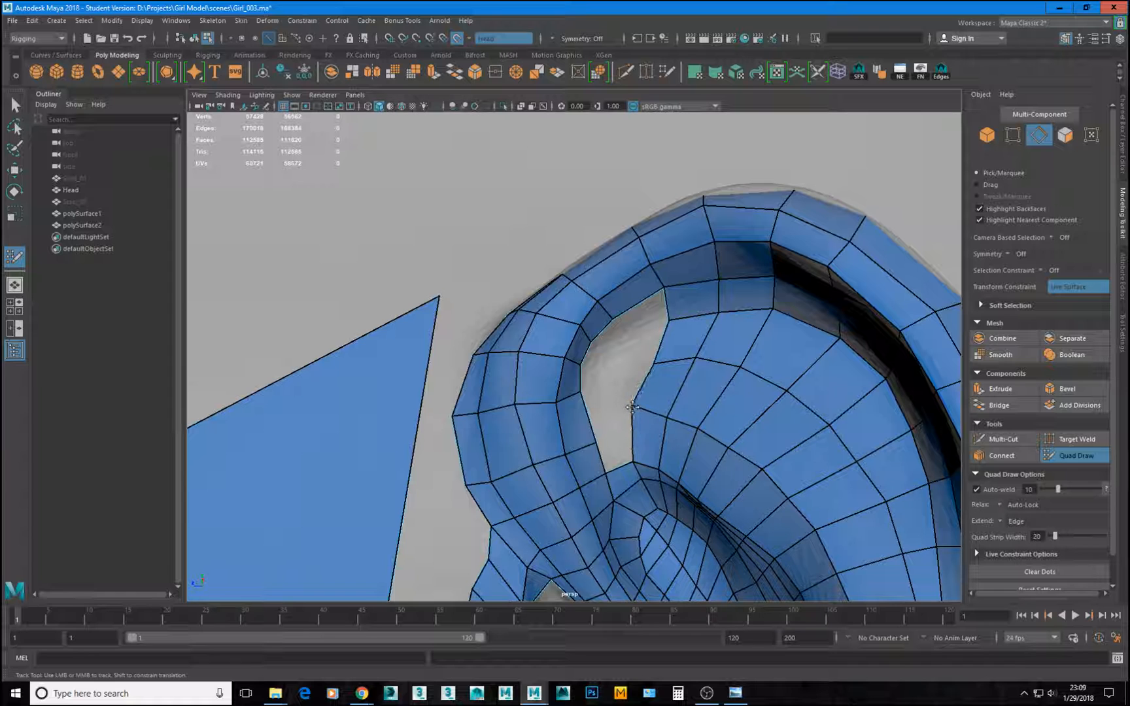
mouse_move(666, 393)
left_mouse_down("alt")
mouse_move(605, 396)
mouse_move(626, 336)
mouse_move(687, 404)
mouse_move(631, 471)
left_mouse_up("alt")
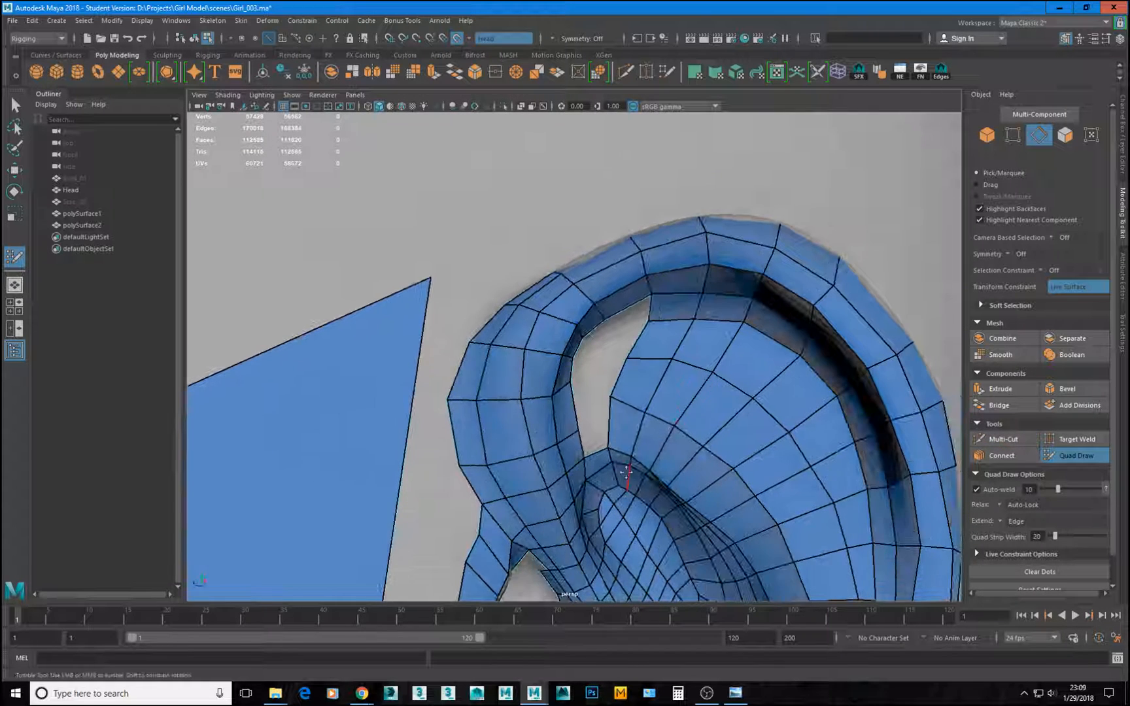
Widen the quad strip in front of the ear by pulling its outer border vertices toward the cheek.
left_click_drag(602, 425, 622, 428, "alt")
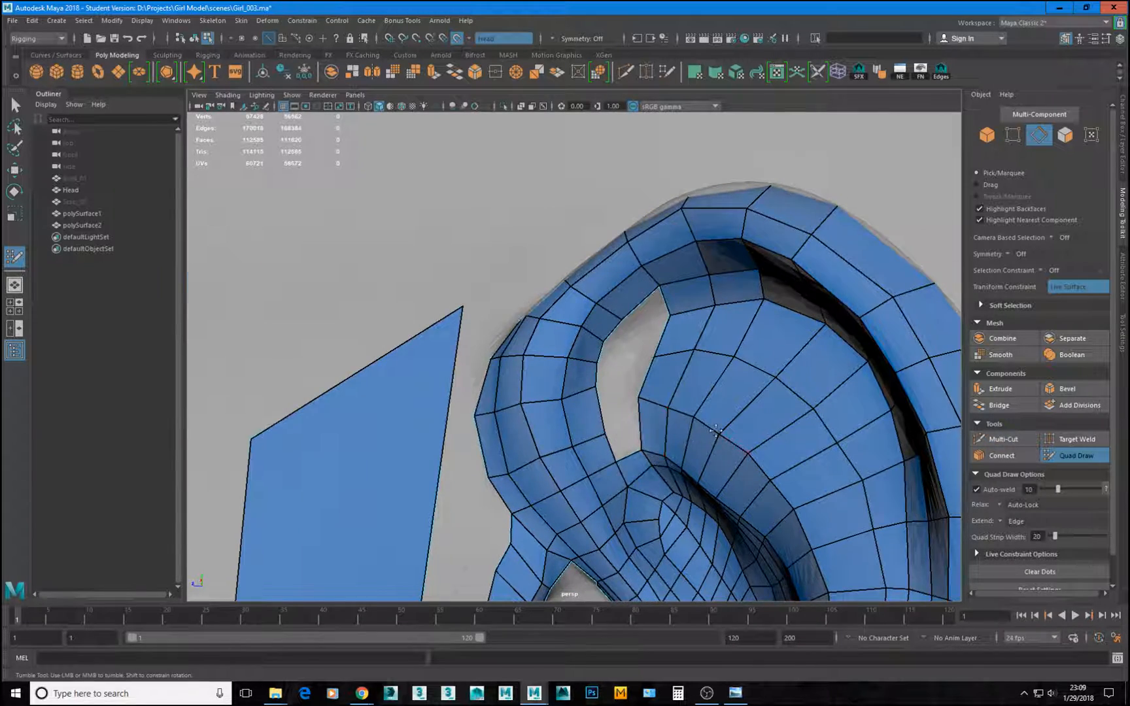
scroll(717, 428, "down", 5)
left_click_drag(706, 459, 692, 492, "alt")
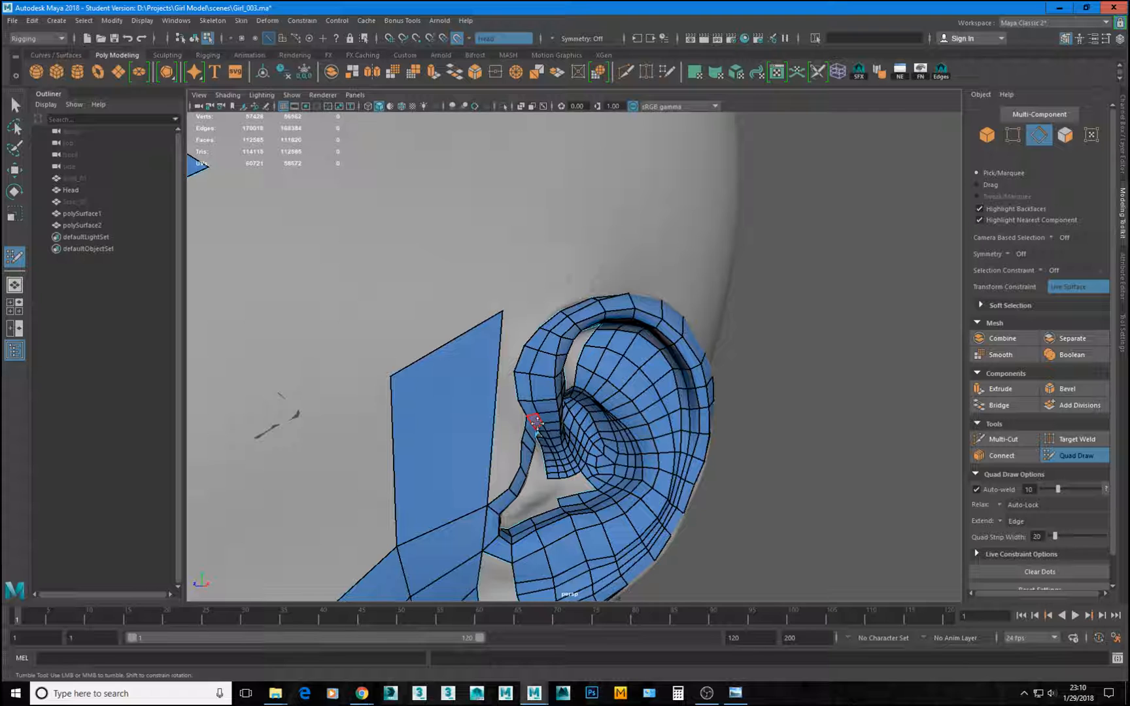
left_click_drag(535, 420, 503, 399, "alt")
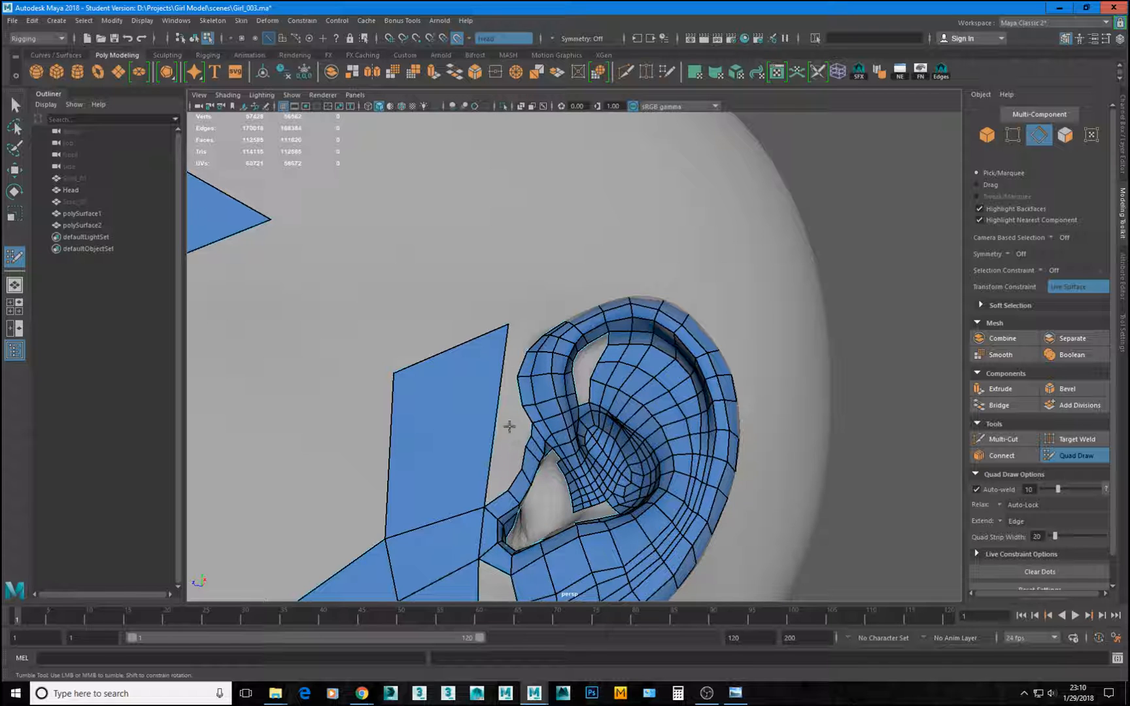
scroll(525, 426, "up", 3)
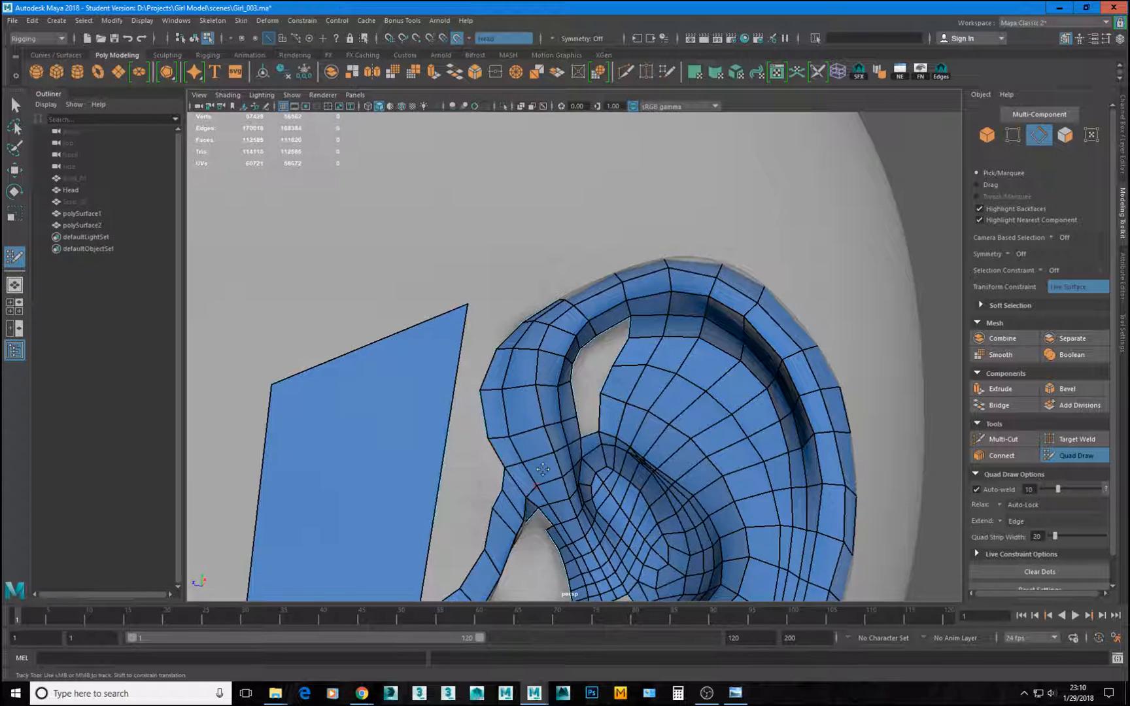
scroll(550, 415, "up", 3)
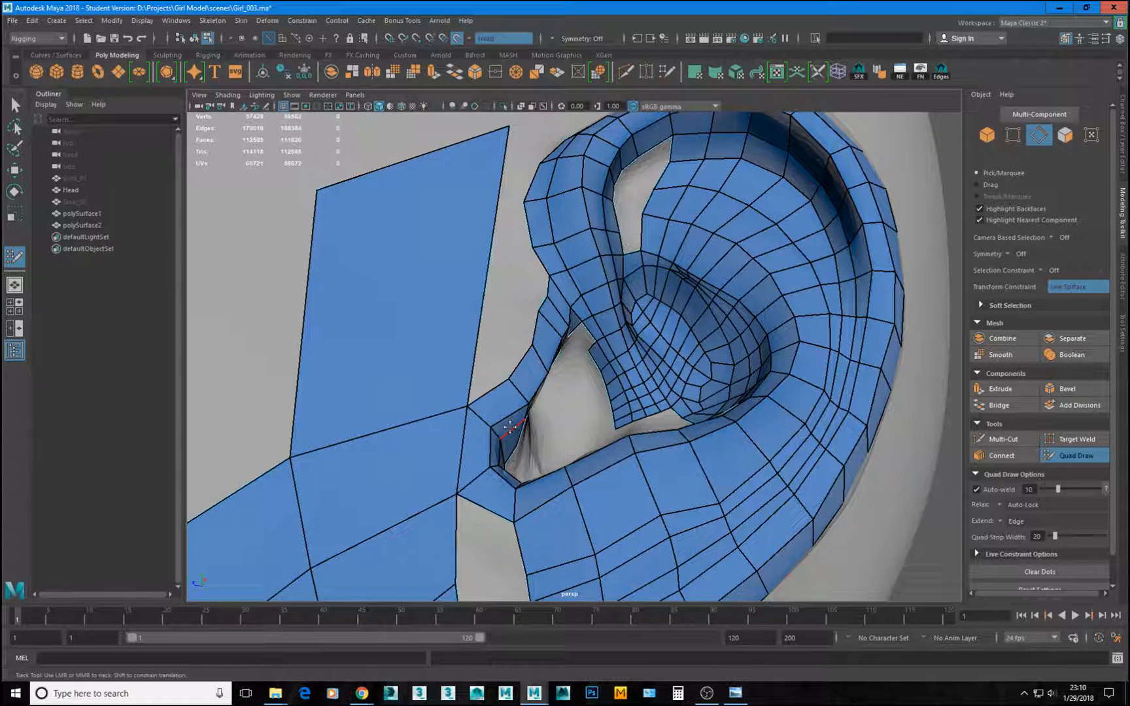
mouse_move(507, 382)
left_mouse_down()
mouse_move(488, 360)
mouse_move(536, 327)
mouse_move(546, 293)
mouse_move(513, 260)
left_mouse_up()
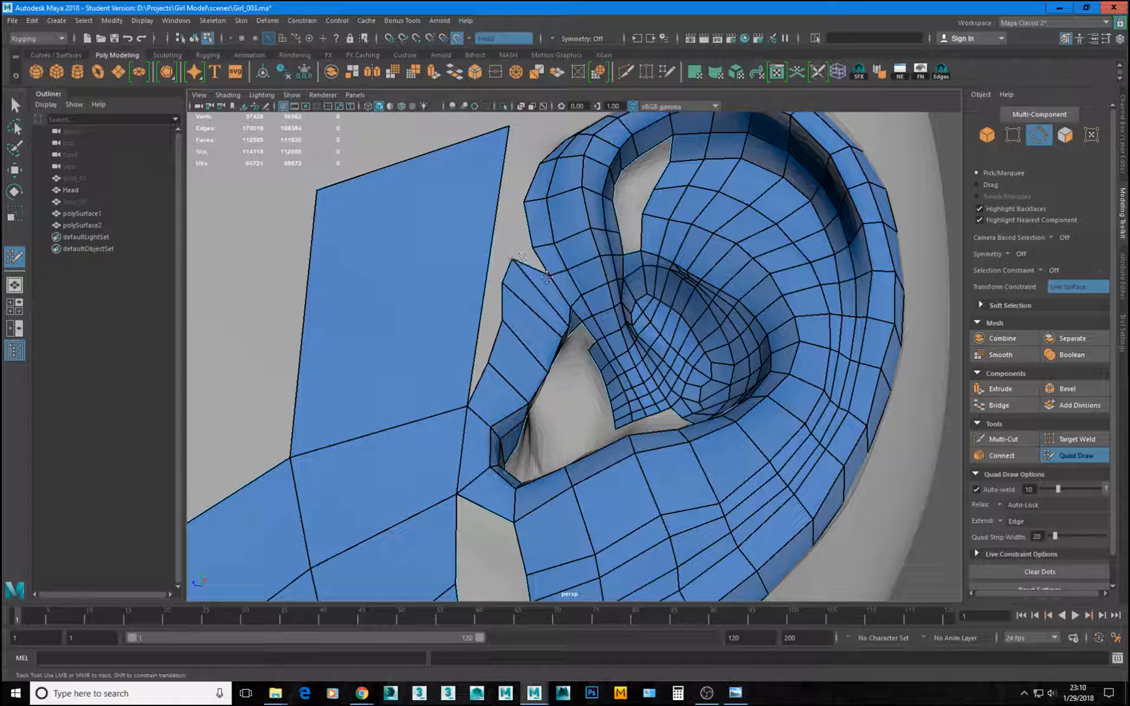
Delete the quad linking the front strip's upper end to the ear fold and stretch the strip's top vertex upward alongside the fold.
left_click(557, 302, "shift")
scroll(555, 293, "up", 2)
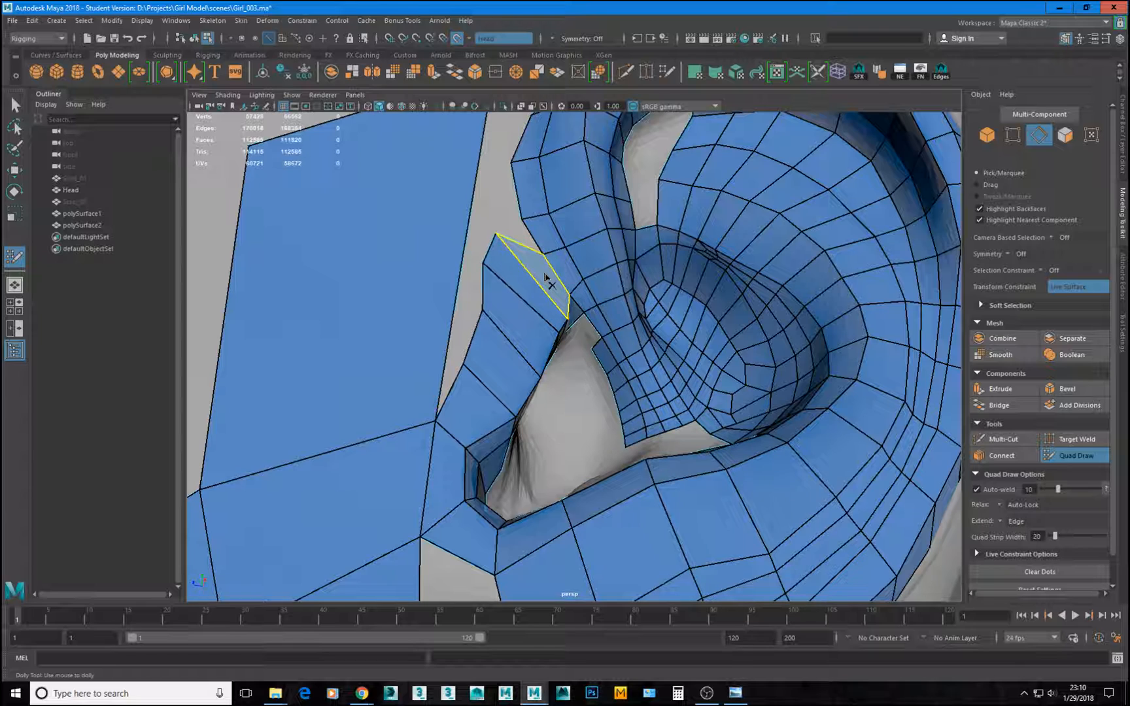
left_click(546, 278, "ctrl+shift")
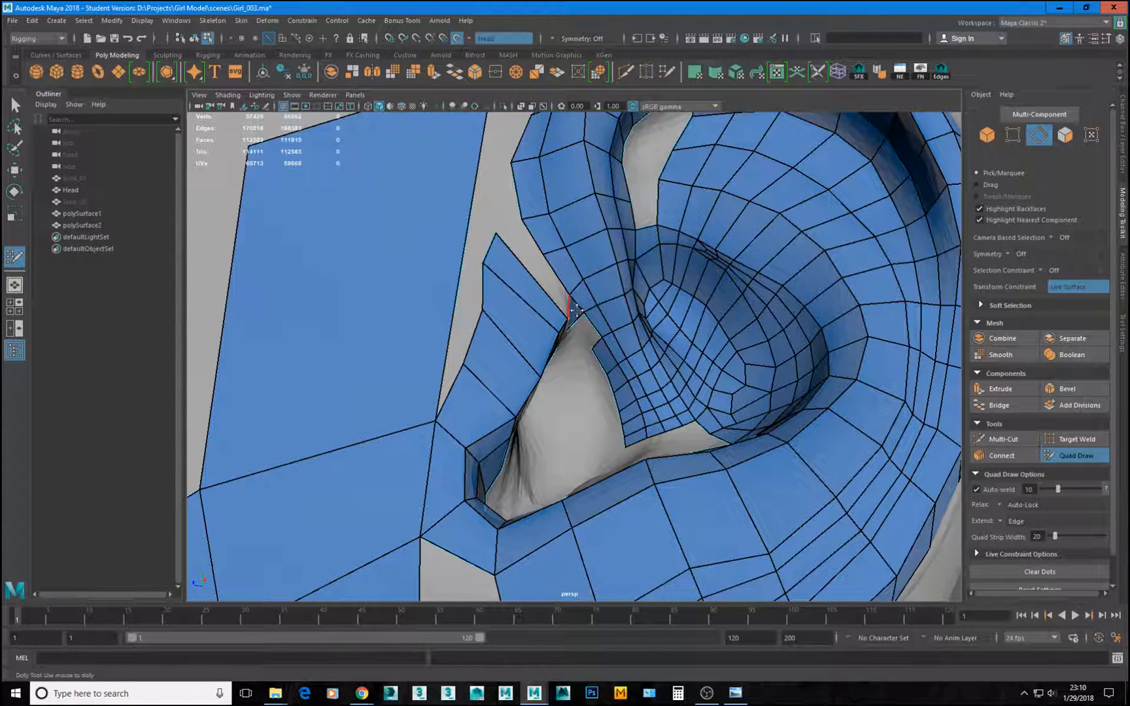
middle_click_drag(576, 310, 651, 391, "alt")
mouse_move(692, 477)
middle_mouse_down("alt")
mouse_move(688, 374)
mouse_move(667, 413)
middle_mouse_up("alt")
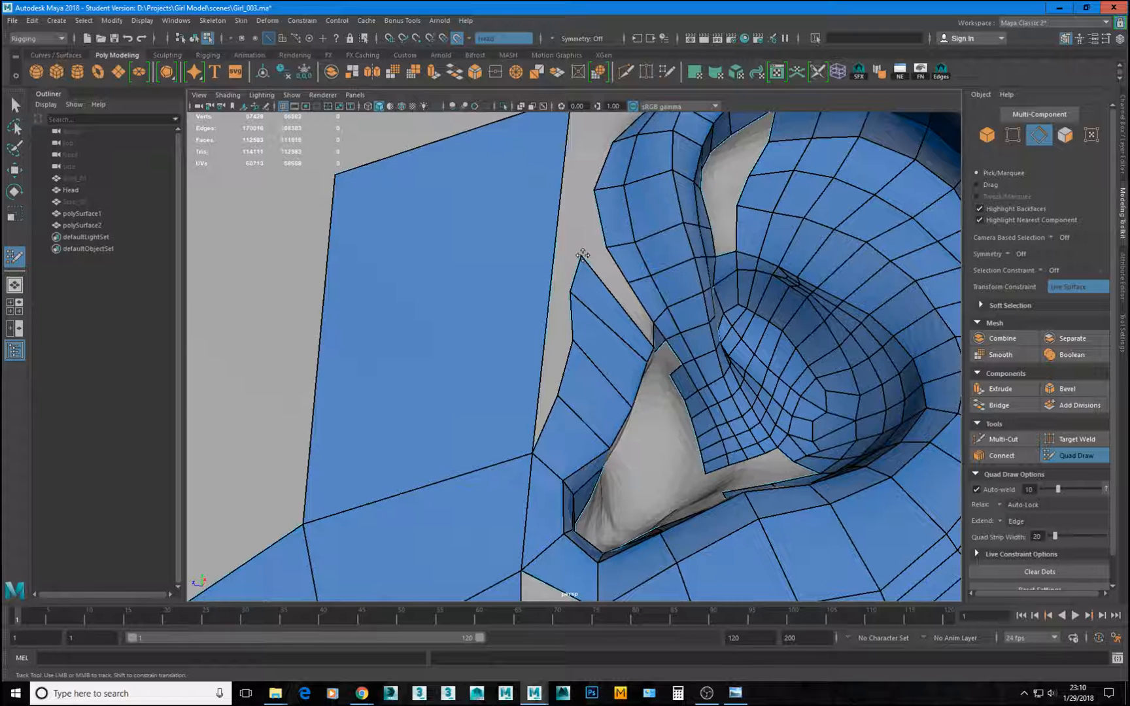
left_click_drag(582, 254, 574, 196)
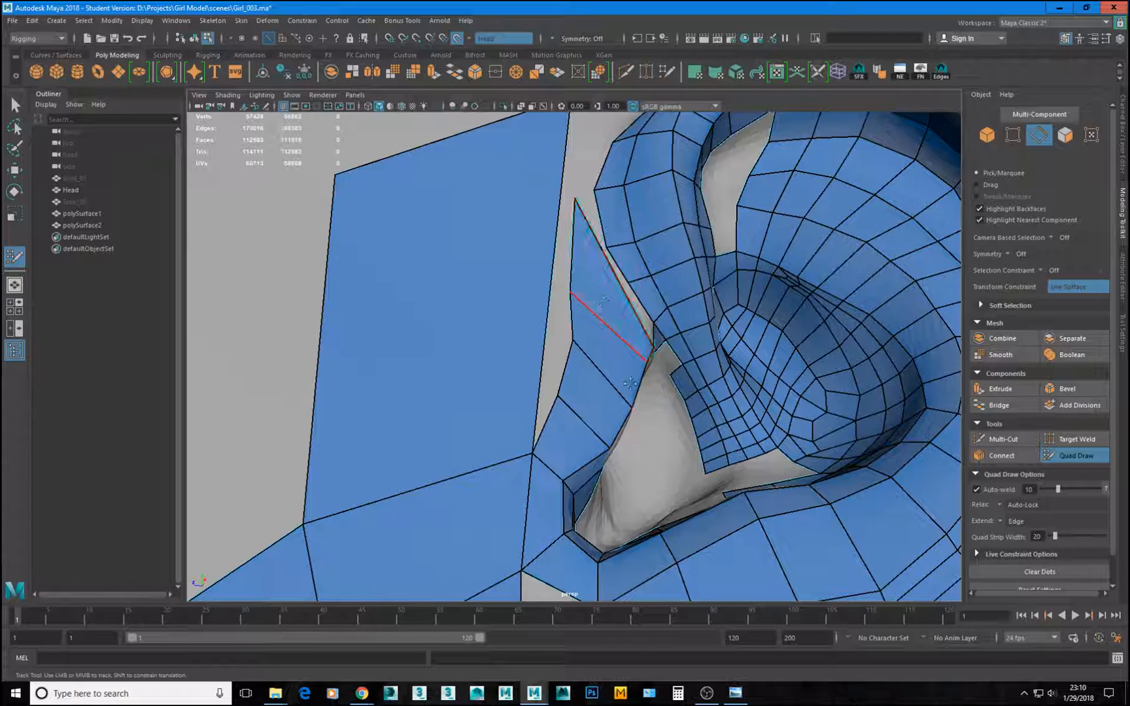
Reshape the front strip's upper end and weld its inner border vertices to the edge of the ear fold.
mouse_move(636, 396)
left_mouse_down("alt")
mouse_move(549, 420)
mouse_move(569, 429)
left_mouse_up("alt")
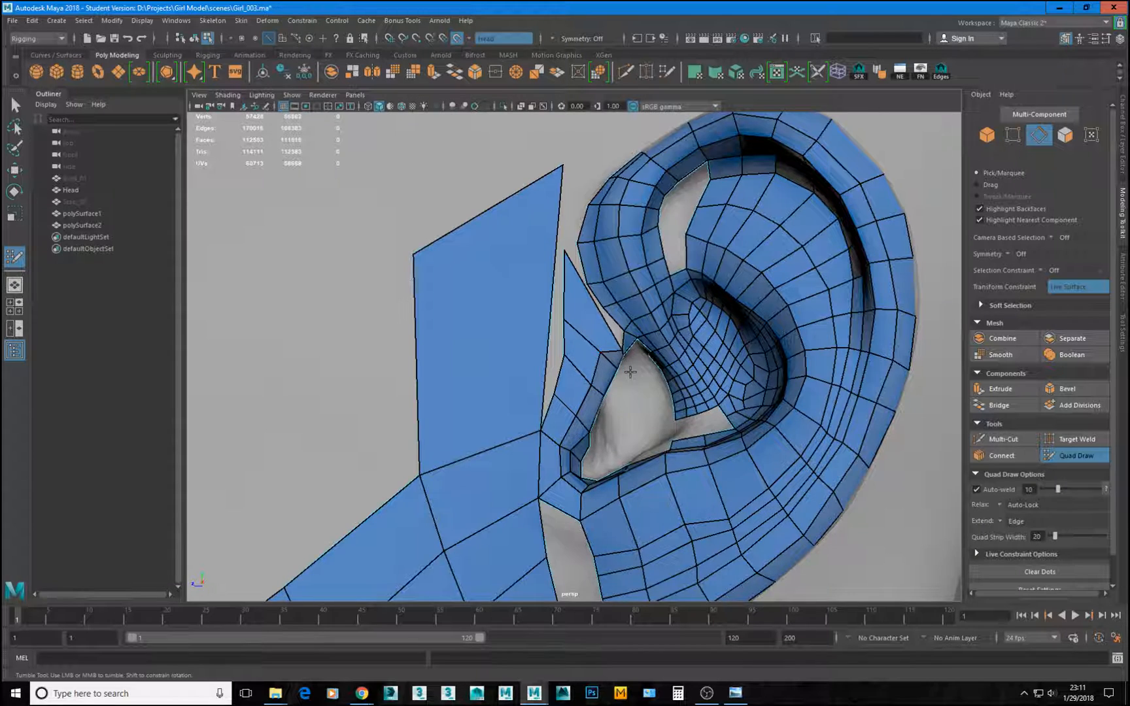
mouse_move(631, 372)
left_mouse_down("alt")
mouse_move(608, 366)
mouse_move(620, 338)
mouse_move(601, 338)
mouse_move(610, 379)
left_mouse_up("alt")
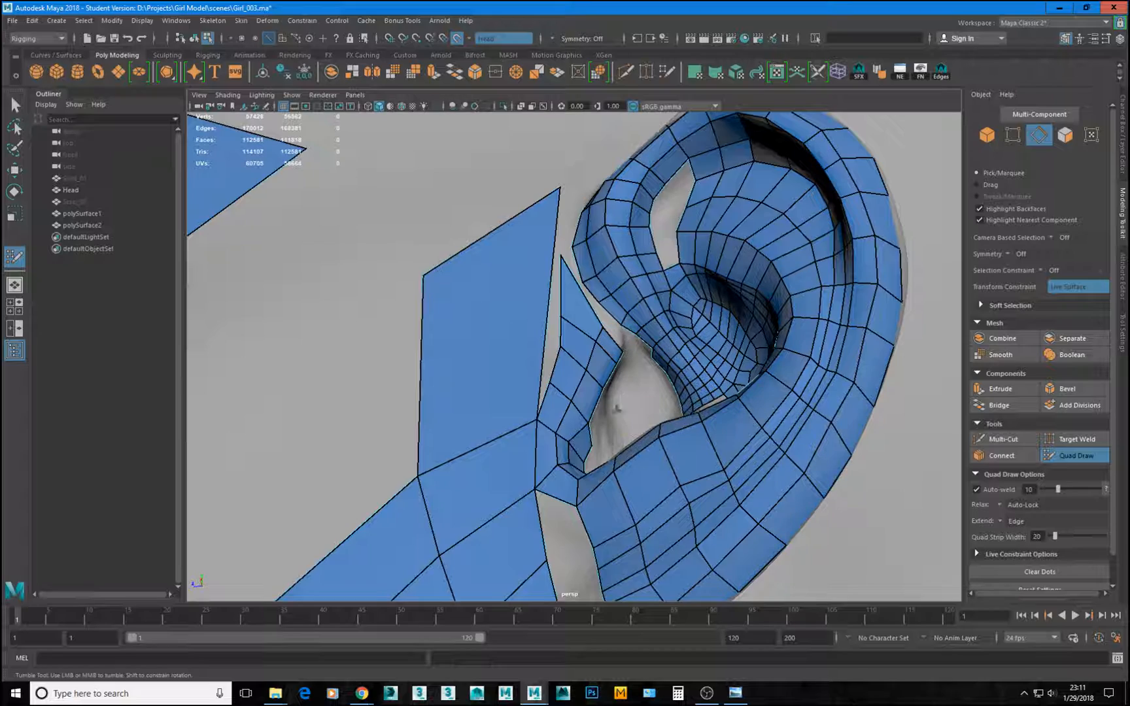
mouse_move(600, 452)
left_mouse_down("alt")
mouse_move(632, 443)
mouse_move(592, 431)
left_mouse_up("alt")
left_click_drag(595, 418, 591, 337, "alt")
right_click_drag(585, 322, 626, 336, "alt")
left_click_drag(625, 336, 615, 342, "alt")
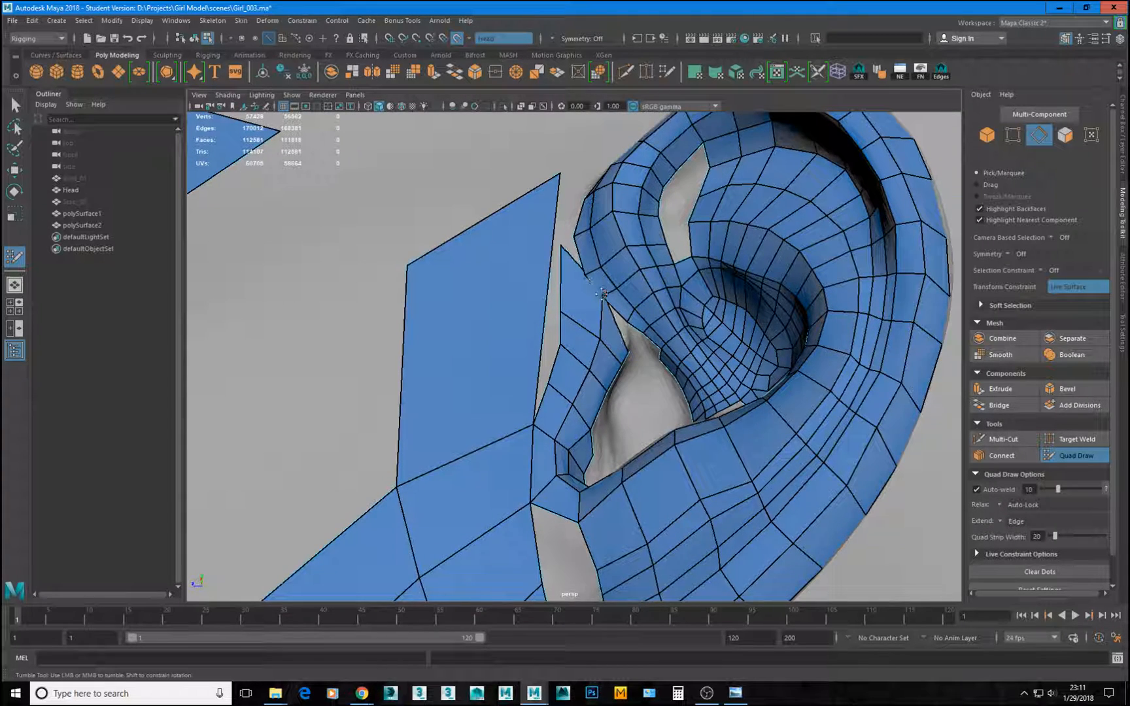
left_click_drag(626, 349, 617, 347, "alt")
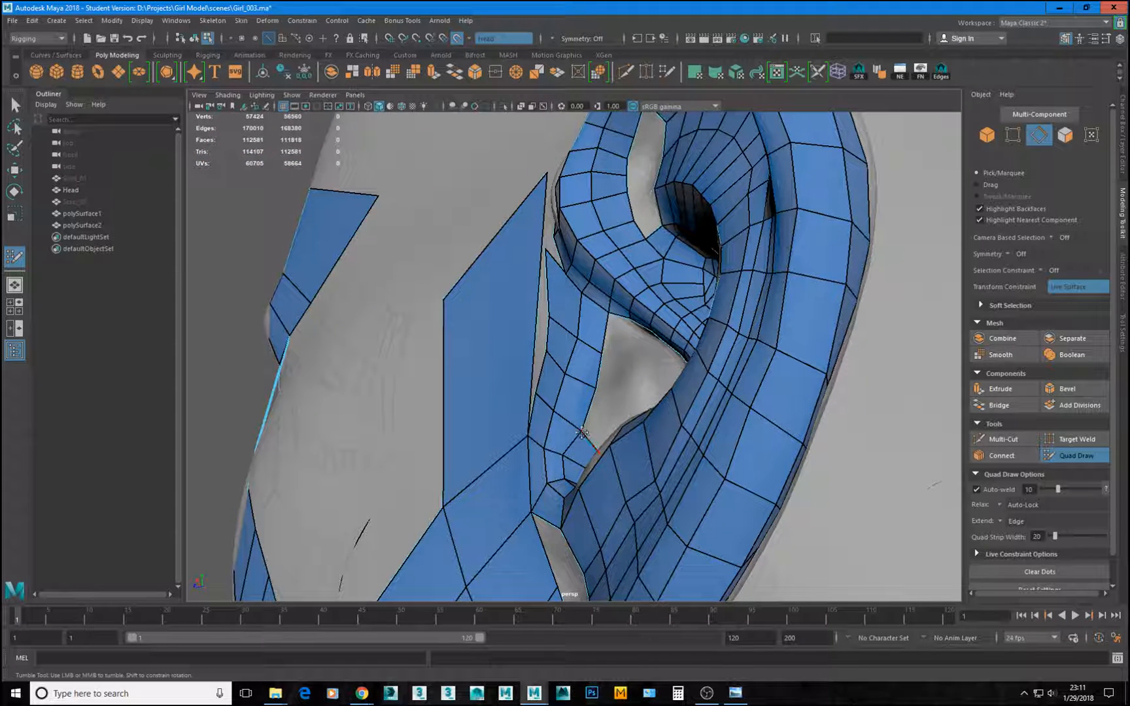
left_click_drag(593, 389, 571, 442, "alt")
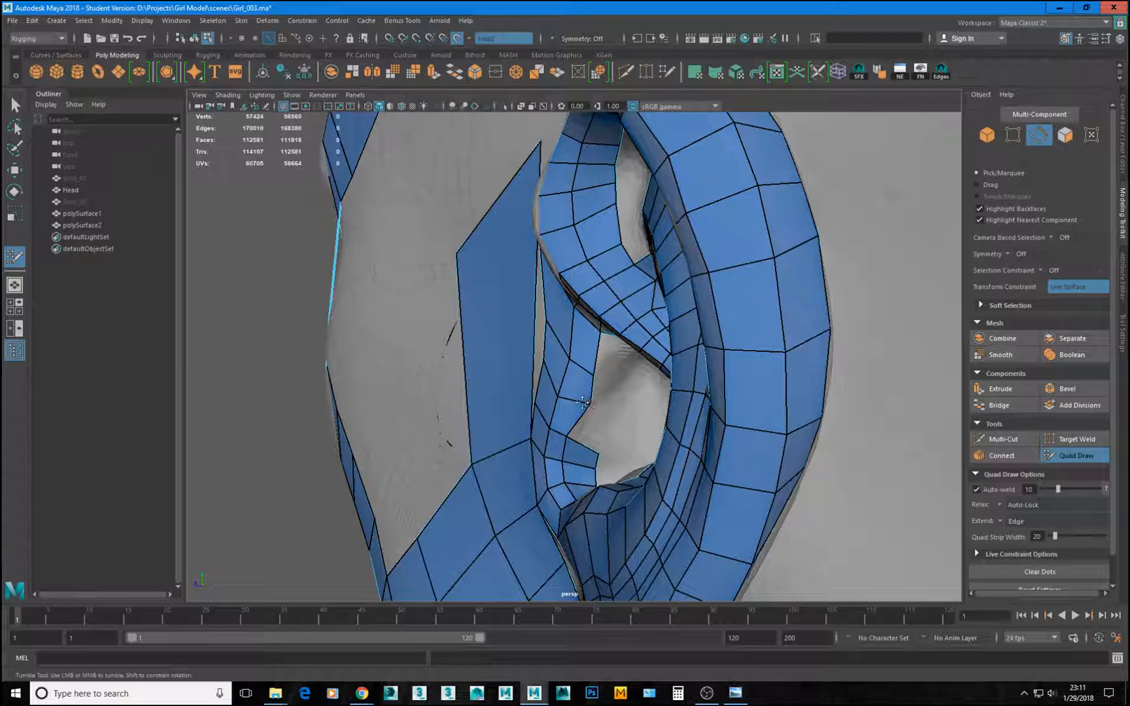
left_click_drag(583, 402, 636, 429, "alt")
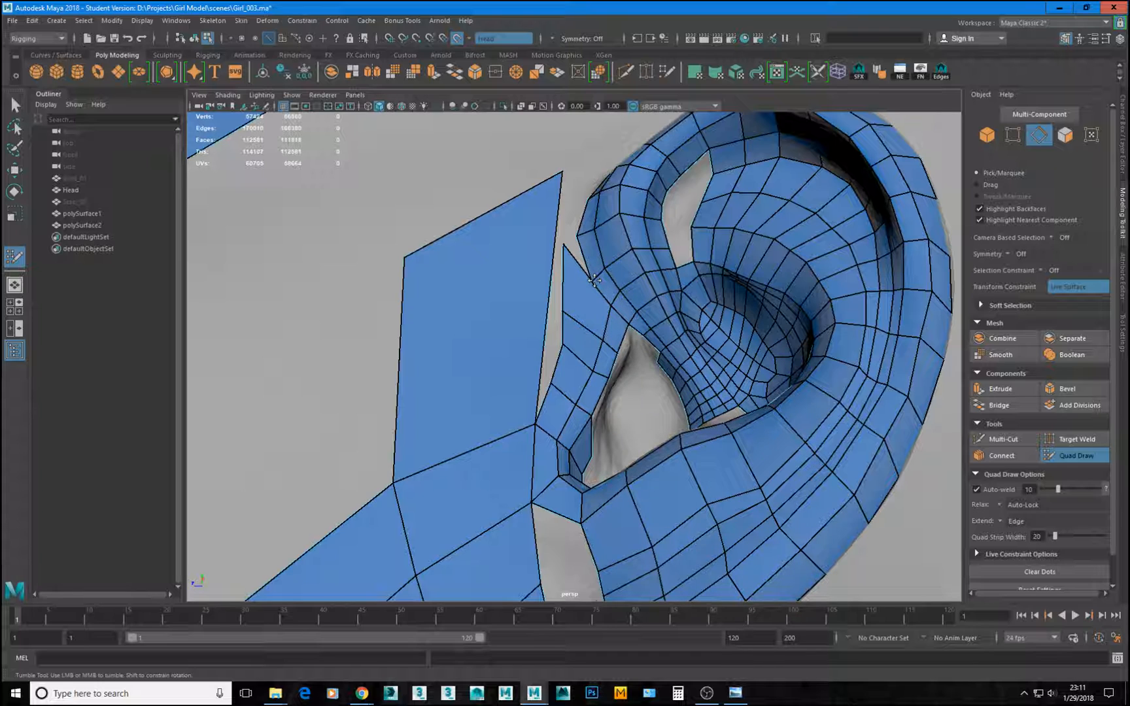
left_click_drag(594, 280, 620, 307, "alt")
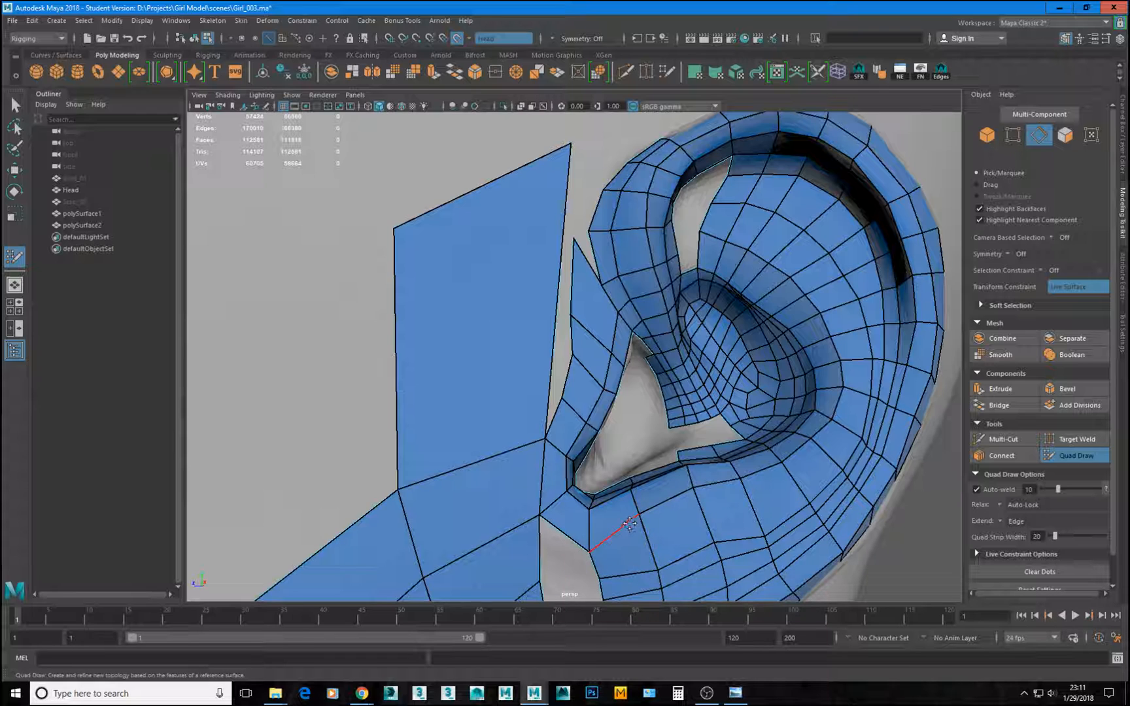
Insert an edge loop through the front strip, lobe and inner bowl, and weld the strip's top vertex to the fold's outer border.
left_click_drag(637, 515, 644, 527)
mouse_move(696, 486)
left_mouse_down()
mouse_move(699, 497)
mouse_move(741, 490)
mouse_move(817, 446)
left_mouse_up()
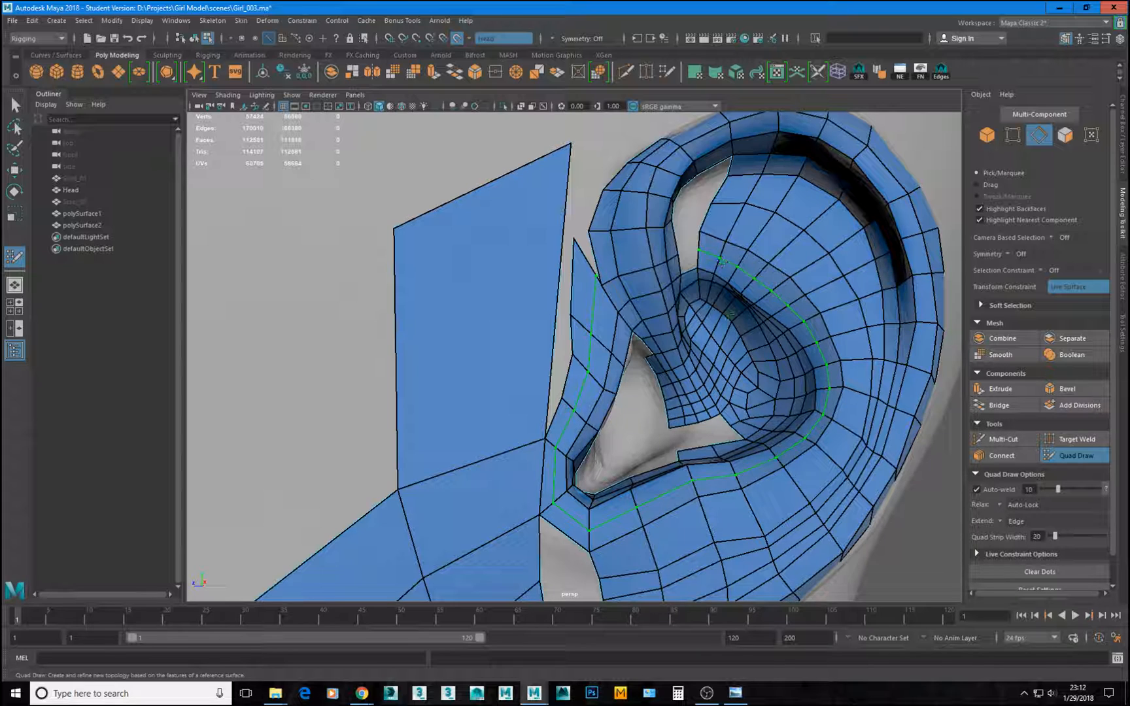
left_click(721, 261, "ctrl")
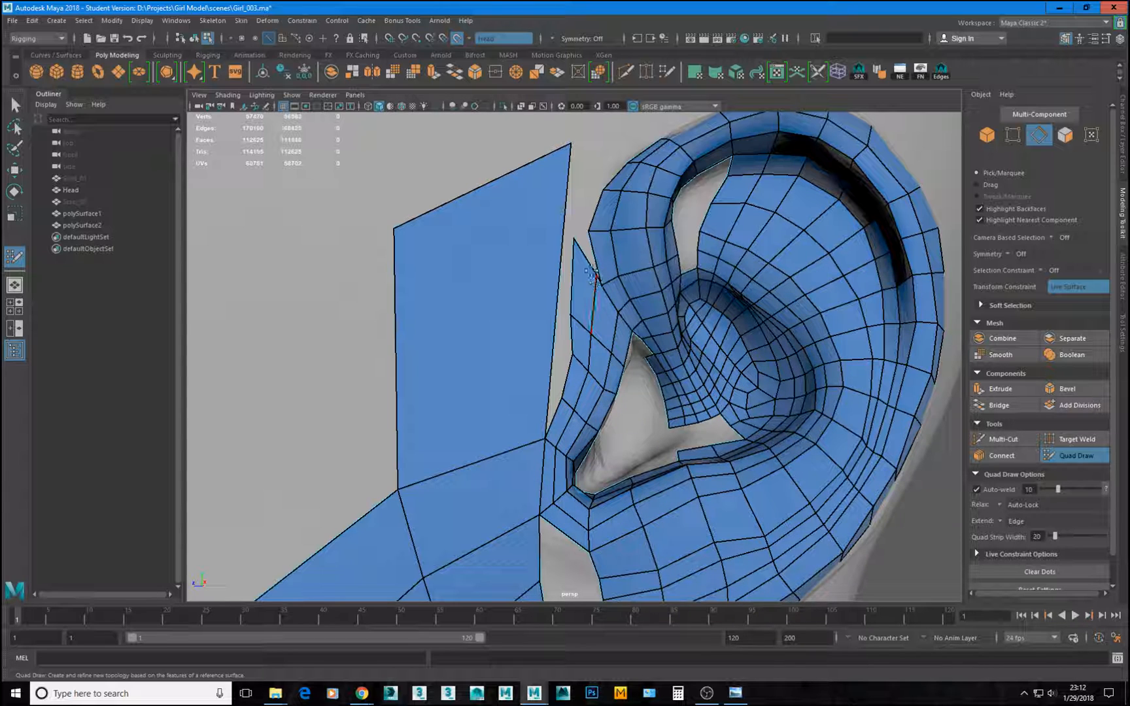
mouse_move(577, 237)
left_mouse_down()
mouse_move(615, 242)
mouse_move(586, 256)
left_mouse_up()
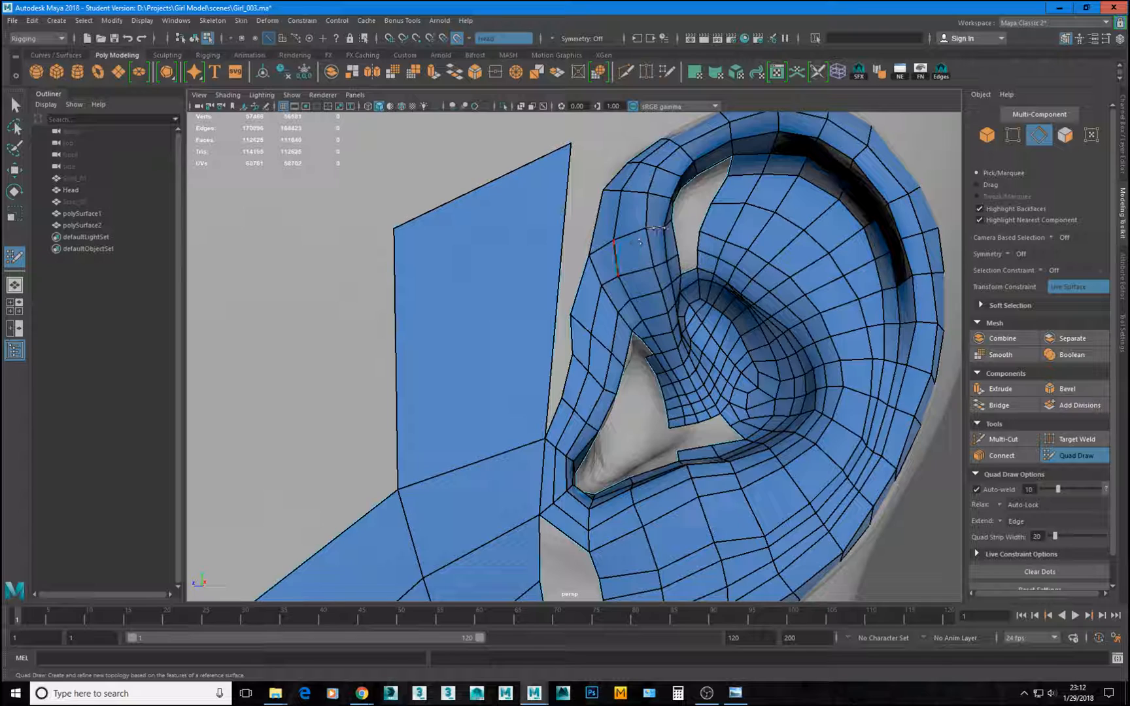
Bridge the lower end of the gap between the front fold and the upper bowl with a quad.
left_click_drag(665, 227, 676, 235, "alt")
right_click_drag(668, 233, 726, 222, "alt")
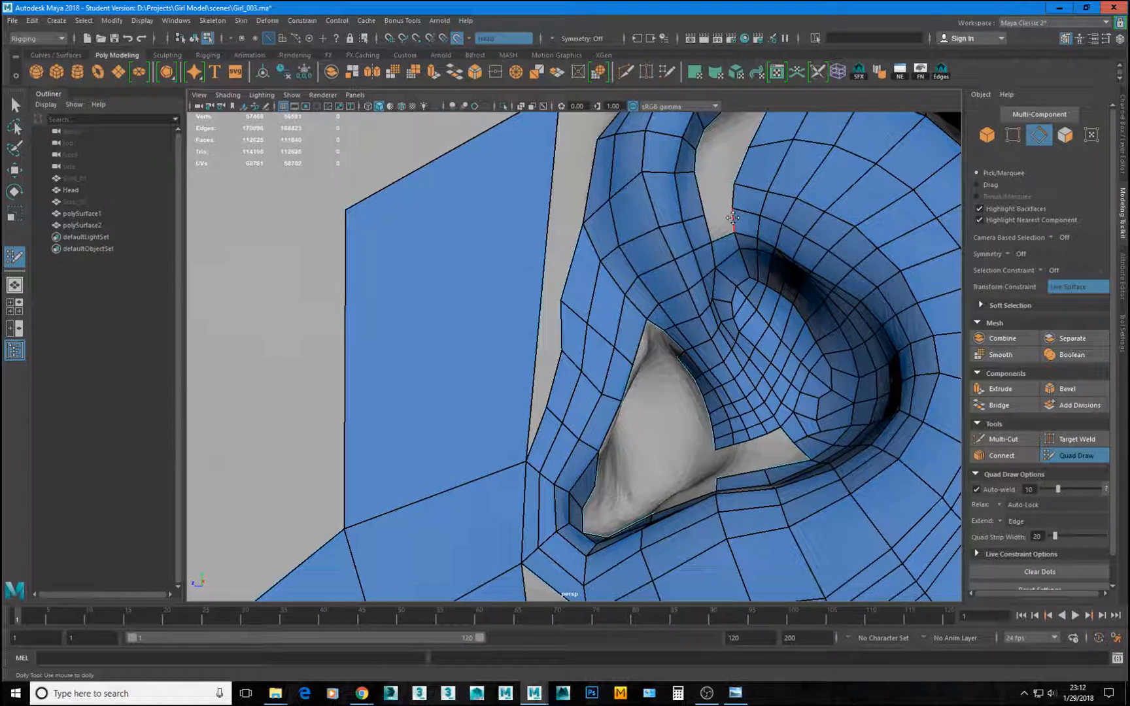
mouse_move(741, 224)
left_mouse_down()
mouse_move(711, 226)
mouse_move(698, 192)
left_mouse_up()
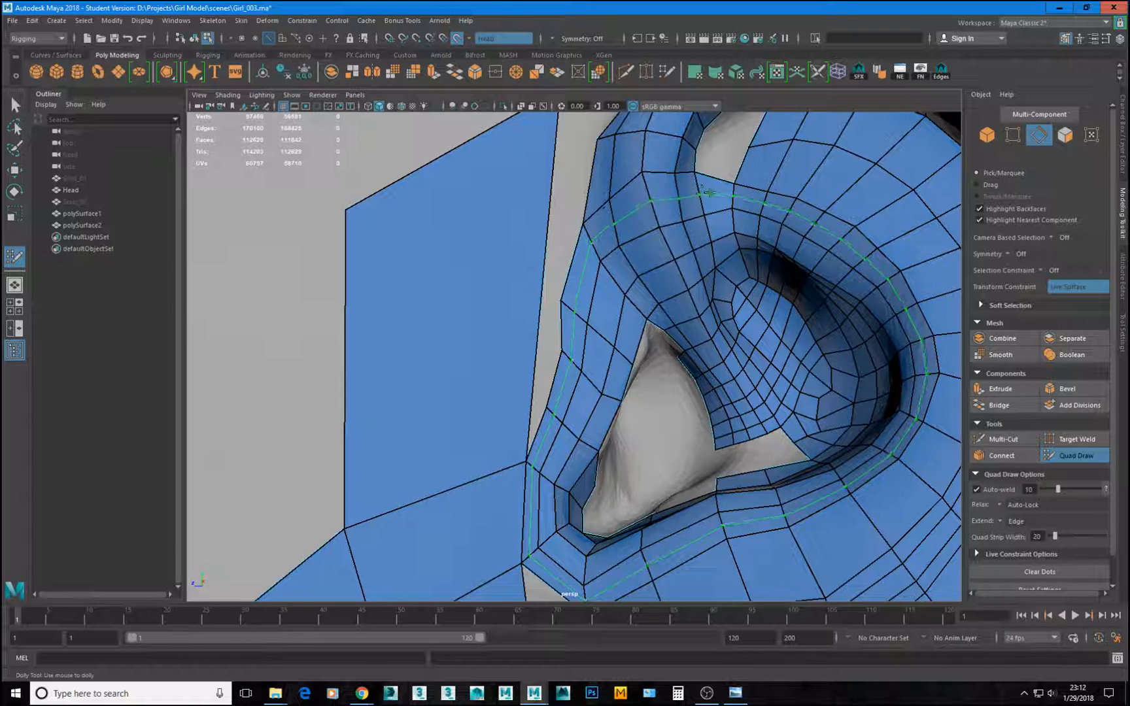
right_click_drag(812, 222, 770, 221, "alt")
left_click_drag(769, 221, 674, 243, "alt")
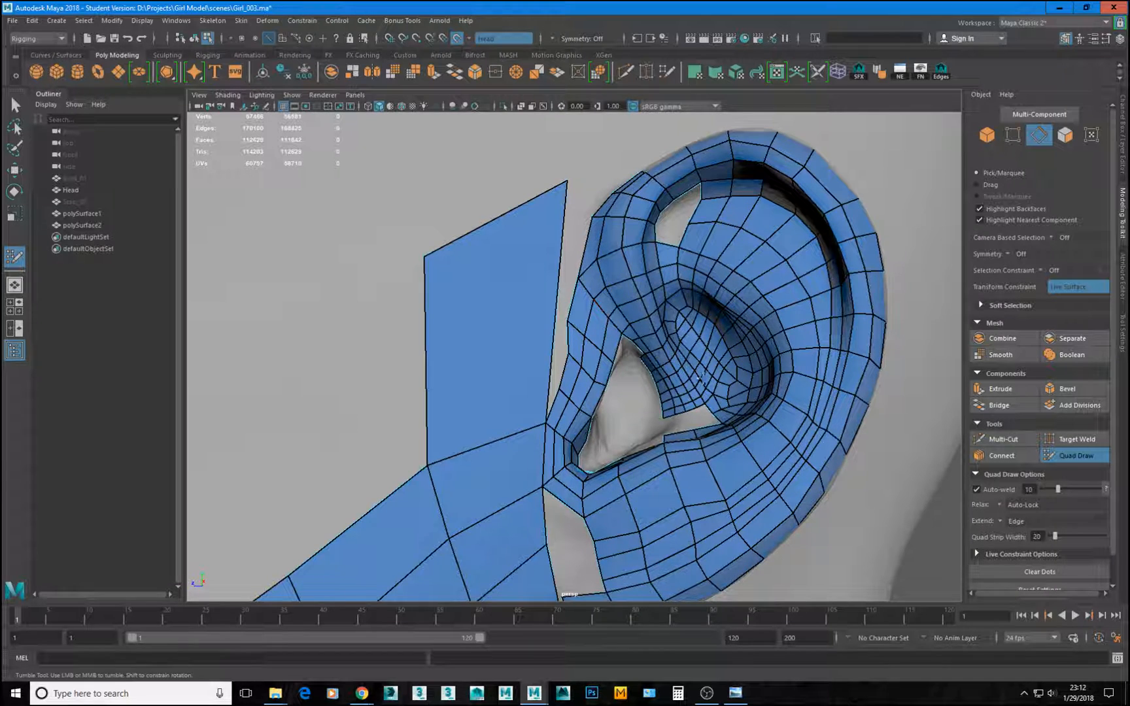
Examine the ear's edge flow and the remaining upper gap between the fold and the bowl from several angles.
left_click_drag(699, 378, 568, 395, "alt")
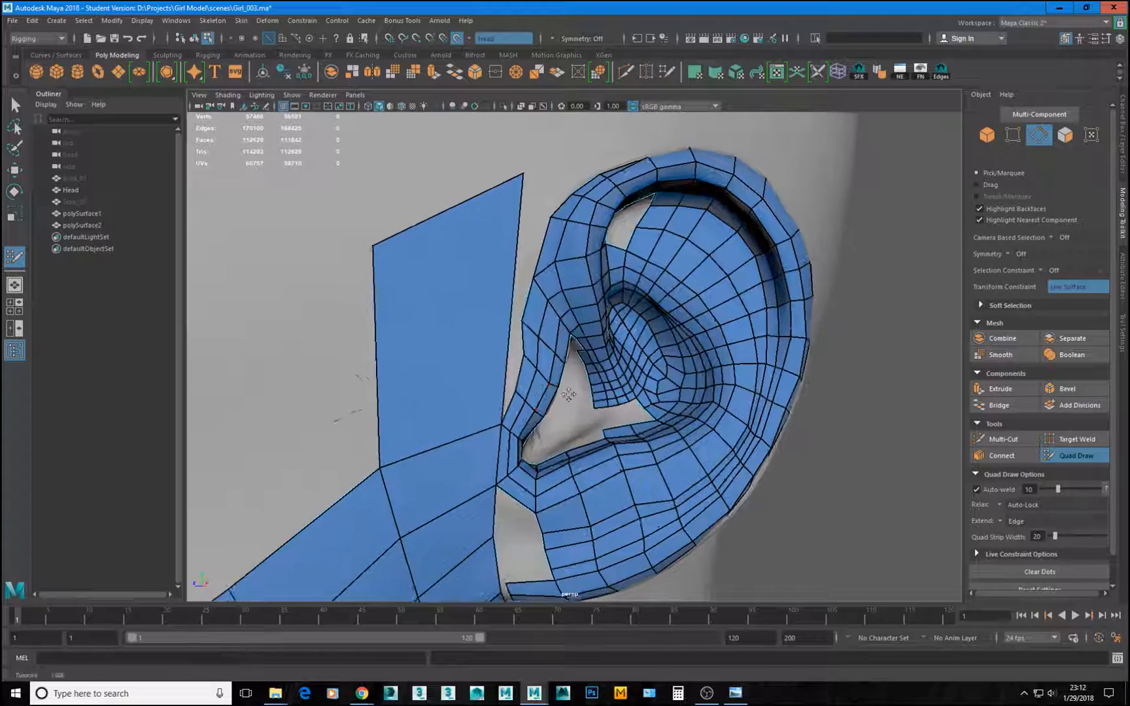
scroll(568, 395, "down", 8)
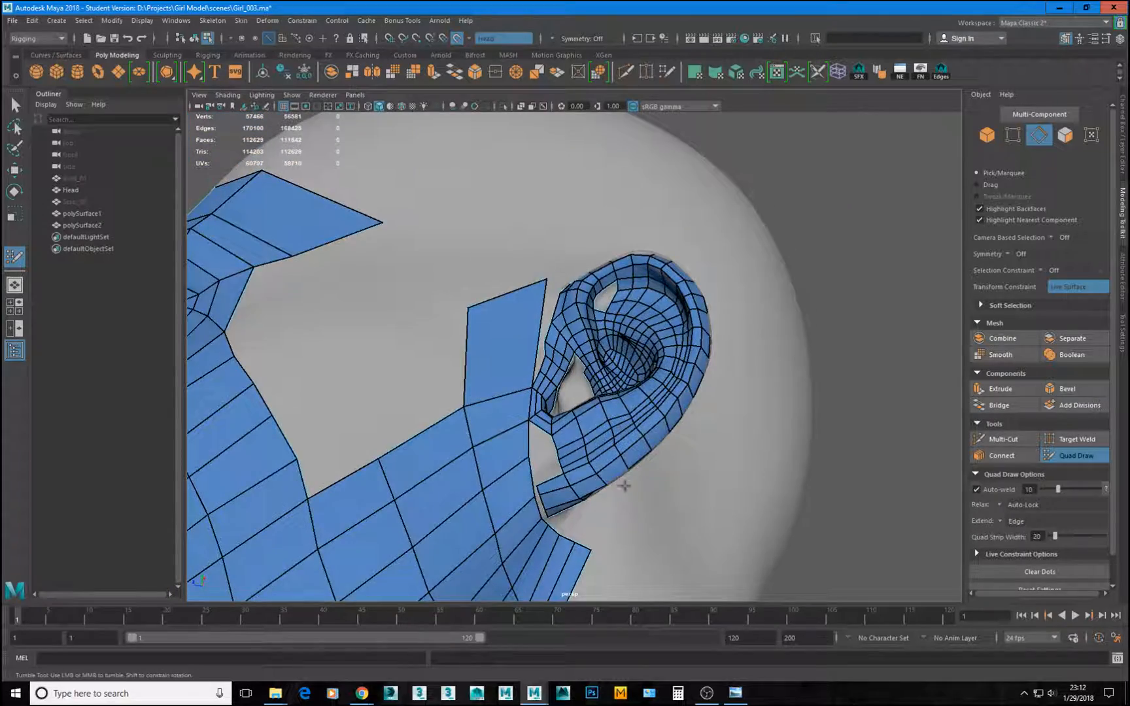
left_click_drag(624, 485, 723, 314, "alt")
right_click_drag(722, 314, 818, 309, "alt")
middle_click_drag(701, 280, 661, 399, "alt")
left_click_drag(661, 399, 709, 363, "alt")
right_click_drag(709, 363, 650, 367, "alt")
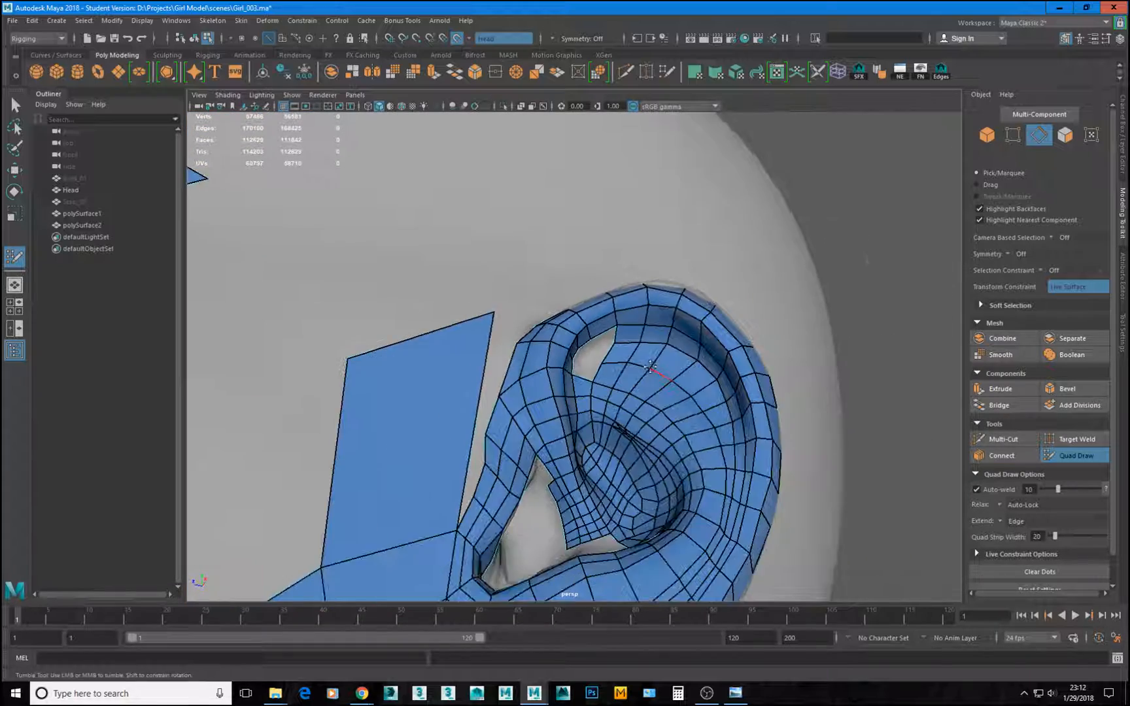
left_click_drag(650, 367, 592, 386, "alt")
right_click_drag(592, 386, 624, 387, "alt")
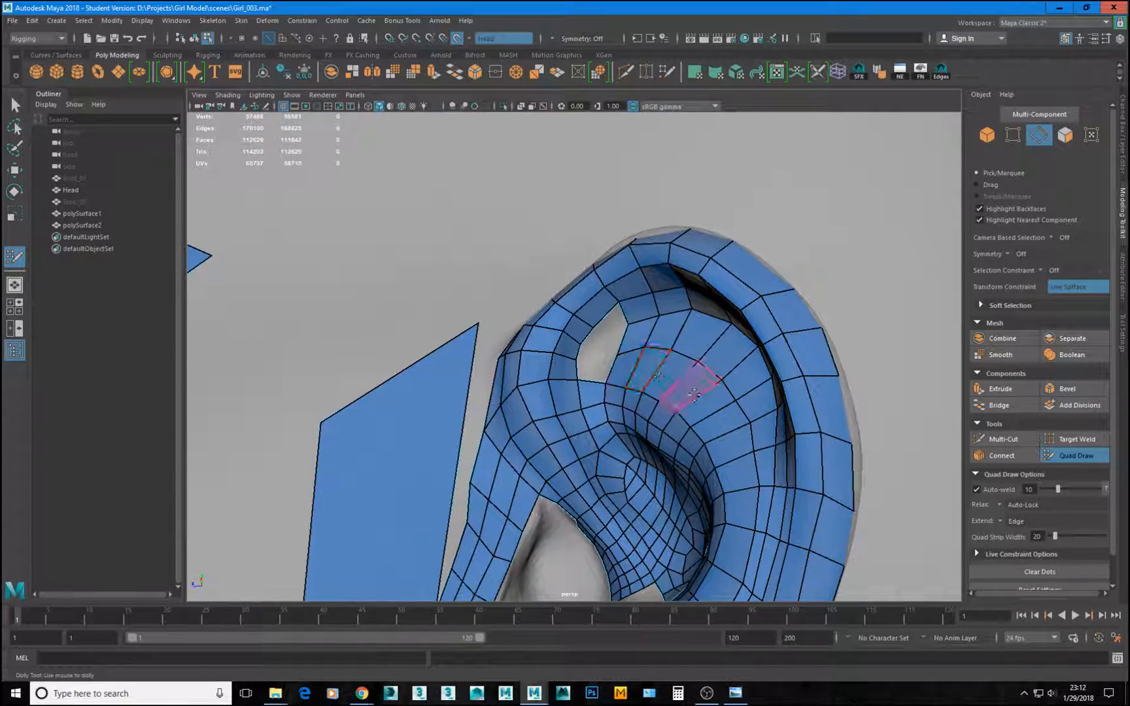
Insert an edge loop from the upper gap around the middle of the bowl and down through the lobe.
right_click_drag(695, 490, 638, 471, "alt")
left_click_drag(638, 471, 667, 435, "alt")
middle_click_drag(667, 435, 680, 373, "alt")
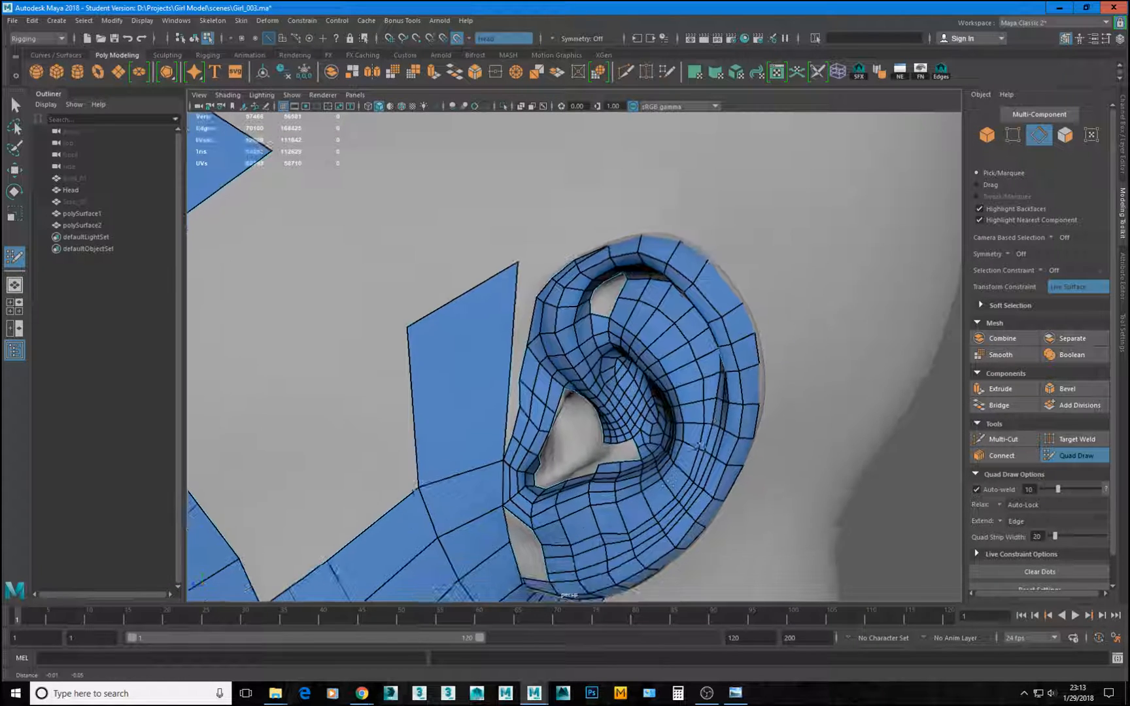
left_click_drag(681, 373, 693, 370, "alt")
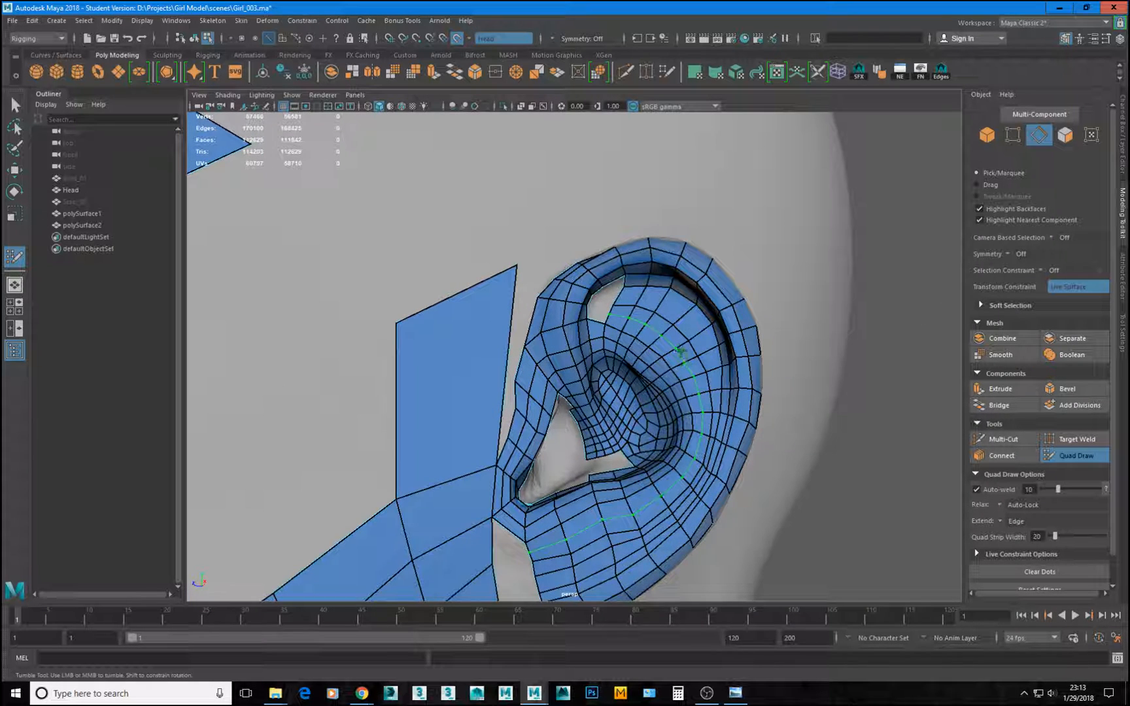
left_click_drag(623, 428, 656, 399, "alt")
Fill another quad at the lower end of the upper gap, joining the fold to the newly divided bowl.
middle_click_drag(656, 398, 618, 458, "alt")
right_click_drag(618, 458, 674, 472, "alt")
left_click_drag(674, 472, 638, 458, "alt")
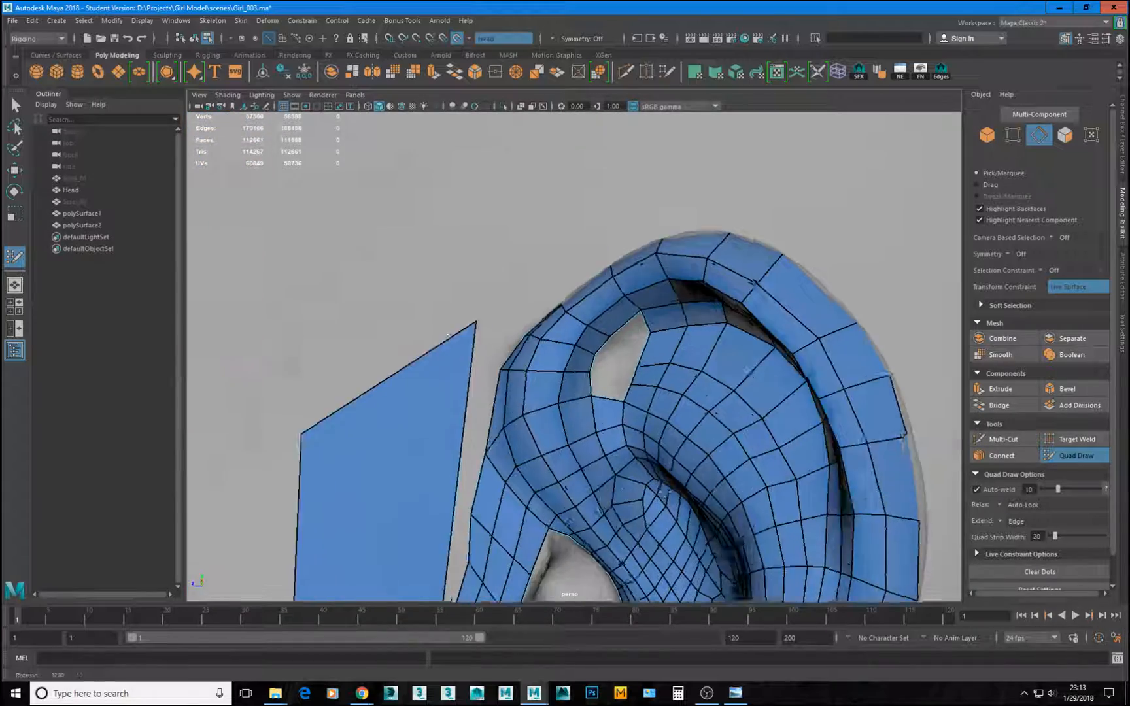
right_click_drag(638, 458, 653, 406, "alt")
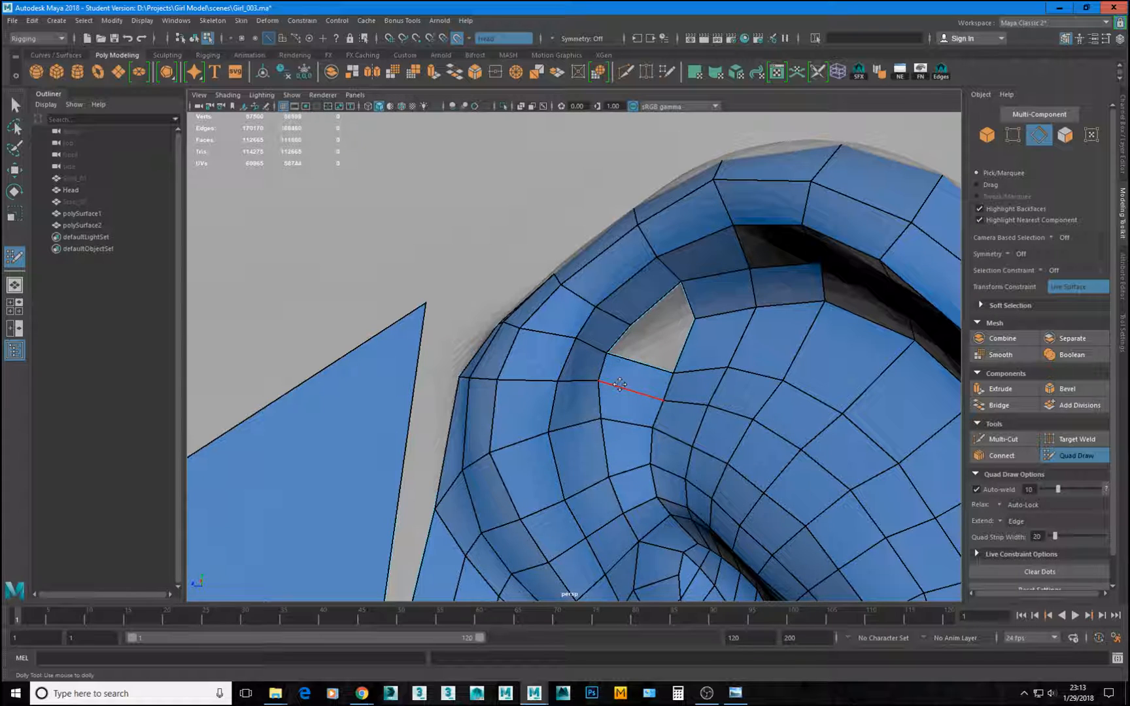
Insert an edge loop along the outer part of the bowl, from the remaining upper gap down to the lobe's front border.
right_click_drag(744, 417, 661, 417, "alt")
left_click_drag(661, 417, 691, 445, "alt")
middle_click_drag(692, 445, 672, 372, "alt")
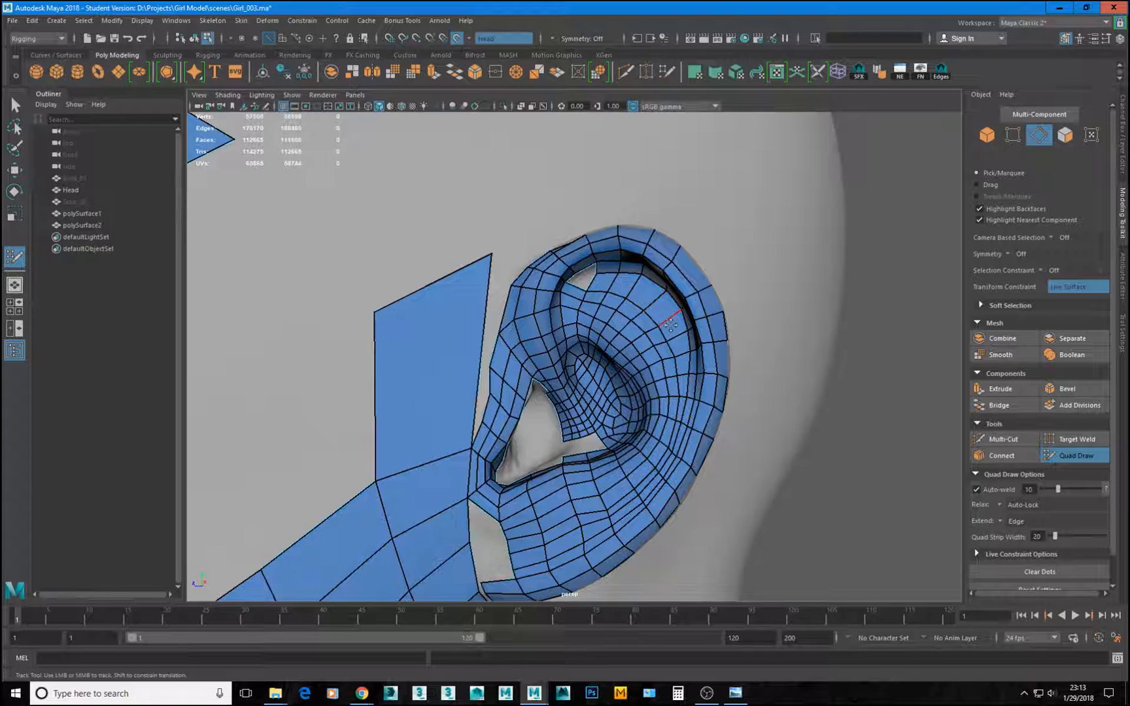
mouse_move(670, 336)
left_mouse_down("alt")
mouse_move(614, 337)
mouse_move(667, 310)
mouse_move(680, 429)
left_mouse_up("alt")
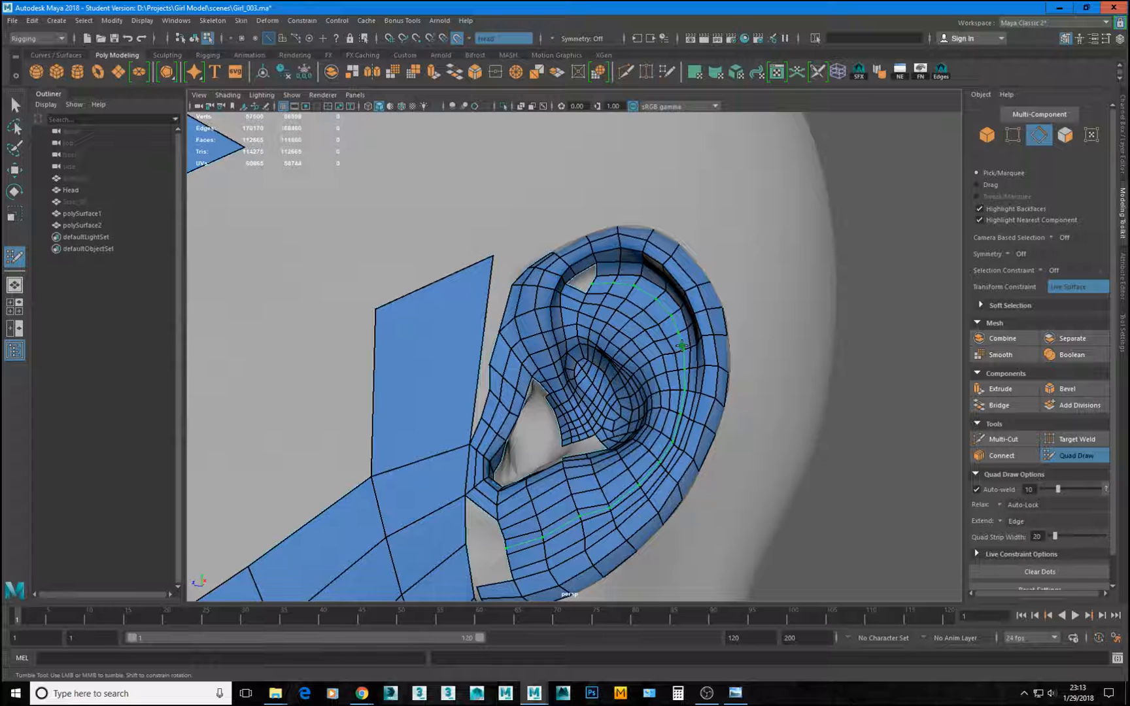
left_click(687, 364, "ctrl")
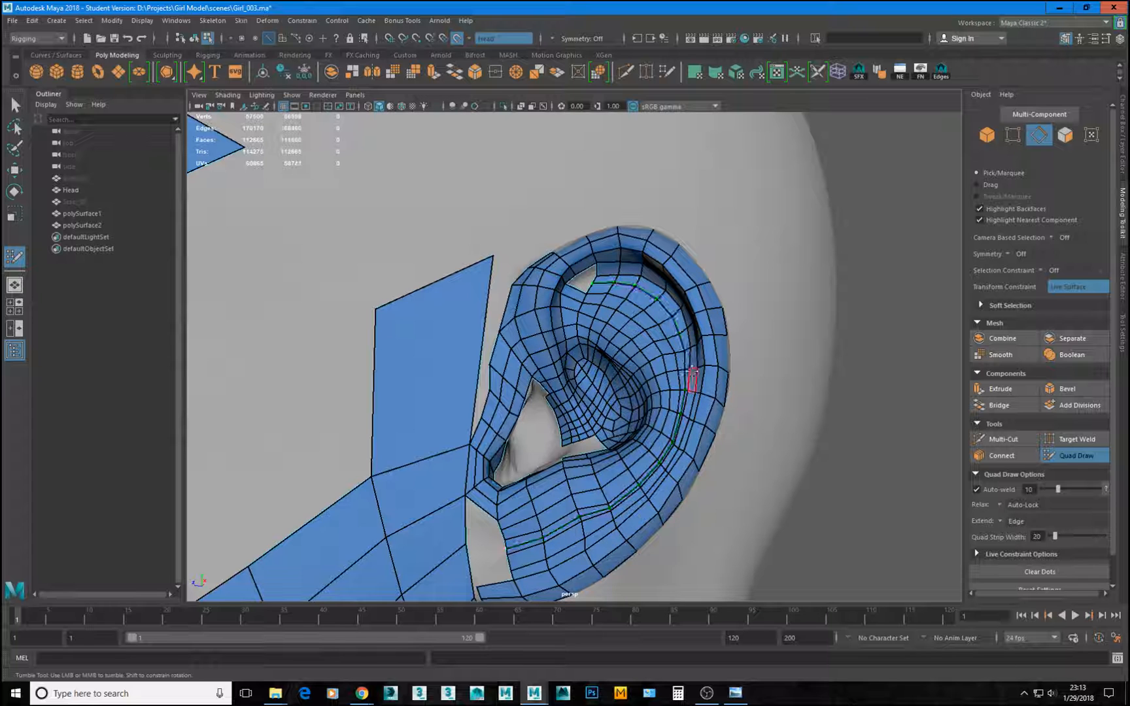
left_click_drag(668, 373, 624, 425, "alt")
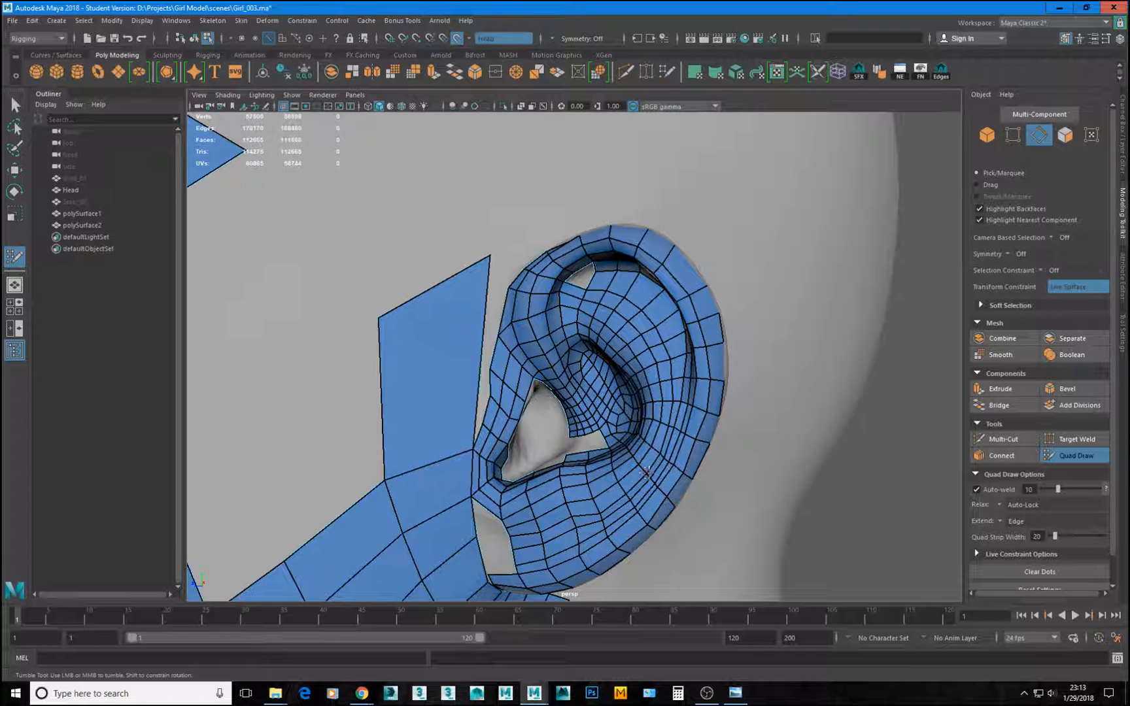
Undo the last edge loop, reinsert it through the outer bowl down to the lobe, and relax the crowded loops around it.
key("ctrl+z")
left_click(665, 312, "ctrl")
left_click_drag(661, 445, 662, 448, "alt")
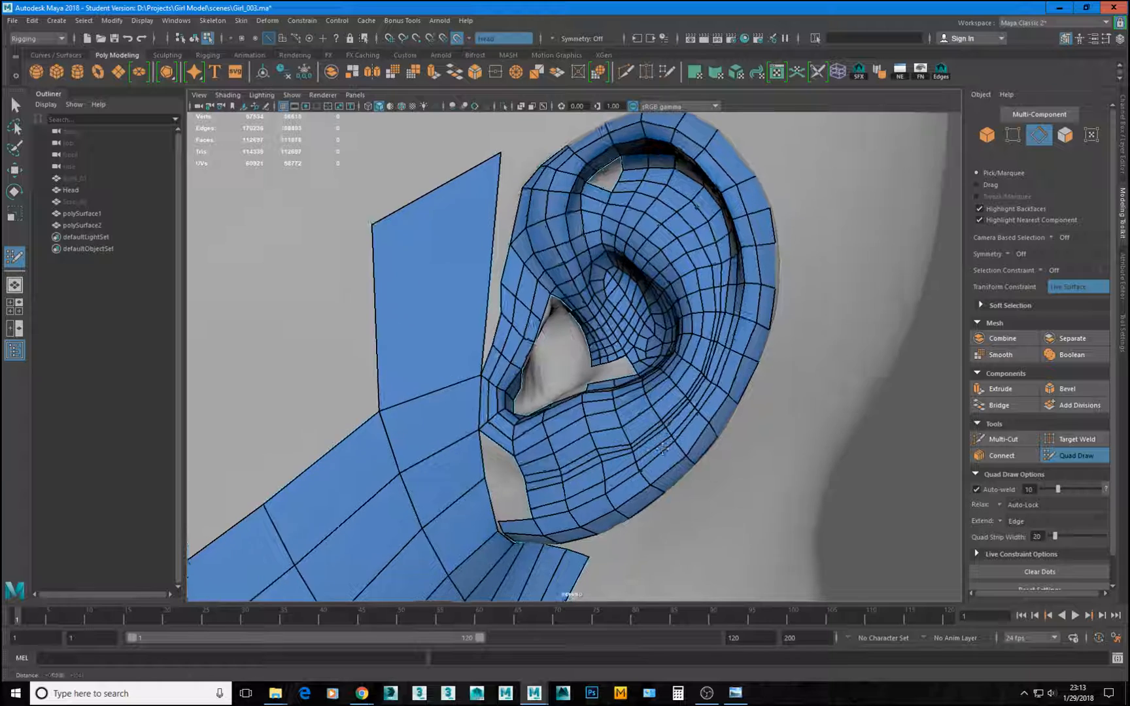
right_click_drag(662, 448, 646, 453, "alt")
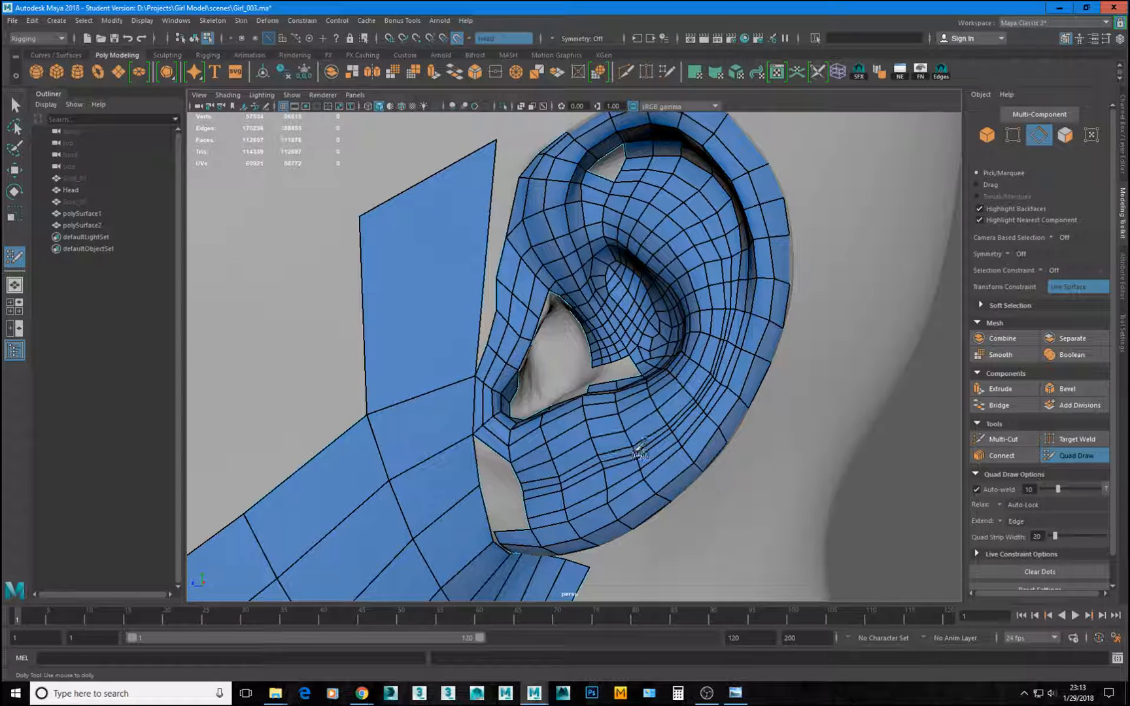
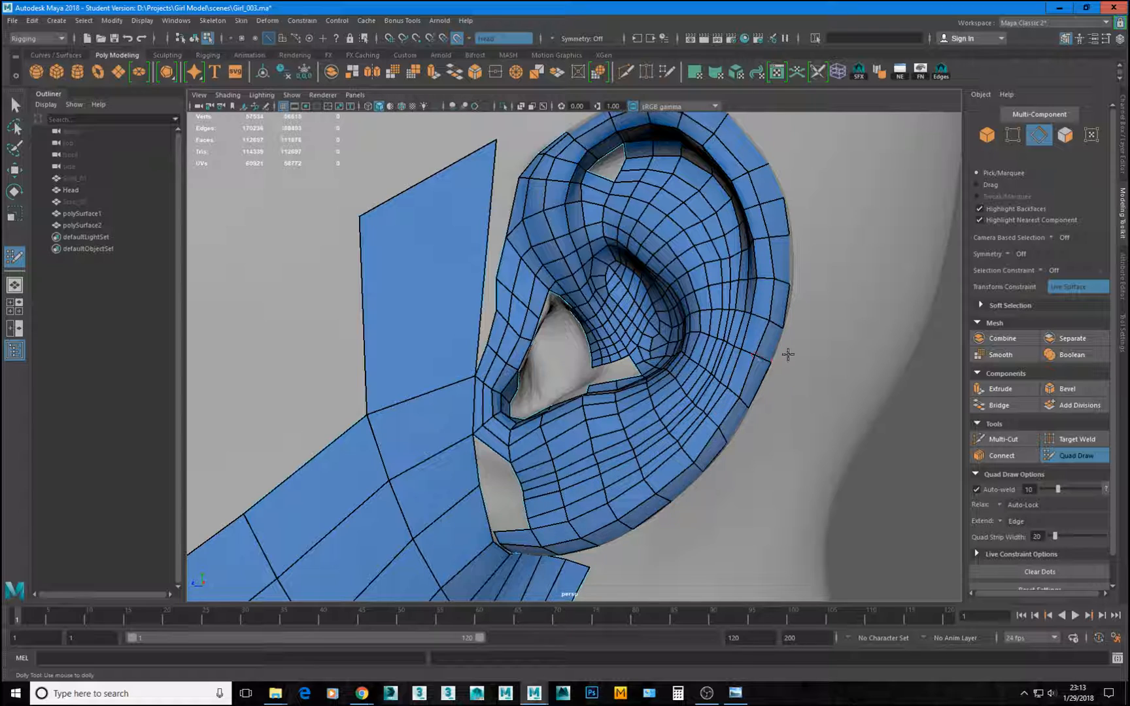
Extend the border edges across the remaining upper gap and weld them, closing the mesh between the fold and the bowl.
middle_click_drag(701, 275, 699, 382, "alt")
right_click_drag(699, 382, 772, 378, "alt")
left_click_drag(703, 274, 677, 227, "alt")
middle_click_drag(678, 227, 689, 283, "alt")
right_click_drag(690, 283, 732, 265, "alt")
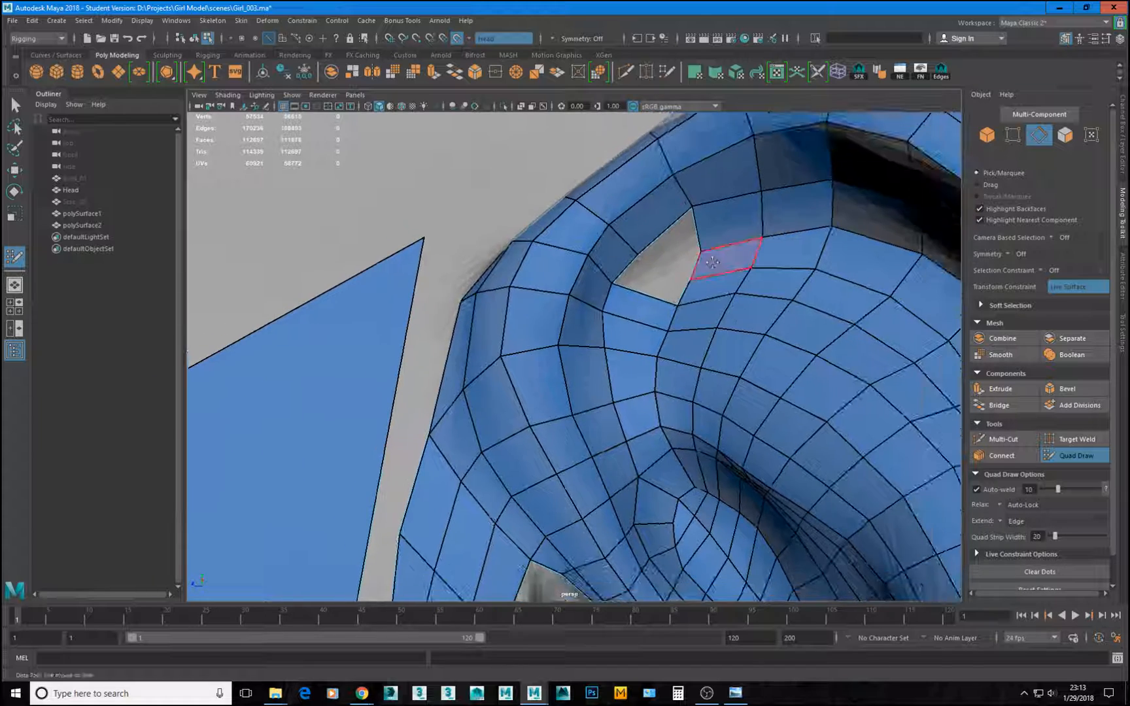
middle_click_drag(674, 263, 652, 306, "alt")
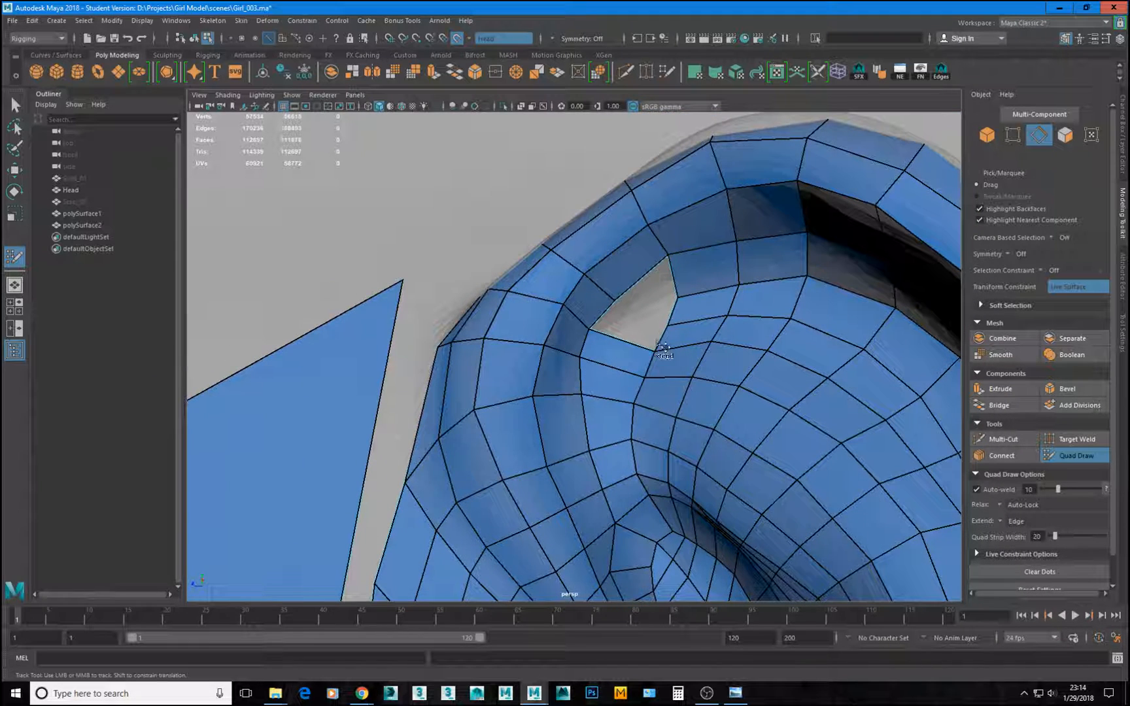
left_click_drag(657, 338, 599, 315)
key("ctrl+z")
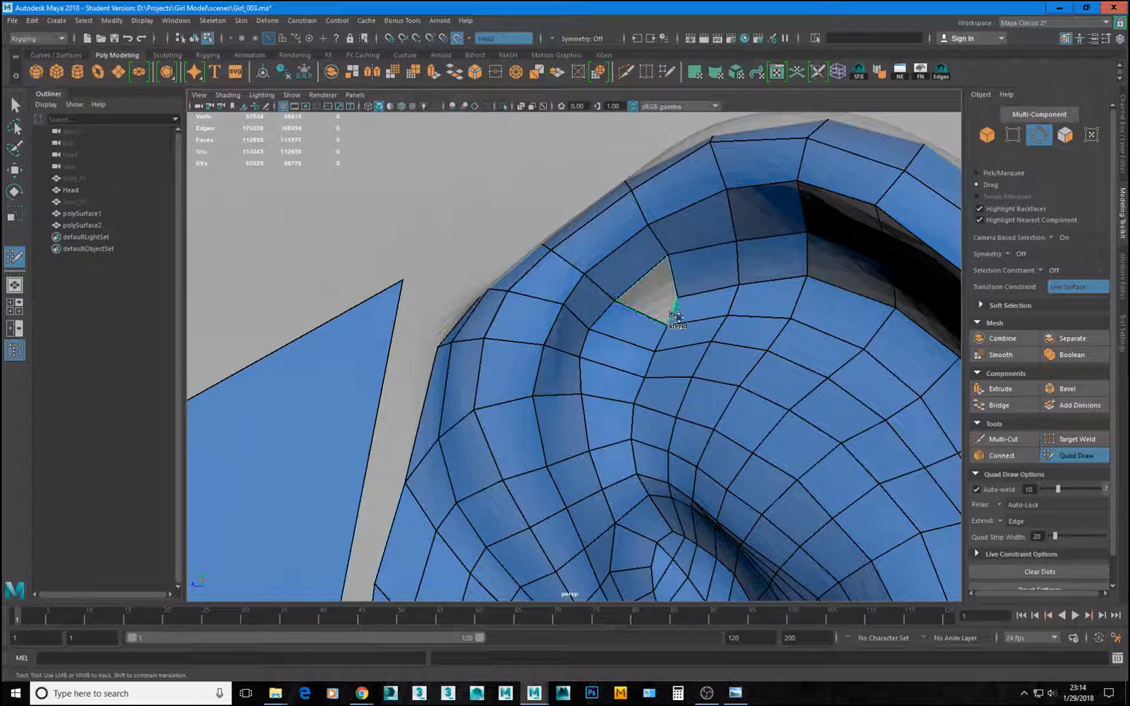
mouse_move(677, 319)
left_mouse_down()
mouse_move(641, 278)
mouse_move(681, 295)
mouse_move(578, 289)
left_mouse_up()
scroll(654, 304, "down", 5)
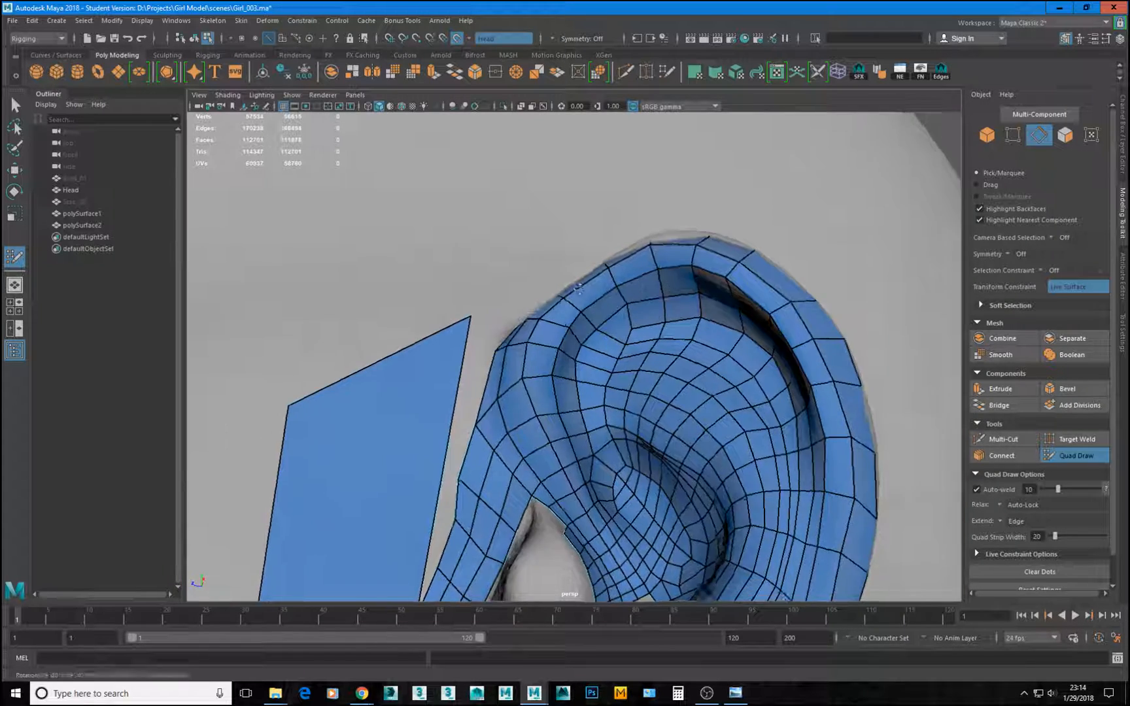
right_click_drag(579, 289, 622, 335, "alt")
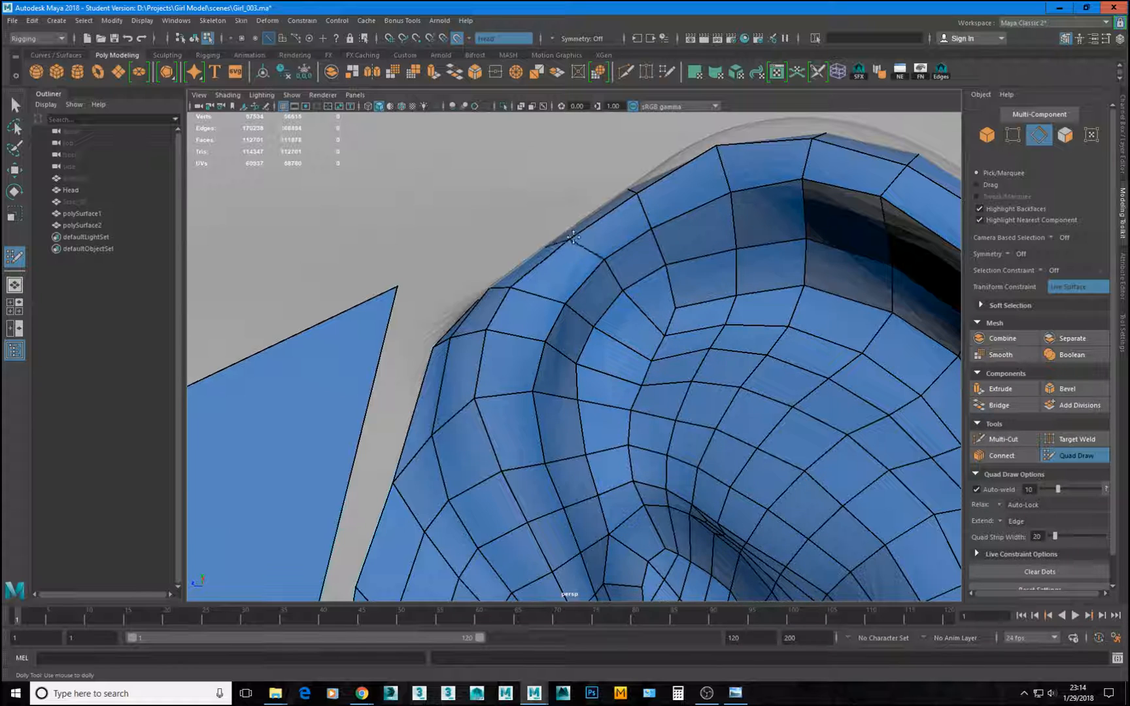
Examine the ear's edge flow and the open gap between the lobe's front border and the cheek from several angles.
left_click_drag(562, 253, 581, 225, "alt")
right_click_drag(757, 316, 598, 307, "alt")
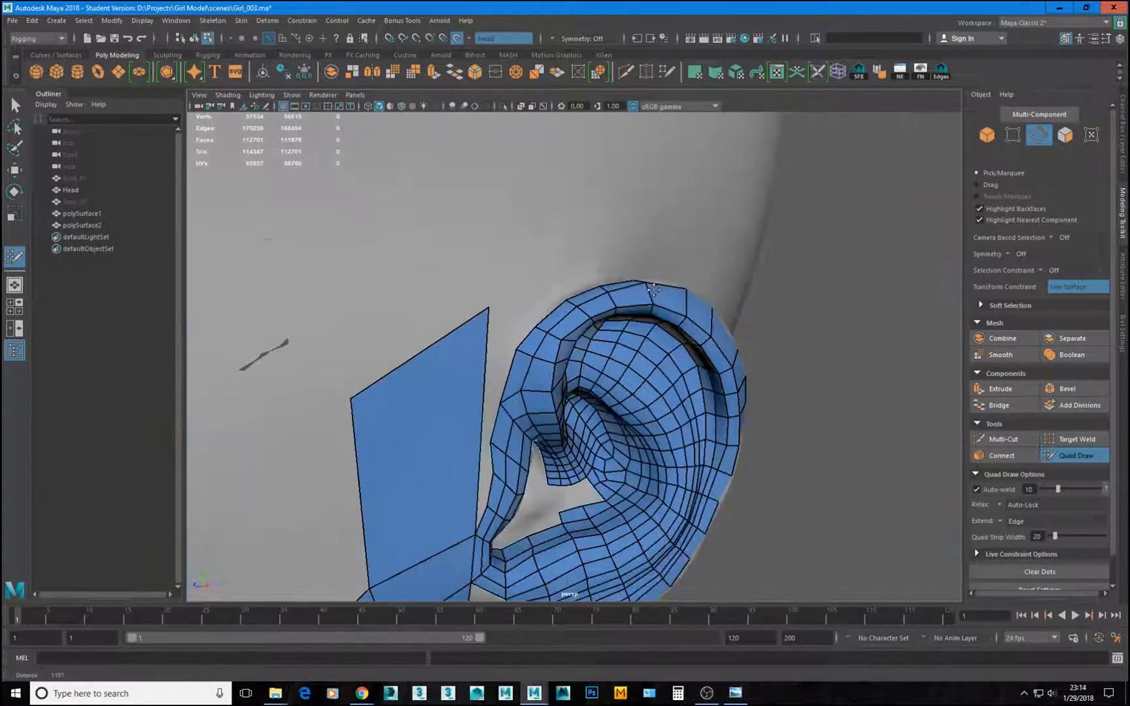
left_click_drag(599, 307, 690, 470, "alt")
middle_click_drag(690, 470, 740, 395, "alt")
left_click_drag(740, 394, 644, 454, "alt")
middle_click_drag(597, 492, 664, 378, "alt")
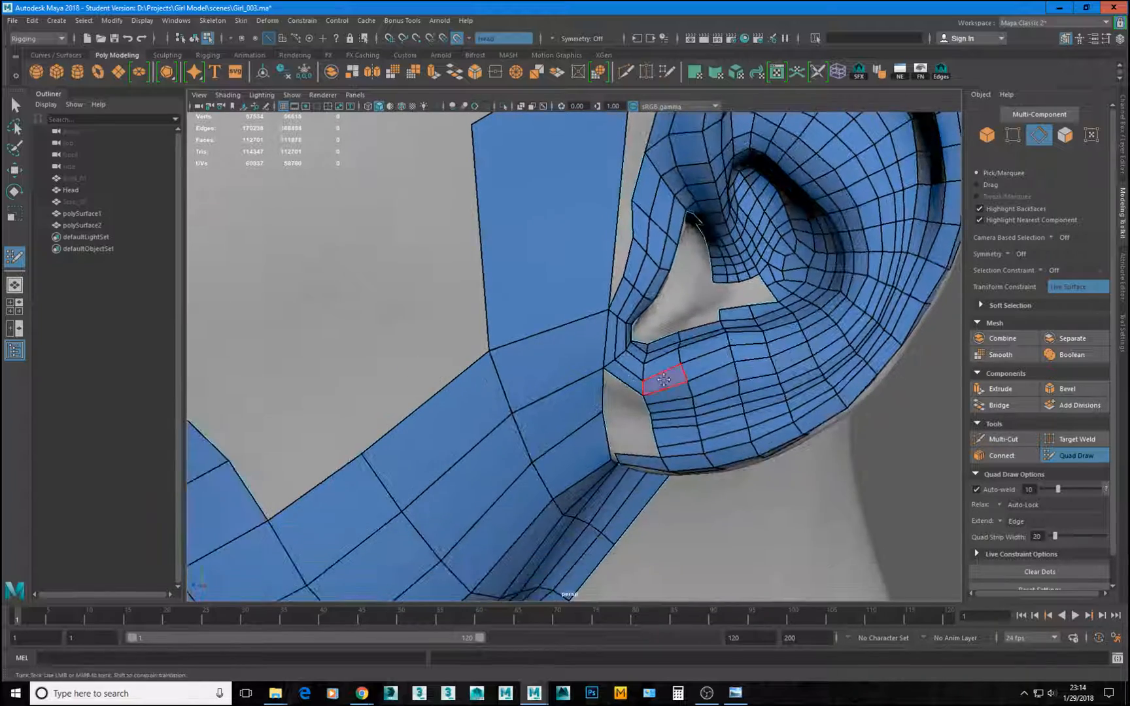
left_click_drag(663, 378, 599, 452, "alt")
middle_click_drag(600, 453, 588, 371, "alt")
right_click_drag(588, 372, 641, 402, "alt")
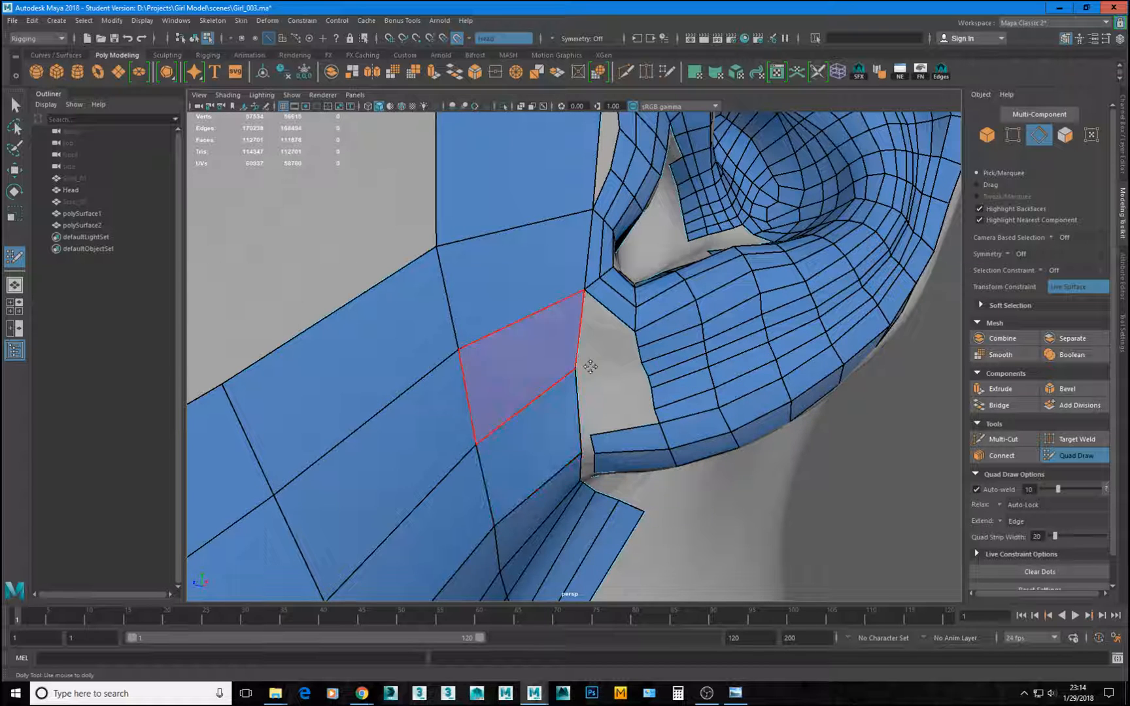
right_click_drag(628, 396, 416, 365, "alt")
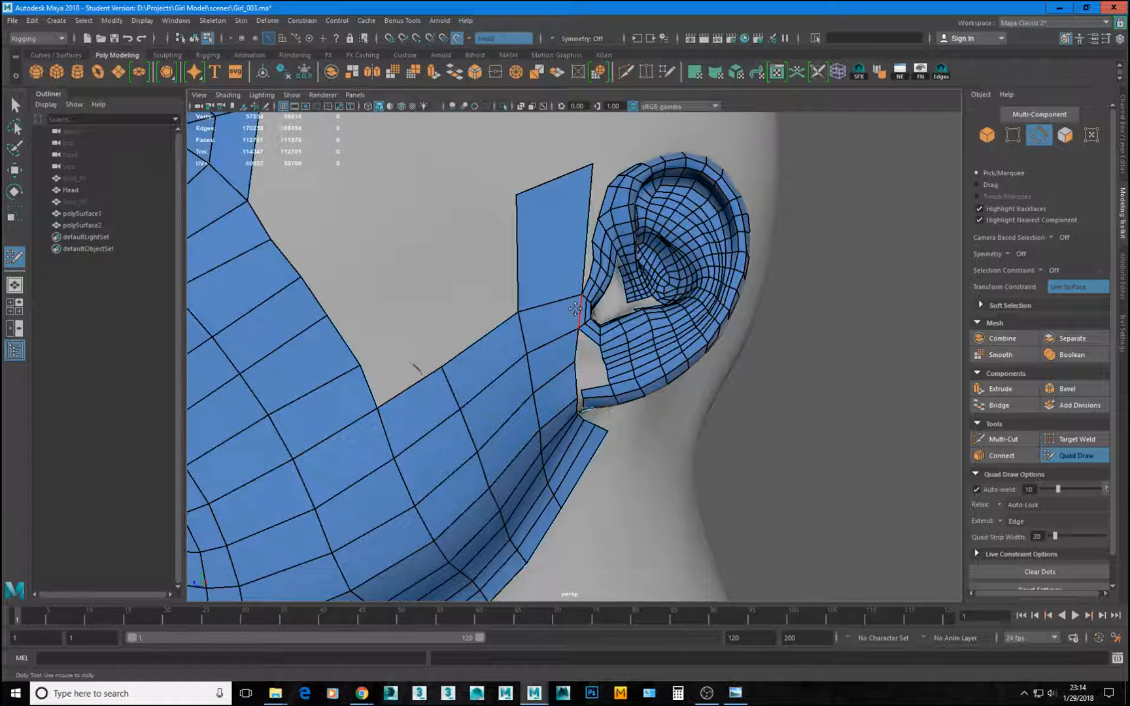
right_click_drag(575, 309, 744, 182, "alt")
middle_click_drag(744, 182, 650, 260, "alt")
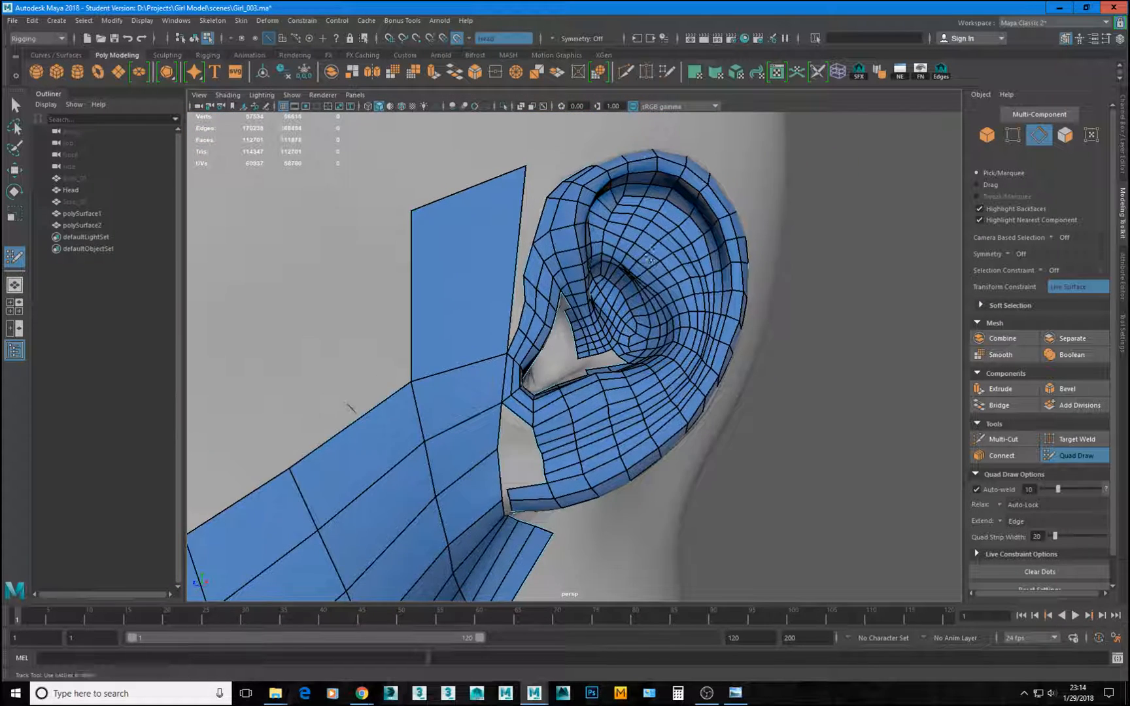
Relax the vertices in the upper bowl to smooth the spacing beneath the rim.
right_click_drag(650, 260, 631, 203, "alt")
mouse_move(626, 190)
left_mouse_down("shift")
mouse_move(608, 224)
mouse_move(633, 188)
mouse_move(673, 191)
mouse_move(705, 212)
mouse_move(729, 266)
left_mouse_up("shift")
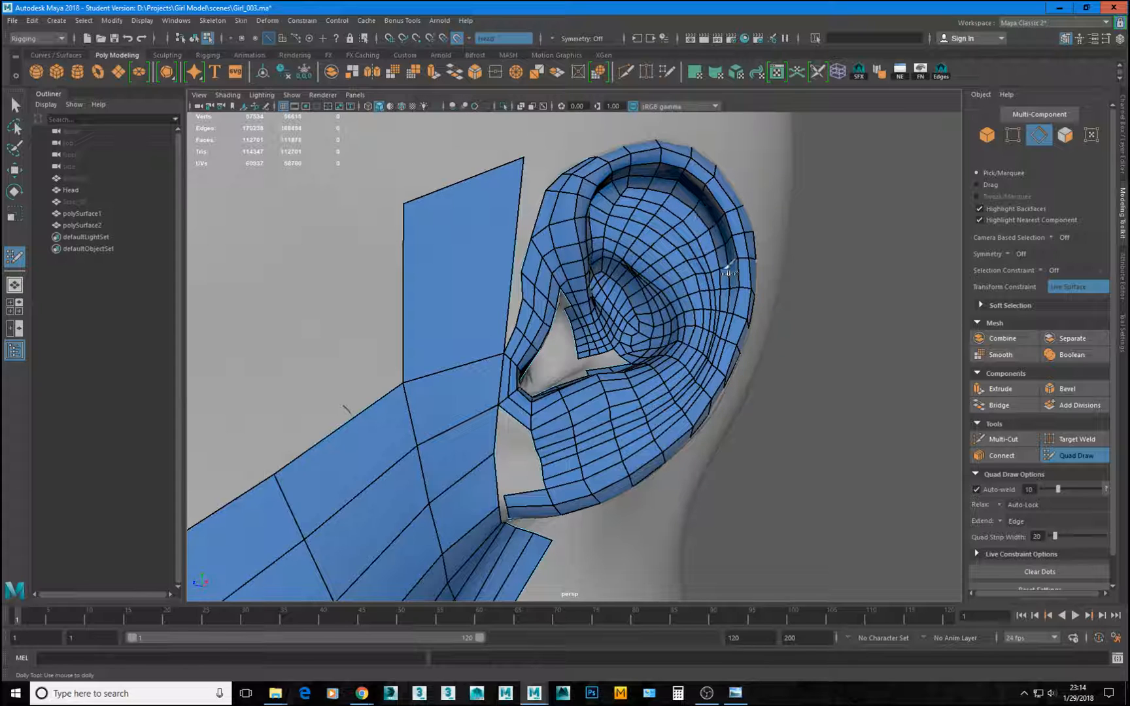
left_click_drag(624, 194, 607, 221, "shift")
Pull a vertex of the lobe's front border inward and fill the resulting notch with quads, merging the dense loops into fewer border edges.
right_click_drag(677, 283, 656, 326, "alt")
middle_click_drag(491, 388, 500, 345, "alt")
right_click_drag(500, 346, 641, 399, "alt")
left_click_drag(641, 399, 635, 403, "alt")
middle_click_drag(635, 404, 579, 359, "alt")
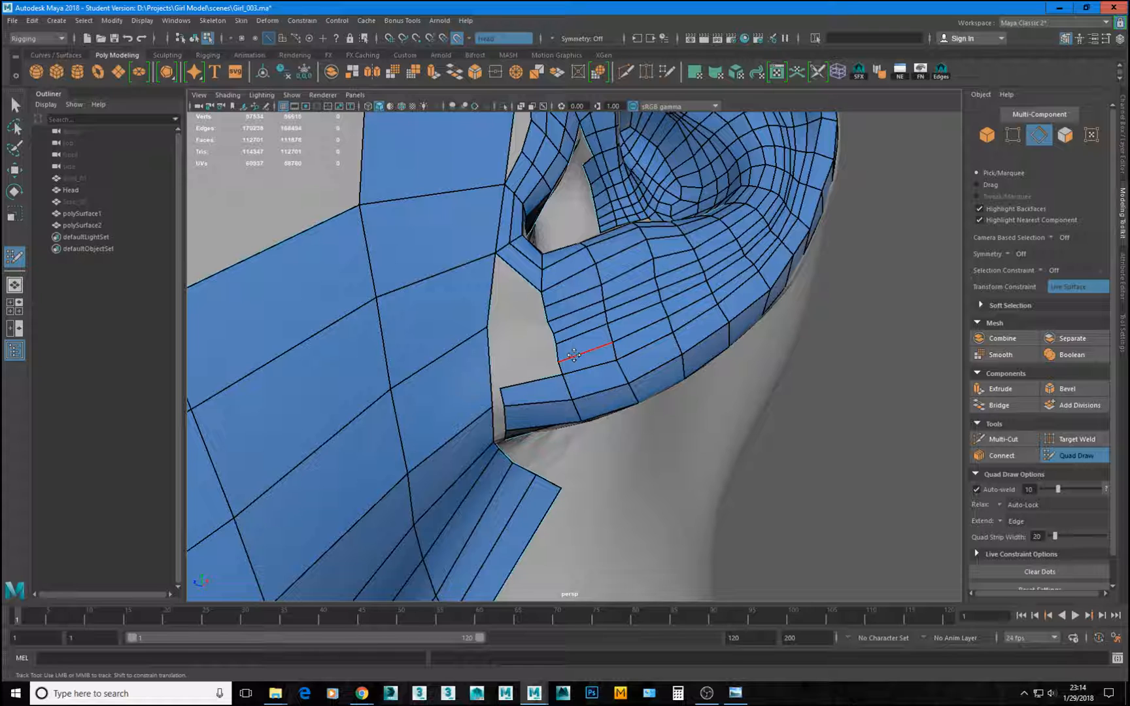
left_click_drag(556, 337, 566, 337)
scroll(576, 359, "up", 2)
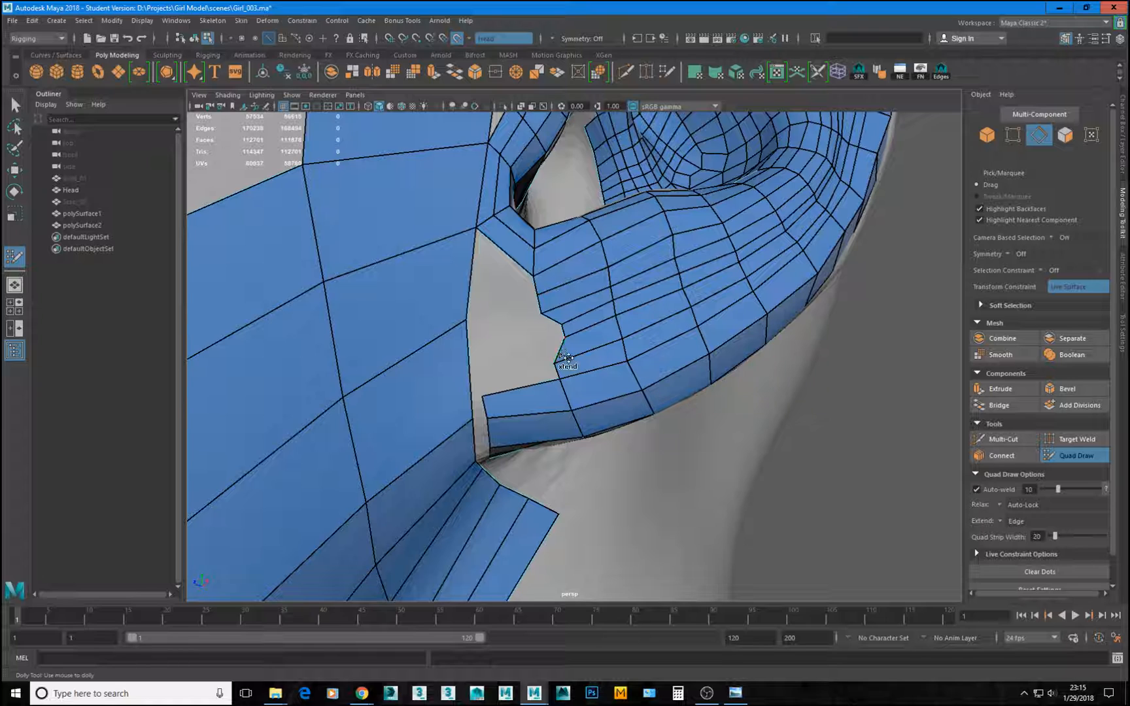
key("Tab")
left_click_drag(560, 349, 539, 320)
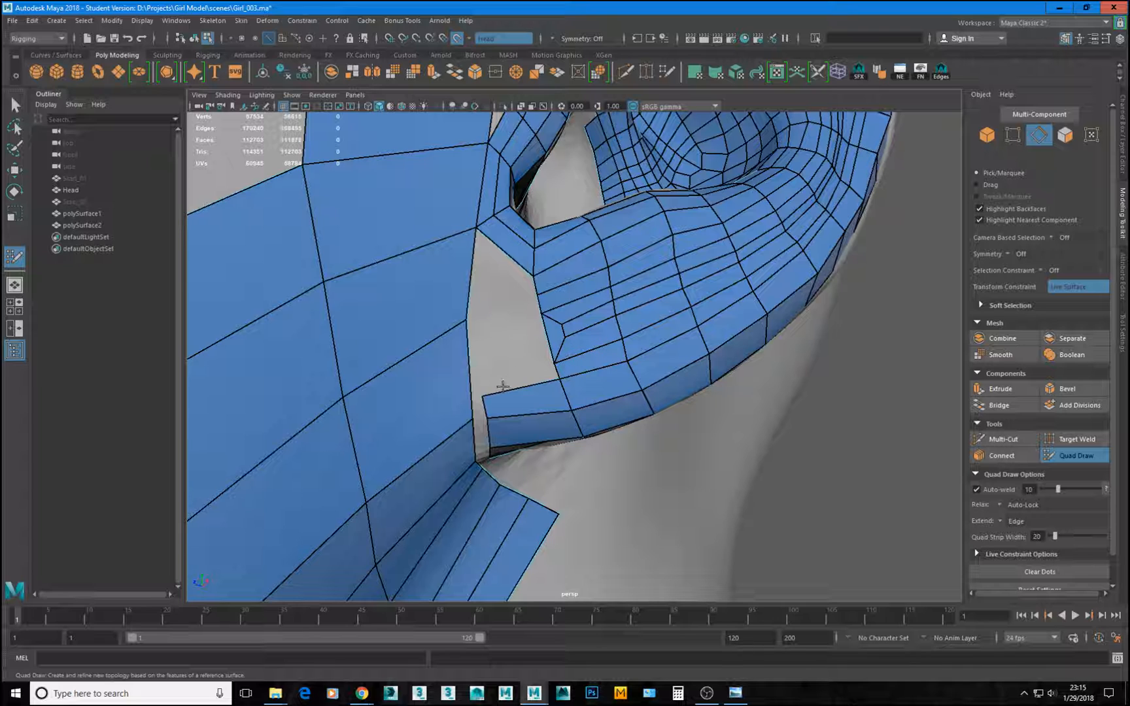
Extend quads at the upper corner of the ear canal opening, joining the front fold to the inner bowl.
right_click_drag(619, 302, 546, 335, "alt")
left_click_drag(615, 314, 700, 295, "alt")
middle_click_drag(562, 197, 568, 340, "alt")
right_click_drag(568, 340, 606, 333, "alt")
middle_click_drag(606, 333, 767, 408, "alt")
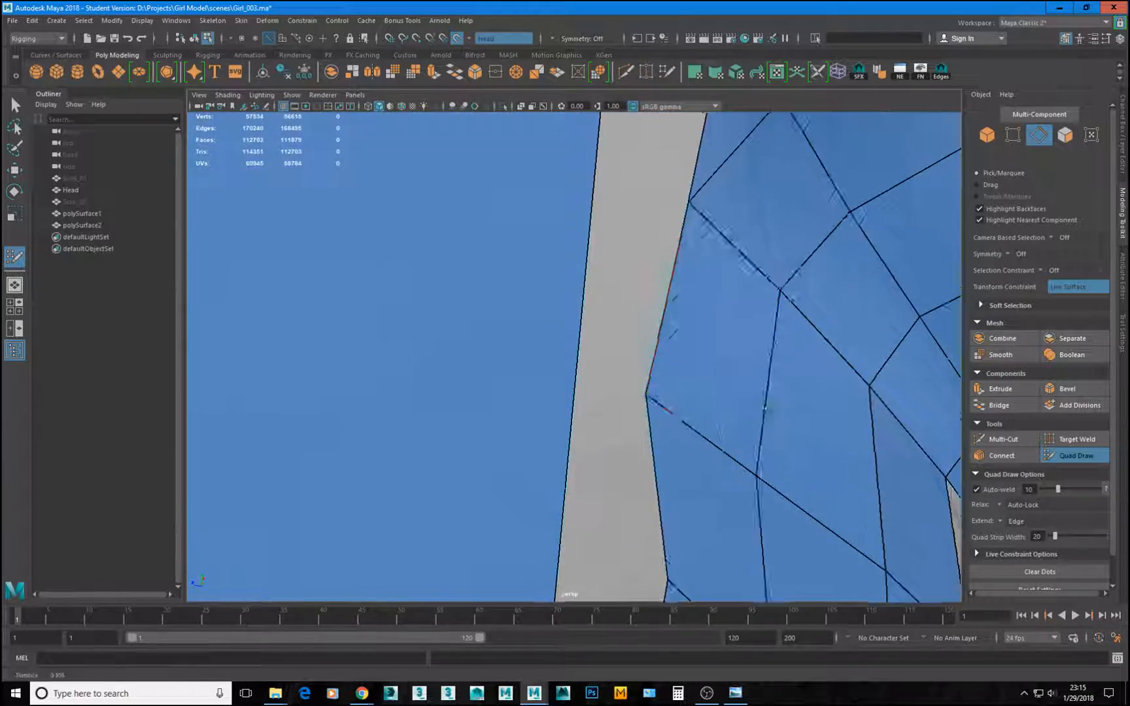
right_click_drag(767, 409, 393, 308, "alt")
left_click_drag(393, 307, 373, 333, "alt")
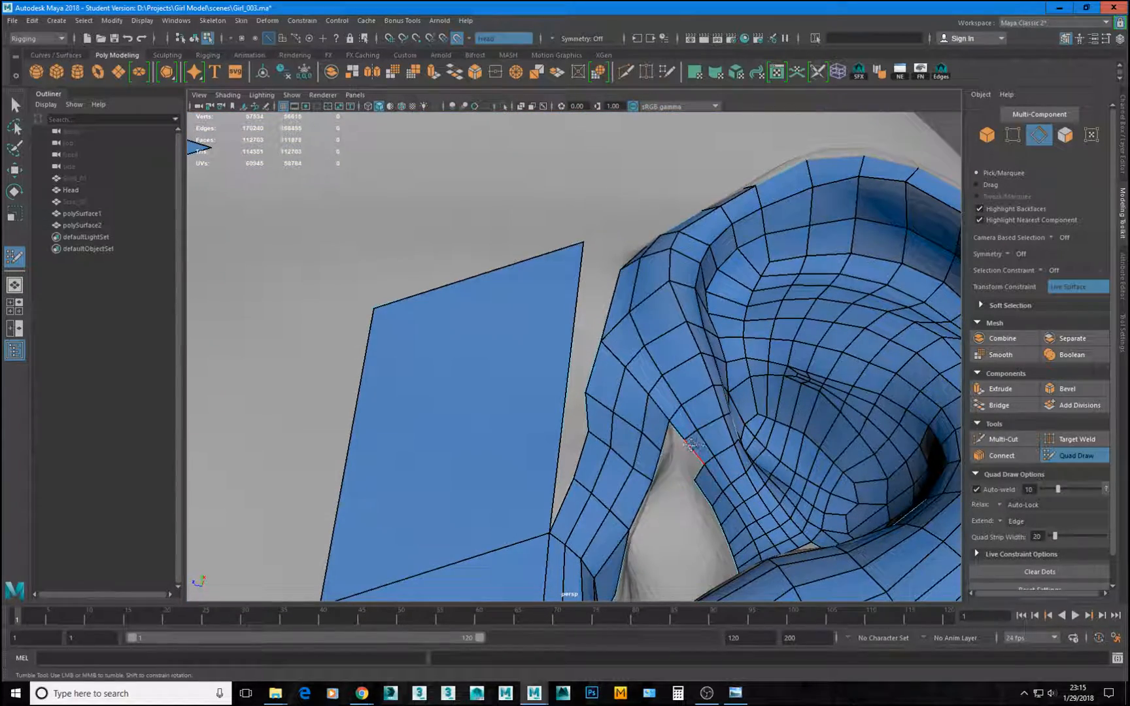
key("Tab")
mouse_move(698, 460)
left_mouse_down()
mouse_move(679, 465)
mouse_move(683, 480)
mouse_move(726, 463)
mouse_move(716, 491)
mouse_move(733, 432)
left_mouse_up()
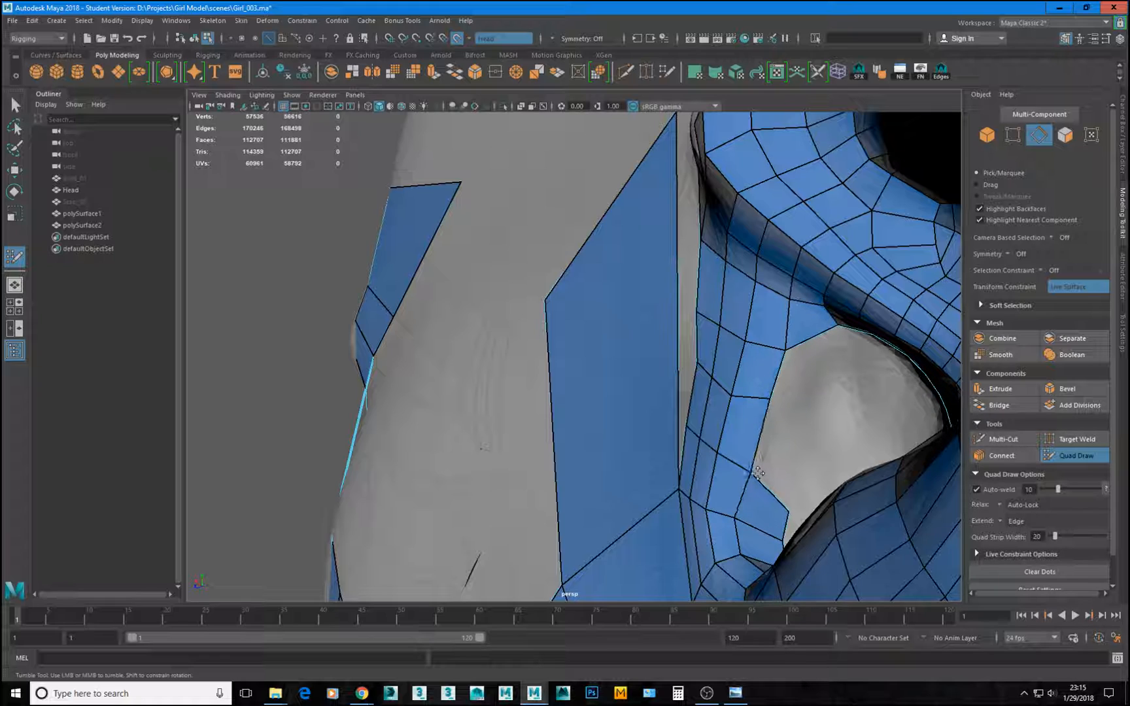
scroll(758, 473, "down", 5)
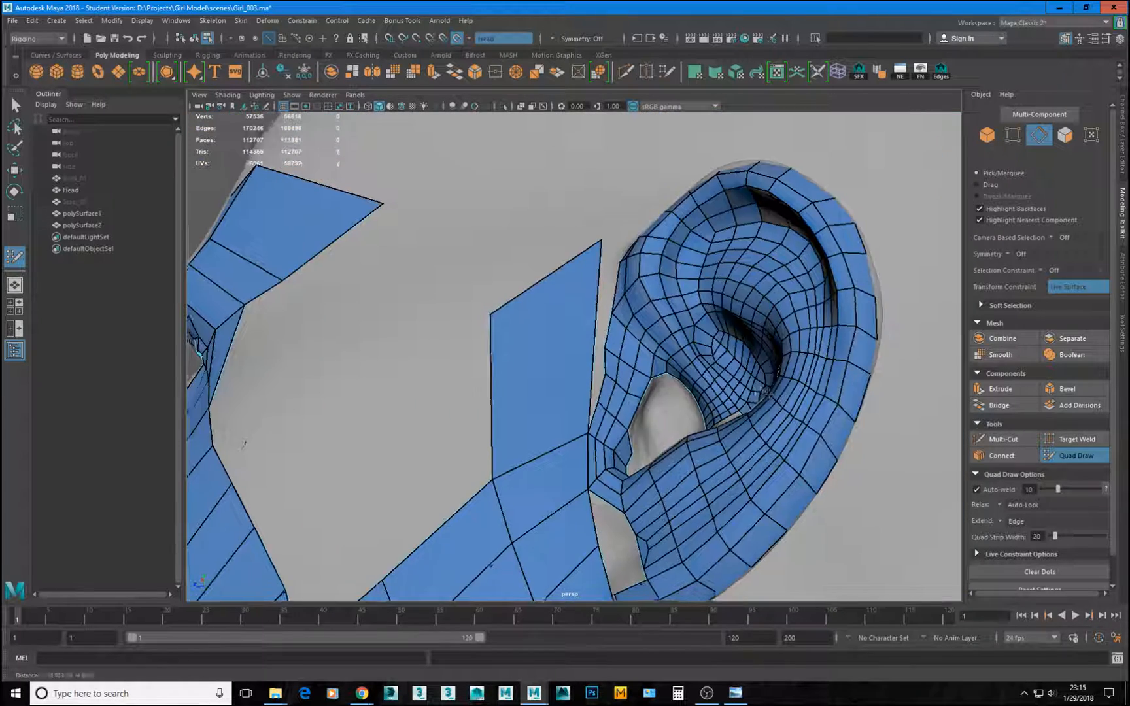
scroll(765, 392, "up", 10)
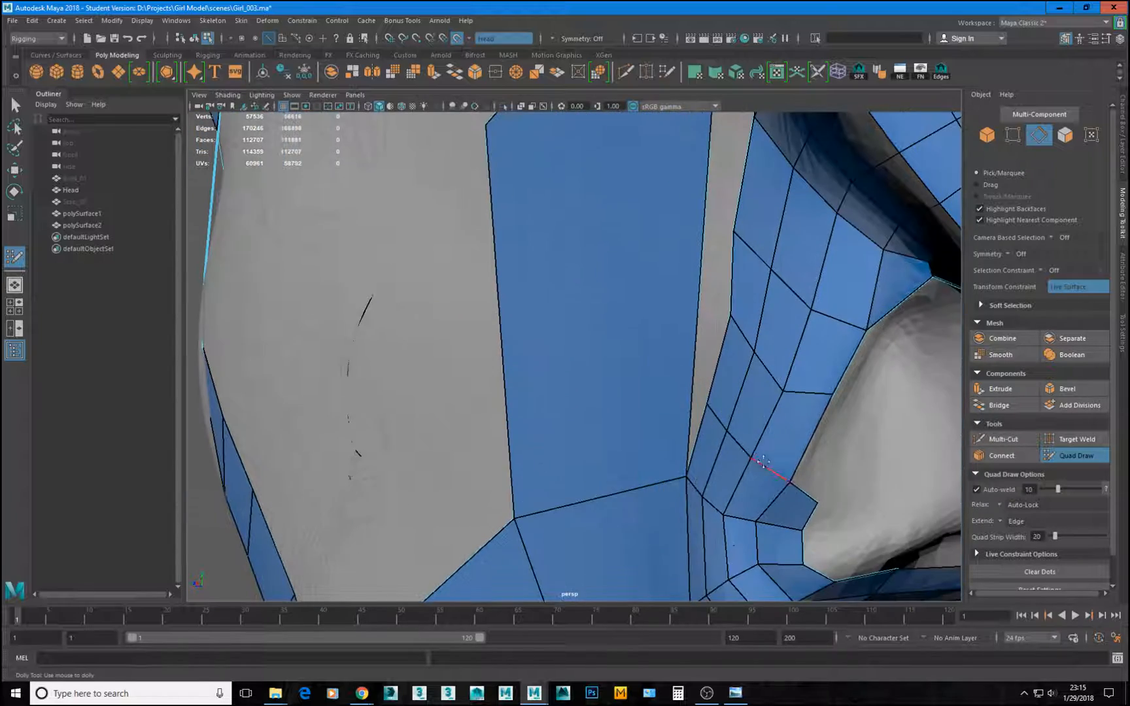
middle_click_drag(764, 461, 405, 450, "alt")
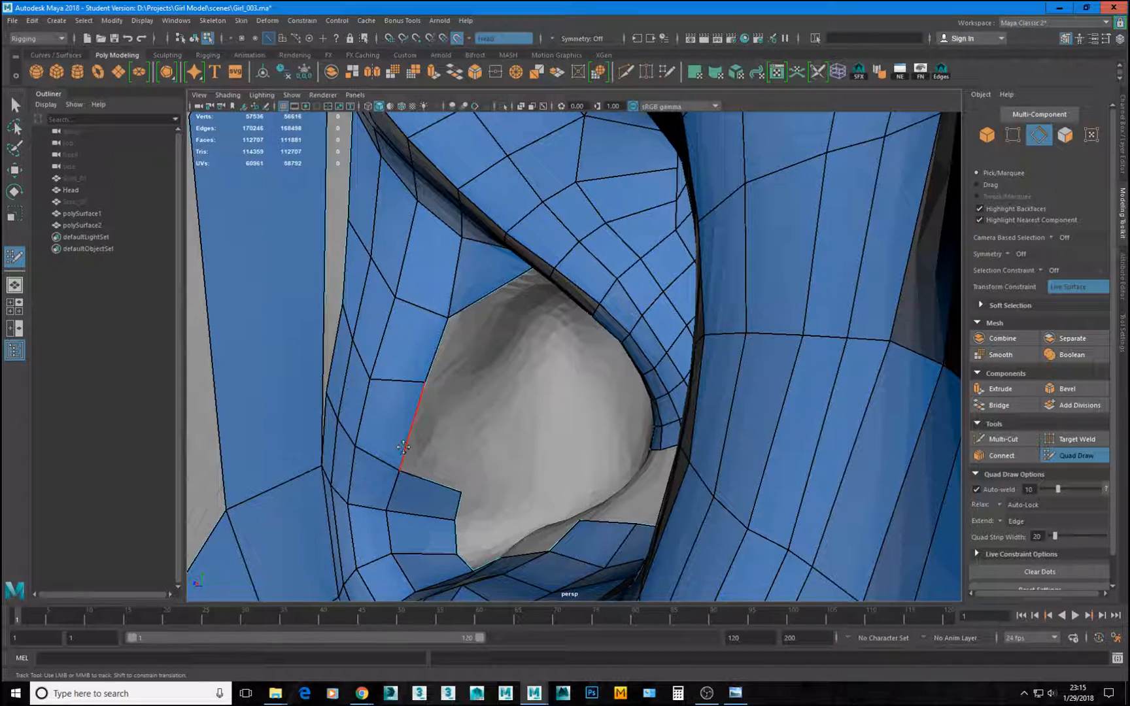
Extend the tragus's inner border into the ear canal opening with new quads and undo the last vertex adjustment.
mouse_move(408, 443)
left_mouse_down()
mouse_move(469, 465)
mouse_move(502, 335)
mouse_move(507, 351)
left_mouse_up()
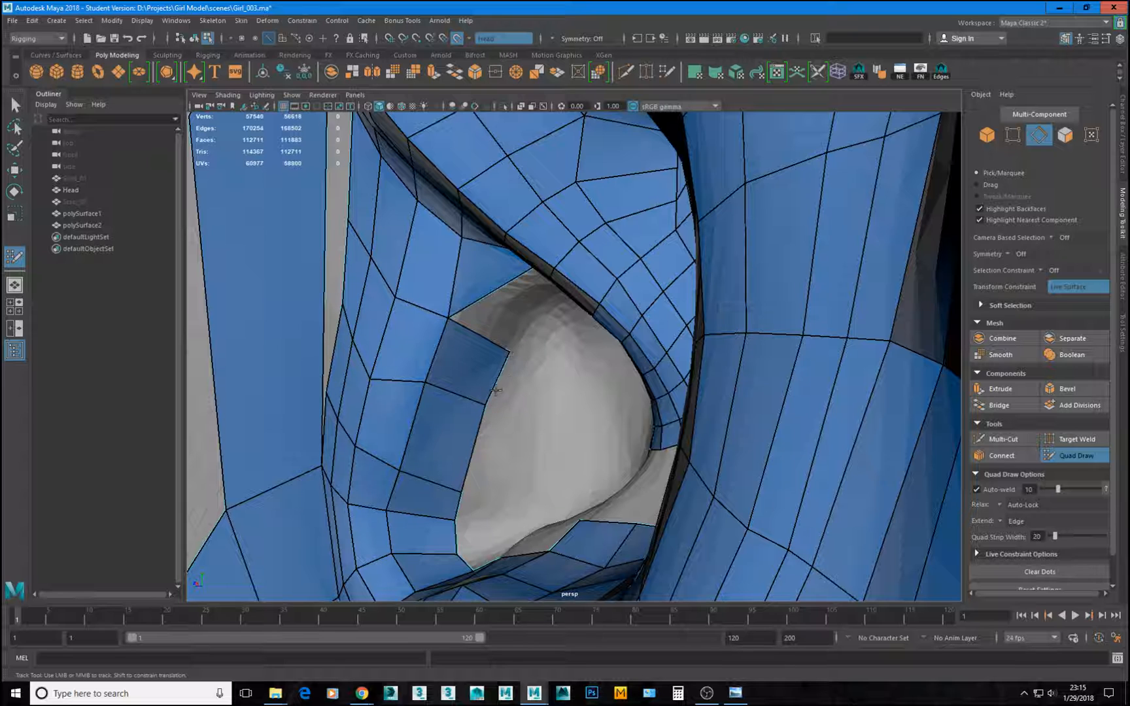
mouse_move(487, 407)
left_mouse_down()
mouse_move(477, 408)
mouse_move(515, 442)
left_mouse_up()
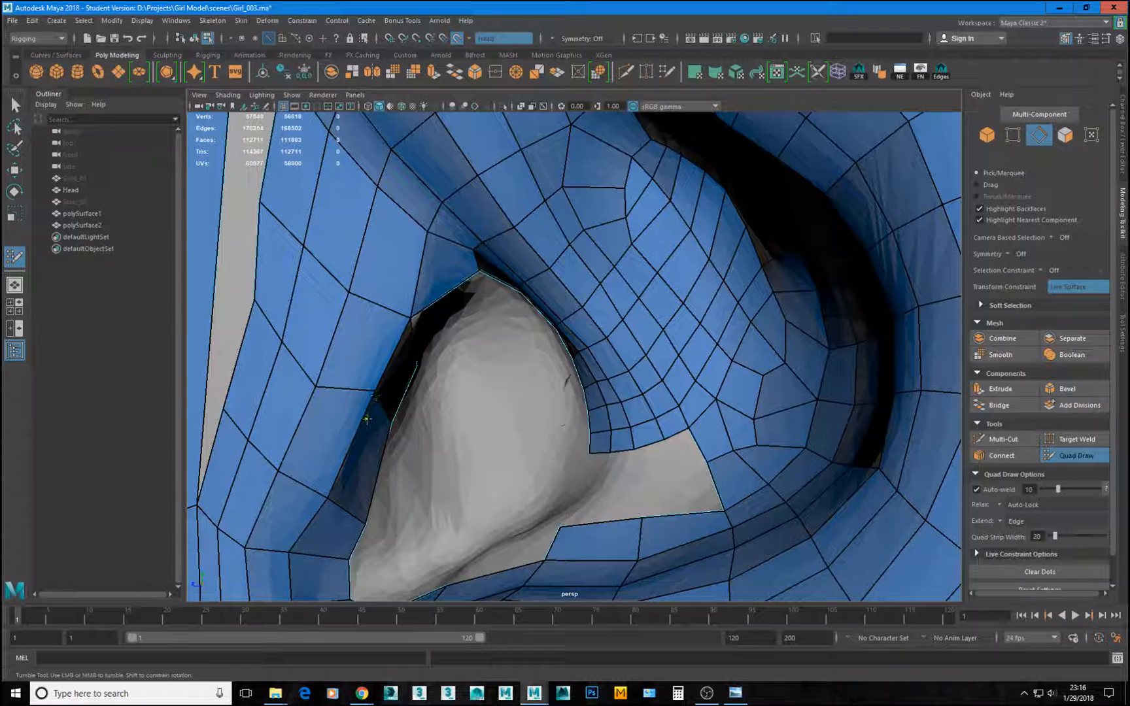
key("ctrl+z")
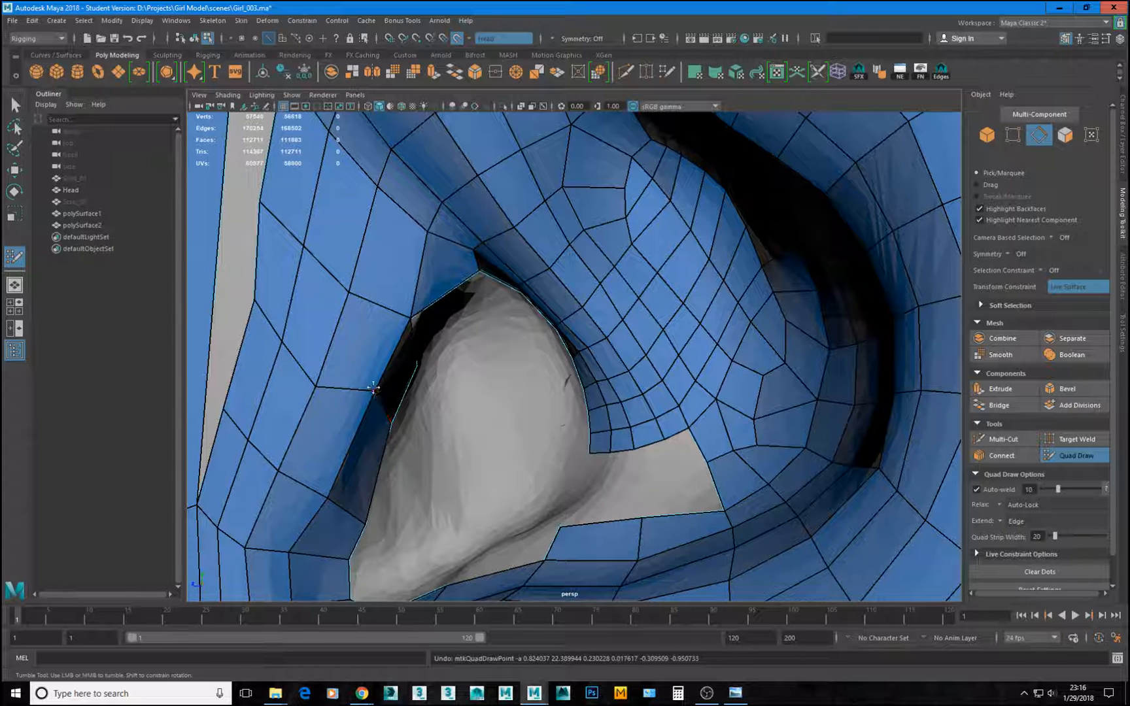
Reposition four vertices across the tragus surface so the quads beside the ear canal opening are more evenly spaced.
left_click_drag(373, 387, 361, 406)
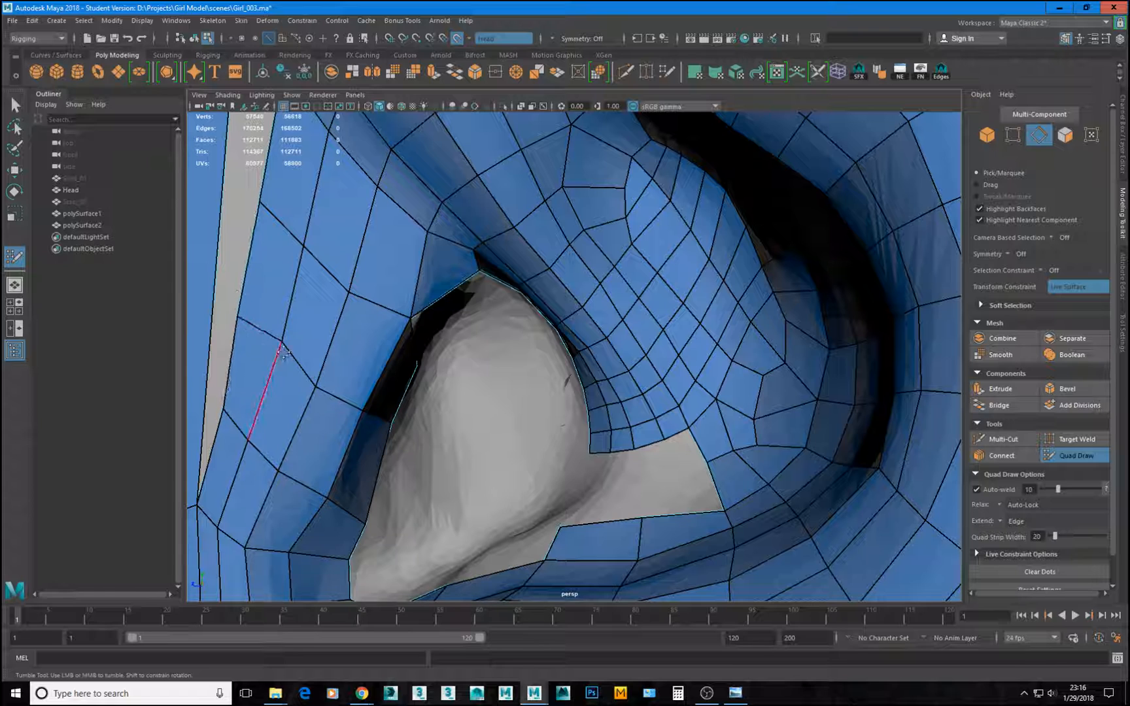
left_click_drag(282, 343, 274, 353)
left_click_drag(316, 387, 318, 380)
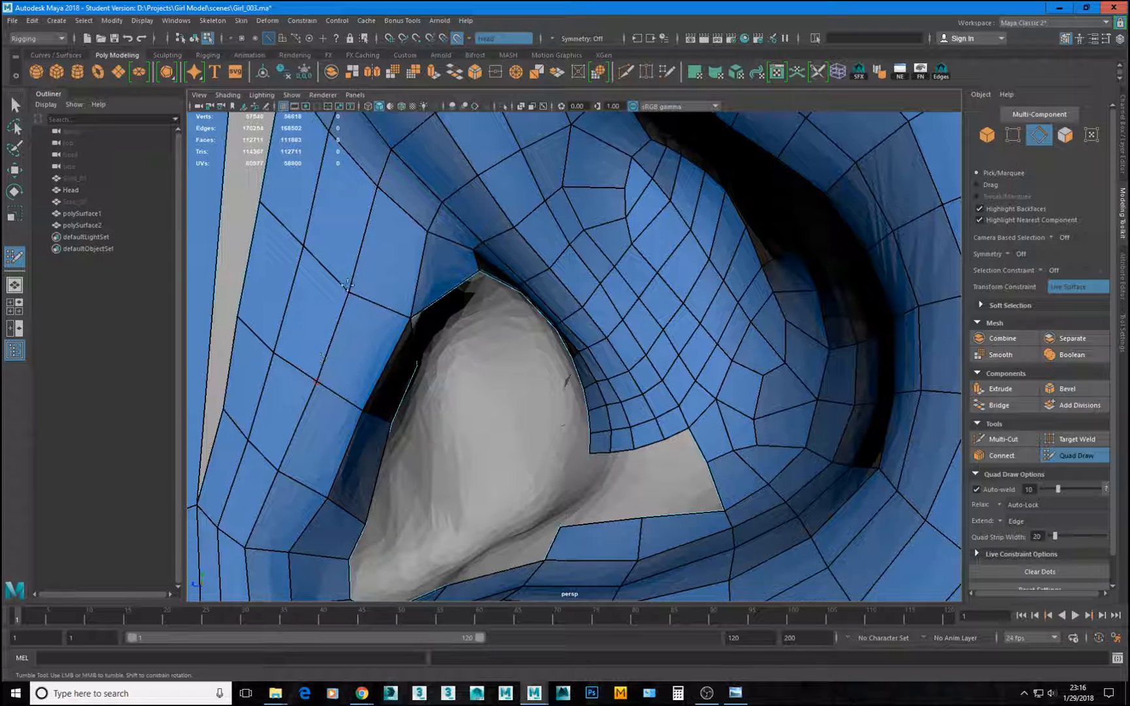
left_click_drag(348, 285, 350, 277)
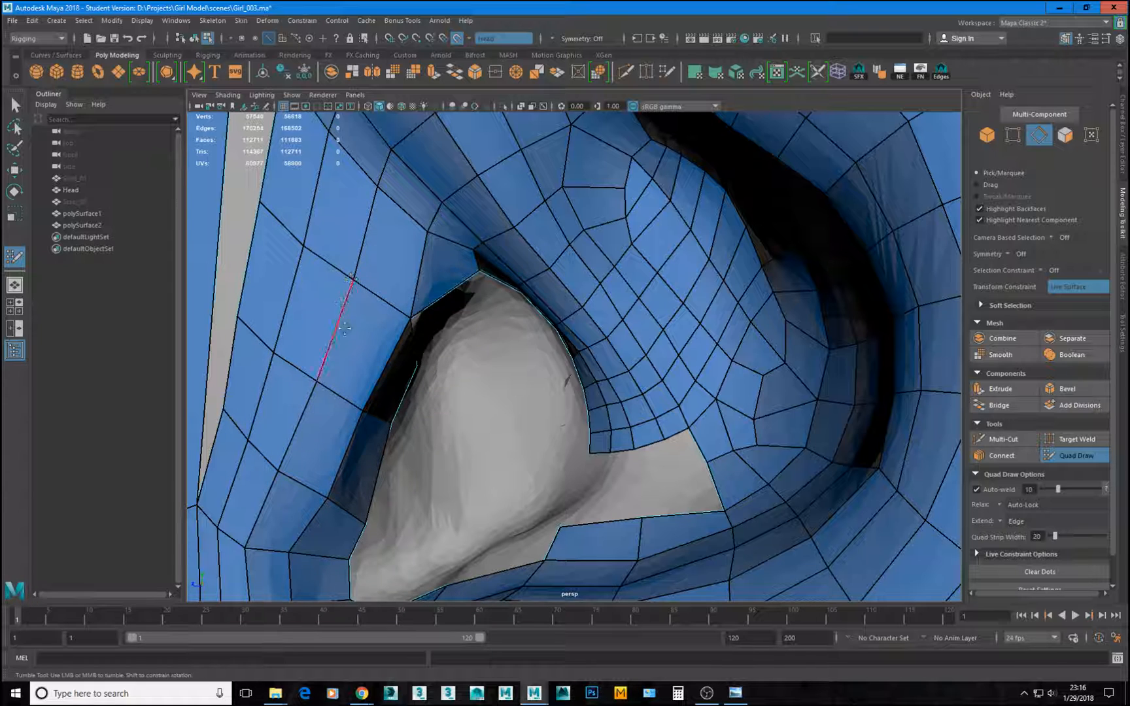
Relax the dense quads in the ear's inner bowl, around the pole behind the ear canal opening, to even out their spacing.
scroll(345, 328, "down", 5)
left_click_drag(361, 393, 437, 363, "alt")
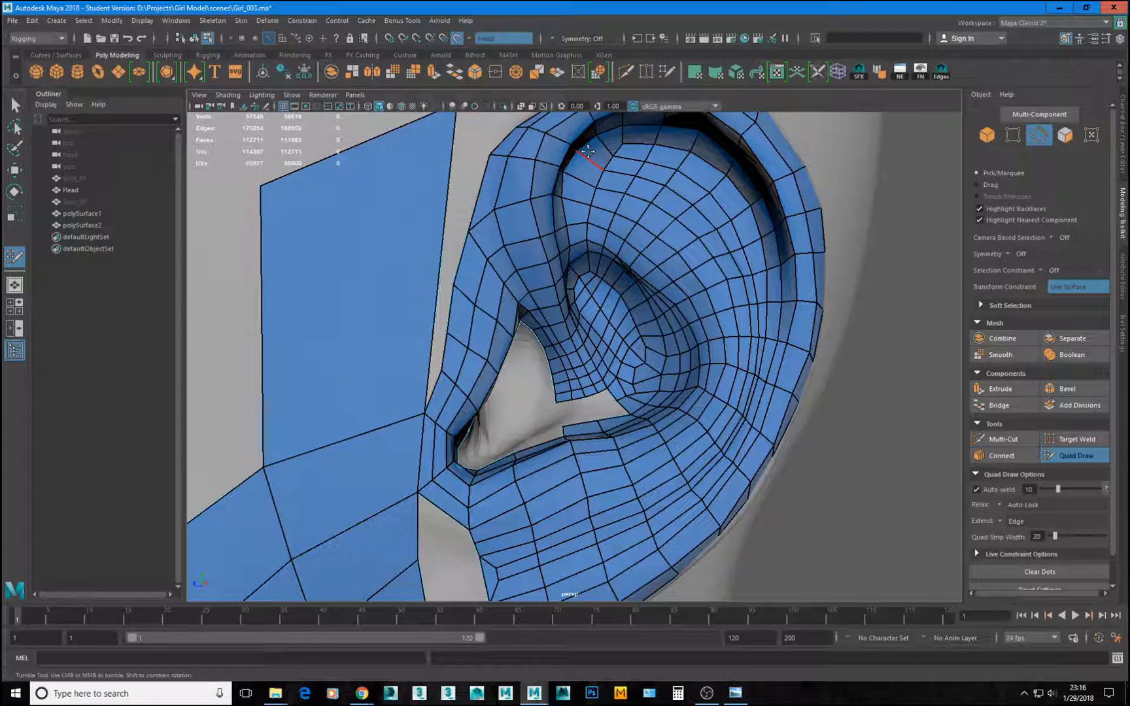
scroll(588, 151, "up", 5)
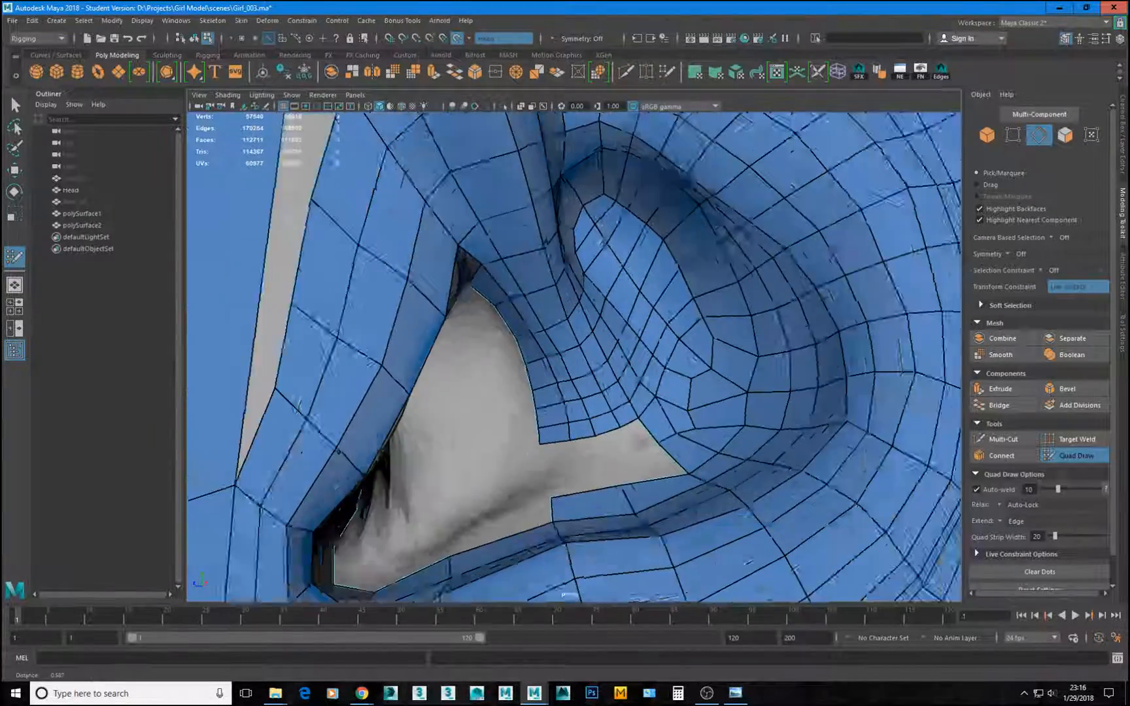
left_click_drag(575, 366, 669, 380, "alt")
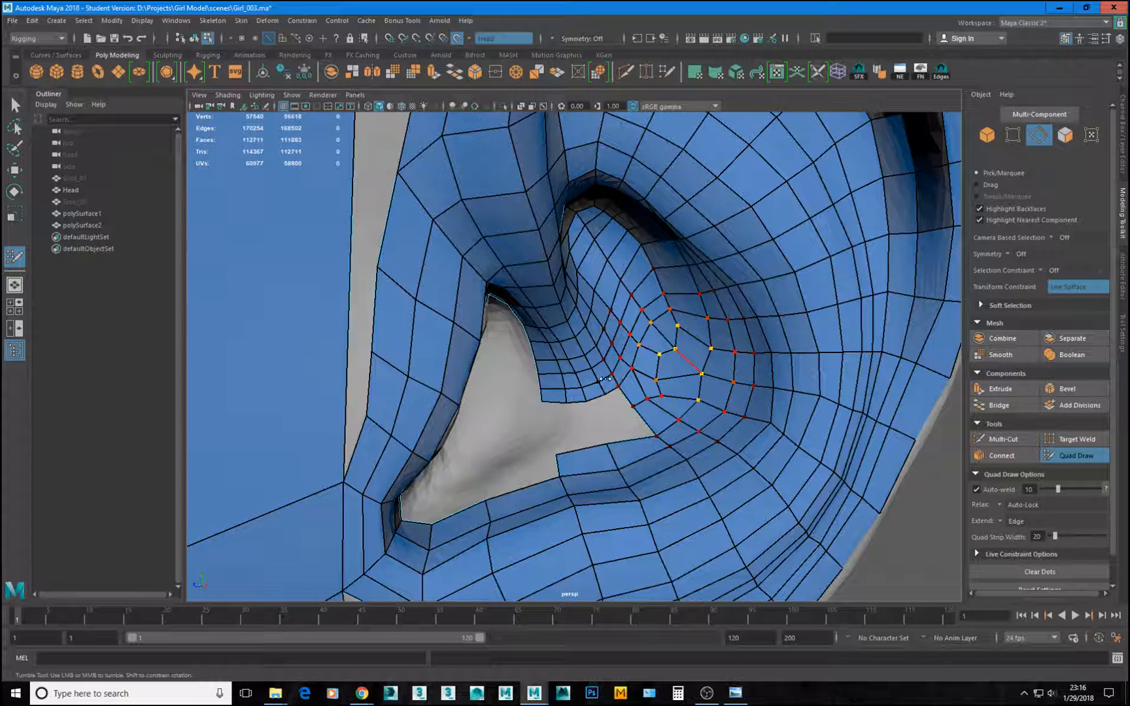
left_click(683, 348, "shift")
mouse_move(695, 369)
left_mouse_down("shift")
mouse_move(687, 340)
mouse_move(667, 371)
mouse_move(699, 346)
mouse_move(659, 367)
left_mouse_up("shift")
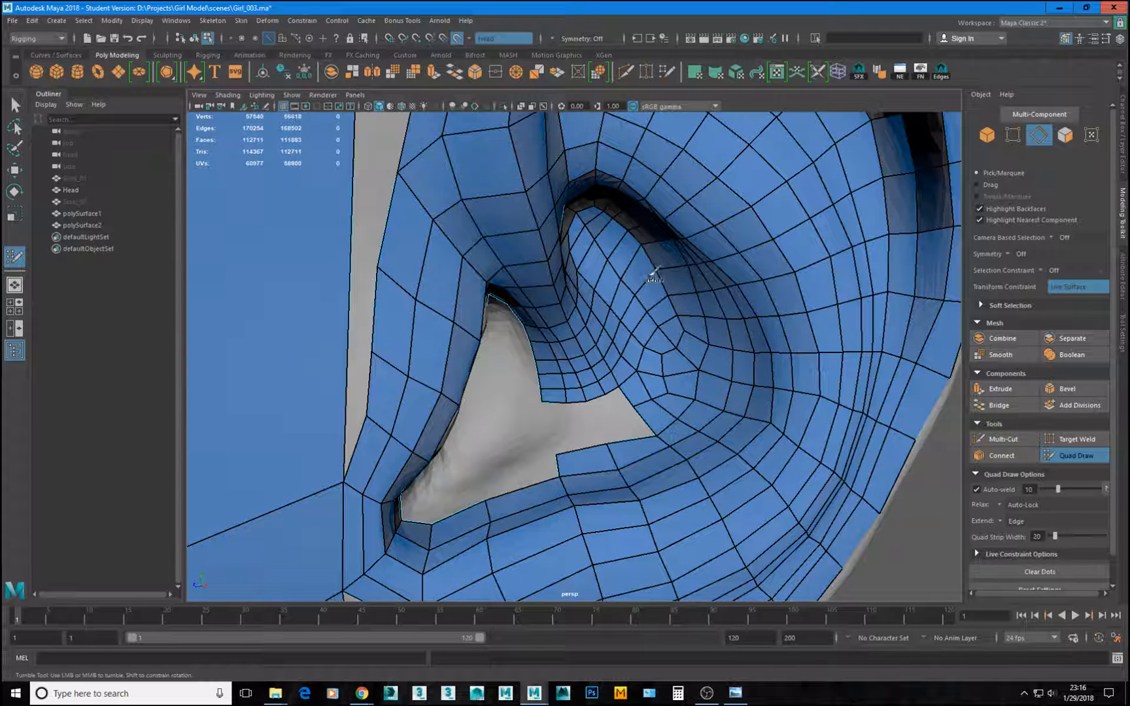
left_click_drag(653, 272, 652, 300, "shift")
mouse_move(672, 354)
left_mouse_down("shift")
mouse_move(669, 335)
mouse_move(688, 368)
left_mouse_up("shift")
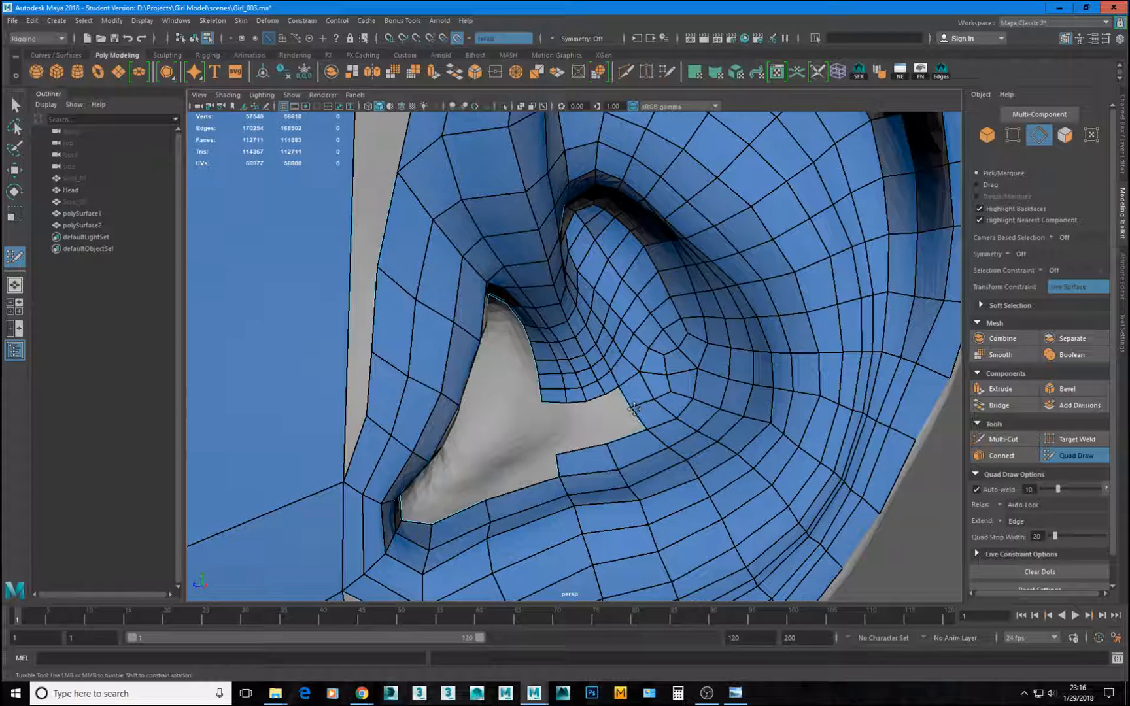
Extend a strip of quads from the bowl's lower edge across the ear canal opening and join it to the lower rim.
mouse_move(591, 371)
left_mouse_down("alt")
mouse_move(595, 398)
mouse_move(578, 412)
mouse_move(596, 394)
left_mouse_up("alt")
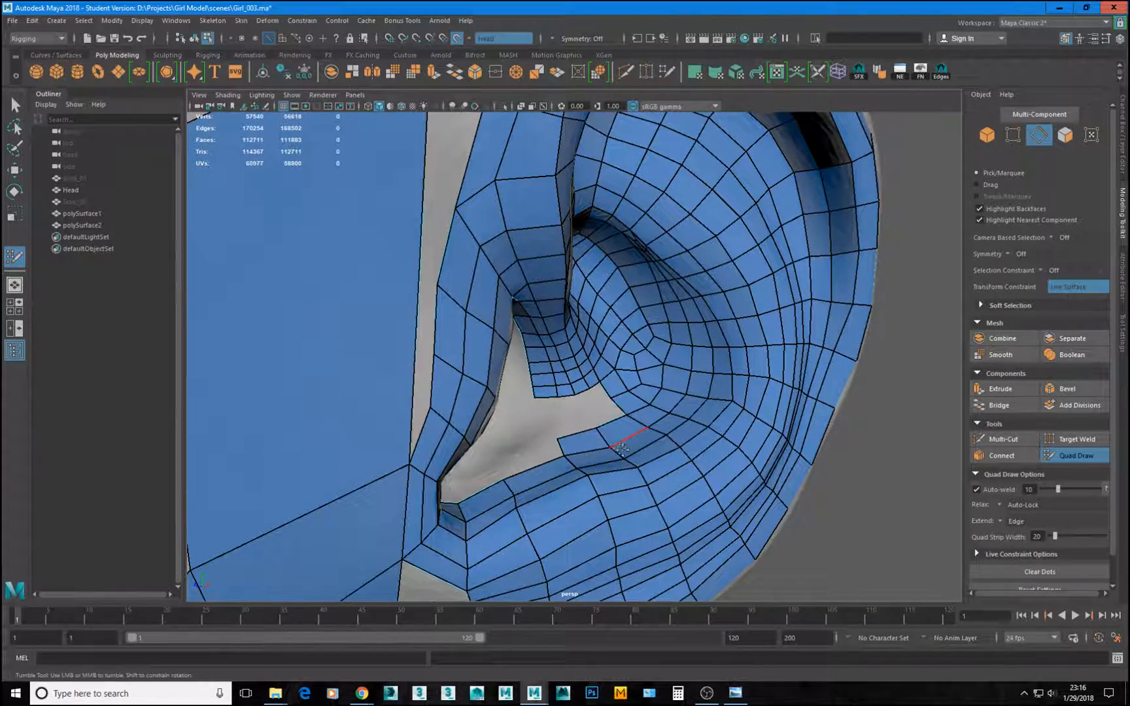
right_click_drag(624, 444, 563, 399, "alt")
left_click_drag(563, 399, 545, 395, "alt")
right_click_drag(545, 395, 679, 439, "alt")
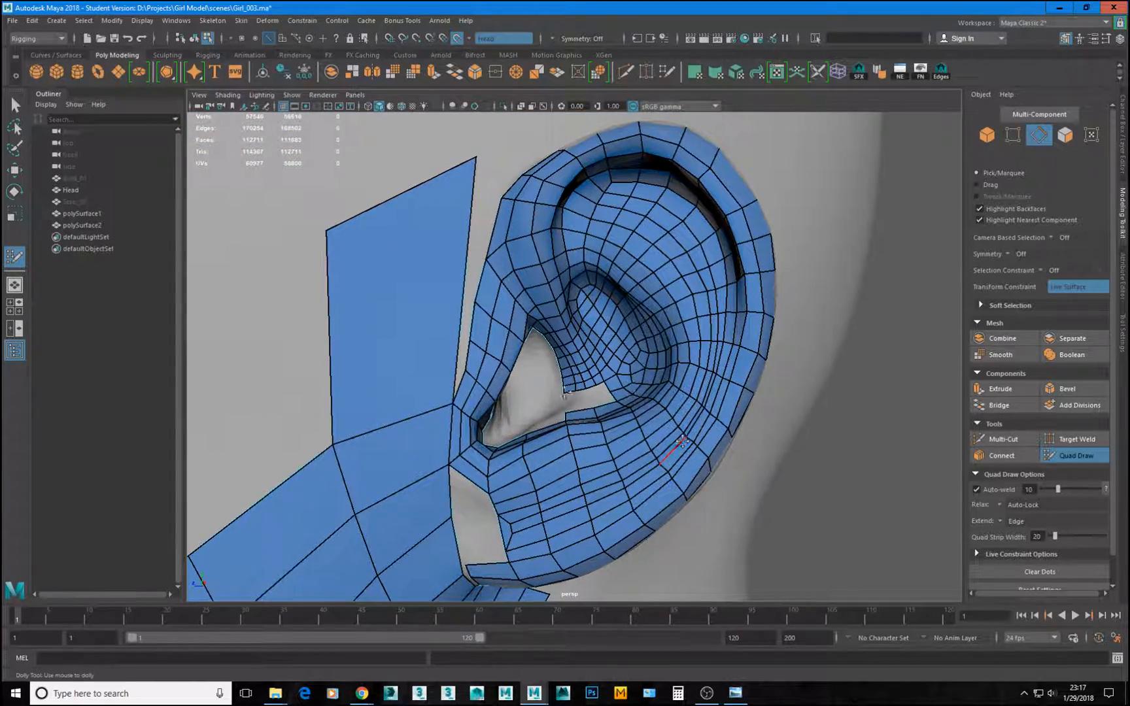
mouse_move(682, 443)
left_mouse_down("alt")
mouse_move(474, 434)
mouse_move(556, 448)
mouse_move(512, 429)
mouse_move(517, 409)
left_mouse_up("alt")
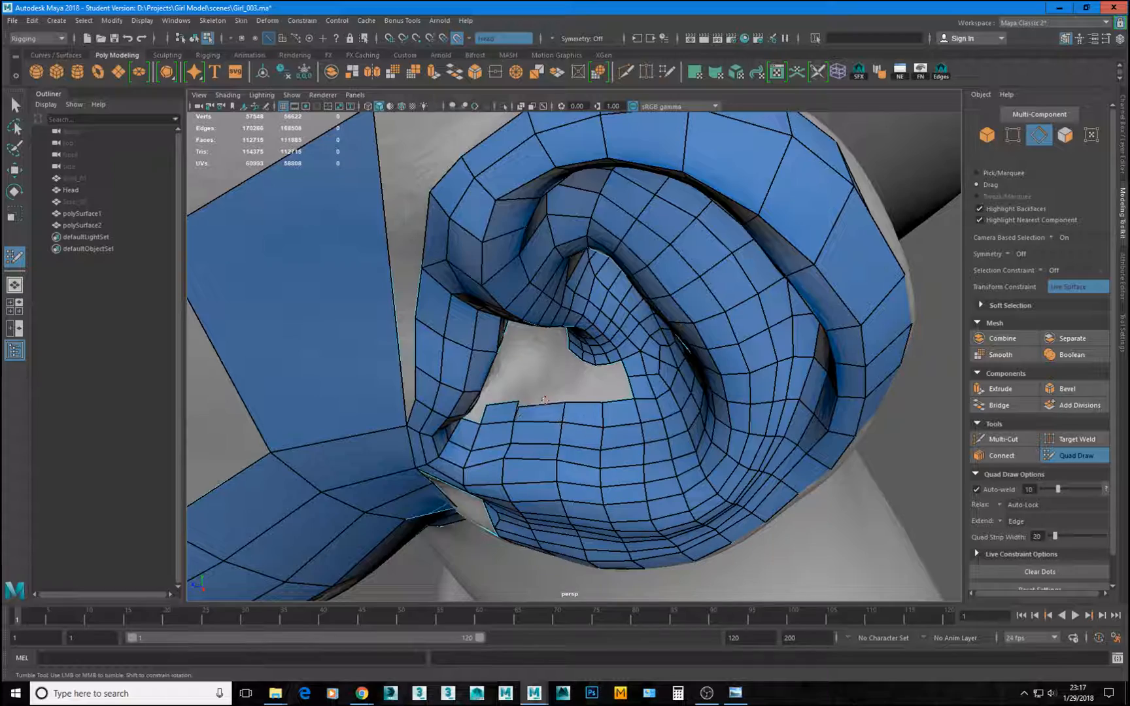
mouse_move(579, 418)
left_mouse_down("alt")
mouse_move(651, 429)
mouse_move(613, 404)
mouse_move(626, 389)
mouse_move(590, 442)
mouse_move(549, 437)
mouse_move(545, 463)
mouse_move(533, 459)
mouse_move(539, 419)
mouse_move(568, 386)
mouse_move(533, 387)
mouse_move(575, 399)
mouse_move(523, 428)
mouse_move(476, 429)
left_mouse_up("alt")
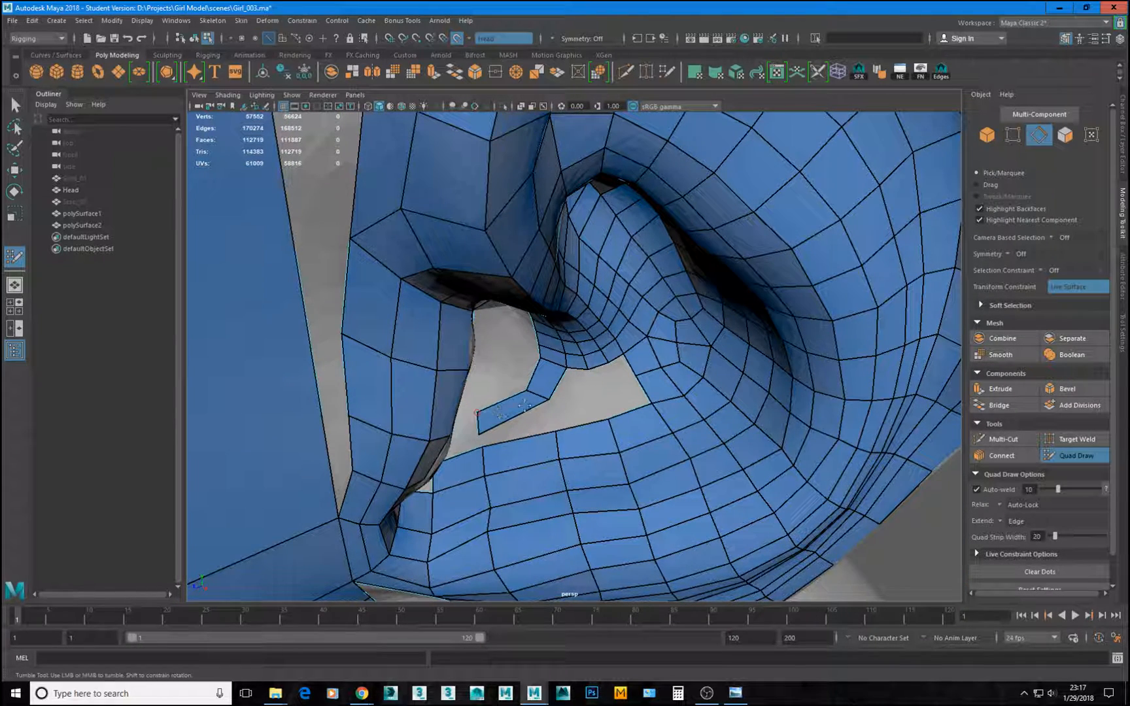
left_click_drag(550, 399, 550, 410)
mouse_move(578, 456)
left_mouse_down("alt")
mouse_move(535, 394)
mouse_move(542, 413)
mouse_move(531, 411)
mouse_move(518, 366)
mouse_move(530, 404)
mouse_move(580, 449)
mouse_move(556, 432)
mouse_move(589, 420)
mouse_move(579, 420)
left_mouse_up("alt")
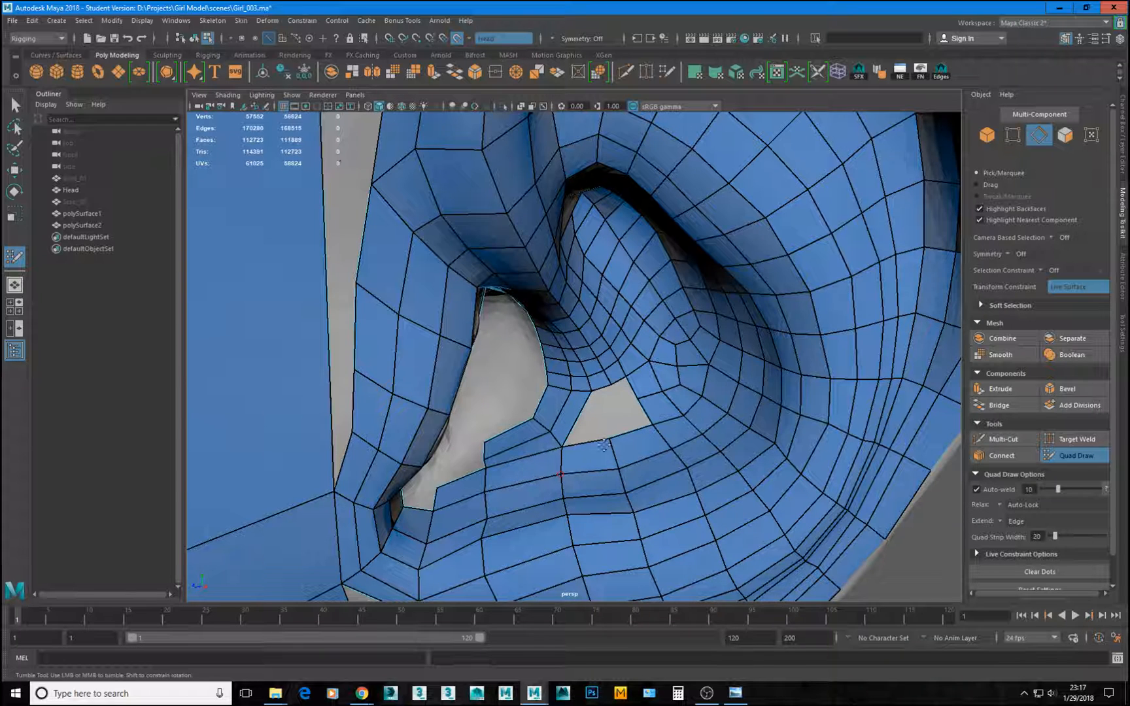
Fill the enclosed gap between the new strip, the inner bowl and the lower rim with quads.
left_click_drag(603, 446, 645, 424, "alt")
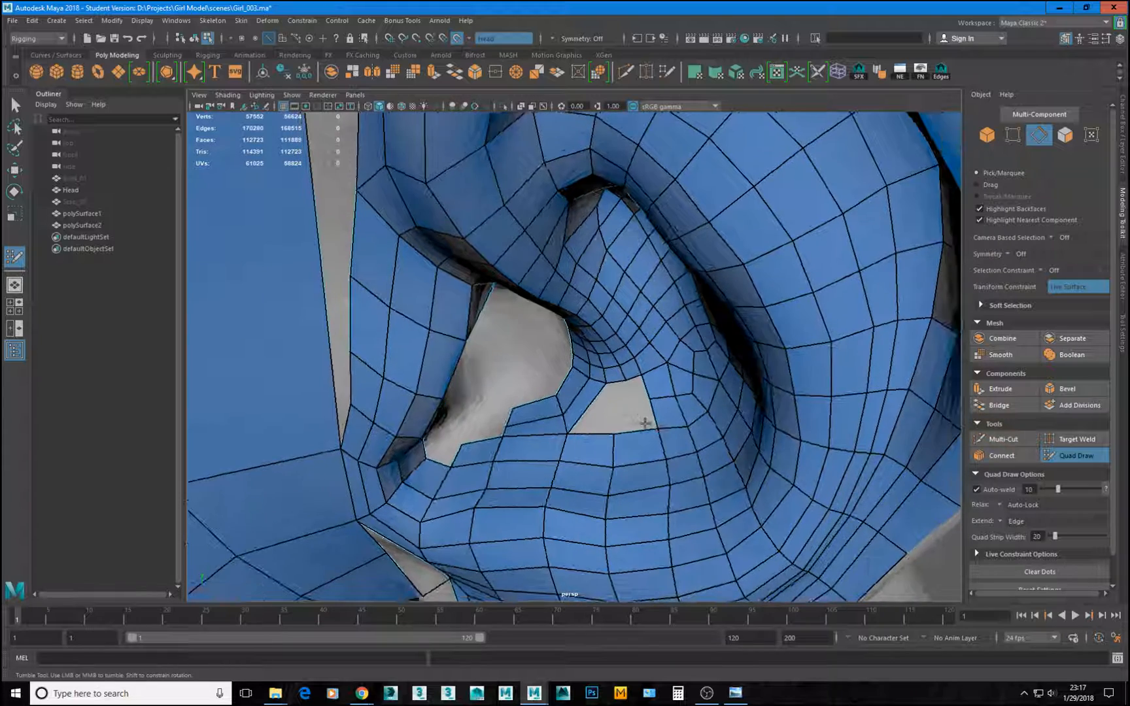
right_click_drag(645, 423, 670, 416, "alt")
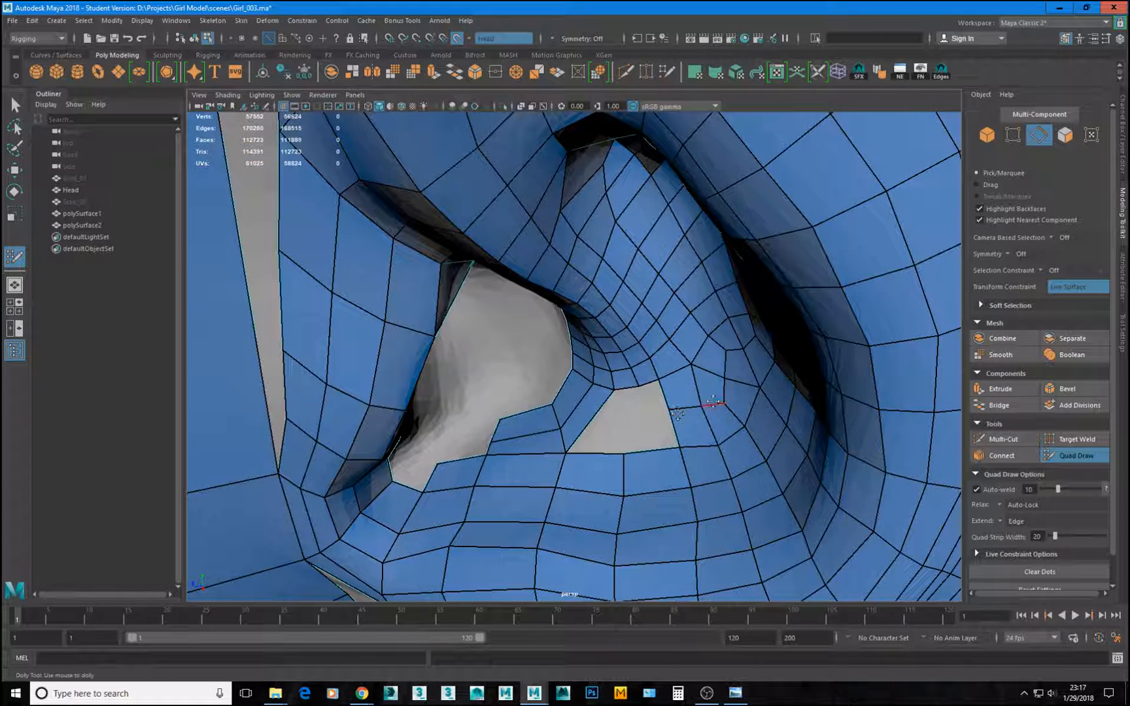
left_click(585, 420, "ctrl")
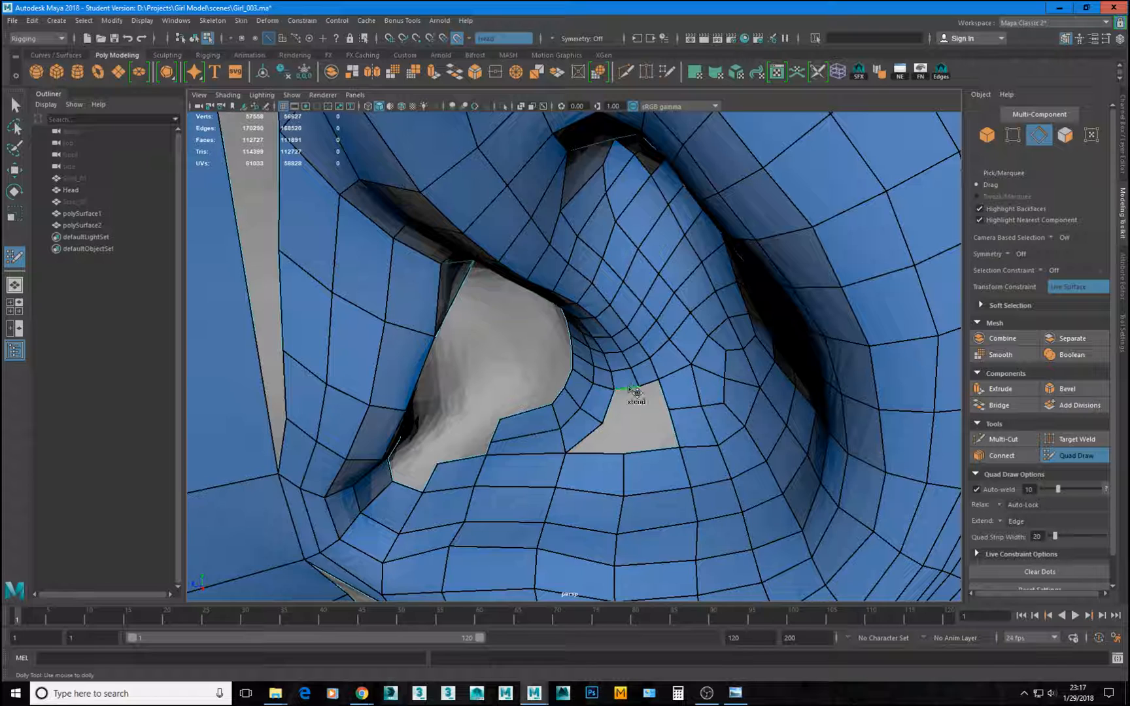
mouse_move(636, 392)
left_mouse_down()
mouse_move(634, 425)
mouse_move(674, 416)
left_mouse_up()
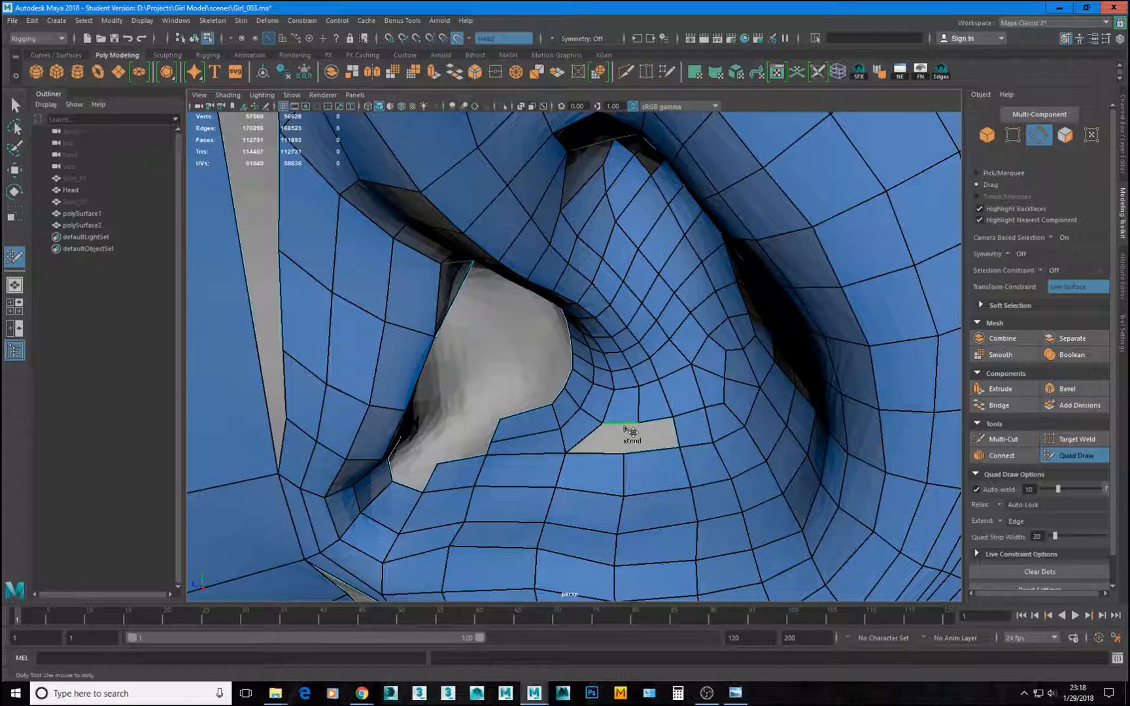
middle_click_drag(625, 428, 614, 454)
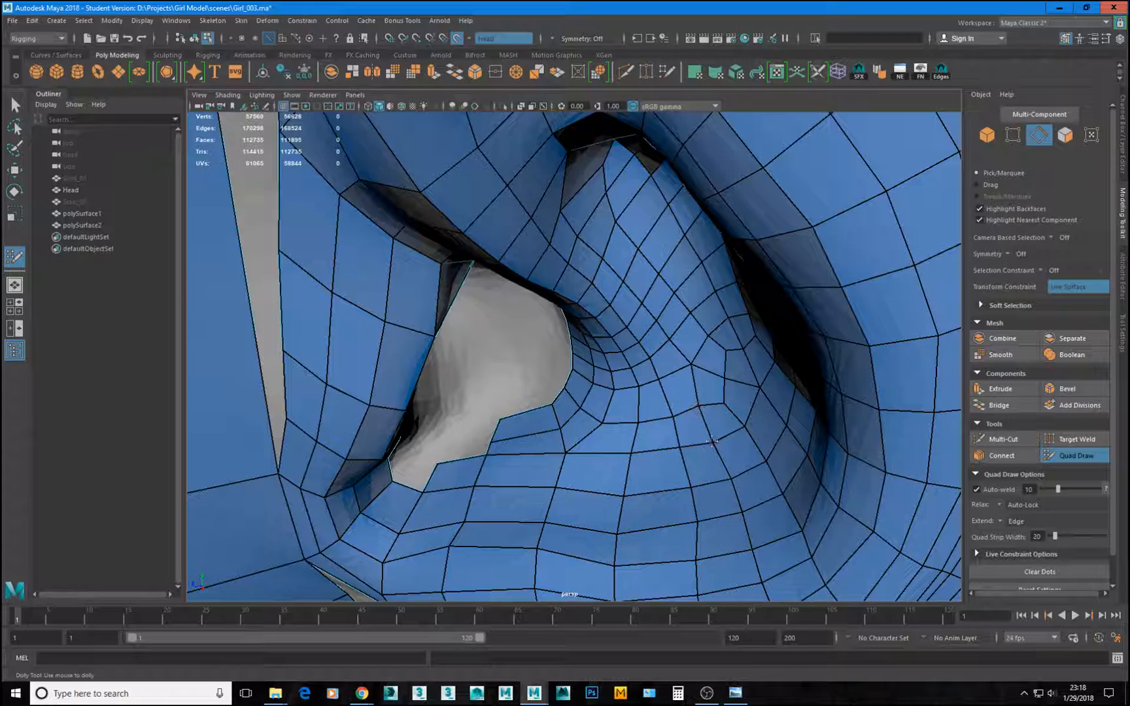
Pull the free upper corner of the tragus's inner flap up to the top of the ear canal opening, closing the gap there.
left_click_drag(715, 445, 586, 293, "alt")
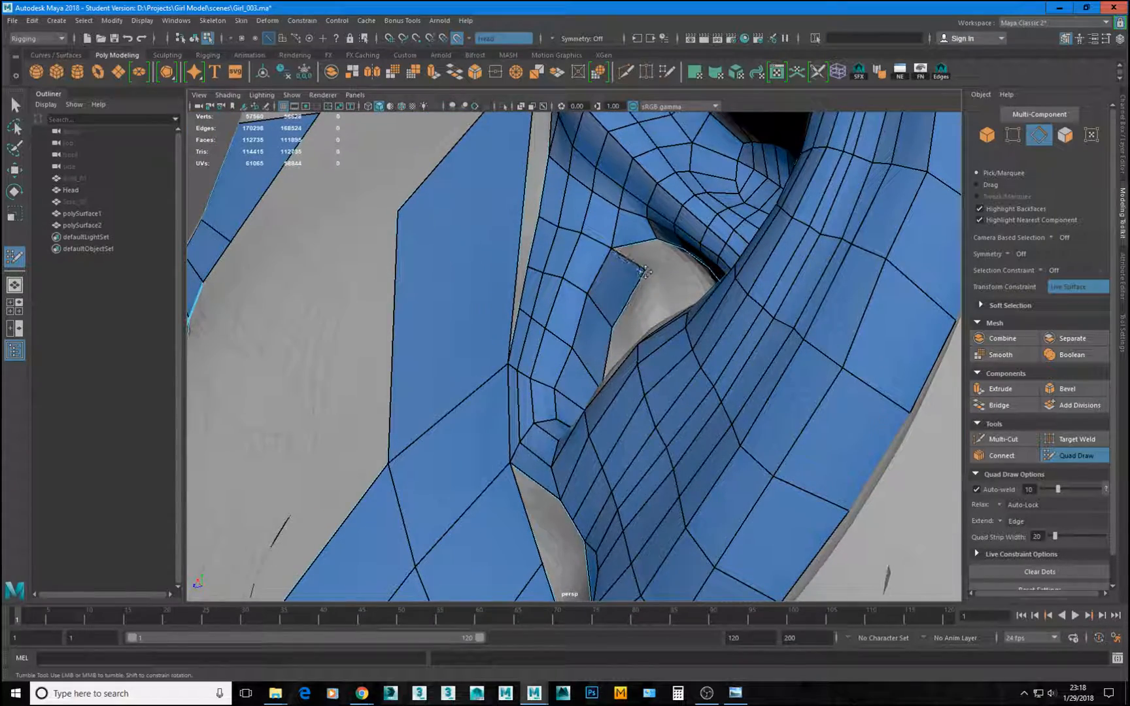
left_click_drag(644, 272, 706, 353, "alt")
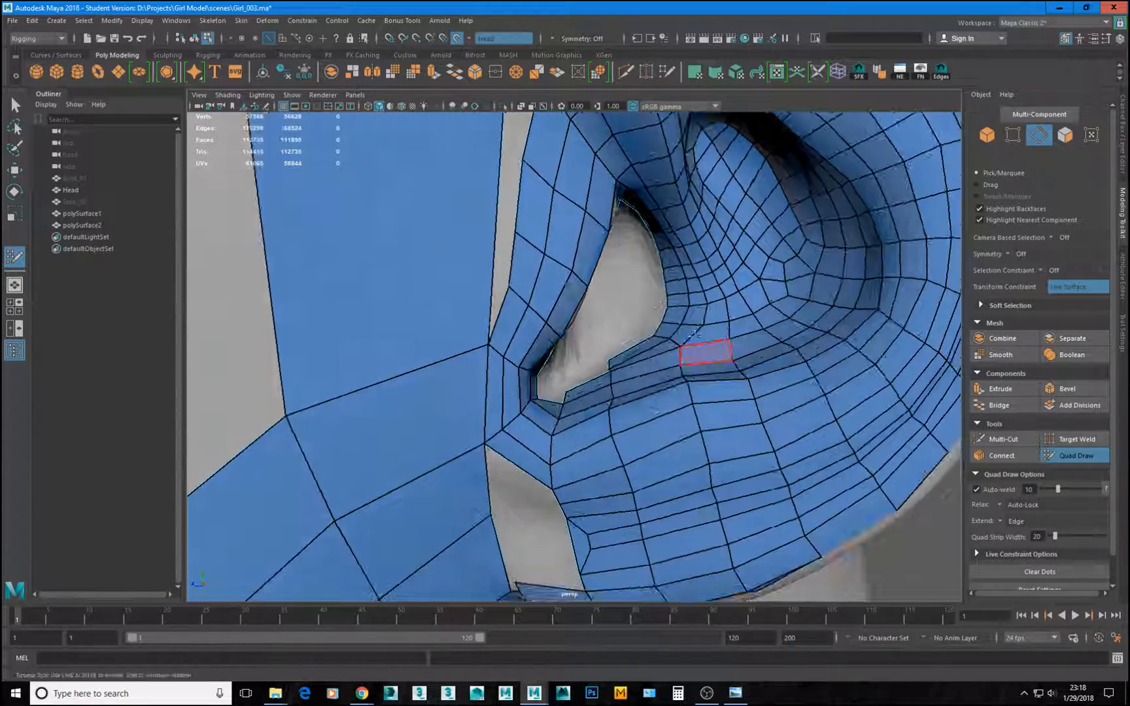
left_click_drag(618, 328, 600, 419, "alt")
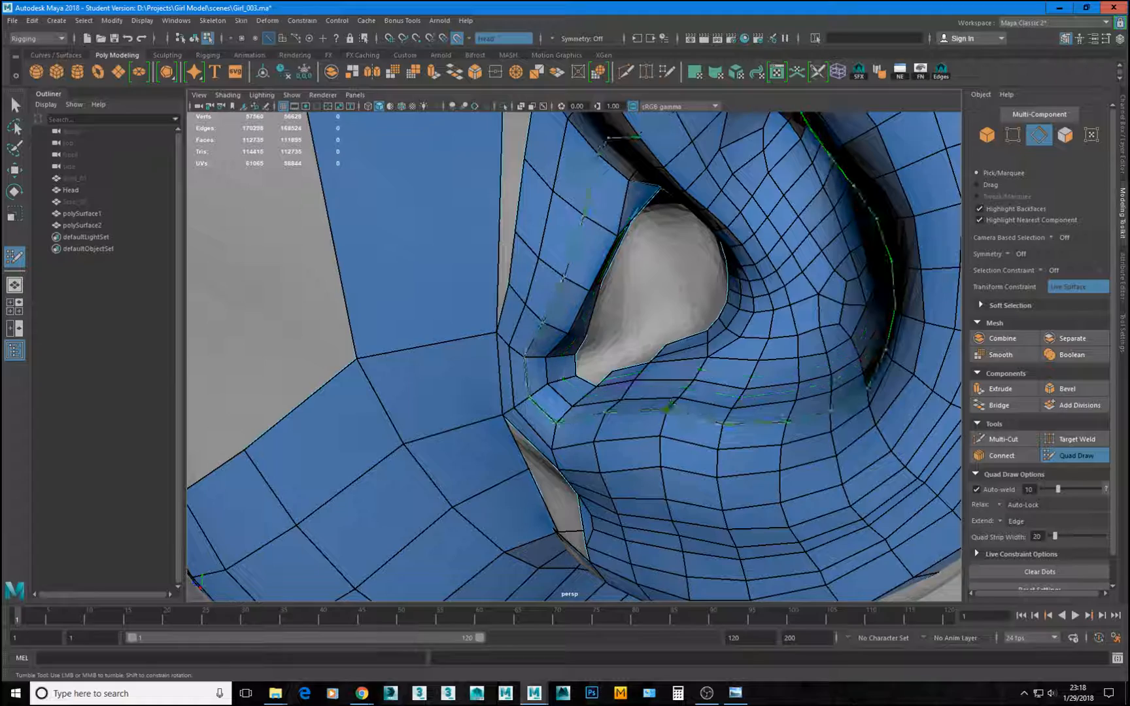
mouse_move(647, 418)
left_mouse_down("alt")
mouse_move(592, 347)
mouse_move(608, 366)
mouse_move(565, 352)
left_mouse_up("alt")
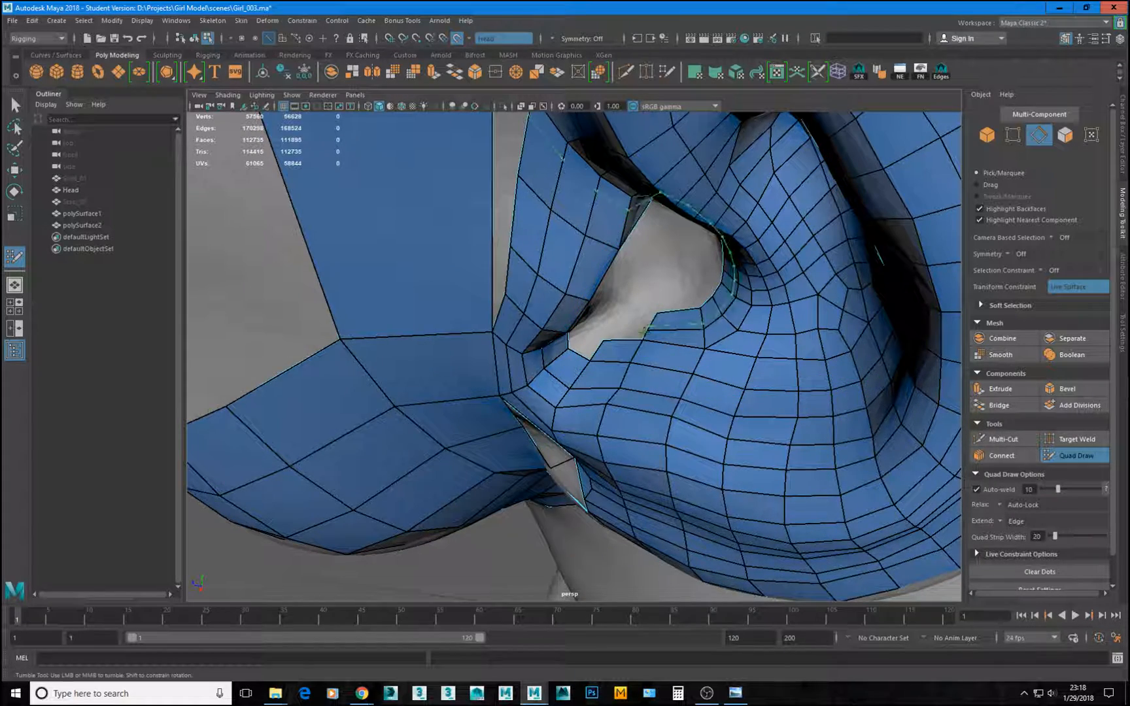
mouse_move(602, 275)
left_mouse_down("alt")
mouse_move(599, 264)
mouse_move(644, 295)
mouse_move(627, 317)
left_mouse_up("alt")
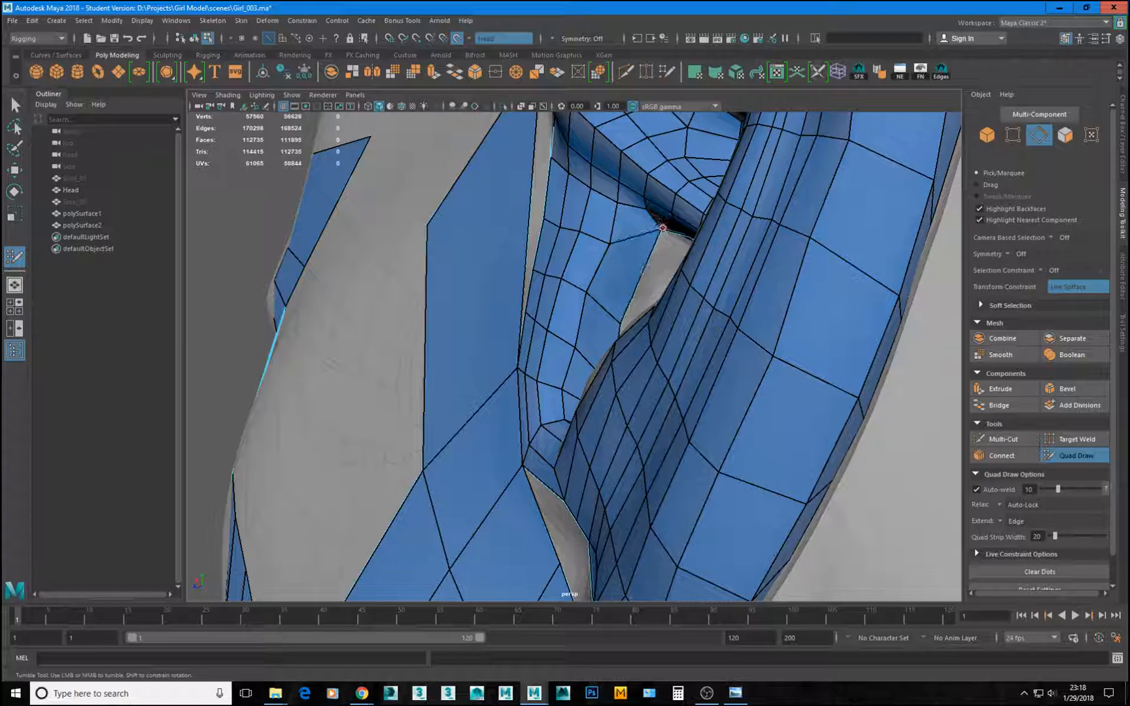
left_click_drag(643, 249, 651, 288, "alt")
middle_click_drag(651, 287, 649, 271, "alt")
left_click_drag(650, 270, 646, 297, "alt")
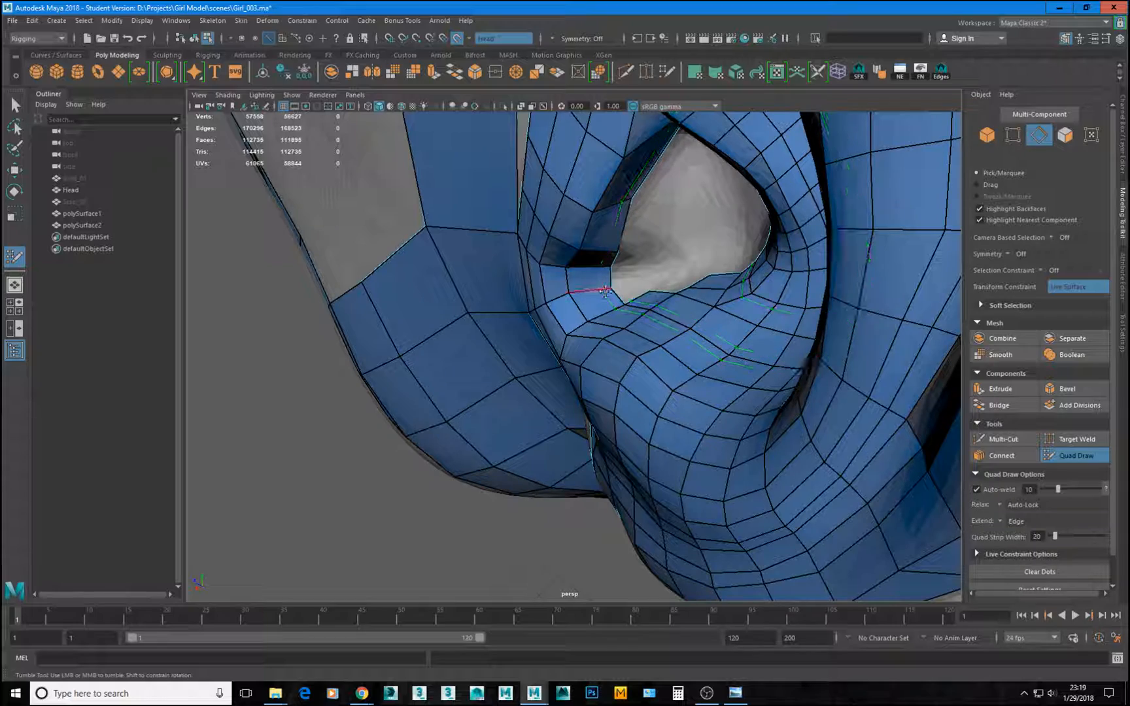
Check the border at the lower corner of the ear canal opening and save the scene.
key("super")
left_click_drag(632, 281, 663, 243, "alt")
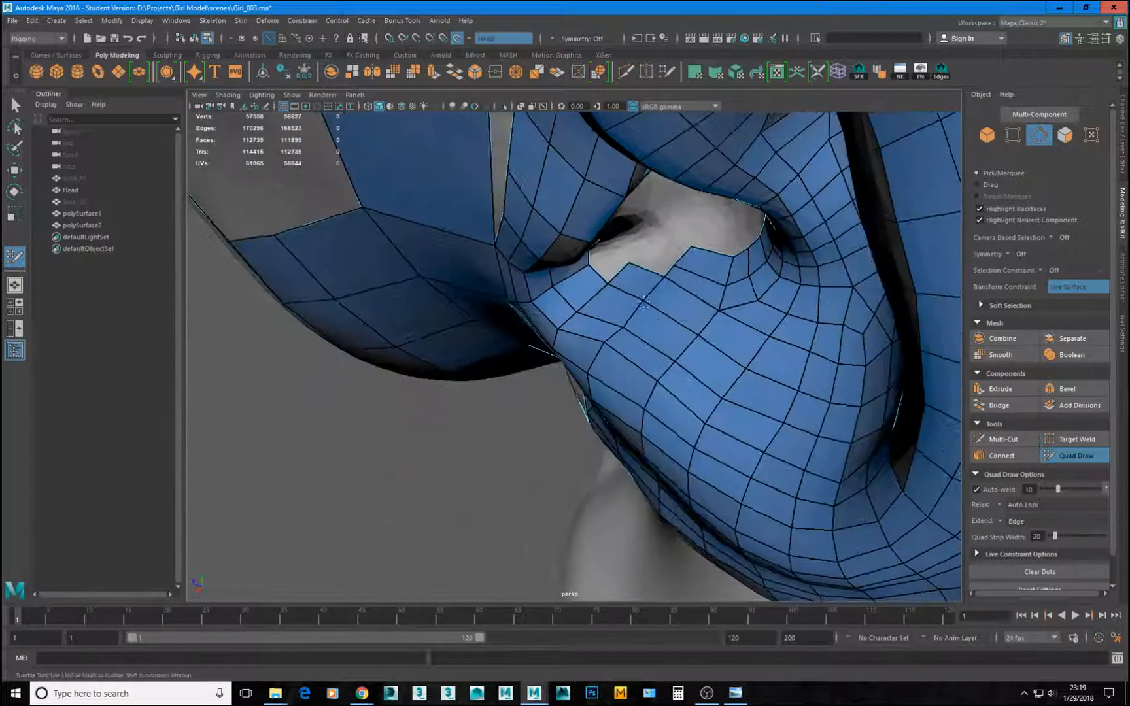
right_click_drag(664, 243, 710, 243, "alt")
middle_click_drag(667, 196, 676, 290, "alt")
left_click_drag(676, 290, 608, 359, "alt")
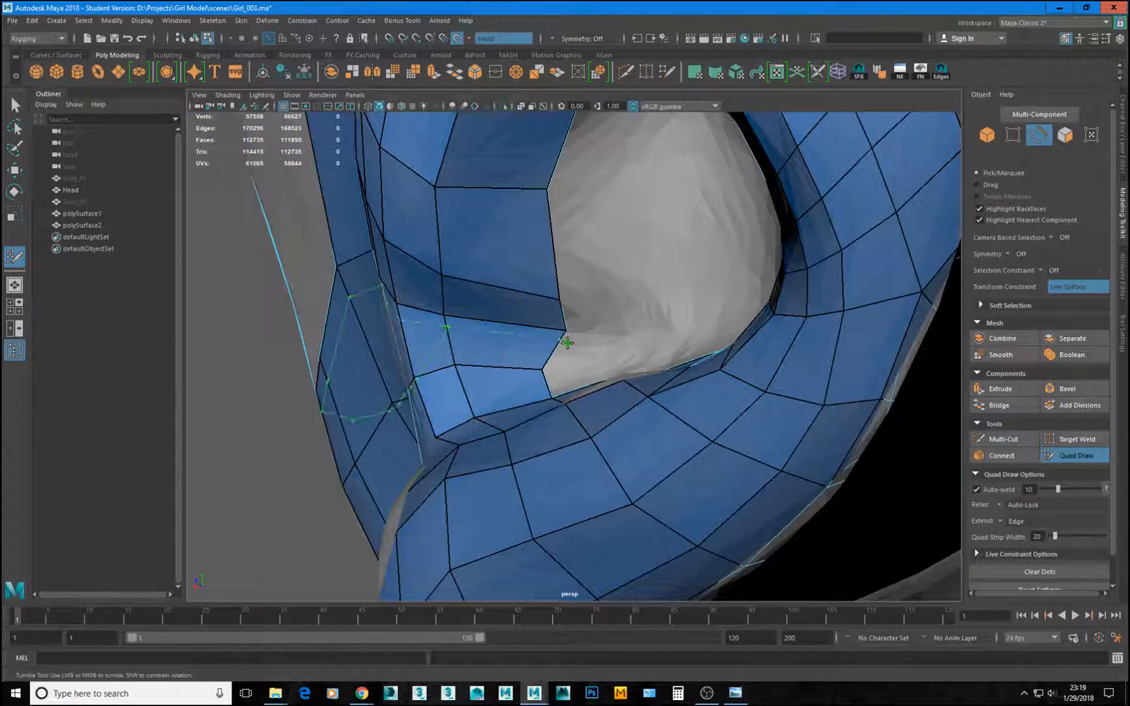
right_click_drag(611, 358, 591, 343, "alt")
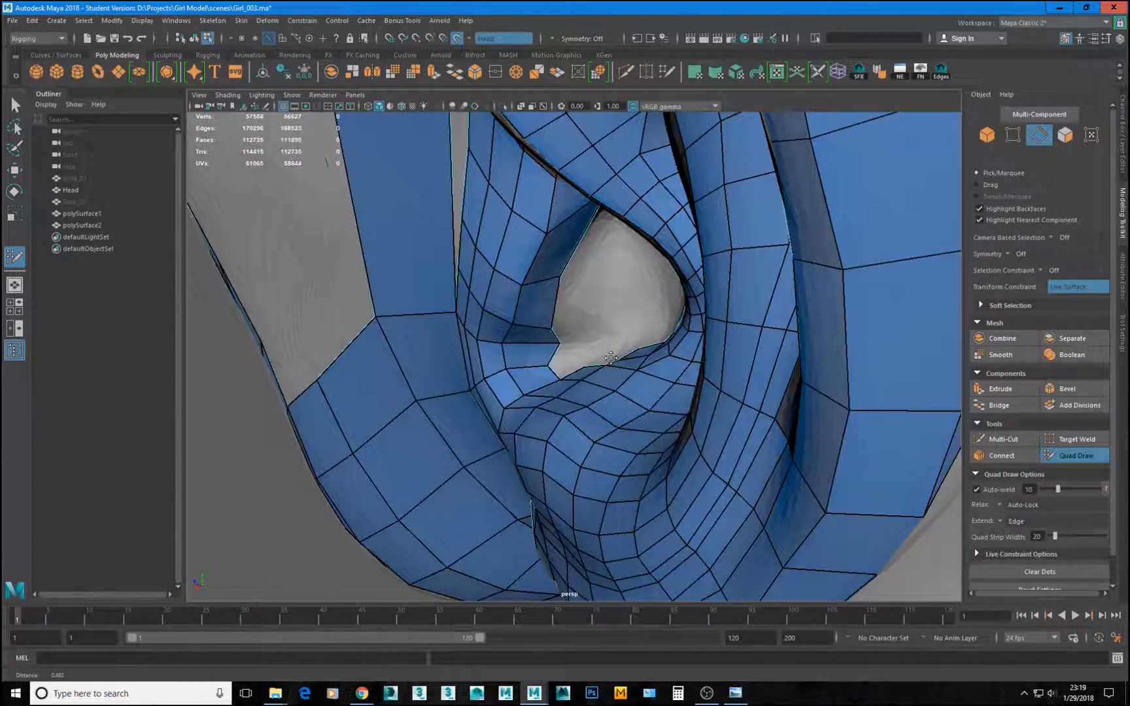
left_click_drag(591, 344, 545, 377, "alt")
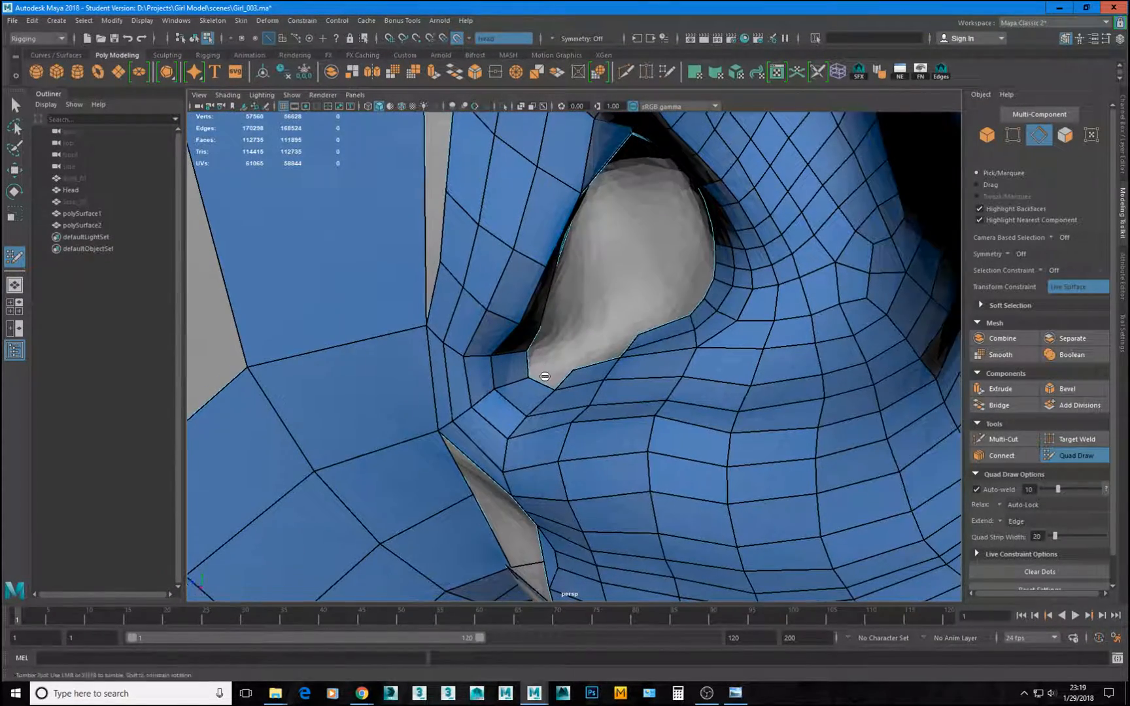
key("ctrl+s")
left_click(575, 354)
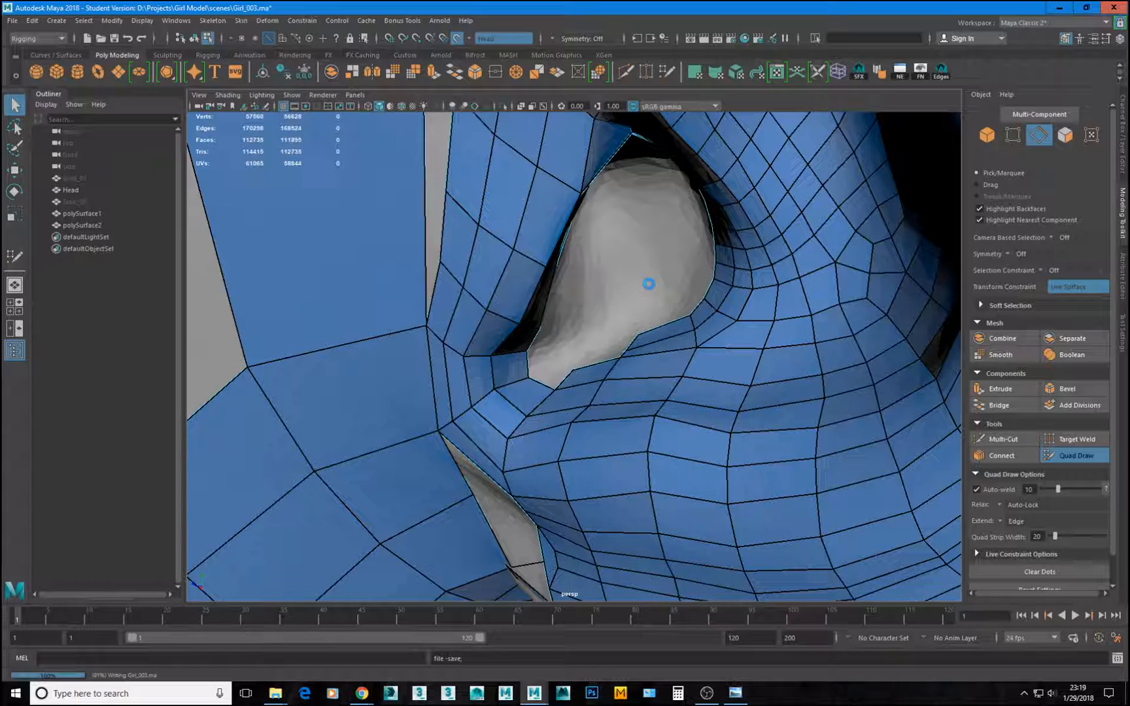
Extend new quads along the lower rim of the ear canal opening and adjust the vertices beneath them.
left_click_drag(648, 284, 613, 430, "alt")
scroll(613, 430, "up", 5)
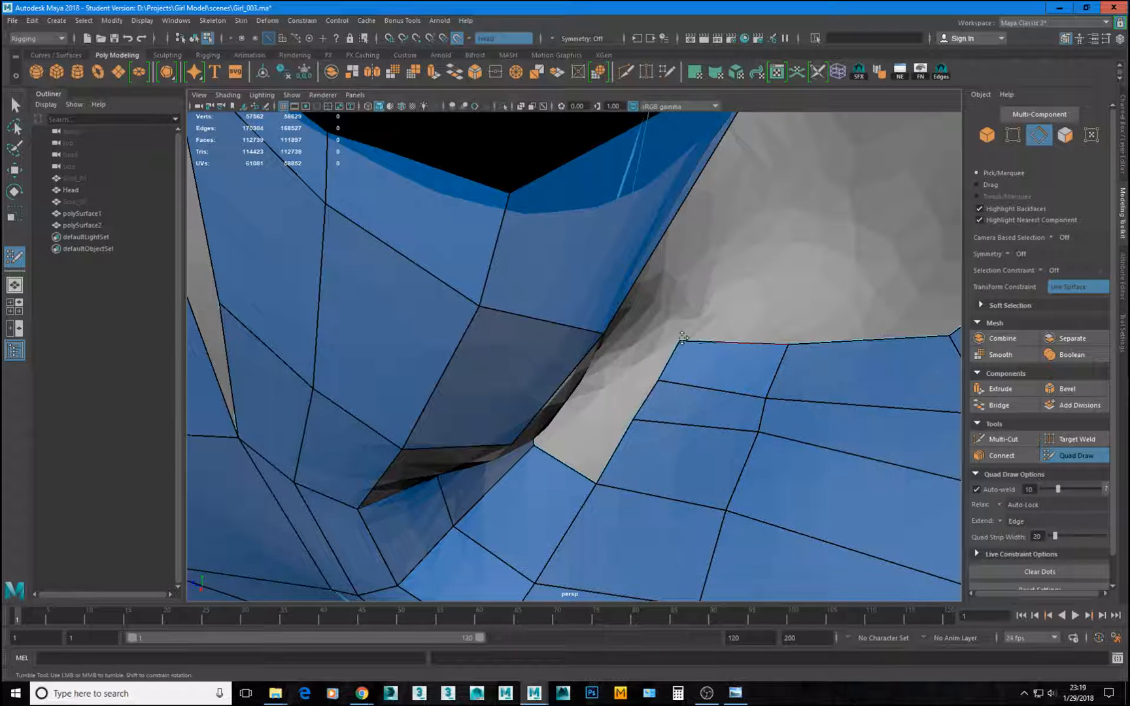
left_click_drag(764, 396, 764, 391)
left_click_drag(751, 433, 739, 442)
Examine the remaining ear canal opening and how its lower rim meets the tragus's inner border.
right_click_drag(741, 437, 628, 432, "alt")
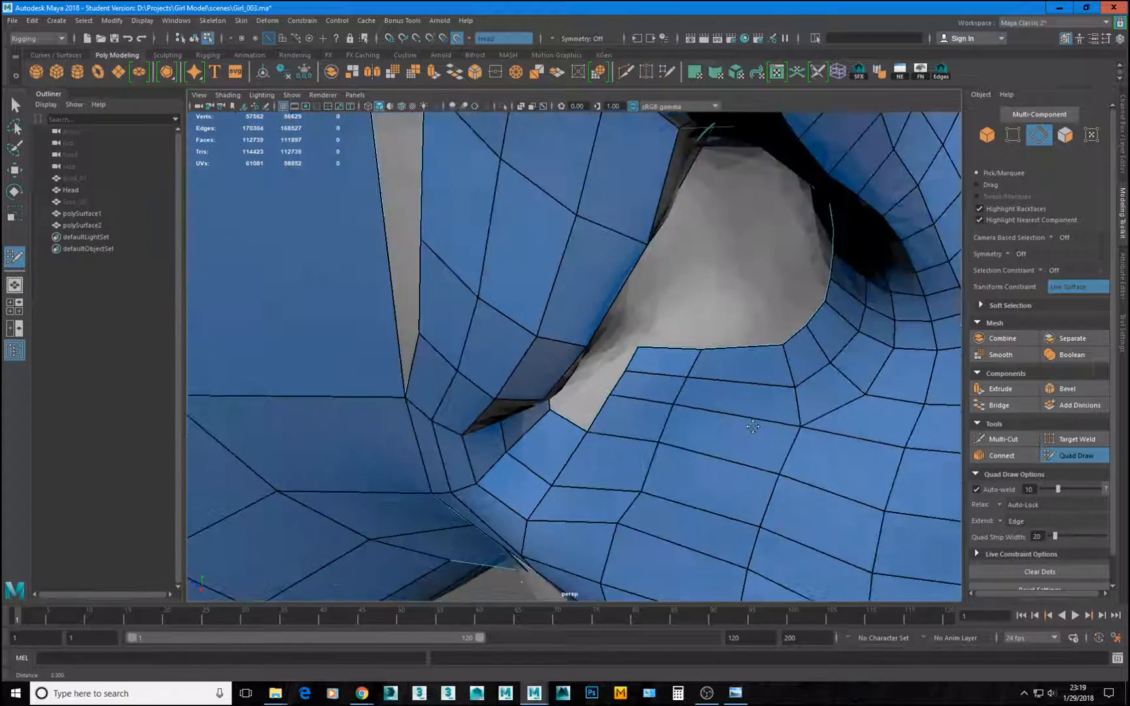
left_click_drag(628, 432, 752, 386, "alt")
right_click_drag(752, 386, 644, 379, "alt")
left_click_drag(646, 380, 598, 360, "alt")
right_click_drag(598, 360, 693, 386, "alt")
left_click_drag(693, 386, 615, 451, "alt")
right_click_drag(615, 451, 673, 482, "alt")
left_click_drag(674, 483, 652, 456, "alt")
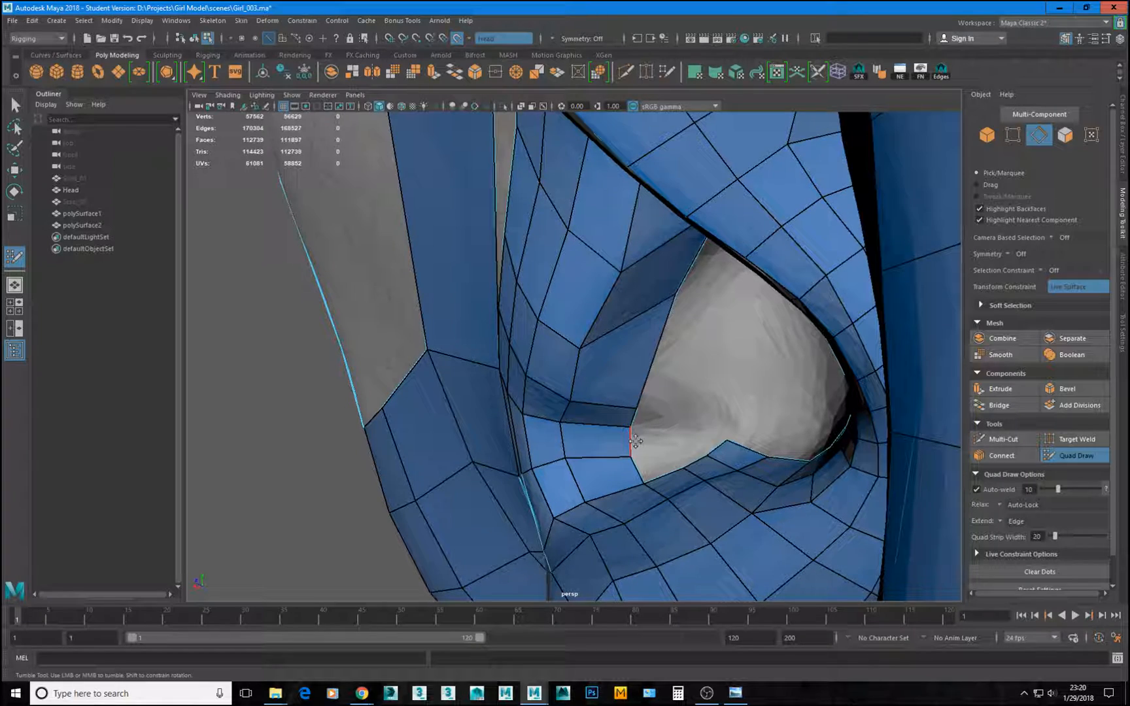
Fill the lower corner of the ear canal opening with quads joining the tragus's inner border to the lower rim.
left_click_drag(719, 437, 639, 340, "alt")
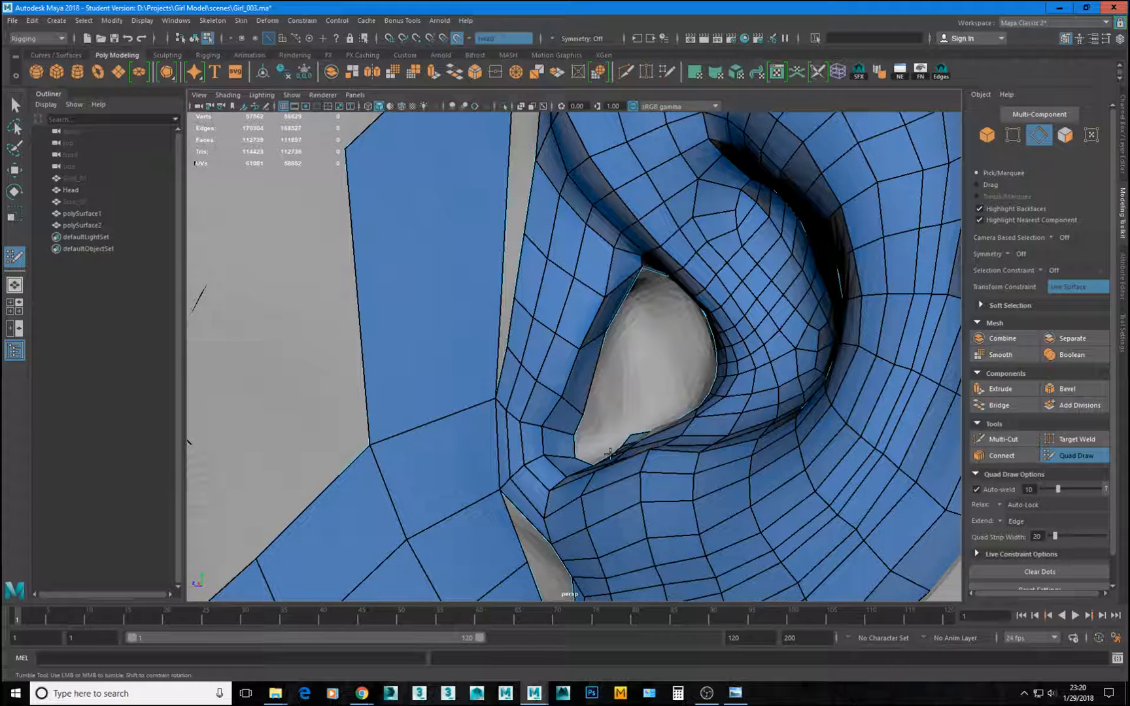
left_click_drag(630, 437, 661, 373, "alt")
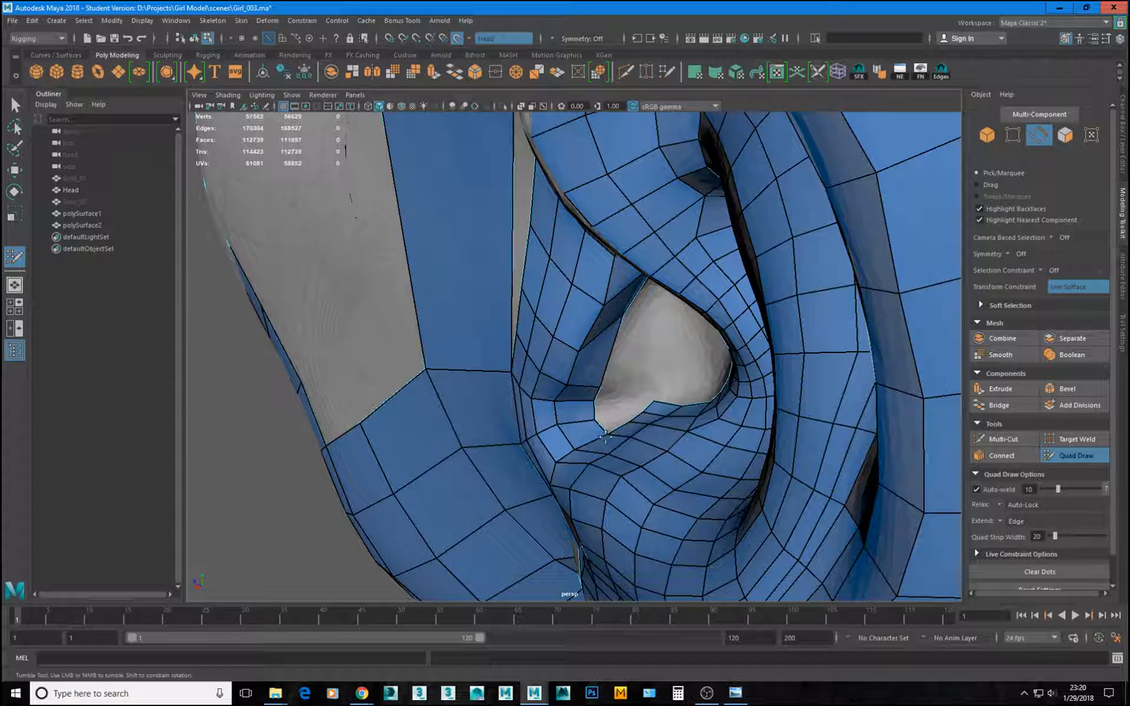
scroll(606, 445, "up", 5)
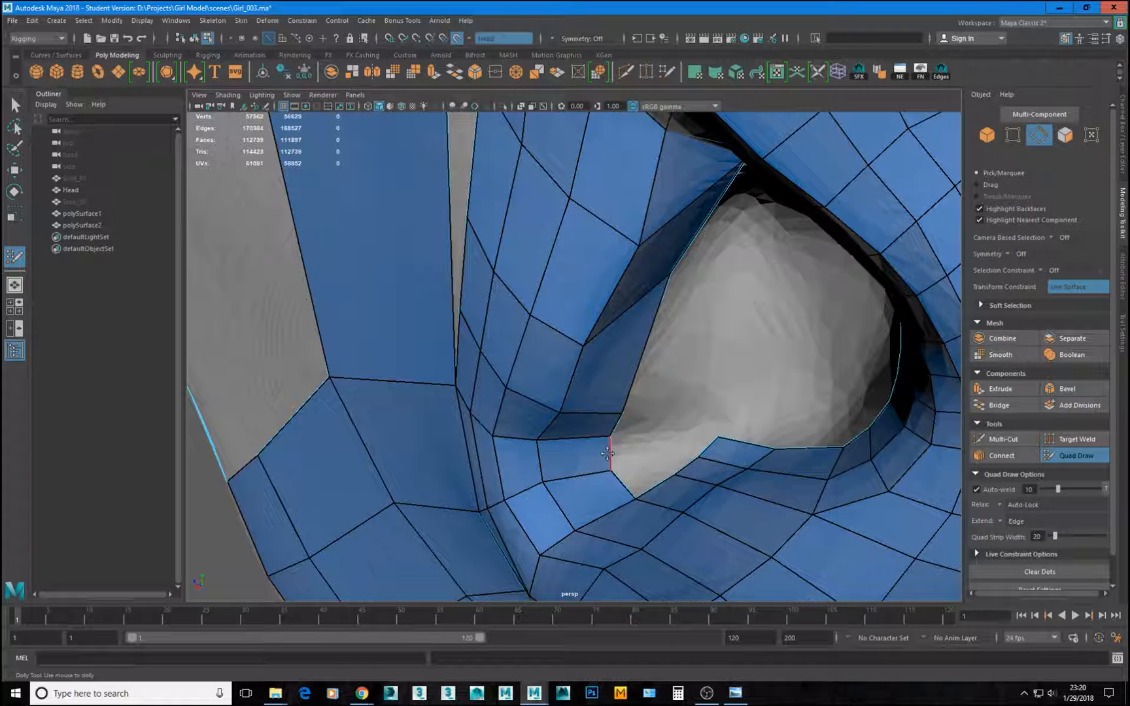
mouse_move(616, 461)
left_mouse_down()
mouse_move(658, 485)
mouse_move(644, 488)
mouse_move(615, 419)
mouse_move(639, 451)
left_mouse_up()
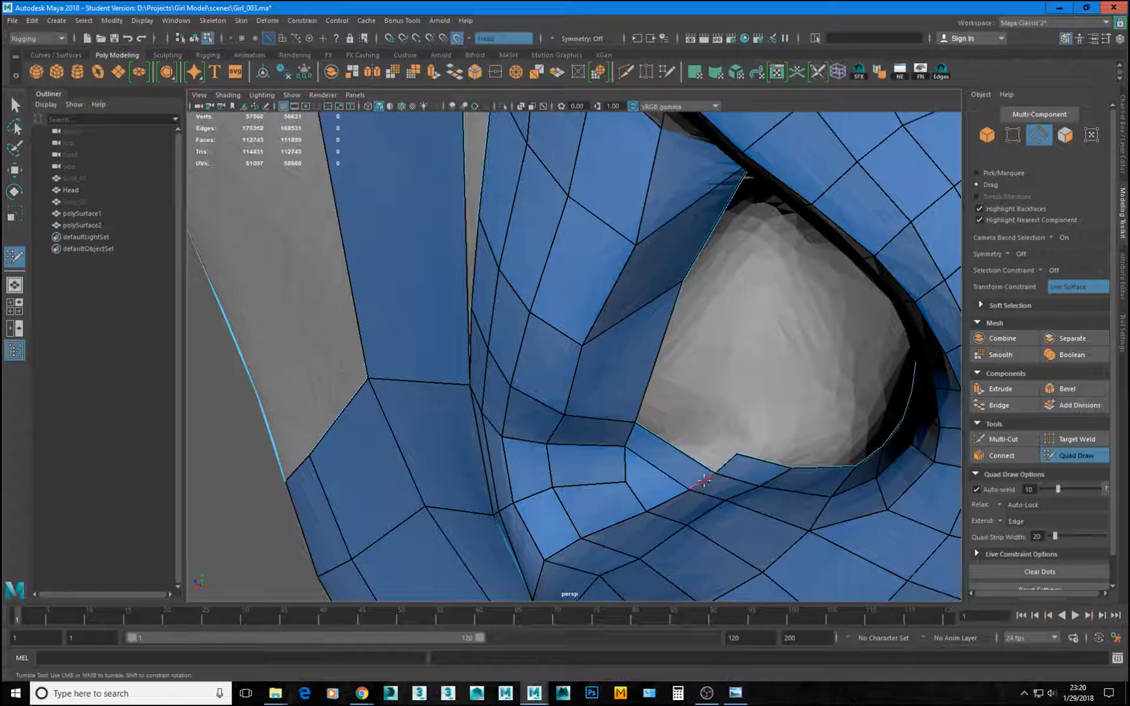
Examine the filled lower corner of the ear canal opening and the edge flow across the tragus.
right_click_drag(689, 487, 623, 475, "alt")
left_click_drag(623, 474, 676, 456, "alt")
right_click_drag(582, 432, 616, 408, "alt")
left_click_drag(615, 409, 879, 422, "alt")
left_click_drag(654, 406, 582, 444, "alt")
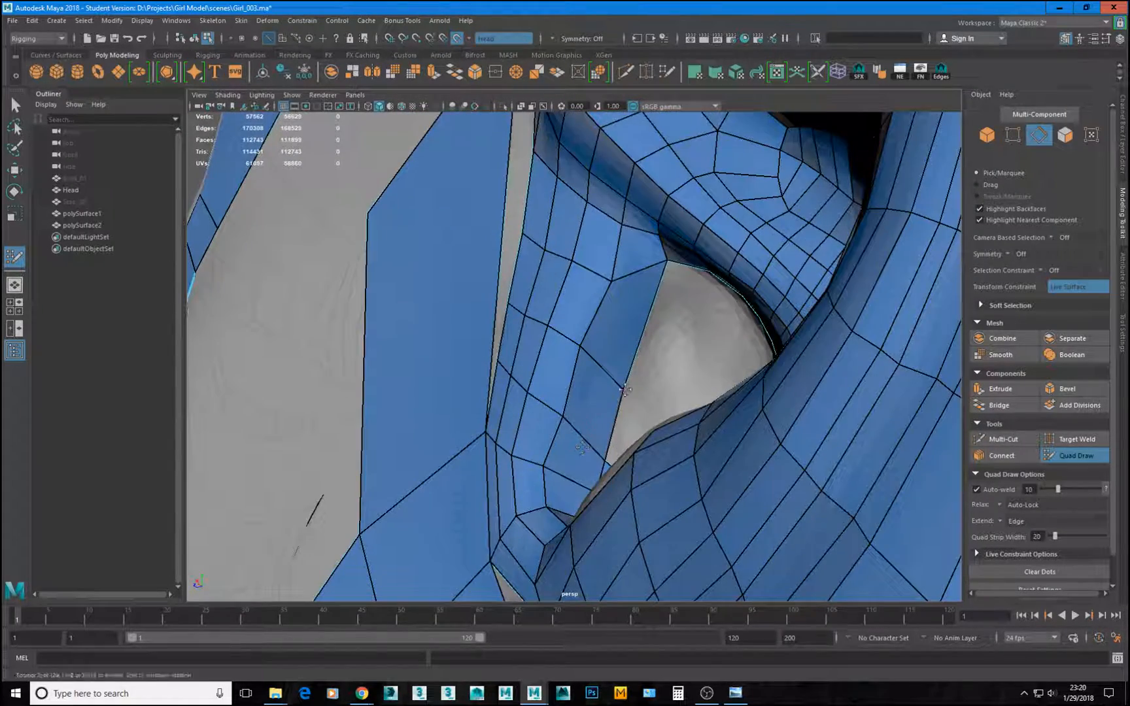
mouse_move(625, 390)
left_mouse_down("alt")
mouse_move(647, 384)
mouse_move(669, 397)
mouse_move(685, 371)
mouse_move(656, 313)
left_mouse_up("alt")
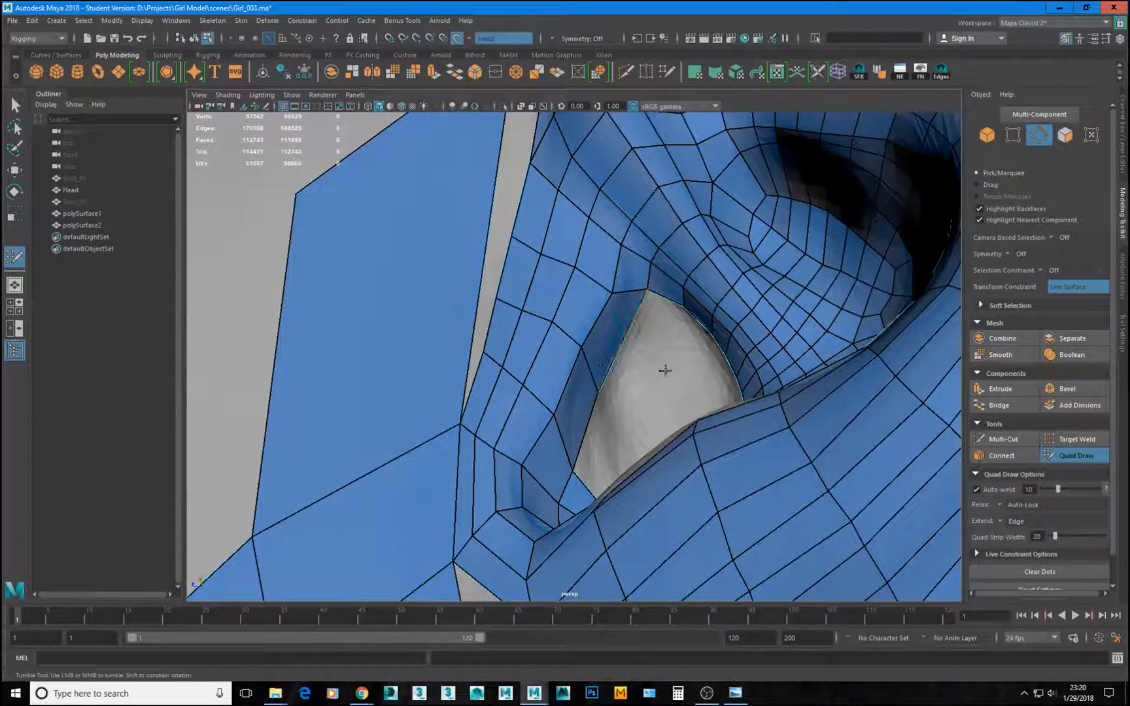
right_click_drag(665, 371, 603, 368, "alt")
left_click_drag(603, 368, 565, 347, "alt")
right_click_drag(565, 347, 584, 343, "alt")
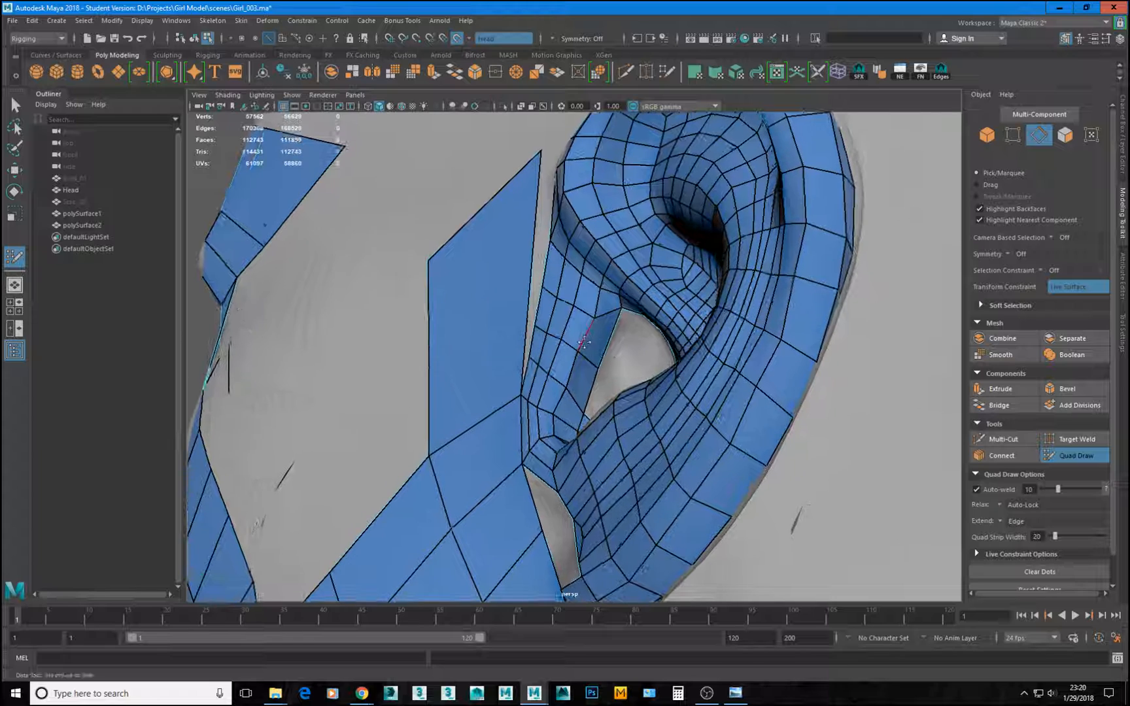
Insert edge loops across the middle and lower part of the tragus, running into the ear canal opening's border.
left_click(601, 342, "ctrl")
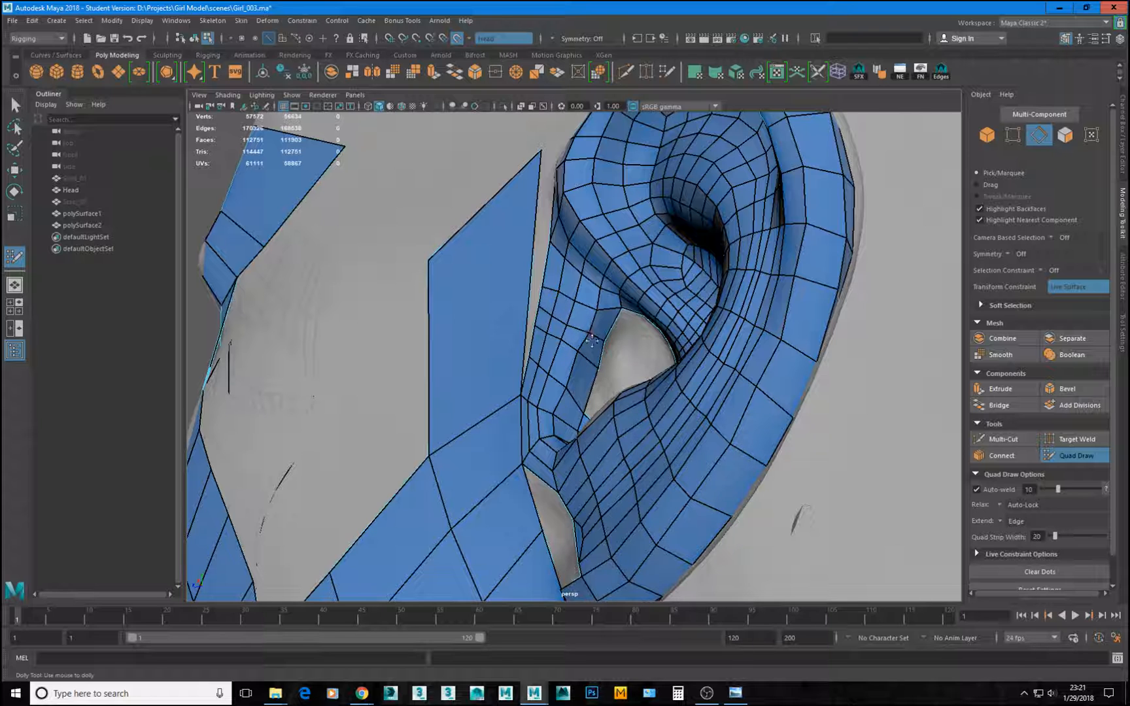
right_click_drag(570, 374, 602, 417, "alt")
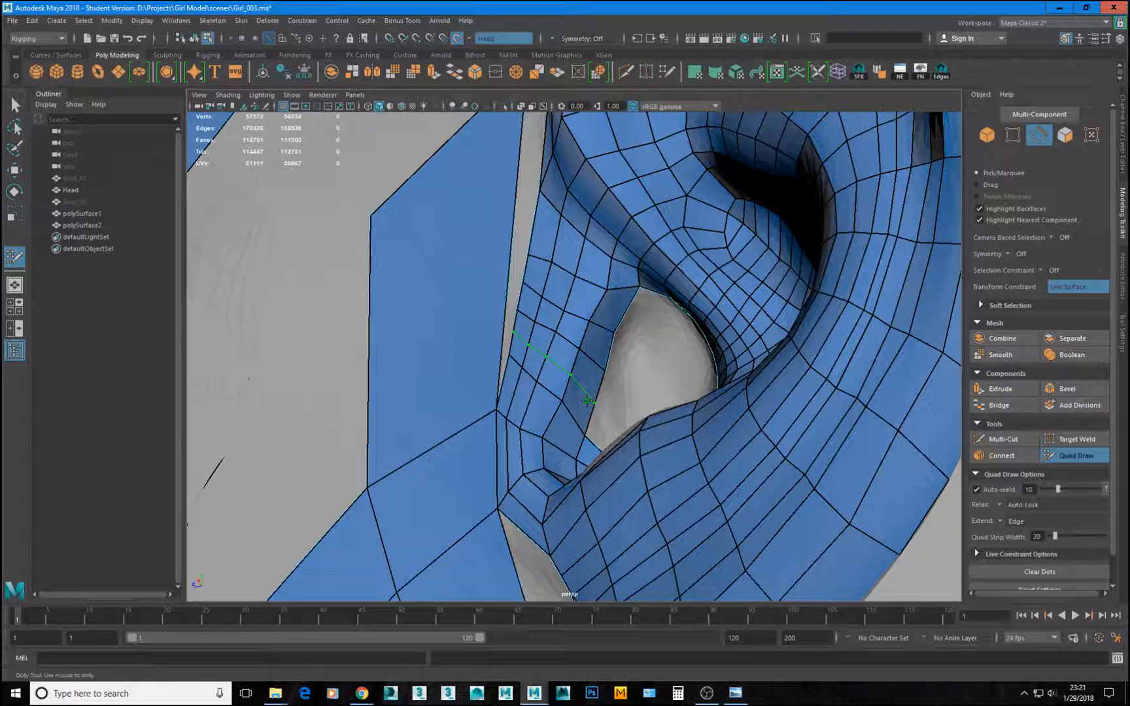
left_click(587, 400, "ctrl")
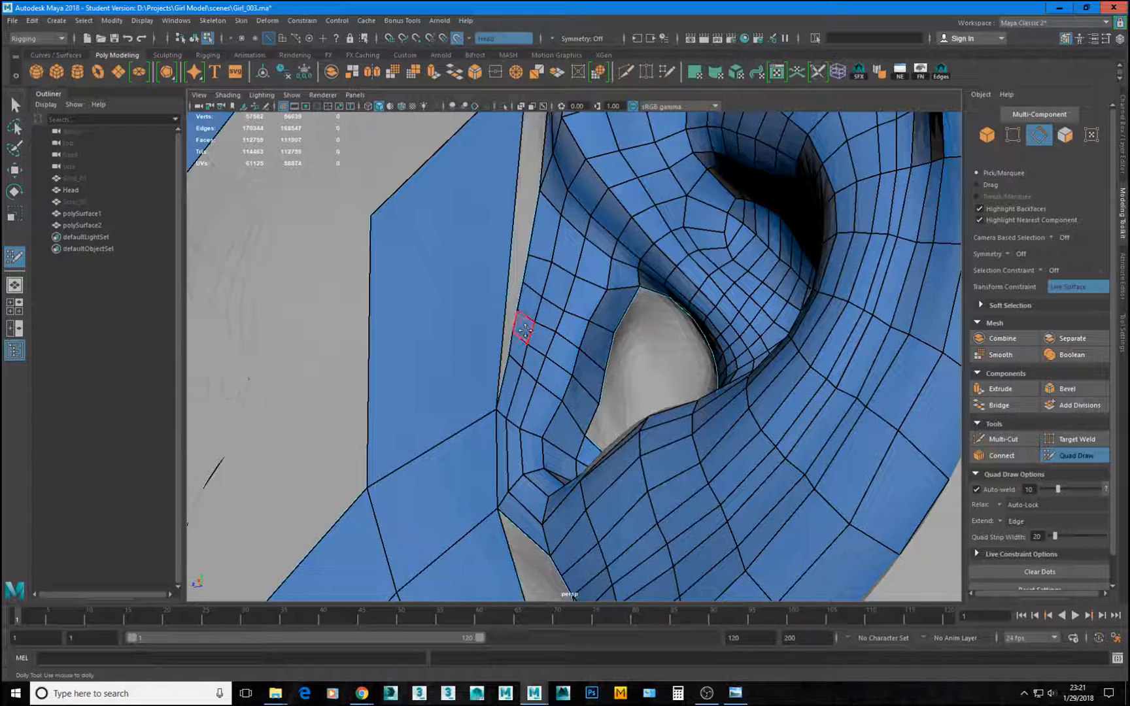
Weld the inserted loop's vertices near the tragus's outer border and cut new edges through the adjacent faces with Multi-Cut.
left_click_drag(530, 335, 543, 340)
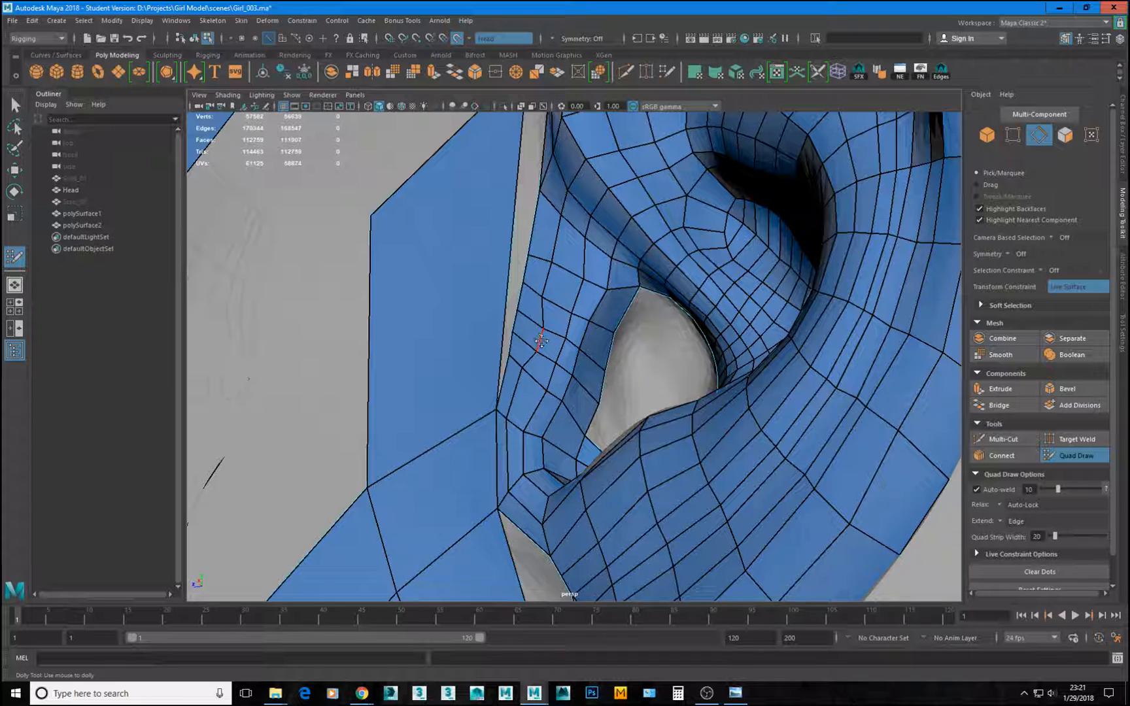
left_click_drag(541, 341, 548, 344)
left_click(1016, 438)
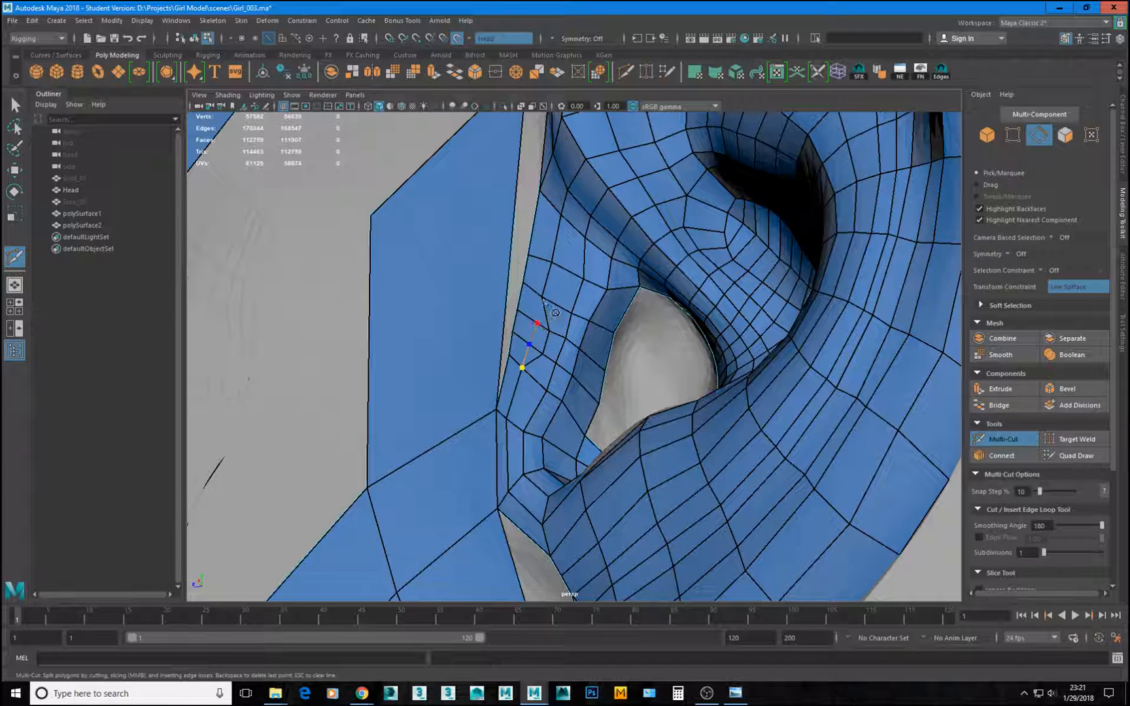
right_click(575, 330)
left_click(1073, 456)
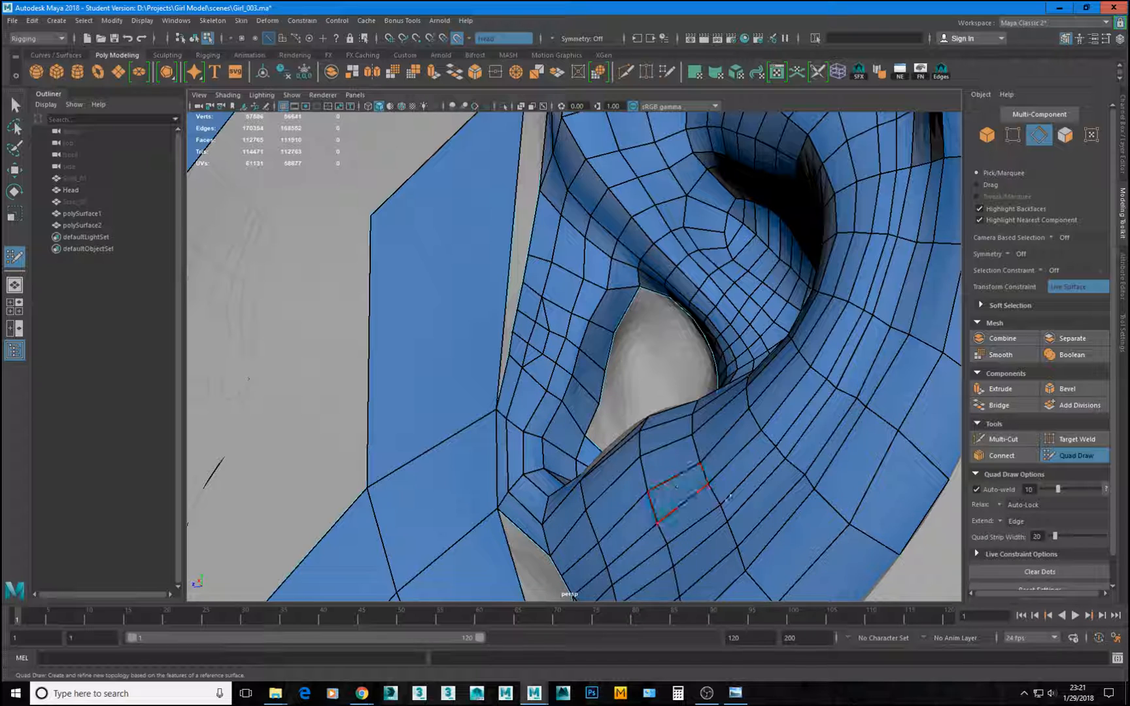
Select four surplus edges across the tragus in wireframe display, delete them, and return to Quad Draw in shaded display.
key("q")
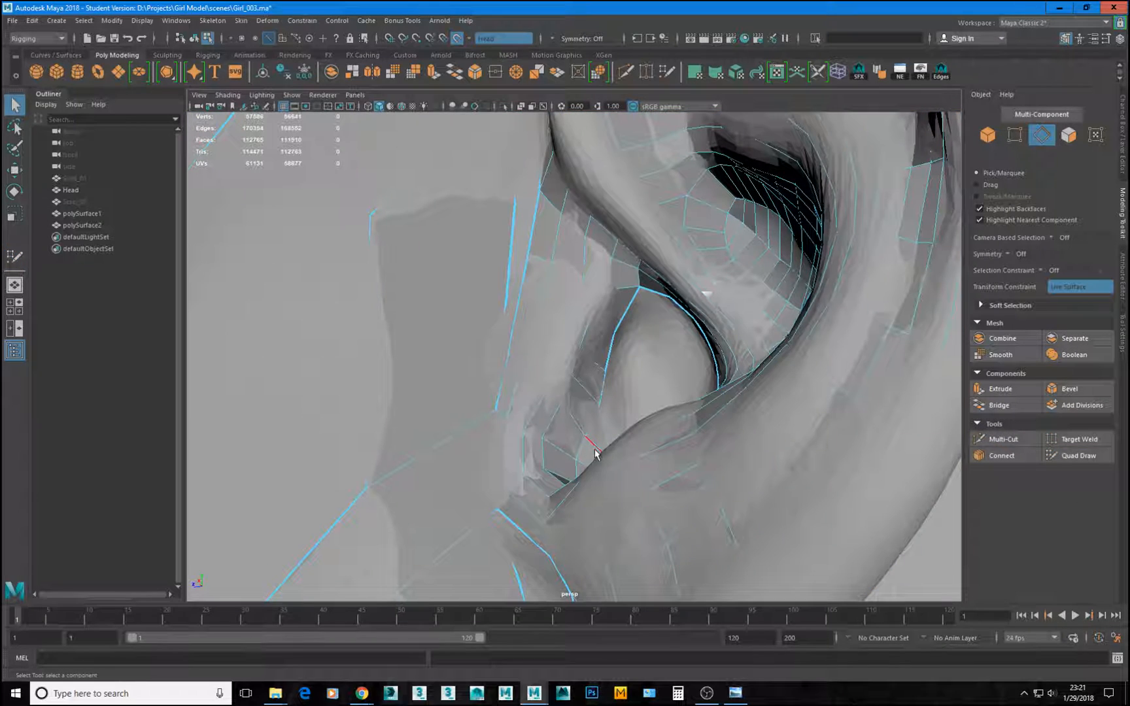
key("4")
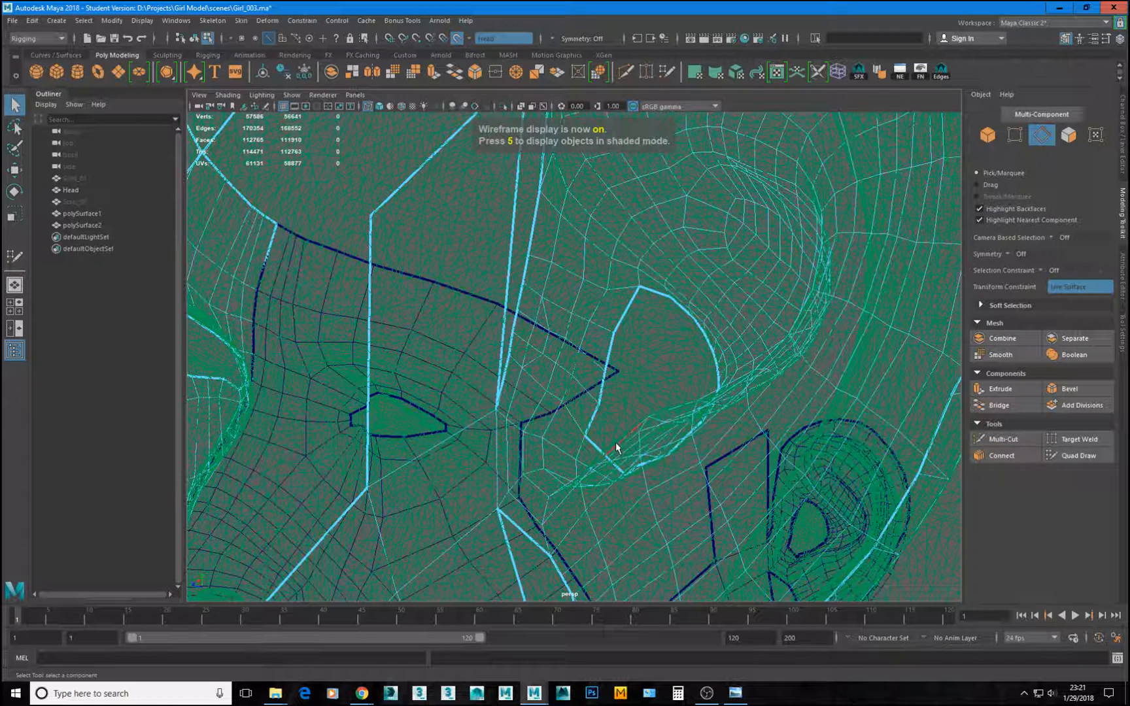
left_click(535, 351)
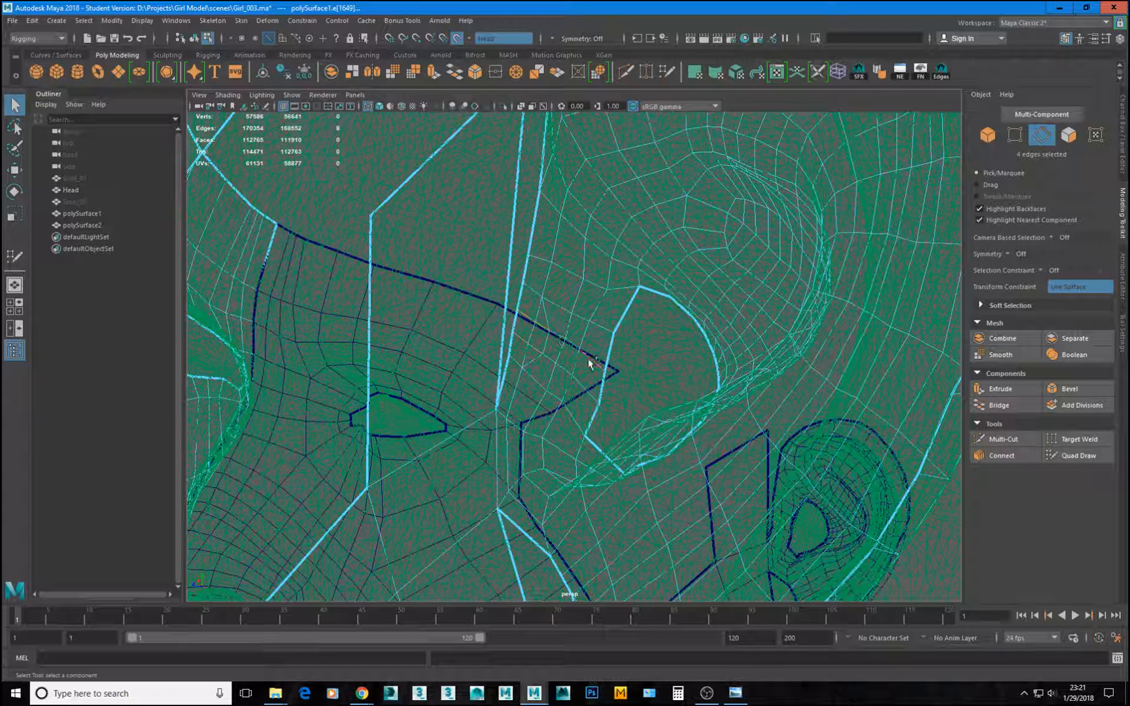
key("ctrl+Delete")
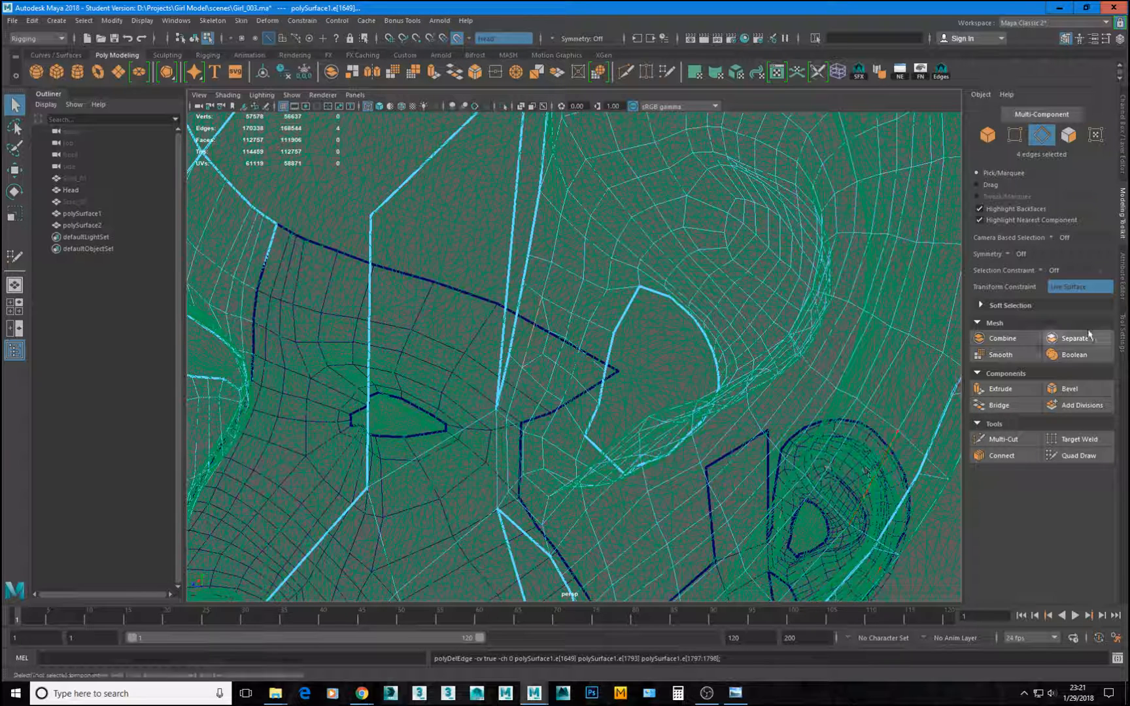
left_click(1077, 455)
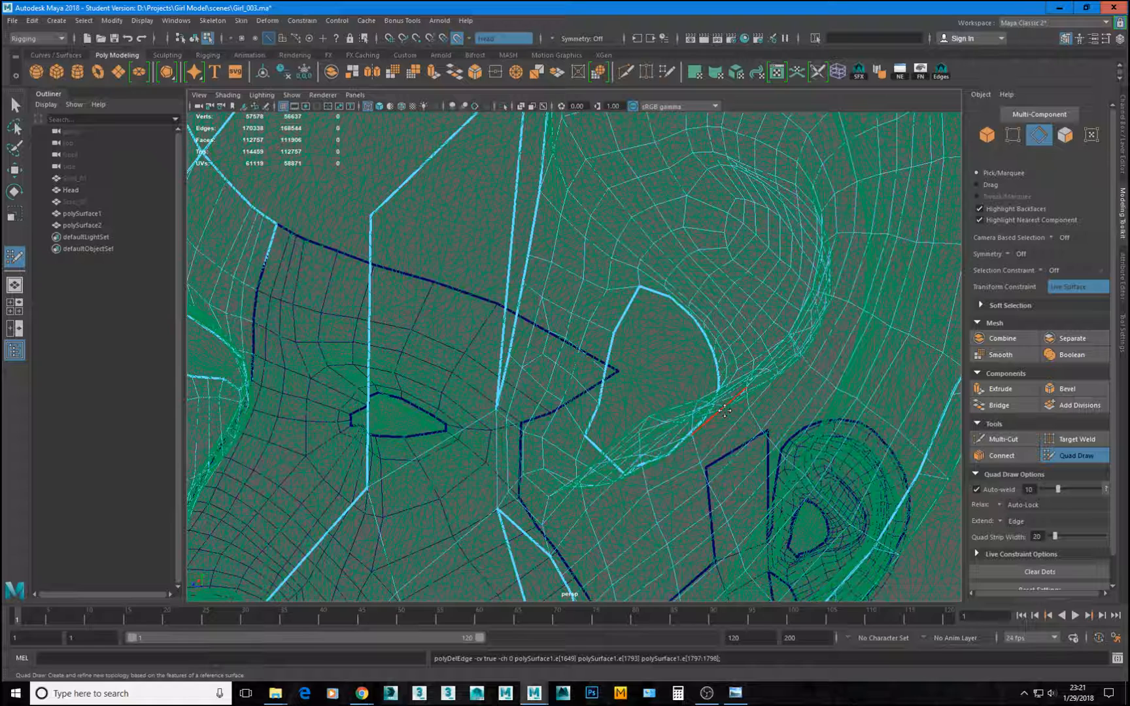
key("5")
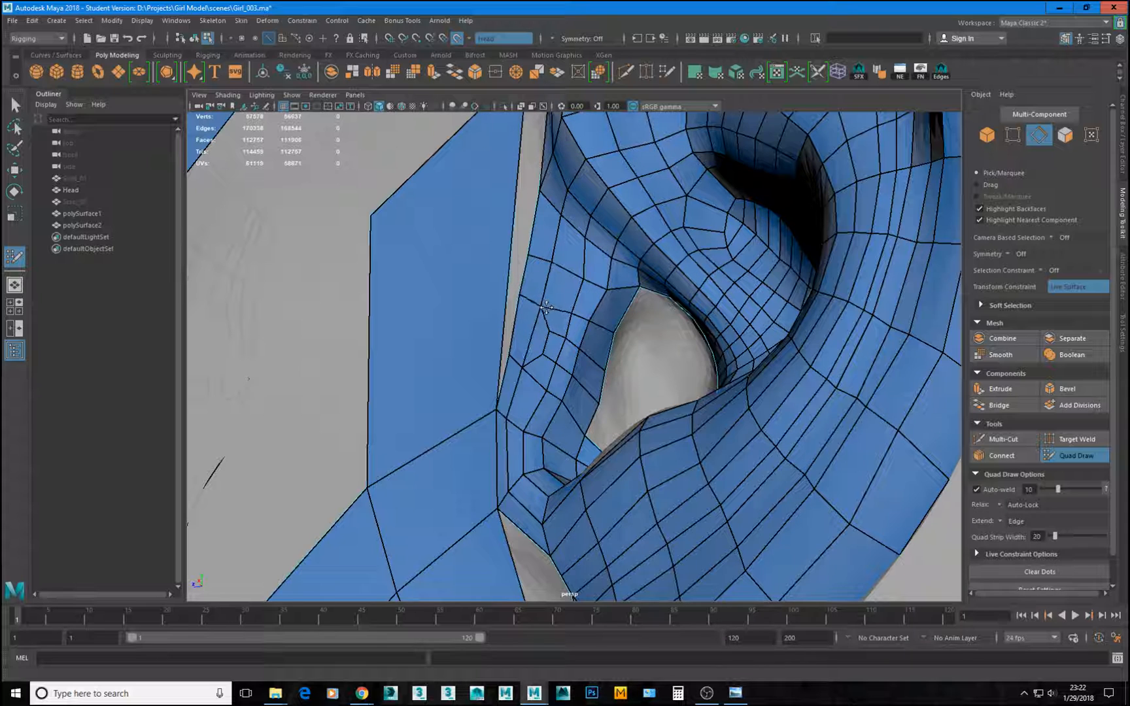
Examine the reworked tragus faces and the notch beneath them from several angles.
right_click_drag(623, 376, 608, 409, "alt")
left_click_drag(609, 409, 593, 399, "alt")
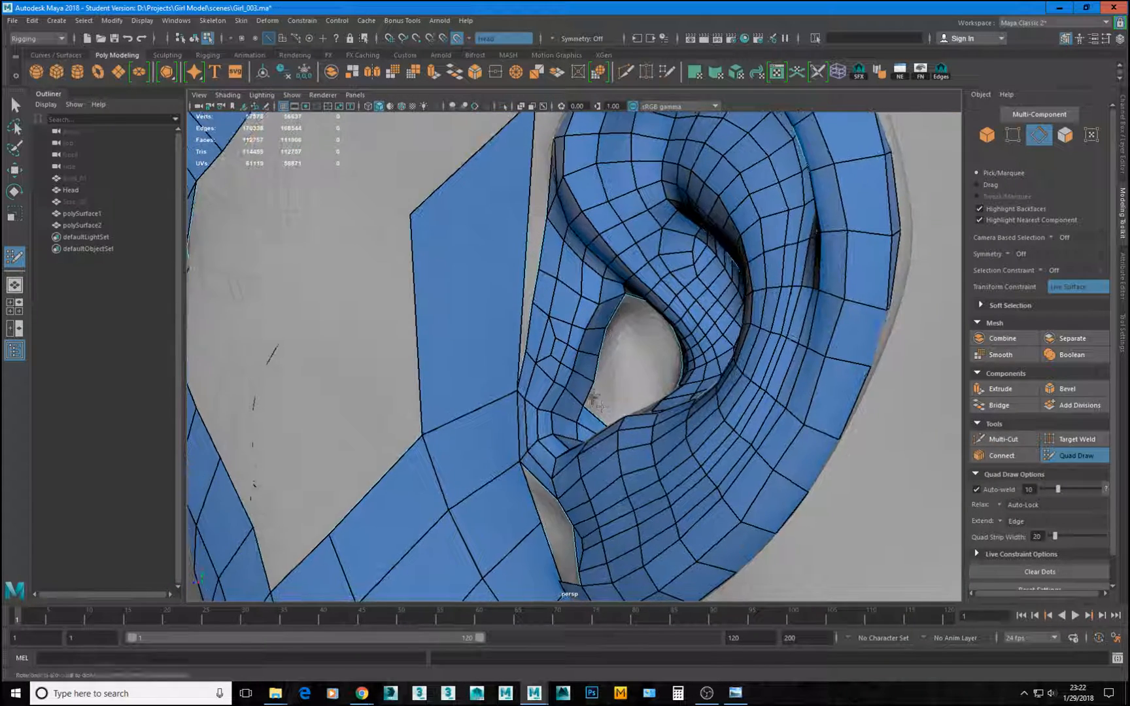
right_click_drag(593, 399, 647, 411, "alt")
mouse_move(591, 390)
left_mouse_down("alt")
mouse_move(626, 378)
mouse_move(596, 427)
mouse_move(604, 439)
mouse_move(592, 424)
mouse_move(666, 369)
left_mouse_up("alt")
mouse_move(603, 422)
left_mouse_down("alt")
mouse_move(576, 449)
mouse_move(548, 439)
left_mouse_up("alt")
right_click_drag(541, 461, 566, 482, "alt")
mouse_move(565, 481)
left_mouse_down("alt")
mouse_move(615, 458)
mouse_move(583, 478)
left_mouse_up("alt")
right_click_drag(589, 477, 494, 446, "alt")
mouse_move(495, 446)
left_mouse_down("alt")
mouse_move(469, 452)
mouse_move(479, 445)
left_mouse_up("alt")
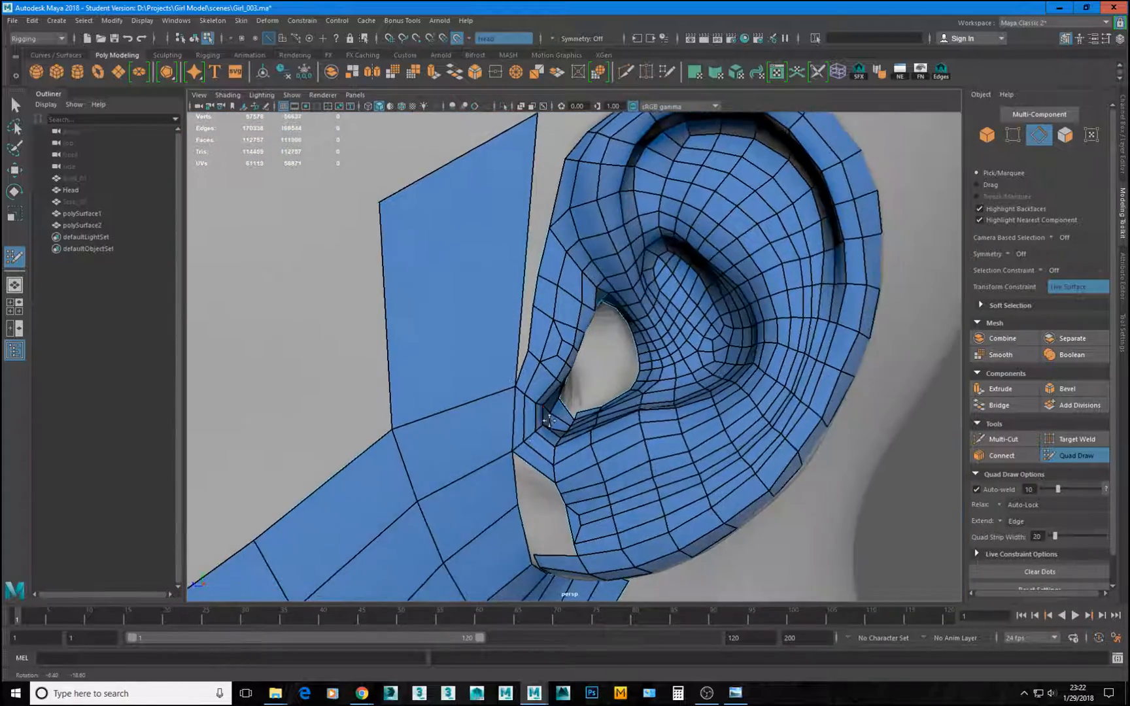
Insert an edge loop through the notch below the tragus and delete the face bordering the cheek strip.
right_click_drag(479, 445, 522, 469, "alt")
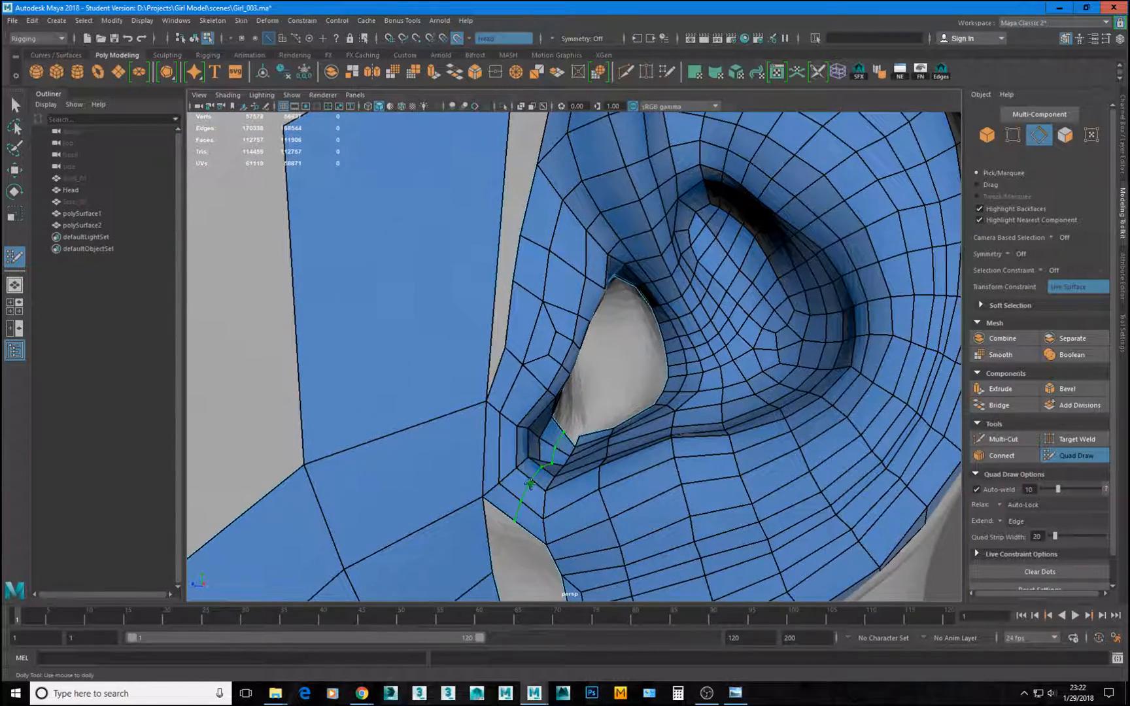
left_click(530, 484, "ctrl")
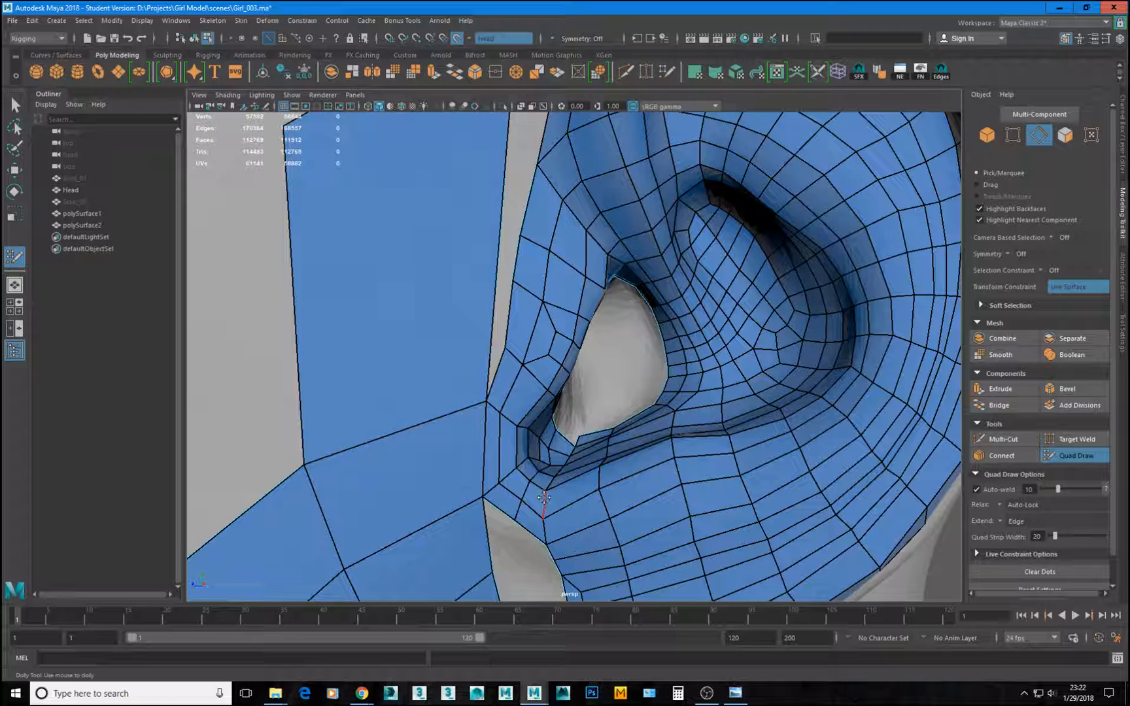
left_click(492, 460, "ctrl+shift")
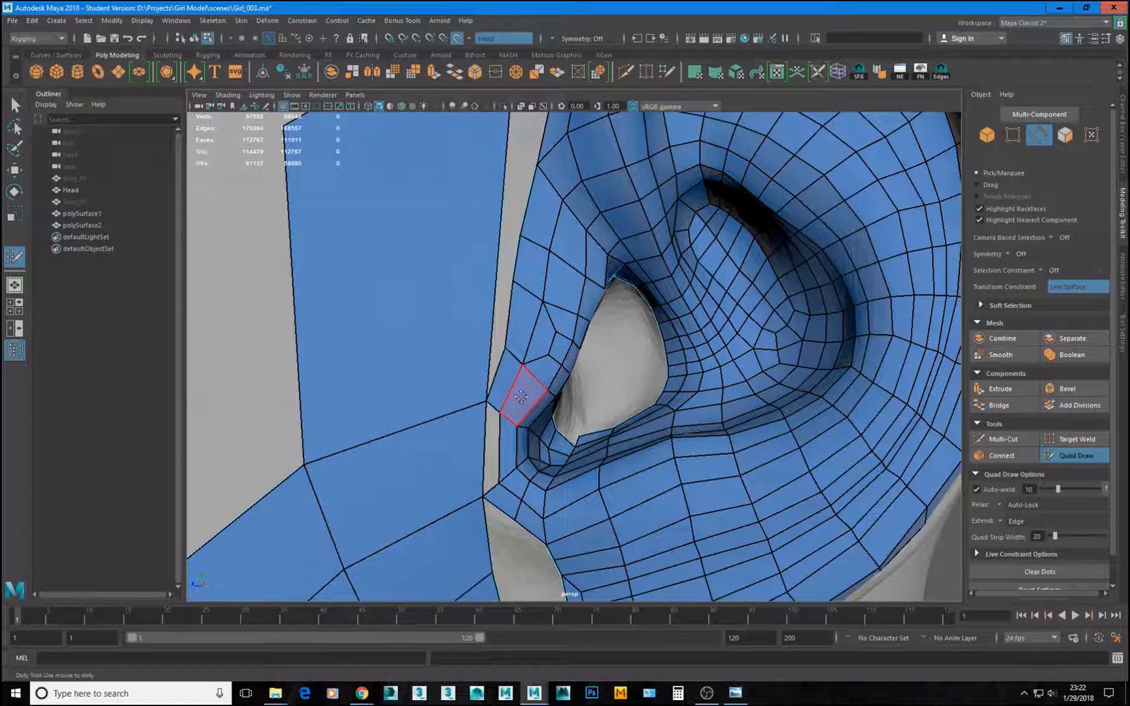
Cut a new edge row across the faces at the tragus's base and delete the adjoining faces at the ear canal opening.
scroll(523, 419, "up", 5)
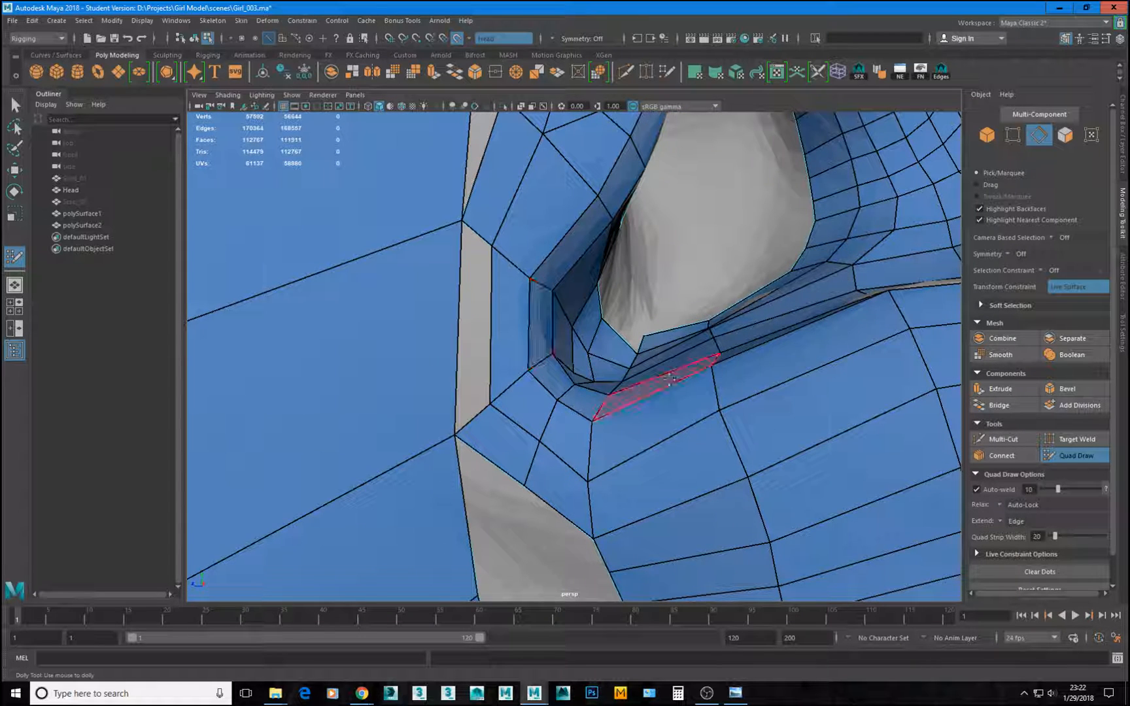
left_click_drag(575, 124, 516, 177, "alt")
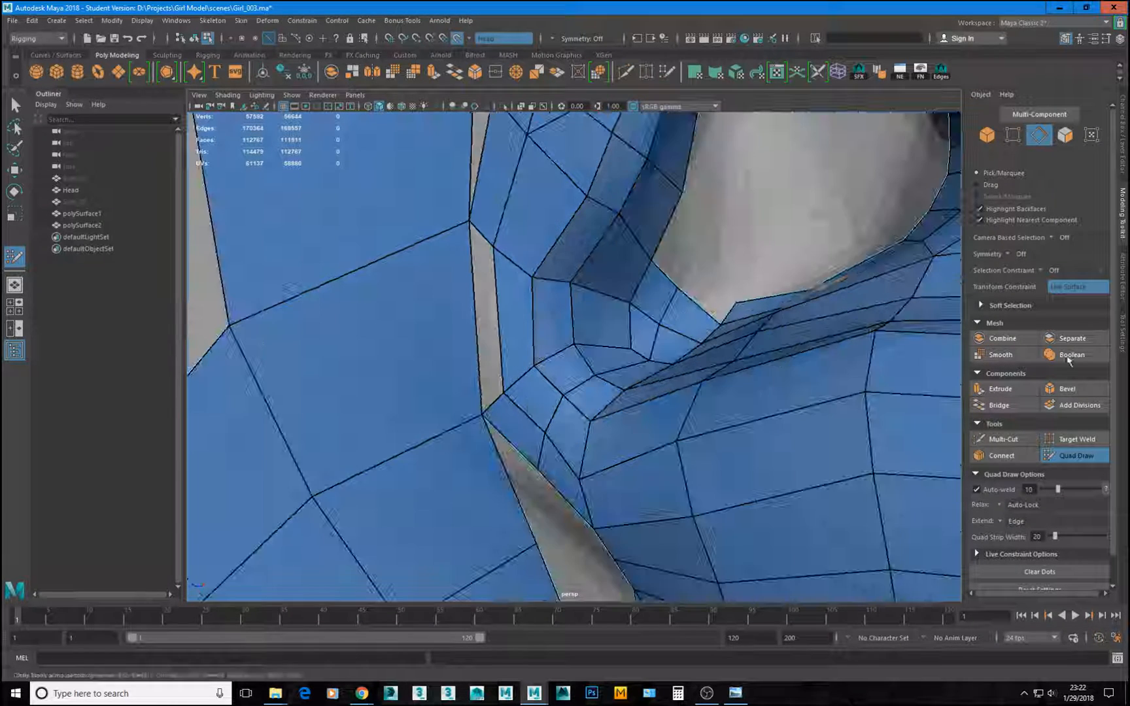
left_click(995, 439)
left_click(499, 328)
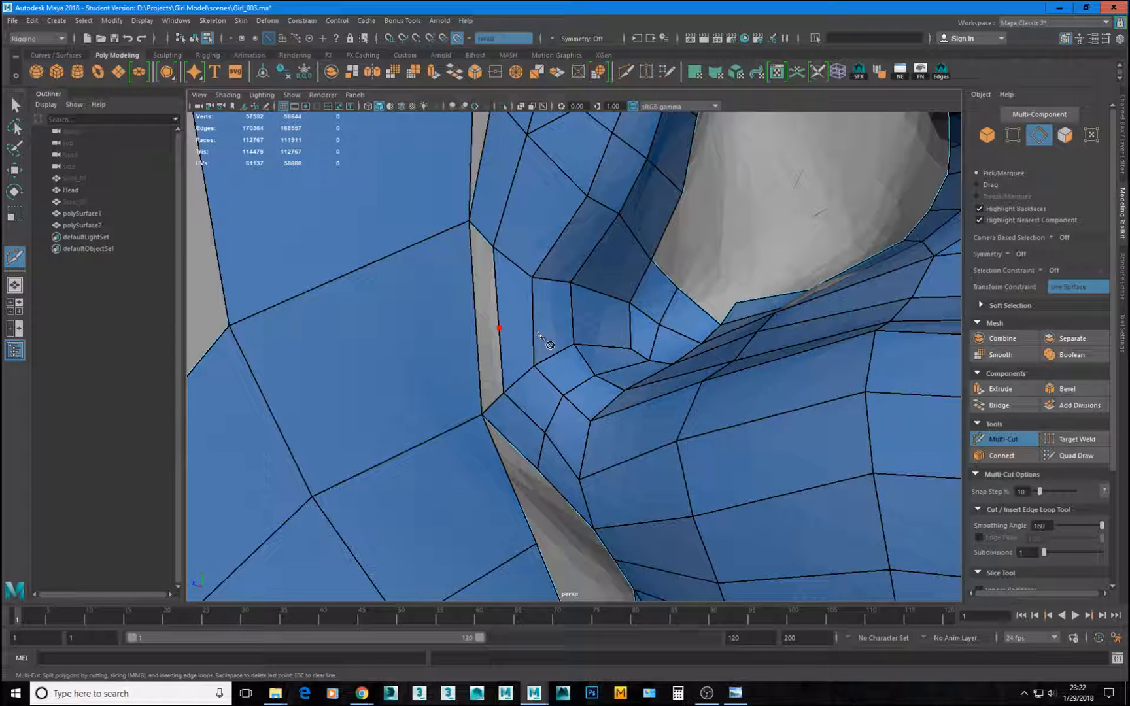
left_click(579, 321)
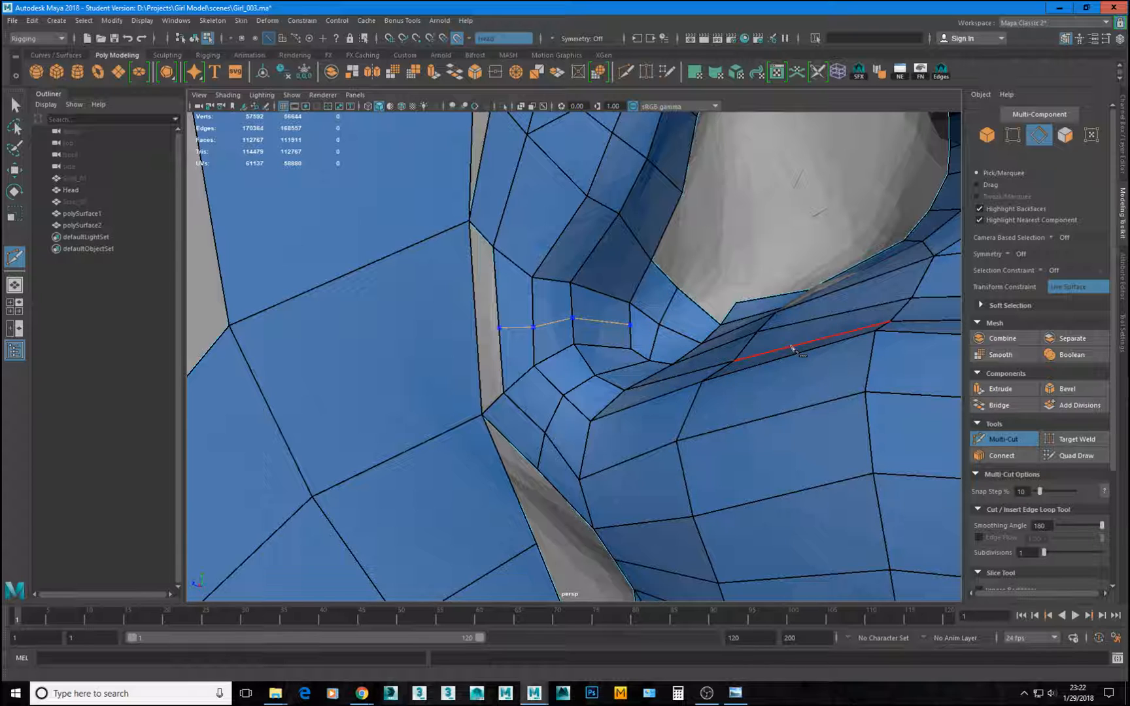
key("Return")
left_click(1091, 456)
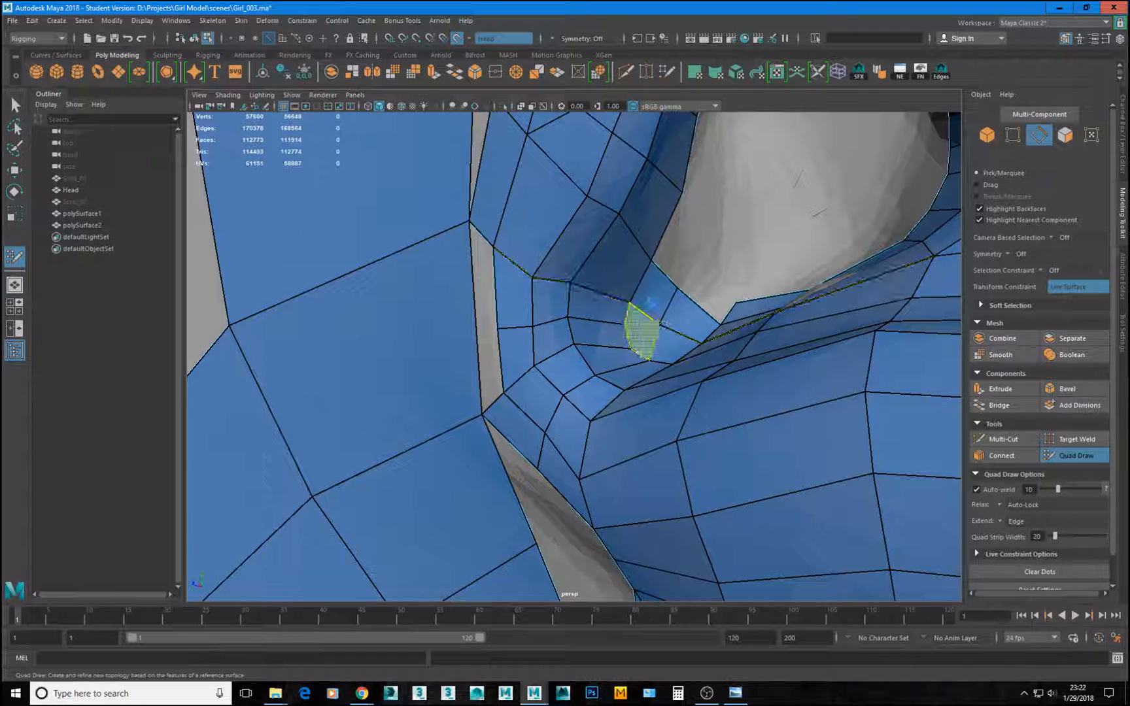
left_click(640, 334, "ctrl+shift")
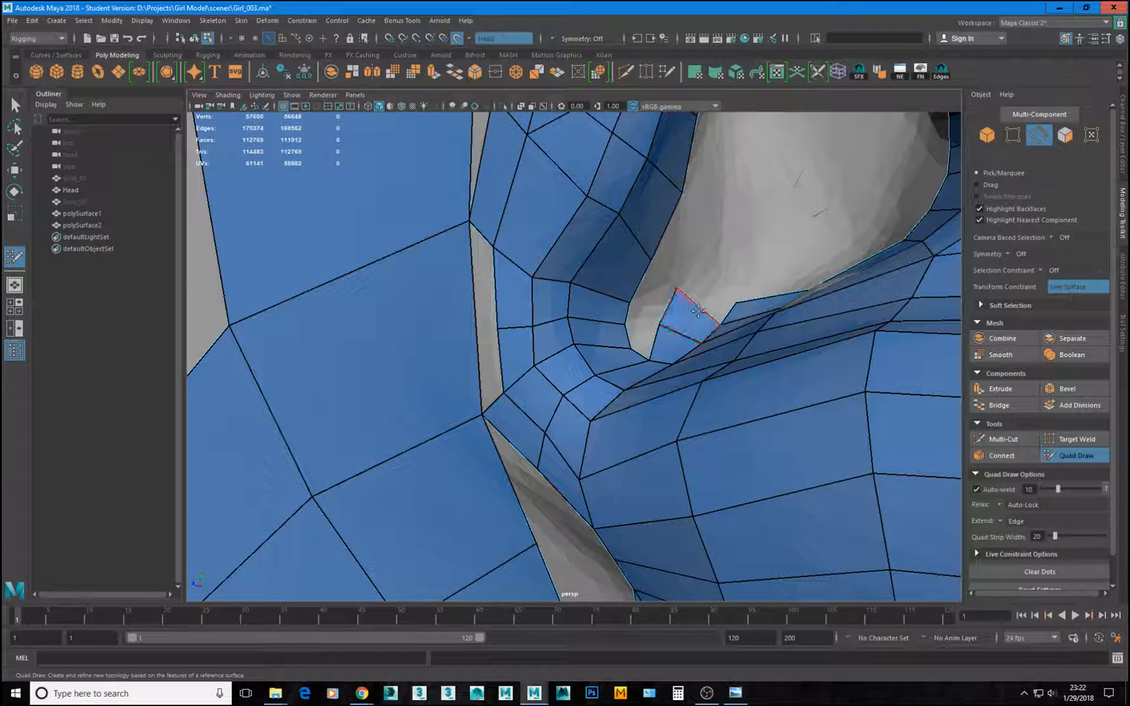
Reposition the vertices around the notch below the tragus and along the ear canal's lower rim to even out the quads.
mouse_move(681, 338)
left_mouse_down("alt")
mouse_move(628, 344)
mouse_move(626, 320)
mouse_move(661, 308)
mouse_move(599, 325)
mouse_move(606, 346)
mouse_move(592, 314)
mouse_move(545, 317)
mouse_move(559, 357)
left_mouse_up("alt")
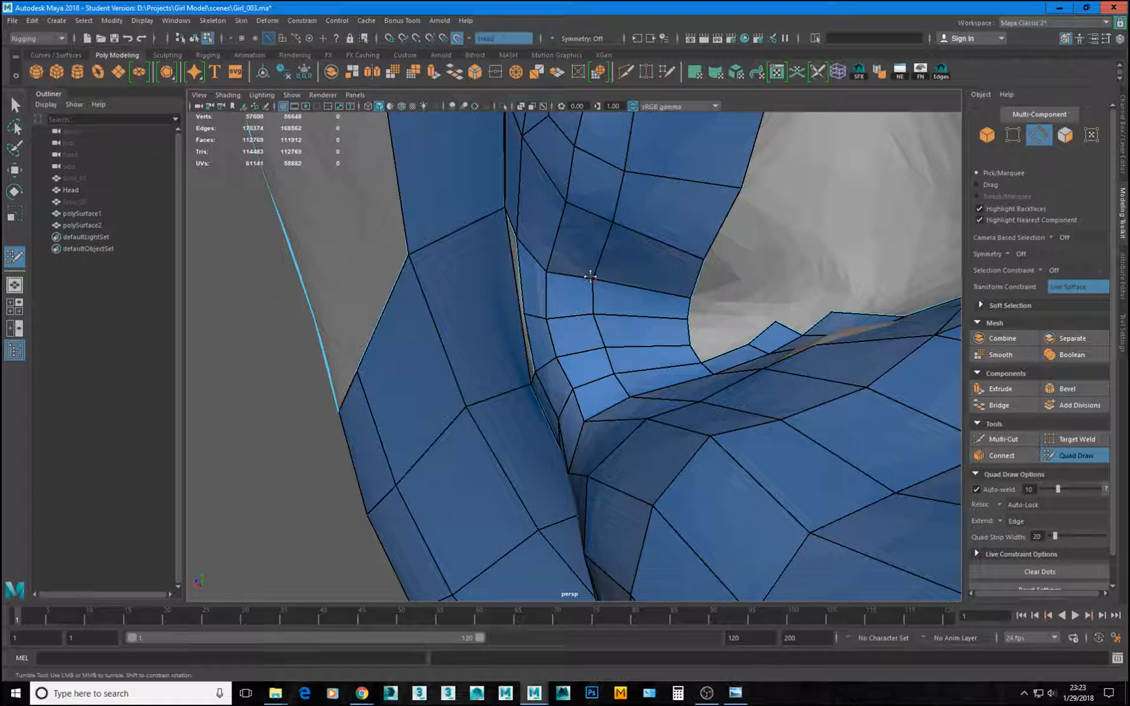
right_click_drag(755, 327, 664, 325, "alt")
left_click_drag(664, 325, 736, 379, "alt")
right_click_drag(686, 334, 746, 333, "alt")
left_click_drag(746, 332, 677, 347, "alt")
right_click_drag(409, 370, 543, 340, "alt")
mouse_move(543, 340)
left_mouse_down("alt")
mouse_move(506, 338)
mouse_move(533, 339)
left_mouse_up("alt")
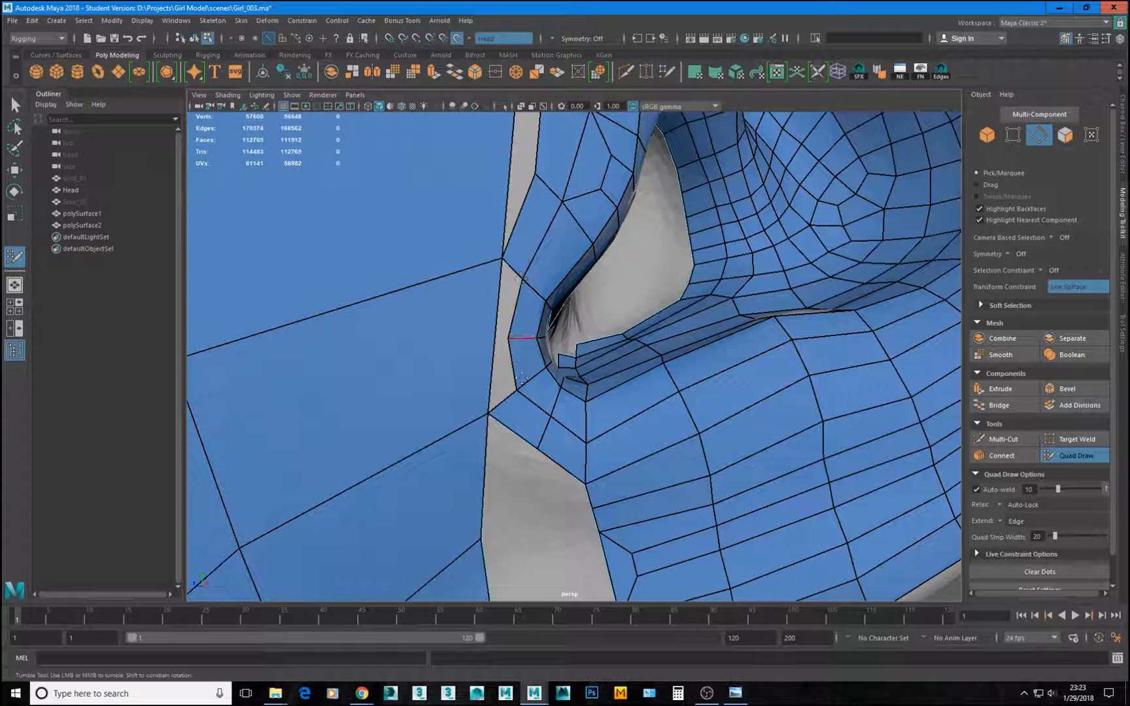
left_click_drag(515, 389, 521, 393)
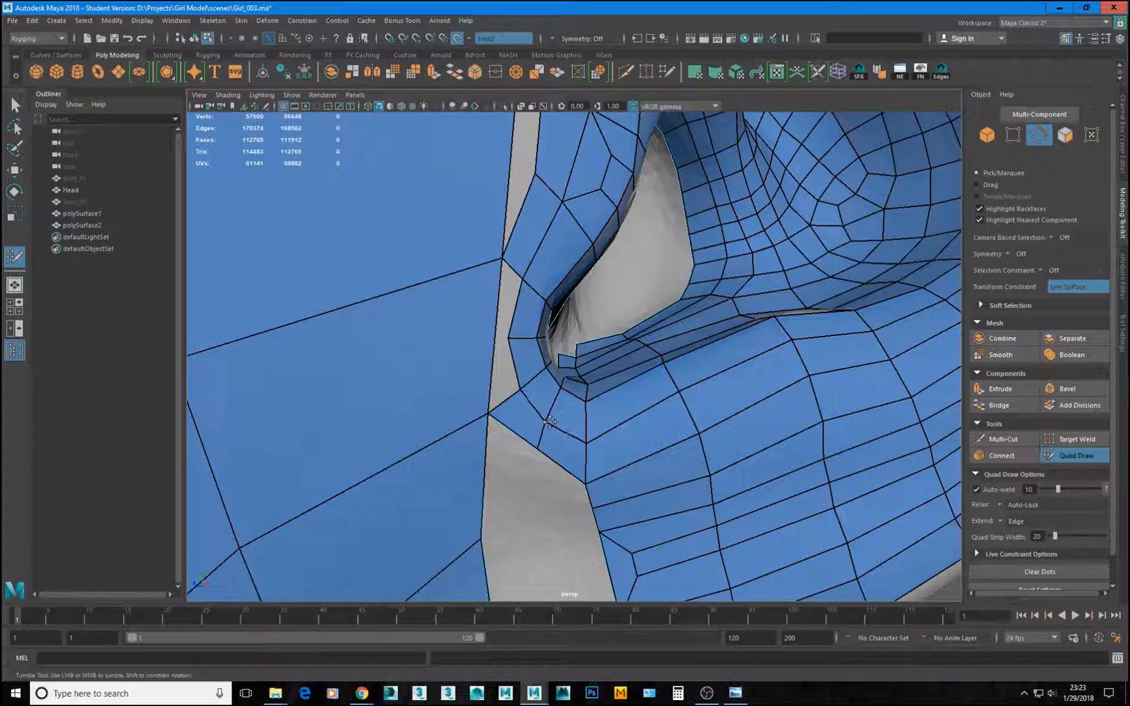
left_click_drag(539, 451, 532, 457)
left_click_drag(566, 387, 588, 403)
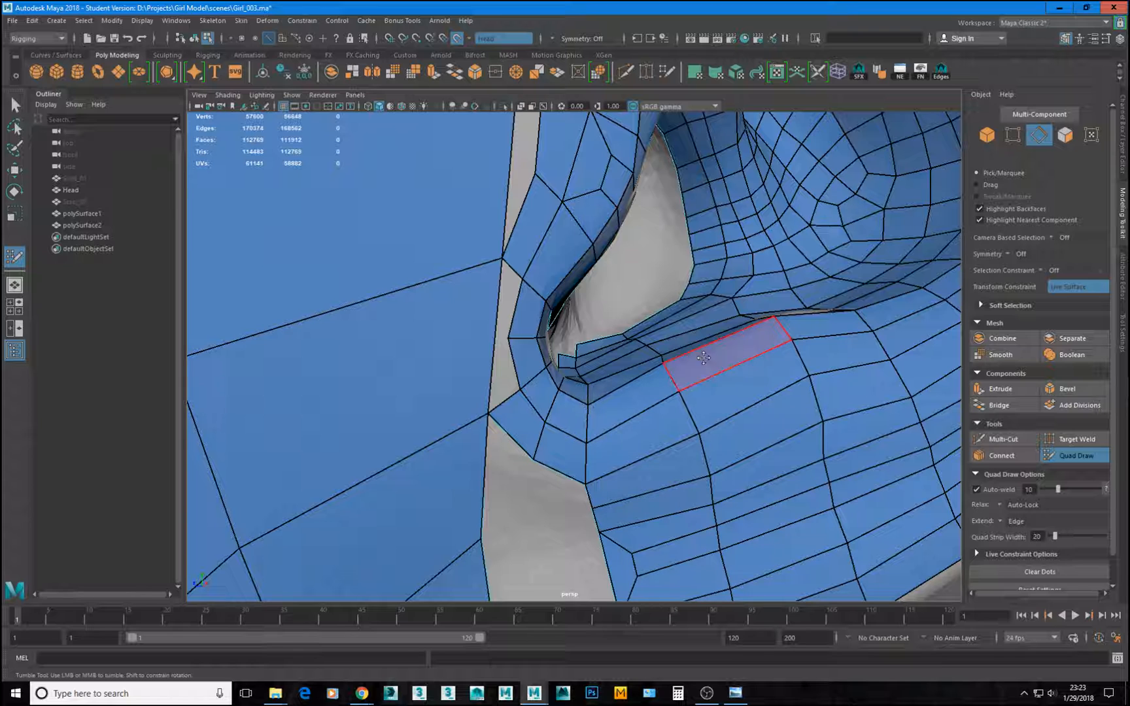
mouse_move(664, 363)
left_mouse_down()
mouse_move(697, 372)
mouse_move(672, 370)
left_mouse_up()
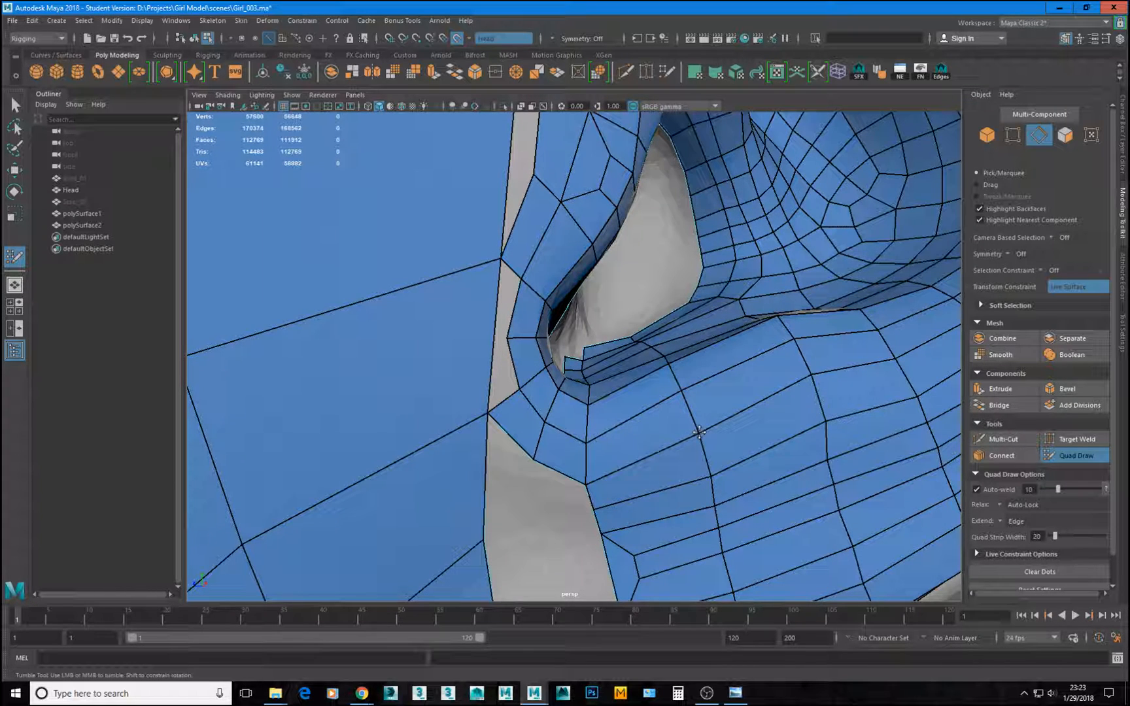
Nudge the vertices on the faces below the ear canal's lower rim to even out the quad rows.
left_click_drag(700, 433, 697, 429)
left_click_drag(713, 481, 713, 472)
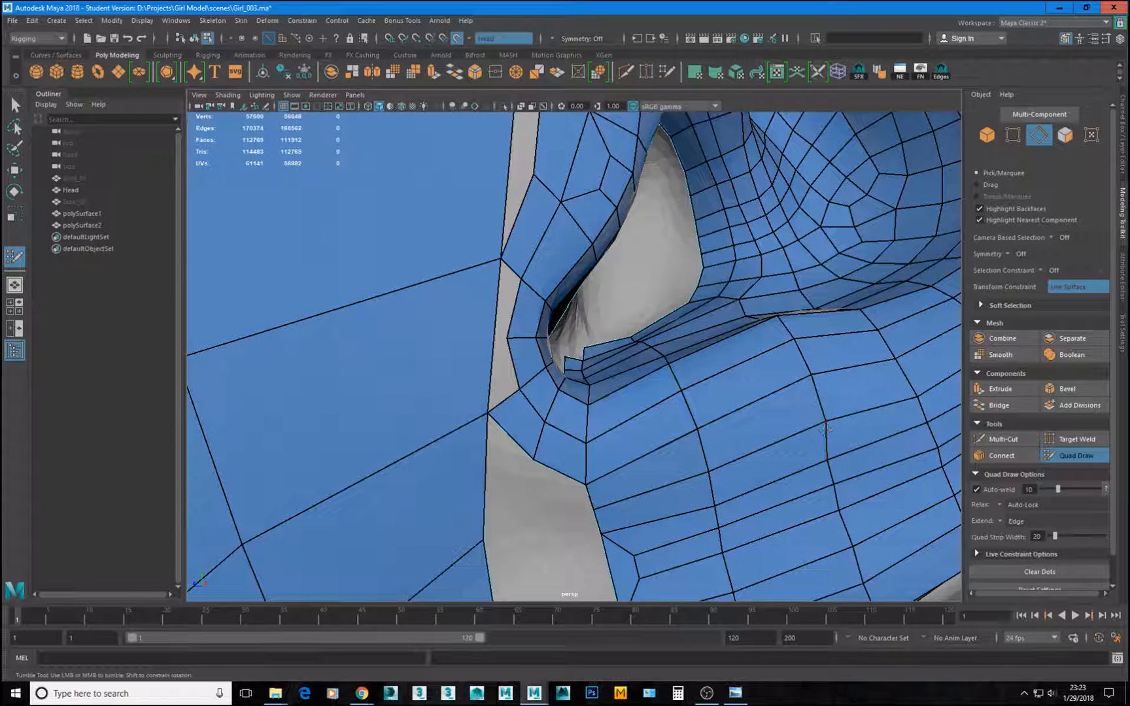
left_click_drag(797, 339, 801, 342)
Examine the notch below the tragus and the ear canal opening from several angles.
right_click_drag(801, 343, 680, 366, "alt")
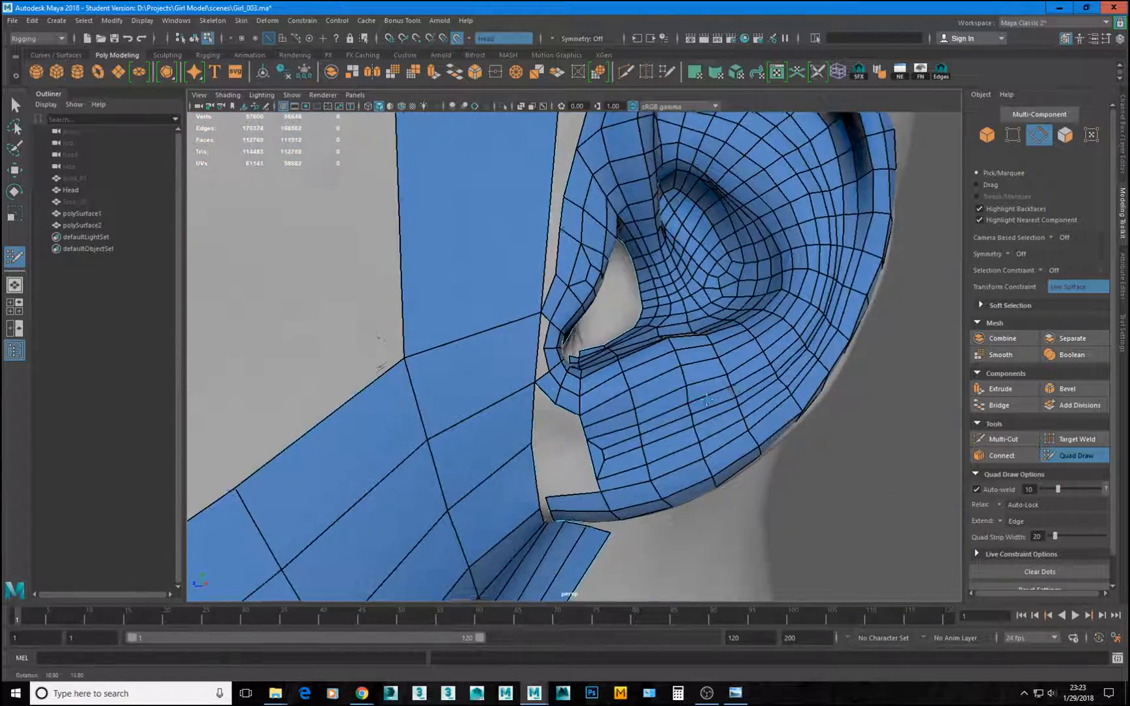
left_click_drag(680, 366, 654, 288, "alt")
right_click_drag(588, 353, 667, 374, "alt")
left_click_drag(668, 374, 655, 343, "alt")
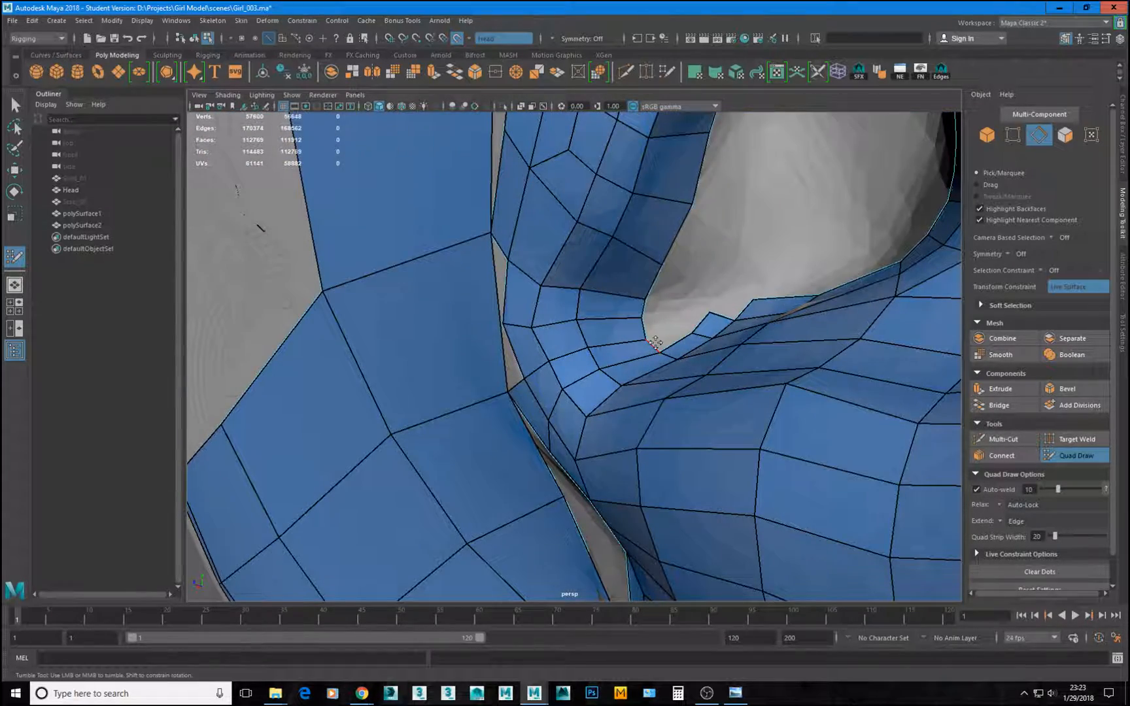
right_click_drag(679, 338, 660, 263, "alt")
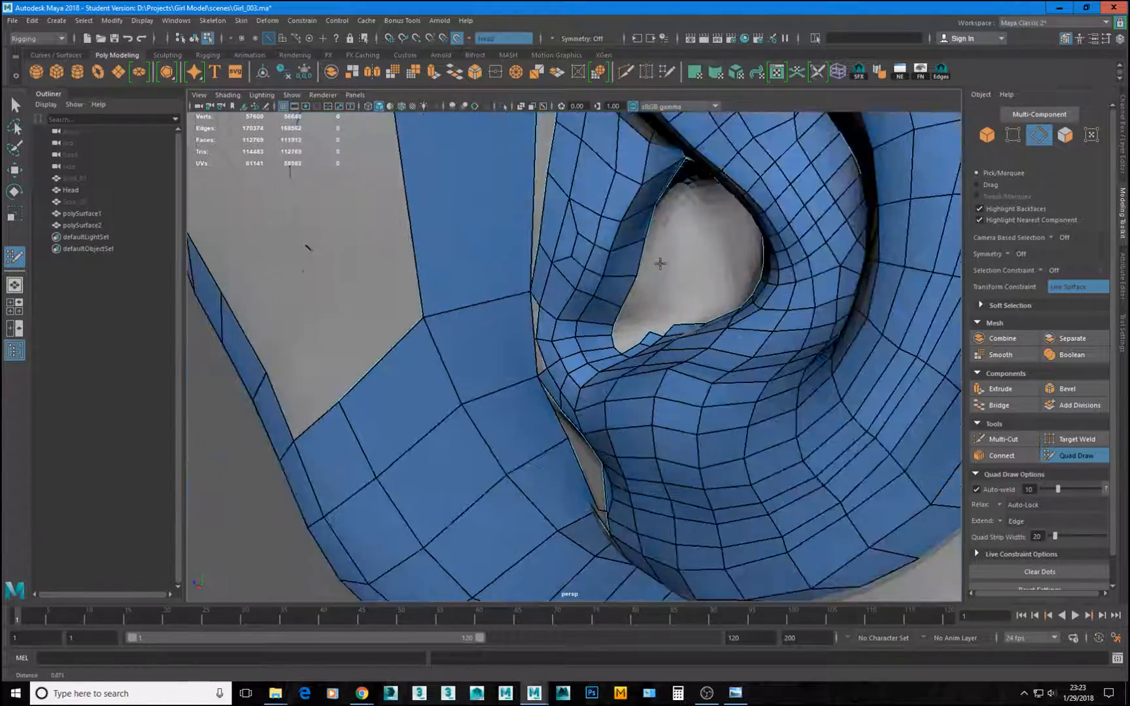
left_click_drag(661, 263, 642, 248, "alt")
right_click_drag(642, 248, 744, 238, "alt")
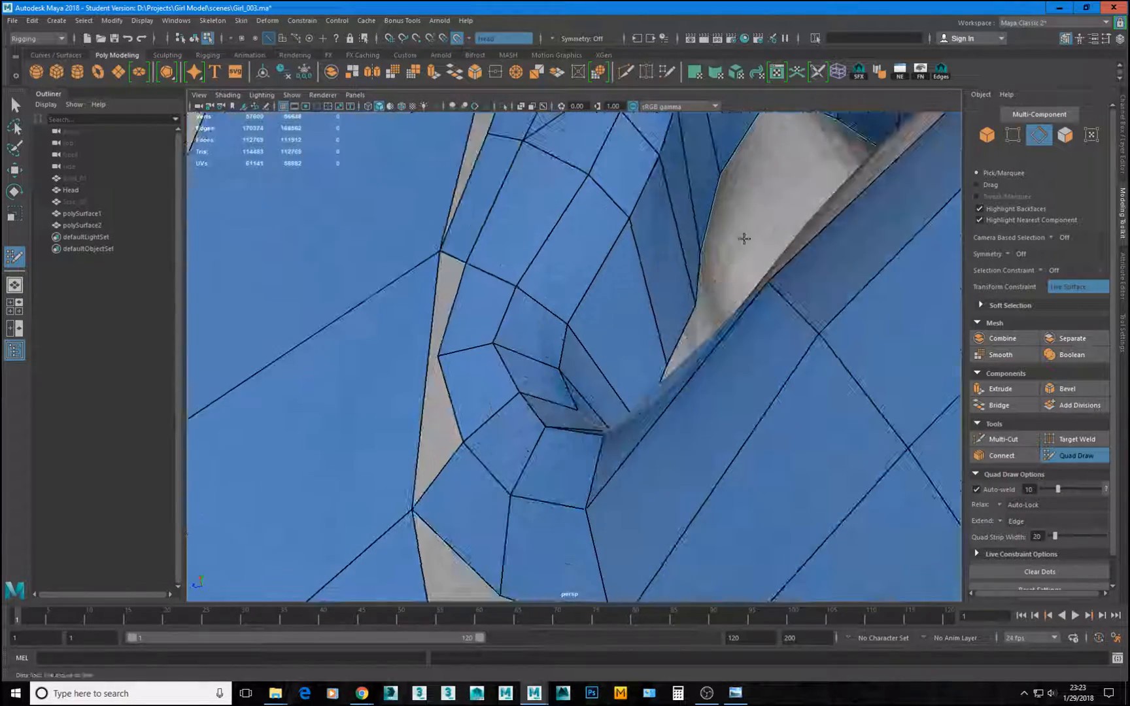
left_click_drag(745, 237, 765, 277, "alt")
right_click_drag(764, 277, 700, 294, "alt")
left_click_drag(786, 307, 709, 320, "alt")
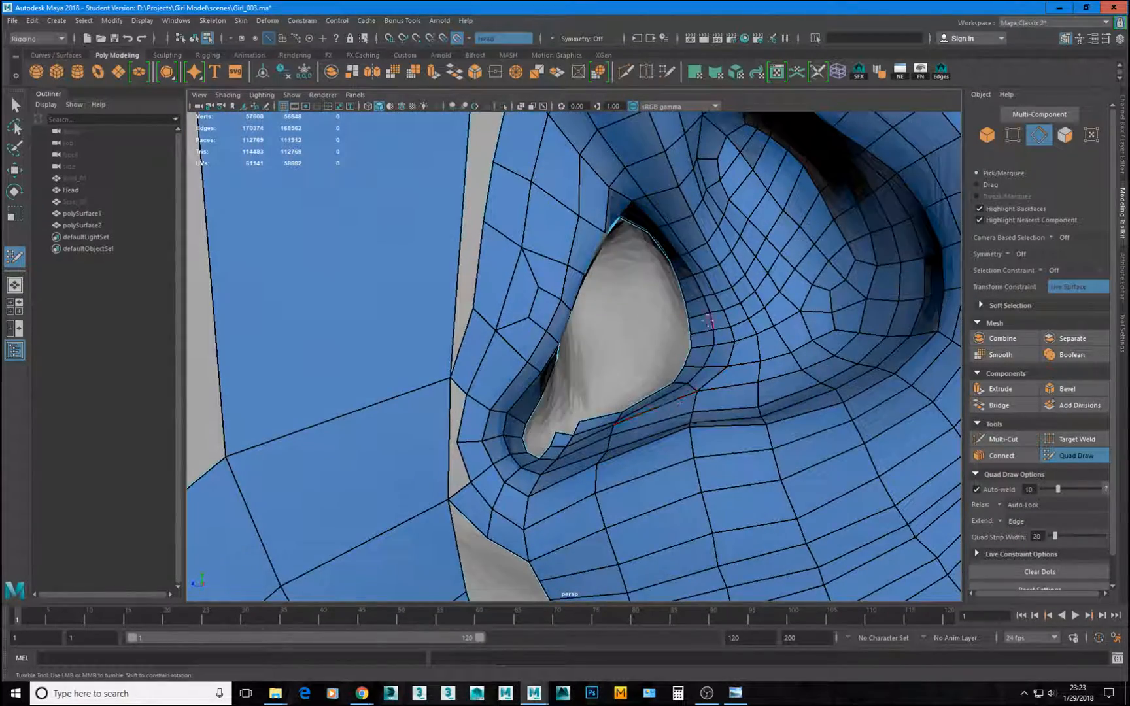
left_click_drag(587, 425, 624, 346, "alt")
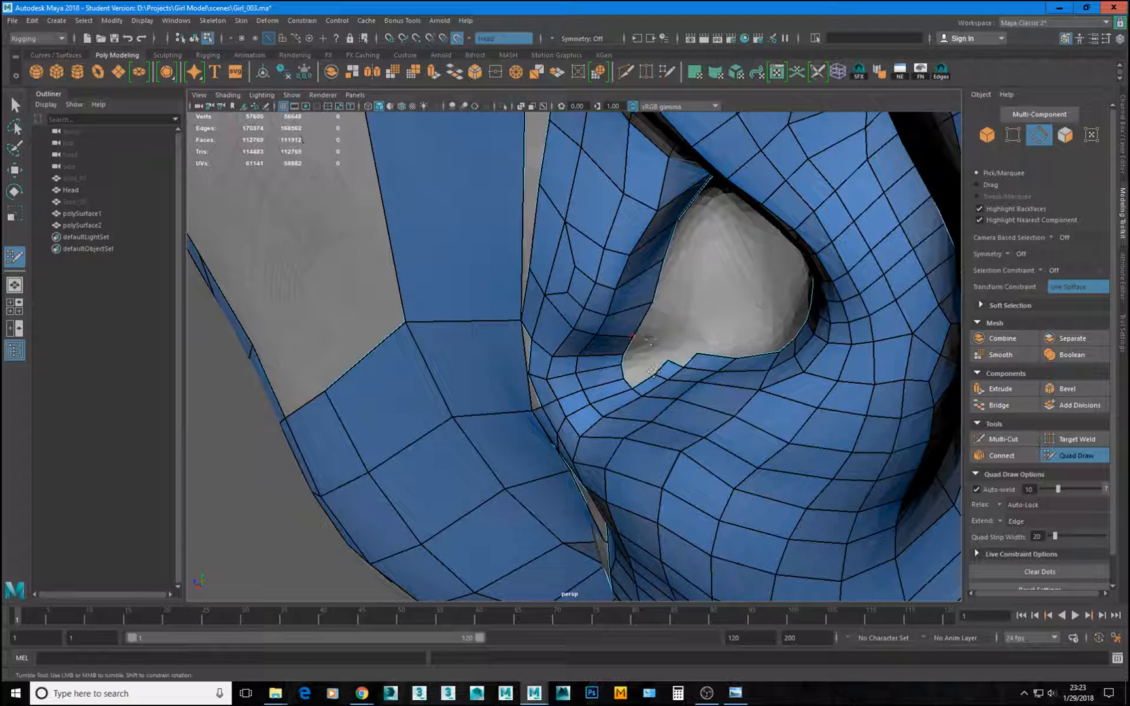
Extend the border edge at the canal's lower rim with new quads and weld them to the tragus's inner edge, separating the notch hole.
right_click_drag(653, 367, 673, 384, "alt")
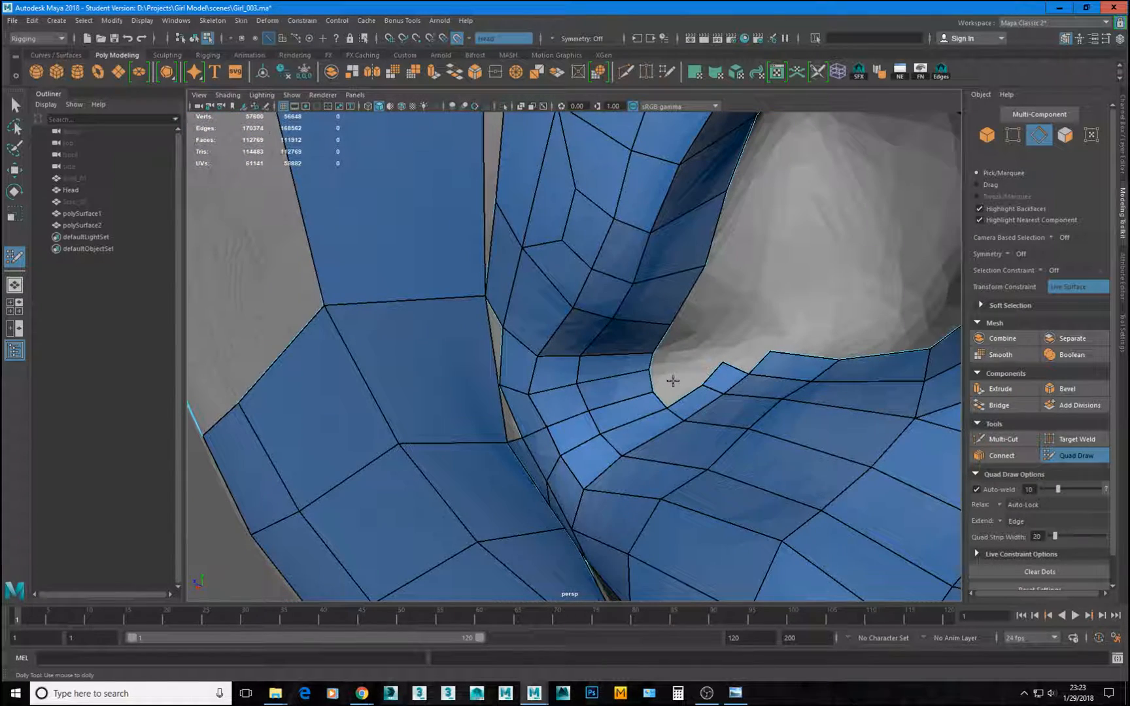
mouse_move(673, 335)
left_mouse_down("alt")
mouse_move(701, 308)
mouse_move(711, 451)
mouse_move(677, 429)
mouse_move(674, 303)
mouse_move(699, 256)
left_mouse_up("alt")
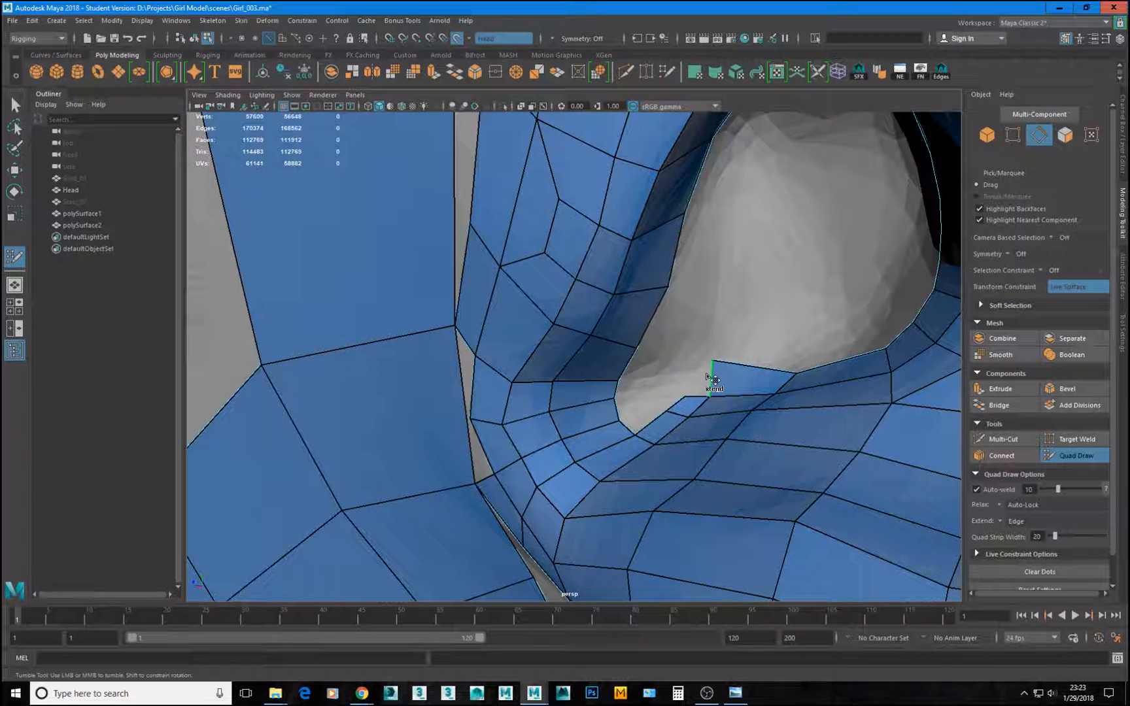
left_click_drag(714, 379, 680, 371)
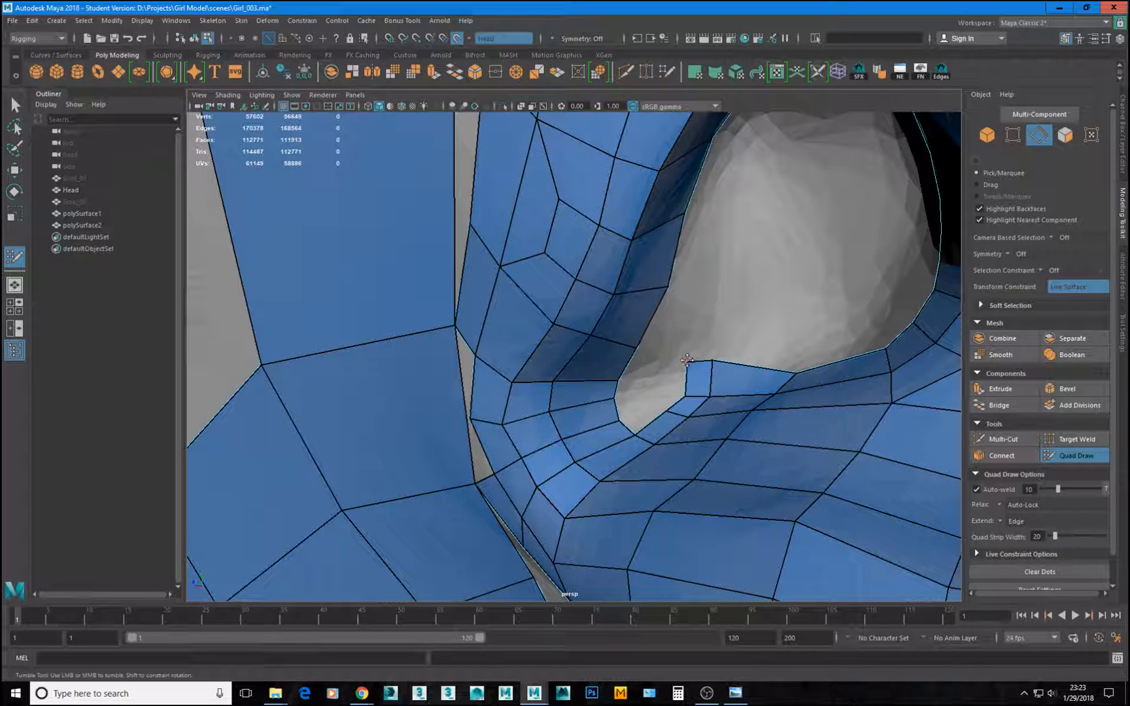
mouse_move(712, 360)
left_mouse_down()
mouse_move(652, 339)
mouse_move(636, 349)
mouse_move(669, 286)
left_mouse_up()
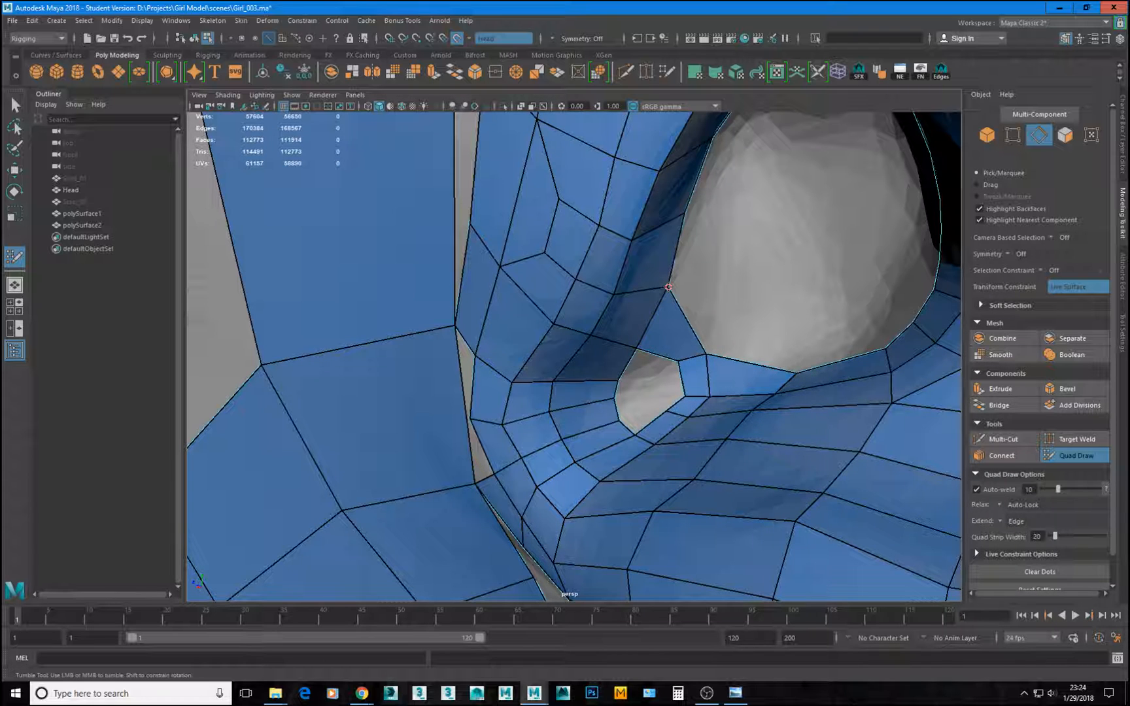
scroll(745, 375, "down", 4)
left_click_drag(744, 373, 634, 329, "alt")
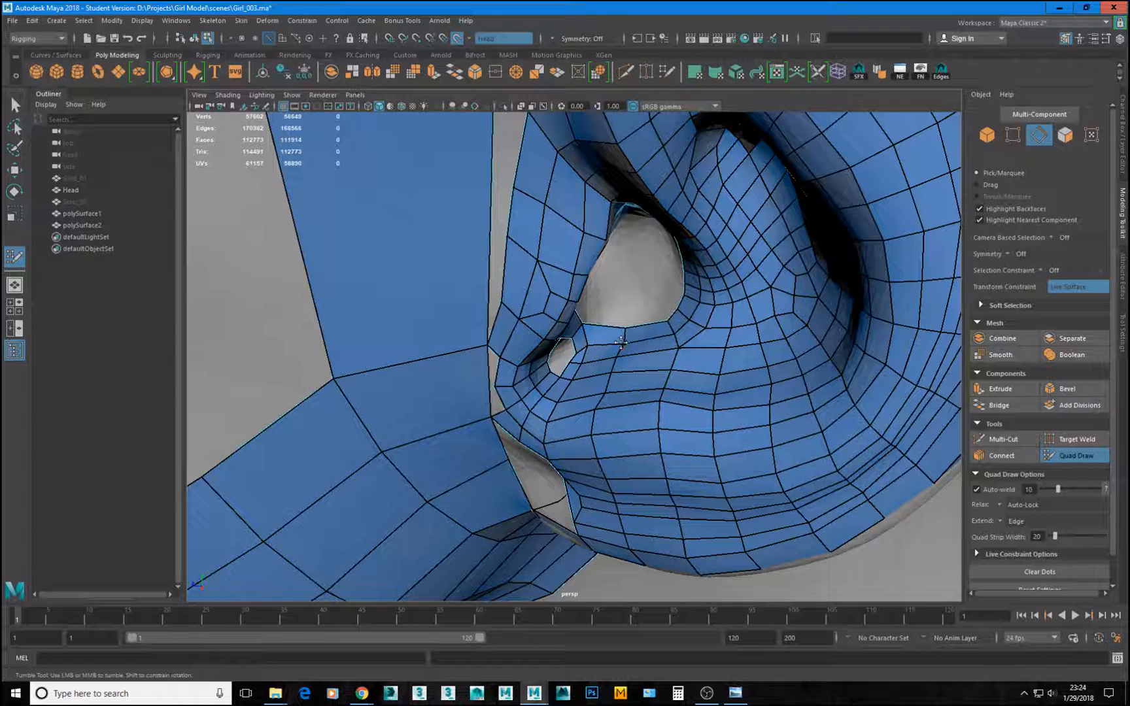
Inspect the canal opening and the small notch hole beneath it from several angles.
left_click_drag(589, 372, 606, 376, "alt")
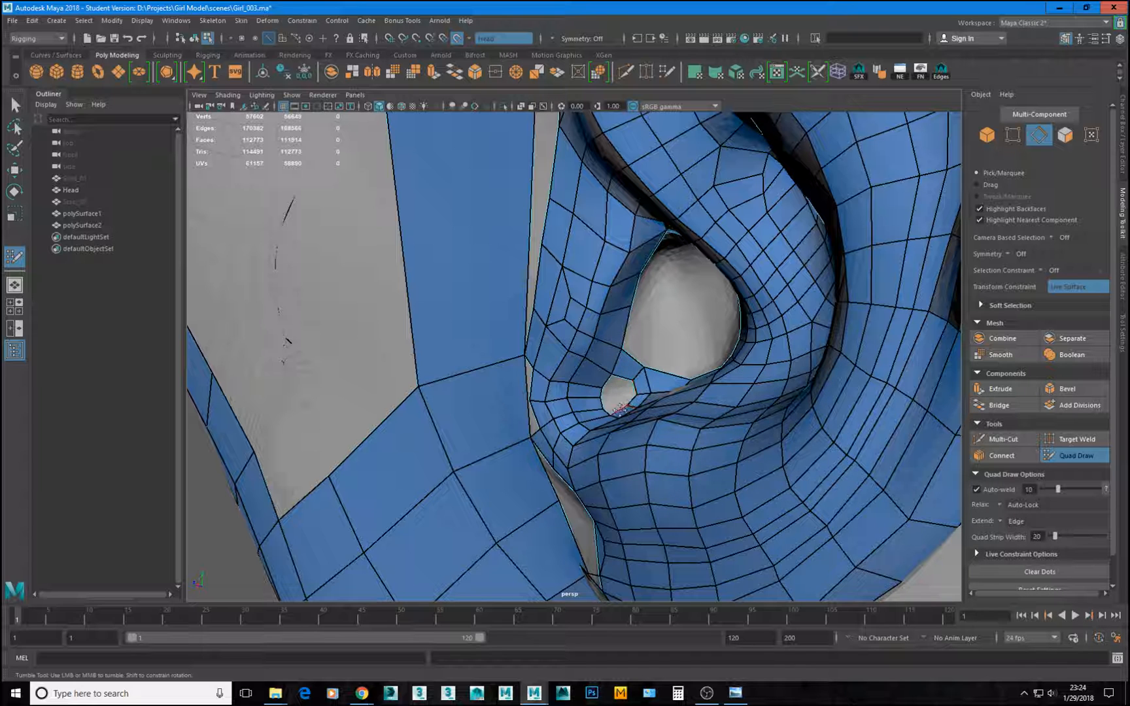
left_click_drag(666, 359, 626, 332, "alt")
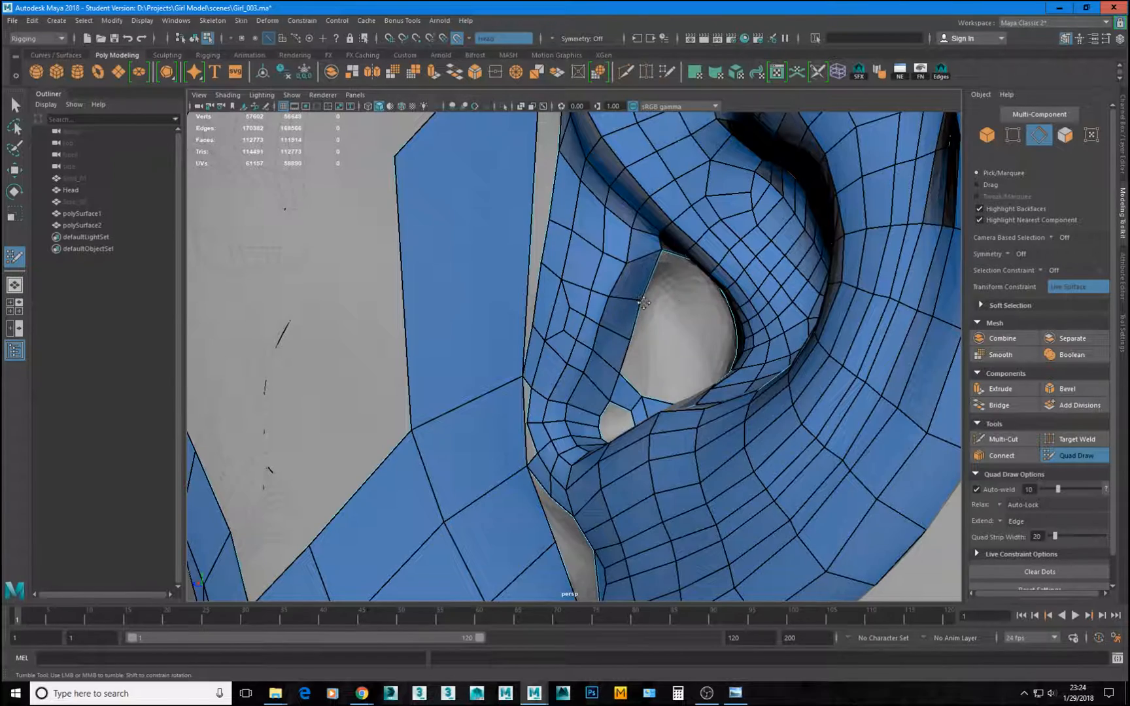
left_click_drag(645, 302, 628, 393, "alt")
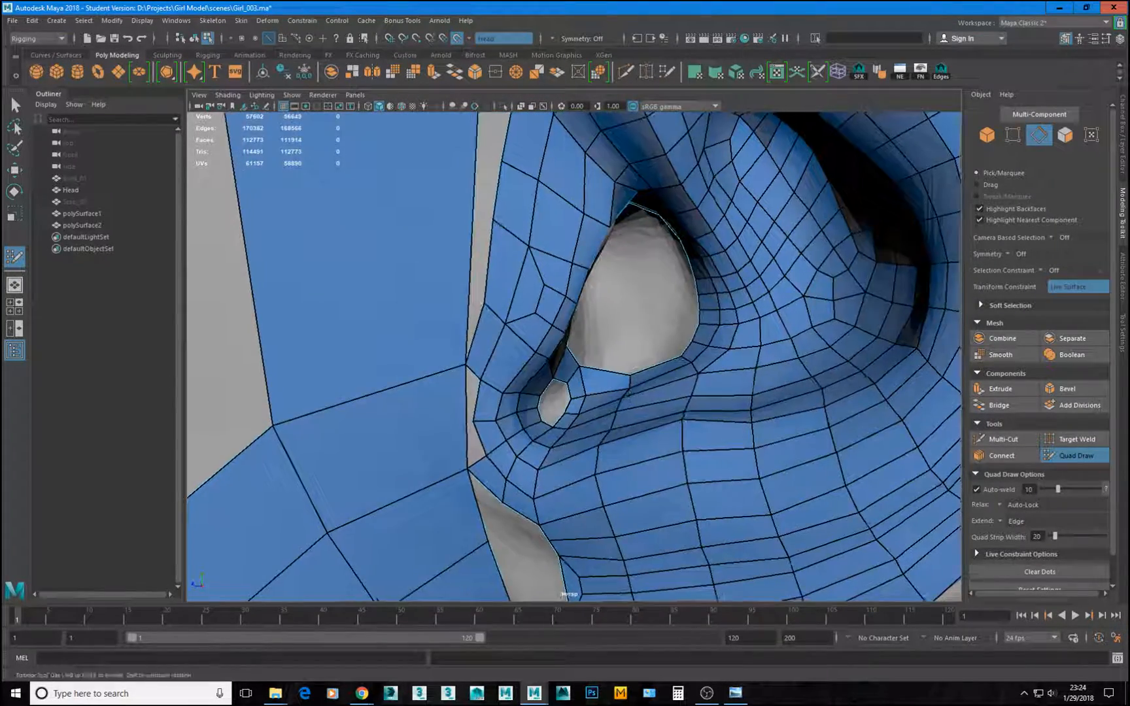
right_click_drag(628, 393, 601, 379, "alt")
left_click_drag(601, 379, 638, 356, "alt")
right_click_drag(638, 356, 678, 436, "alt")
left_click_drag(679, 437, 645, 449, "alt")
left_click_drag(688, 392, 685, 380, "alt")
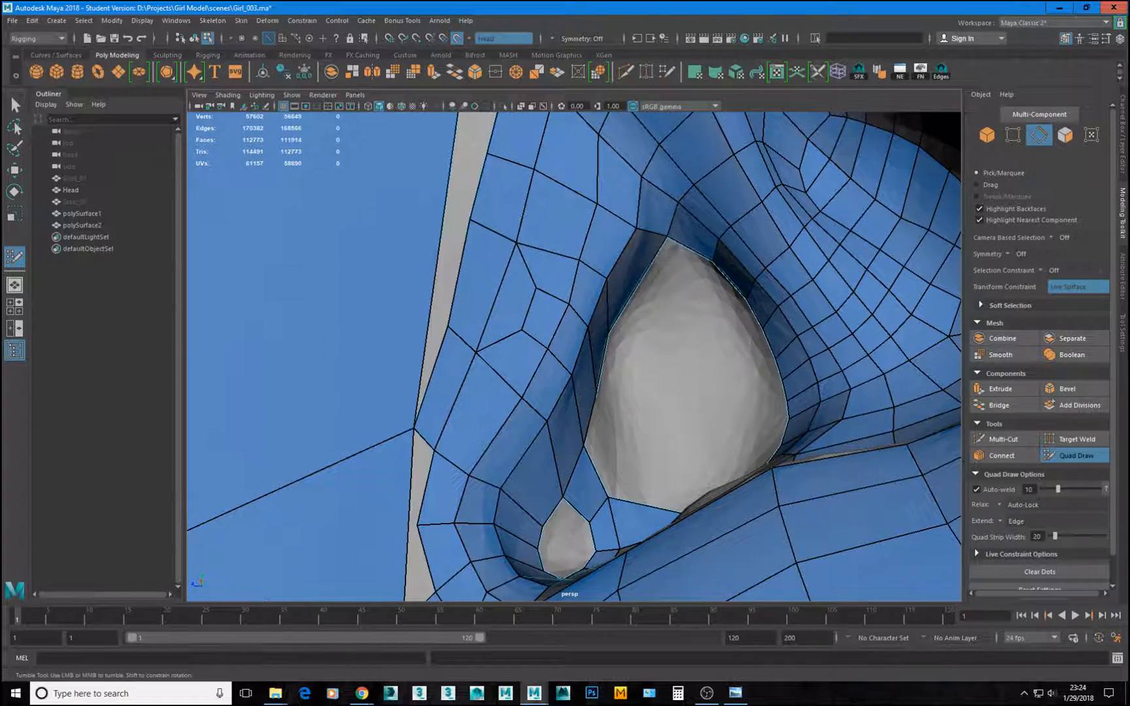
mouse_move(688, 295)
left_mouse_down("alt")
mouse_move(636, 347)
mouse_move(647, 356)
left_mouse_up("alt")
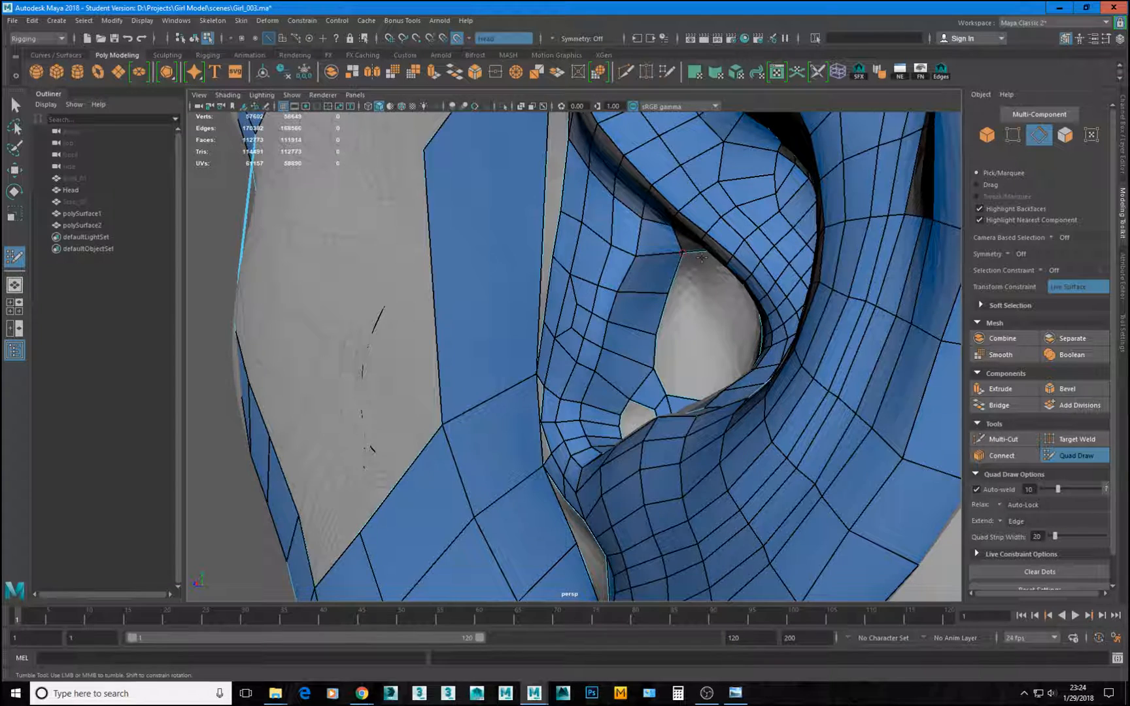
left_click_drag(702, 258, 737, 283, "alt")
middle_click_drag(661, 307, 674, 287, "alt")
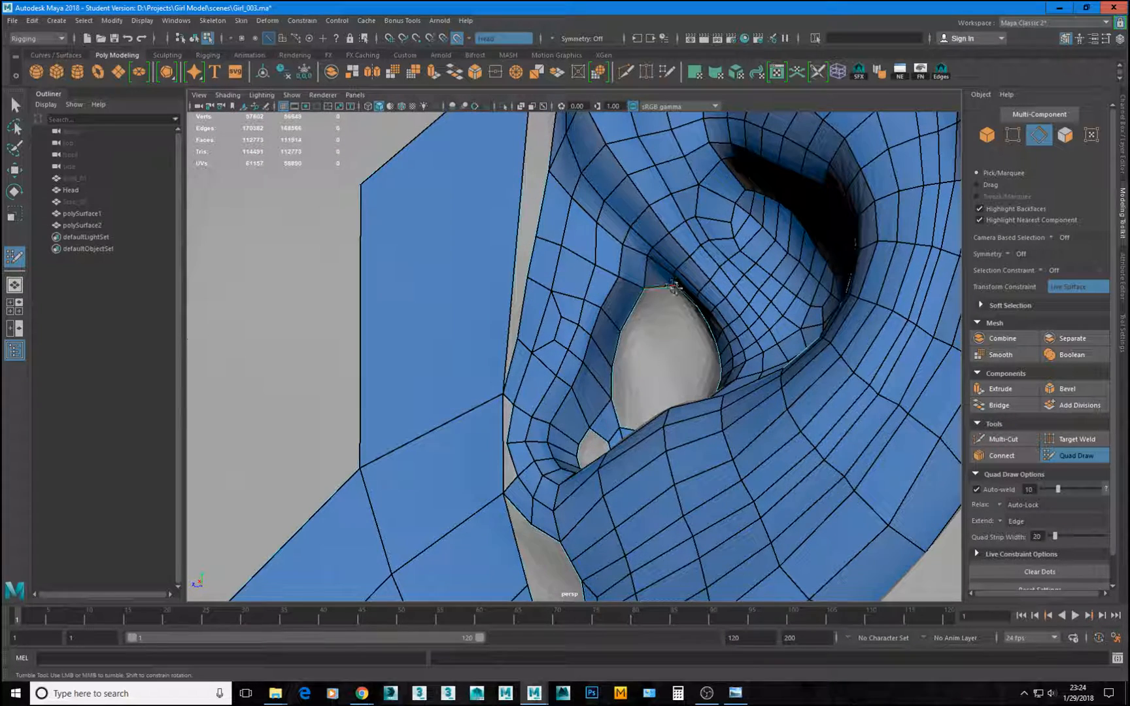
mouse_move(744, 343)
left_mouse_down("alt")
mouse_move(778, 321)
mouse_move(732, 353)
left_mouse_up("alt")
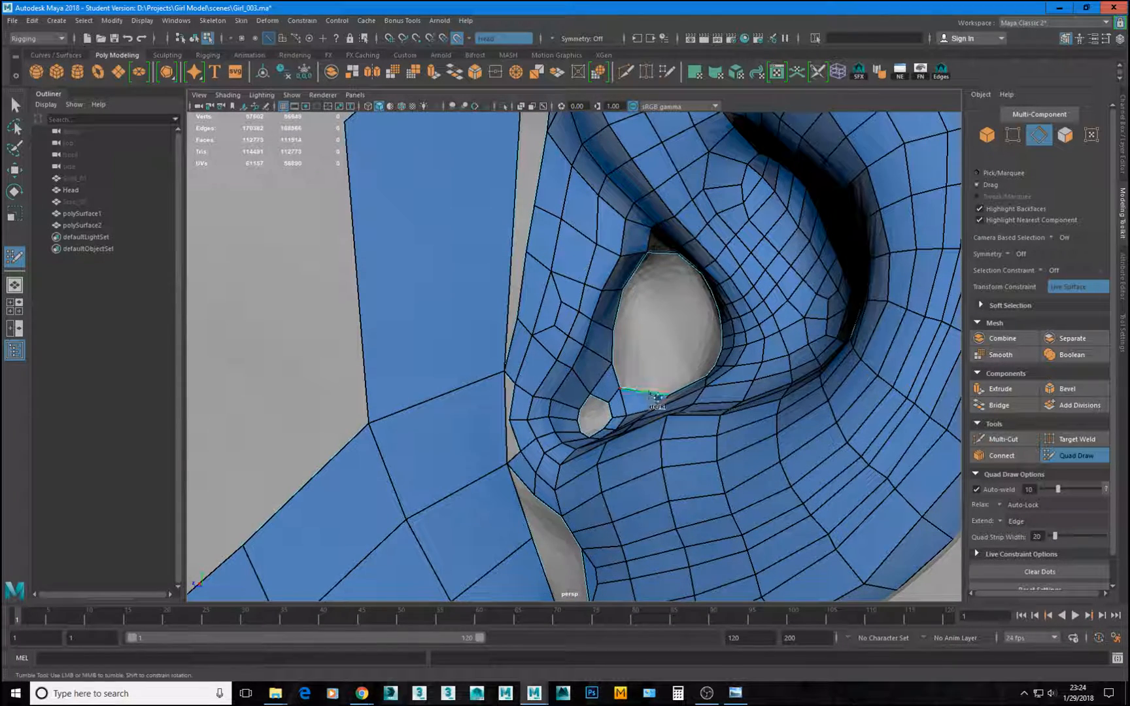
Undo a trial extension of the canal's lower border edge, leave Quad Draw and isolate polySurface1 in the viewport.
left_click_drag(650, 393, 660, 370)
key("ctrl+z")
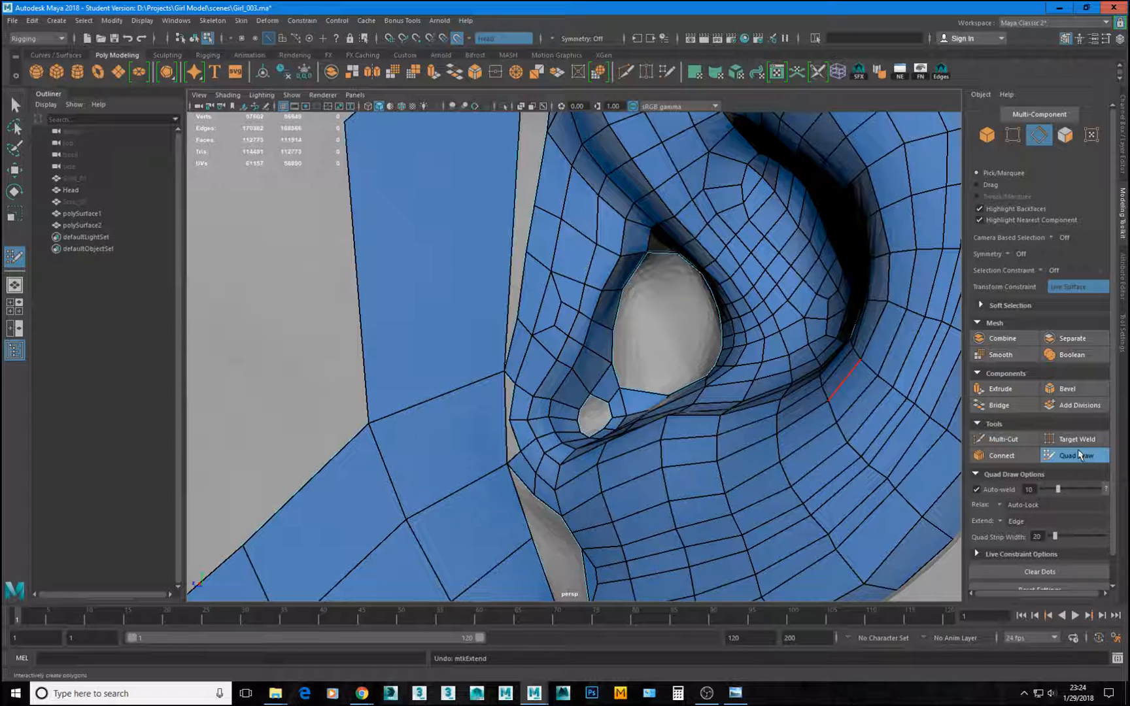
key("q")
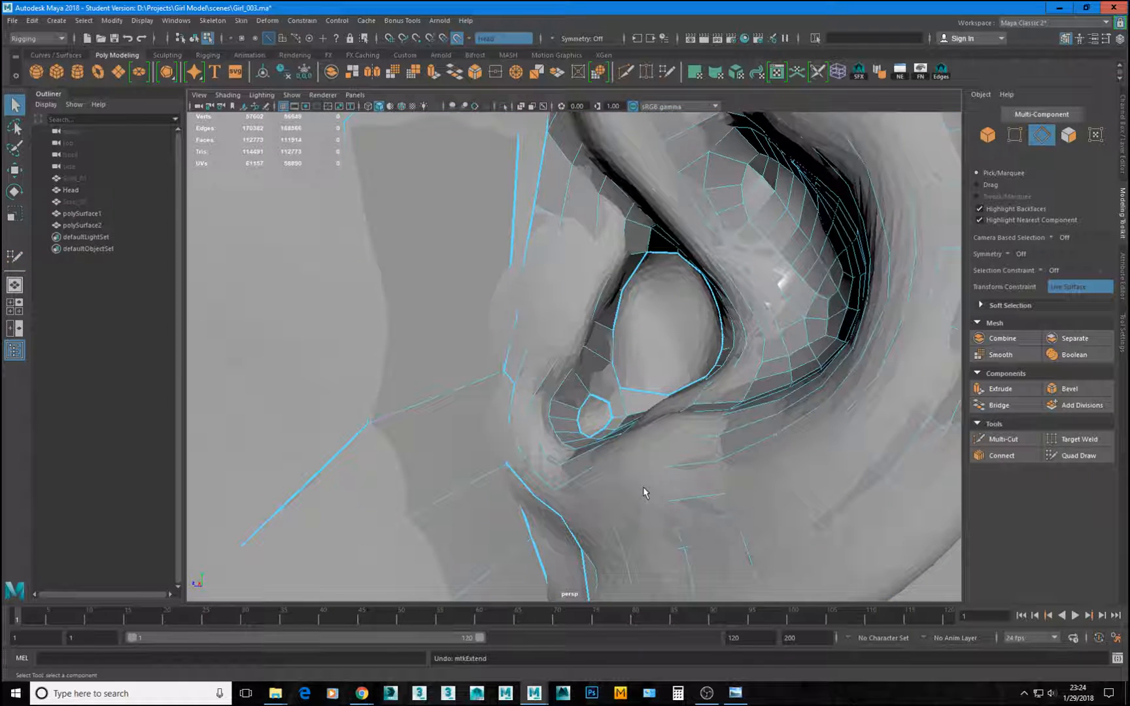
left_click(81, 214)
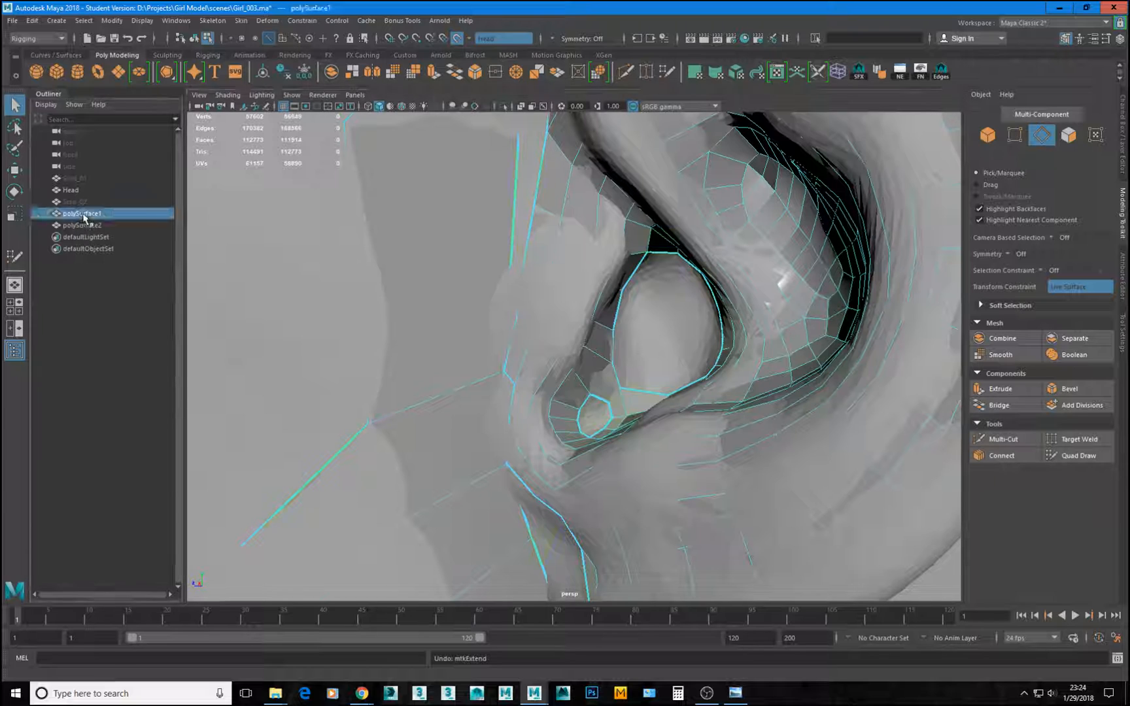
key("ctrl+1")
Select the border edge loop around the ear canal opening and extrude it inward by scaling to form a new ring of faces.
left_click_drag(649, 371, 651, 380, "alt")
key("F10")
left_click(646, 363)
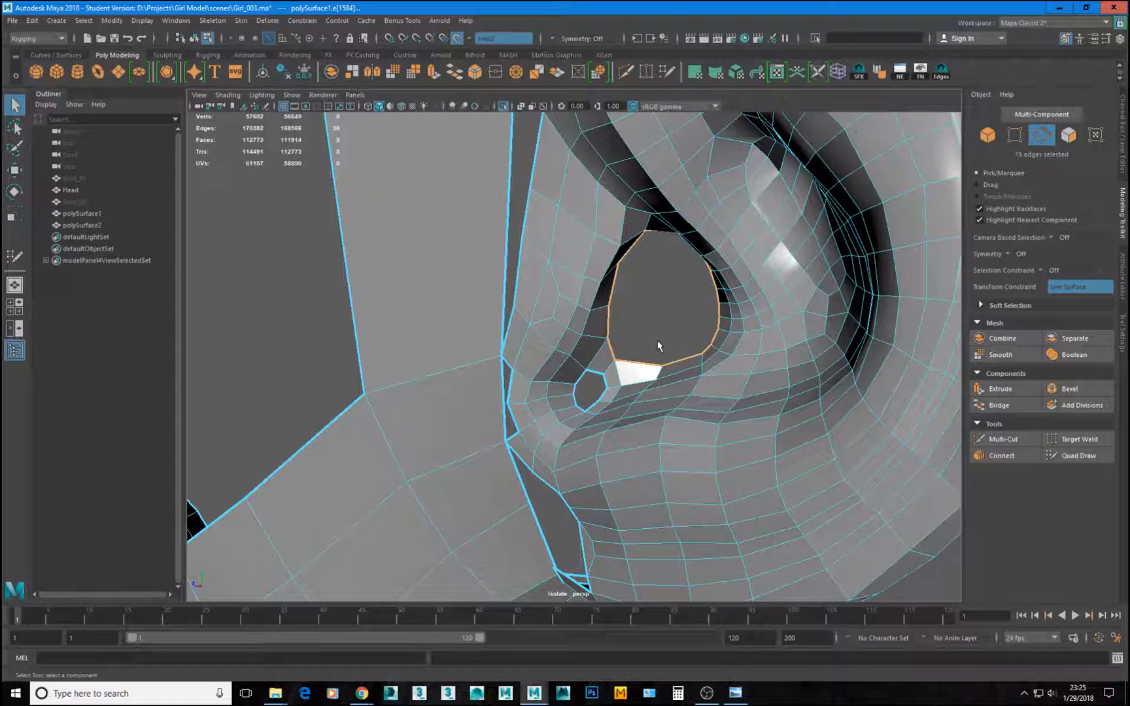
key("r")
left_click_drag(669, 304, 620, 338, "shift")
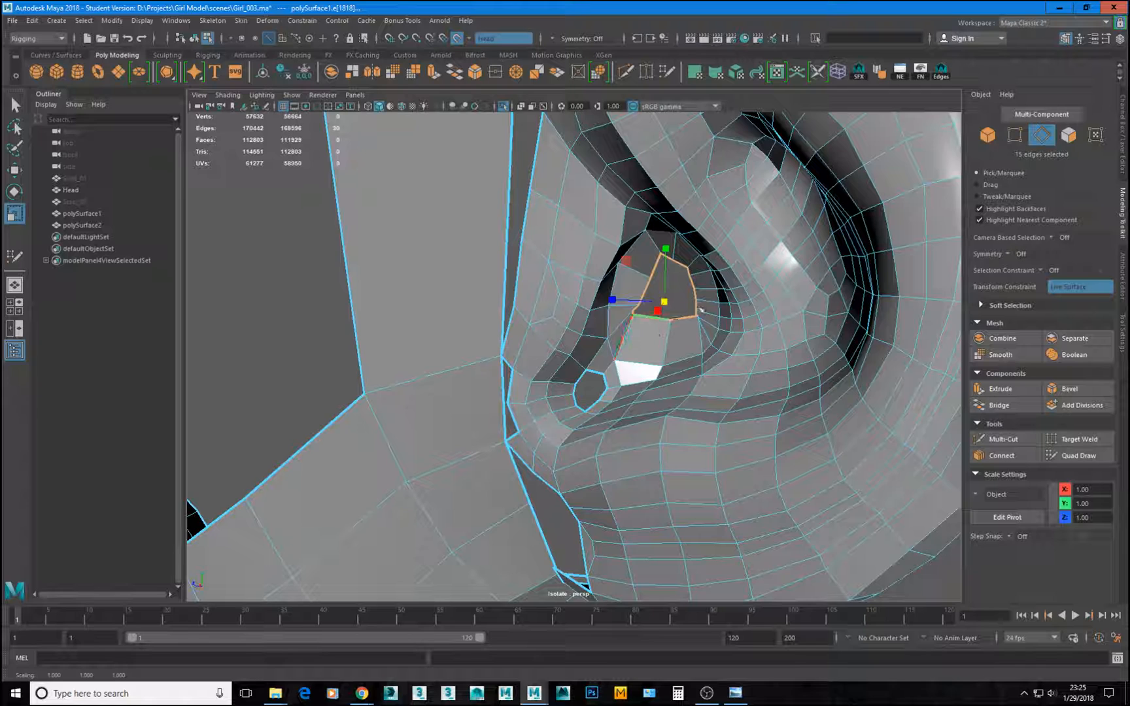
left_click_drag(694, 313, 698, 299, "alt")
End the isolated view, resume Quad Draw and reposition the new inner ring's upper vertices to round the opening.
left_click(1073, 456)
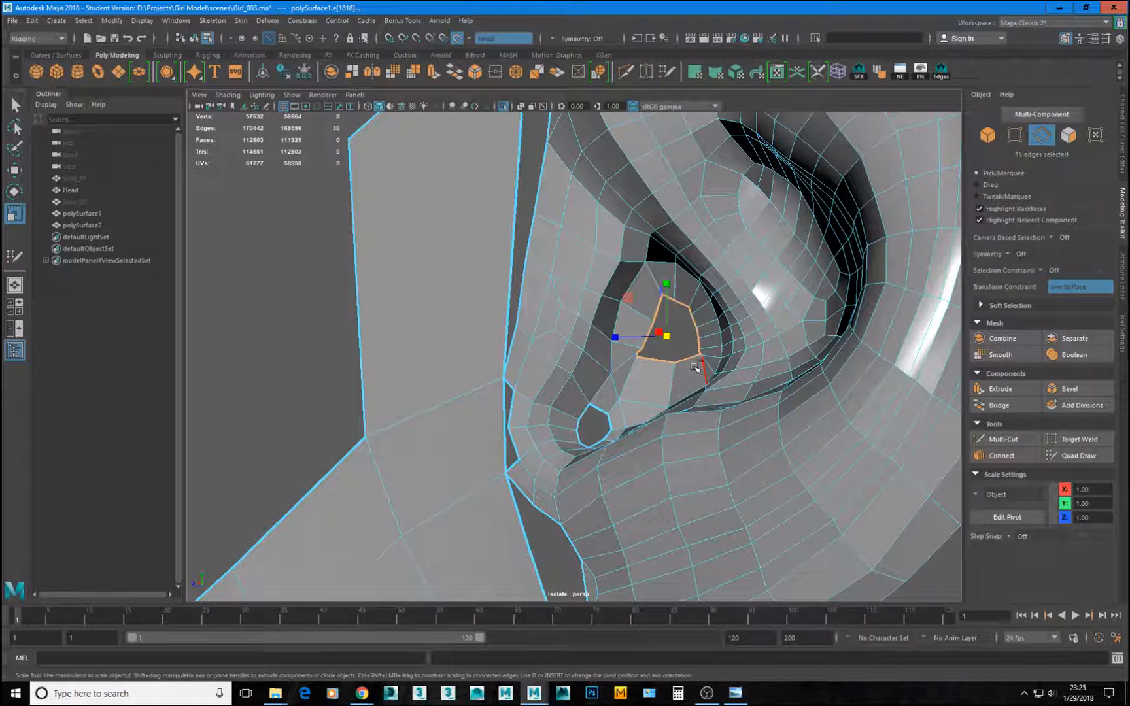
key("ctrl+1")
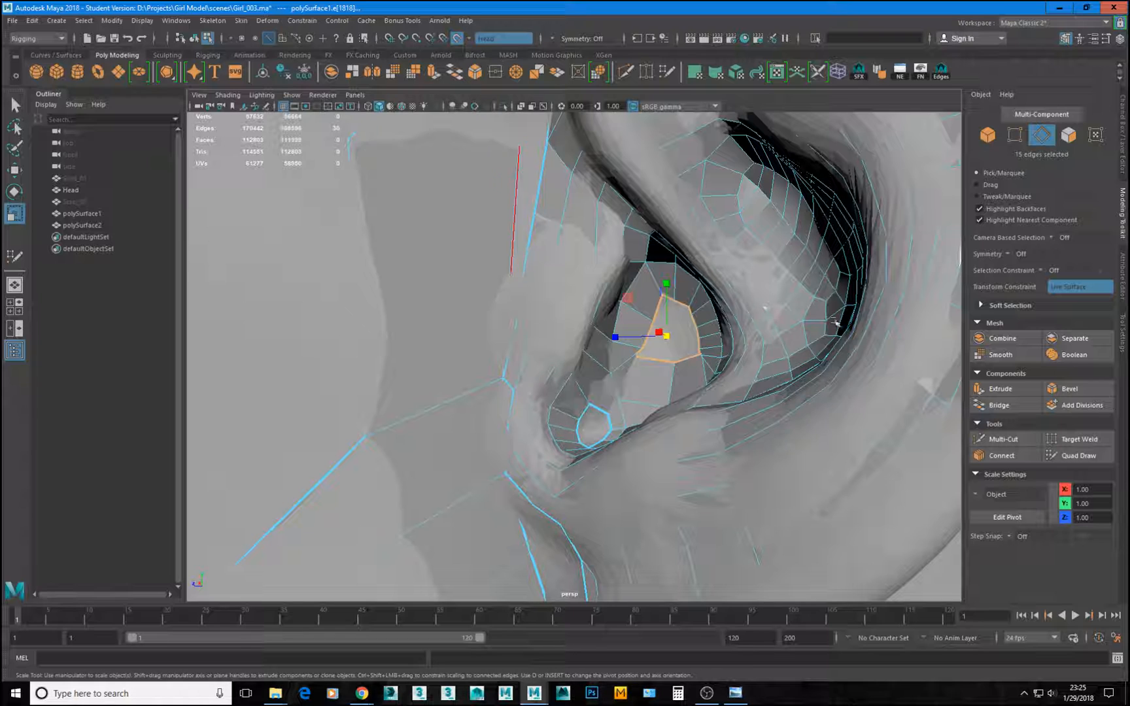
left_click(1079, 455)
scroll(686, 353, "up", 3)
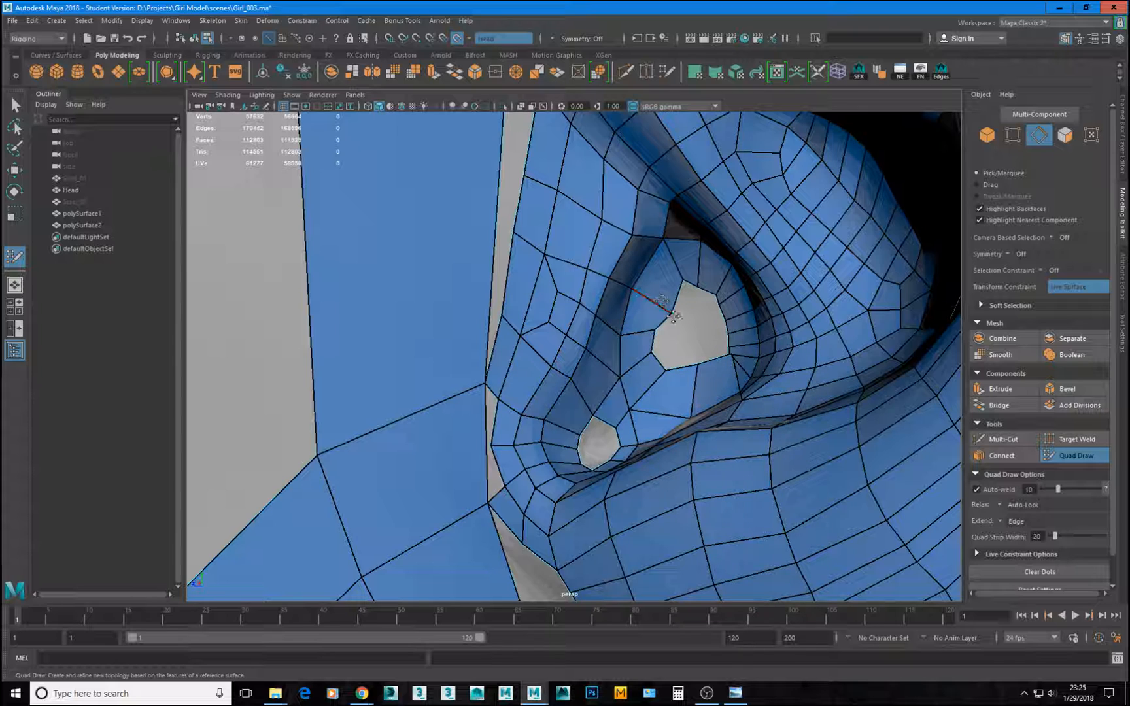
left_click_drag(674, 315, 683, 290)
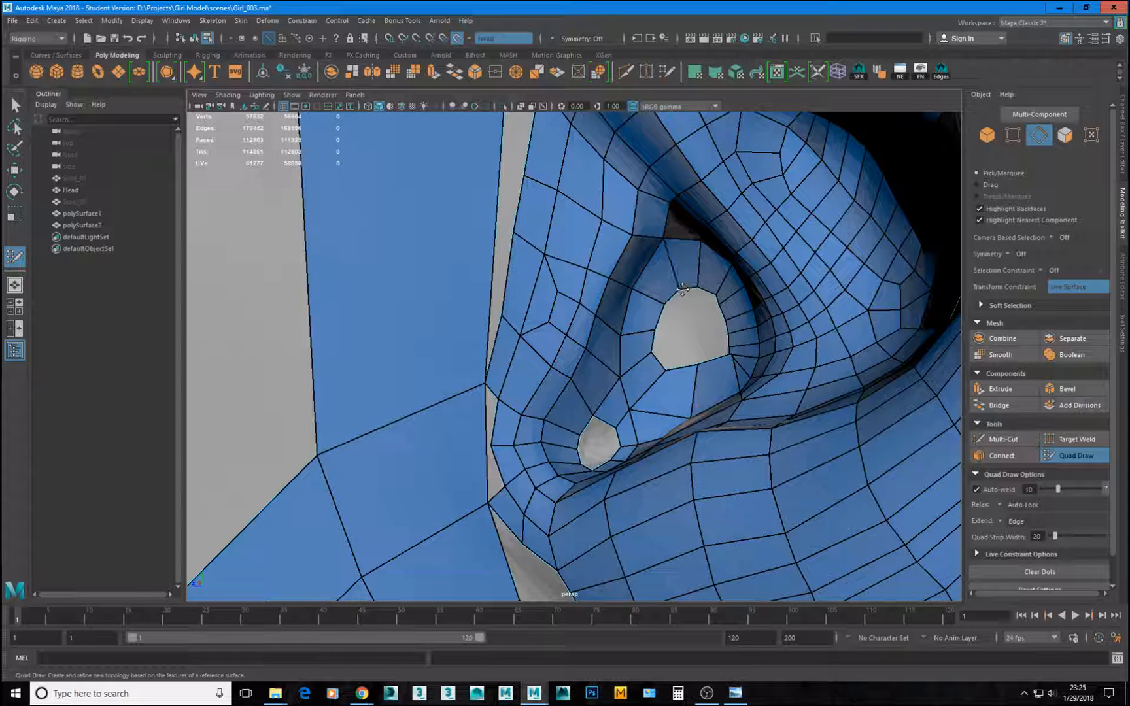
left_click_drag(717, 351, 604, 330, "alt")
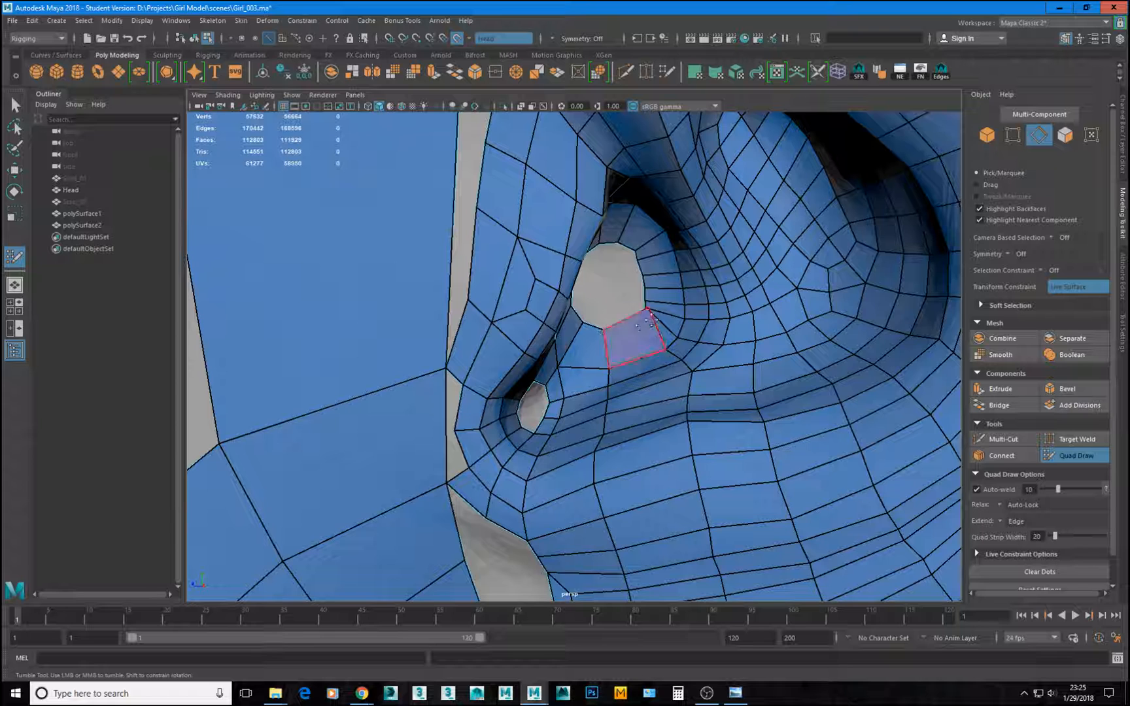
Reposition the vertices along the lower part of the new canal ring to space its quads evenly.
scroll(650, 311, "up", 3)
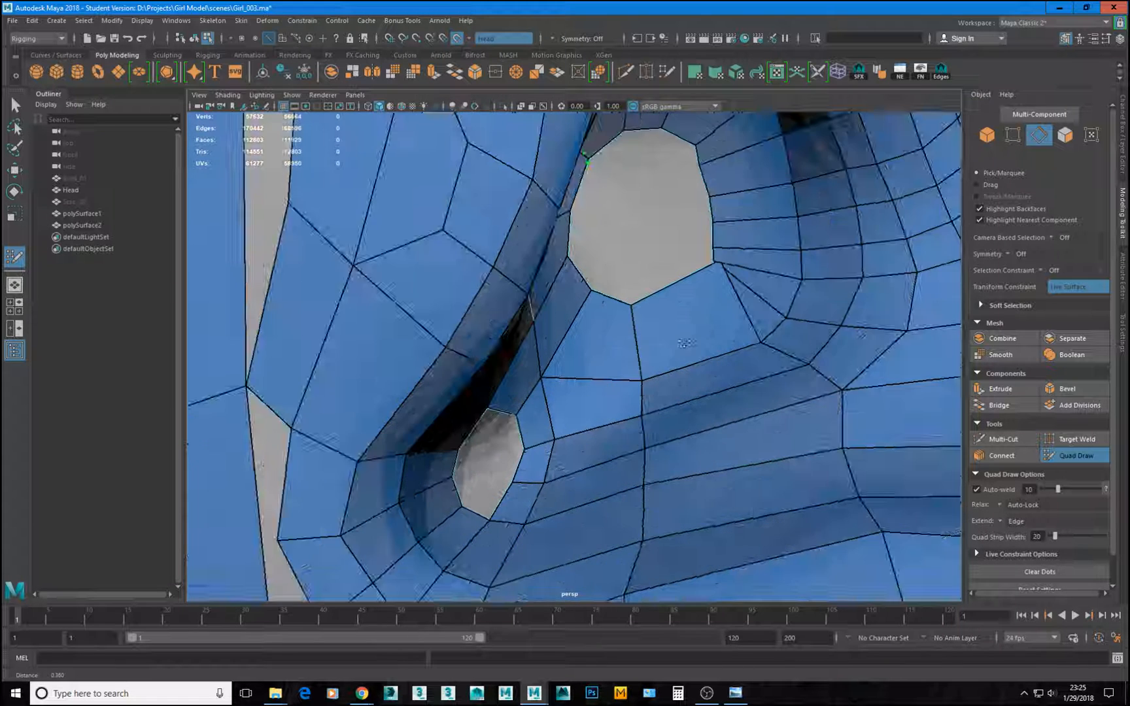
left_click_drag(778, 227, 705, 275)
left_click_drag(839, 337, 833, 342)
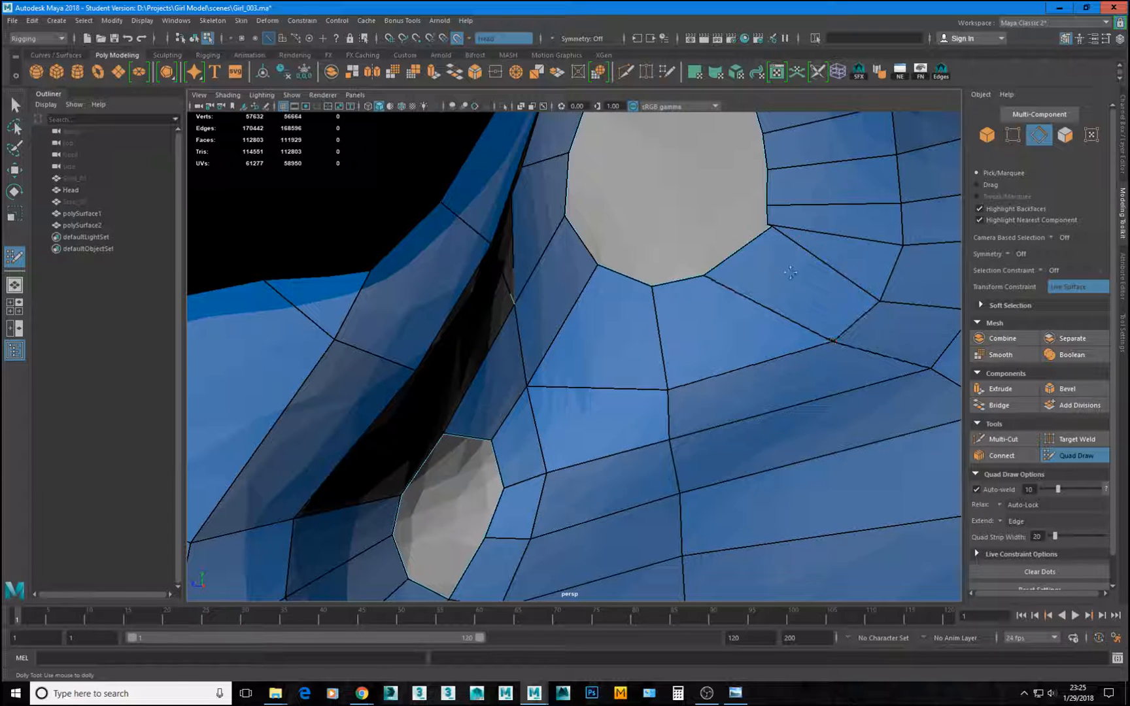
left_click_drag(771, 228, 747, 250)
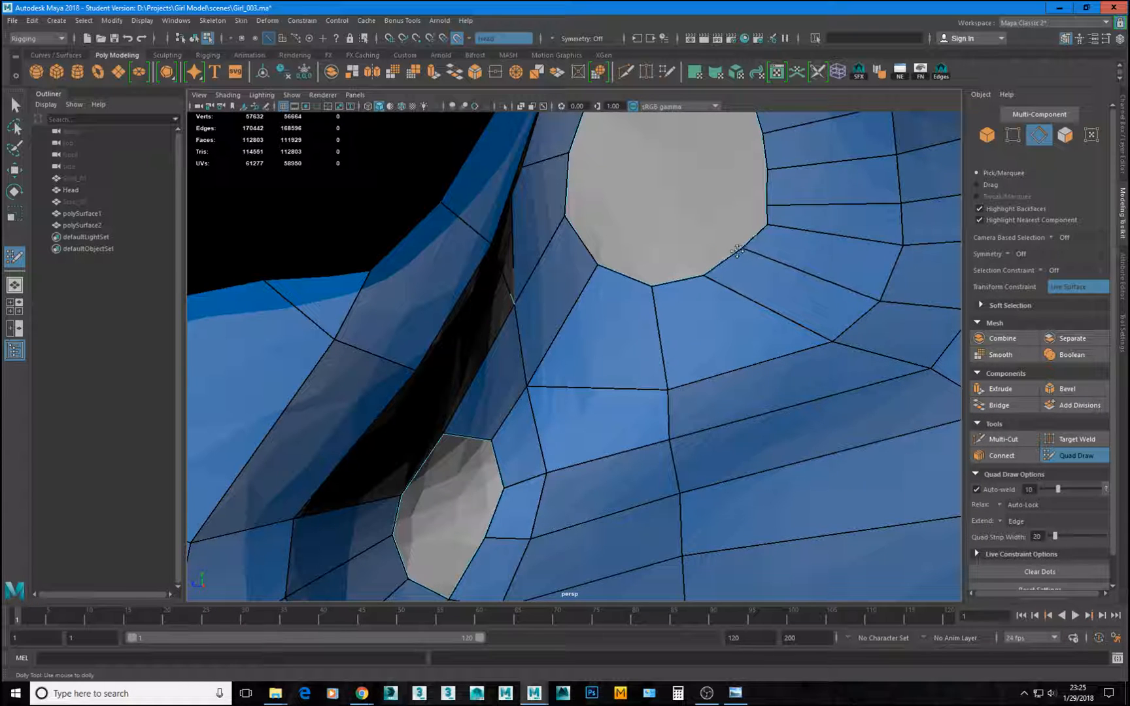
left_click_drag(767, 203, 770, 177)
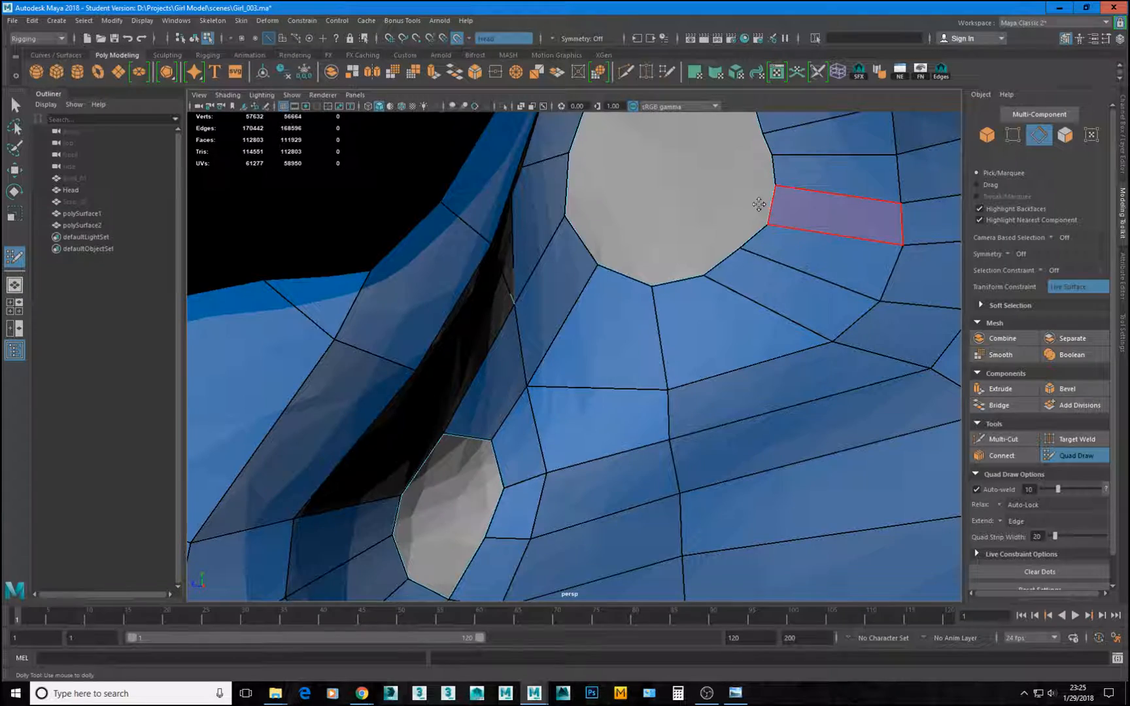
scroll(783, 286, "down", 5)
left_click_drag(783, 286, 681, 369, "alt")
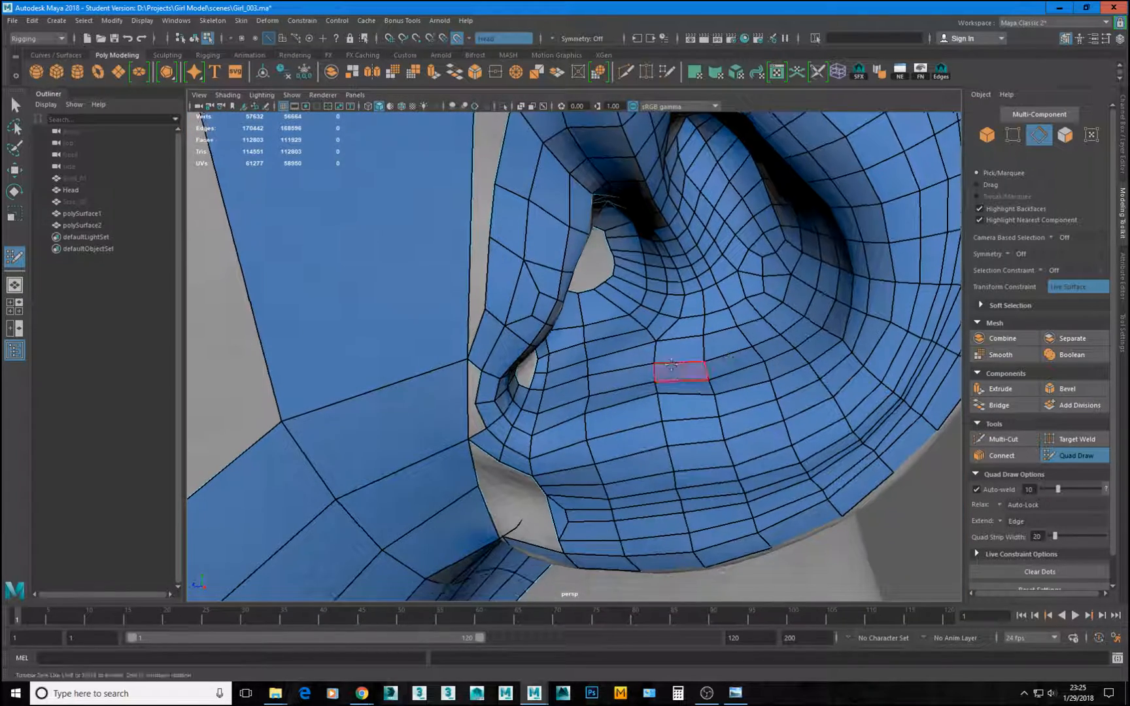
scroll(672, 366, "down", 5)
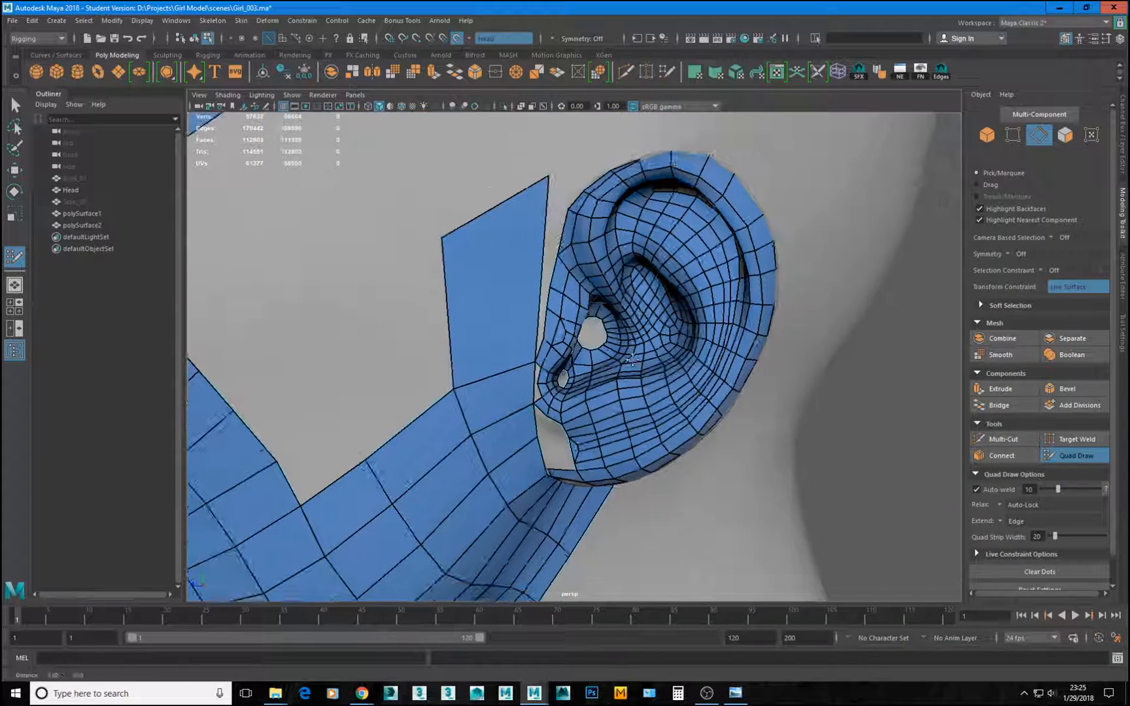
Insert an edge loop running from the ear canal opening down across the lobe to its lower rim.
left_click_drag(632, 359, 615, 396, "alt")
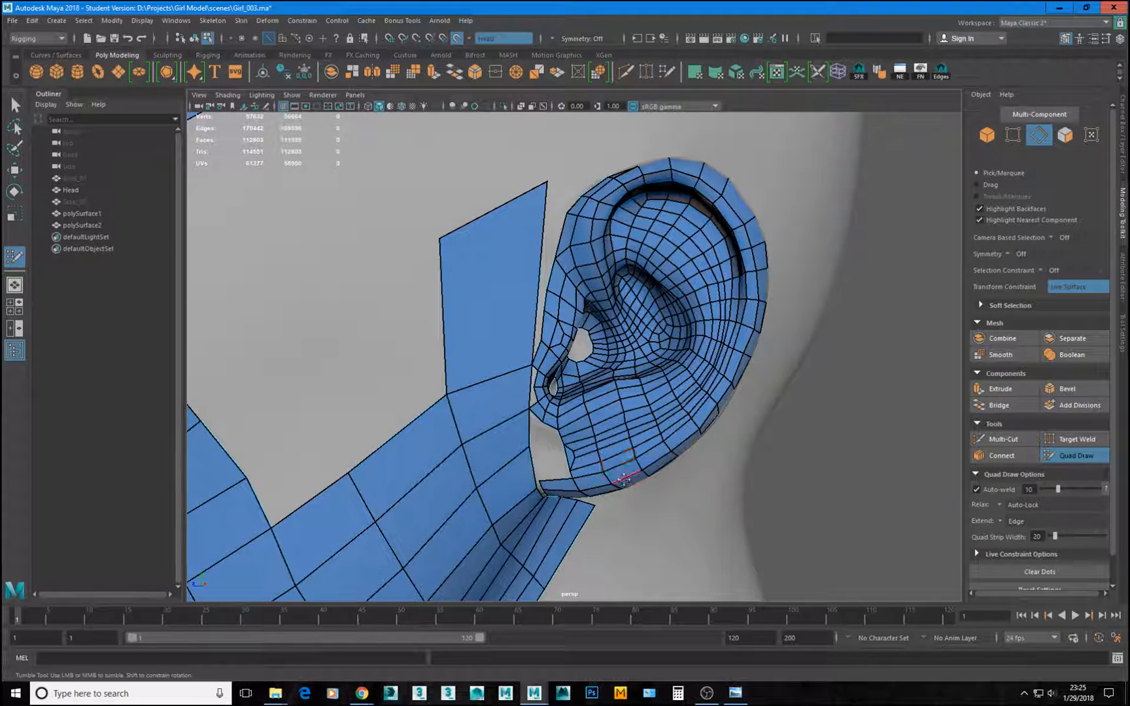
mouse_move(660, 433)
left_mouse_down("alt")
mouse_move(616, 348)
mouse_move(657, 428)
left_mouse_up("alt")
scroll(695, 396, "up", 5)
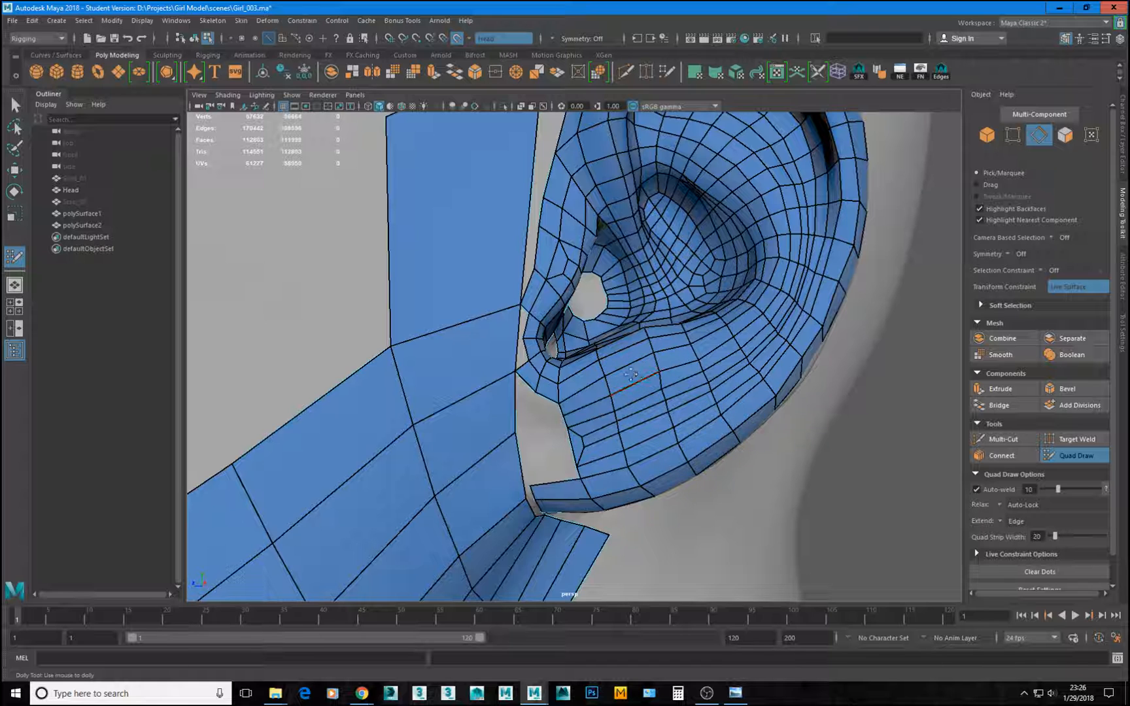
scroll(630, 374, "up", 3)
scroll(726, 366, "up", 3)
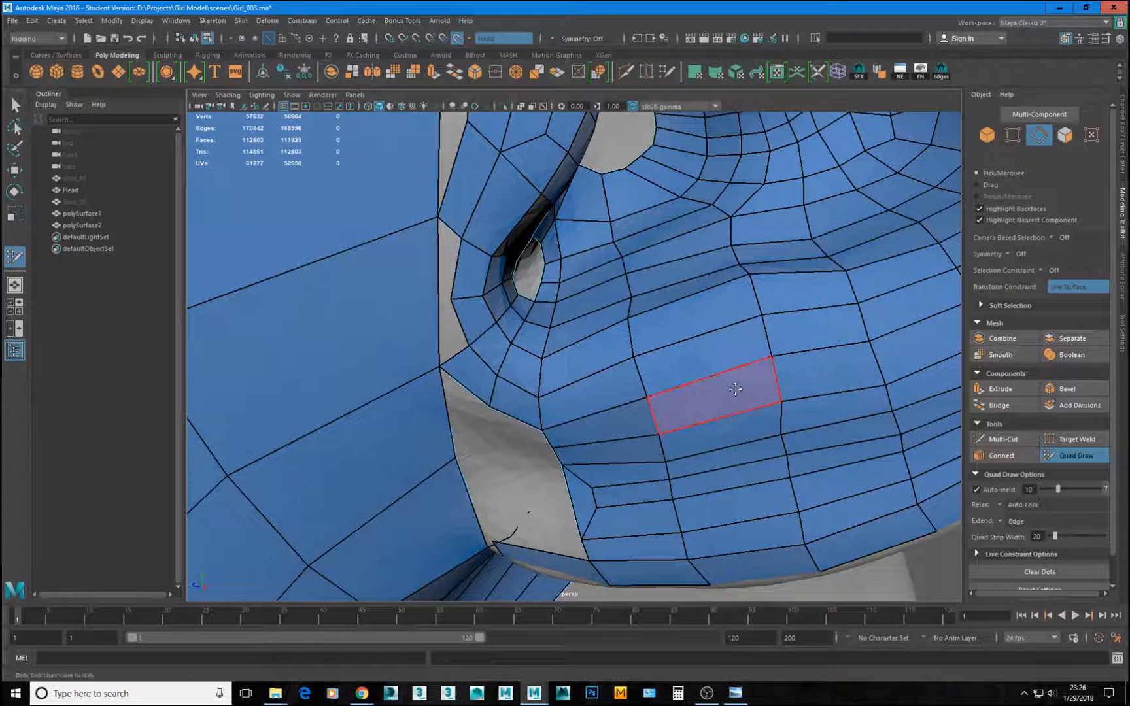
scroll(736, 389, "down", 3)
scroll(727, 393, "down", 1)
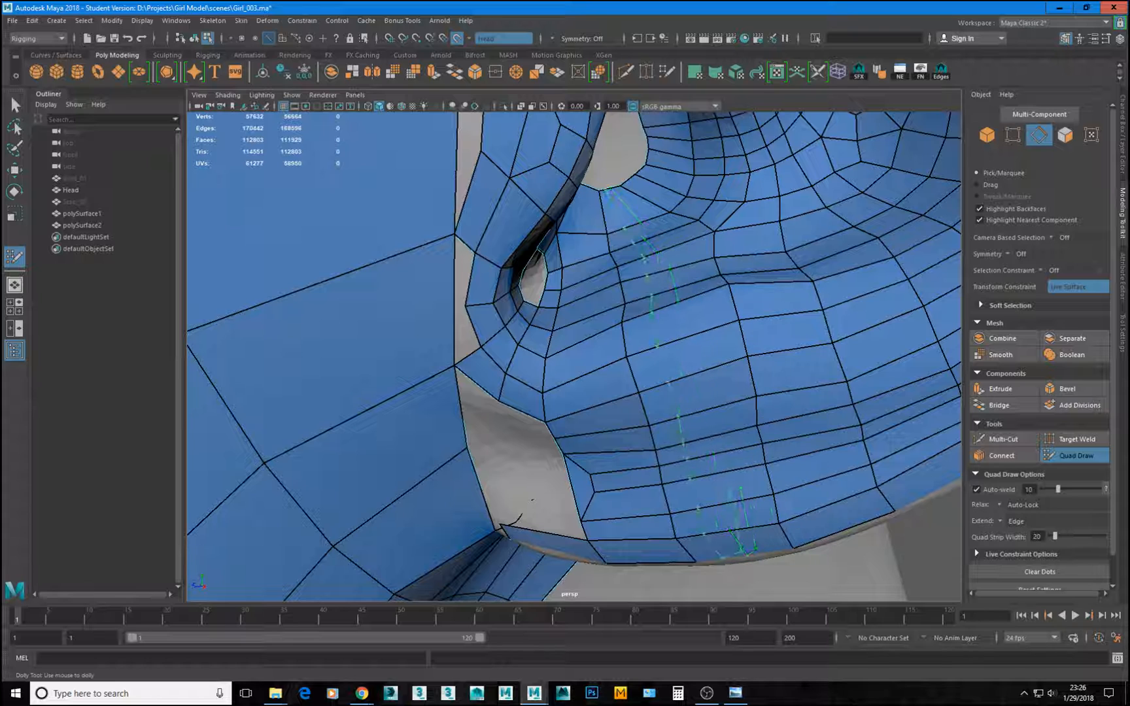
left_click(694, 393, "ctrl")
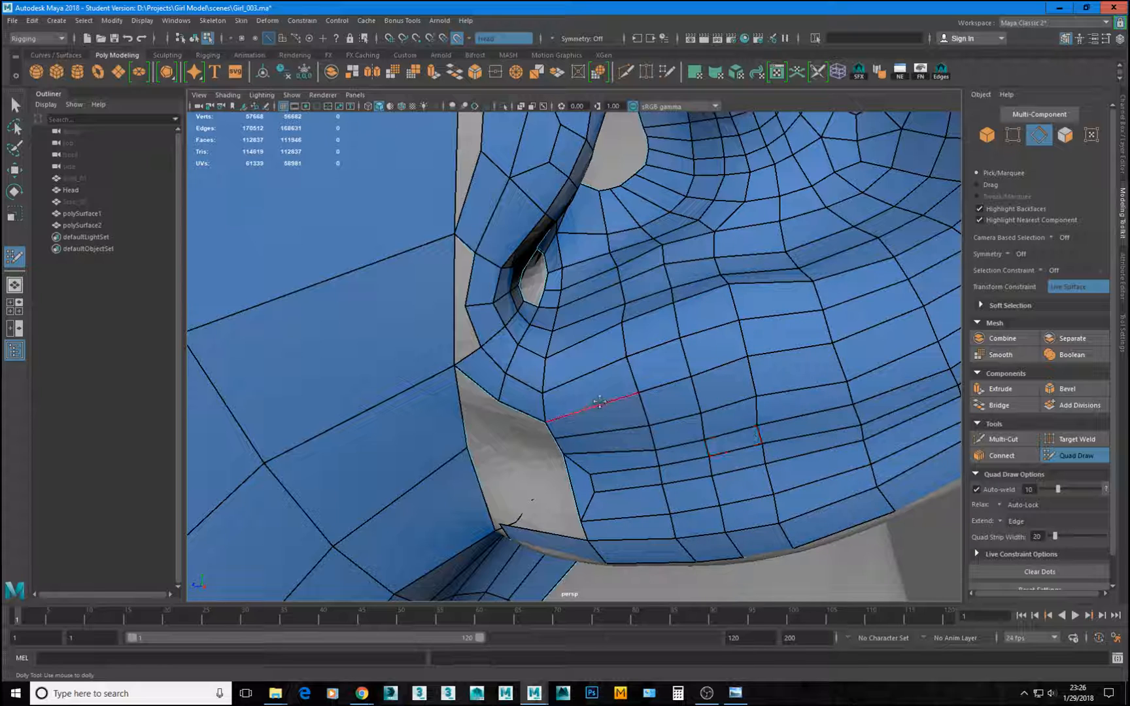
left_click_drag(600, 401, 584, 385, "alt")
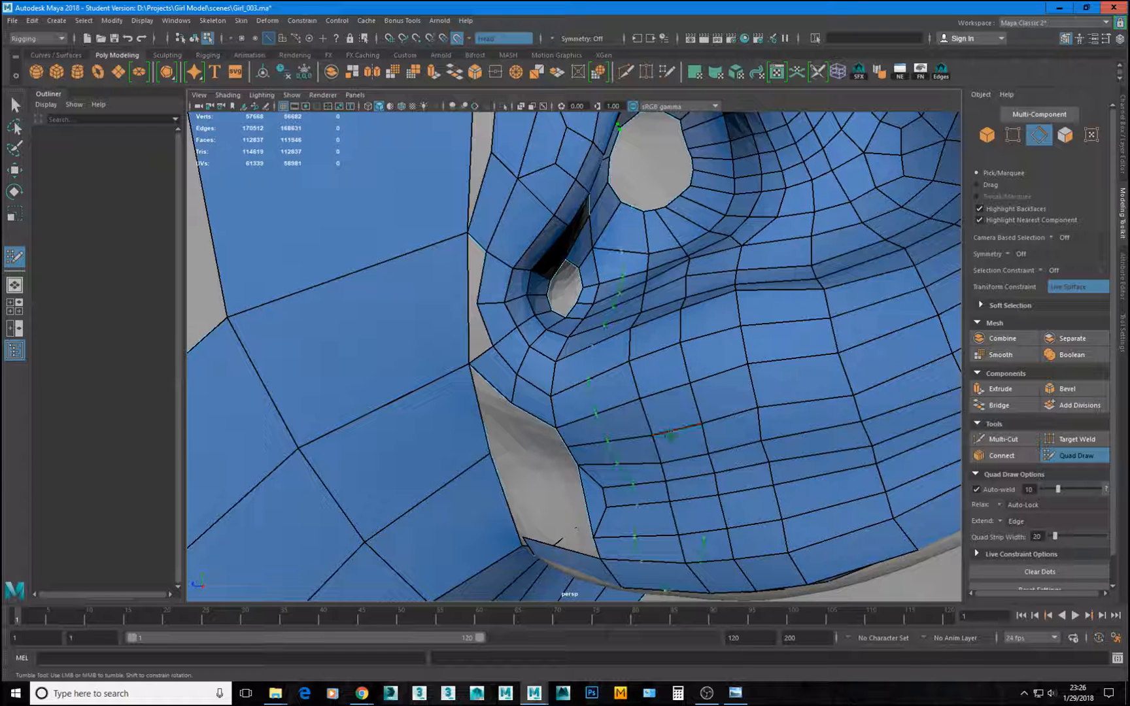
left_click(671, 433, "ctrl")
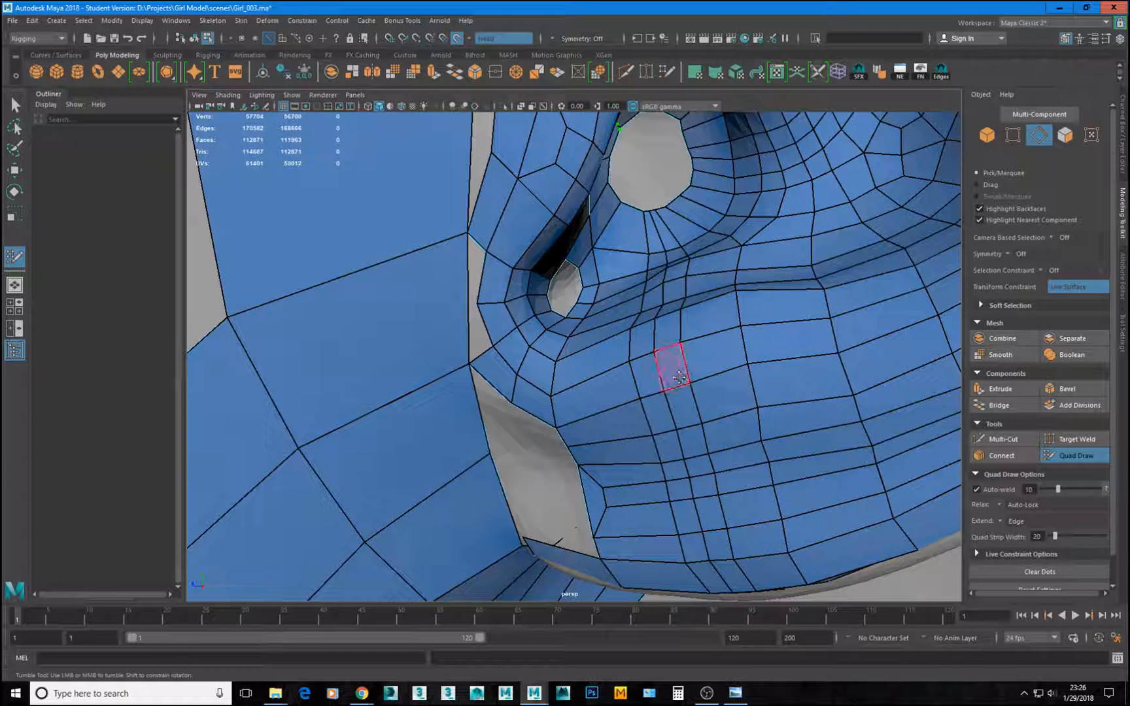
key("ctrl+z")
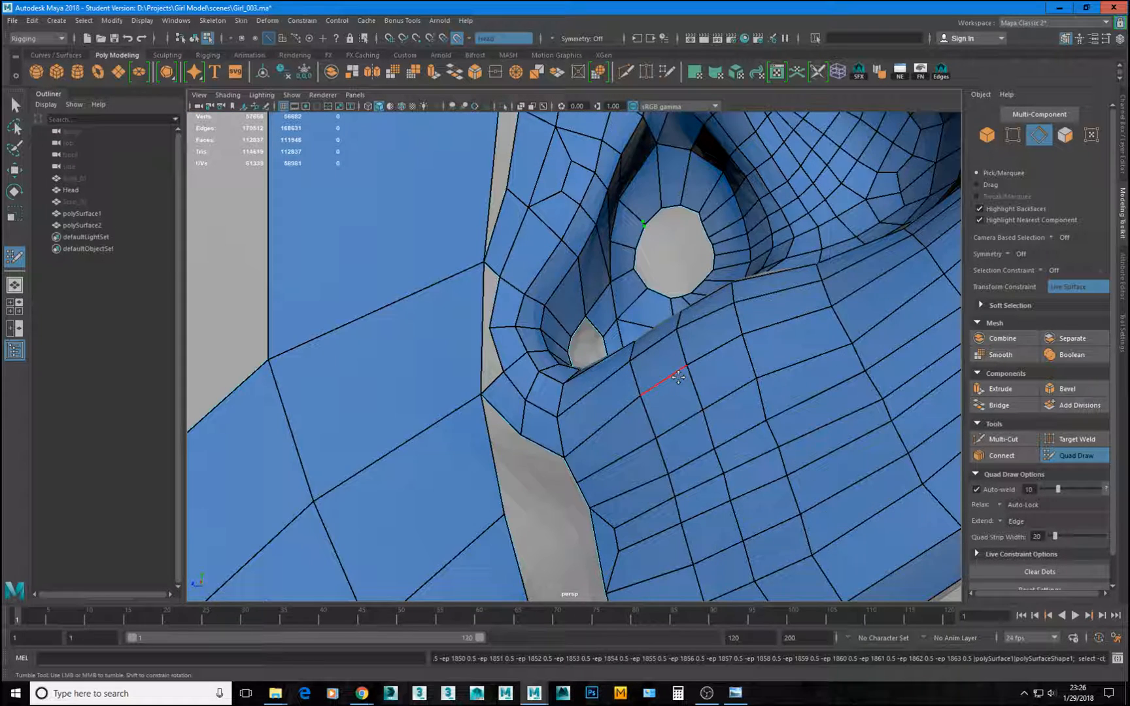
Insert another edge loop closer to the tragus notch, running down through the front of the lobe.
mouse_move(672, 386)
left_mouse_down("alt")
mouse_move(664, 397)
mouse_move(653, 363)
mouse_move(676, 396)
mouse_move(581, 334)
left_mouse_up("alt")
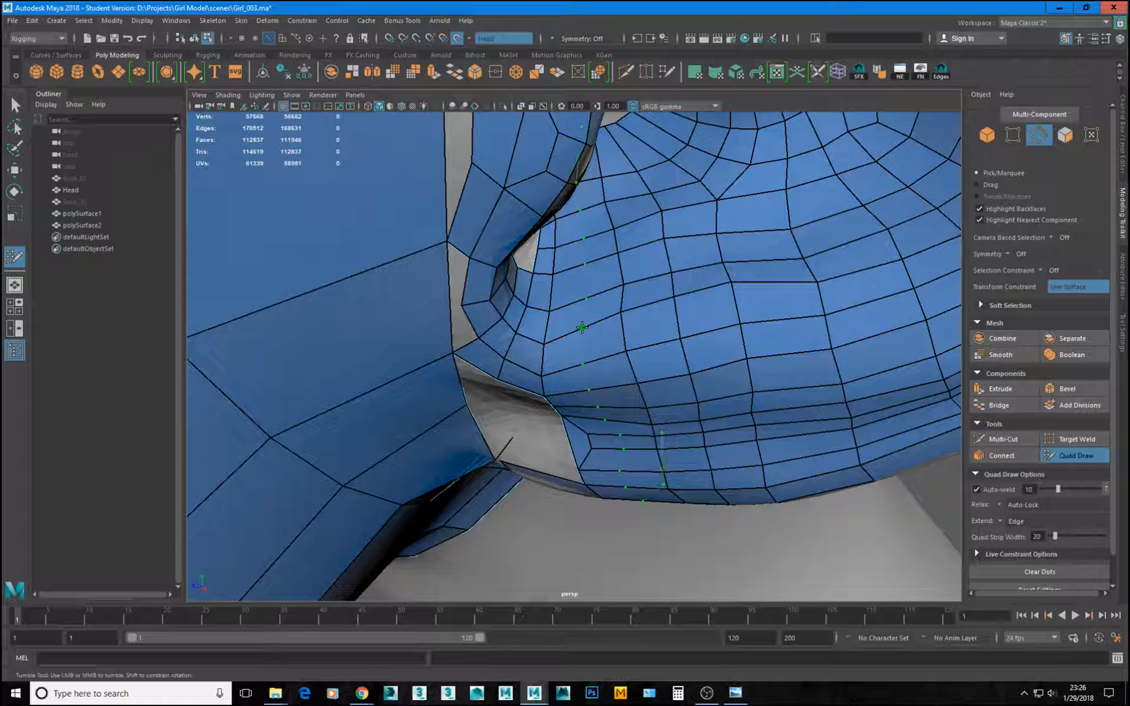
left_click(582, 327, "ctrl")
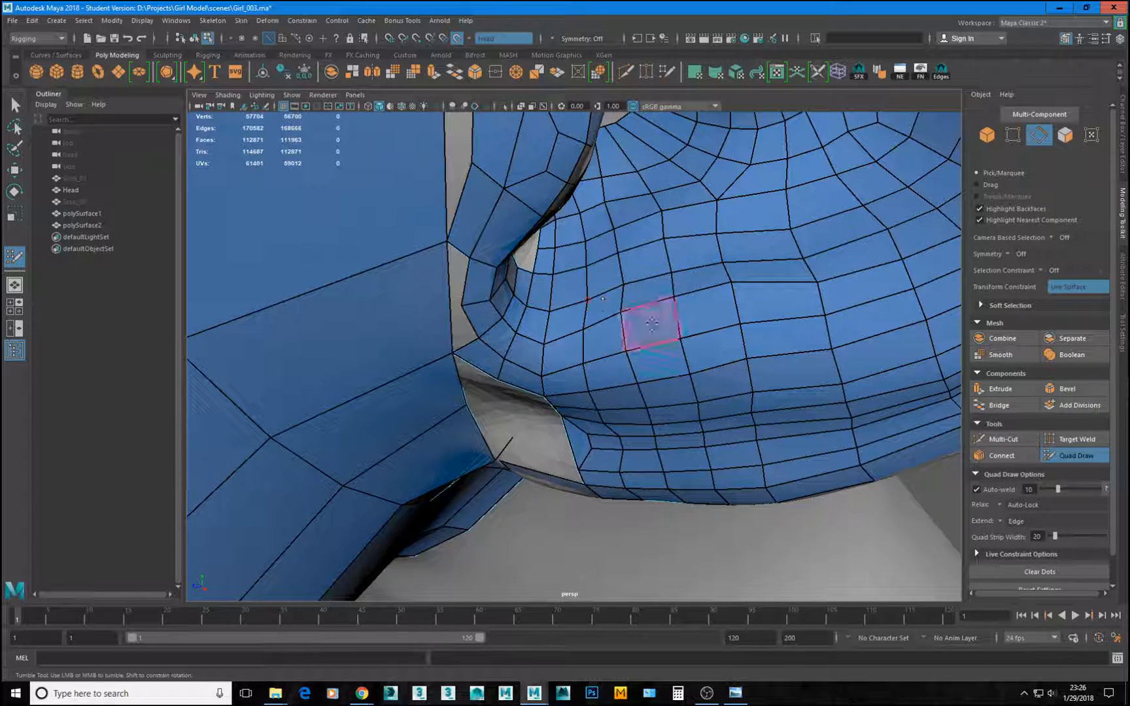
scroll(669, 329, "down", 6)
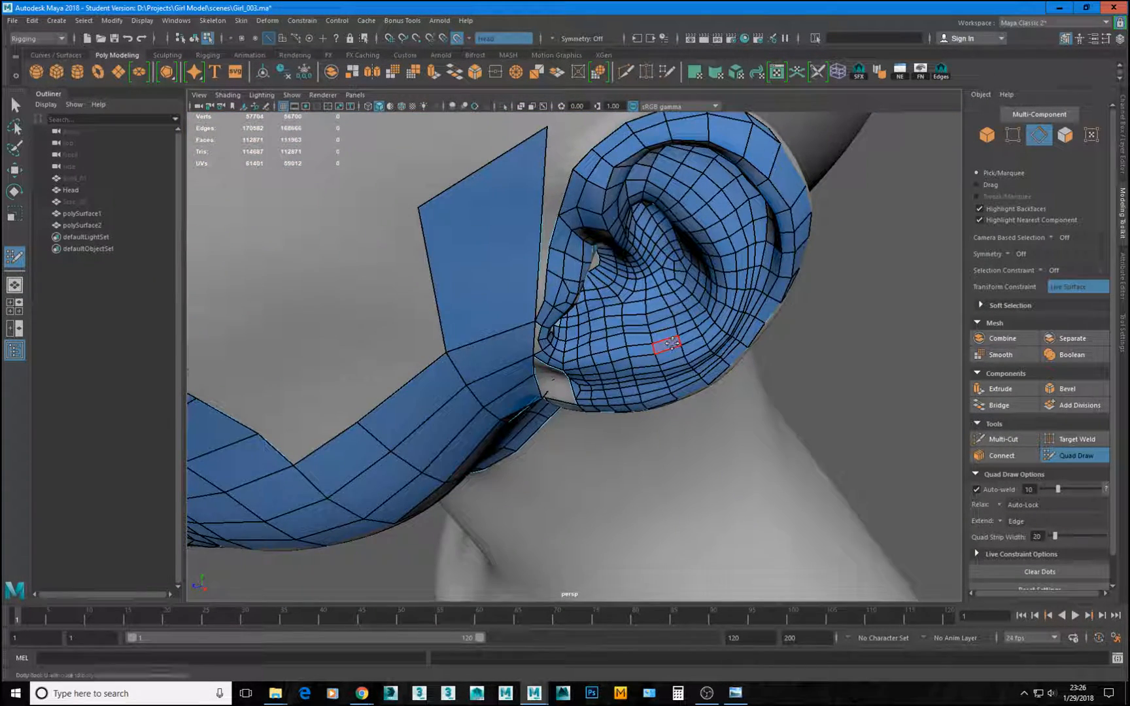
Examine the edge flow across the lobe and around the ear canal ring from several angles.
left_click_drag(664, 344, 633, 316, "alt")
scroll(634, 316, "up", 8)
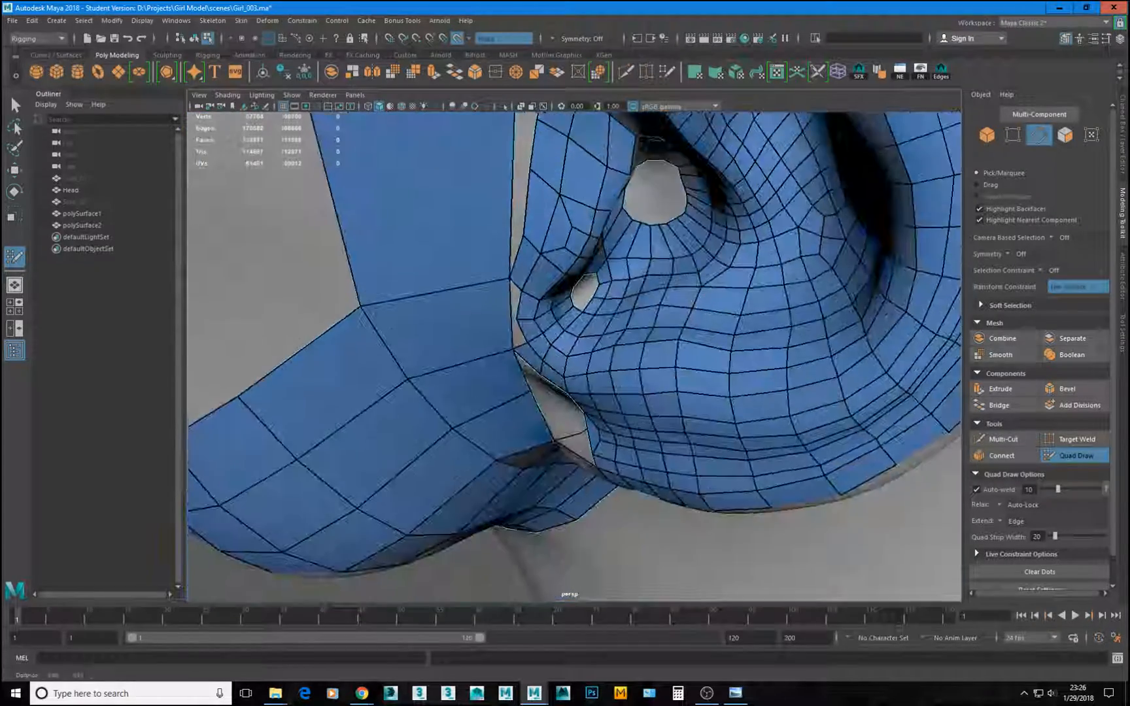
middle_click_drag(743, 210, 779, 467, "alt")
left_click_drag(779, 468, 723, 378, "alt")
scroll(759, 432, "down", 7)
left_click_drag(719, 496, 668, 436, "alt")
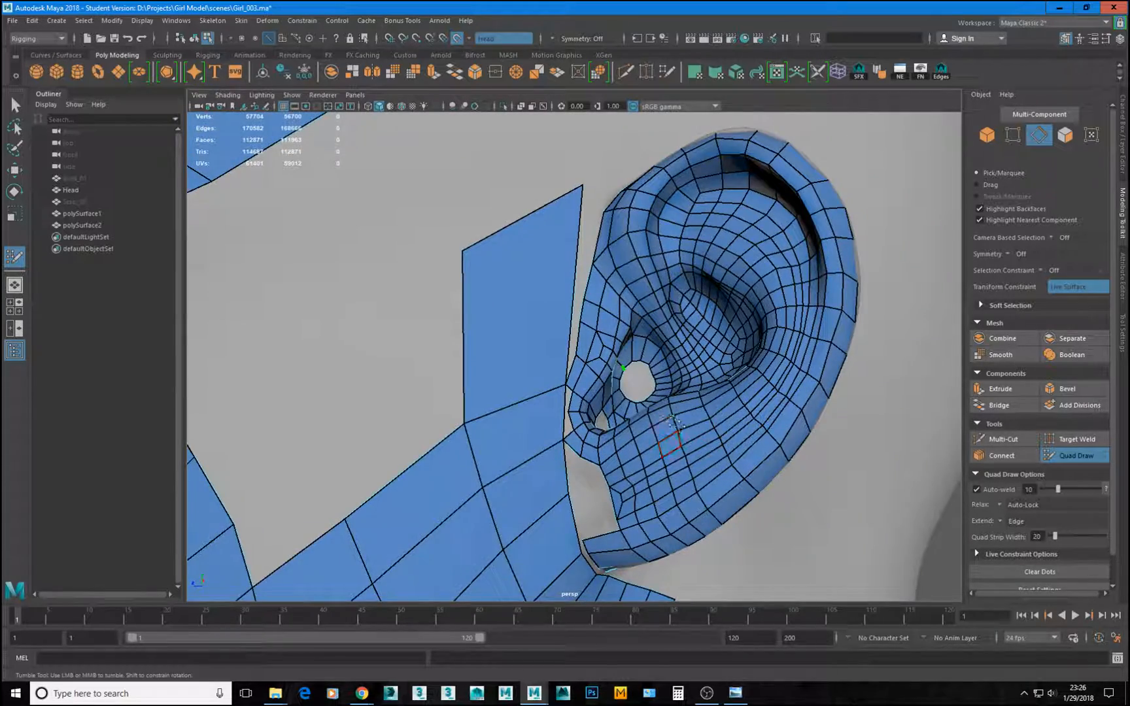
scroll(715, 390, "up", 5)
right_click_drag(716, 390, 757, 414, "alt")
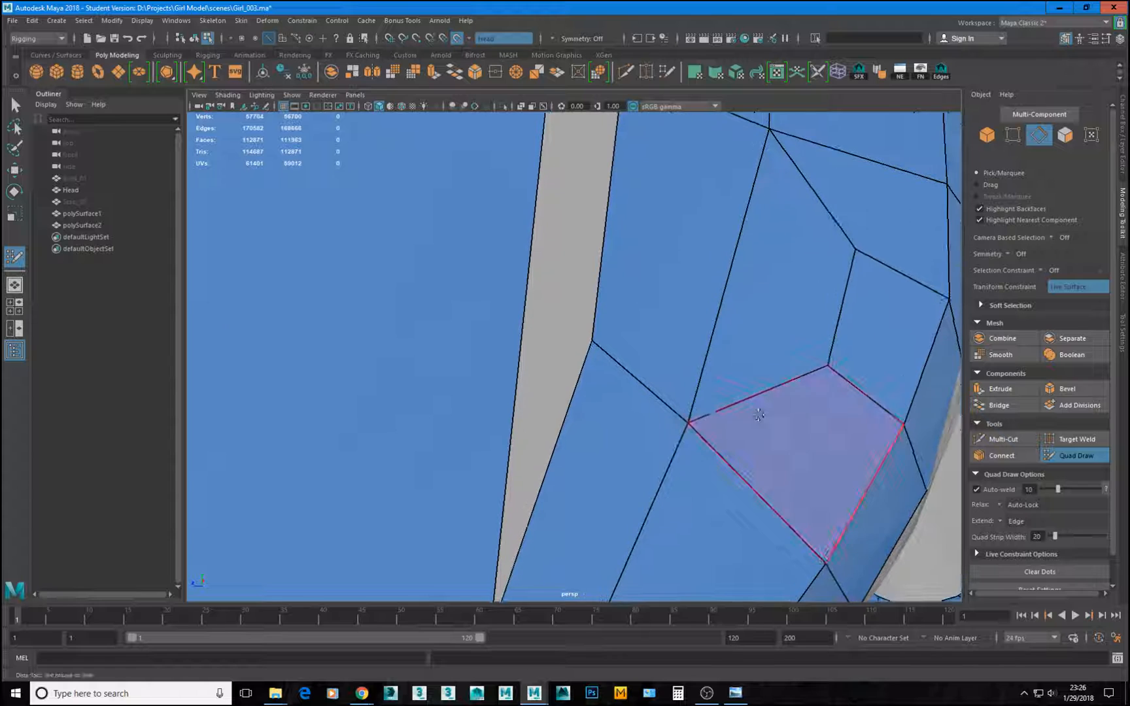
mouse_move(757, 415)
middle_mouse_down("alt")
mouse_move(732, 406)
mouse_move(741, 410)
middle_mouse_up("alt")
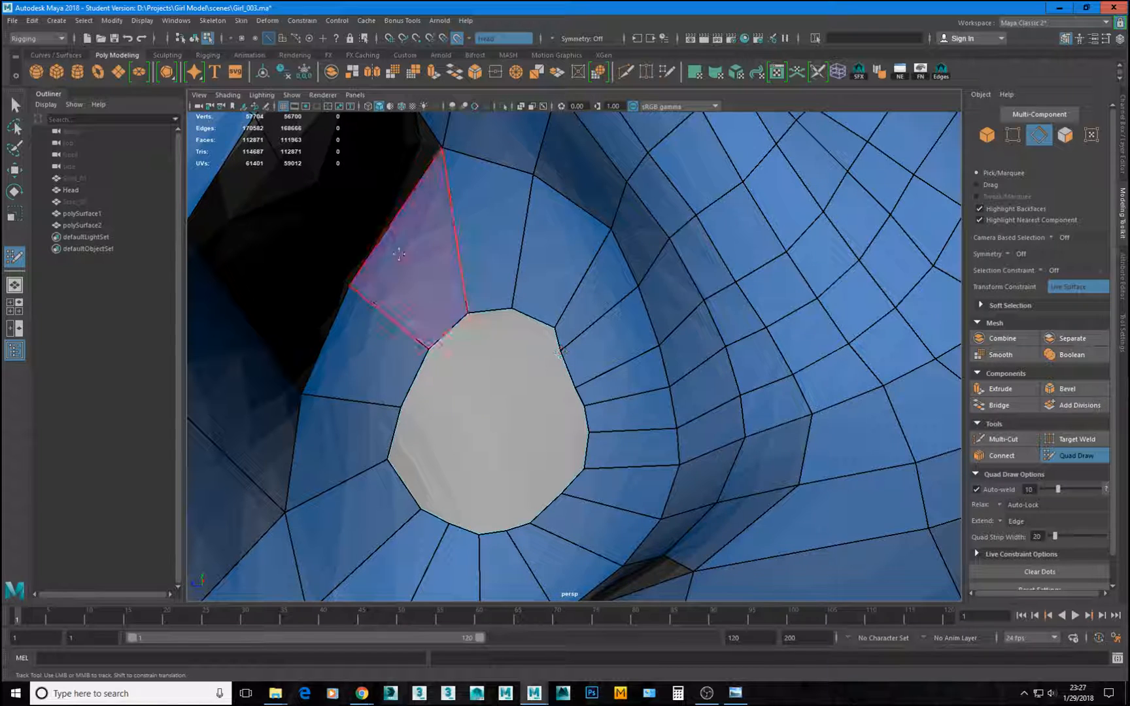
scroll(482, 359, "down", 4)
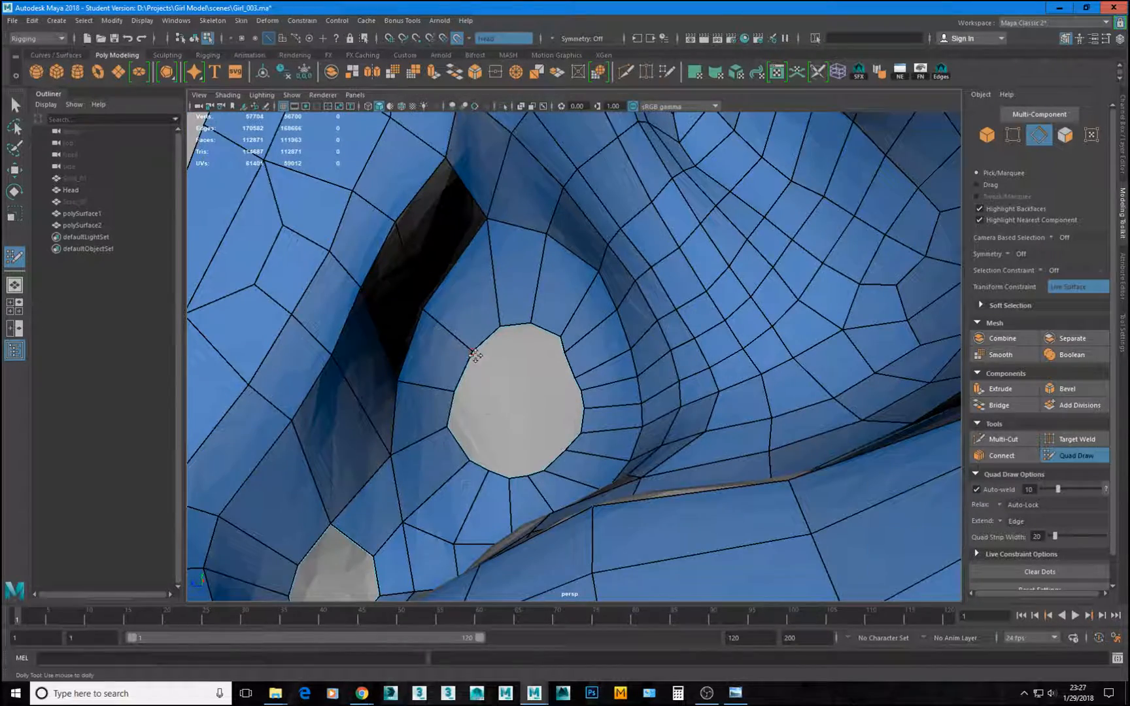
mouse_move(504, 439)
left_mouse_down("alt")
mouse_move(527, 452)
mouse_move(544, 418)
mouse_move(527, 447)
mouse_move(561, 442)
left_mouse_up("alt")
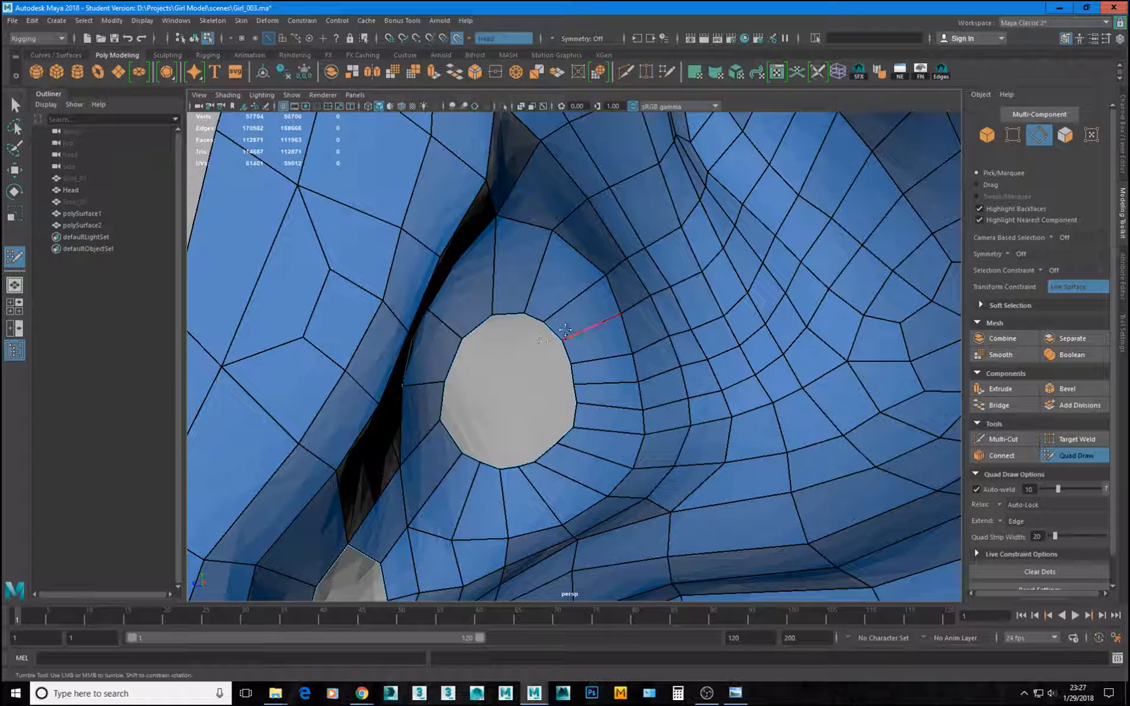
scroll(494, 424, "down", 5)
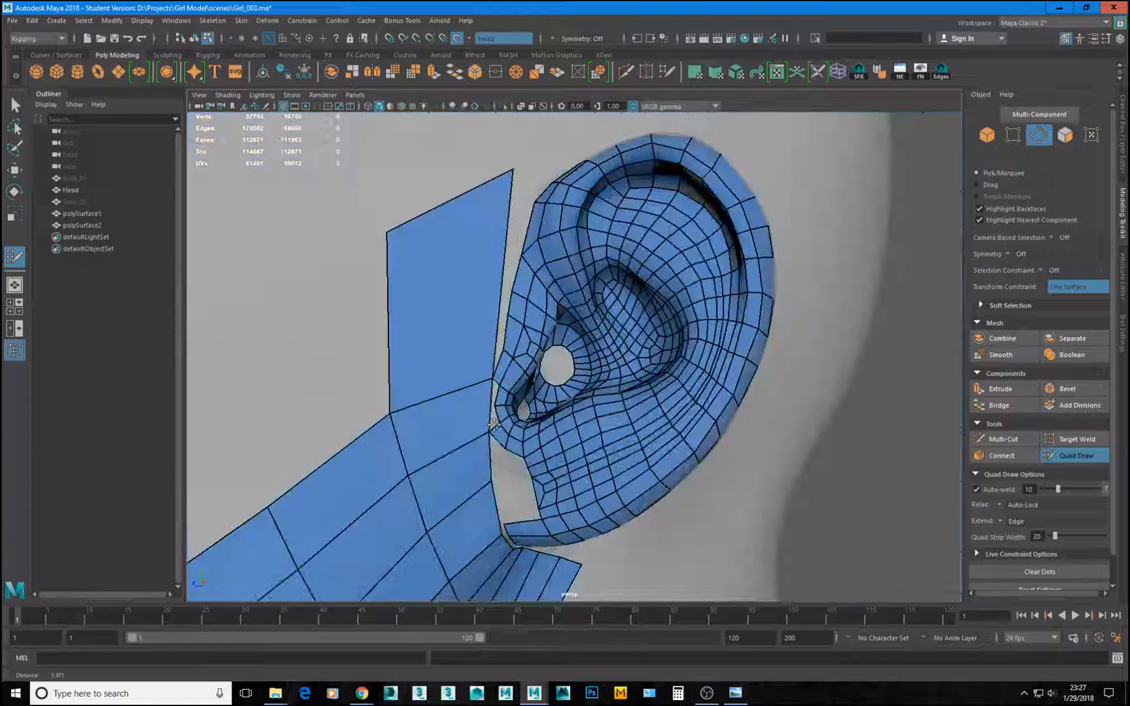
left_click_drag(494, 424, 681, 439, "alt")
right_click_drag(680, 439, 595, 455, "alt")
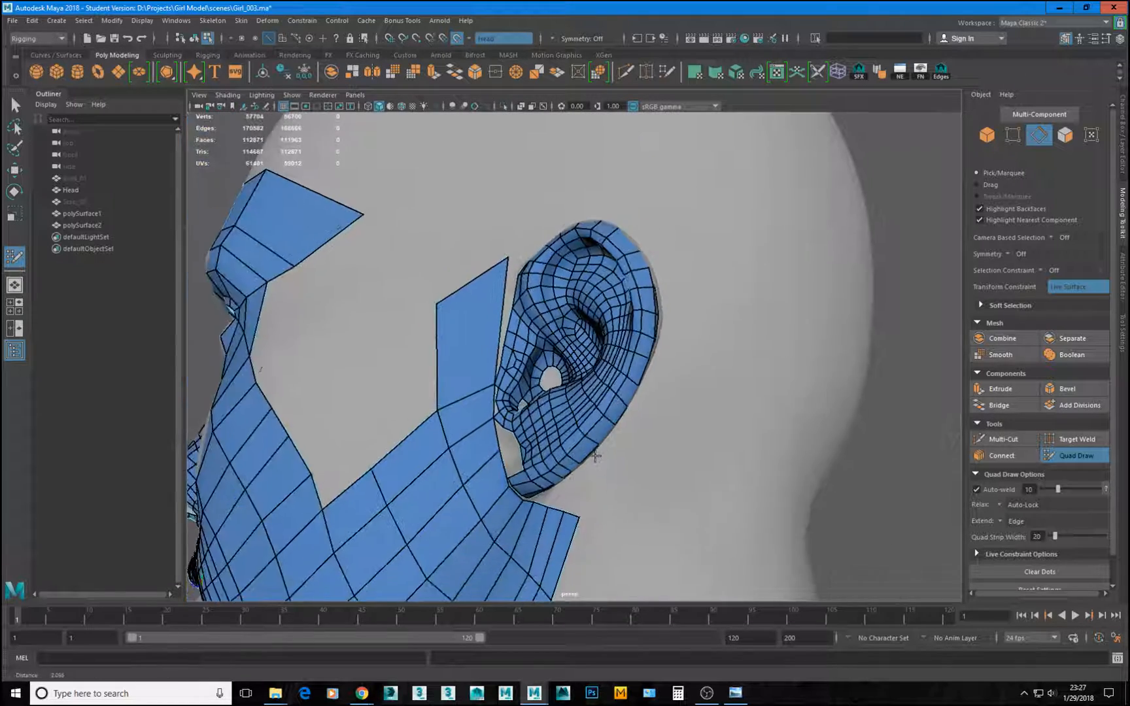
Extend new quads from the lobe's front border towards the cheek and weld them to the strip along the lobe's bottom.
left_click_drag(595, 456, 618, 463, "alt")
middle_click_drag(581, 466, 571, 409, "alt")
right_click_drag(571, 409, 560, 455, "alt")
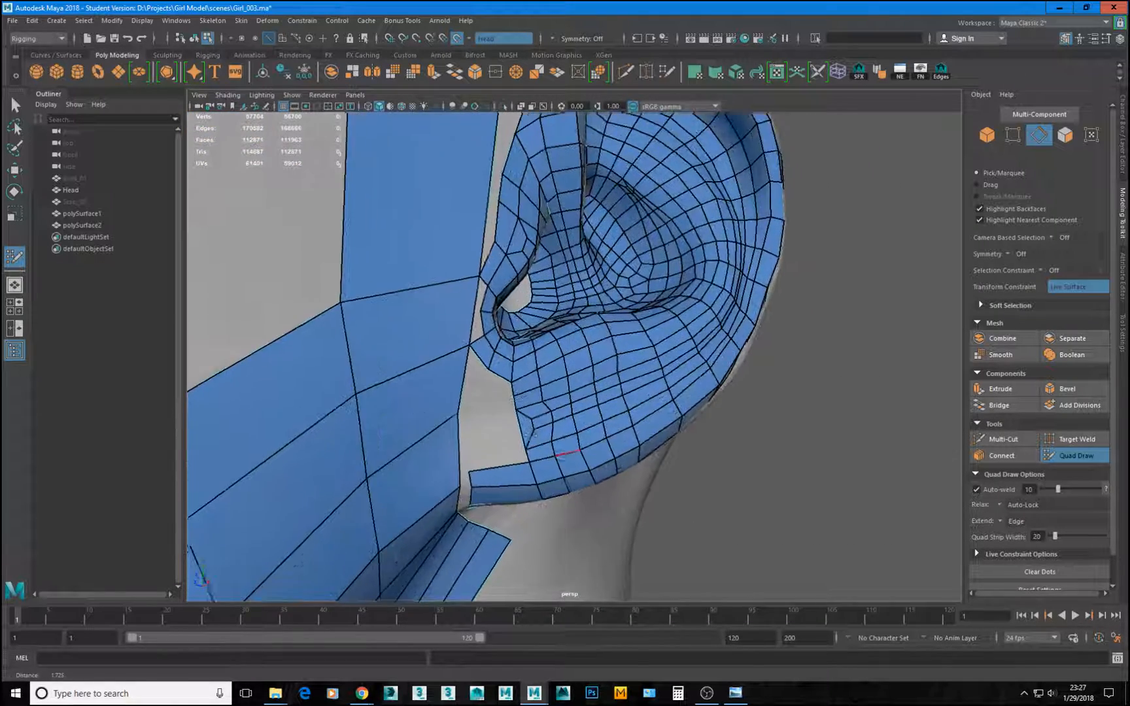
left_click_drag(560, 456, 523, 392, "alt")
right_click_drag(523, 393, 542, 429, "alt")
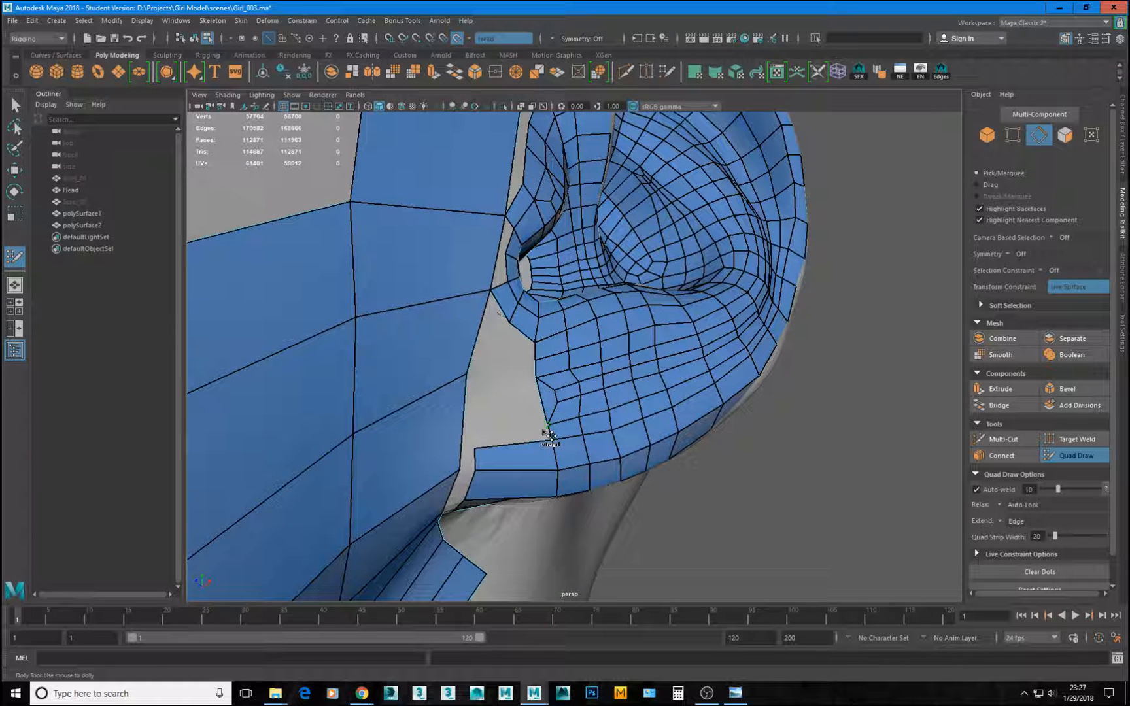
mouse_move(546, 411)
left_mouse_down()
mouse_move(521, 426)
mouse_move(529, 434)
mouse_move(524, 416)
mouse_move(479, 418)
mouse_move(476, 383)
left_mouse_up()
key("ctrl+z")
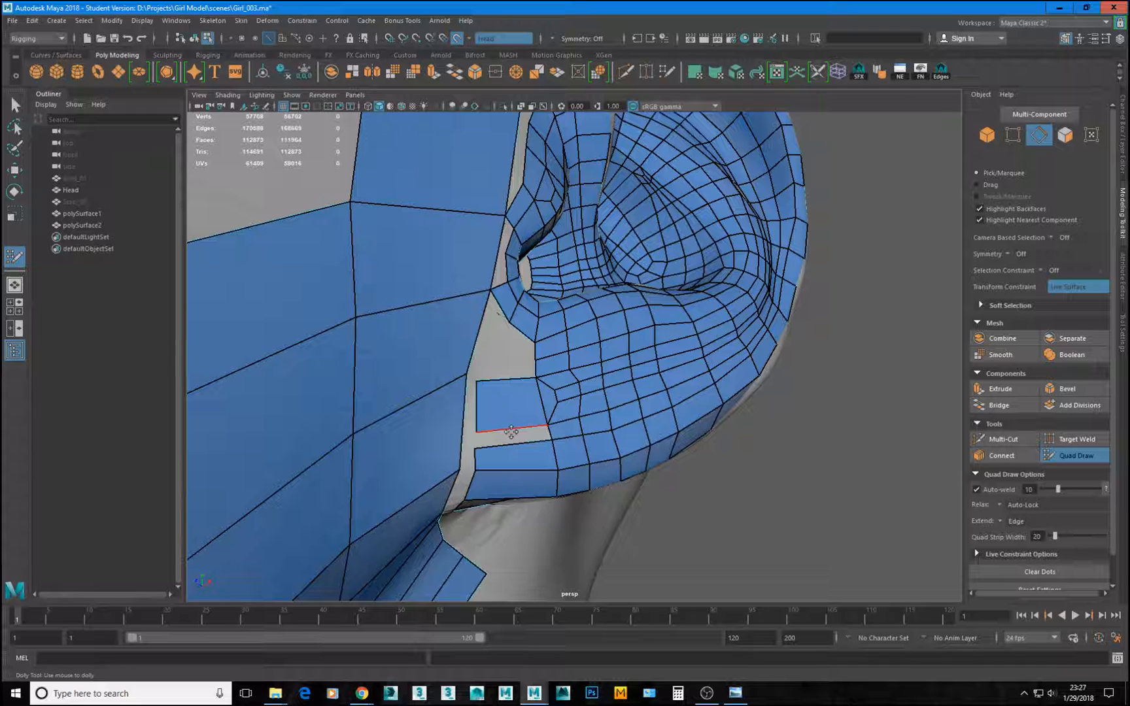
left_click_drag(511, 432, 512, 443)
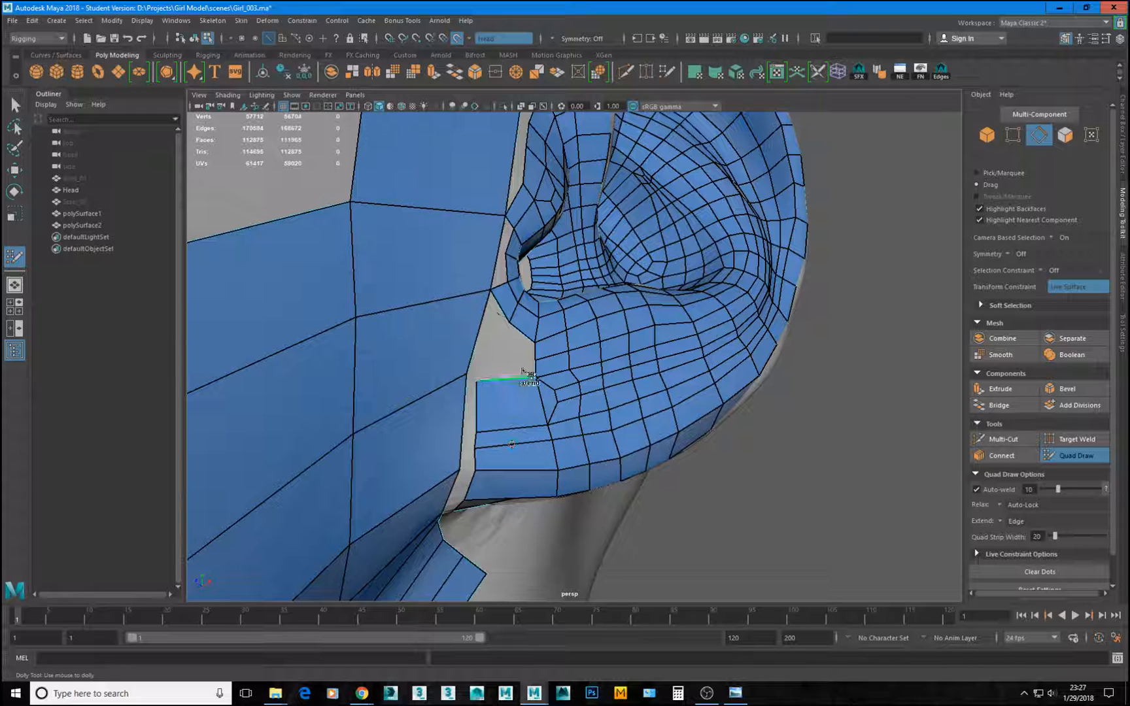
Extend the next border edge up to the tragus base to fill the remaining gap and even out the lobe's front border.
mouse_move(537, 357)
left_mouse_down()
mouse_move(496, 340)
mouse_move(510, 321)
left_mouse_up()
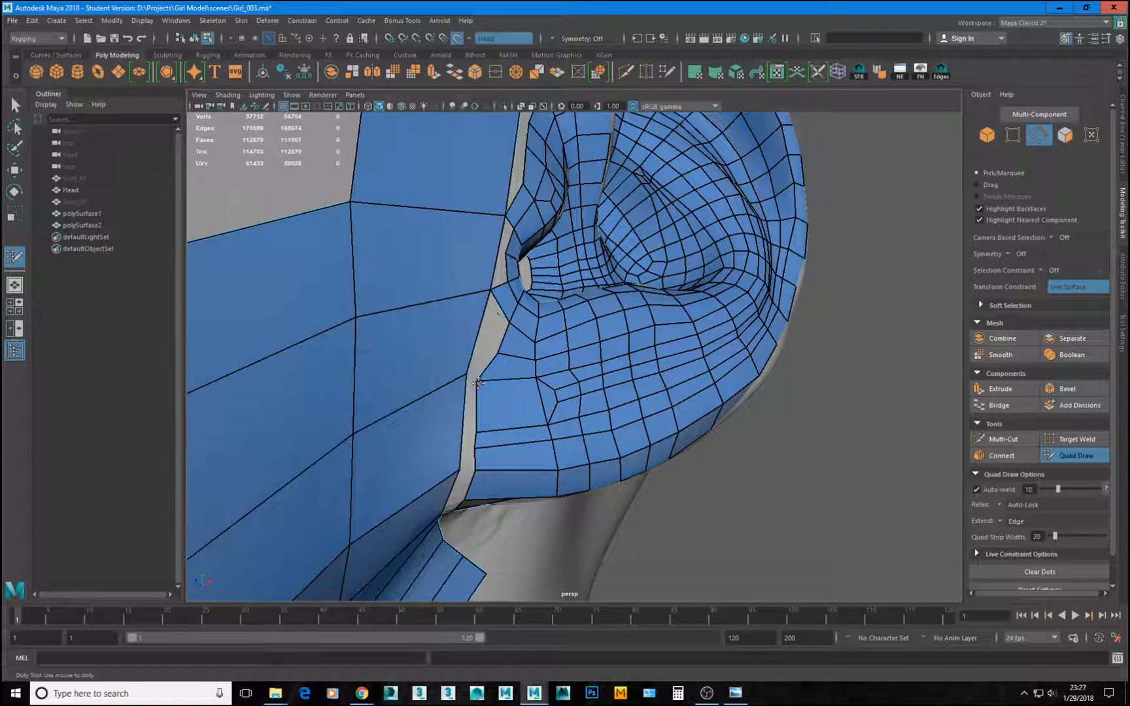
left_click_drag(478, 383, 490, 384)
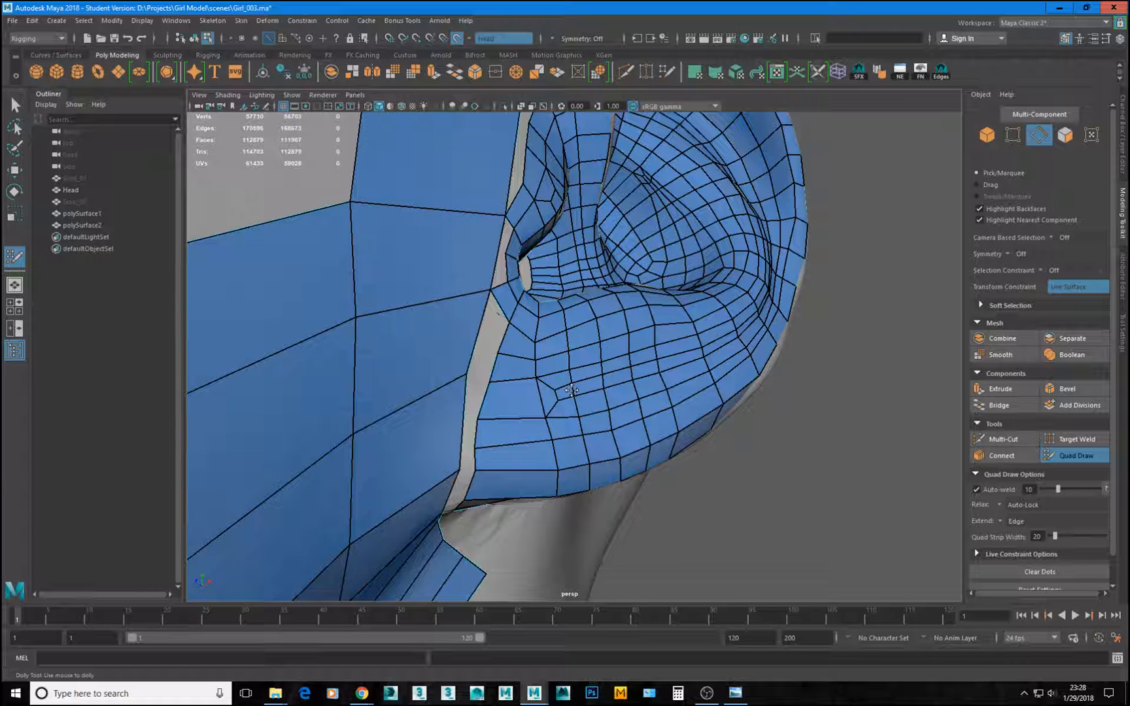
Examine the quads around the ear canal, the tragus and the small opening in the notch.
left_click_drag(540, 448, 457, 387, "alt")
right_click_drag(458, 388, 484, 389, "alt")
scroll(483, 387, "up", 5)
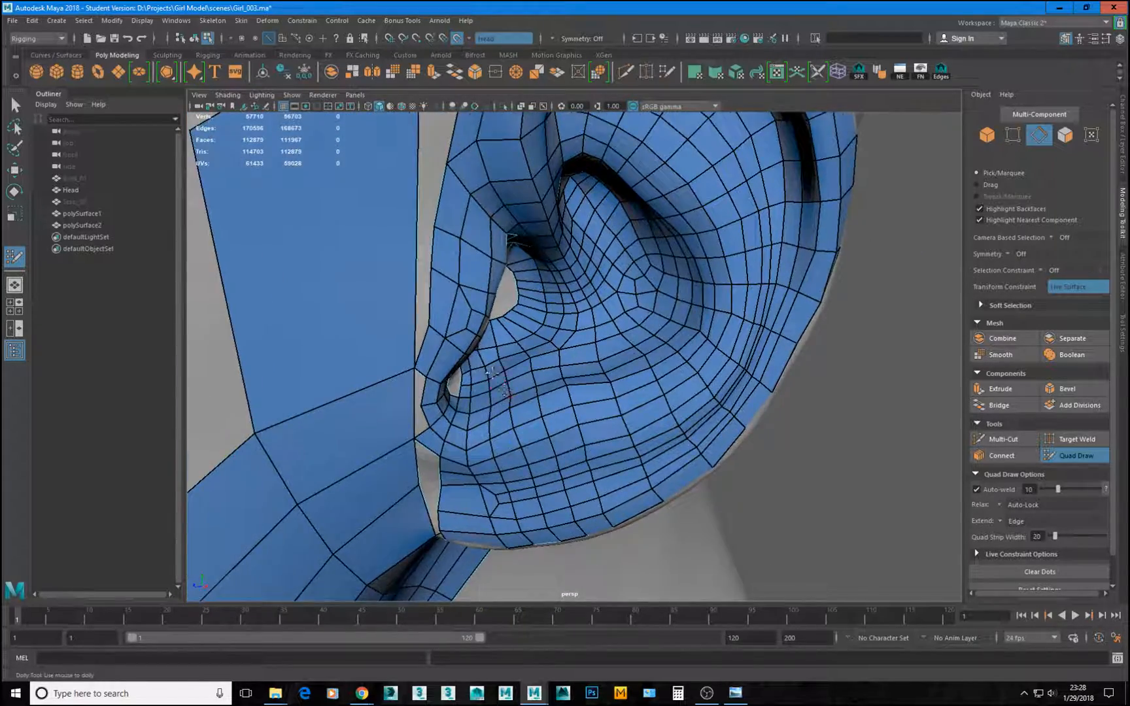
left_click_drag(442, 358, 422, 378, "alt")
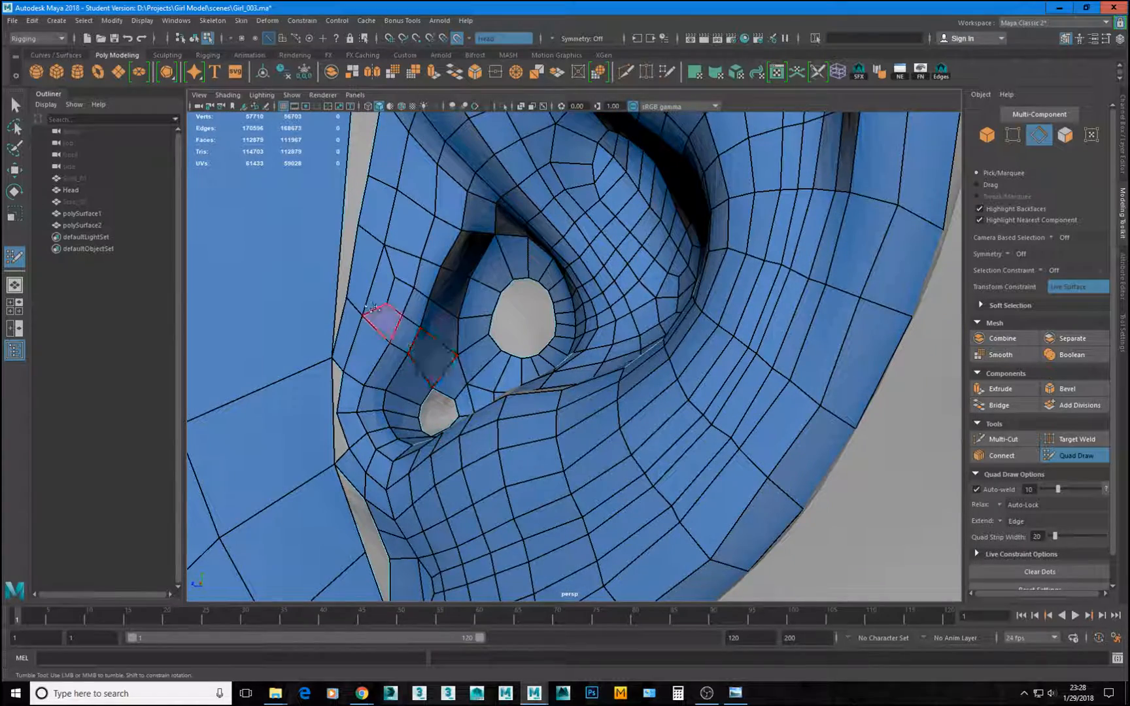
left_click_drag(507, 321, 427, 439, "alt")
middle_click_drag(431, 453, 445, 391, "alt")
right_click_drag(454, 400, 533, 392, "alt")
middle_click_drag(399, 311, 456, 350, "alt")
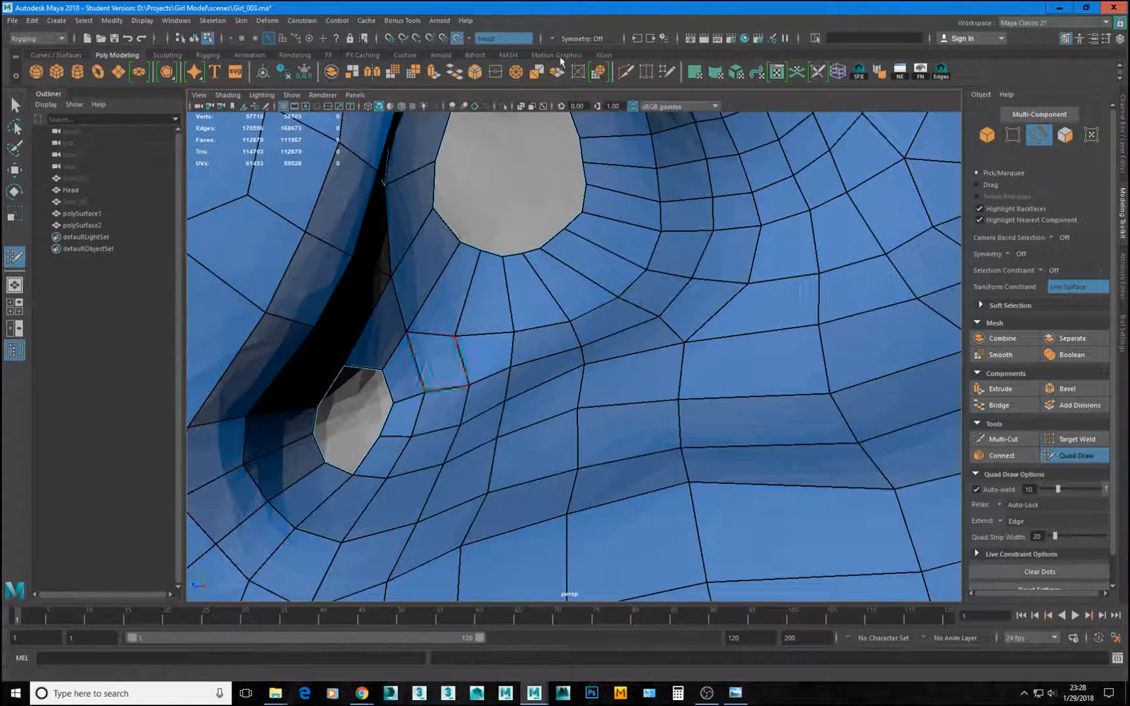
Switch from Quad Draw to Multi-Cut and save the scene.
left_click(998, 442)
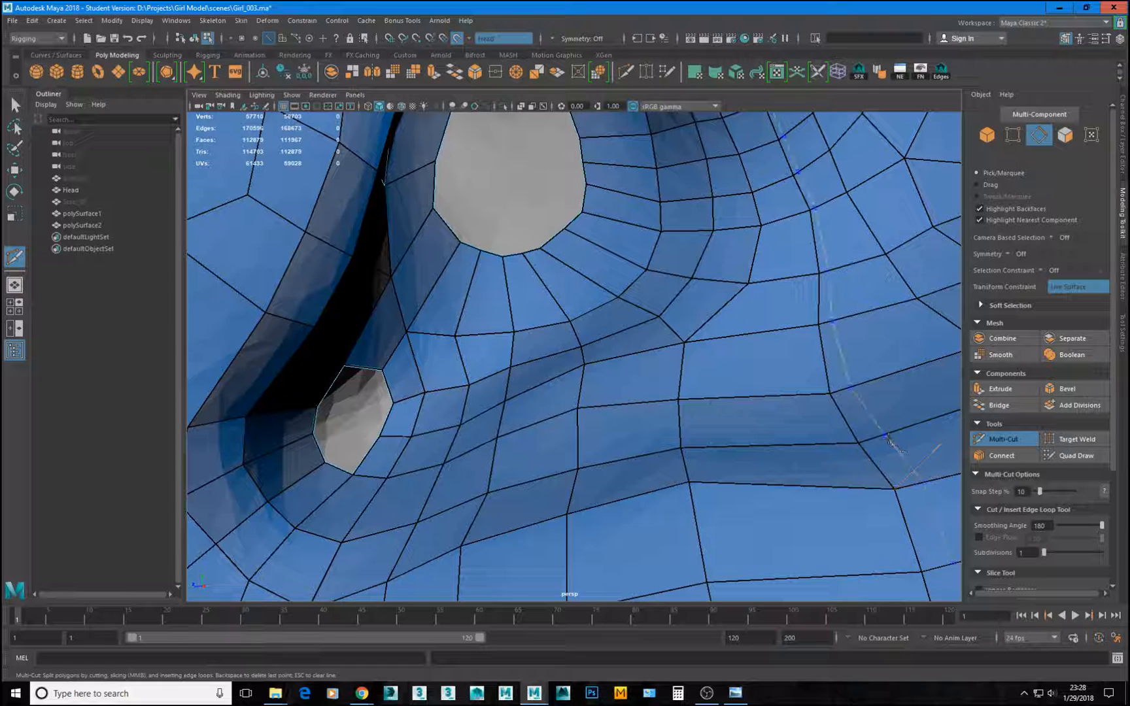
key("ctrl+s")
key("Return")
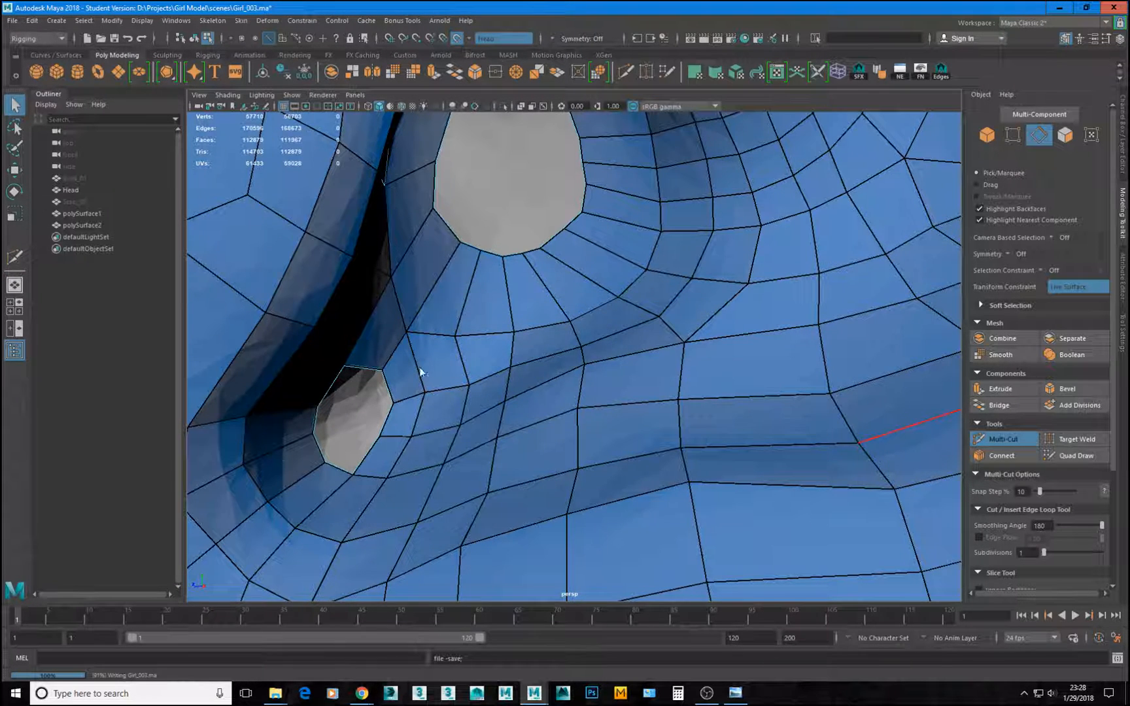
Resume Quad Draw, move the border vertex below the tragus towards the cheek and relax the quads beneath the notch opening.
scroll(388, 372, "up", 4)
left_click(475, 159)
right_click_drag(473, 229, 432, 348, "alt")
middle_click_drag(432, 348, 486, 331, "alt")
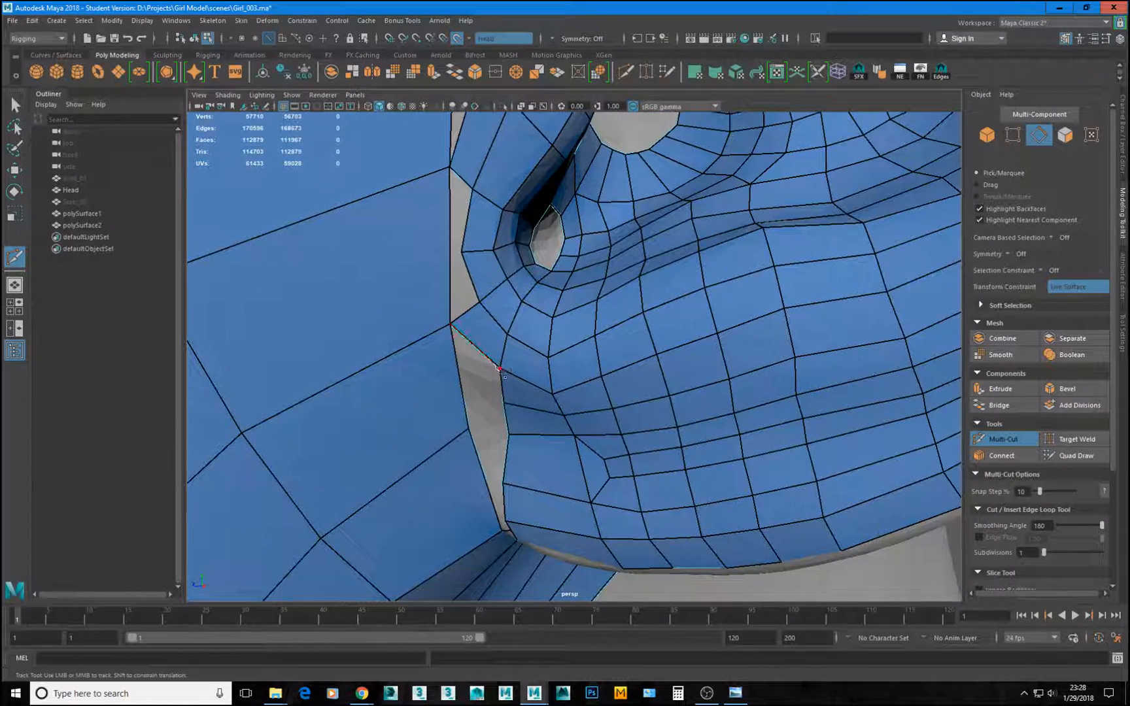
left_click(1060, 456)
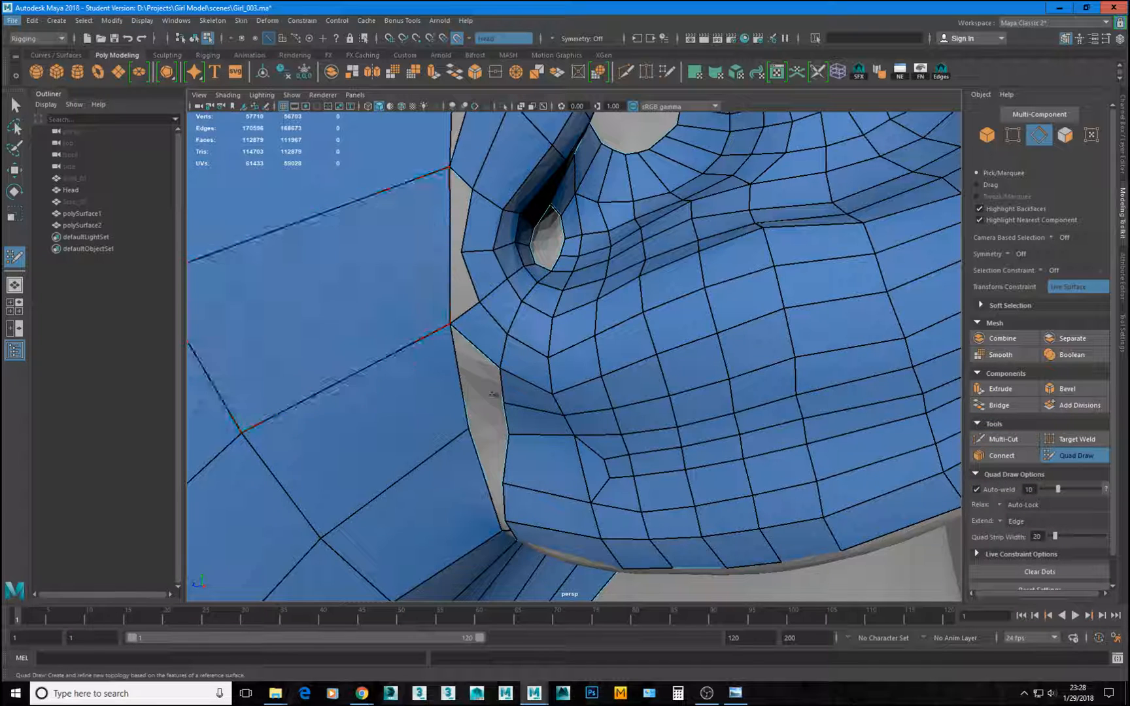
left_click_drag(496, 369, 501, 330)
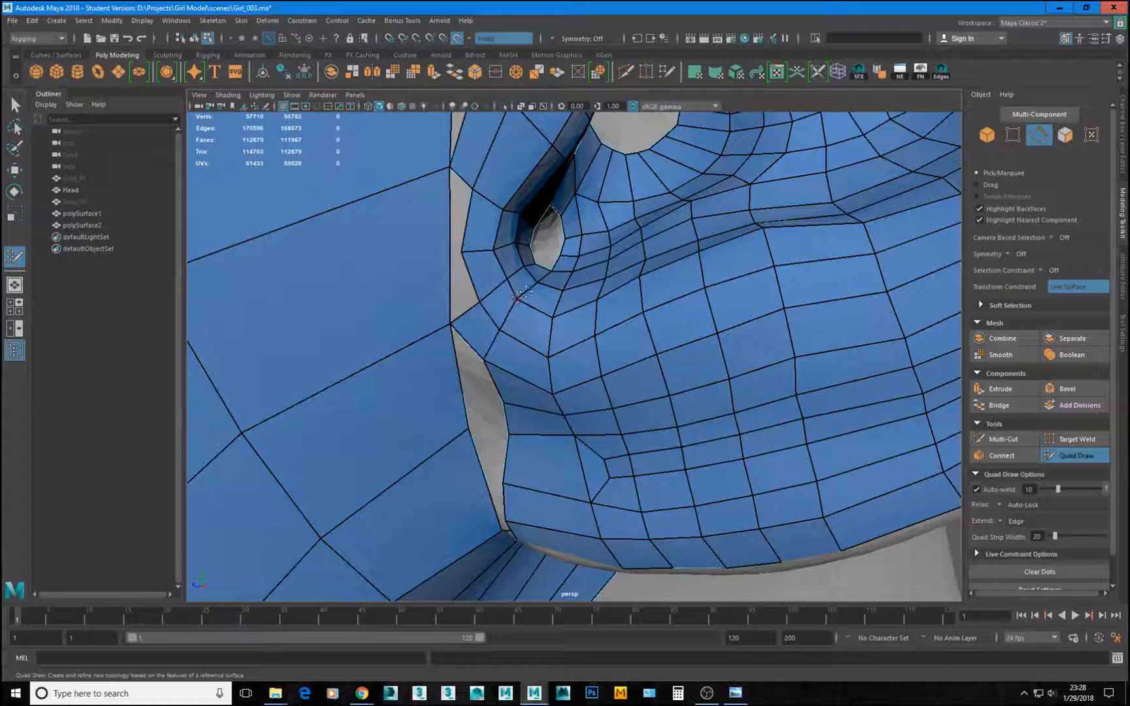
left_click_drag(534, 261, 532, 267, "shift")
scroll(535, 278, "up", 6)
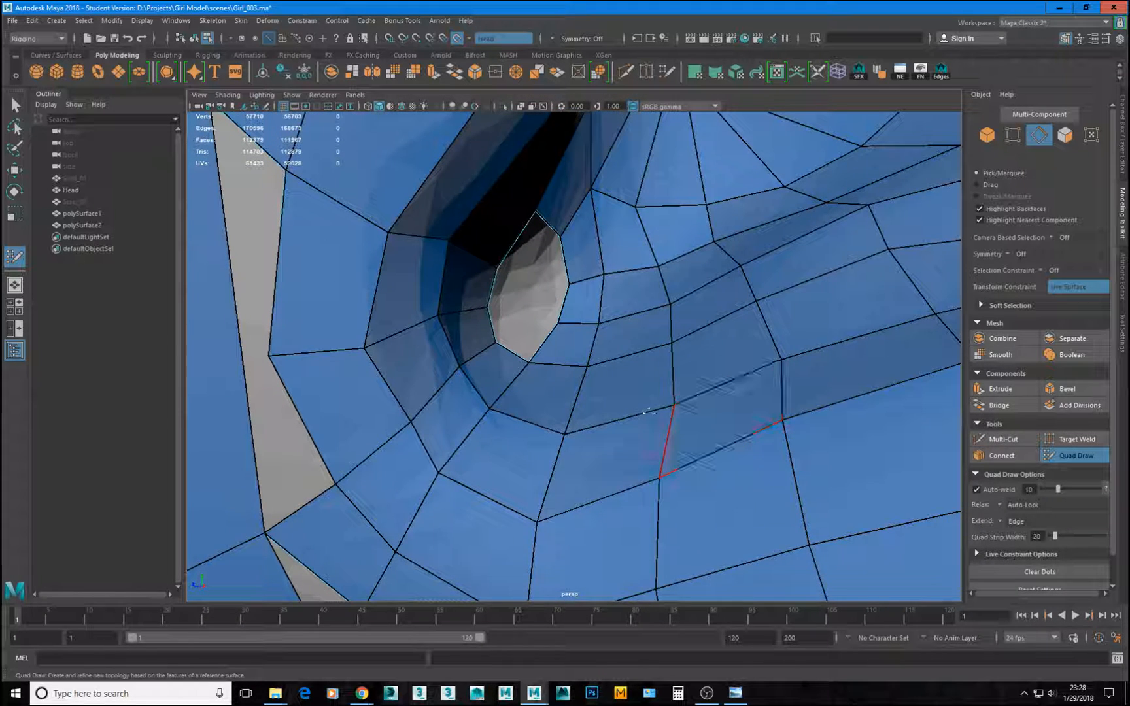
Cut a new edge from the vertex beneath the notch opening to the middle of the opening's lower border edge.
left_click(996, 439)
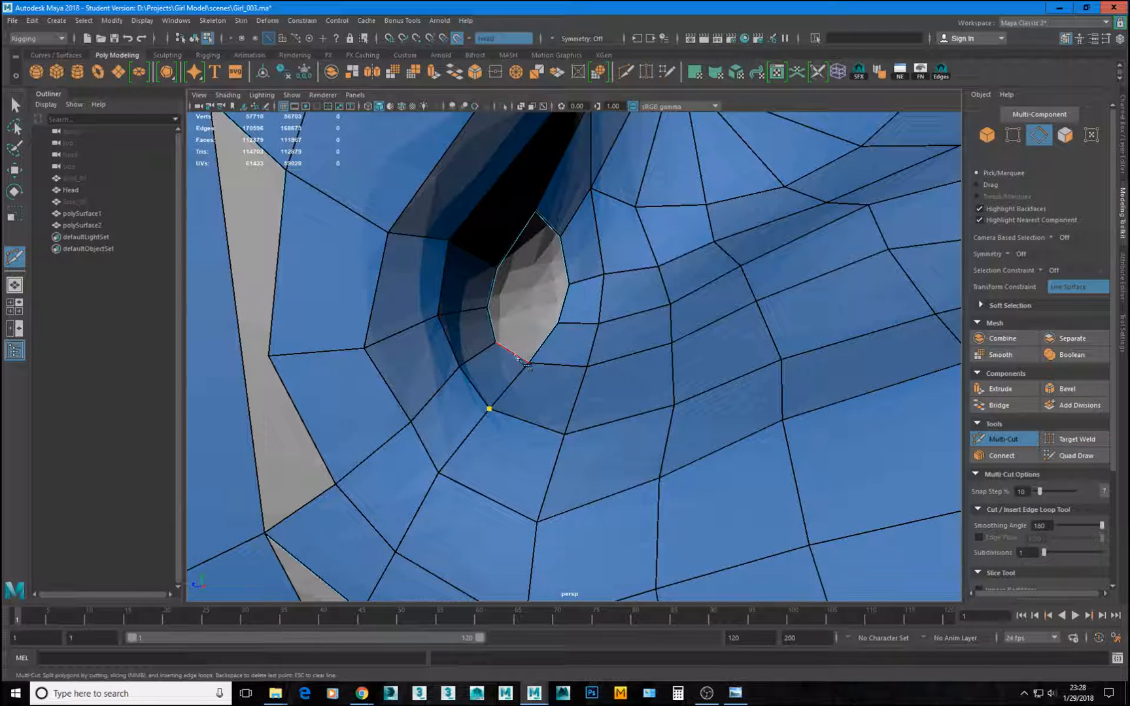
right_click(557, 337)
left_click(528, 422)
right_click_drag(723, 419, 582, 406, "alt")
left_click_drag(582, 406, 618, 399, "alt")
middle_click_drag(618, 398, 623, 346, "alt")
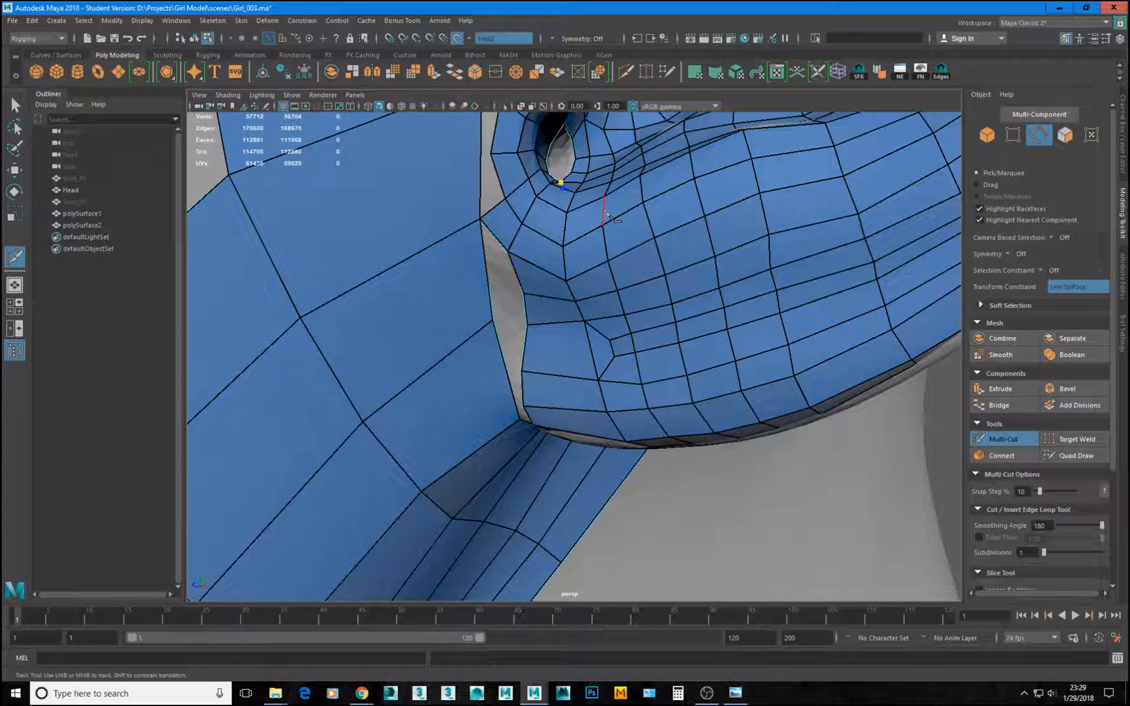
Insert an edge loop down the front part of the lobe with Multi-Cut, then resume Quad Draw.
left_click(558, 362, "ctrl")
scroll(615, 275, "up", 1)
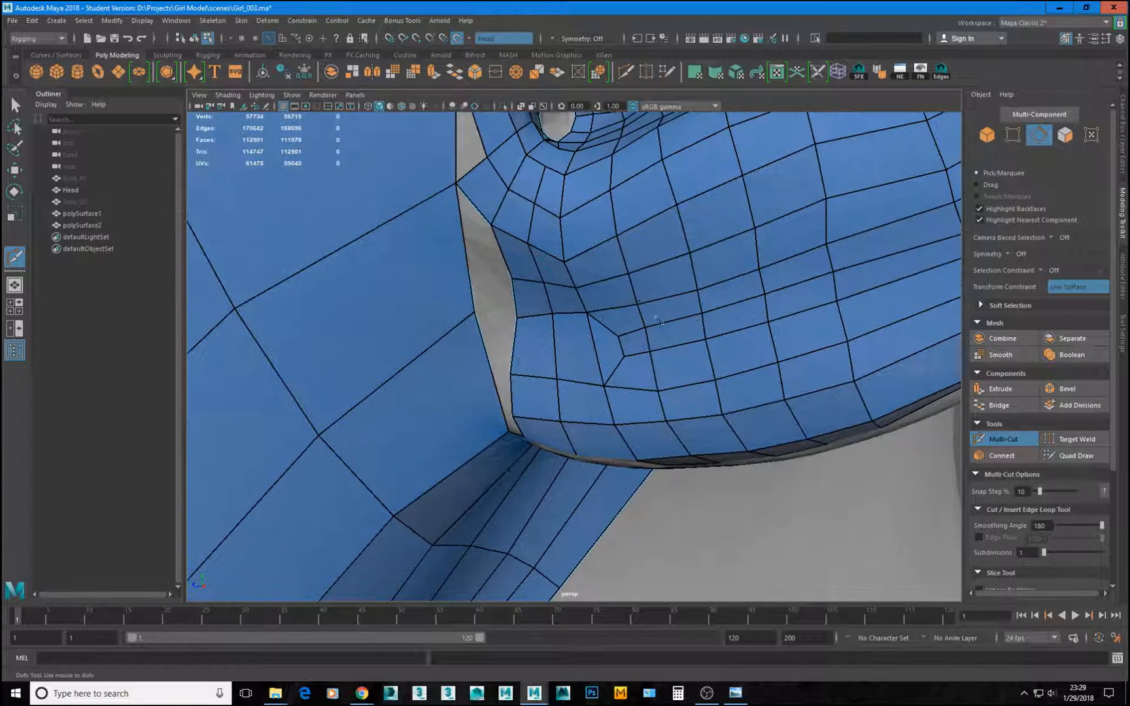
middle_click_drag(615, 239, 573, 376, "alt")
left_click(1076, 455)
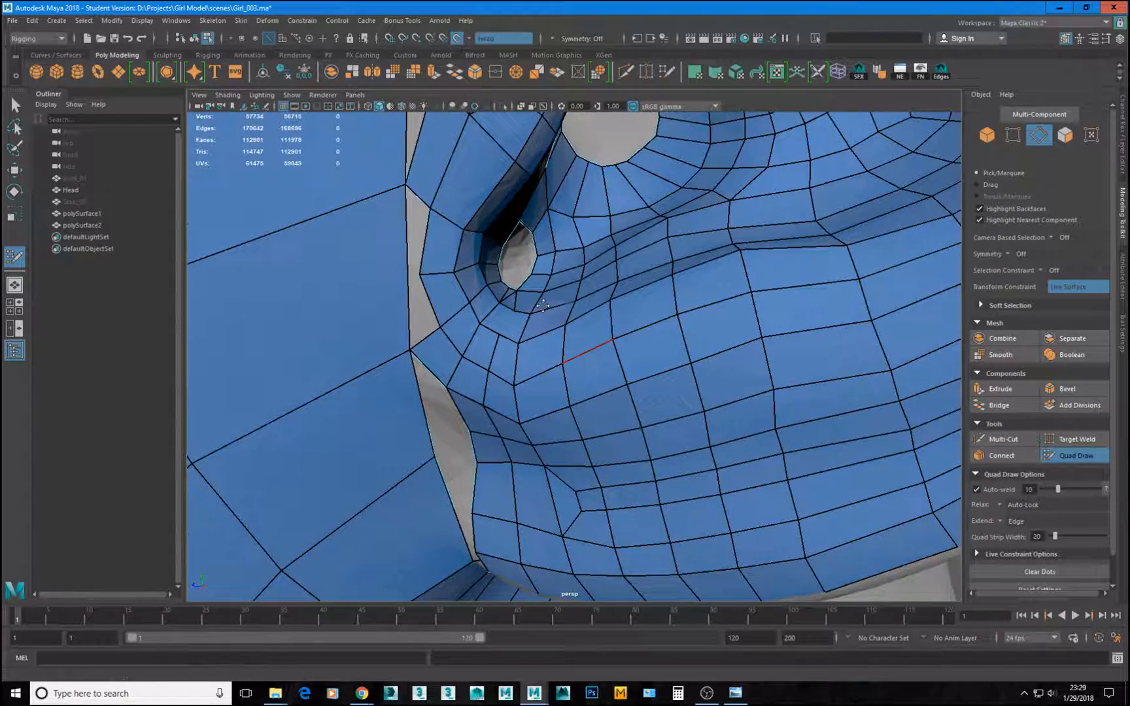
With Multi-Cut, connect the new loop's open end beneath the notch to the opening's lower border.
scroll(556, 308, "up", 1)
left_click(1004, 439)
left_click_drag(523, 327, 498, 369, "alt")
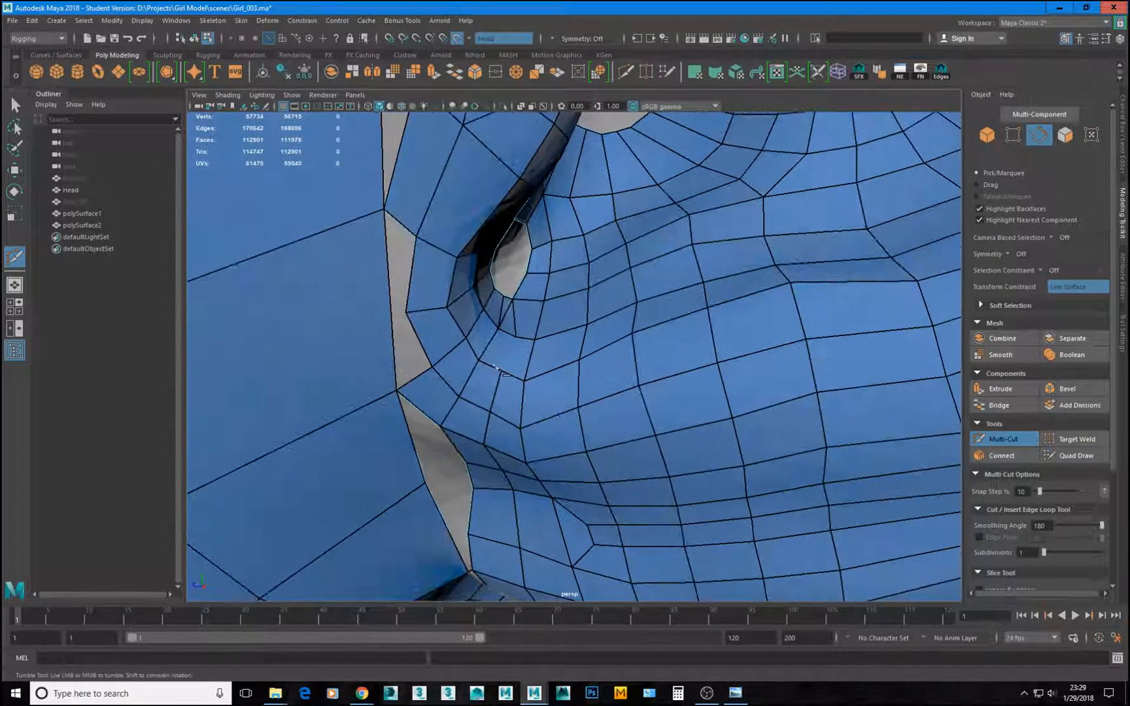
left_click(501, 372)
scroll(504, 325, "up", 2)
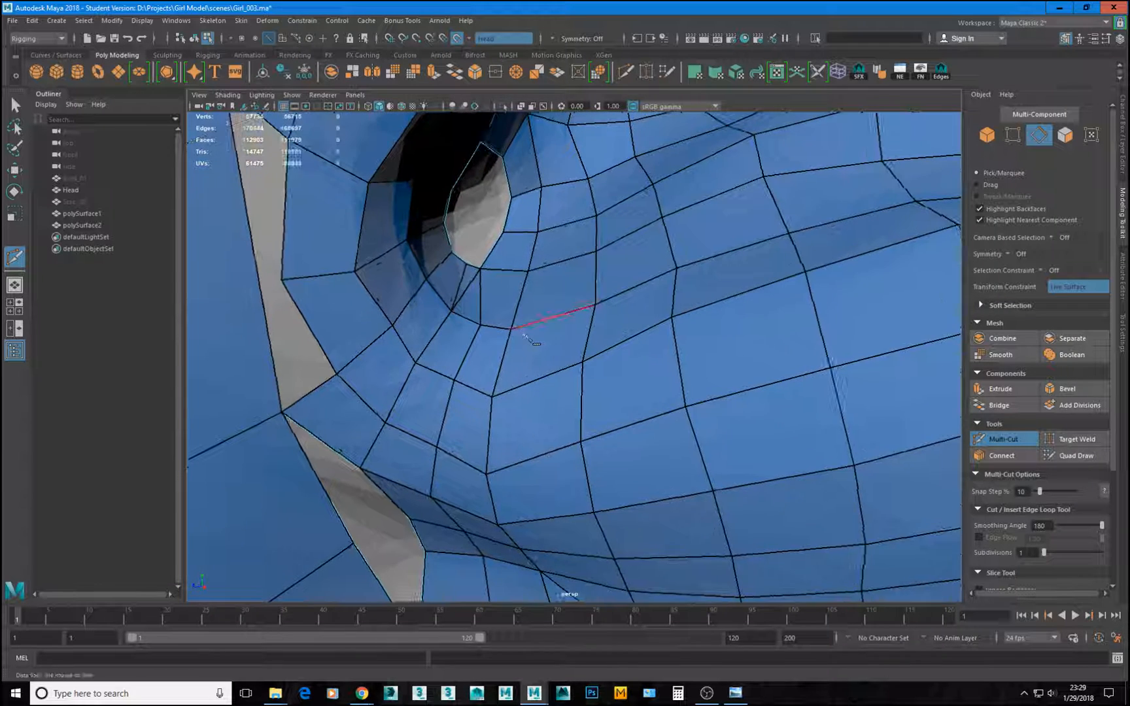
Move the vertex just below the notch opening slightly up towards the opening and resume Quad Draw.
key("w")
key("F9")
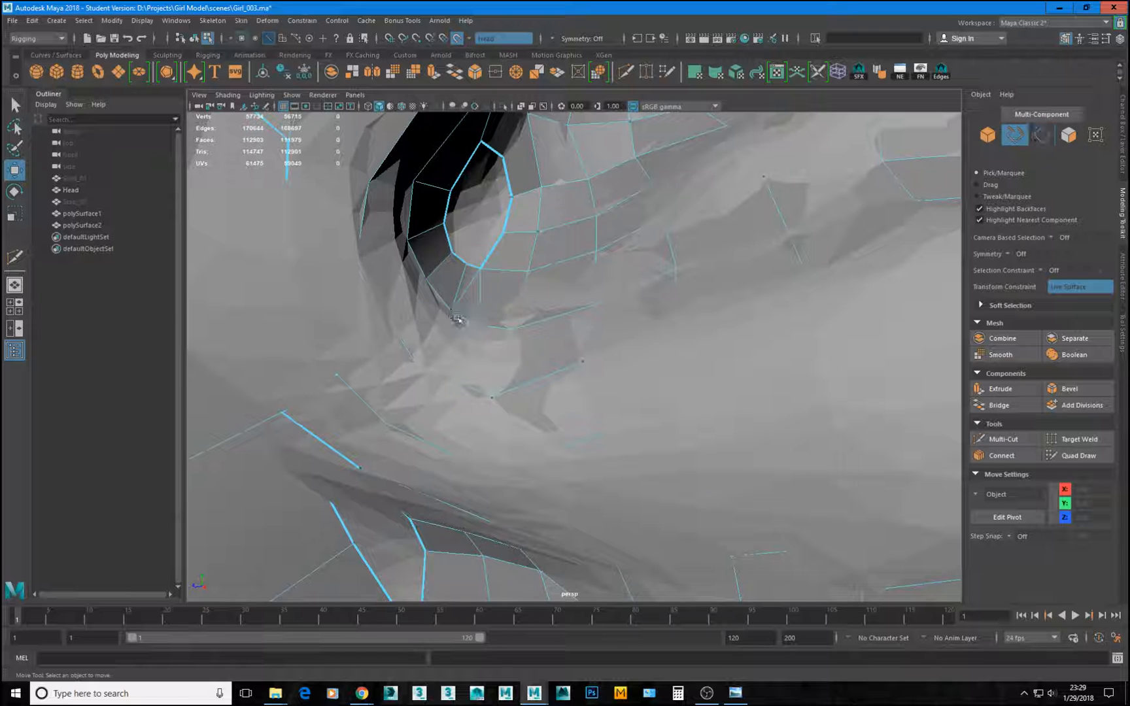
left_click(451, 312)
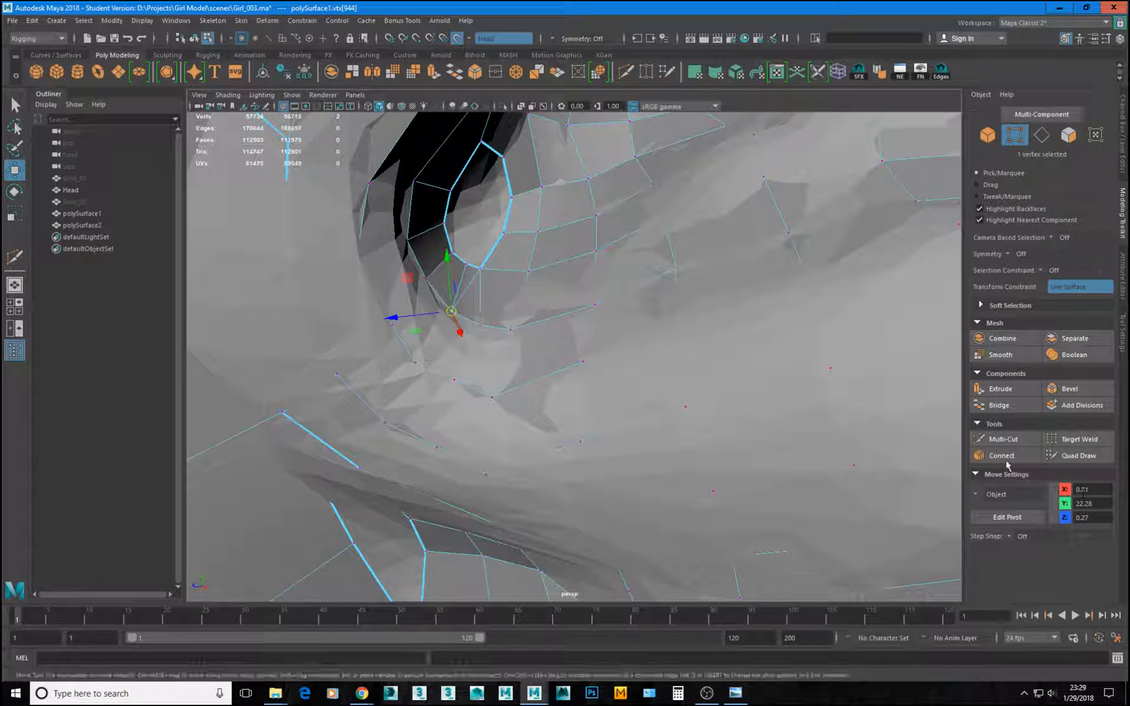
left_click_drag(450, 313, 446, 306, "ctrl+shift")
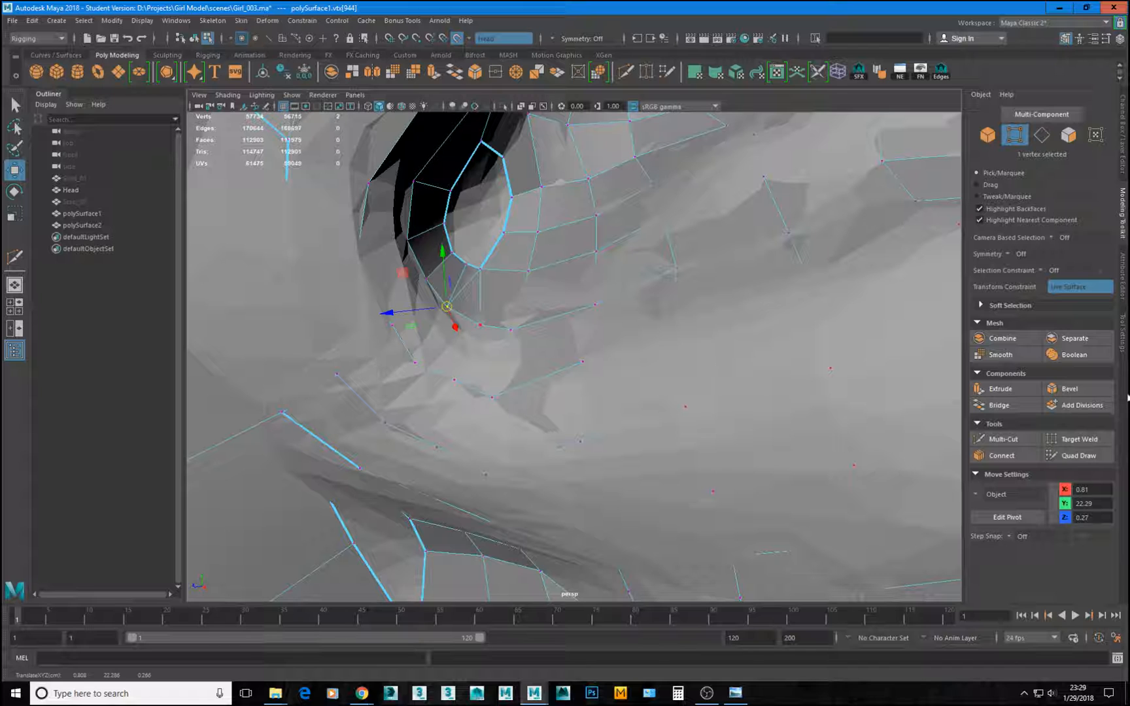
left_click(1091, 456)
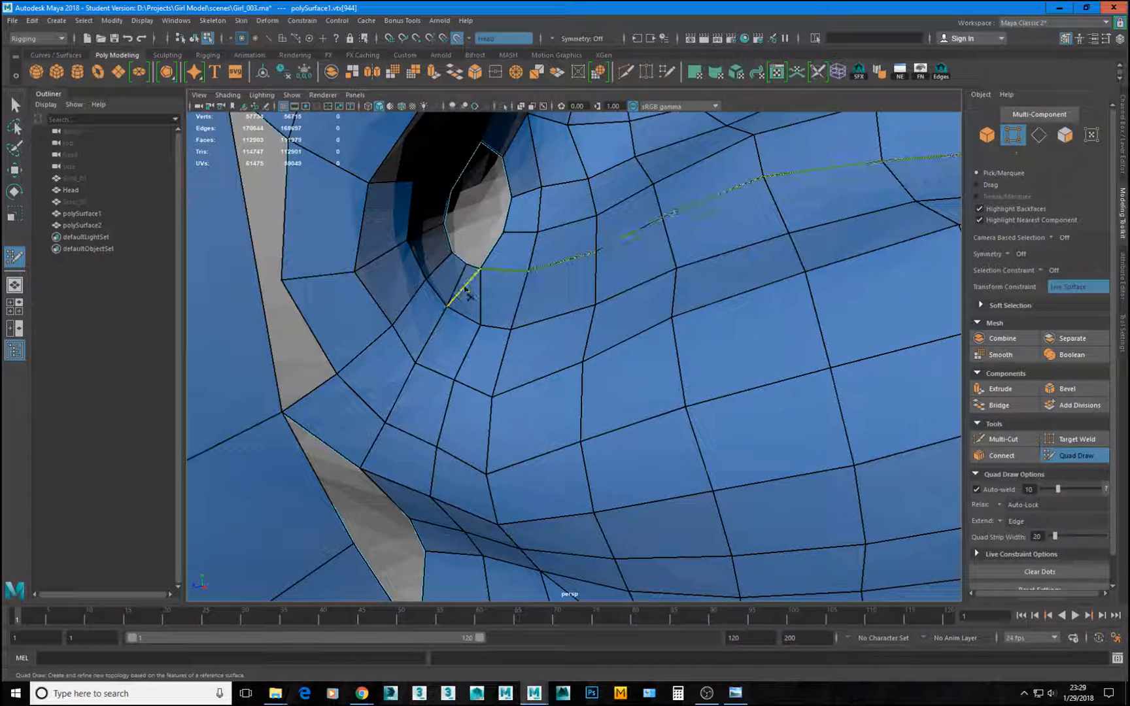
Delete the redundant diagonal edge between the moved vertex and the notch opening's lower border.
left_click(1083, 458)
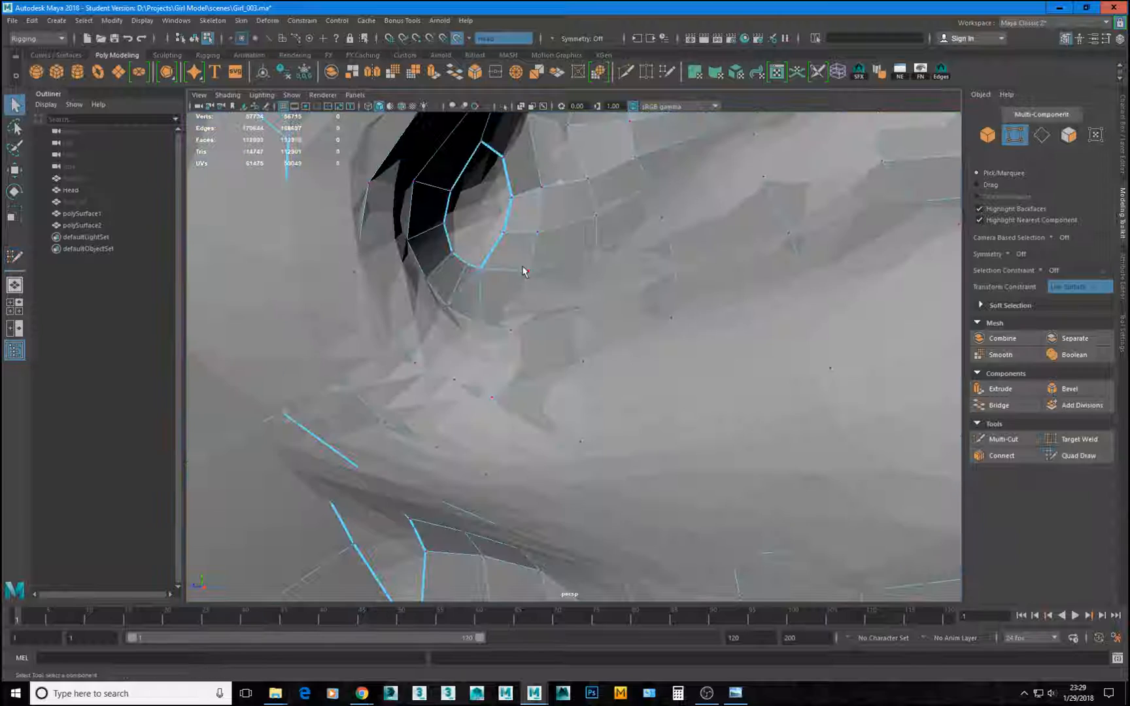
key("F10")
left_click(469, 283)
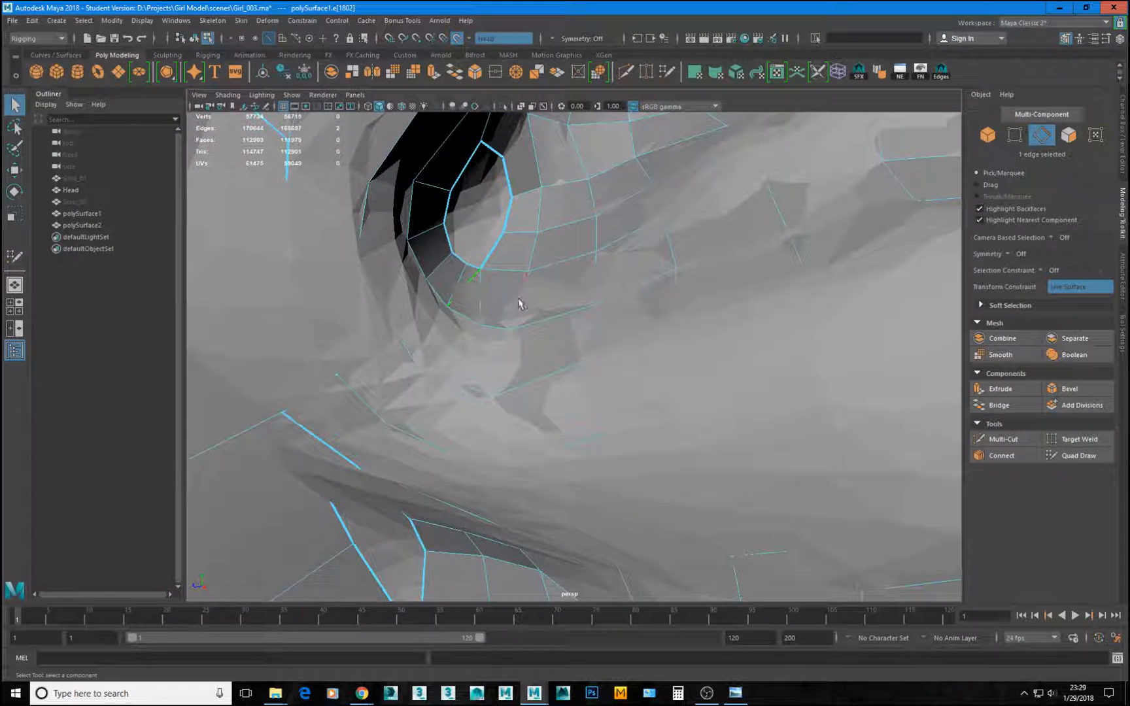
key("F9")
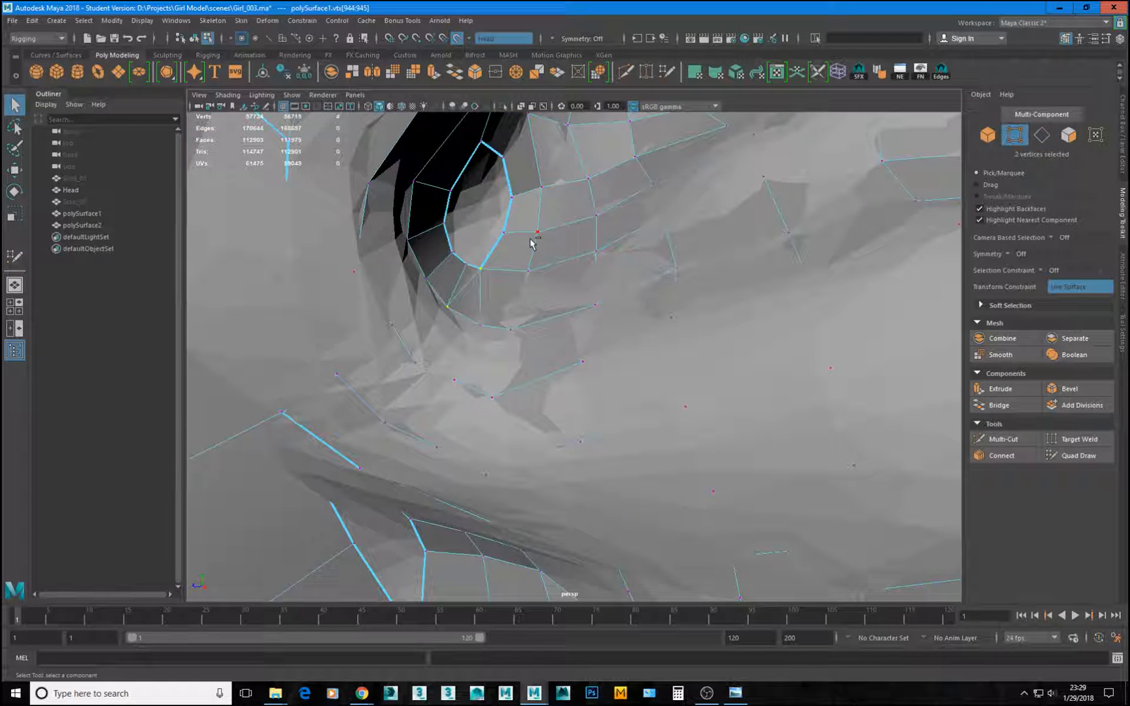
key("ctrl+z")
right_click(550, 234, "ctrl")
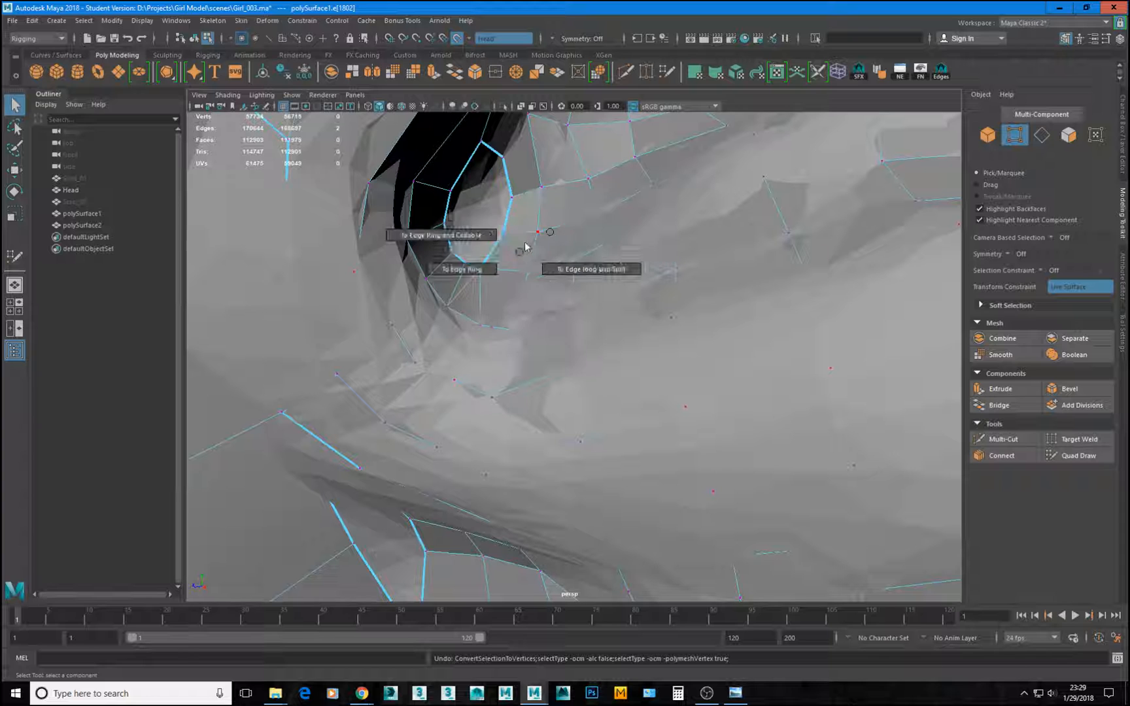
right_click(549, 233, "ctrl")
key("ctrl+Delete")
left_click(502, 240)
scroll(583, 312, "down", 2)
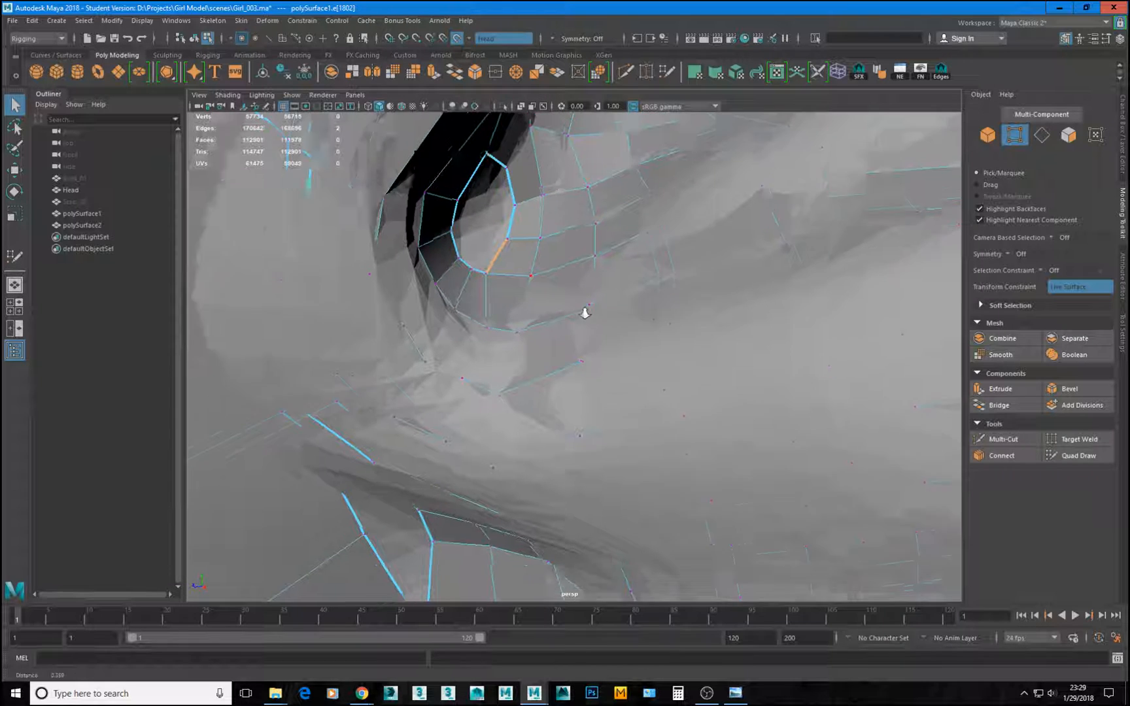
With Quad Draw, shift the new edge's lower vertex towards the cheek and its border vertex up along the opening to even the quads.
left_click(1076, 455)
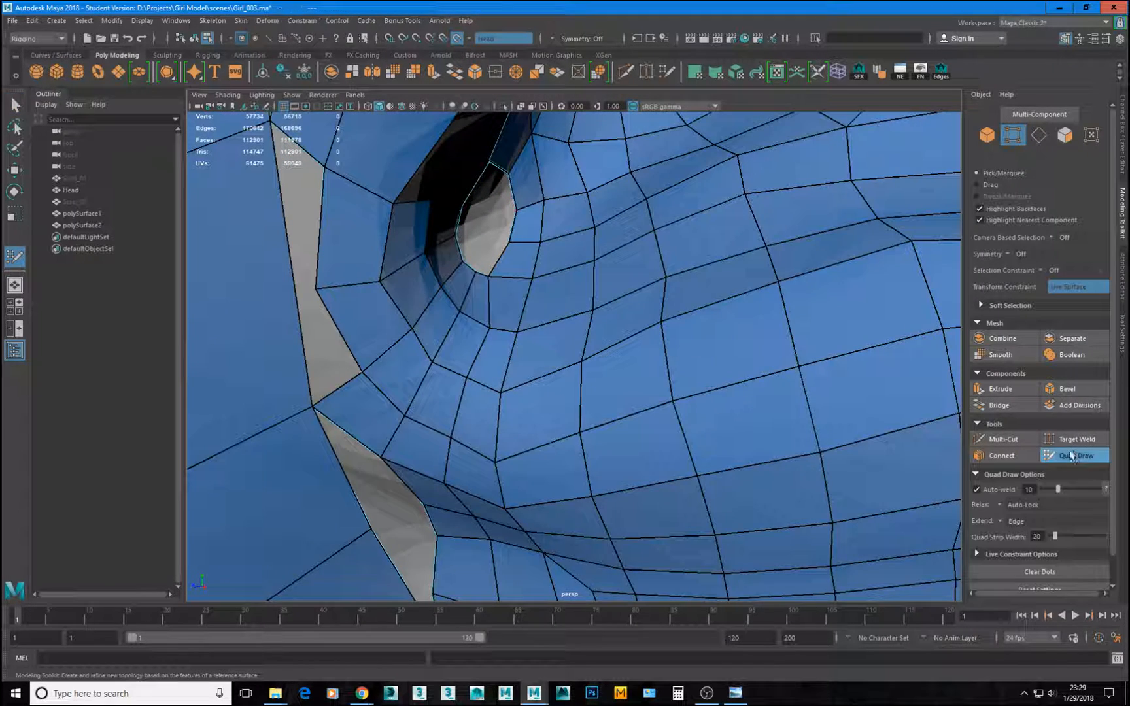
left_click_drag(491, 329, 484, 329)
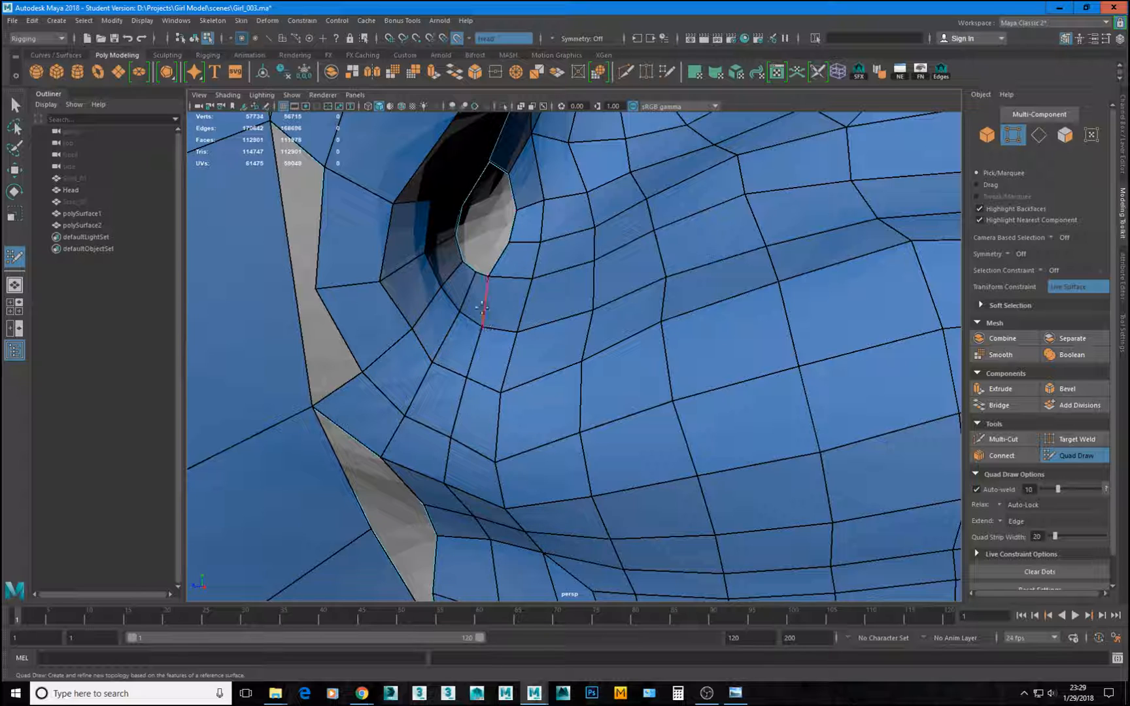
left_click_drag(488, 277, 495, 267)
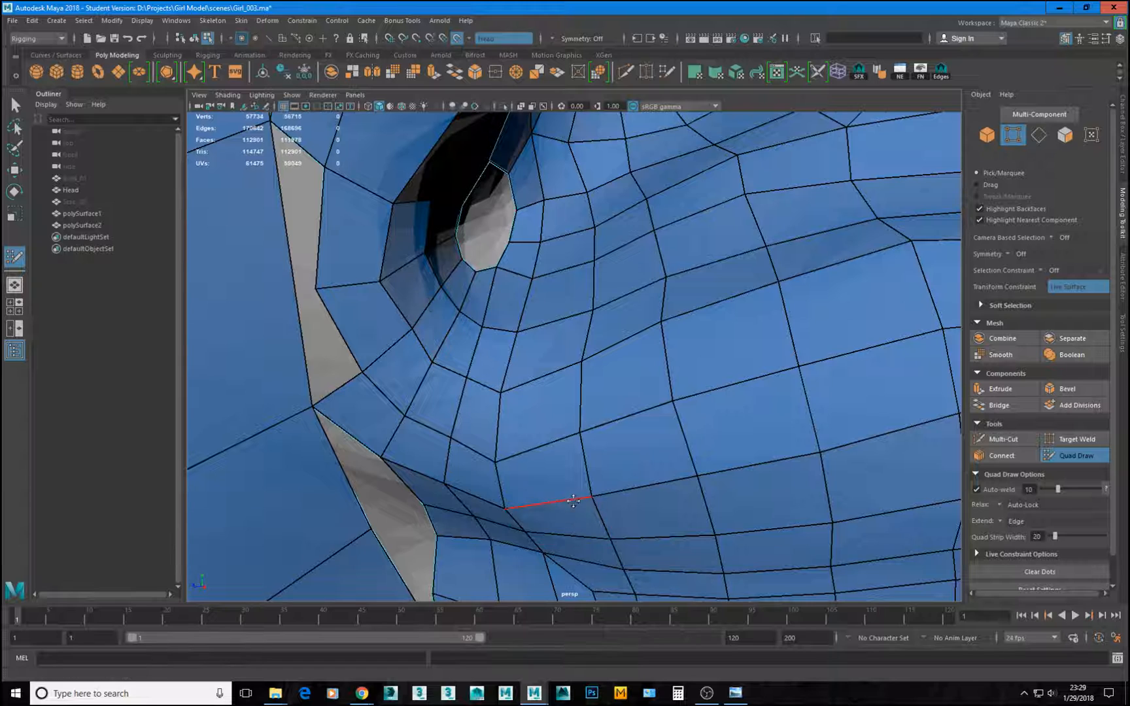
Move the corner vertex under the lobe's front edge and the border vertex above it slightly away from the cheek mesh.
scroll(546, 497, "down", 3)
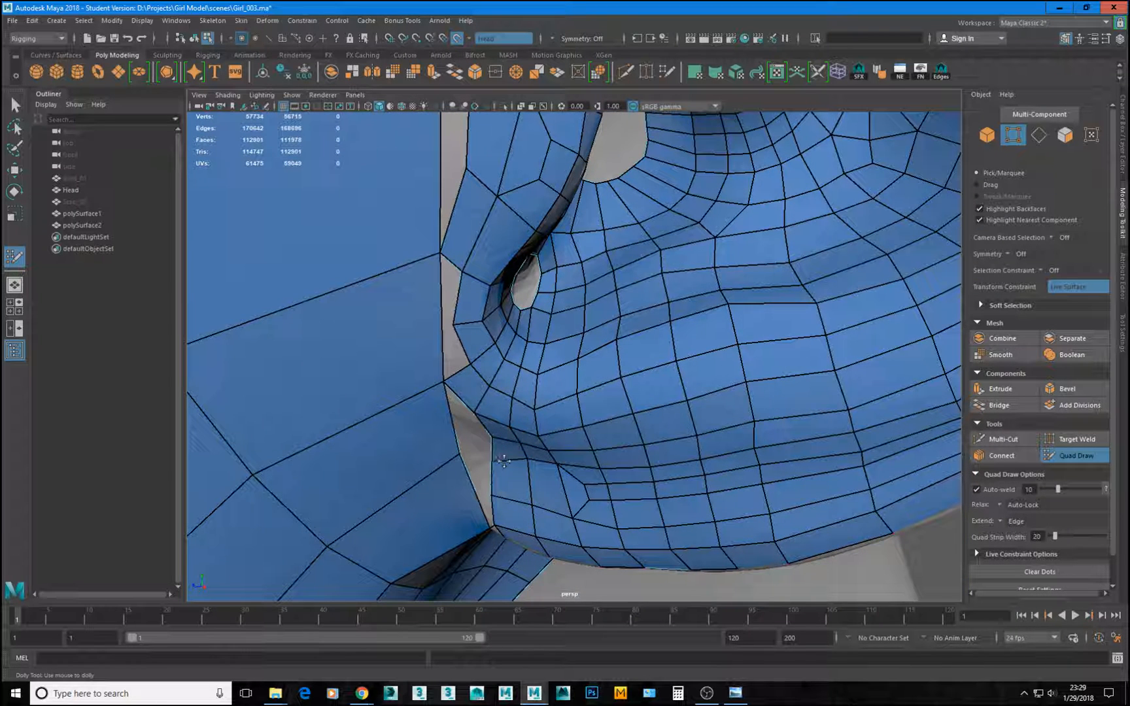
mouse_move(624, 567)
left_mouse_down("alt")
mouse_move(714, 338)
mouse_move(587, 484)
left_mouse_up("alt")
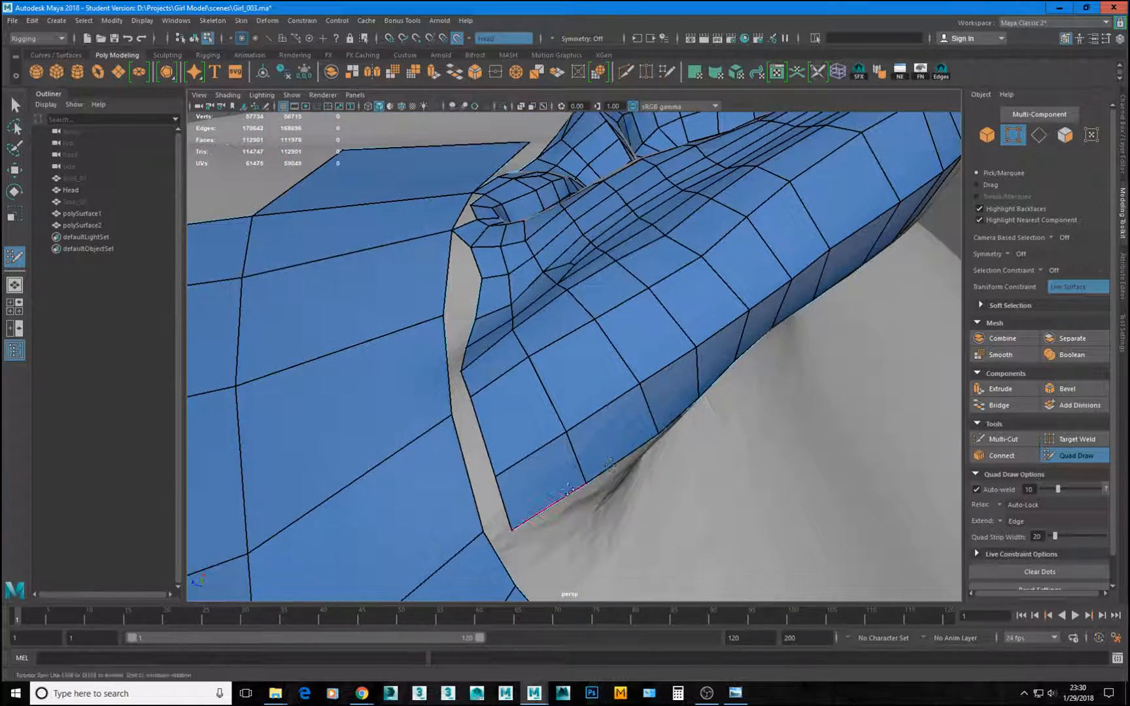
left_click_drag(513, 529, 524, 528)
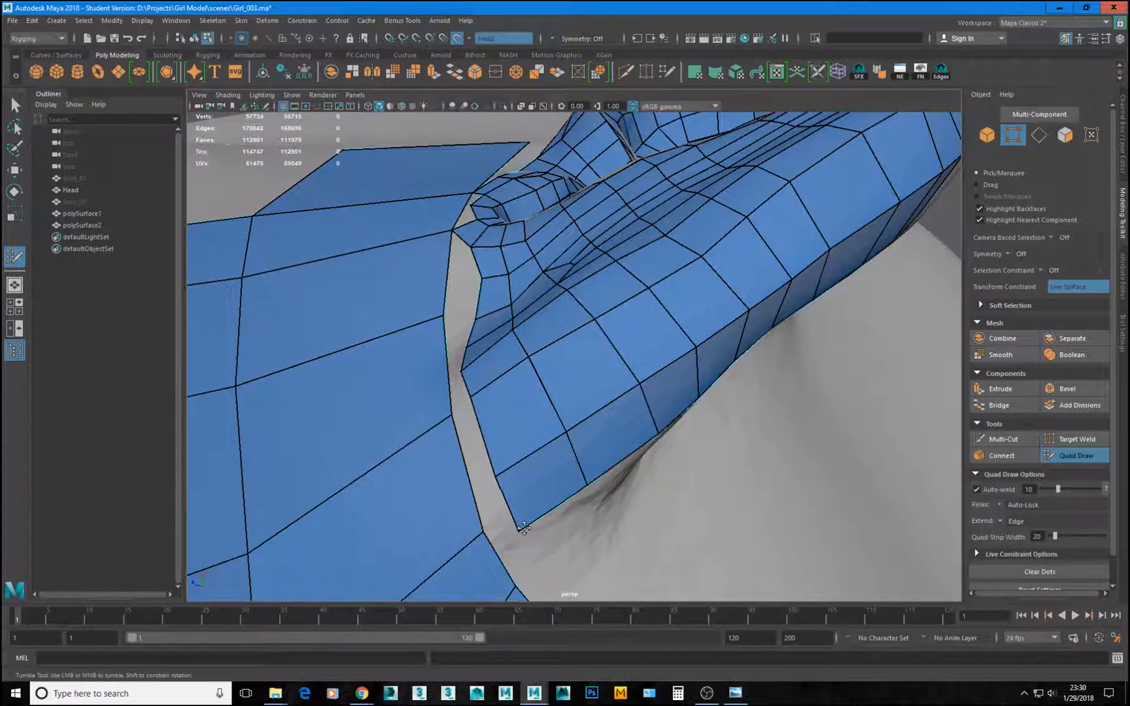
left_click_drag(495, 476, 499, 479)
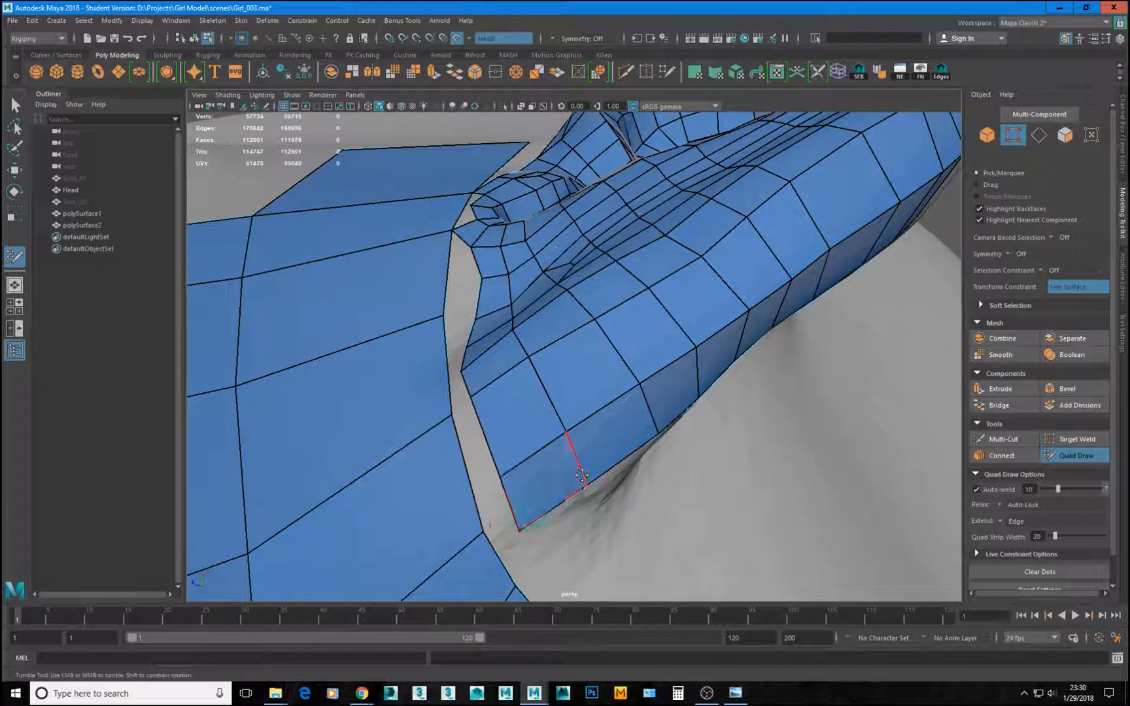
Examine the ear's topology and its fit to the cheek and jaw strips from several angles and distances.
left_click_drag(576, 471, 654, 480, "alt")
right_click_drag(654, 480, 547, 358, "alt")
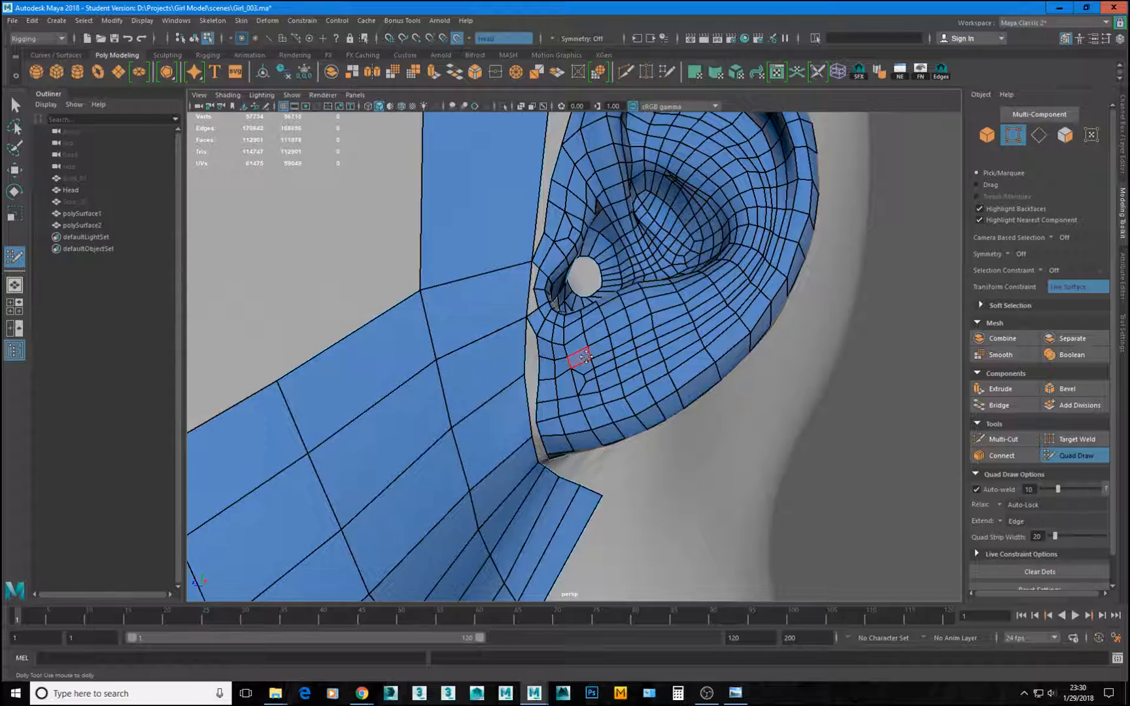
left_click_drag(582, 357, 627, 337, "alt")
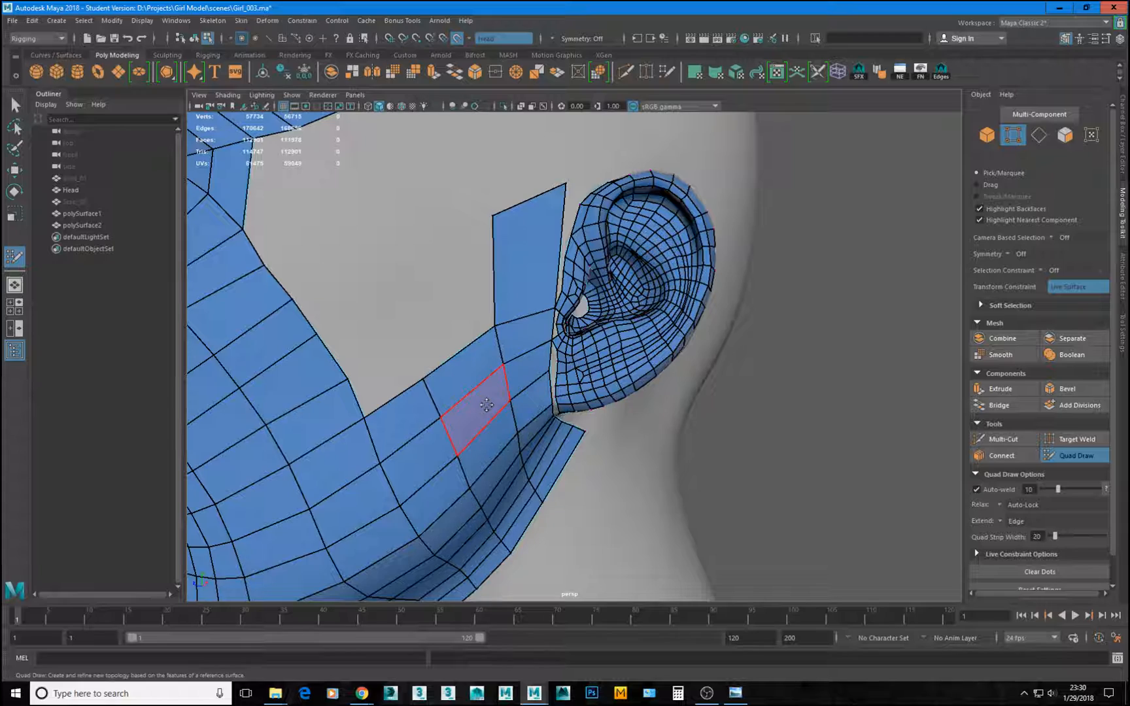
left_click_drag(686, 323, 644, 314, "alt")
right_click_drag(538, 288, 597, 250, "alt")
middle_click_drag(597, 249, 601, 274, "alt")
right_click_drag(563, 307, 595, 336, "alt")
right_click_drag(523, 381, 636, 289, "alt")
left_click_drag(636, 291, 556, 340, "alt")
right_click_drag(720, 238, 355, 157, "alt")
left_click_drag(678, 282, 703, 280, "alt")
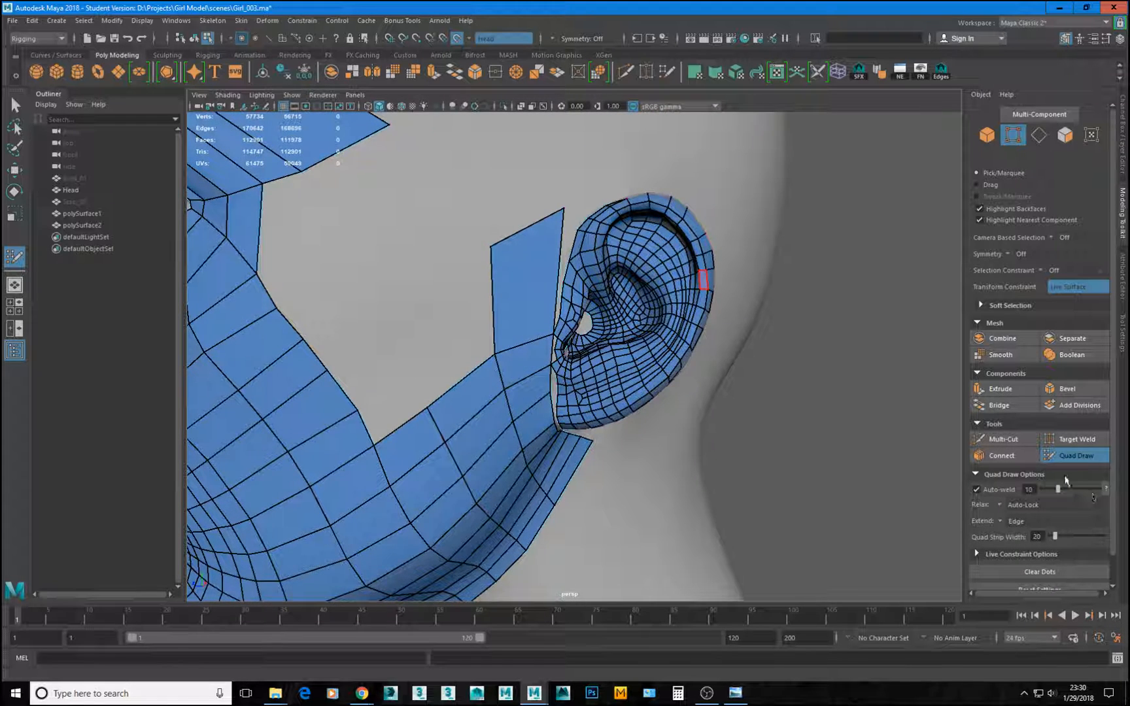
Leave Quad Draw, save the scene and isolate polySurface1 and polySurface2 in the viewport.
left_click(1073, 456)
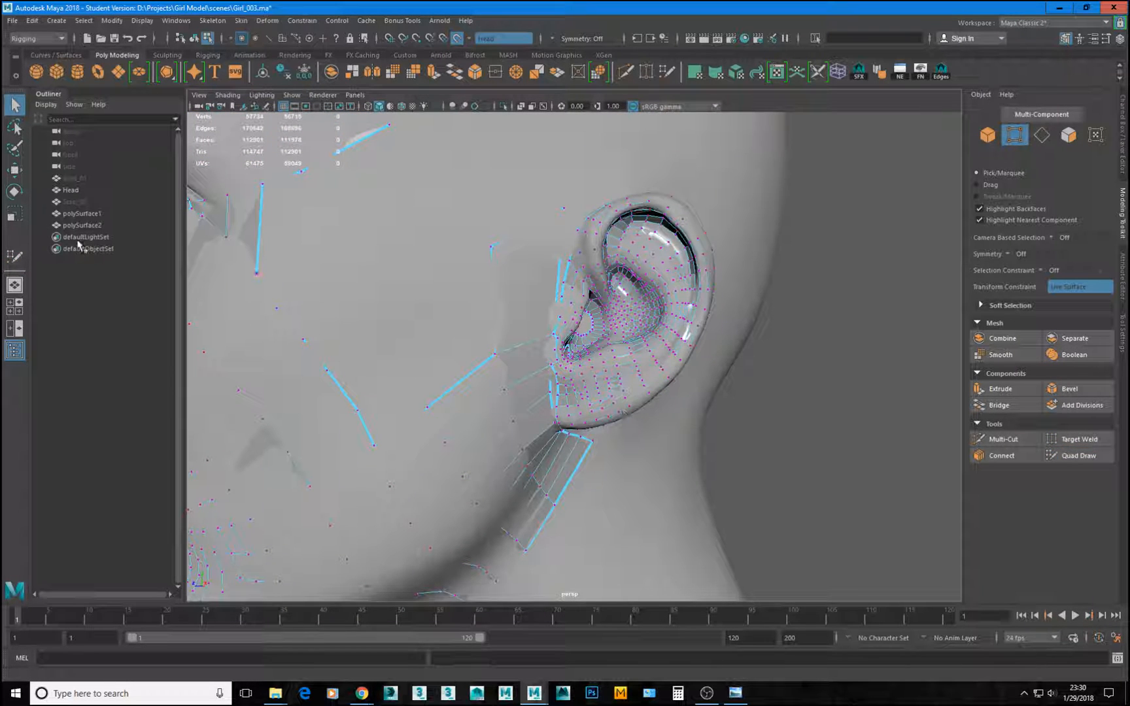
key("ctrl+s")
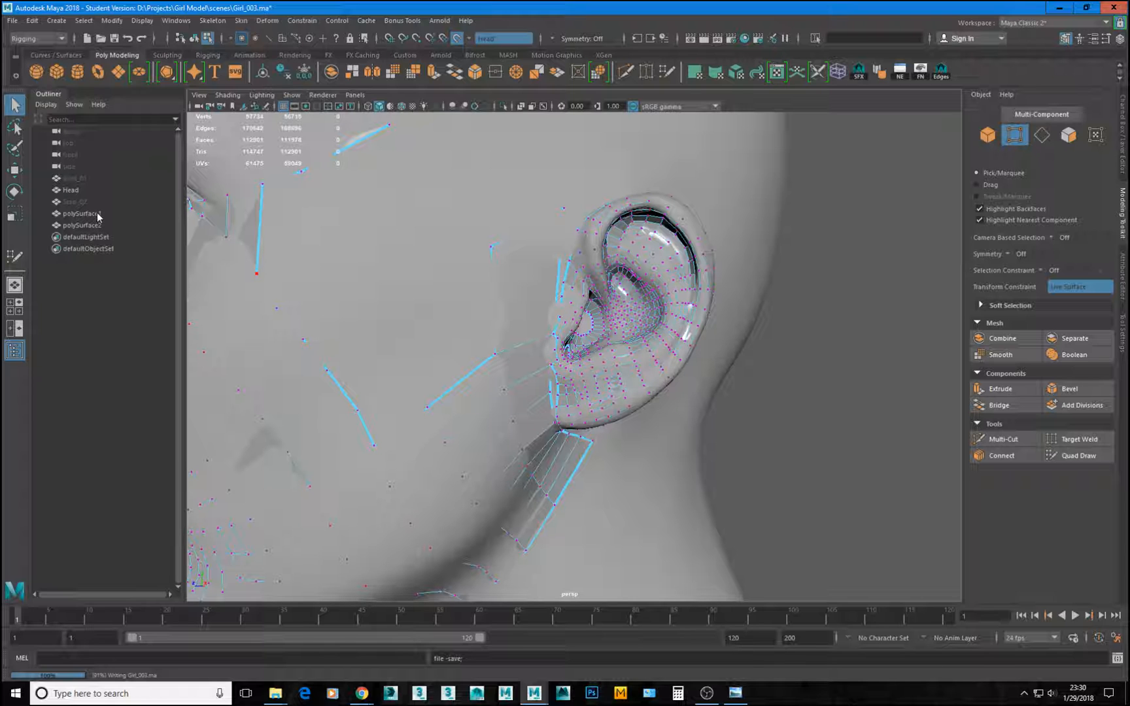
left_click(98, 225, "shift")
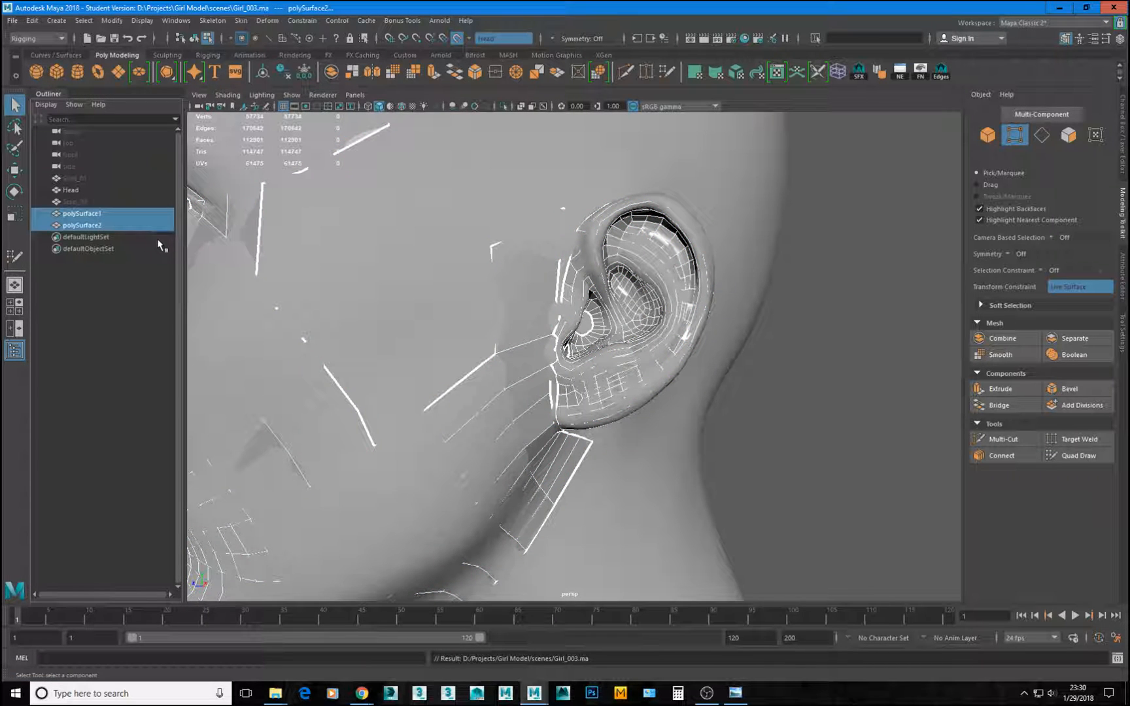
key("ctrl+1")
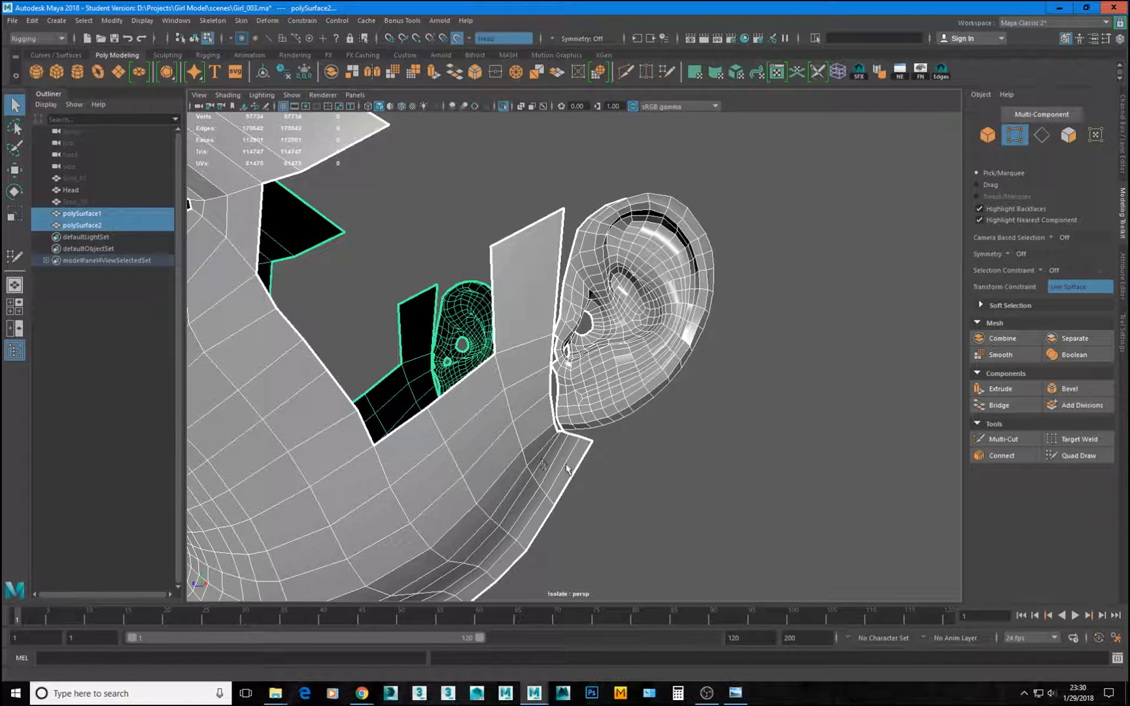
Switch to object selection and show polySurface1 in smooth preview, facing the front of the isolated head.
left_click(747, 498)
right_click_drag(746, 498, 543, 425, "alt")
left_click_drag(543, 425, 630, 466, "alt")
right_click_drag(631, 466, 483, 395, "alt")
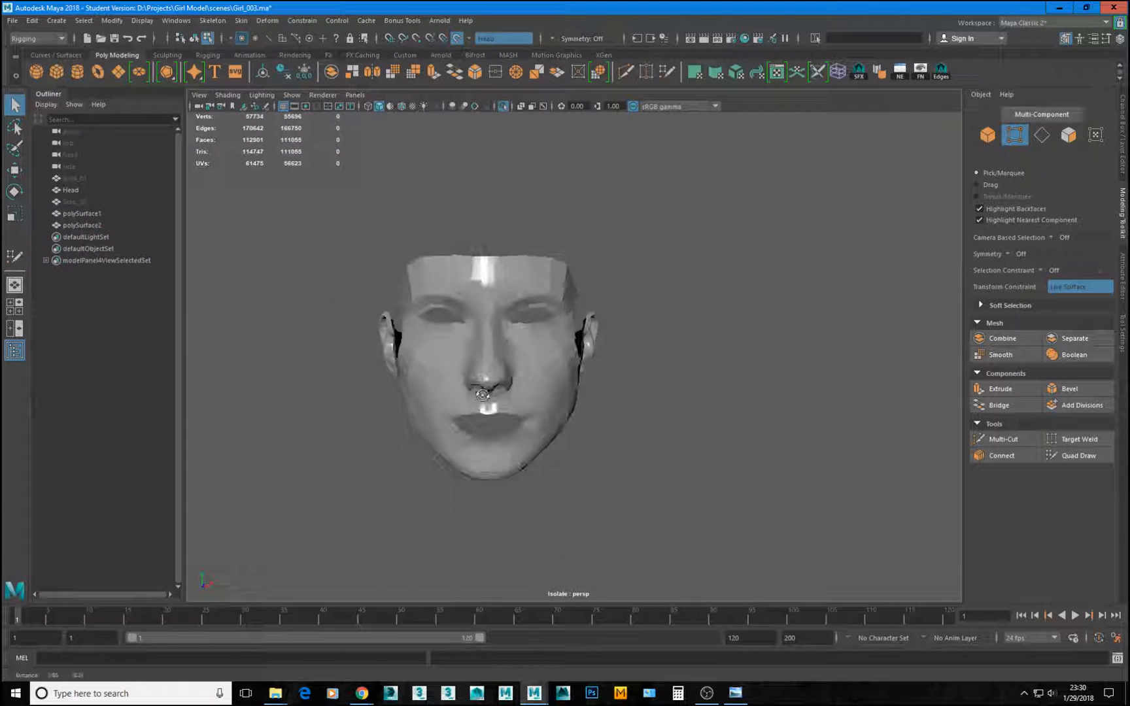
left_click_drag(483, 395, 536, 394, "alt")
left_click(569, 392)
key("F8")
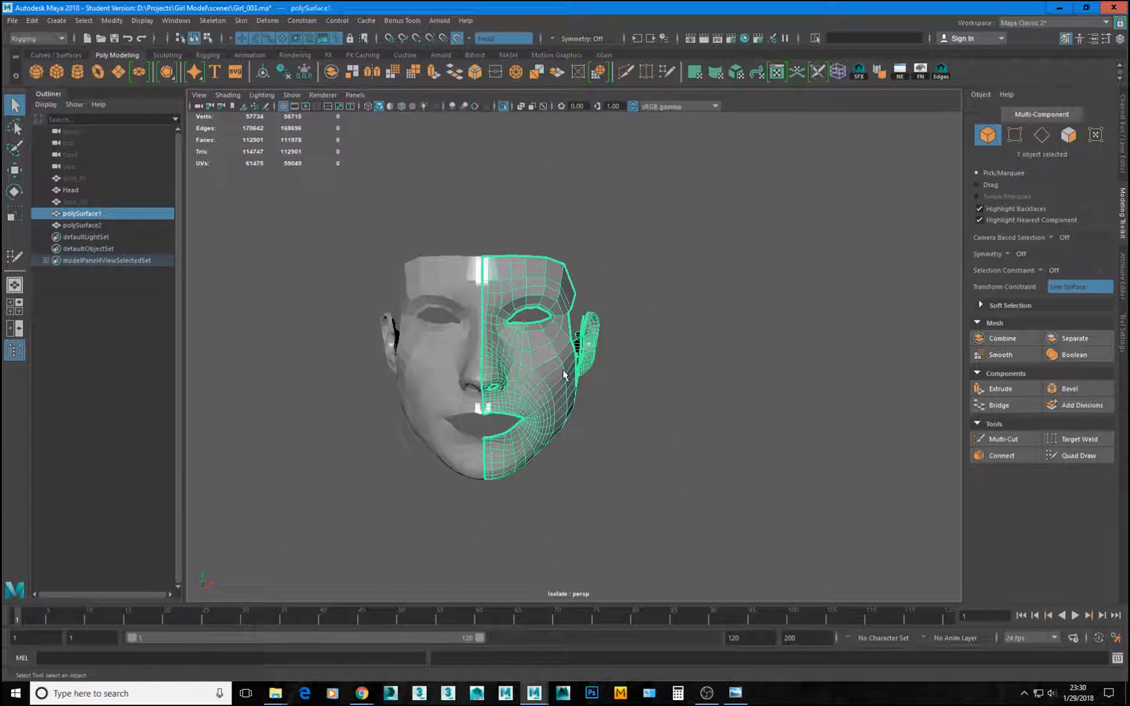
left_click(762, 391)
Examine the smoothed face and the ear's shape from the side and up close.
left_click_drag(762, 391, 636, 387, "alt")
right_click_drag(635, 388, 894, 394, "alt")
left_click_drag(894, 394, 437, 368, "alt")
scroll(673, 409, "up", 6)
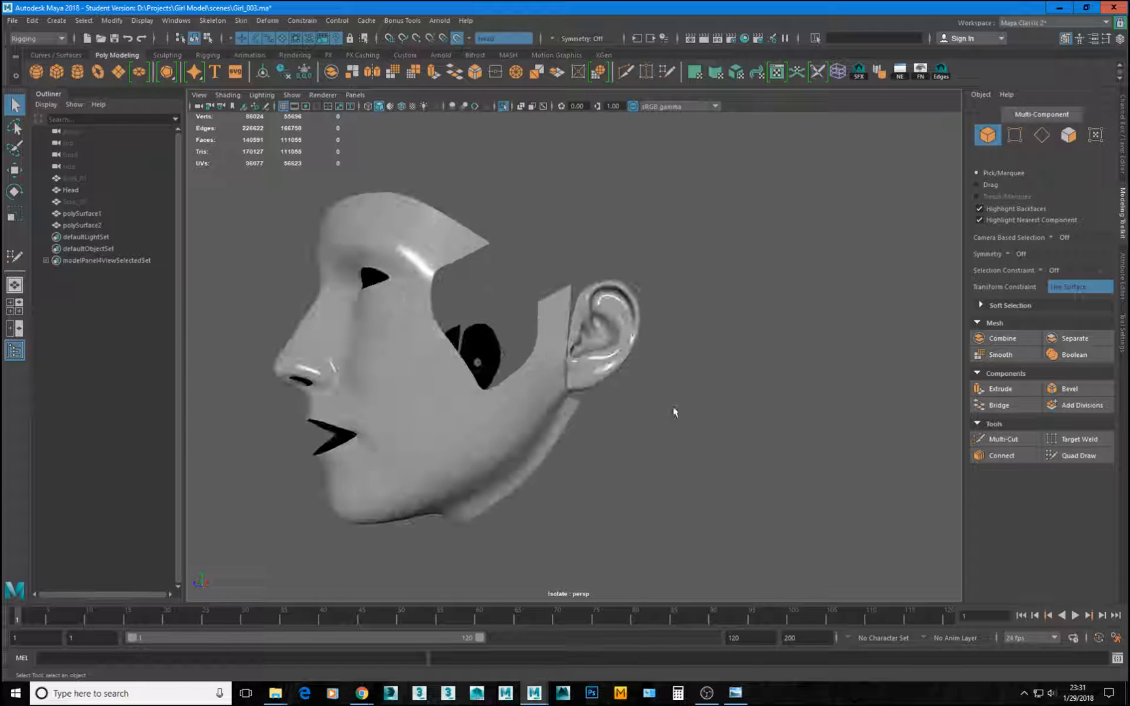
left_click_drag(623, 405, 381, 388, "alt")
right_click_drag(381, 388, 821, 433, "alt")
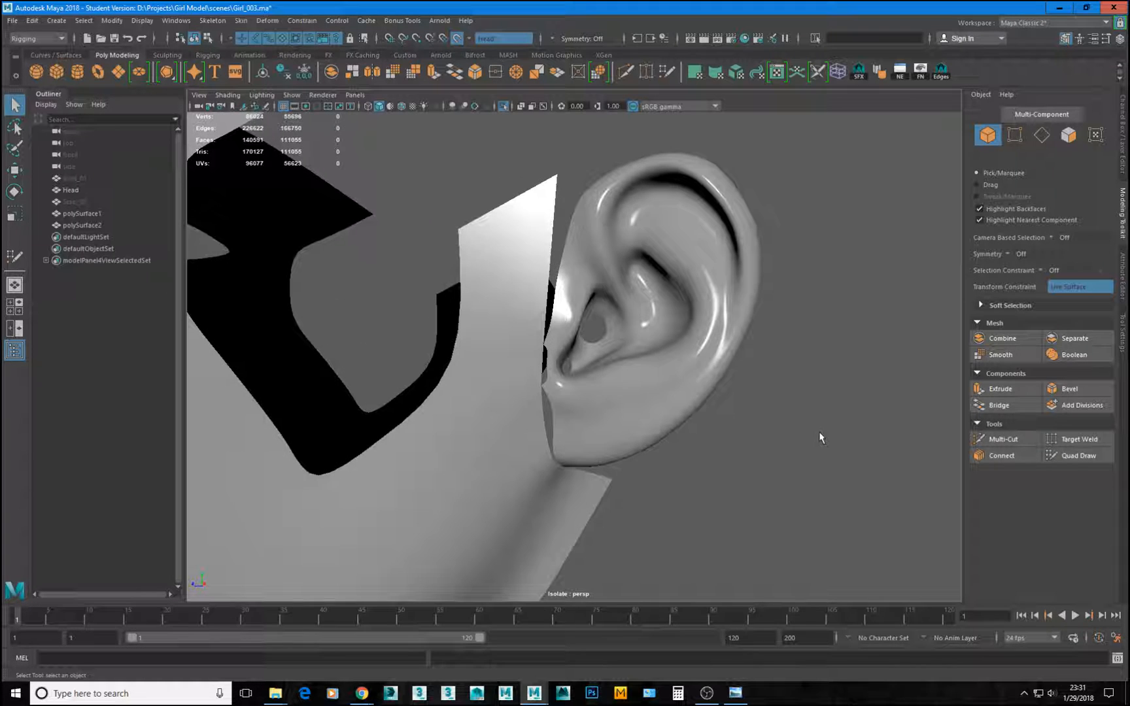
Turn off smooth preview on polySurface1 and exit the isolated view to show the sculpted head again.
left_click(539, 395)
key("1")
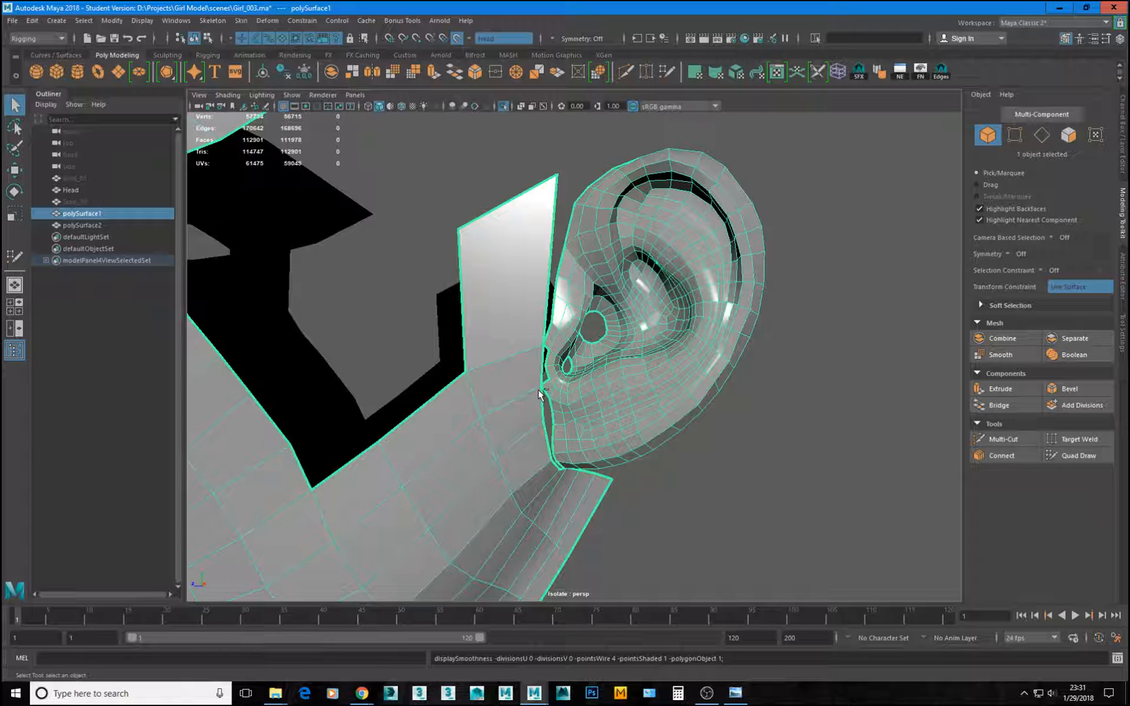
key("ctrl+1")
scroll(573, 384, "down", 3)
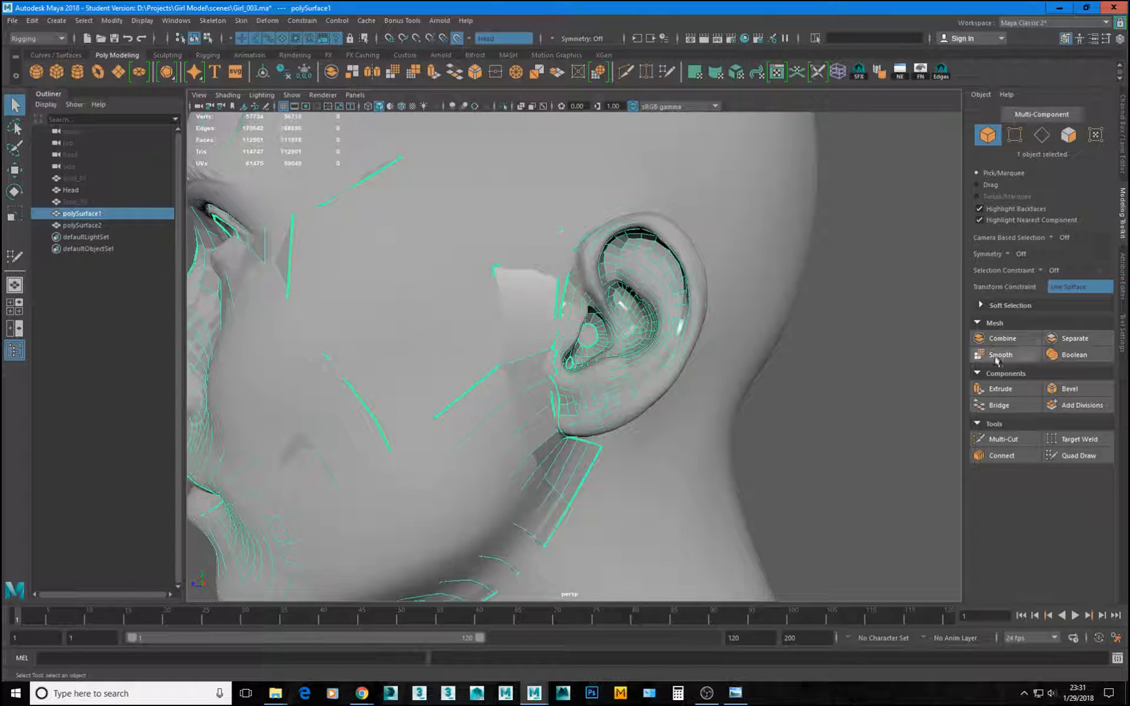
Activate Quad Draw and weld the border vertices at the base of the earlobe to the neighbouring jaw border vertices.
left_click(1078, 455)
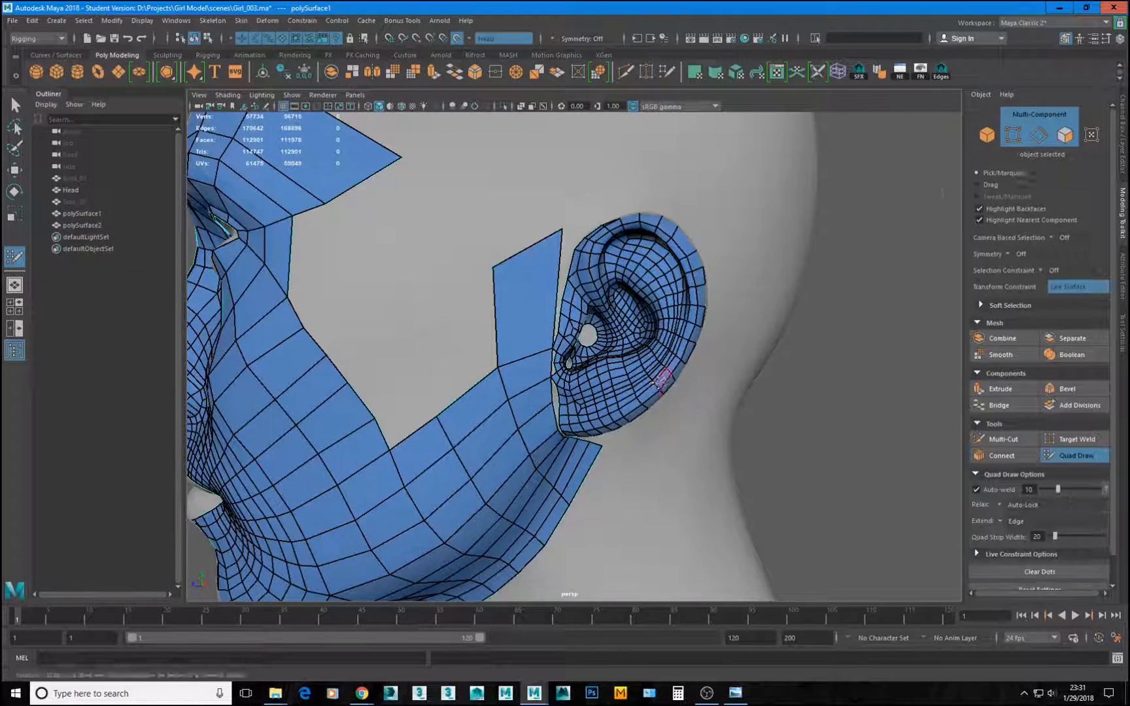
left_click_drag(651, 366, 671, 320, "alt")
left_click_drag(665, 322, 630, 327, "alt")
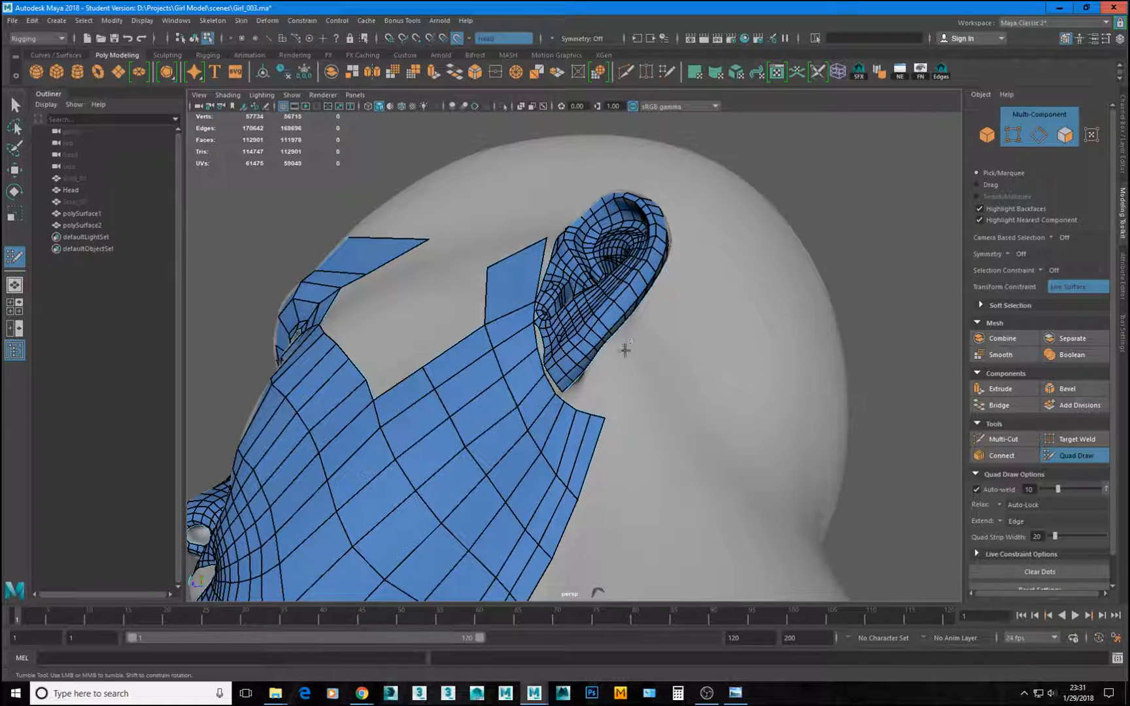
right_click_drag(598, 592, 696, 398, "alt")
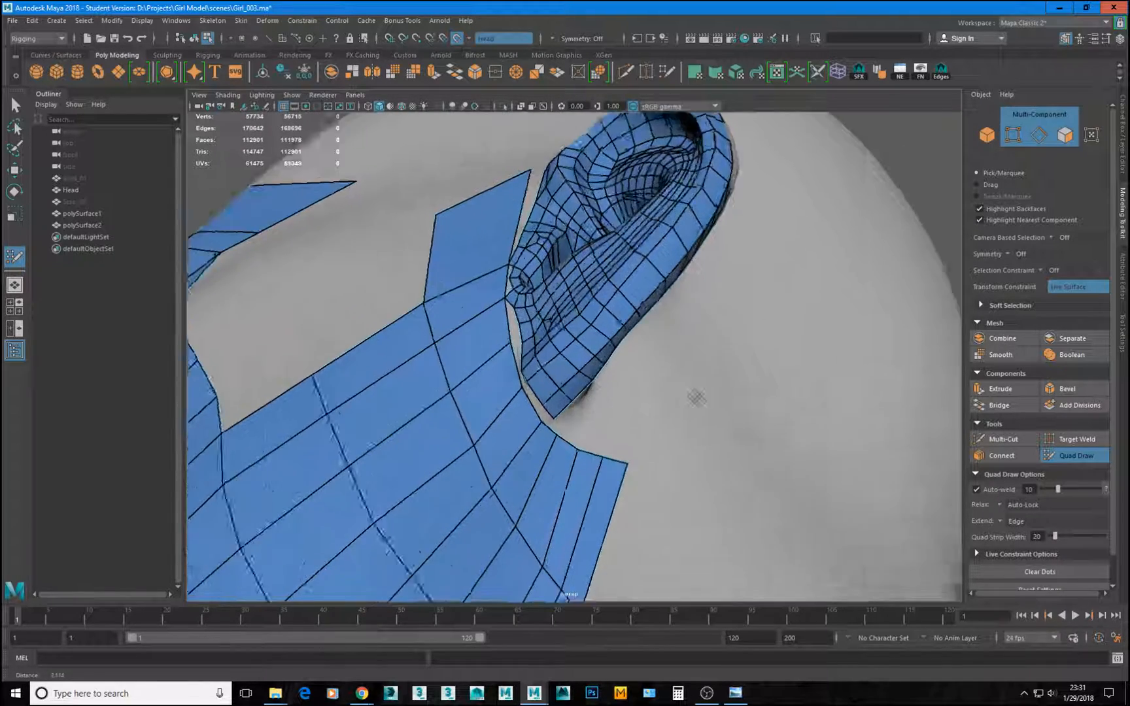
left_click_drag(696, 399, 541, 362, "alt")
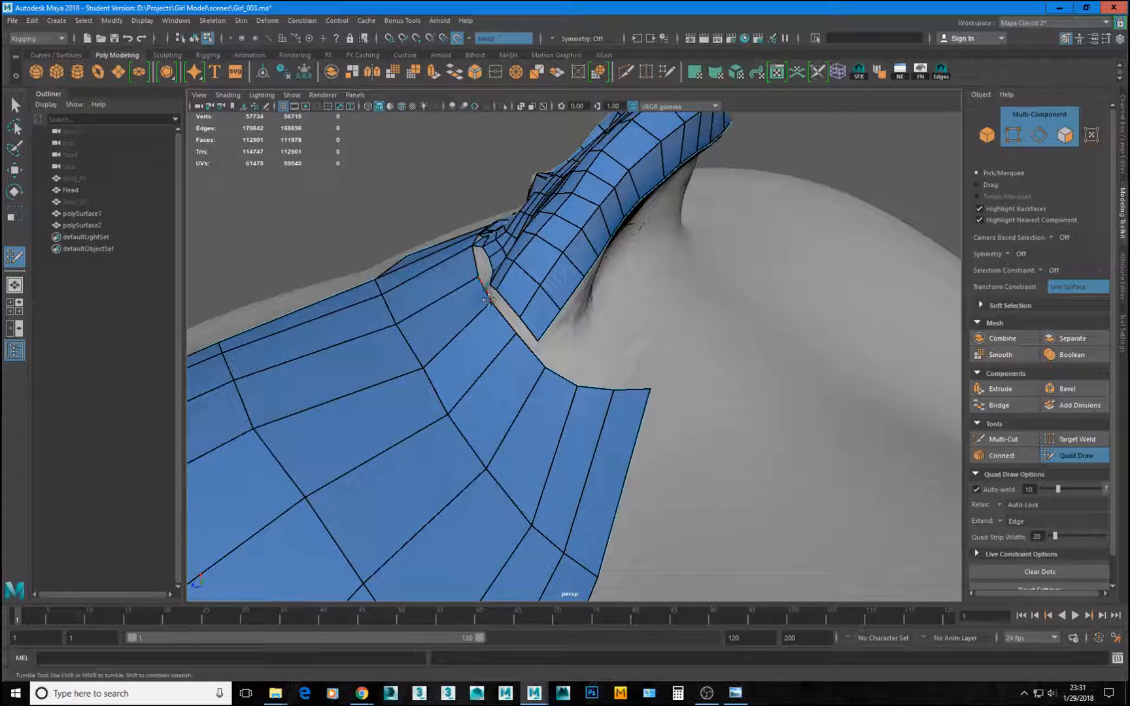
left_click_drag(511, 303, 550, 369, "alt")
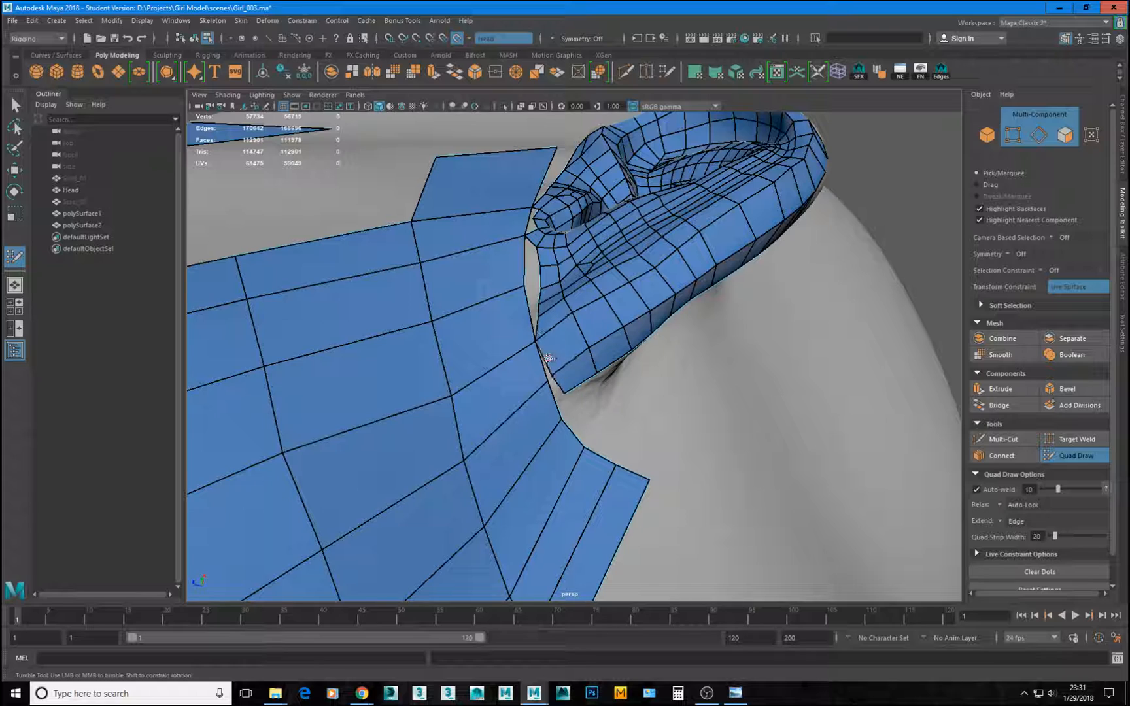
mouse_move(543, 367)
left_mouse_down("alt")
mouse_move(569, 371)
mouse_move(522, 358)
left_mouse_up("alt")
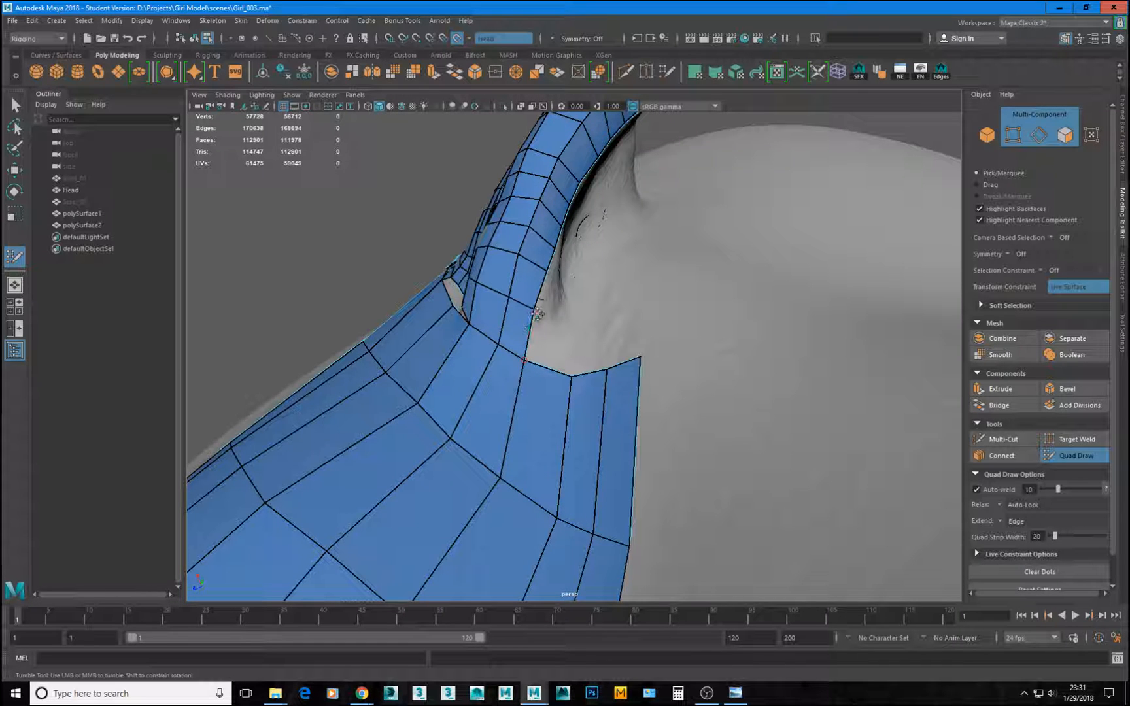
Weld the ear's front border vertex above the lobe to the cheek border and fill the gap below it with an extended quad.
mouse_move(655, 410)
left_mouse_down("alt")
mouse_move(503, 487)
mouse_move(461, 392)
mouse_move(569, 429)
left_mouse_up("alt")
right_click_drag(615, 468, 654, 470, "alt")
middle_click_drag(654, 469, 550, 401, "alt")
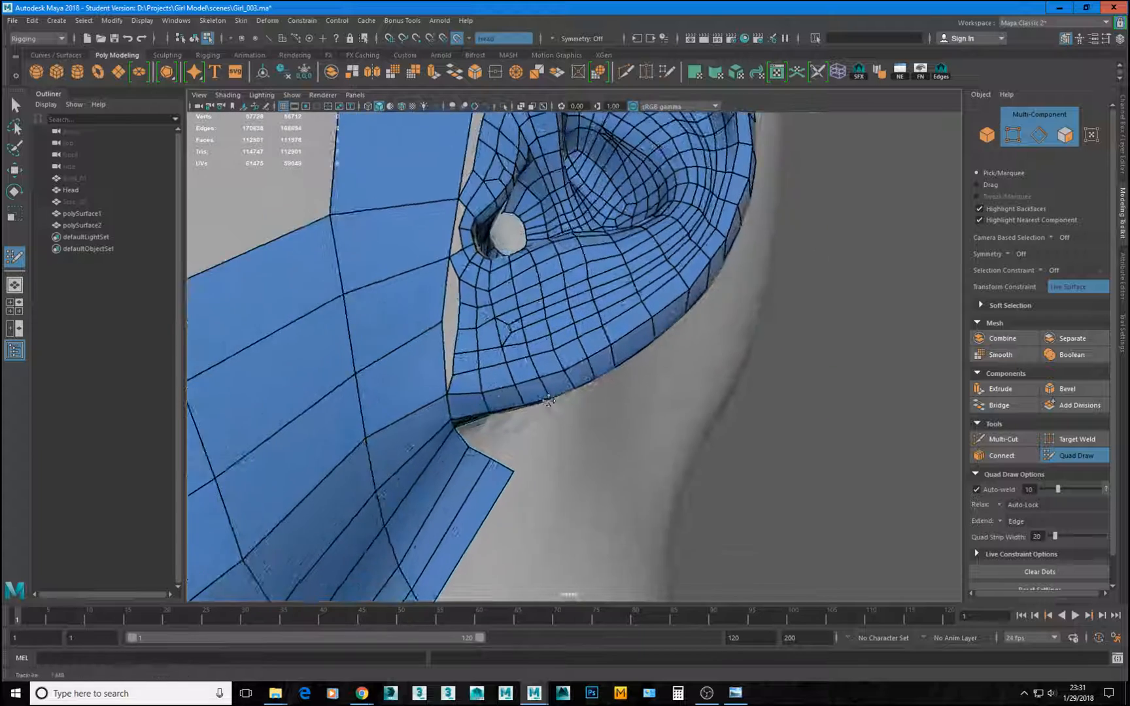
scroll(549, 401, "up", 3)
left_click_drag(410, 367, 424, 368)
left_click_drag(422, 319, 397, 311)
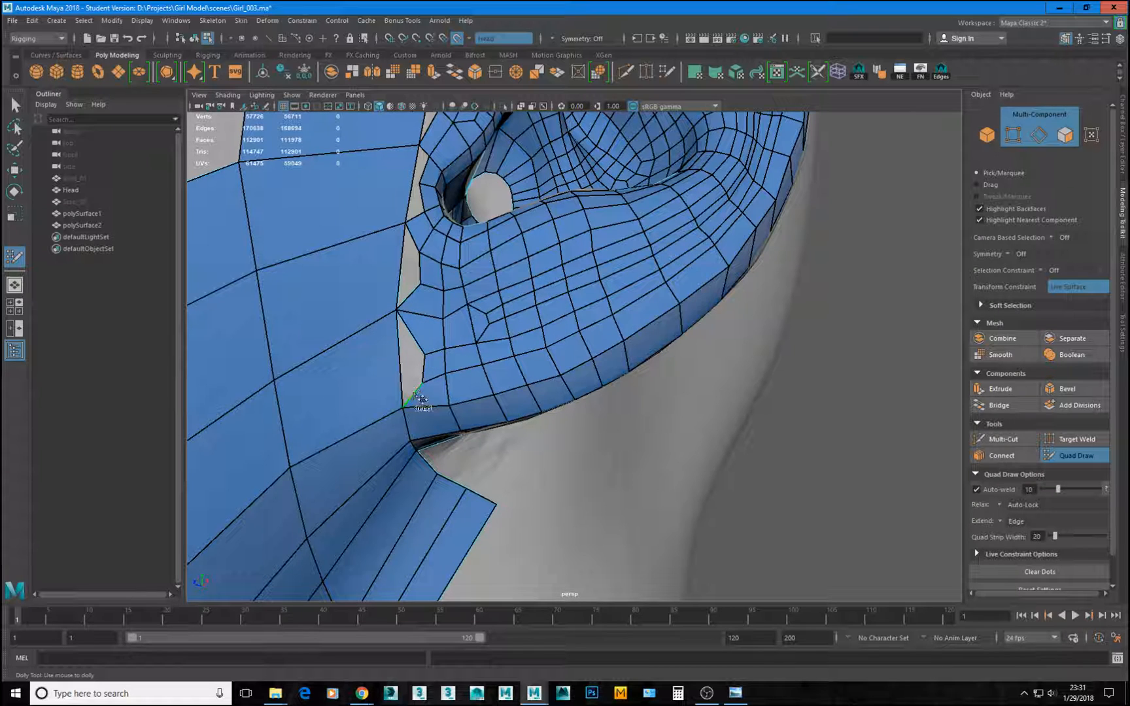
left_click_drag(418, 398, 415, 357)
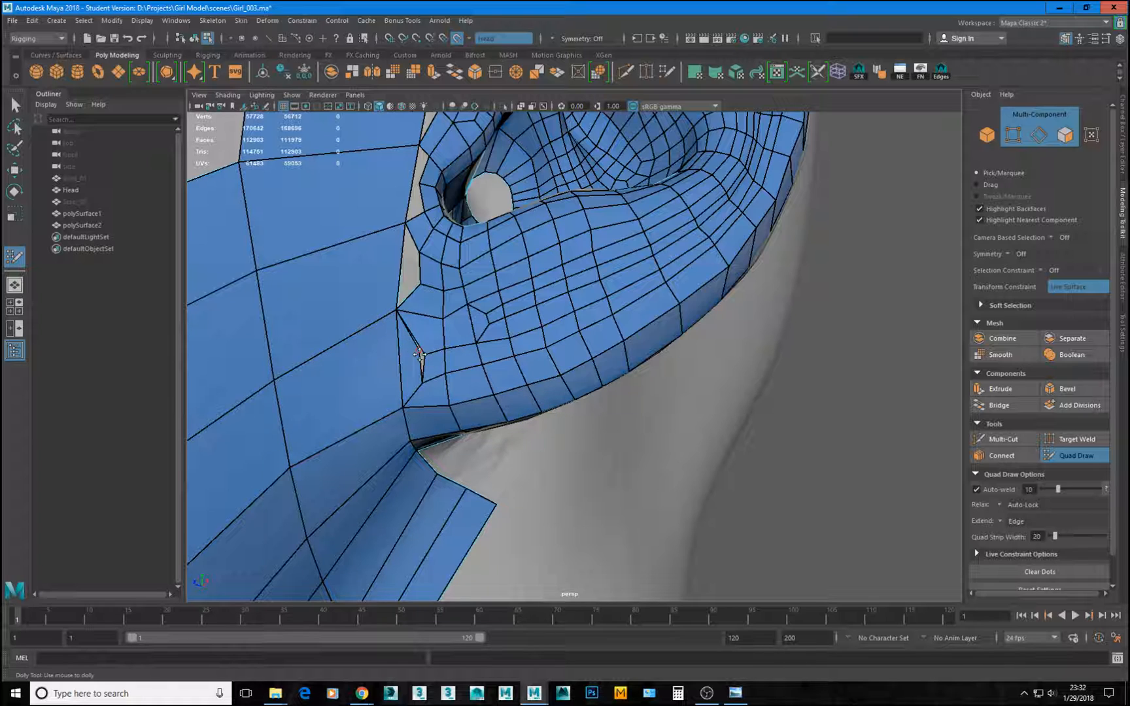
right_click_drag(535, 411, 458, 383, "alt")
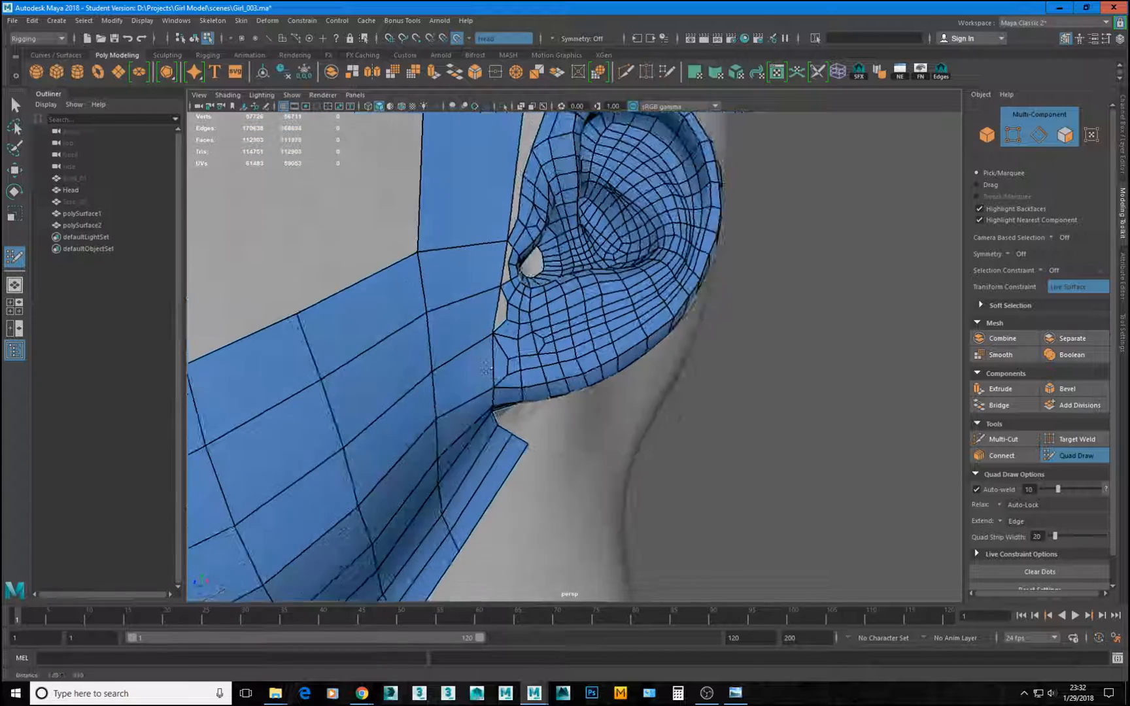
left_click_drag(458, 383, 470, 350, "alt")
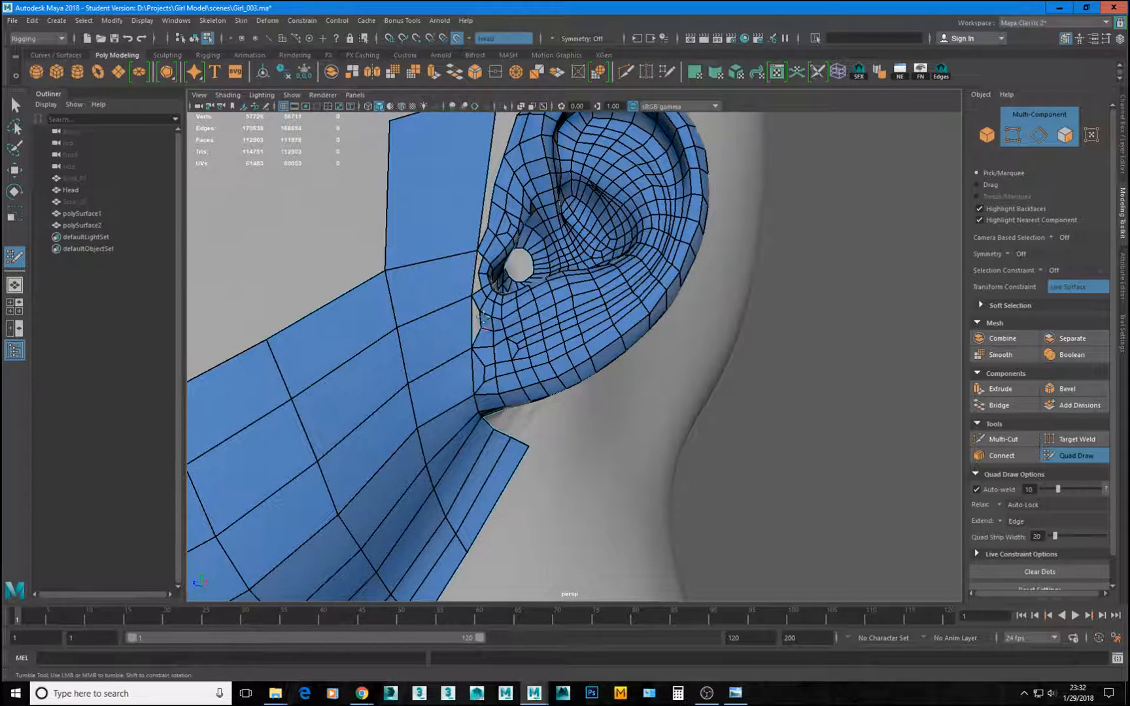
Nudge the welded cheek border vertex below the notch toward the ear and bridge the gap beneath it with a quad.
right_click_drag(483, 319, 602, 370, "alt")
middle_click_drag(477, 286, 605, 346, "alt")
right_click_drag(414, 263, 513, 305, "alt")
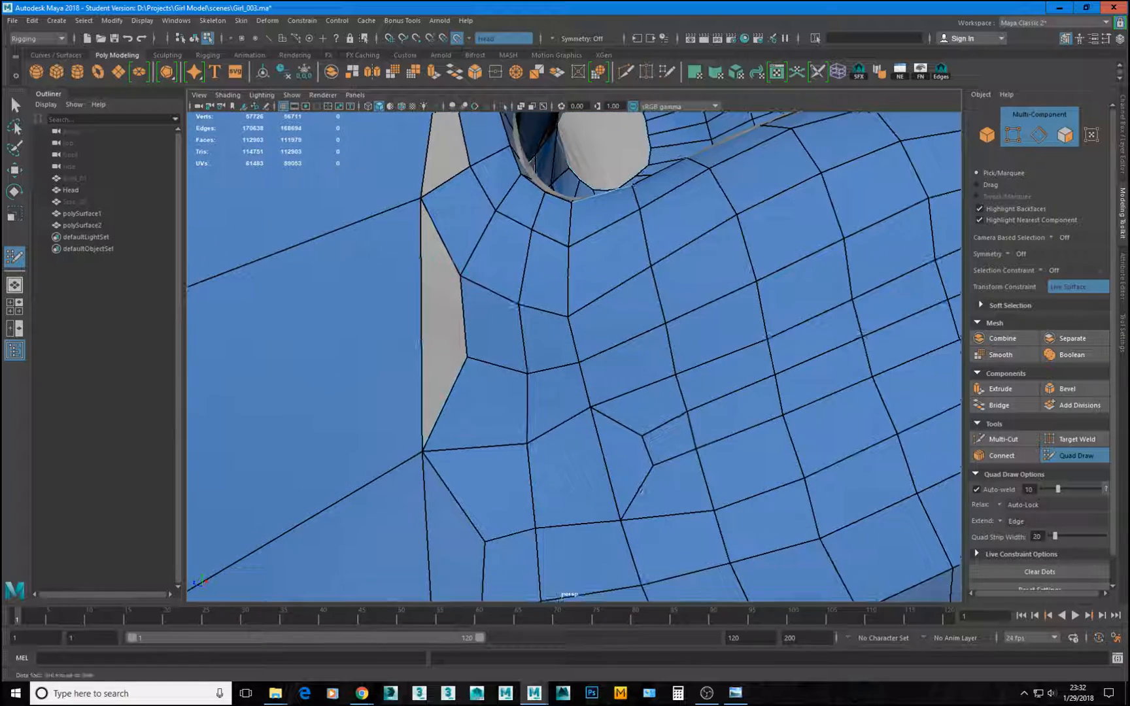
left_click_drag(420, 198, 427, 201)
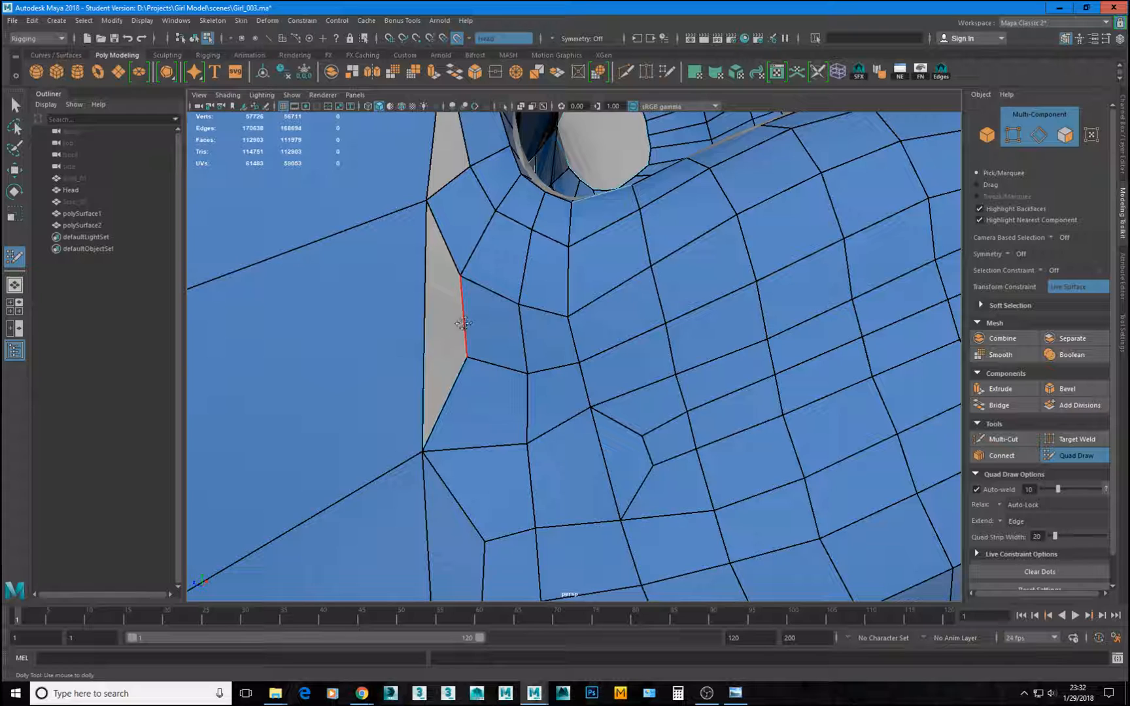
left_click_drag(425, 322, 469, 326)
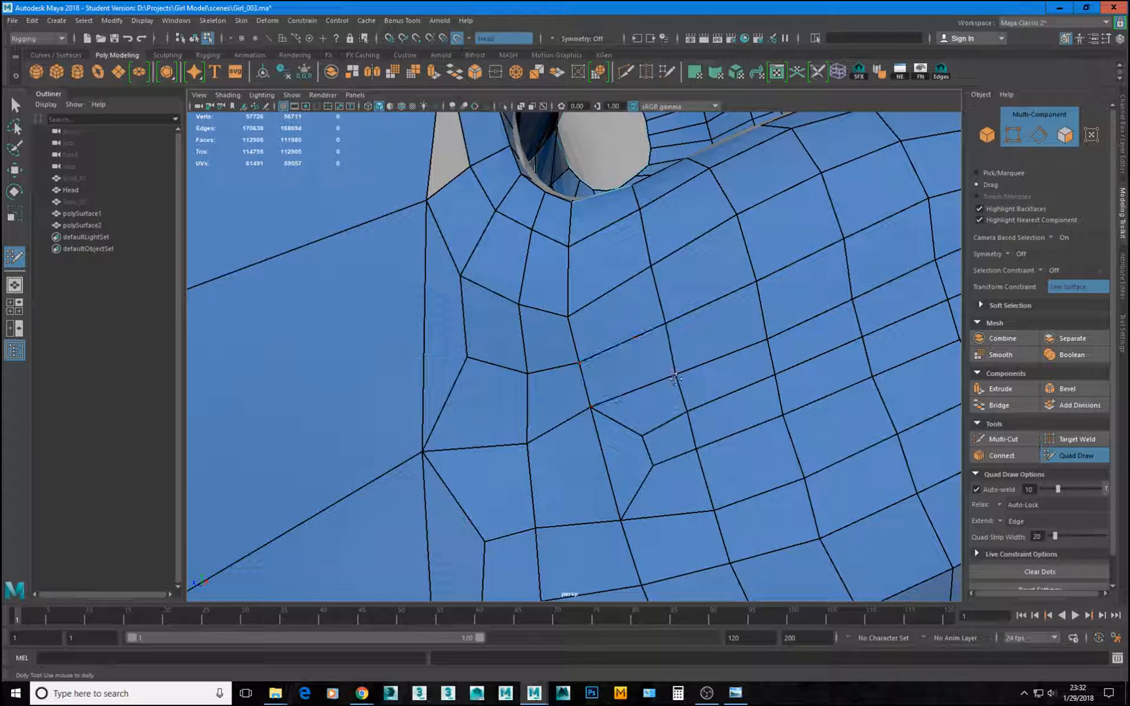
Examine the joined cheek and ear topology and the remaining gap in front of the notch from several distances and angles.
right_click_drag(544, 355, 462, 323, "alt")
left_click_drag(644, 370, 576, 357, "alt")
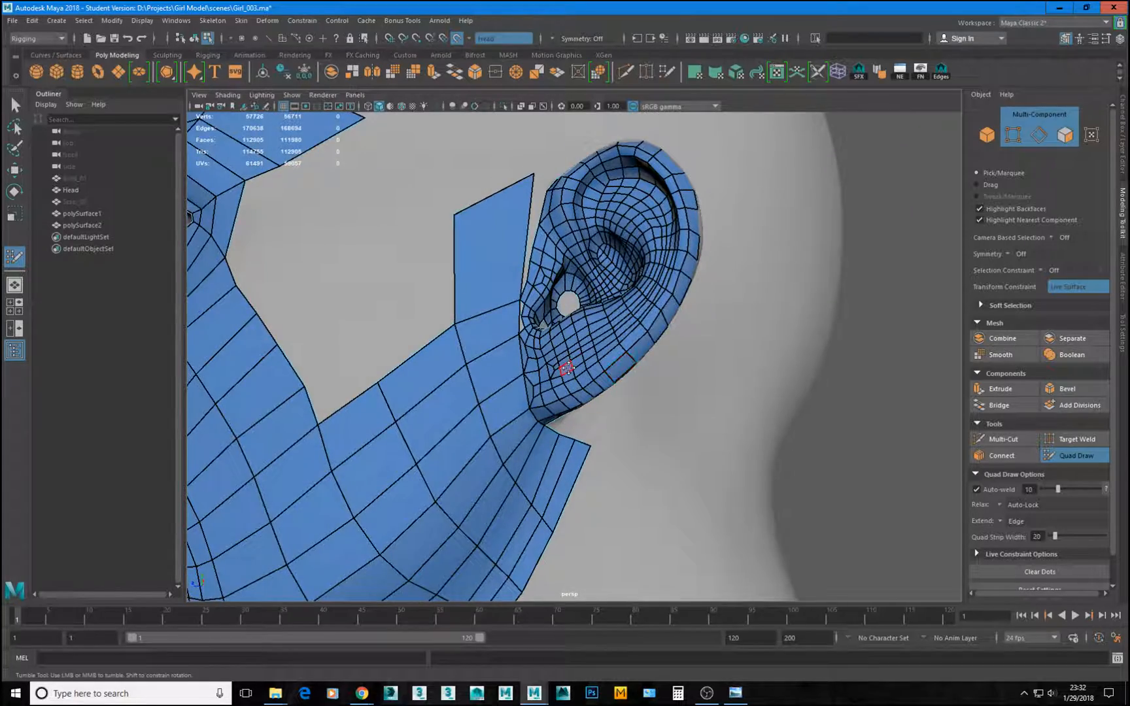
right_click_drag(567, 369, 645, 370, "alt")
left_click_drag(645, 369, 628, 389, "alt")
right_click_drag(546, 295, 295, 247, "alt")
scroll(481, 300, "up", 1)
right_click_drag(520, 312, 693, 310, "alt")
middle_click_drag(586, 288, 656, 312, "alt")
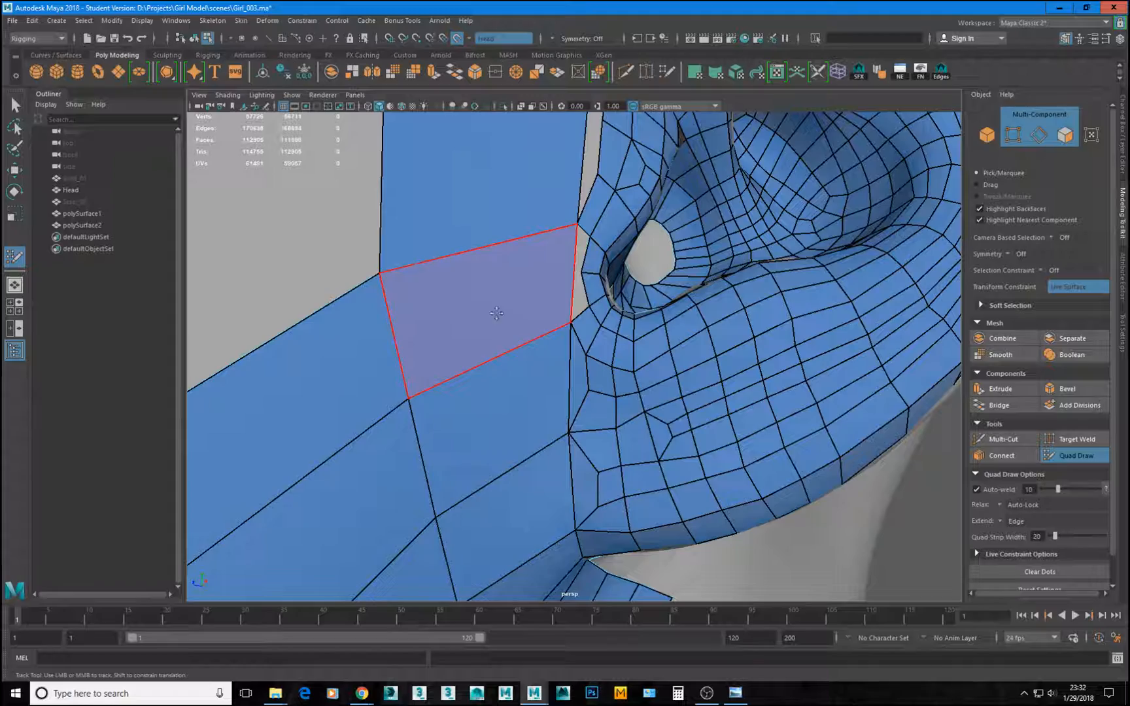
right_click_drag(497, 314, 358, 315, "alt")
middle_click_drag(420, 359, 626, 293, "alt")
left_click_drag(627, 293, 656, 278, "alt")
left_click_drag(723, 328, 673, 337, "alt")
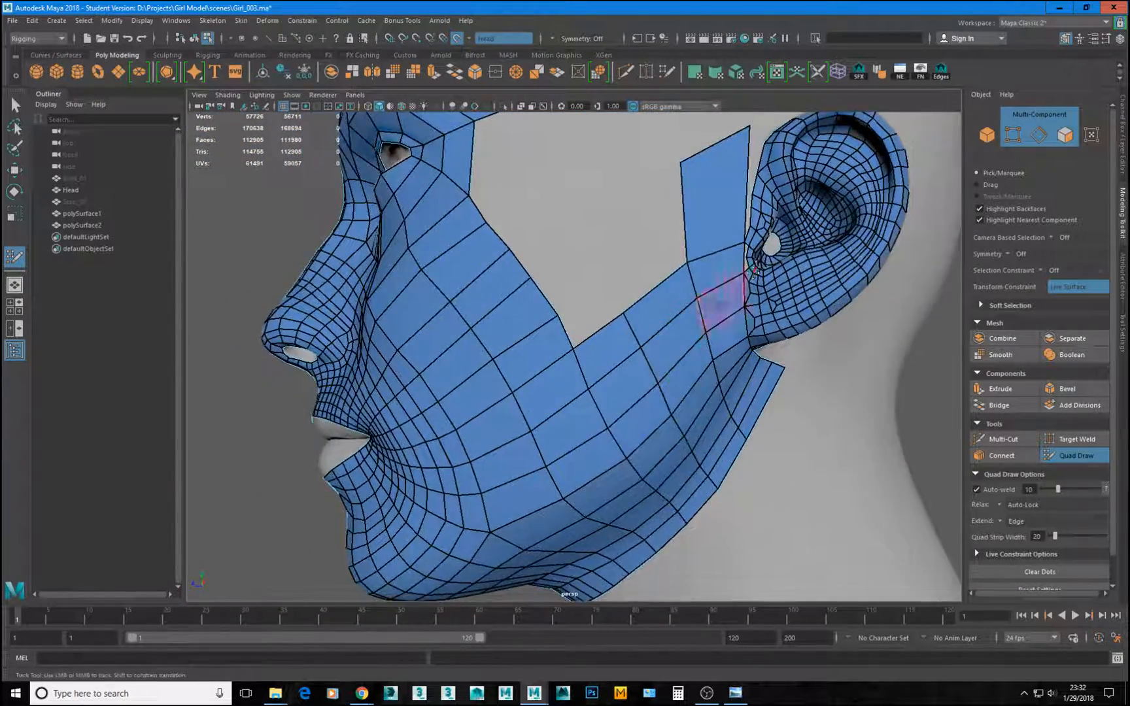
left_click_drag(729, 297, 765, 296, "alt")
middle_click_drag(765, 295, 698, 321, "alt")
right_click_drag(697, 322, 812, 275, "alt")
middle_click_drag(818, 265, 657, 379, "alt")
Multi-Cut an edge across the cheek quad in front of the notch, and use Quad Draw to move its border vertex away from the ear.
scroll(658, 378, "up", 5)
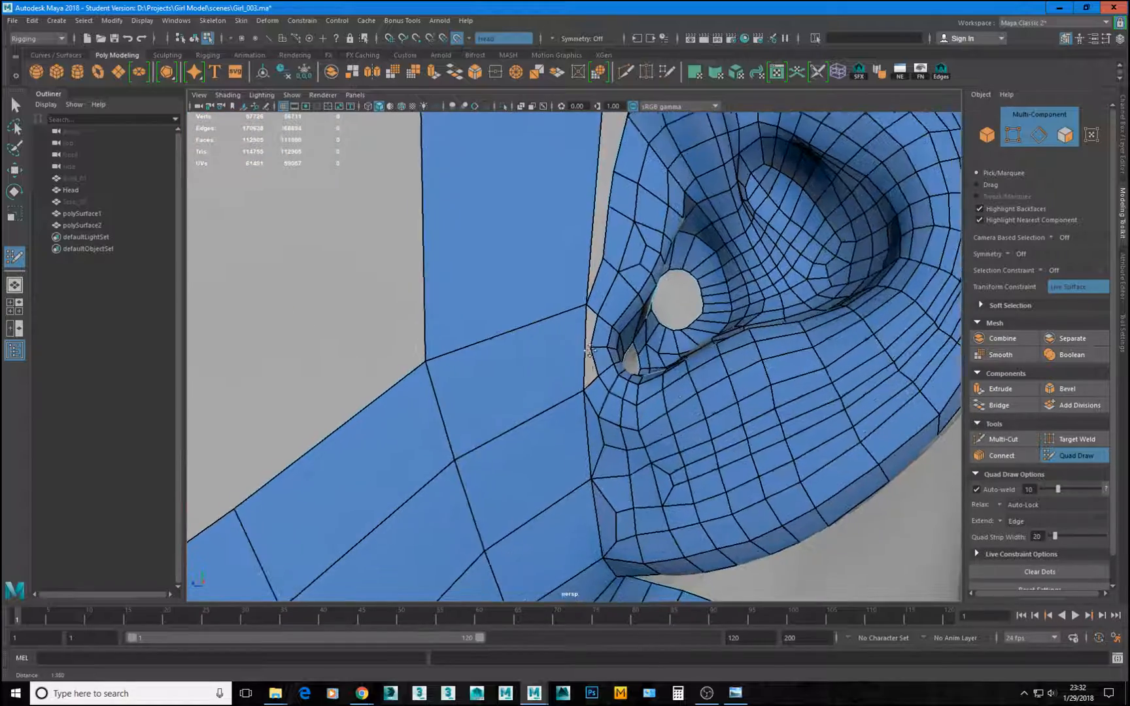
scroll(556, 368, "down", 2)
scroll(572, 379, "down", 3)
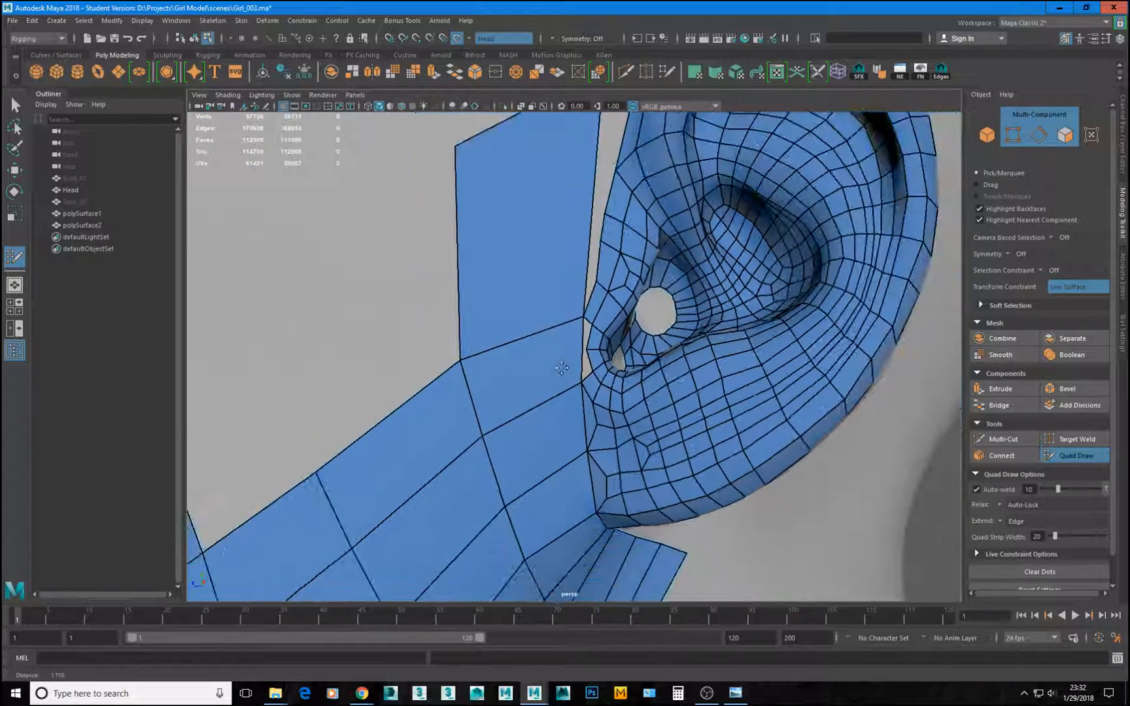
scroll(573, 379, "down", 1)
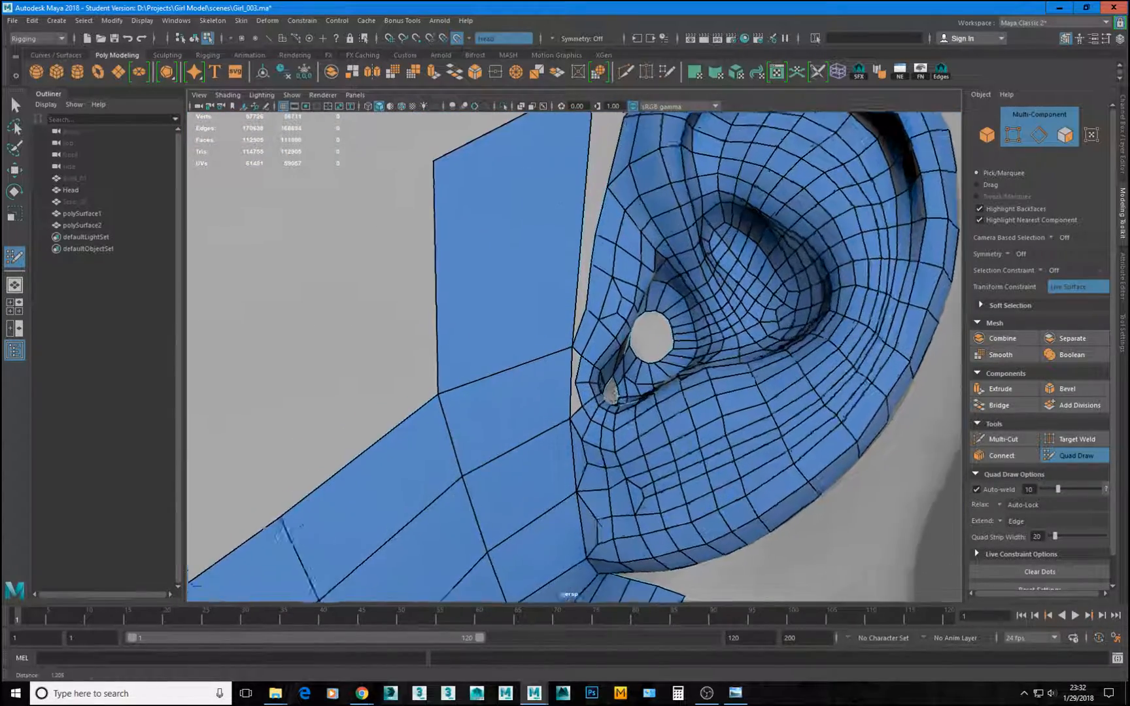
scroll(556, 405, "up", 4)
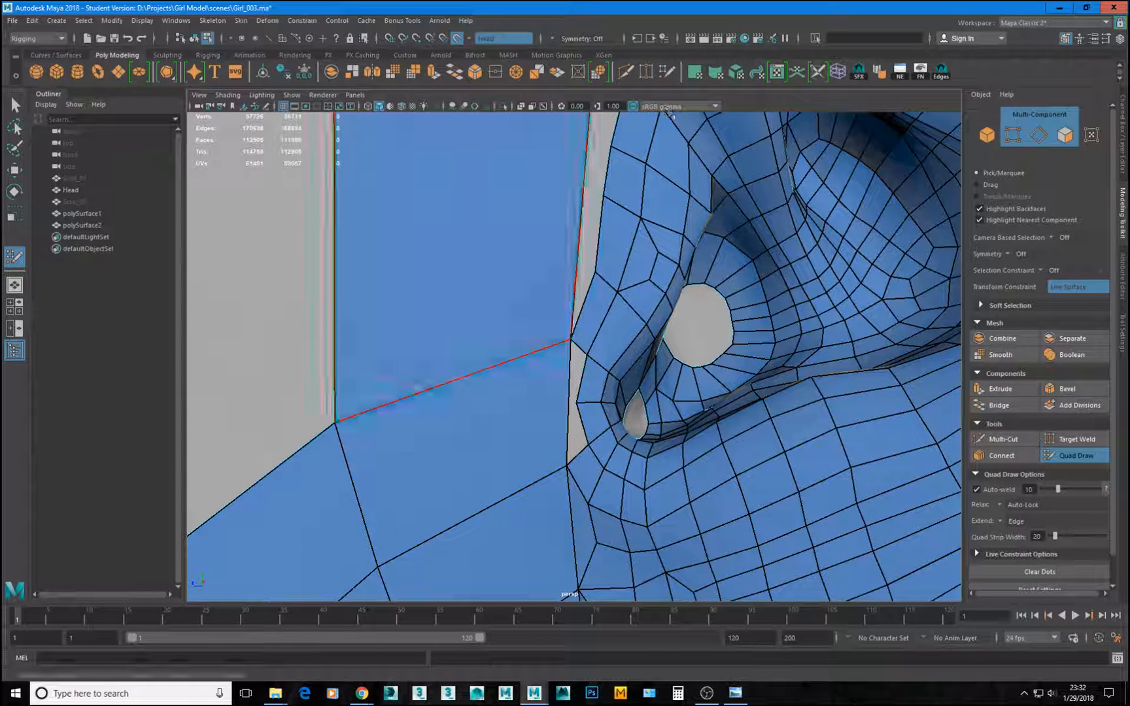
left_click(1006, 439)
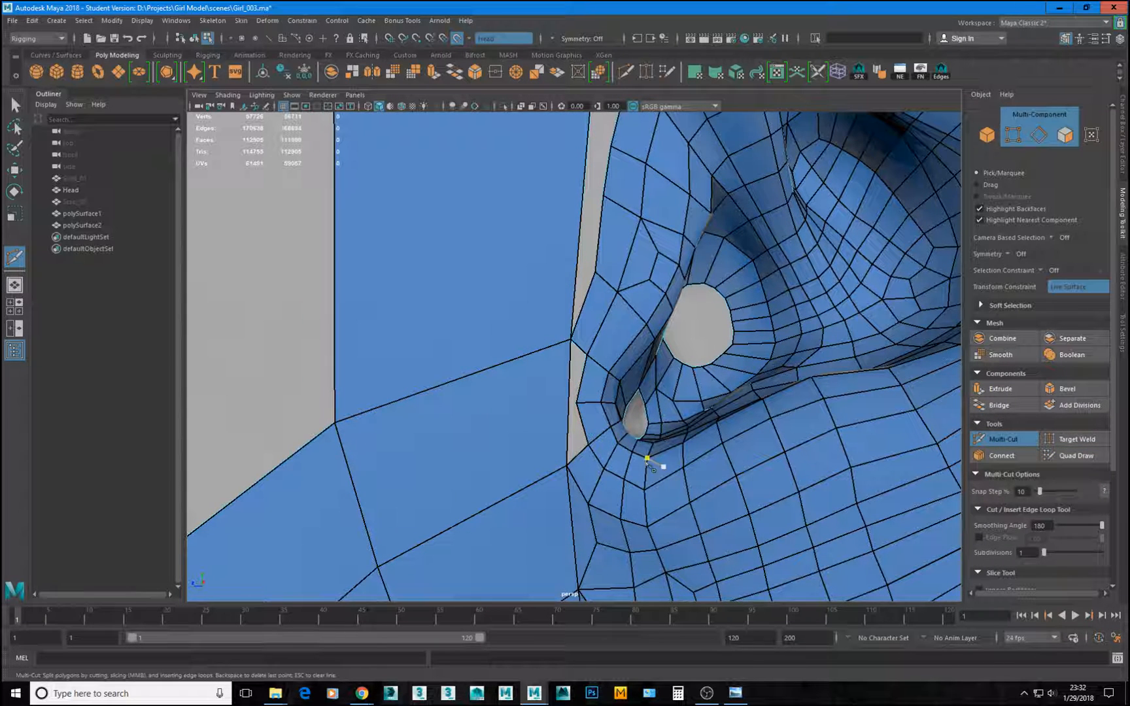
left_click(569, 404)
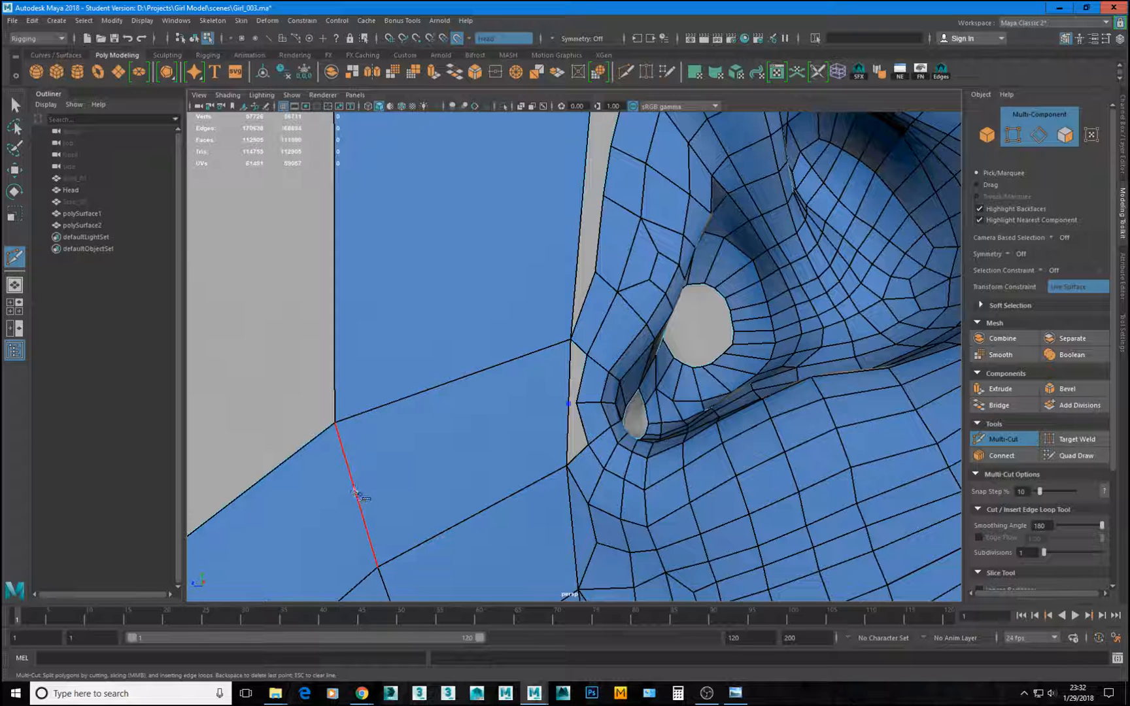
left_click(355, 490)
right_click(382, 498)
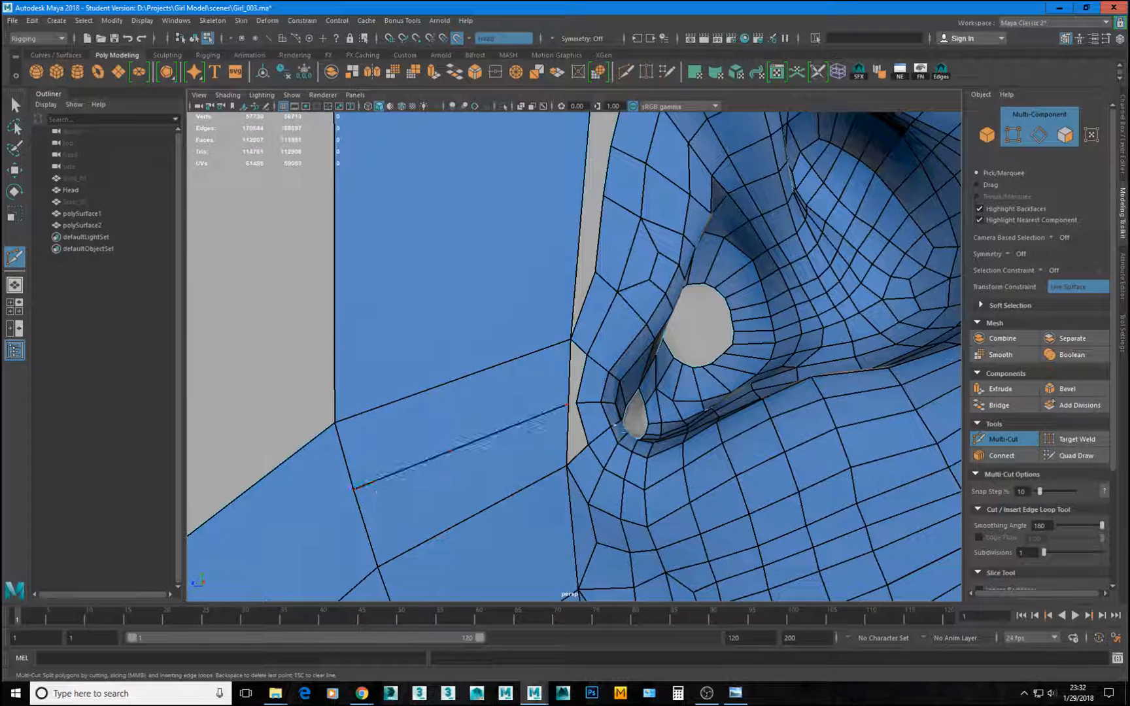
key("w")
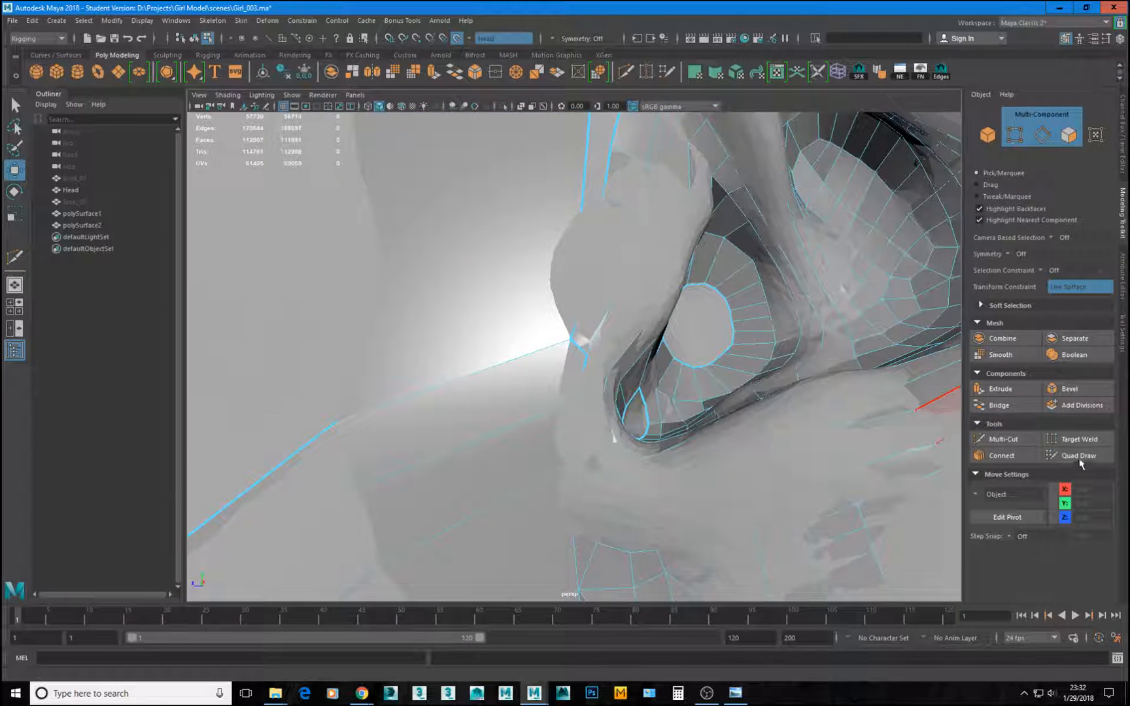
left_click(1079, 458)
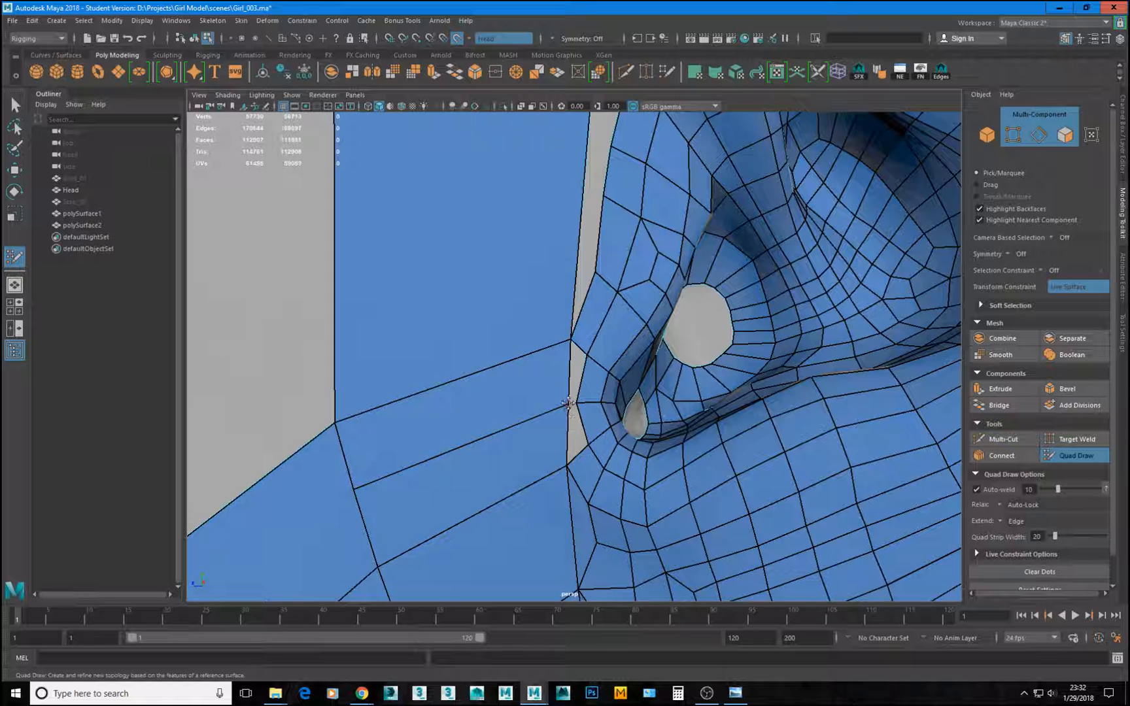
left_click_drag(568, 403, 555, 401)
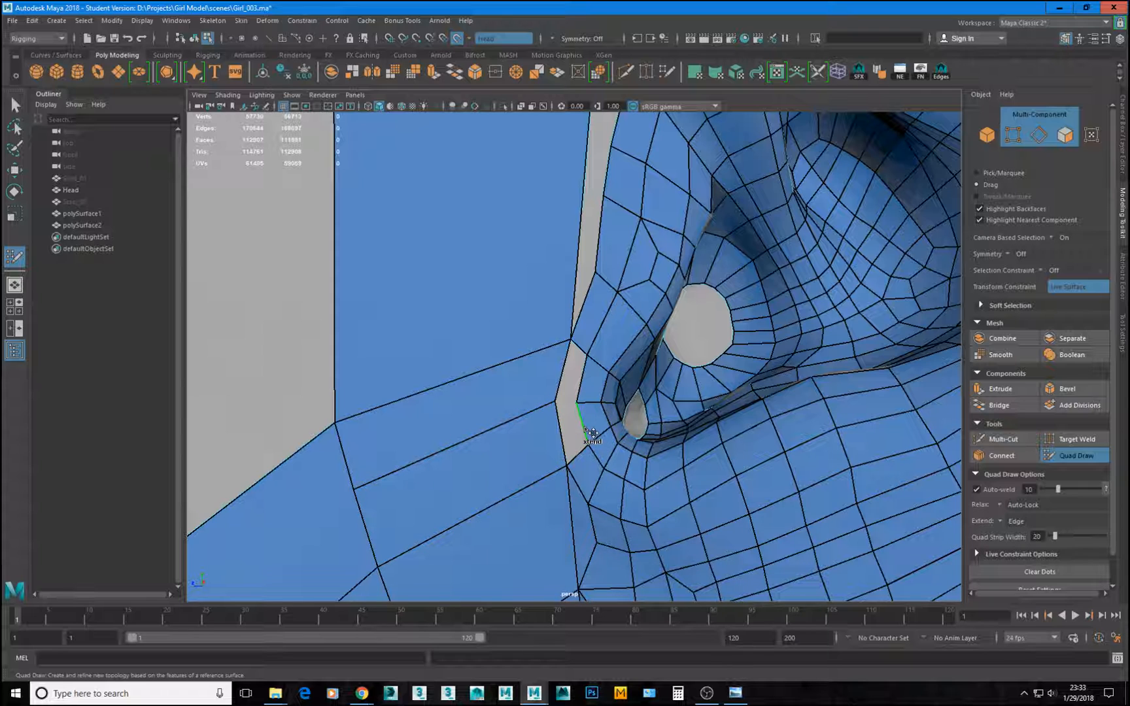
left_click_drag(592, 433, 571, 442)
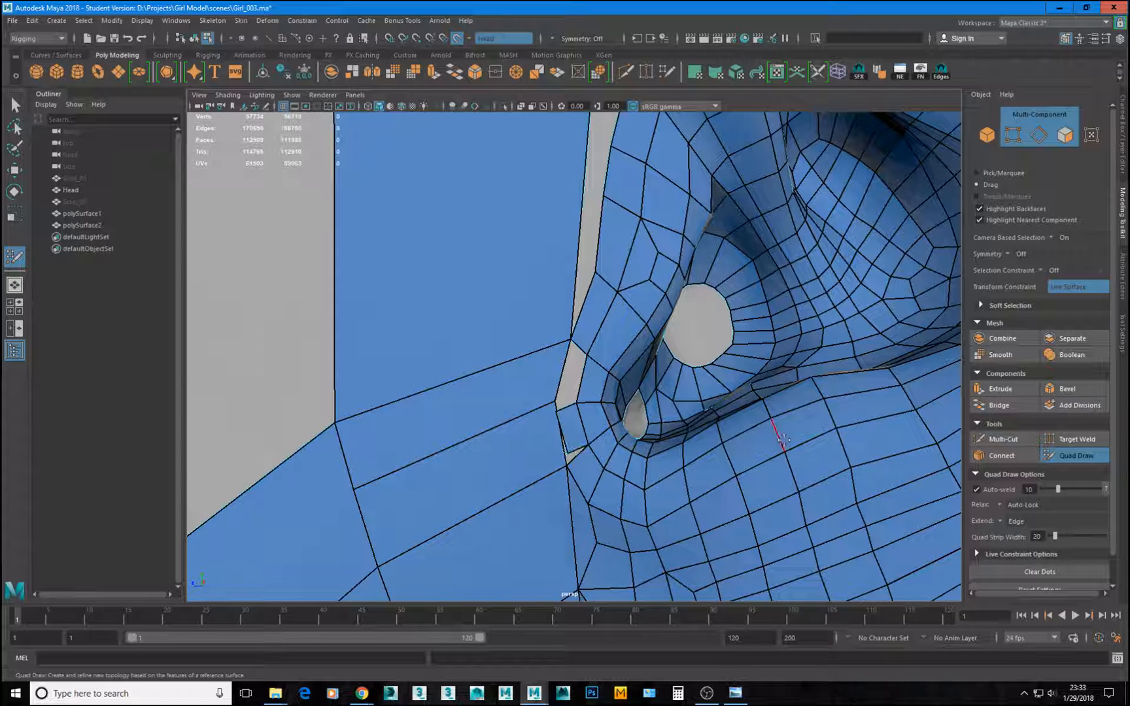
key("ctrl+z")
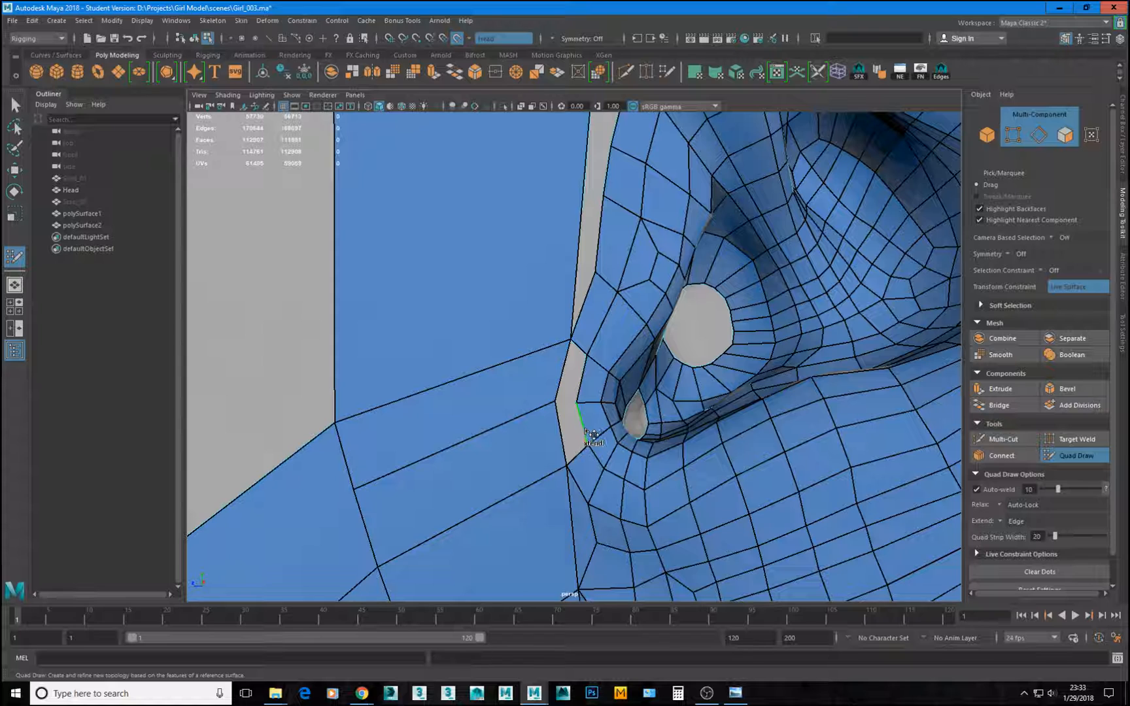
left_click_drag(590, 433, 567, 441)
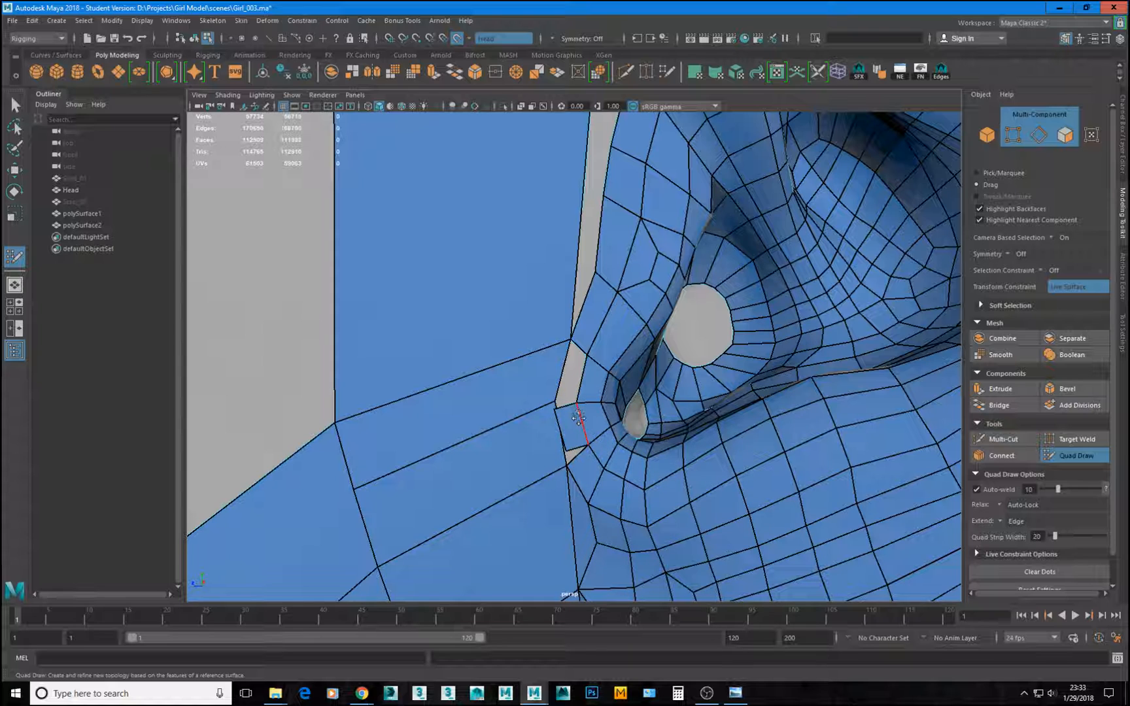
key("ctrl+z")
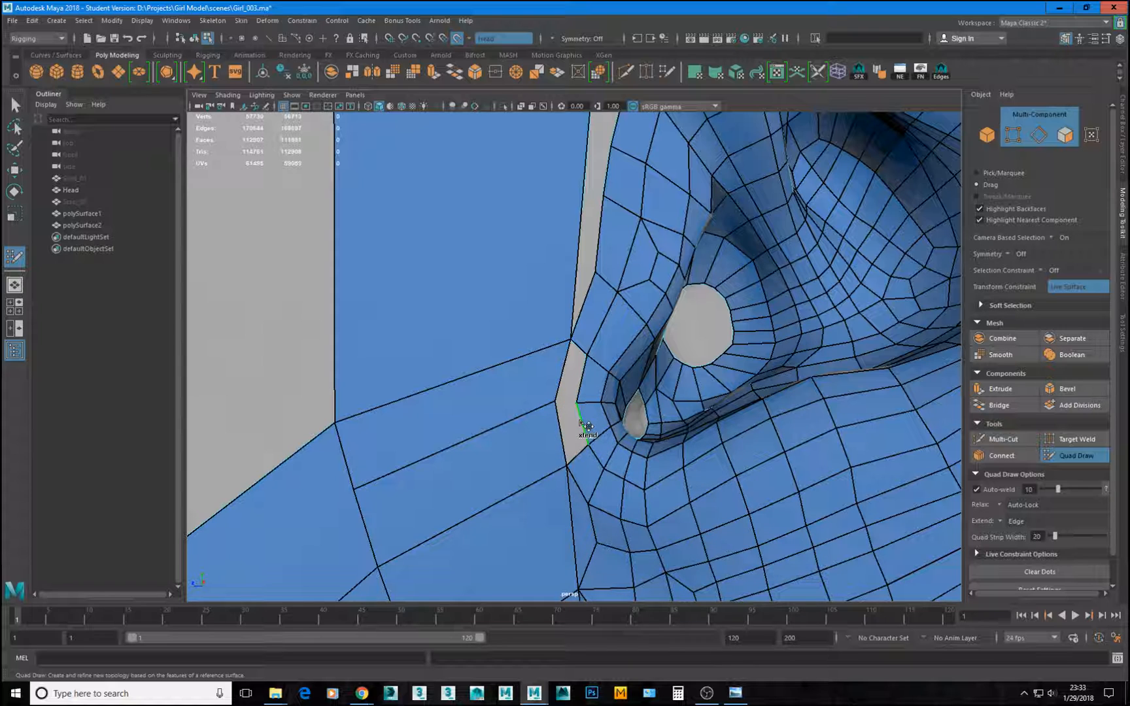
Extend the ear's two front border edges beside the notch onto the cheek border to fill the gap with quads.
left_click_drag(587, 427, 559, 428)
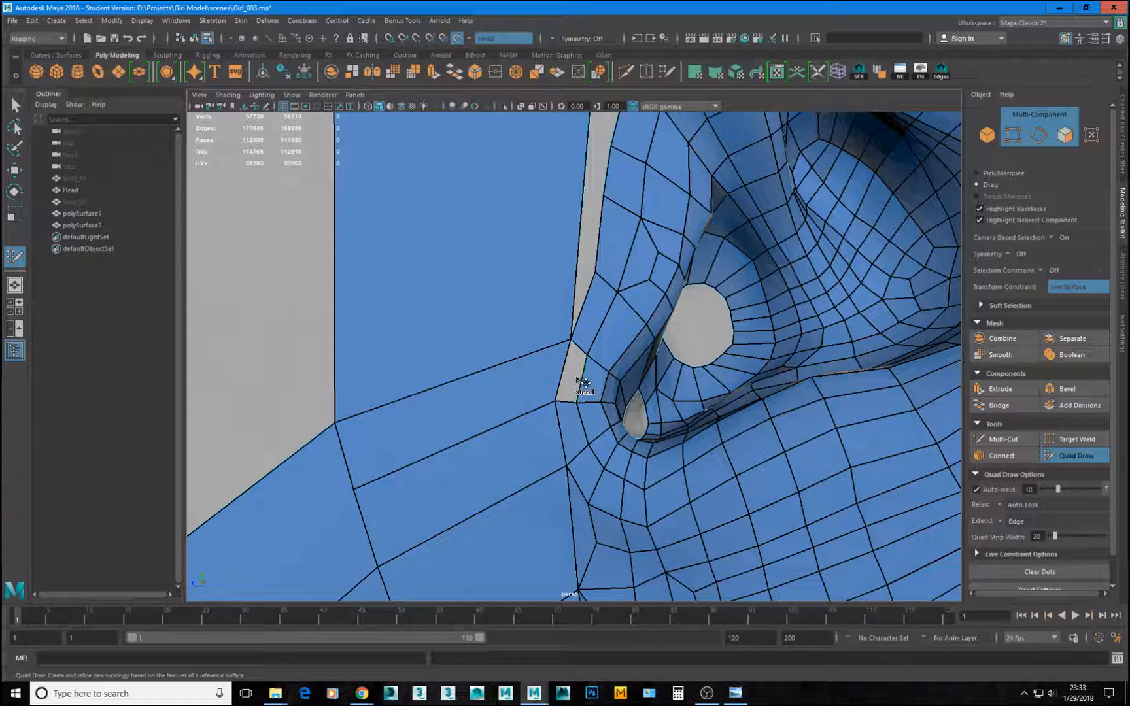
left_click_drag(587, 378, 561, 372)
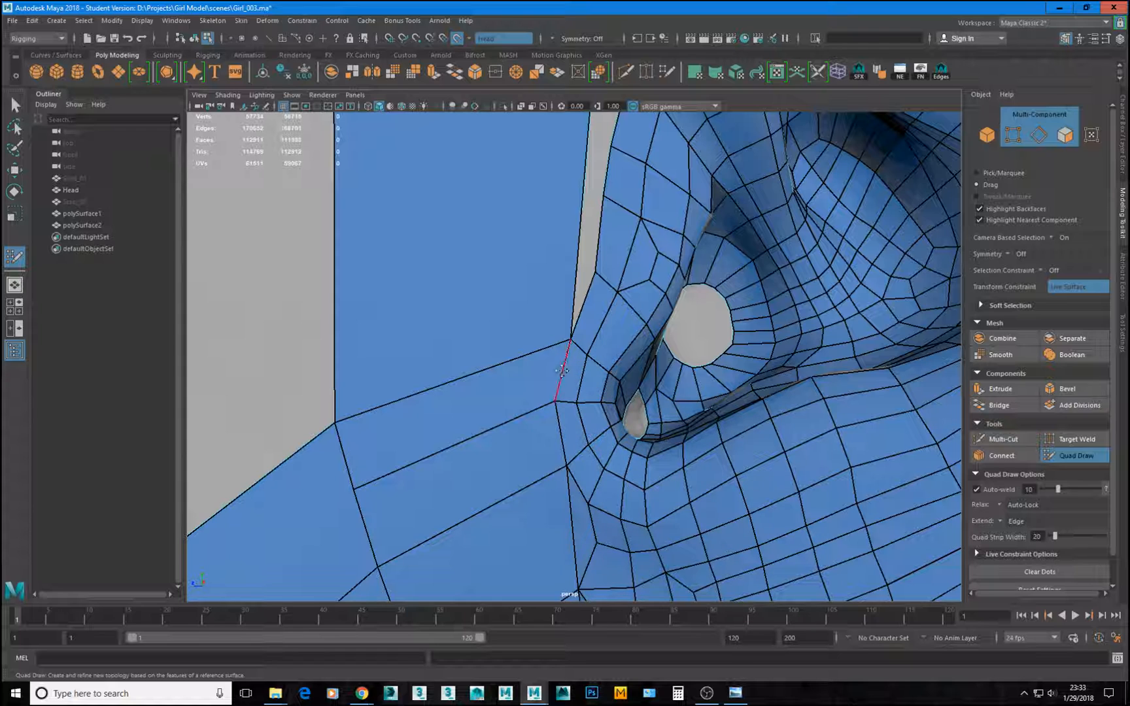
right_click_drag(584, 383, 523, 367, "alt")
middle_click_drag(556, 367, 571, 376, "alt")
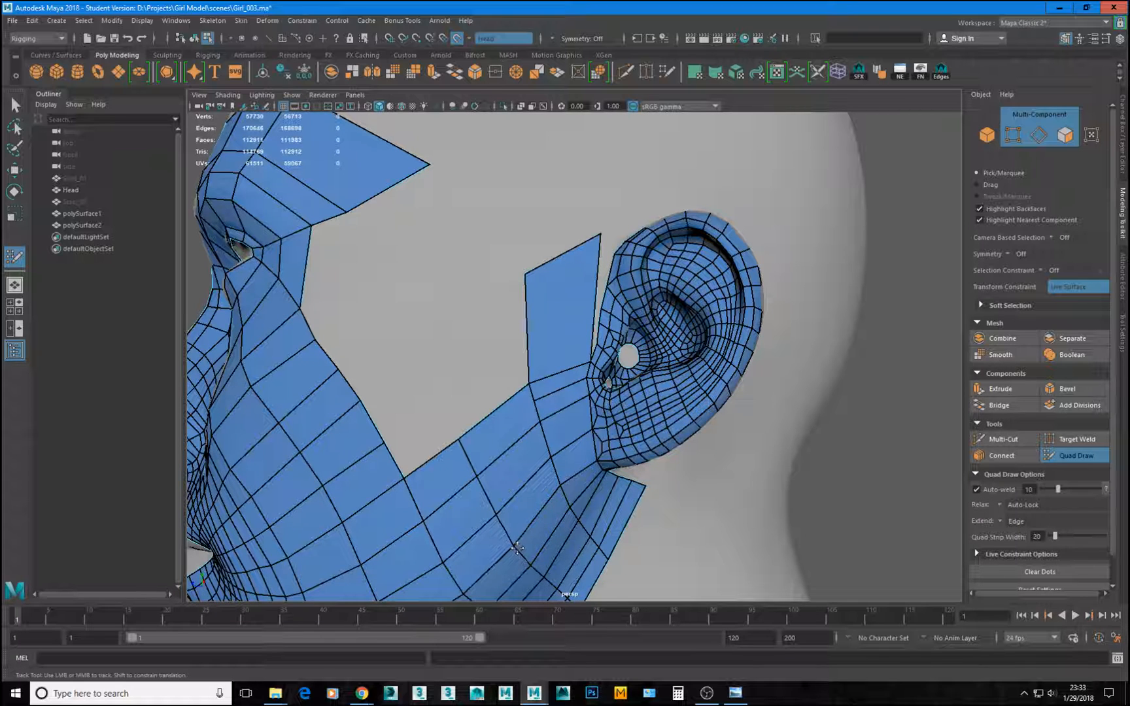
middle_click_drag(372, 407, 397, 420, "alt")
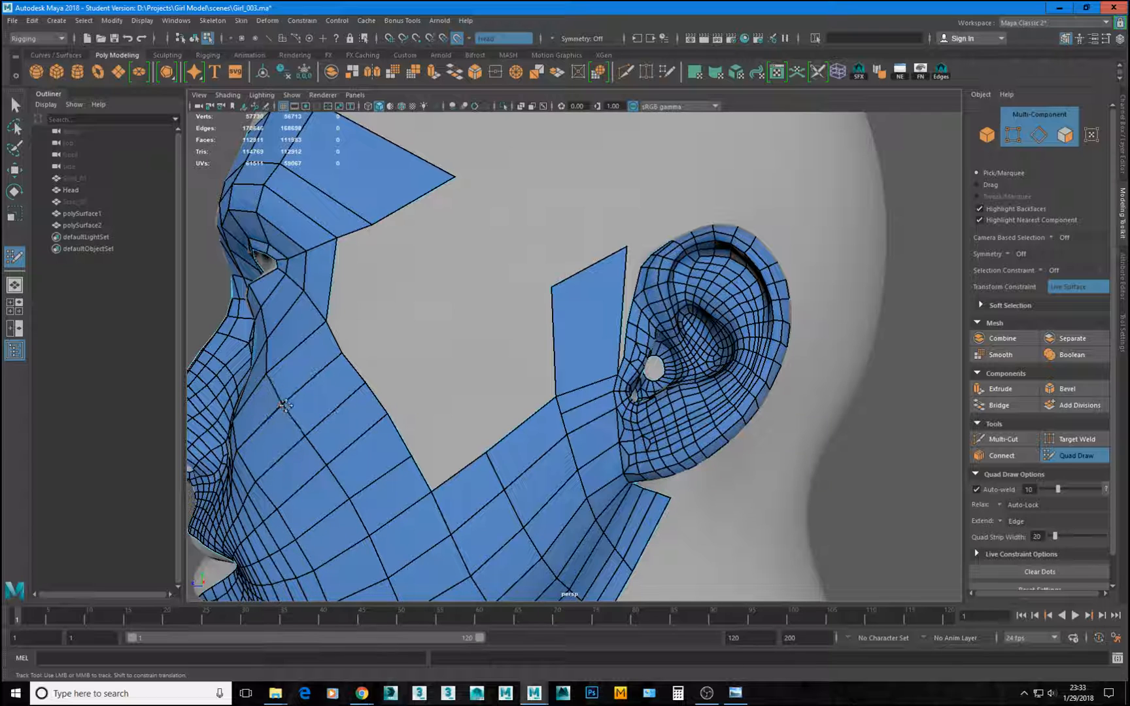
Extend the upper cheek border with two rows of quads toward the temple and delete the tall quad in front of the ear.
left_click(265, 375)
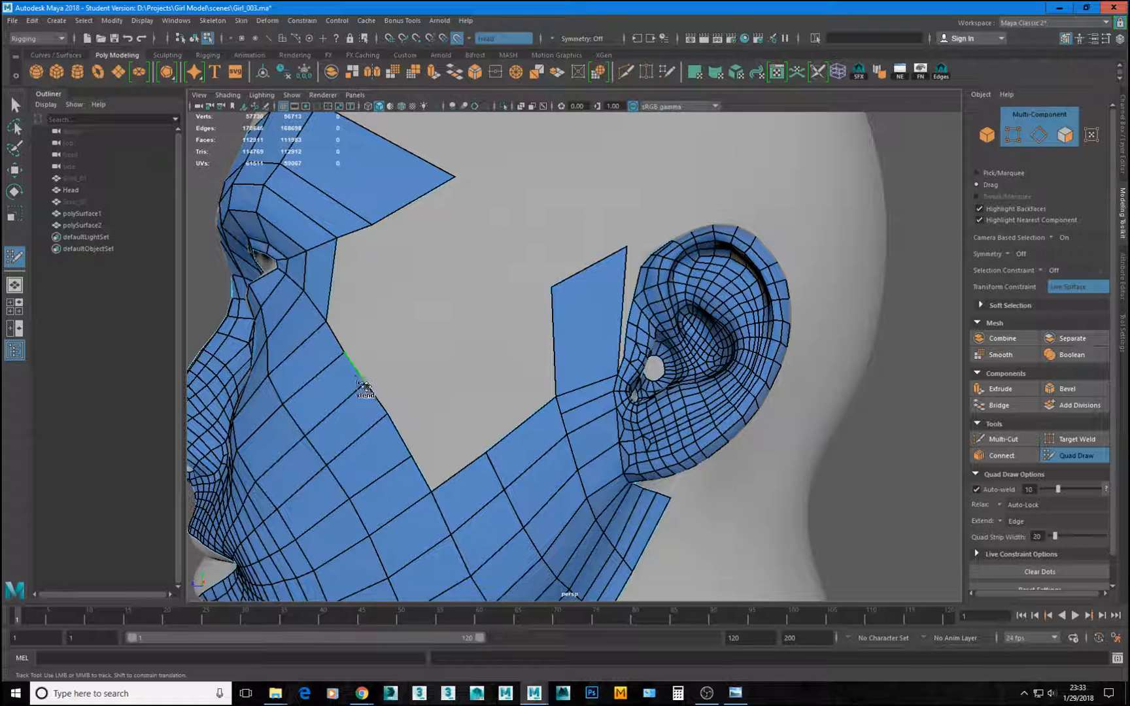
mouse_move(380, 403)
middle_mouse_down()
mouse_move(433, 359)
mouse_move(505, 335)
mouse_move(512, 307)
middle_mouse_up()
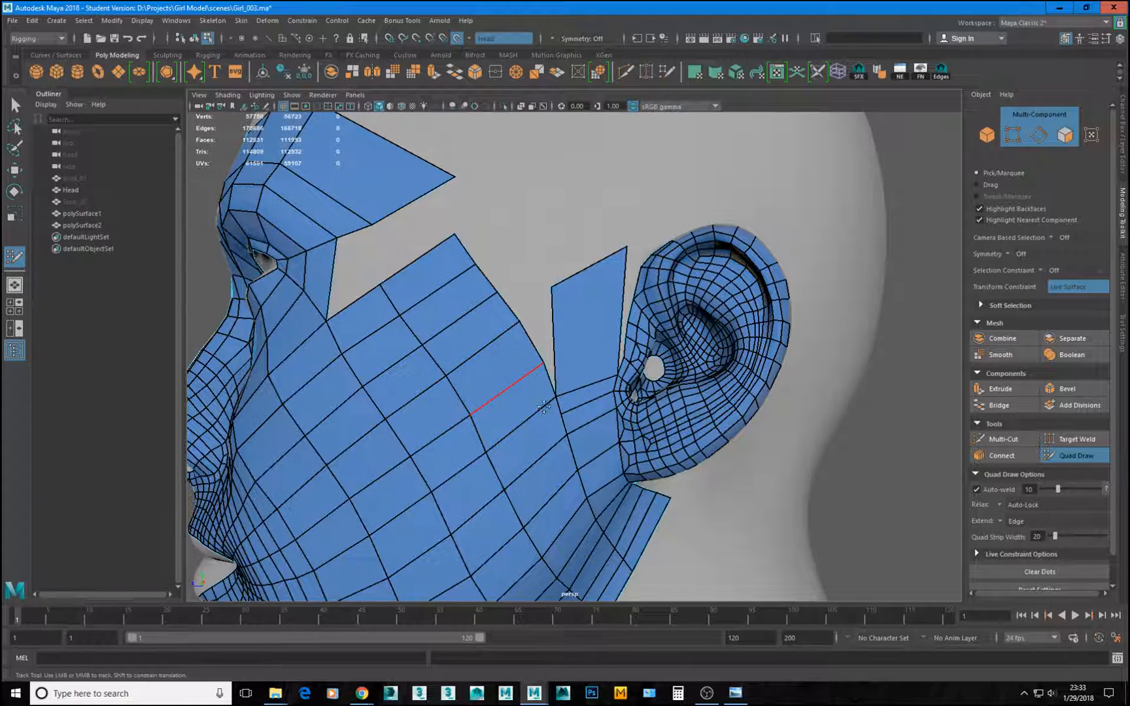
right_click_drag(544, 407, 434, 388, "alt")
left_click_drag(435, 389, 505, 383, "alt")
middle_click_drag(505, 383, 488, 403, "alt")
right_click_drag(487, 404, 635, 429, "alt")
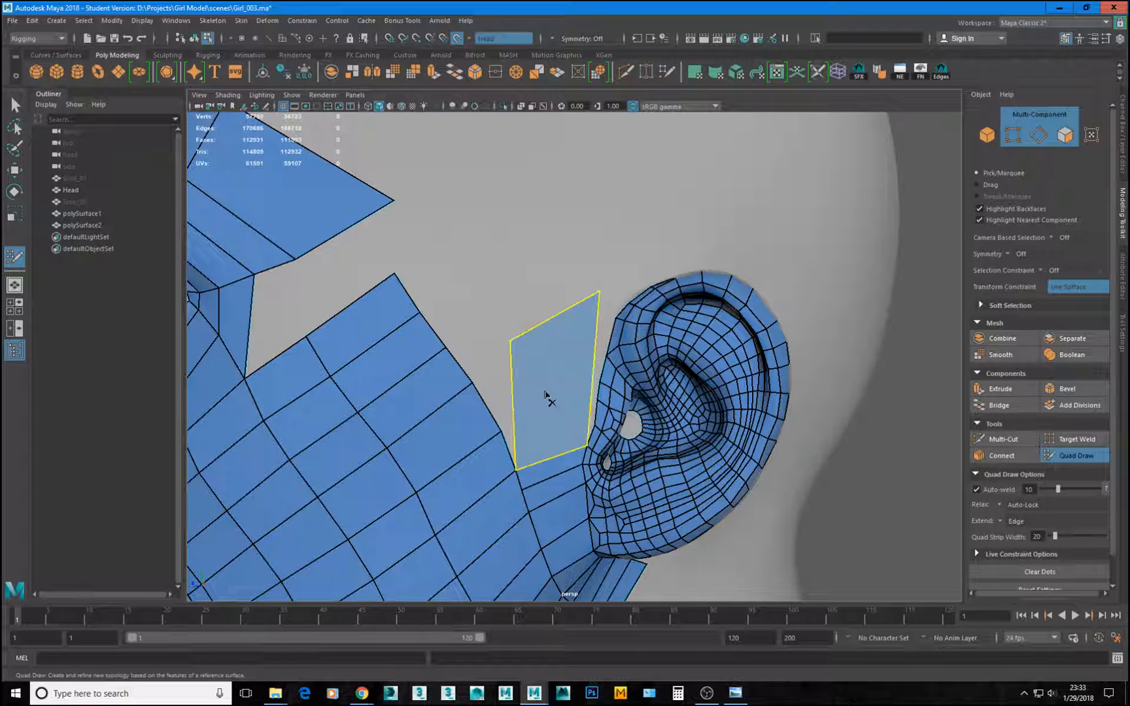
left_click(531, 414, "ctrl+shift")
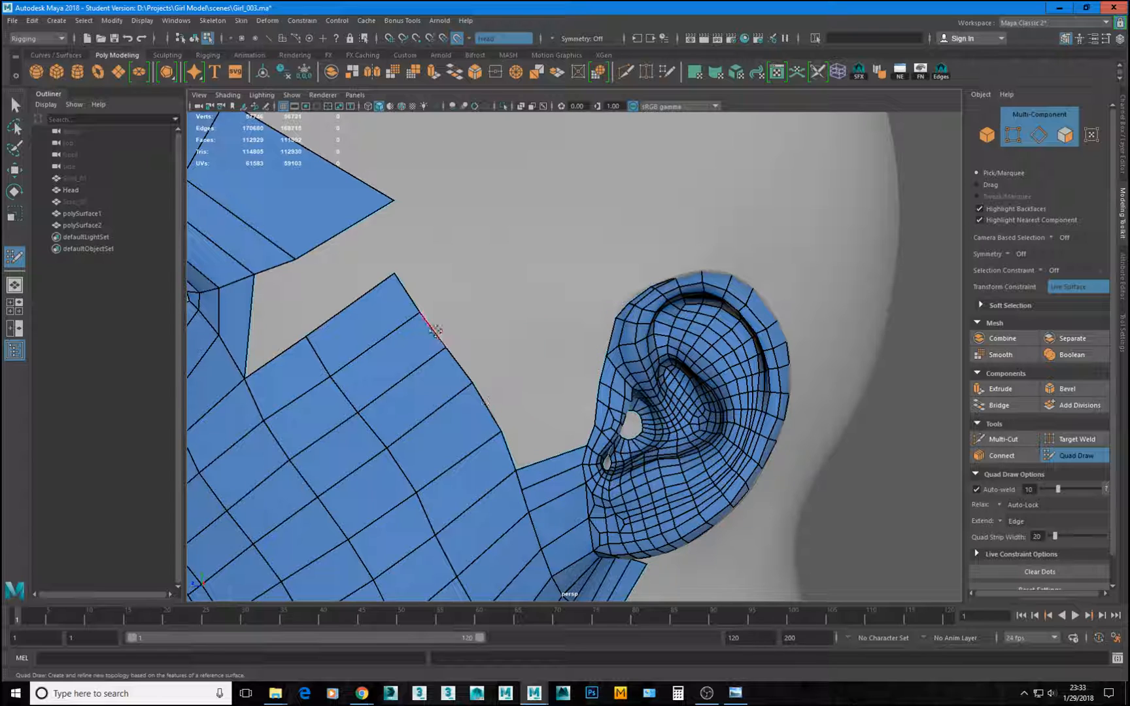
Extend the cheek border by one more row of quads toward the ear and reposition its border vertices into a straighter line.
key("Tab")
mouse_move(508, 296)
left_mouse_down()
mouse_move(523, 307)
mouse_move(512, 315)
mouse_move(506, 304)
left_mouse_up()
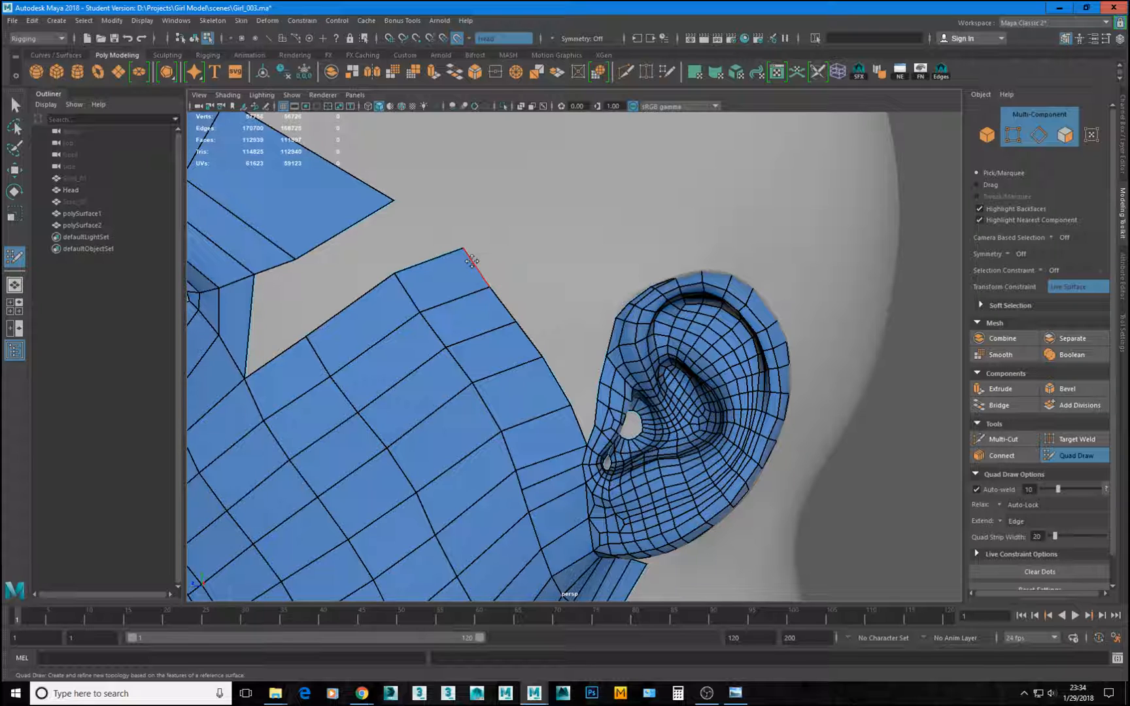
left_click_drag(471, 261, 461, 240)
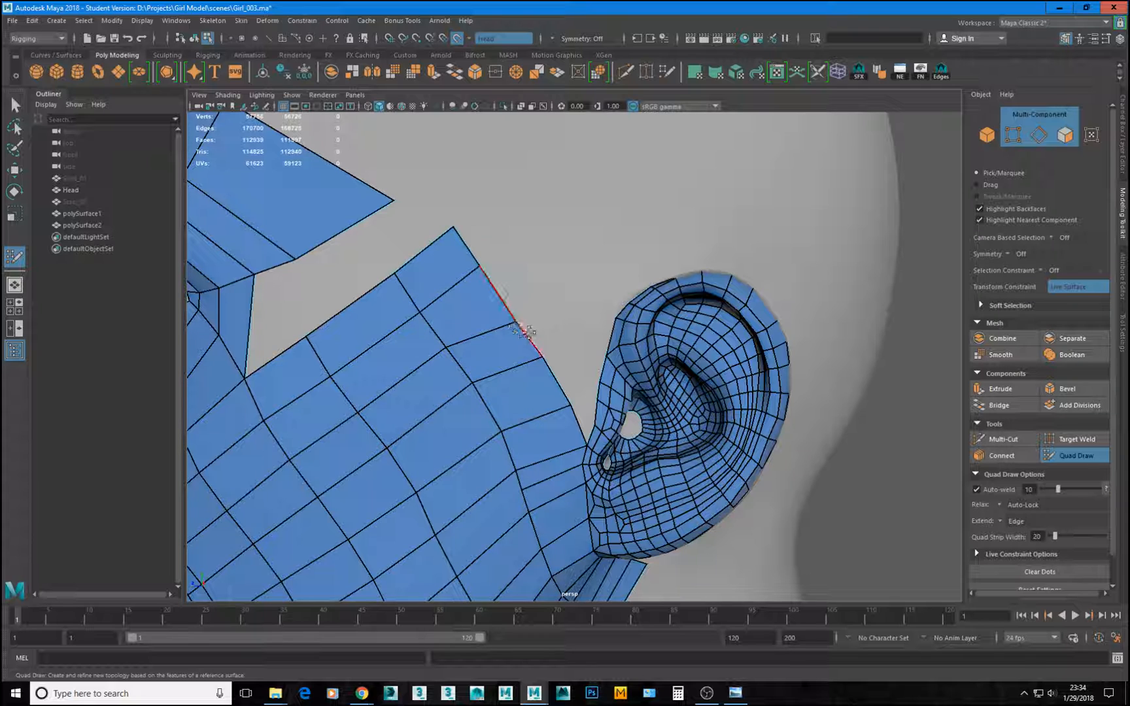
left_click_drag(527, 330, 566, 397)
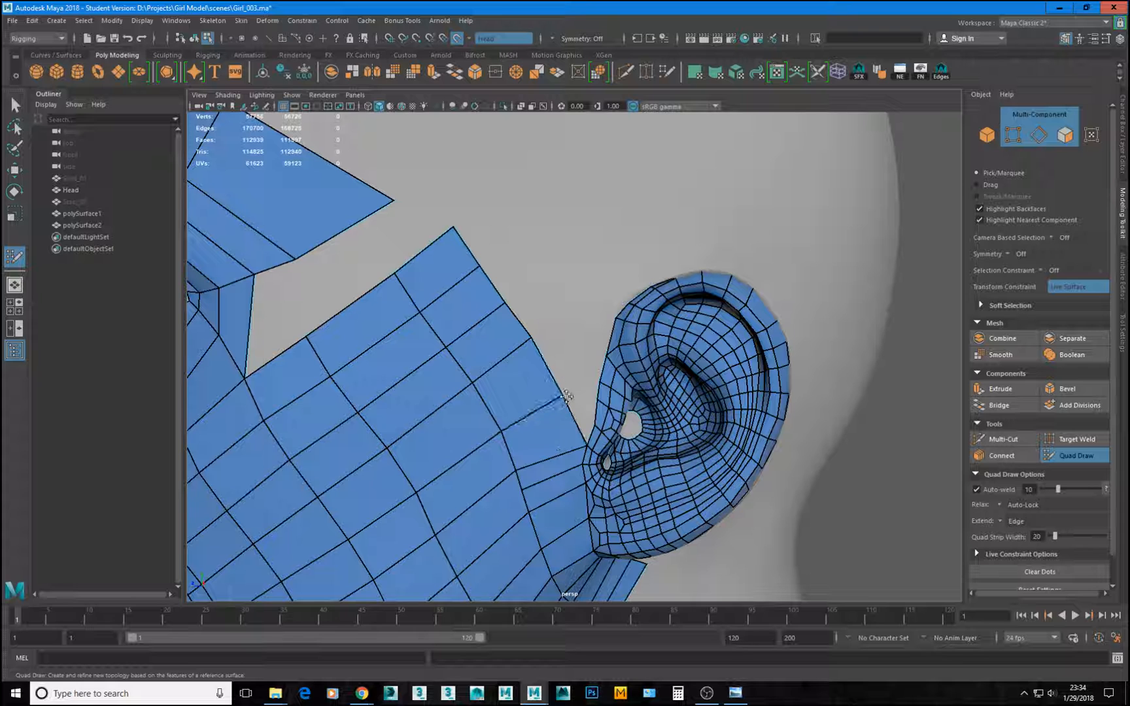
middle_click_drag(586, 473, 617, 395, "alt")
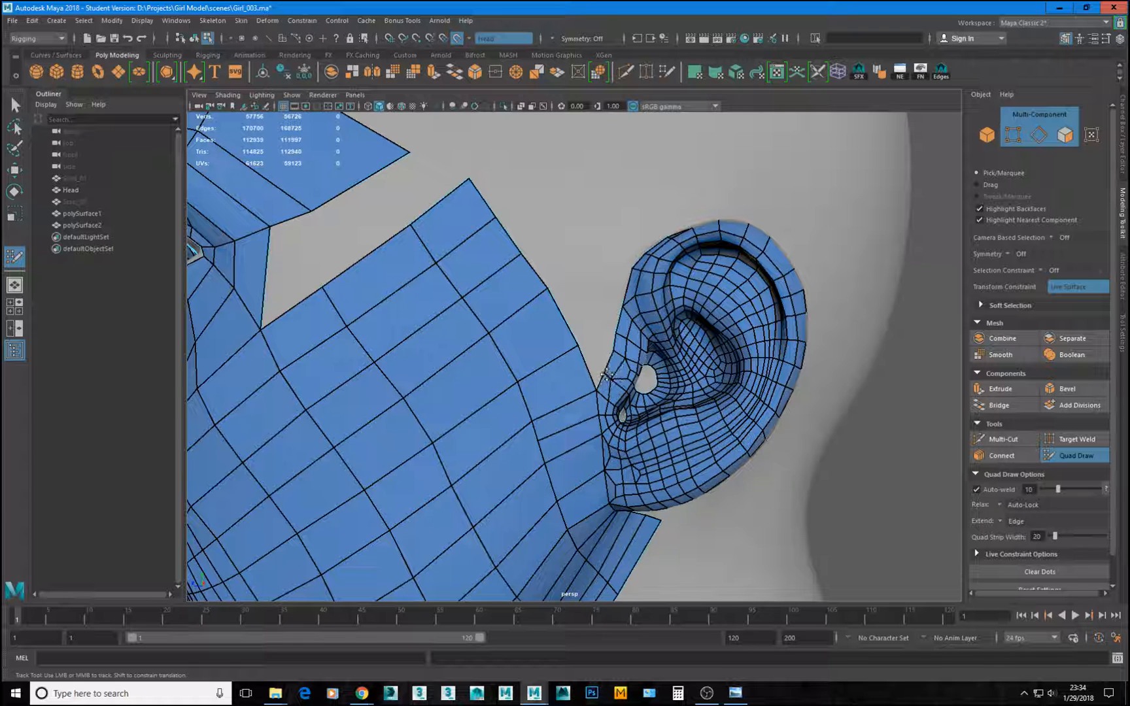
Undo the last vertex tweak in front of the ear and bring back the Modeling Toolkit.
key("ctrl+a")
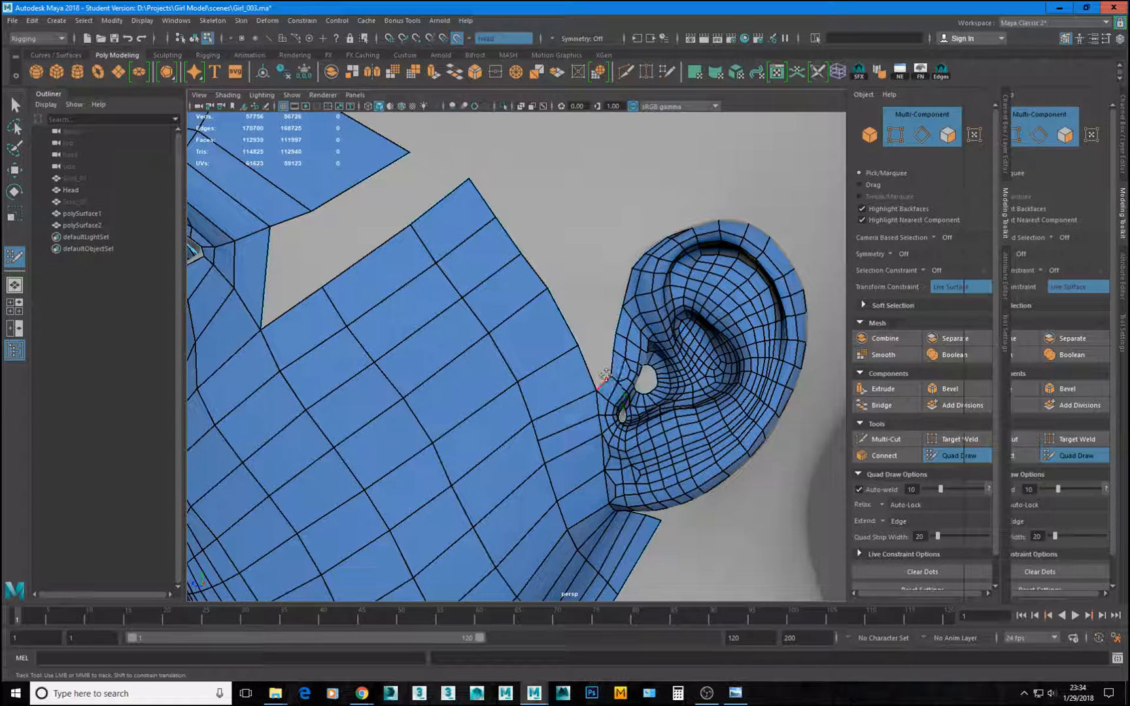
key("ctrl+z")
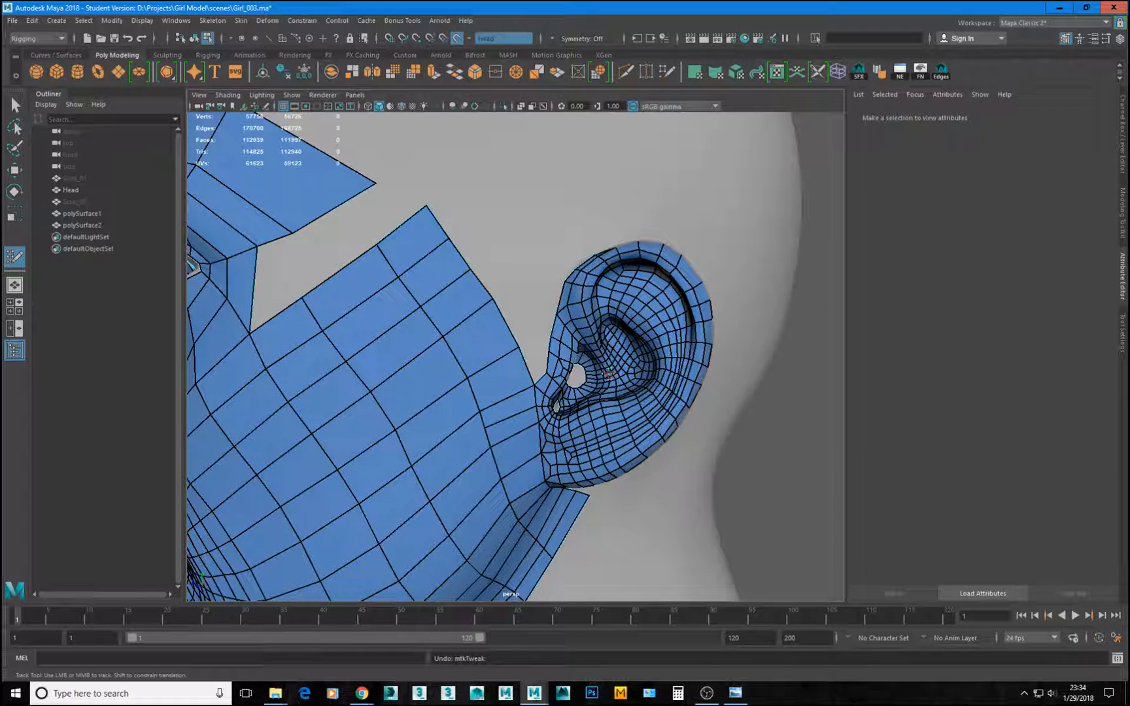
scroll(608, 374, "up", 6)
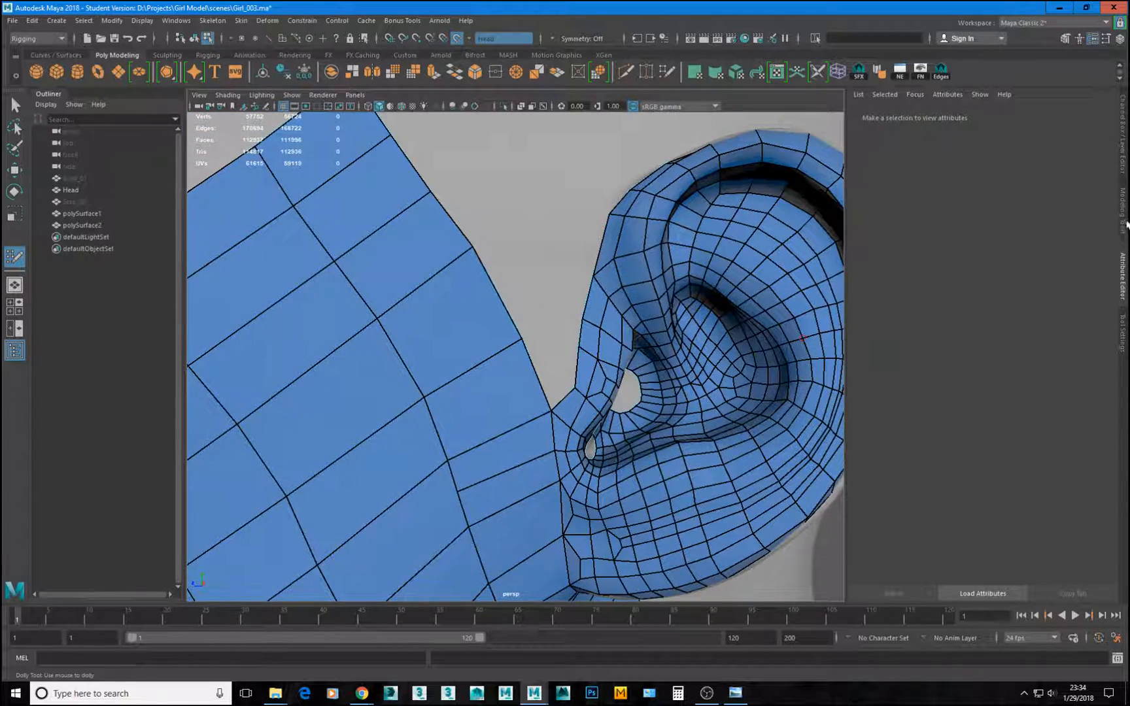
left_click(1124, 222)
Extend the ear's front border edge above the notch onto the cheek border to close the gap with a quad.
middle_click_drag(620, 366, 616, 363, "alt")
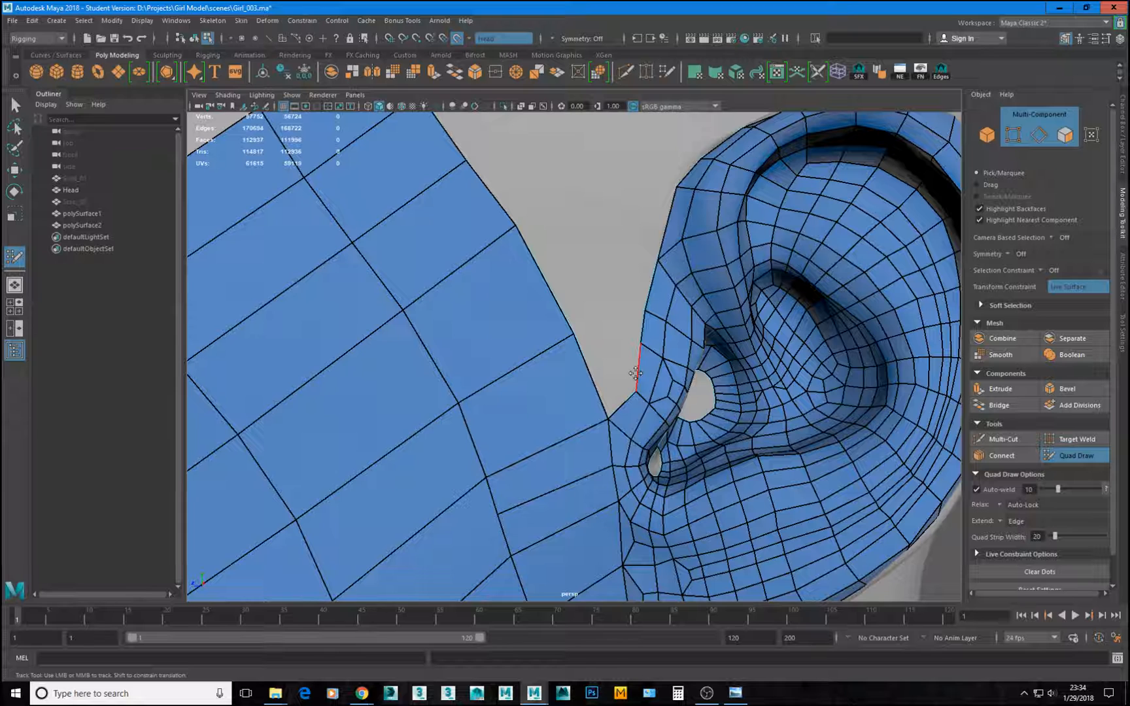
left_click_drag(615, 378, 589, 371)
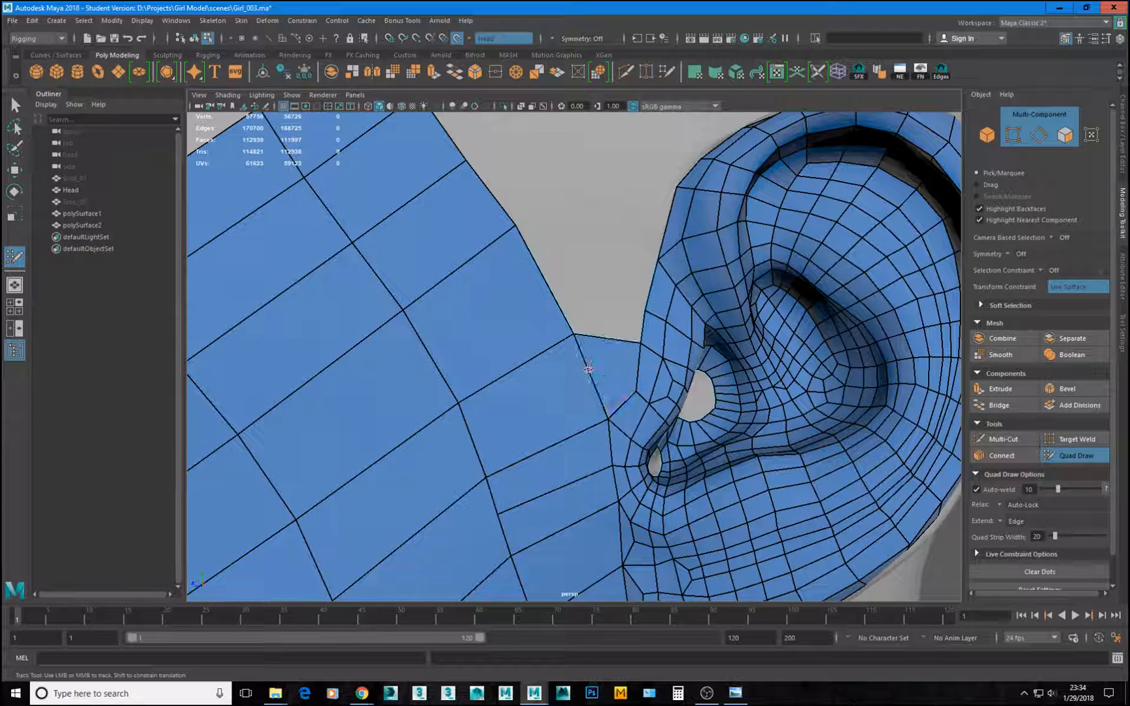
scroll(592, 373, "down", 3)
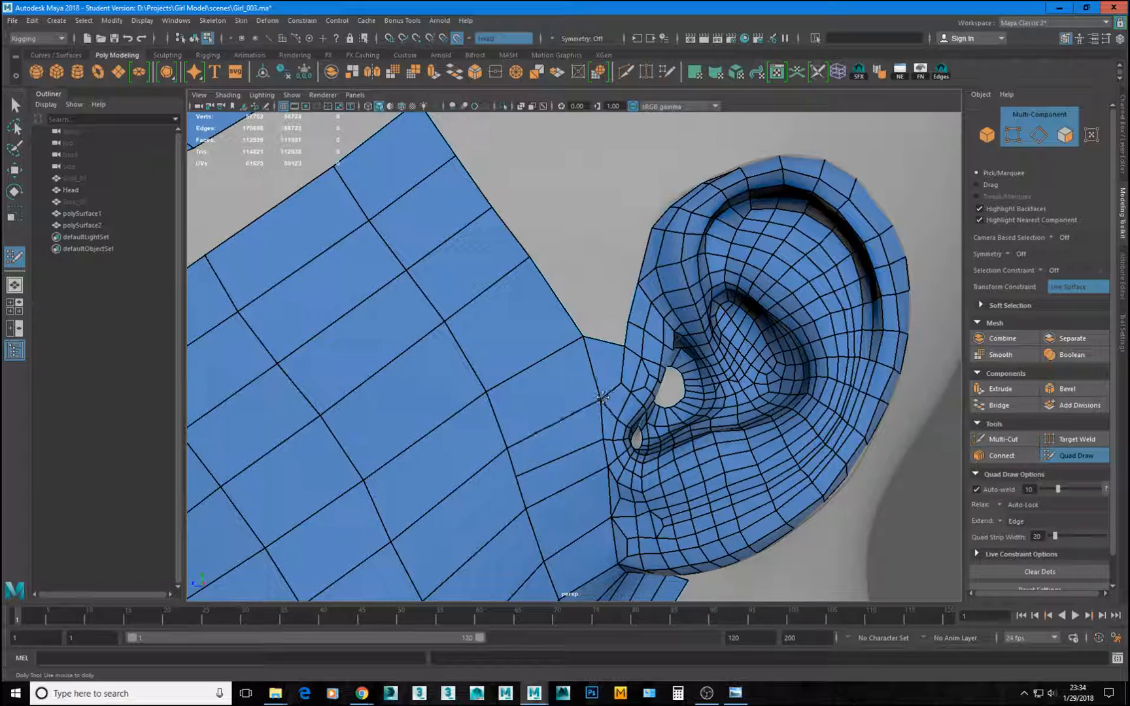
Examine the cheek, temple and ear topology from the side and from a front three-quarter view.
right_click_drag(599, 398, 734, 392, "alt")
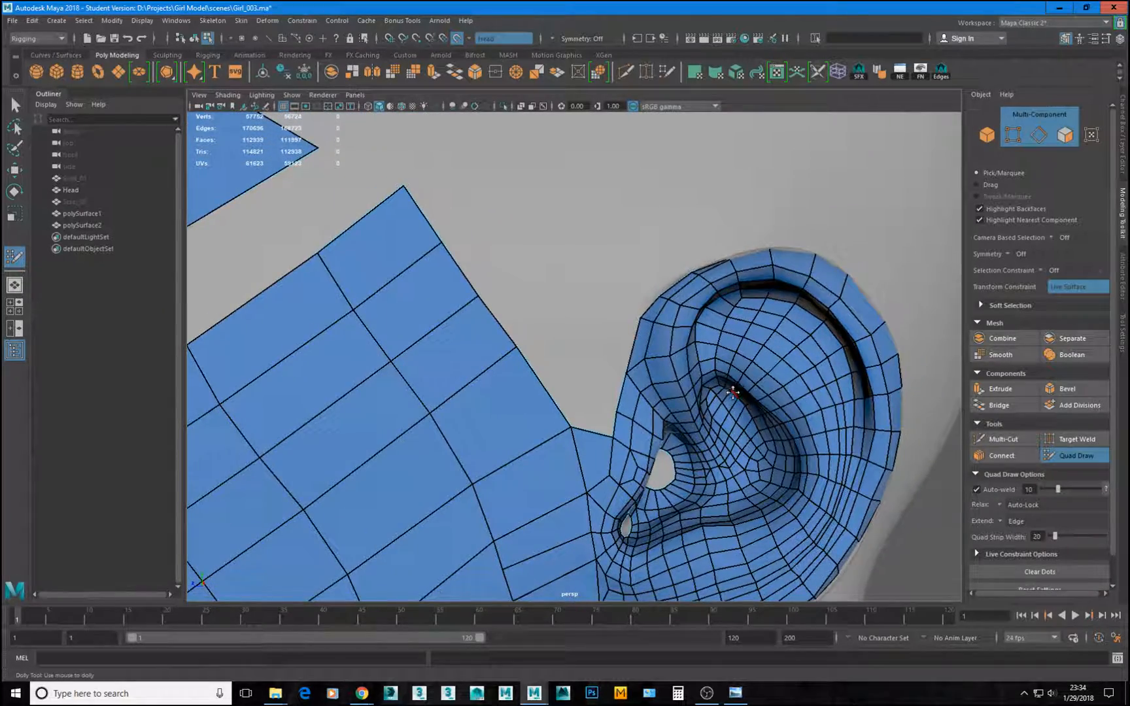
right_click_drag(627, 418, 553, 411, "alt")
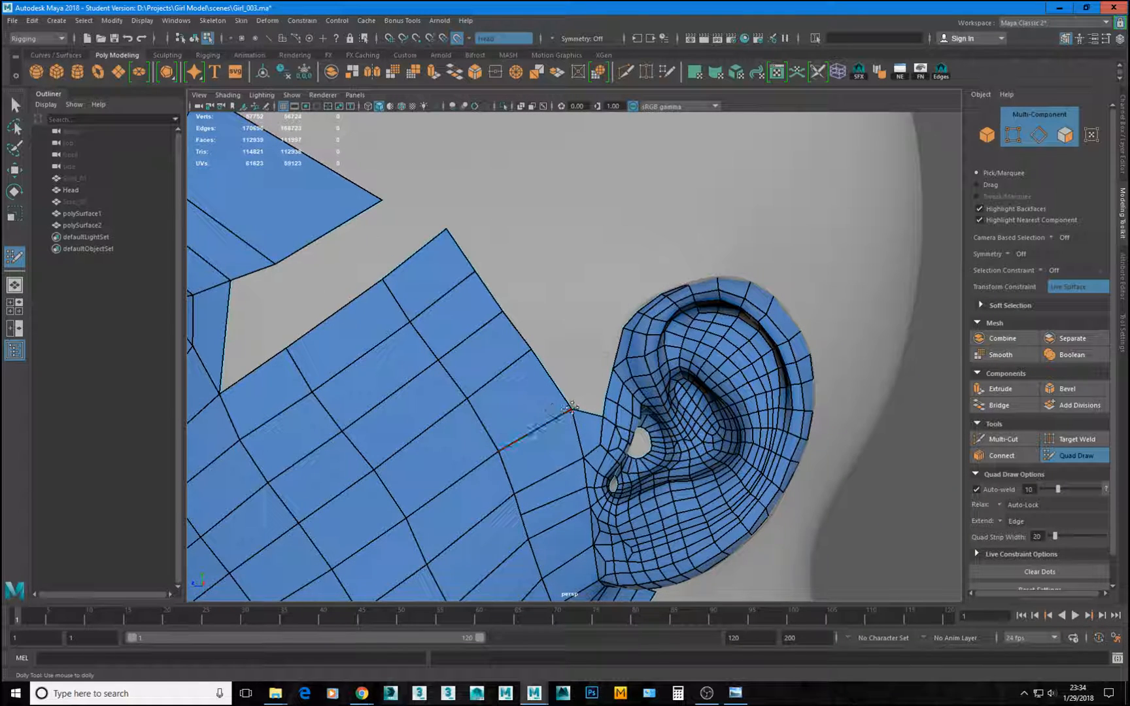
right_click_drag(572, 408, 442, 396, "alt")
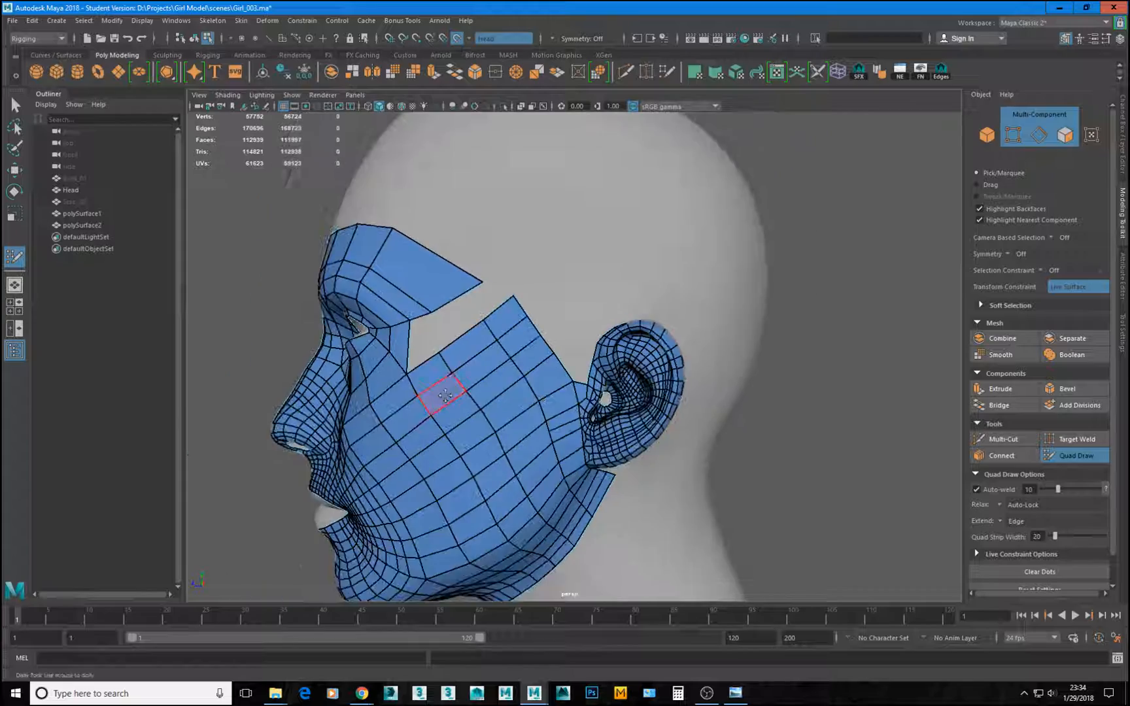
left_click_drag(529, 410, 618, 386, "alt")
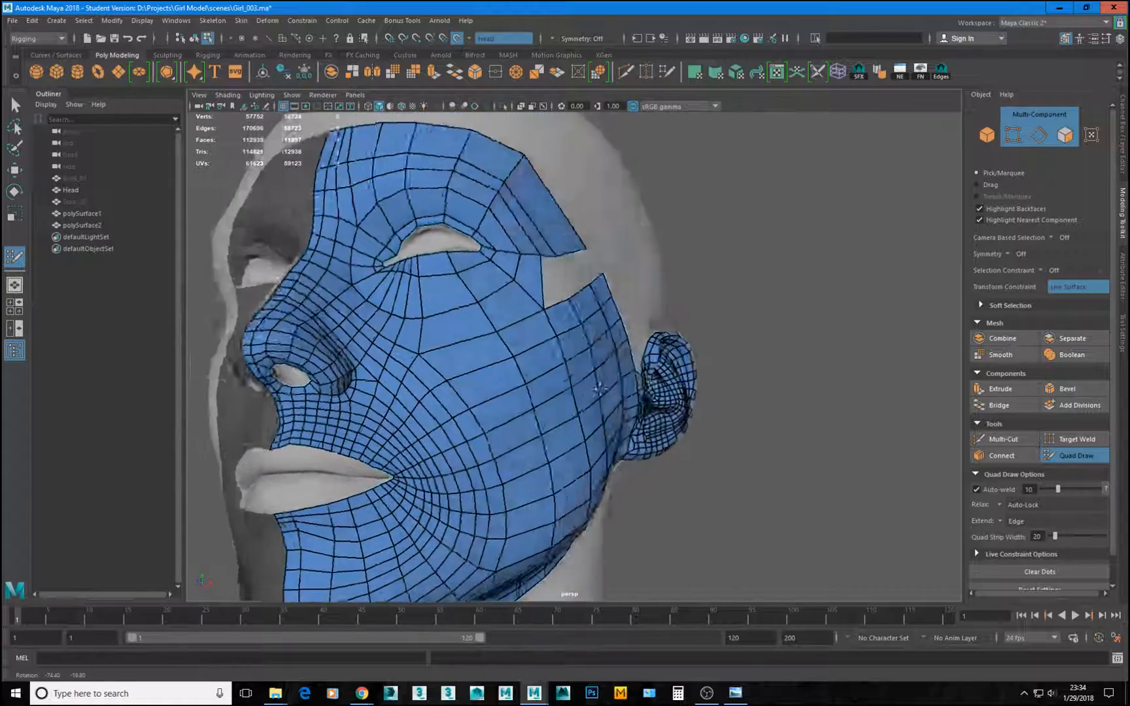
right_click_drag(618, 386, 753, 383, "alt")
mouse_move(752, 382)
left_mouse_down("alt")
mouse_move(692, 503)
mouse_move(680, 426)
left_mouse_up("alt")
right_click_drag(680, 426, 602, 422, "alt")
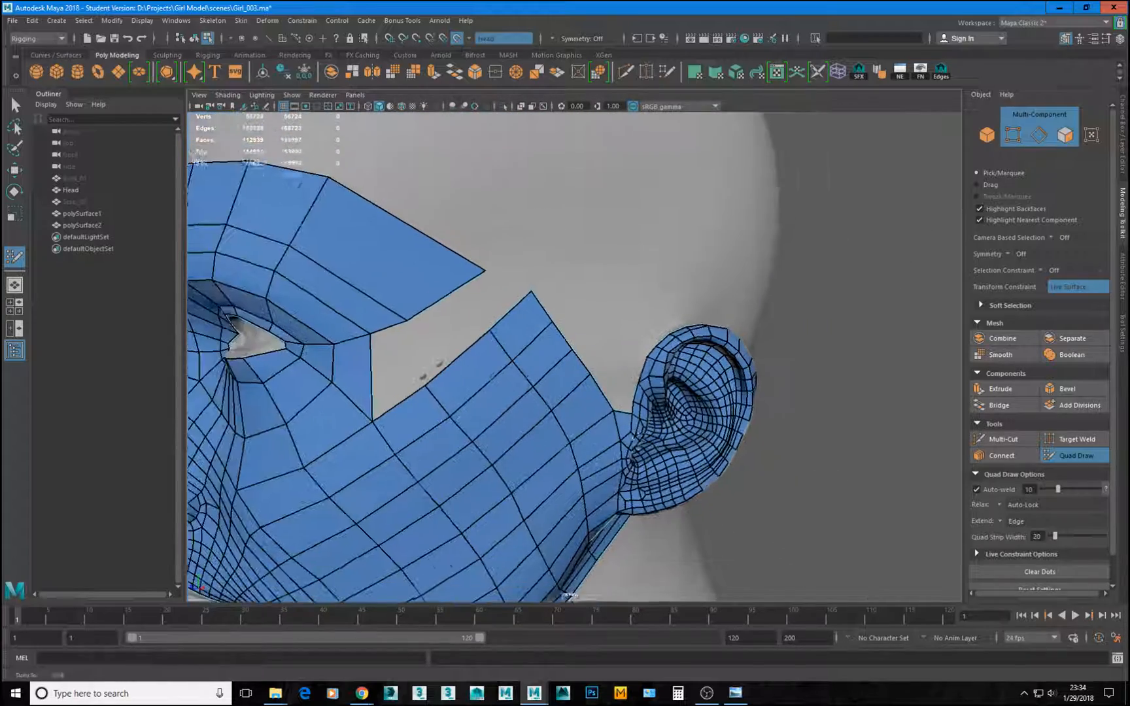
mouse_move(602, 422)
left_mouse_down("alt")
mouse_move(709, 380)
mouse_move(588, 443)
left_mouse_up("alt")
Isolate the Head sculpt and study its temple, brow and ear surface without the retopology mesh, then show all objects again.
left_click(1069, 463)
left_click(68, 191)
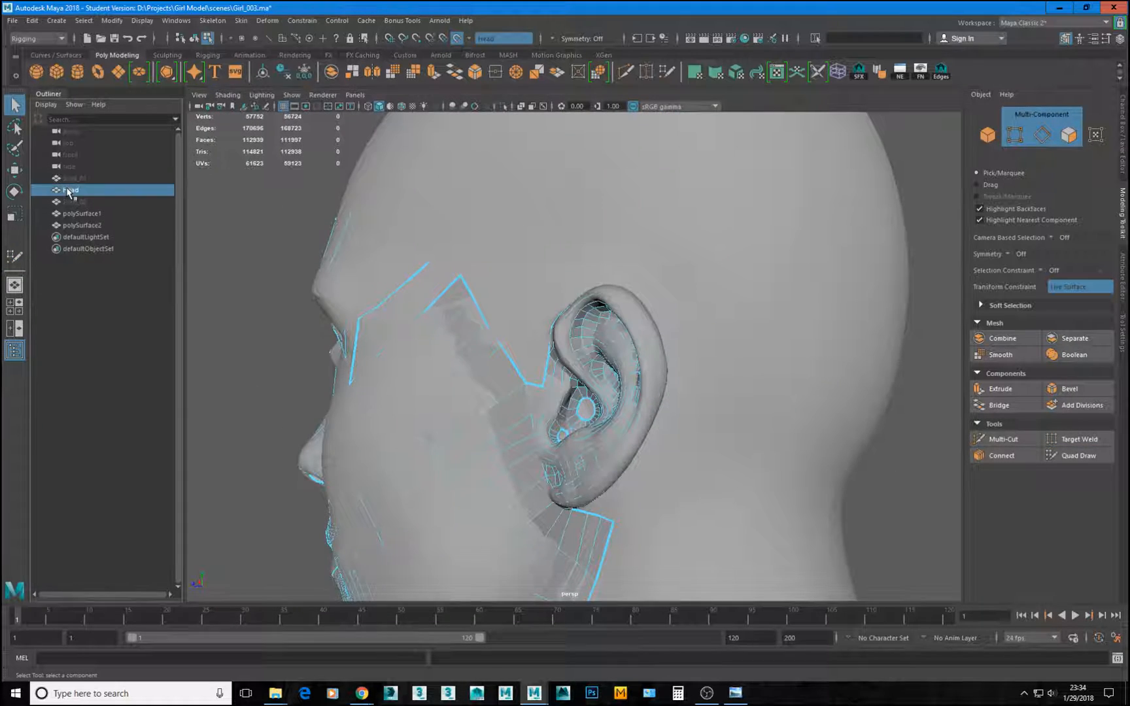
left_click(503, 105)
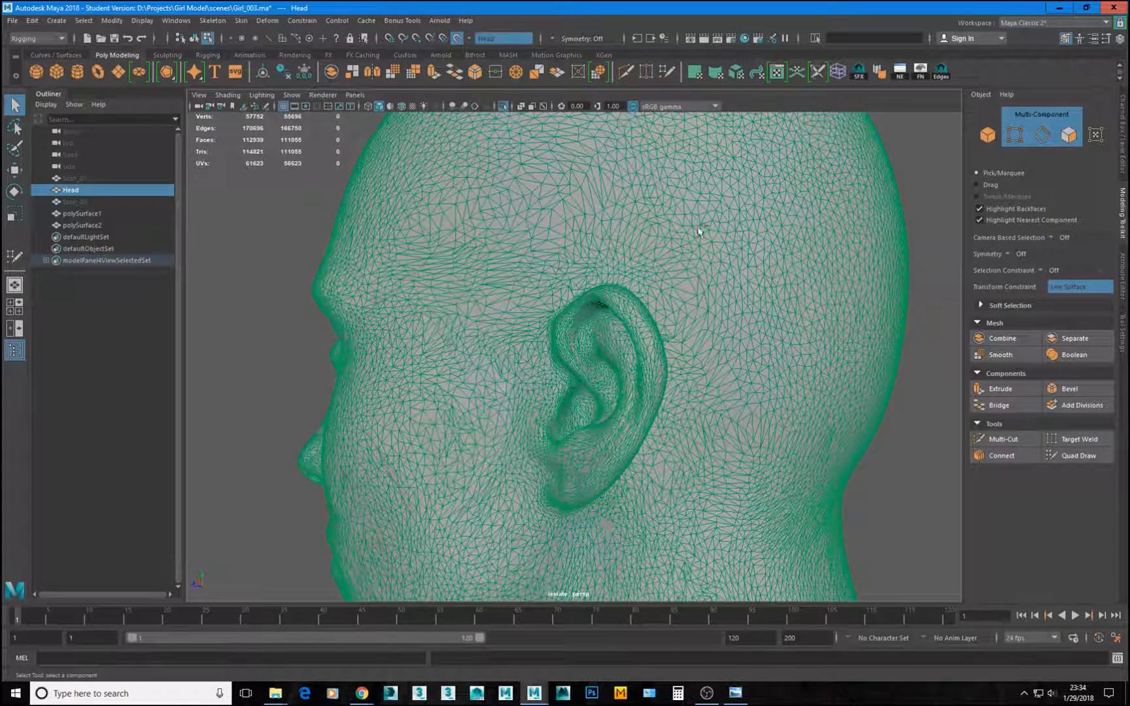
left_click(256, 207)
left_click_drag(462, 293, 585, 308, "alt")
left_click_drag(685, 475, 650, 481, "alt")
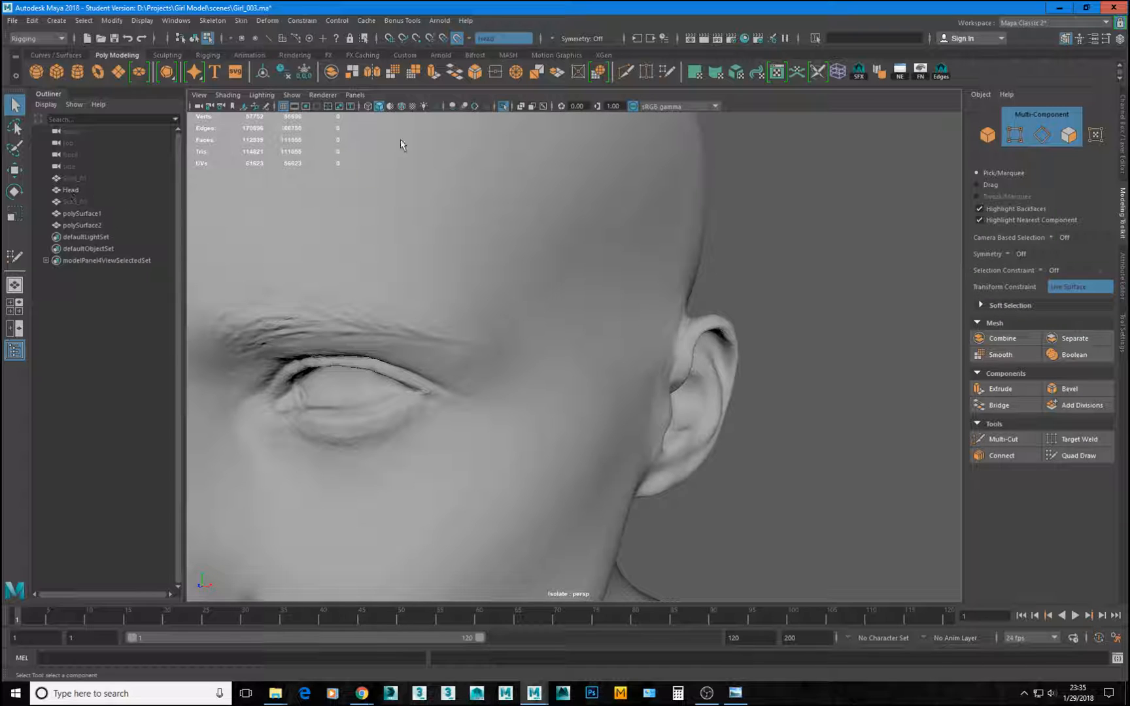
key("ctrl+1")
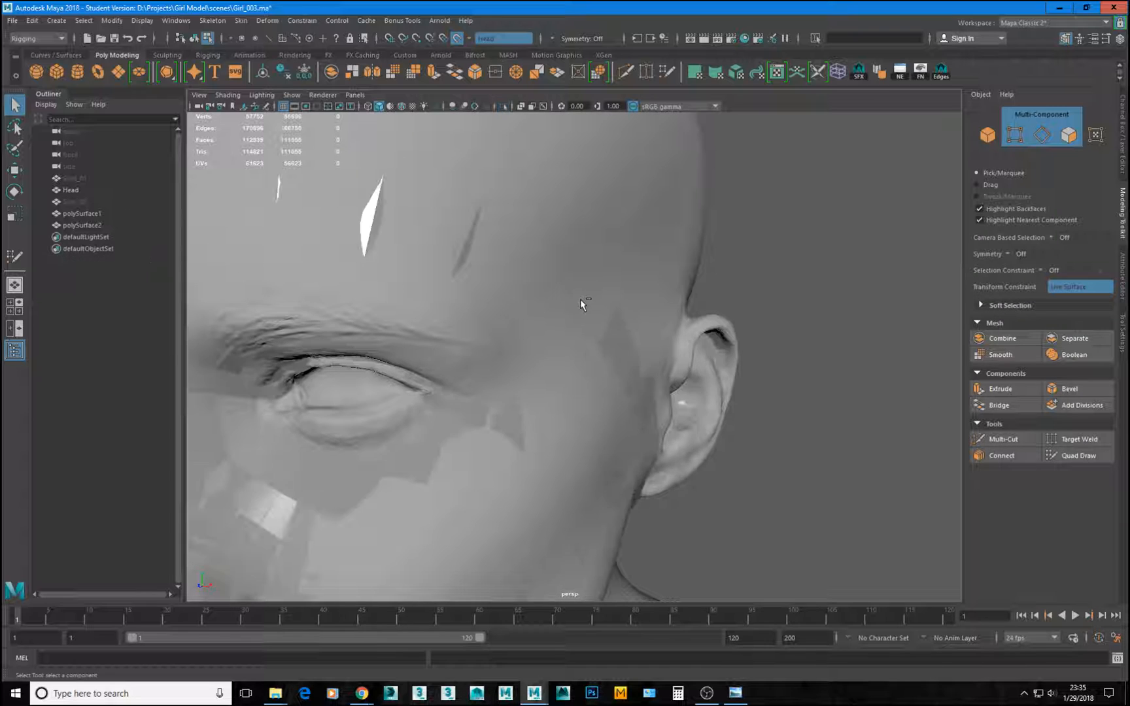
Resume Quad Draw on the retopology mesh, extend two quads from the ear's front border, and nudge the adjoining cheek corner vertex.
left_click(647, 426)
left_click(1078, 456)
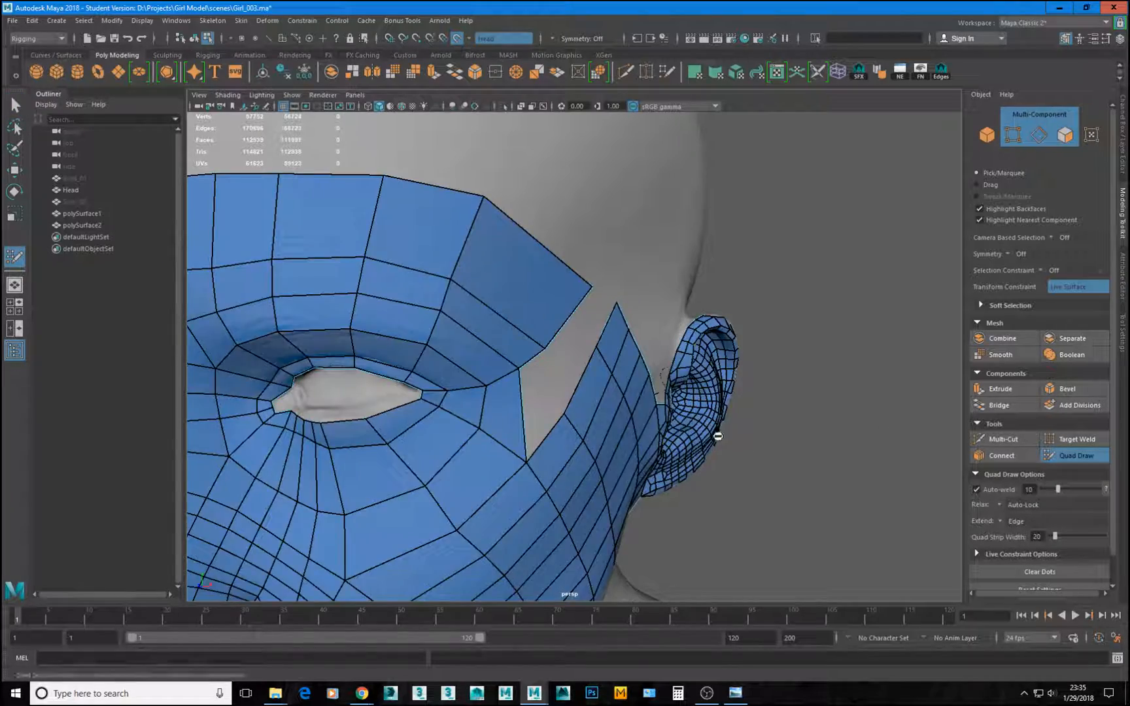
mouse_move(716, 435)
left_mouse_down("alt")
mouse_move(640, 418)
mouse_move(720, 471)
mouse_move(699, 525)
mouse_move(849, 523)
mouse_move(459, 295)
mouse_move(623, 393)
mouse_move(597, 386)
mouse_move(557, 347)
left_mouse_up("alt")
right_click_drag(557, 347, 615, 397, "alt")
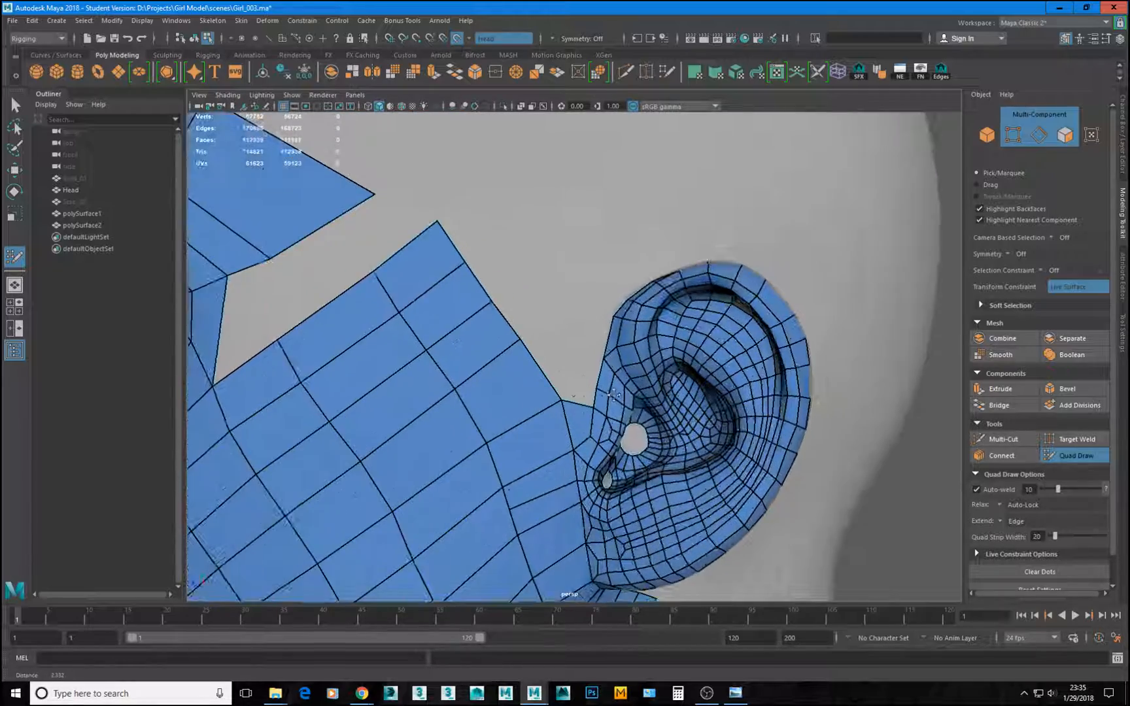
right_click_drag(560, 365, 561, 417, "alt")
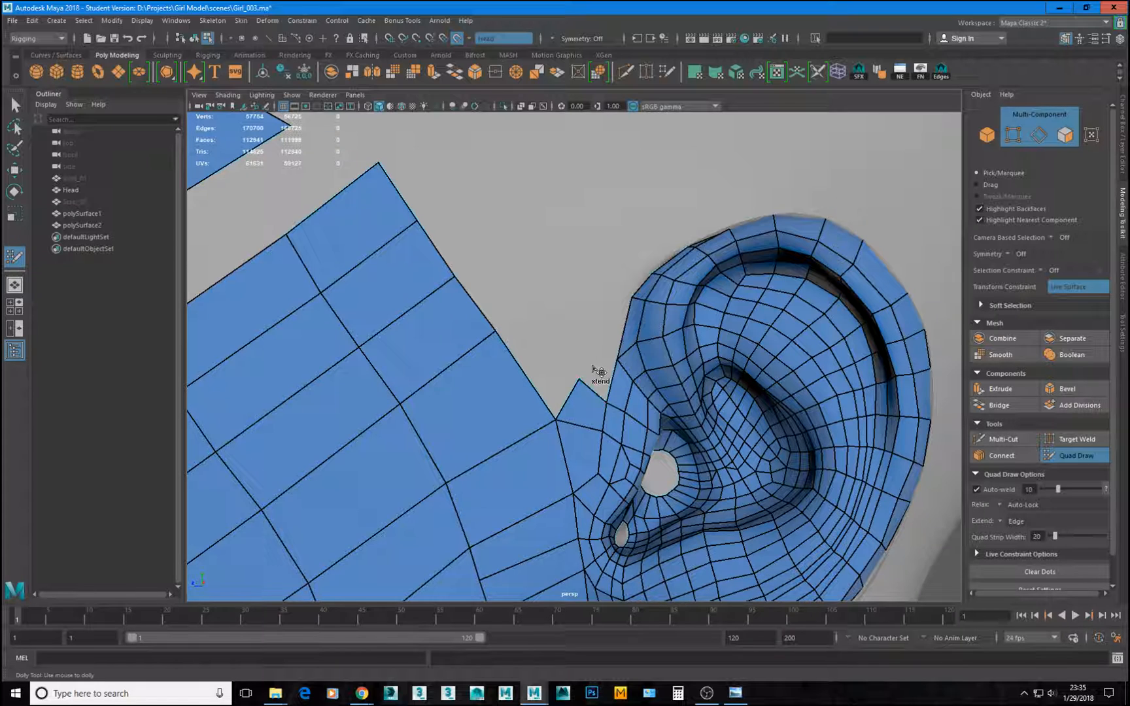
left_click_drag(592, 390, 598, 349)
left_click_drag(556, 420, 554, 416)
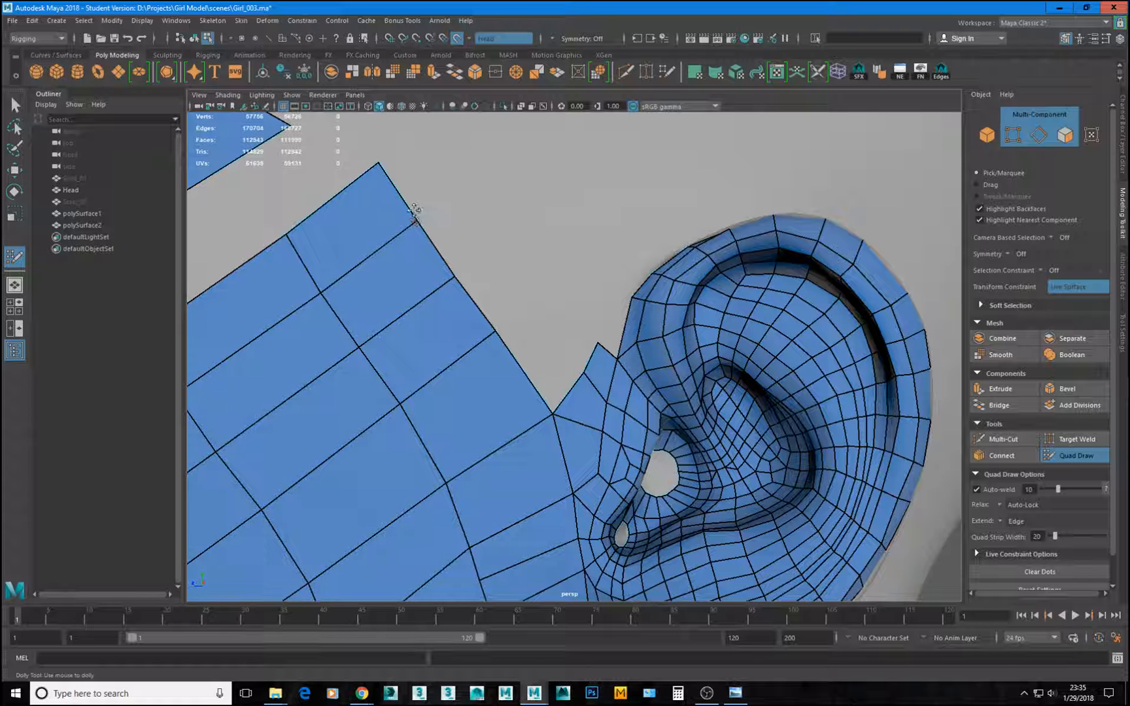
Extend the entire upper cheek border by one narrow row of quads, joining it to the new quads at the ear.
left_click_drag(424, 220, 453, 177)
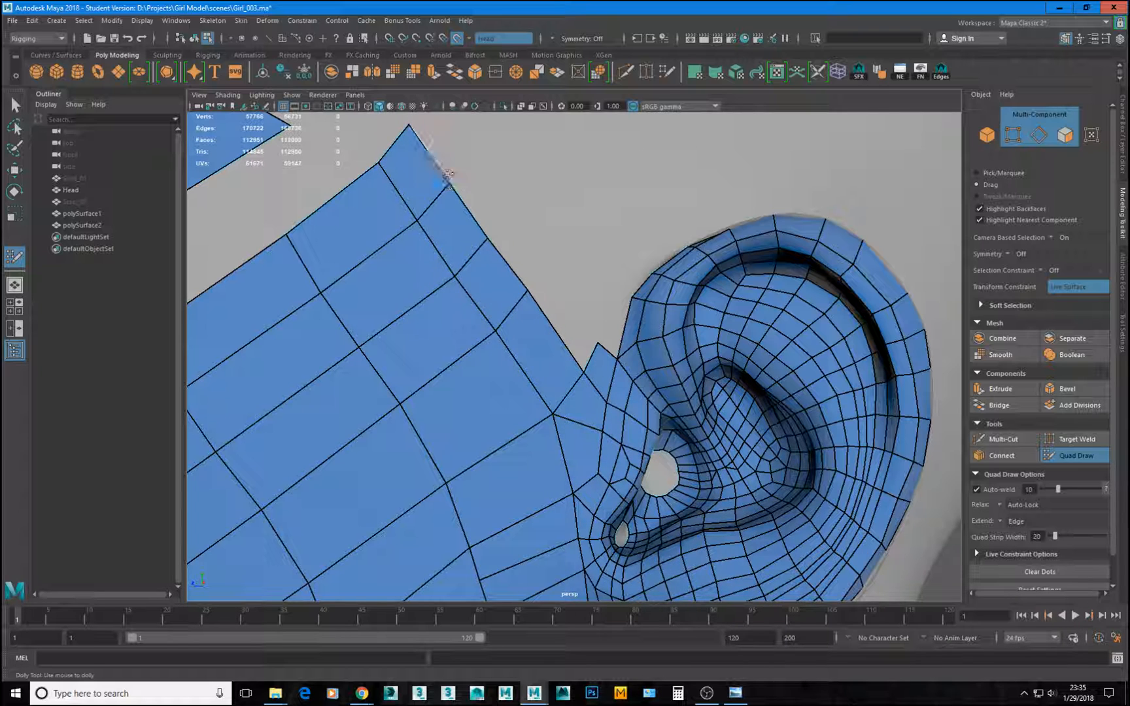
scroll(543, 315, "down", 5)
scroll(569, 325, "up", 3)
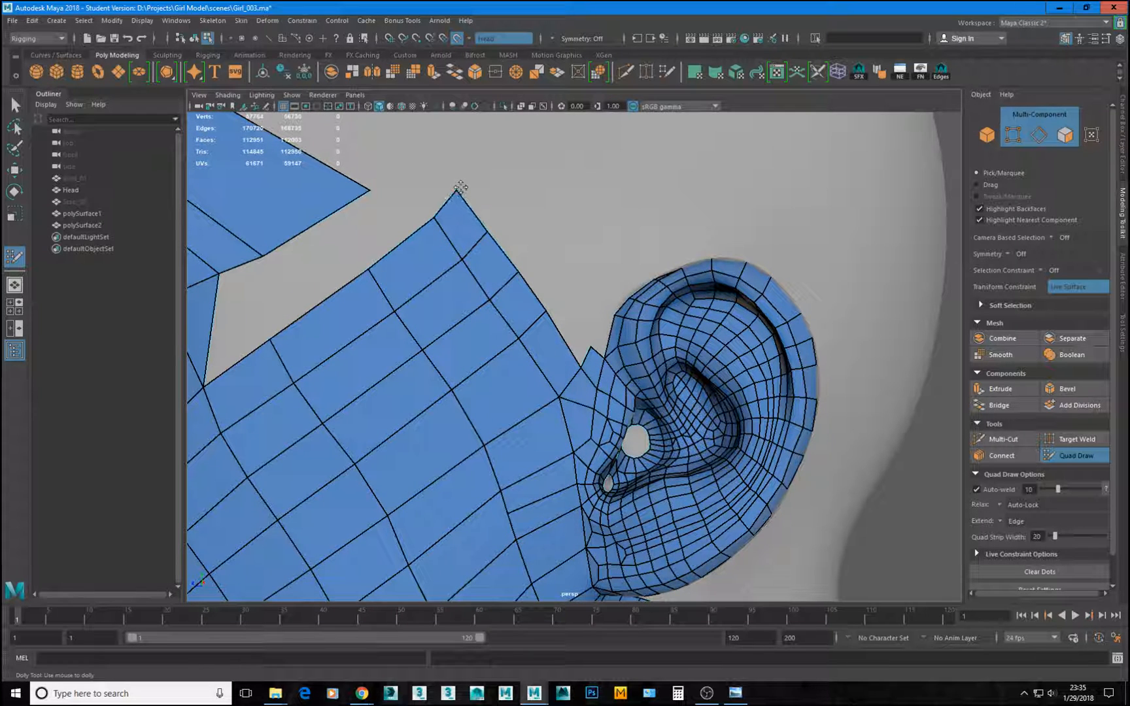
Examine the extended cheek topology and the open gap between the brow patch and the cheek from front and side.
left_click_drag(461, 189, 392, 341, "alt")
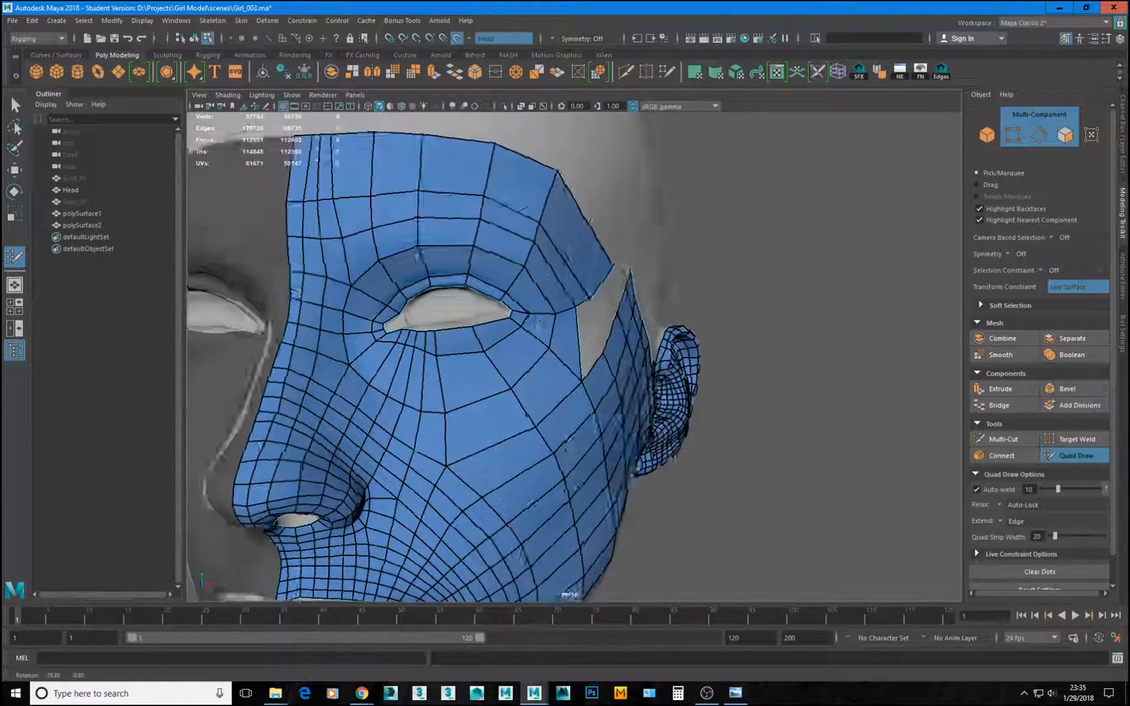
left_click_drag(539, 323, 464, 321, "alt")
middle_click_drag(465, 355, 507, 350, "alt")
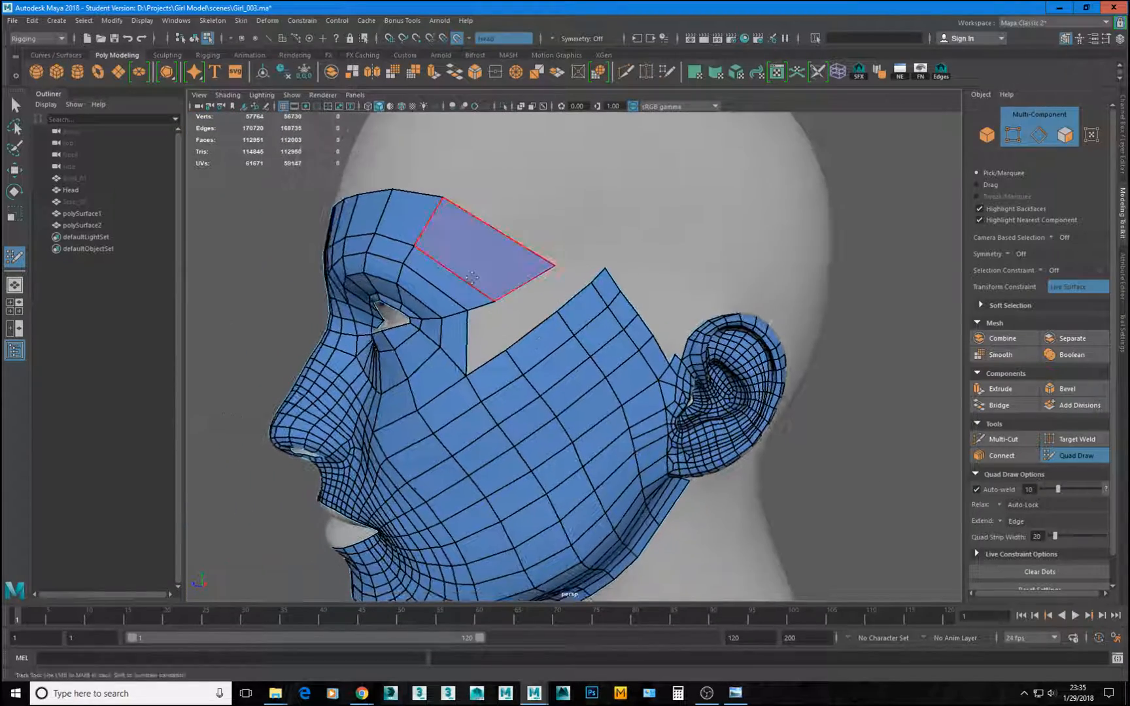
left_click_drag(496, 375, 487, 307, "alt")
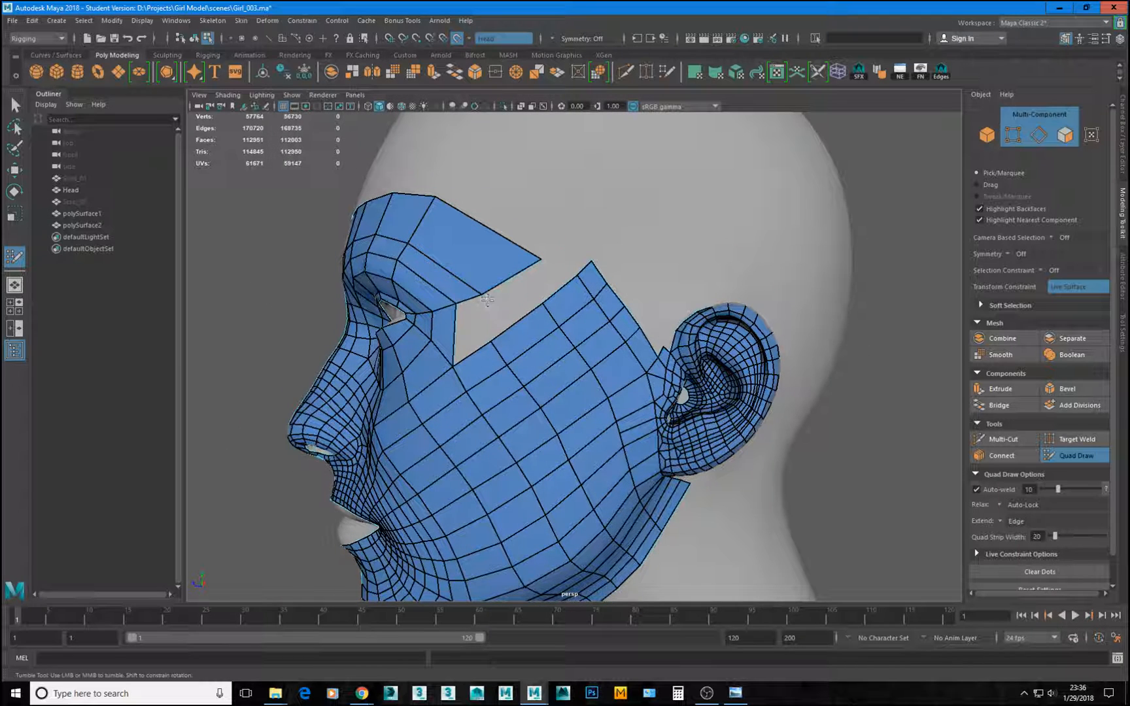
key("alt+Tab")
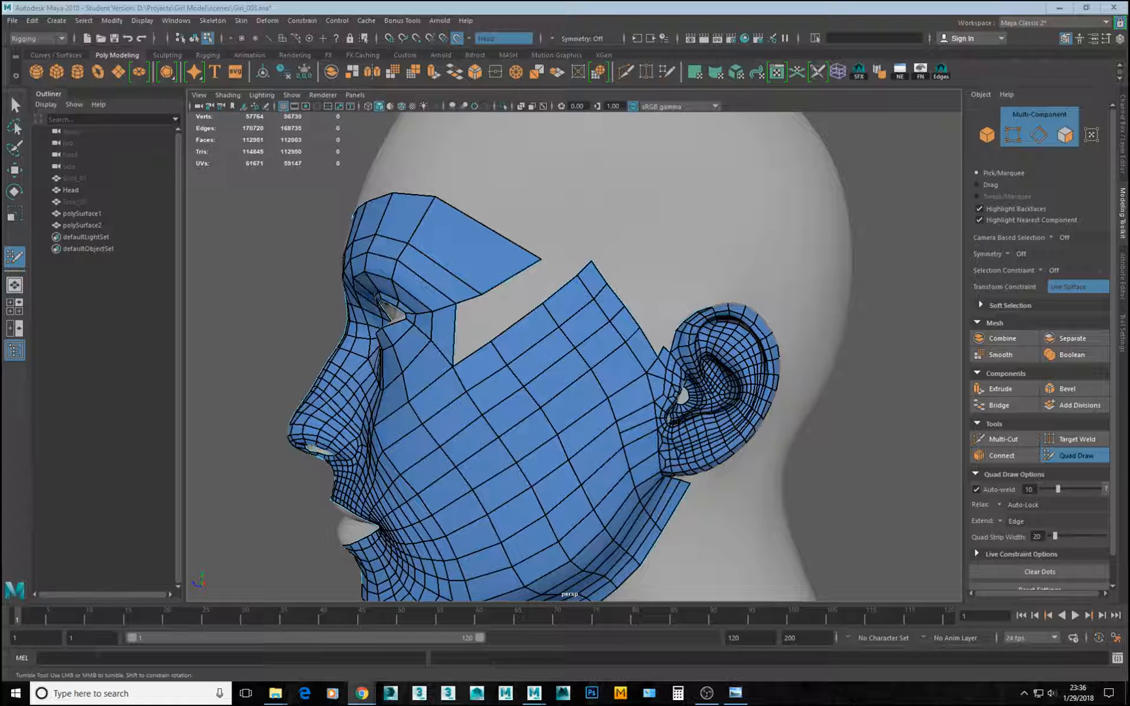
mouse_move(463, 351)
left_mouse_down("alt")
mouse_move(490, 347)
mouse_move(464, 350)
left_mouse_up("alt")
key("alt+Tab")
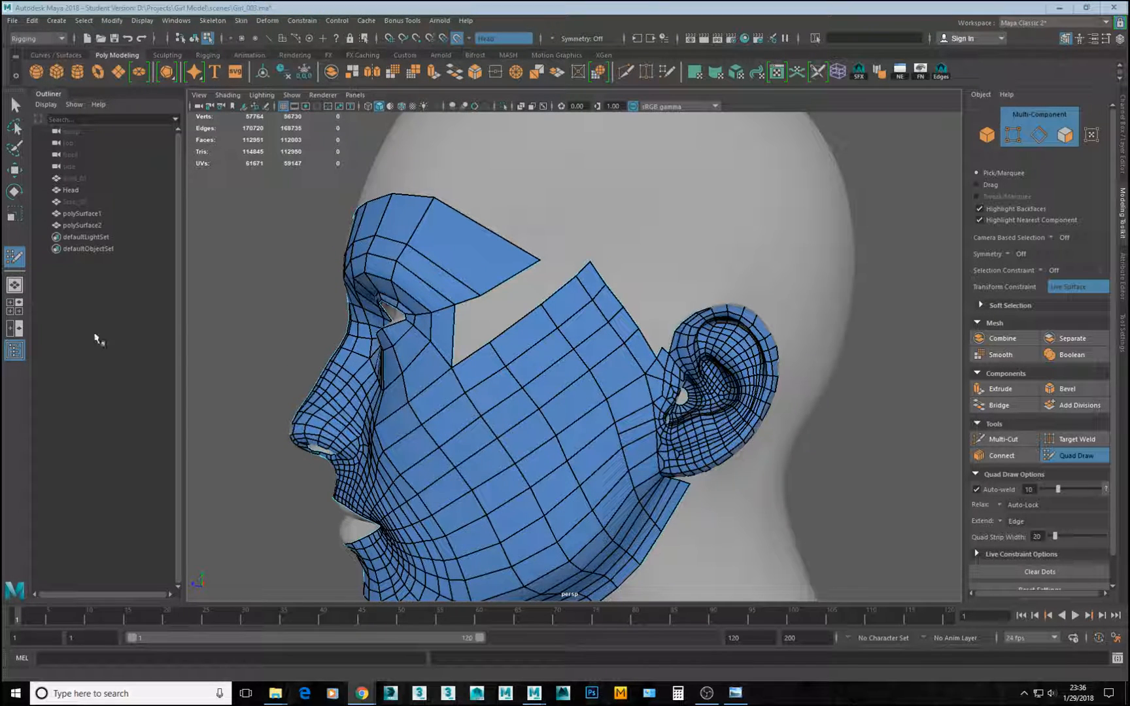
left_click_drag(307, 391, 341, 420, "alt")
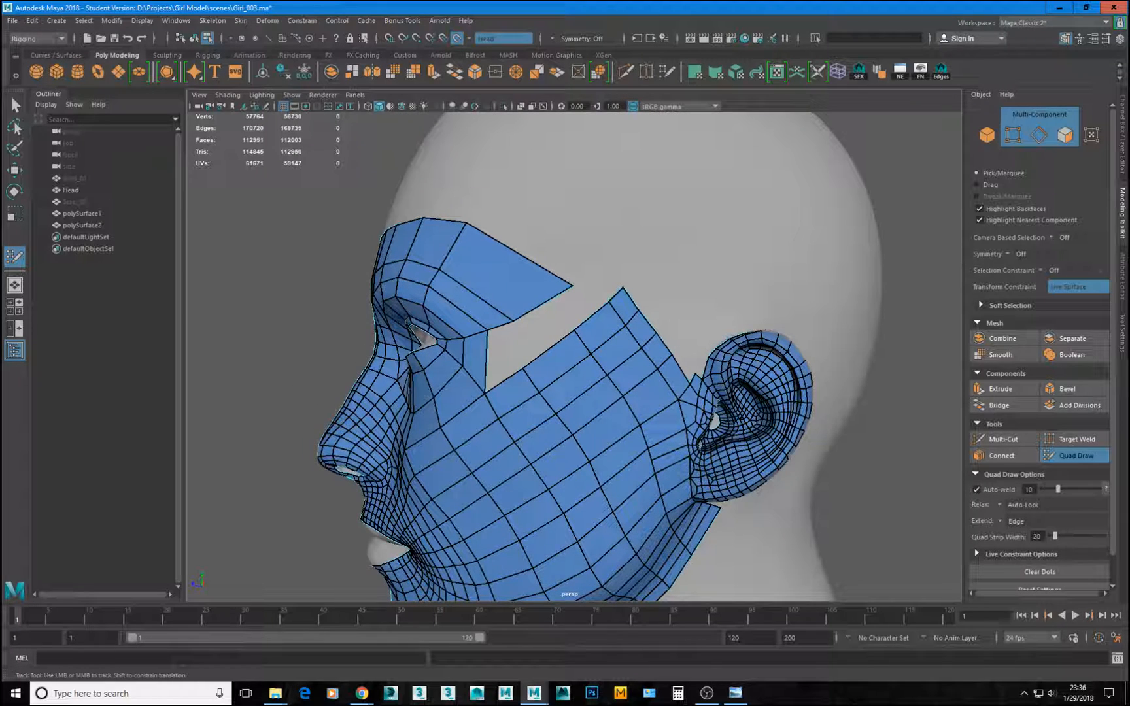
Insert an edge loop from the eye's outer corner to the open border facing the gap between brow patch and cheek.
key("alt+Tab")
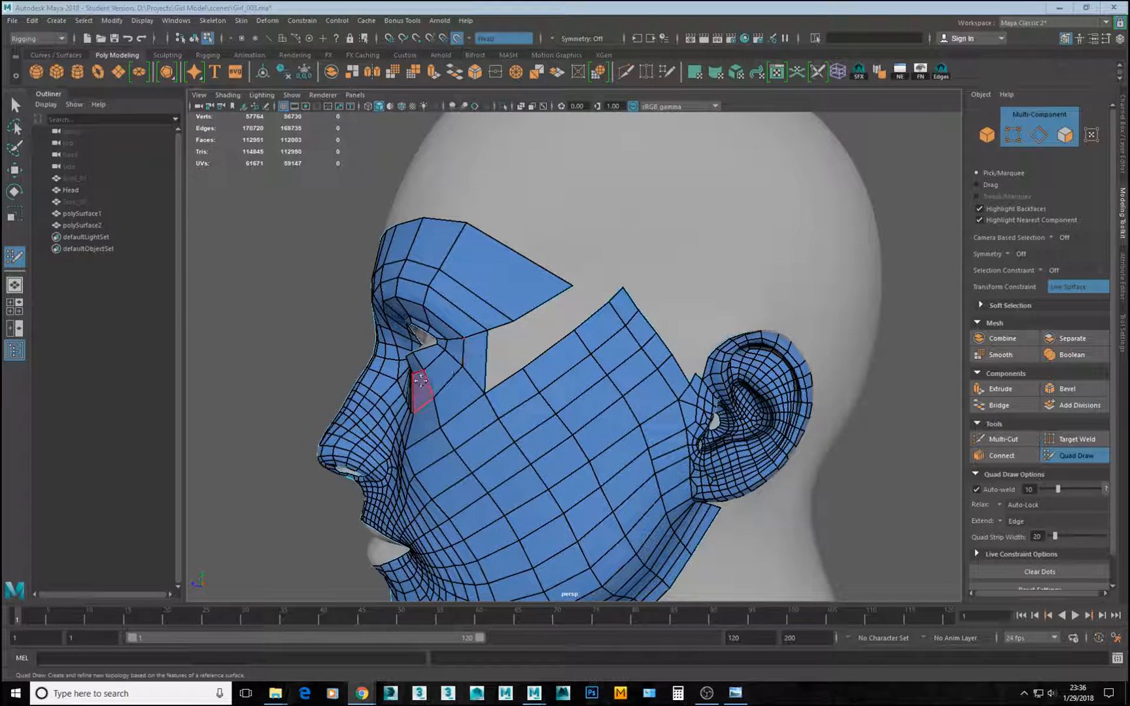
left_click_drag(422, 385, 668, 327, "alt")
middle_click_drag(531, 331, 526, 298, "alt")
left_click_drag(494, 298, 491, 301)
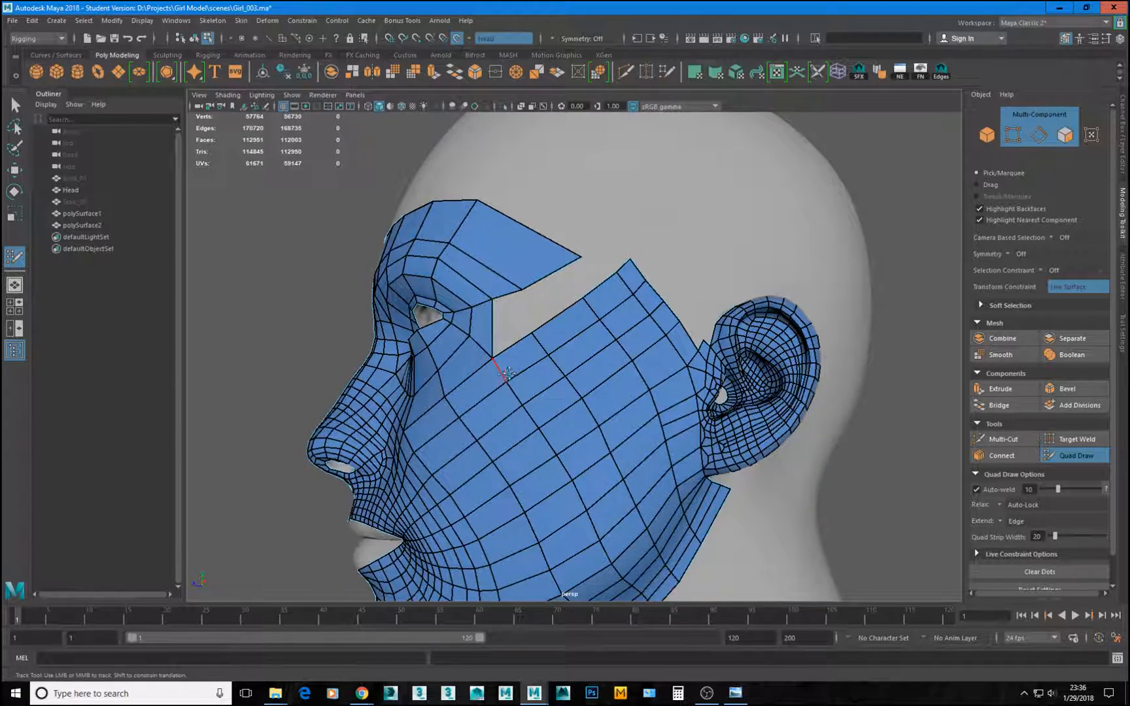
left_click_drag(507, 373, 539, 356, "alt")
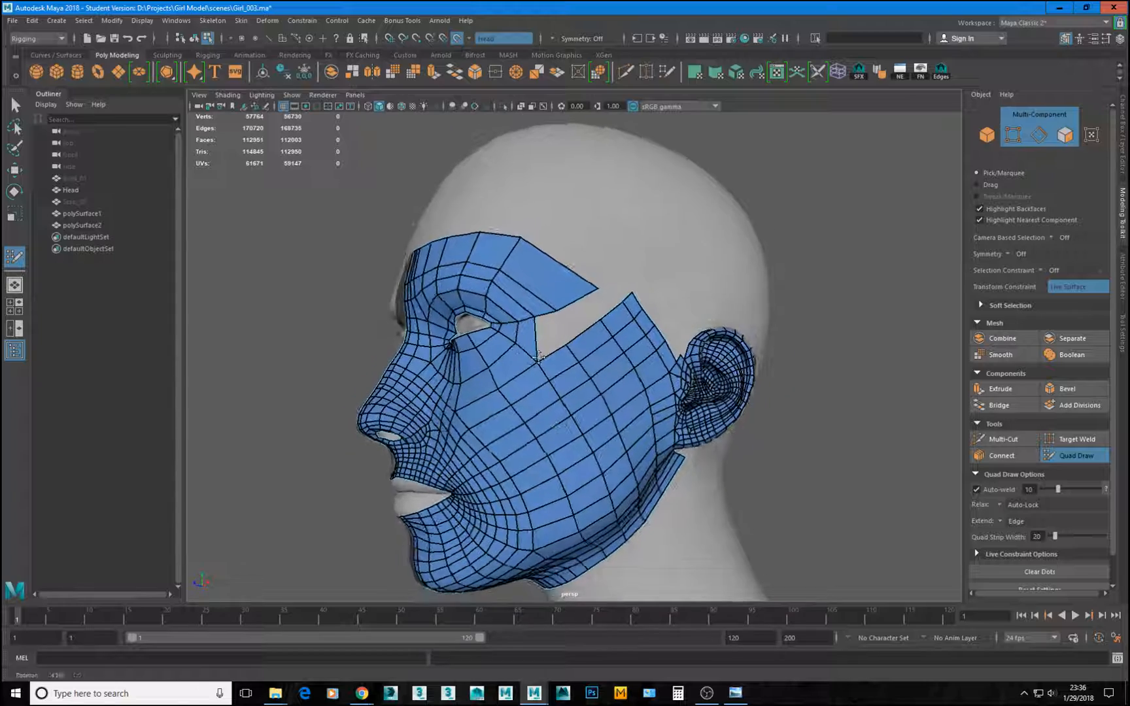
scroll(539, 357, "up", 3)
left_click(521, 333, "ctrl")
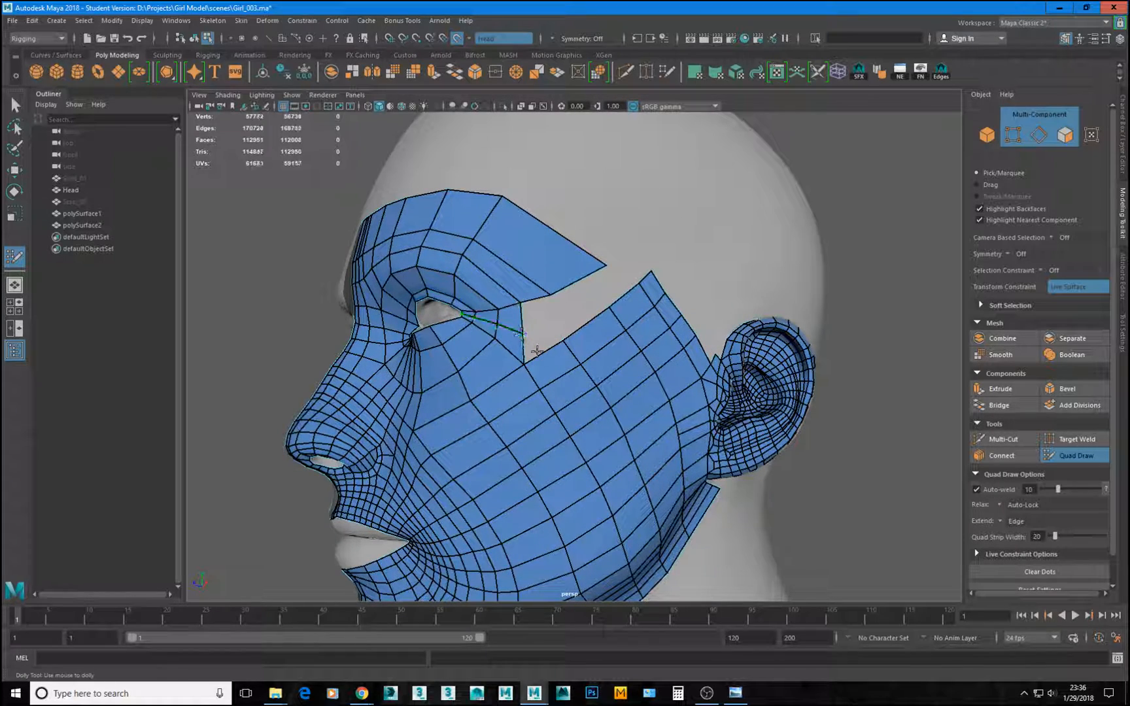
Pull the new loop's border vertex outward into the gap and adjust the vertex beside the eye's outer corner.
scroll(568, 350, "up", 3)
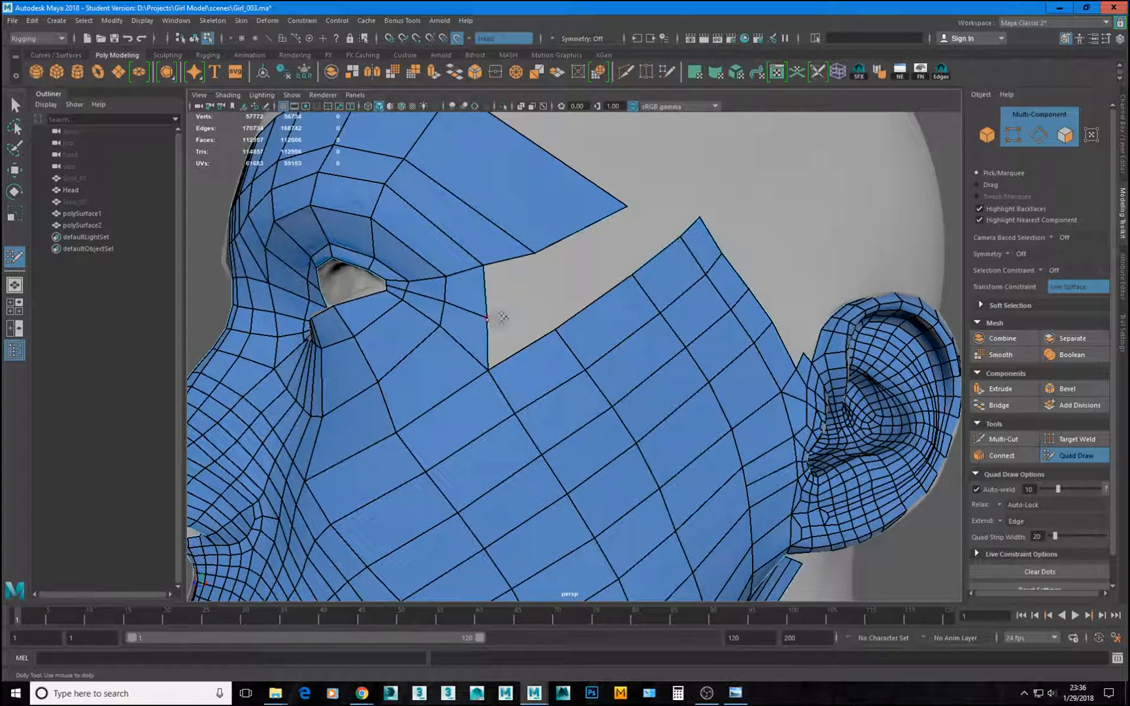
left_click_drag(503, 317, 511, 316)
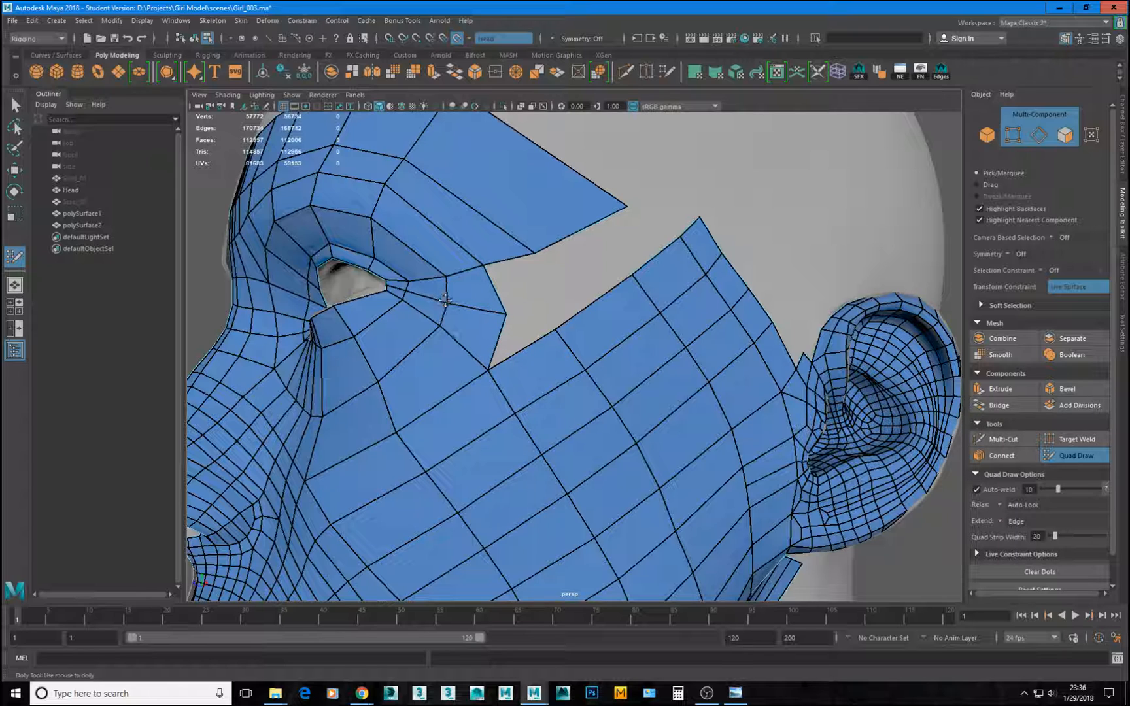
scroll(378, 281, "up", 3)
middle_click_drag(379, 281, 438, 305, "alt")
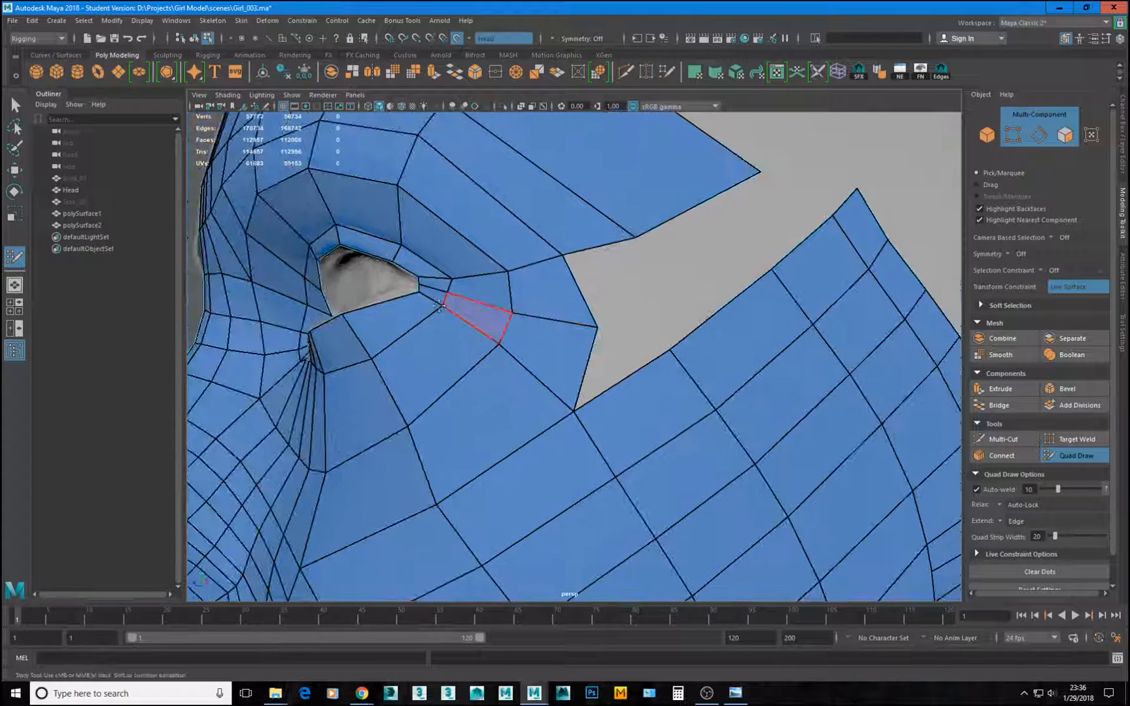
left_click_drag(442, 308, 437, 309)
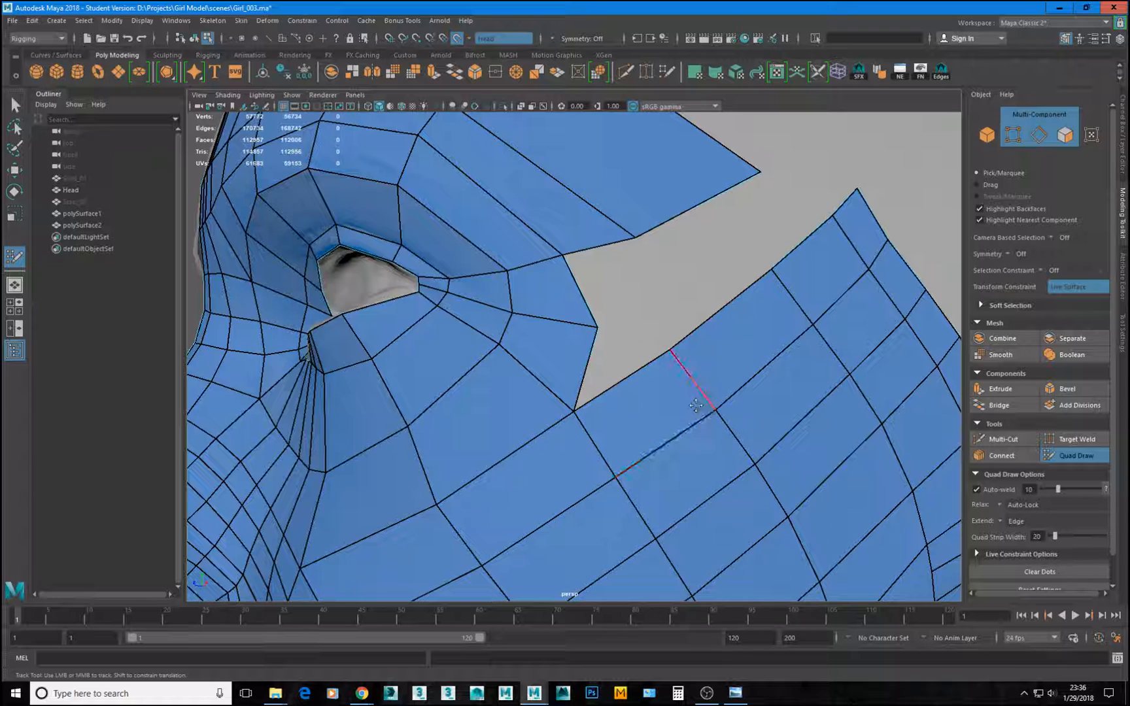
Insert an edge loop across the outer brow patch, from the eye's outer corner up to its upper border.
right_click_drag(799, 332, 599, 339, "alt")
mouse_move(598, 339)
left_mouse_down("alt")
mouse_move(669, 338)
mouse_move(605, 353)
left_mouse_up("alt")
right_click_drag(605, 353, 636, 389, "alt")
left_click_drag(636, 388, 596, 350, "alt")
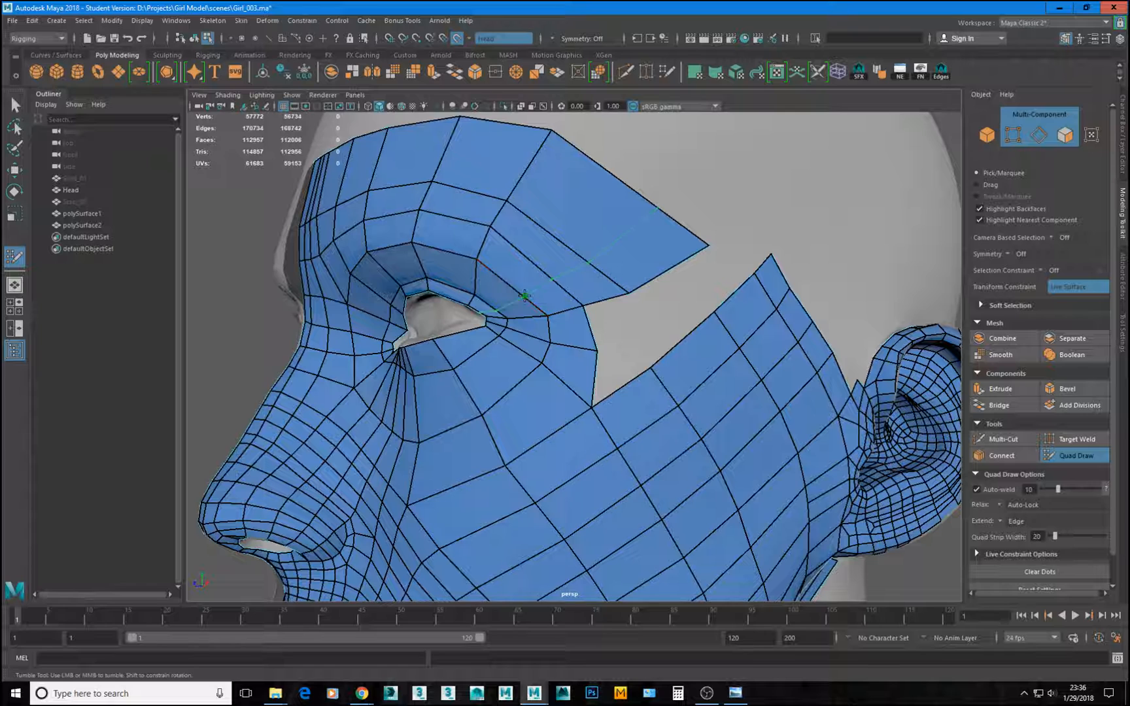
left_click(515, 296, "ctrl")
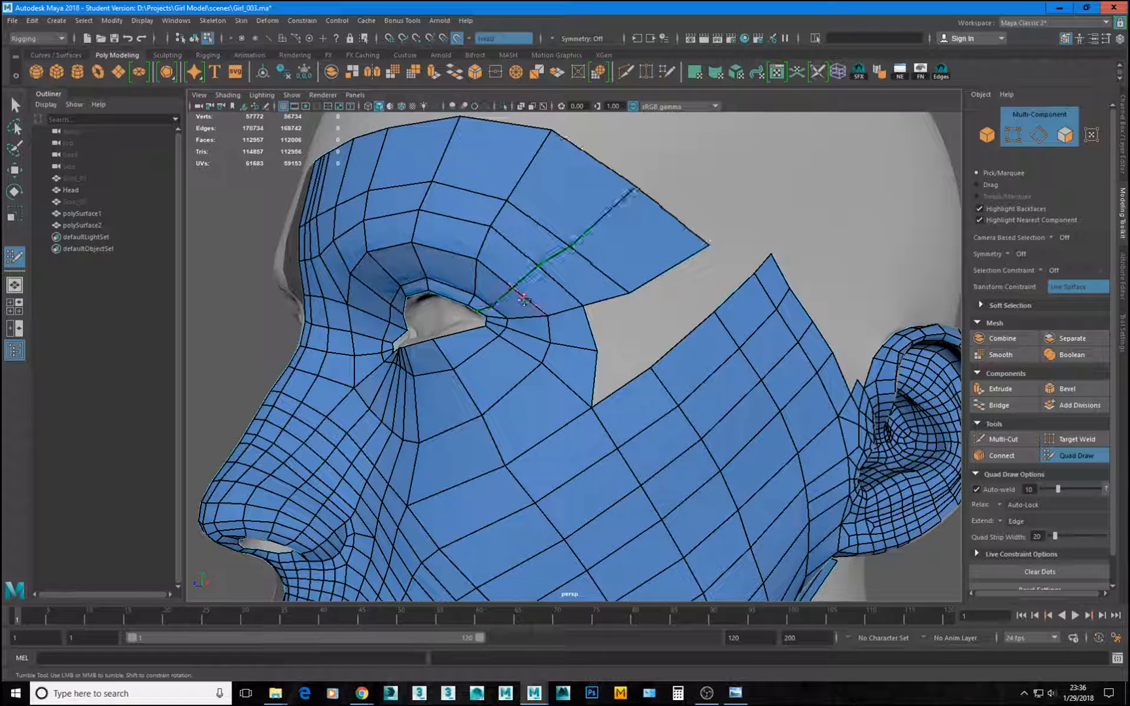
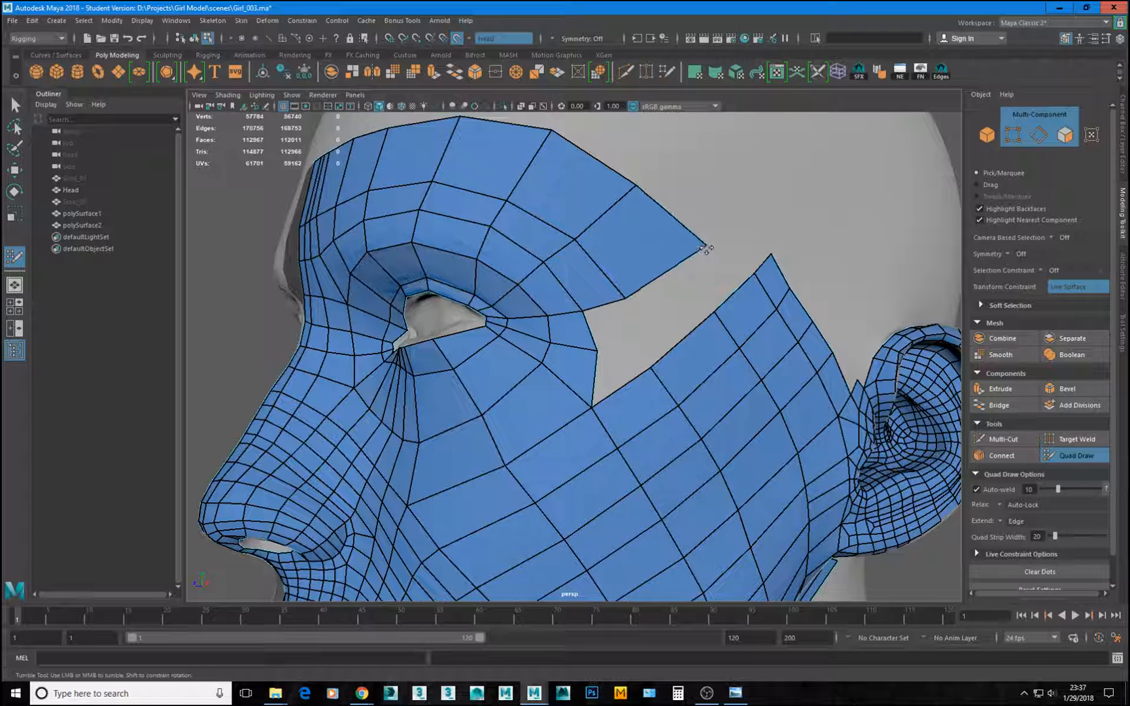
Examine the gap between the brow patch and the cheek from several angles around the head.
right_click_drag(758, 290, 667, 292, "alt")
left_click_drag(667, 292, 589, 386, "alt")
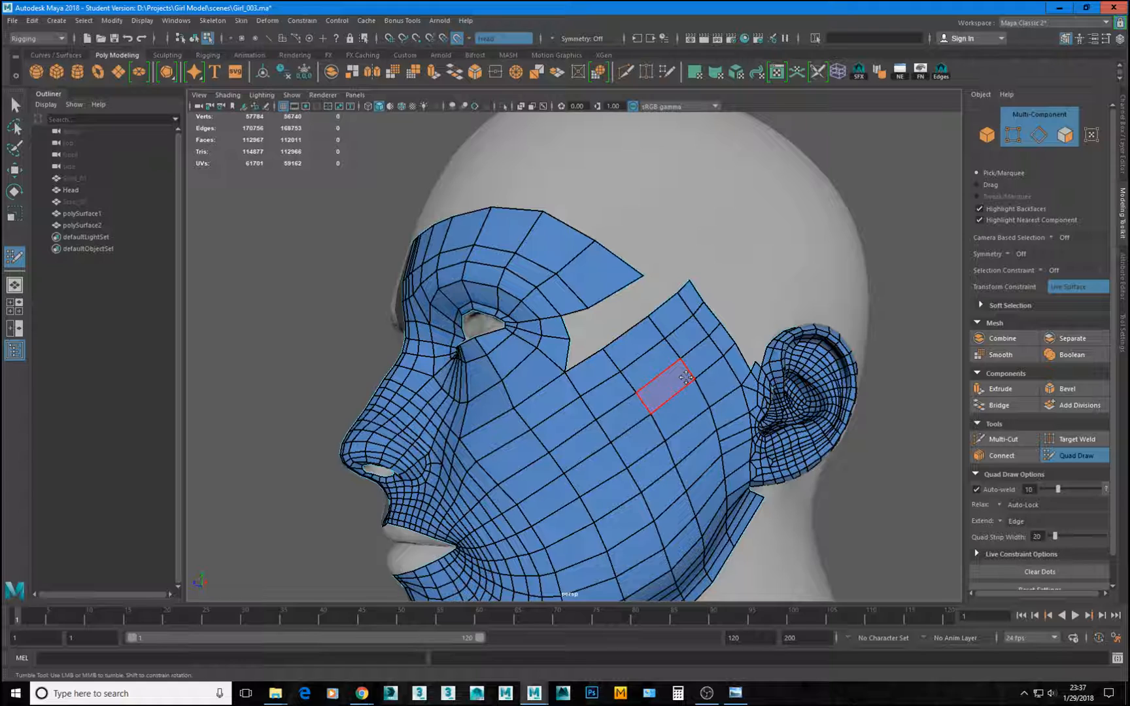
left_click_drag(685, 378, 522, 340, "alt")
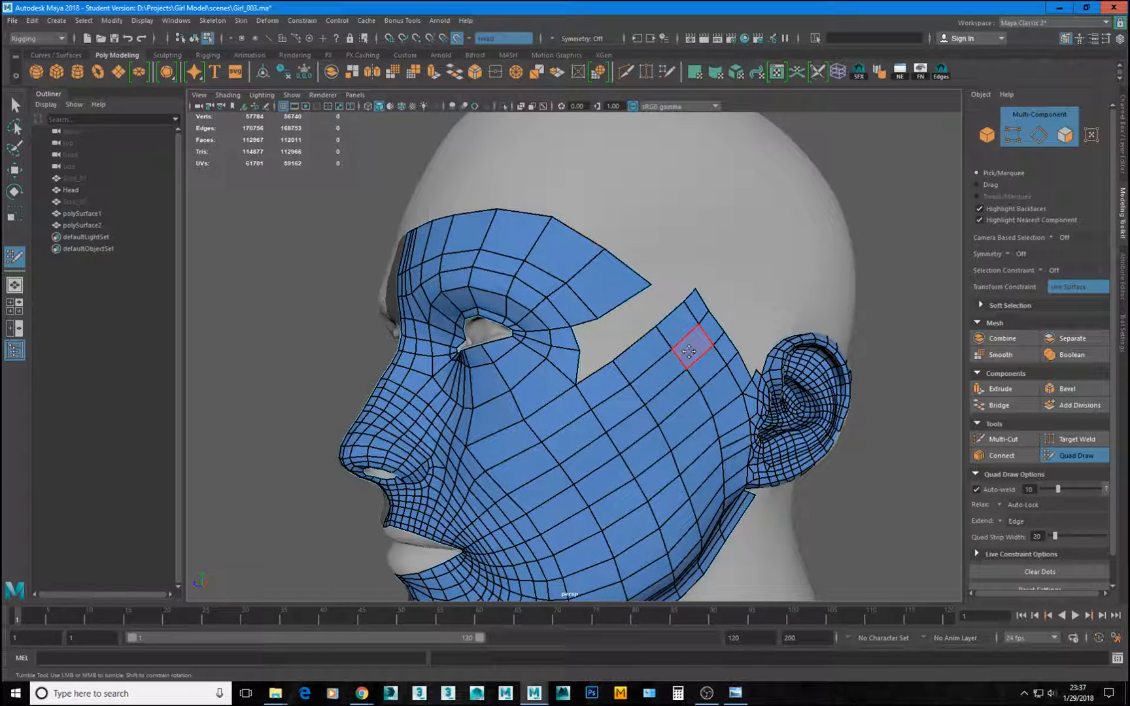
left_click_drag(684, 354, 607, 340, "alt")
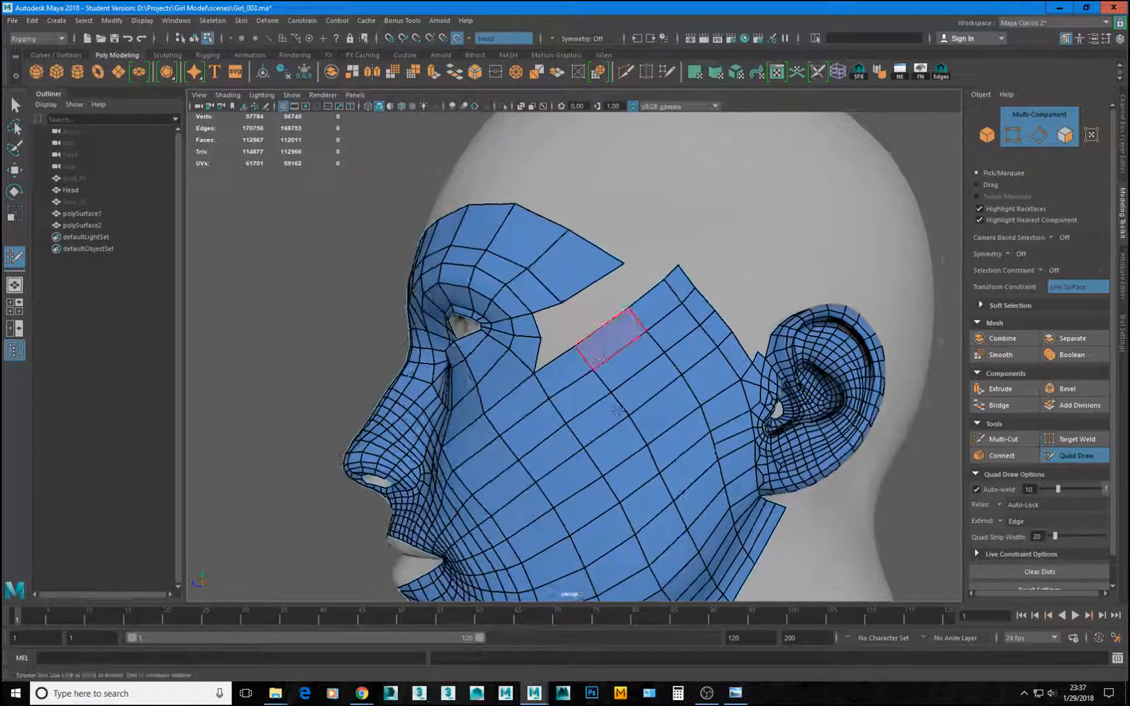
right_click_drag(607, 340, 542, 366, "alt")
left_click_drag(543, 367, 621, 398, "alt")
middle_click_drag(621, 398, 627, 402, "alt")
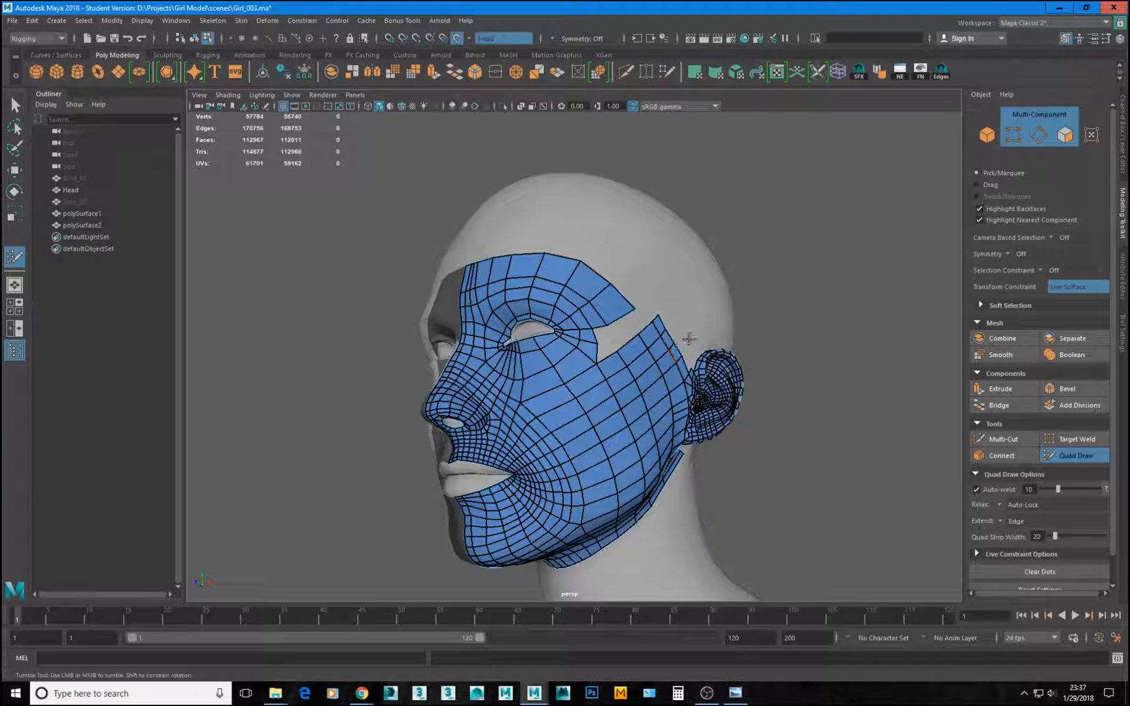
left_click_drag(621, 381, 567, 361, "alt")
Weld the first cheek border vertex to the eye patch's outer vertex and shift the upper cheek vertices up toward the brow patch.
mouse_move(605, 357)
right_mouse_down("alt")
mouse_move(624, 382)
mouse_move(613, 367)
right_mouse_up("alt")
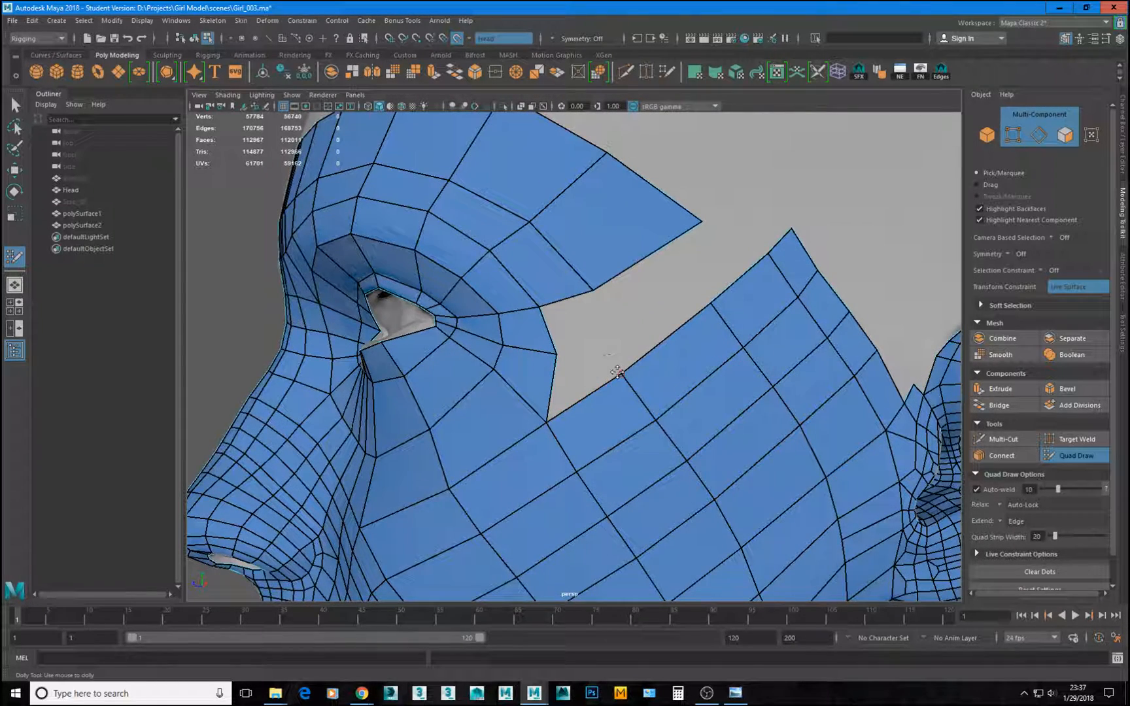
mouse_move(617, 371)
left_mouse_down()
mouse_move(673, 316)
mouse_move(680, 262)
left_mouse_up()
left_click_drag(656, 419, 639, 396)
left_click_drag(744, 348, 724, 320)
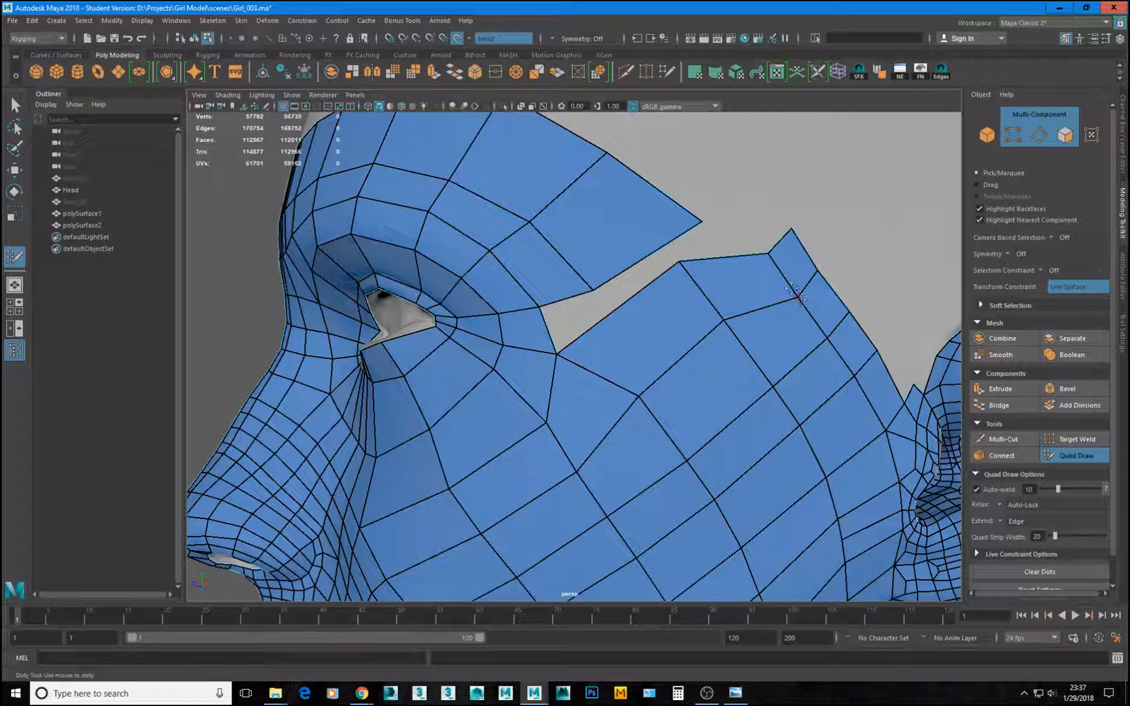
left_click_drag(776, 242, 741, 202)
left_click_drag(792, 283, 789, 271)
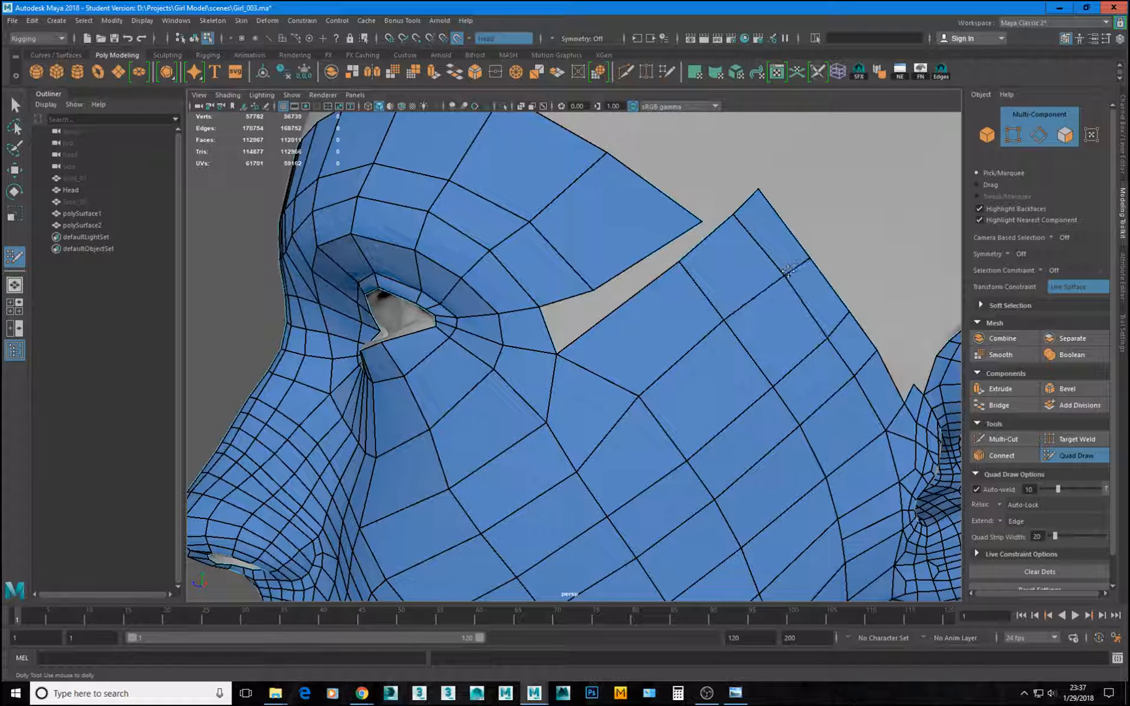
Insert an edge loop down the cheek from the gap border toward the ear lobe, and another across the jaw rows below it.
right_click_drag(772, 369, 579, 381, "alt")
left_click_drag(579, 380, 587, 383, "alt")
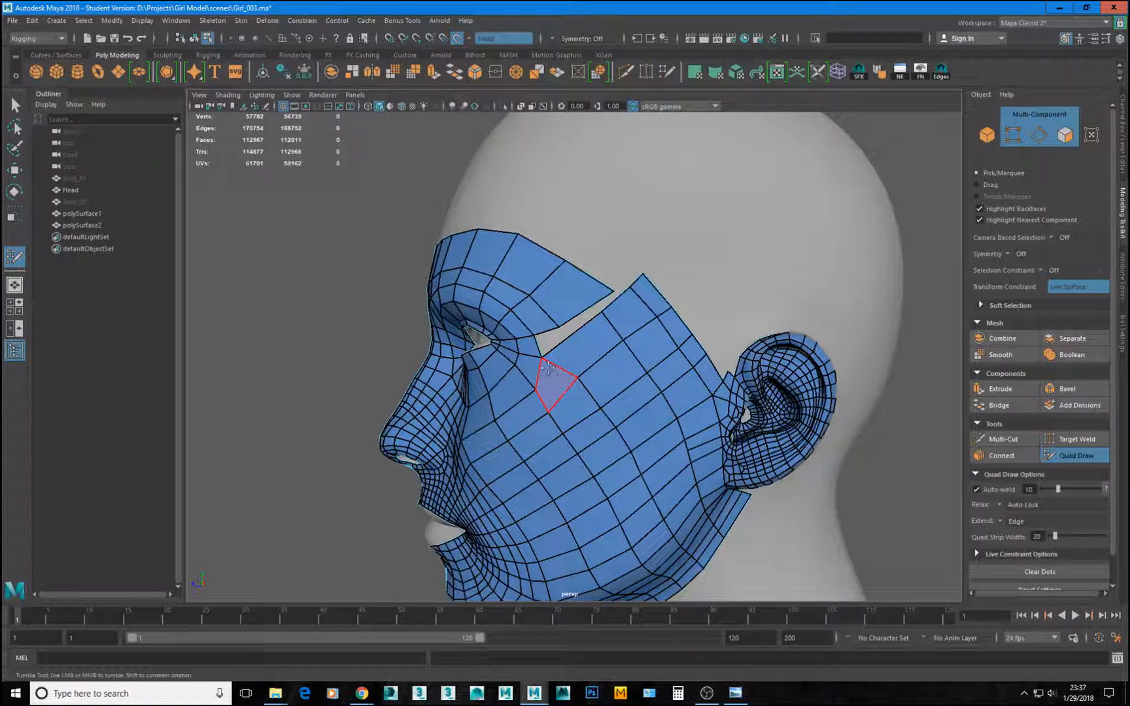
scroll(547, 366, "up", 1)
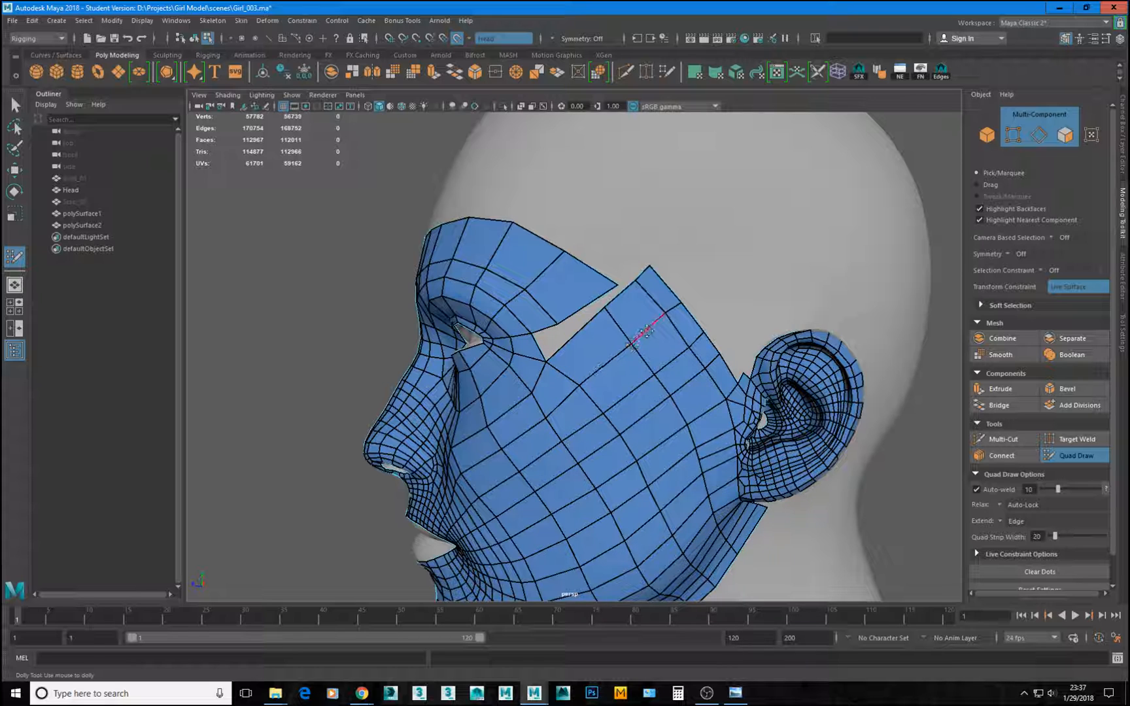
left_click_drag(607, 314, 621, 379, "alt")
scroll(570, 276, "up", 3)
left_click_drag(571, 276, 587, 288, "alt")
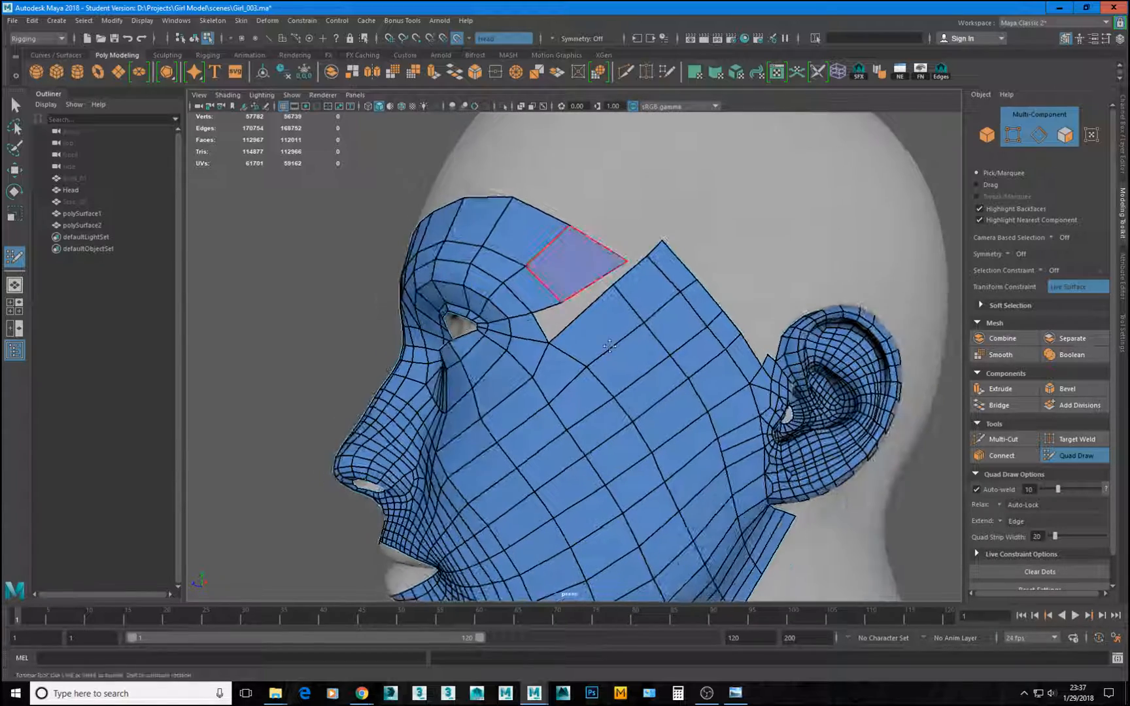
left_click(621, 351, "ctrl")
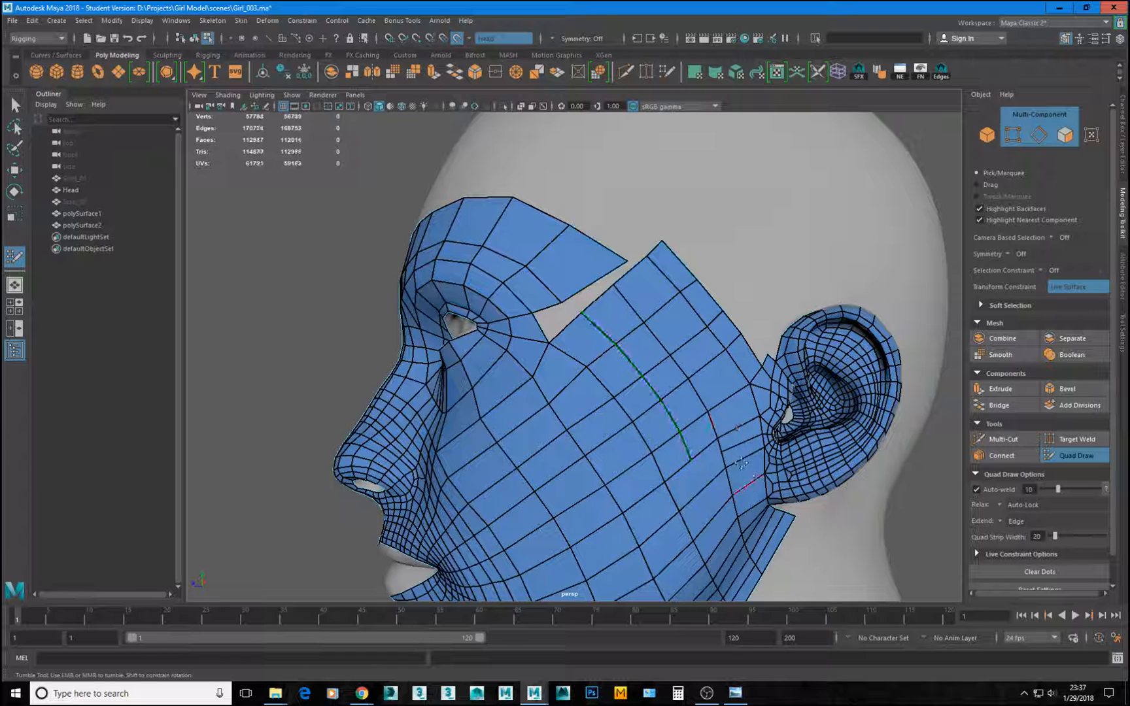
middle_click_drag(729, 558, 702, 512, "alt")
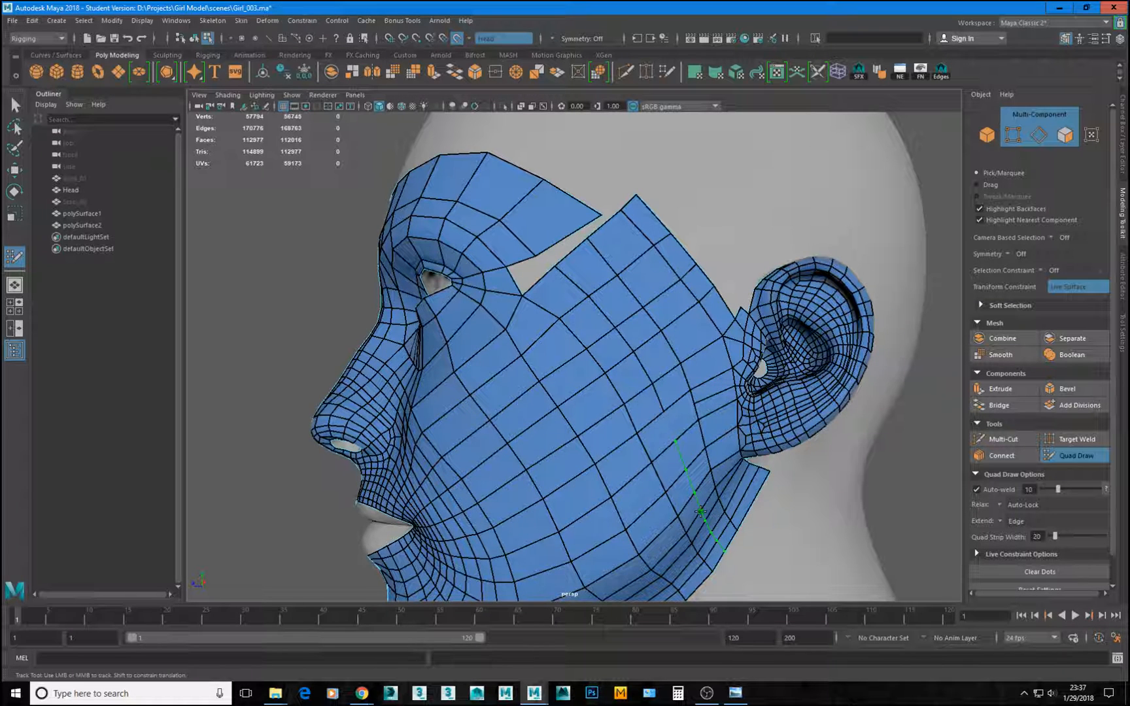
left_click(702, 512, "ctrl")
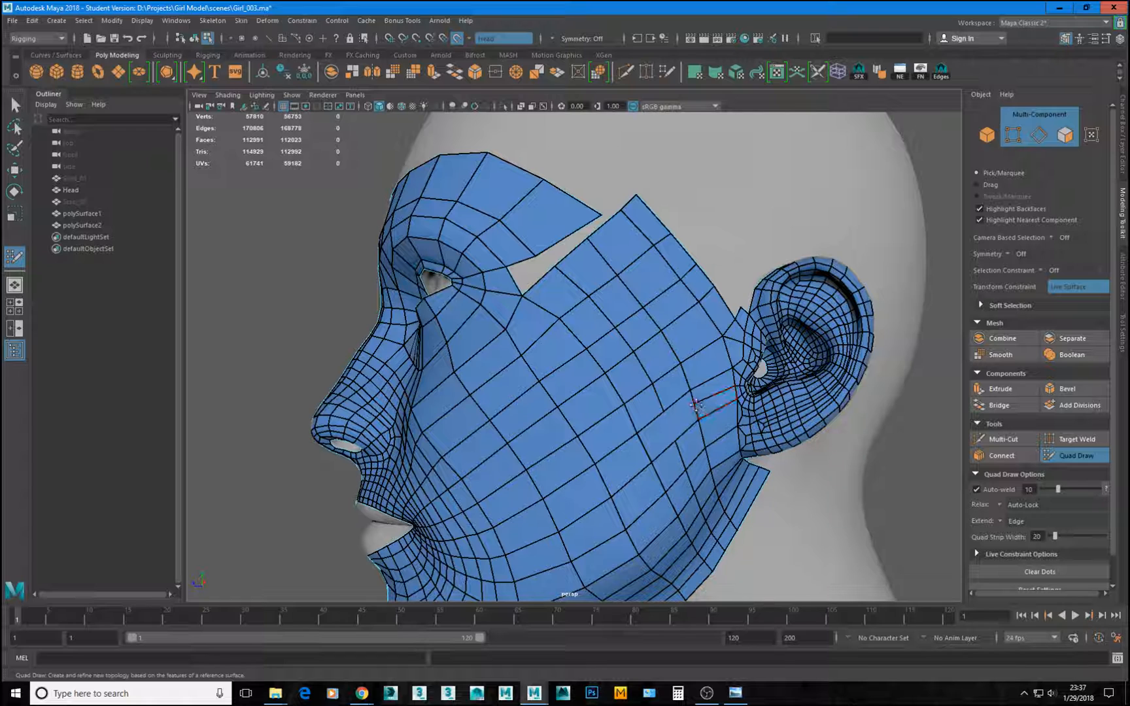
Connect the facing ends of the two new cheek and jaw loops with a Multi-Cut edge.
left_click(1000, 439)
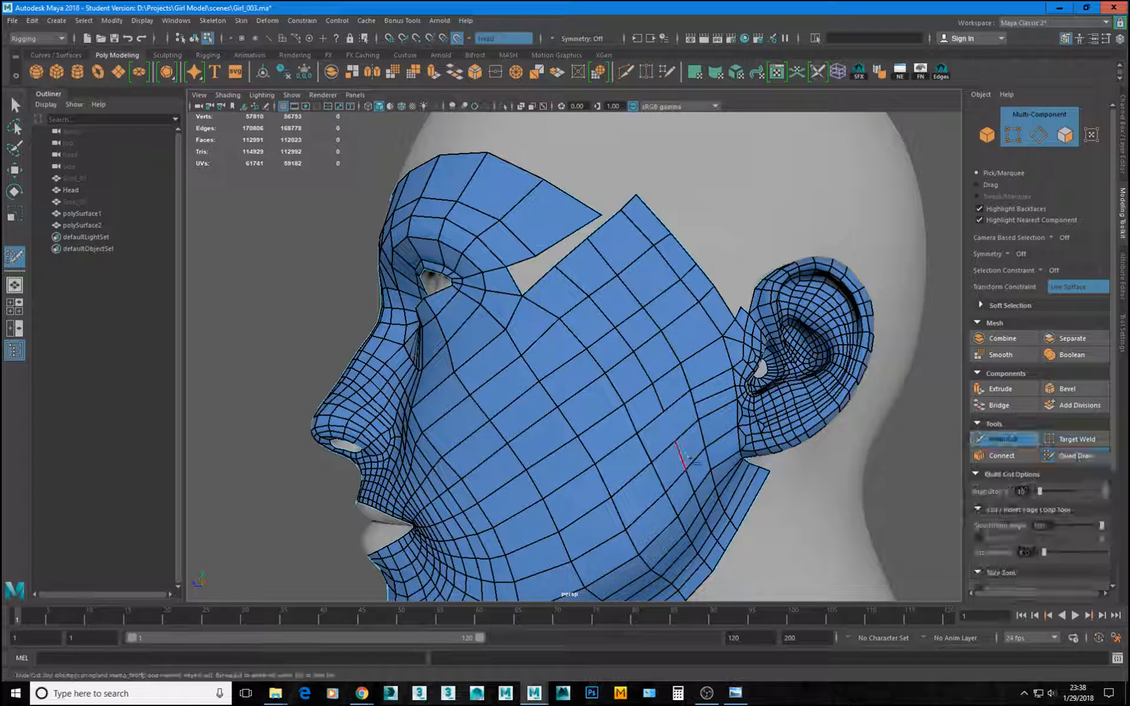
left_click(675, 442)
key("Return")
Resume Quad Draw, fill the inner end of the brow-to-cheek gap with a quad, and raise the brow patch's outer corner vertex.
middle_click_drag(513, 195, 541, 218, "alt")
scroll(543, 223, "up", 3)
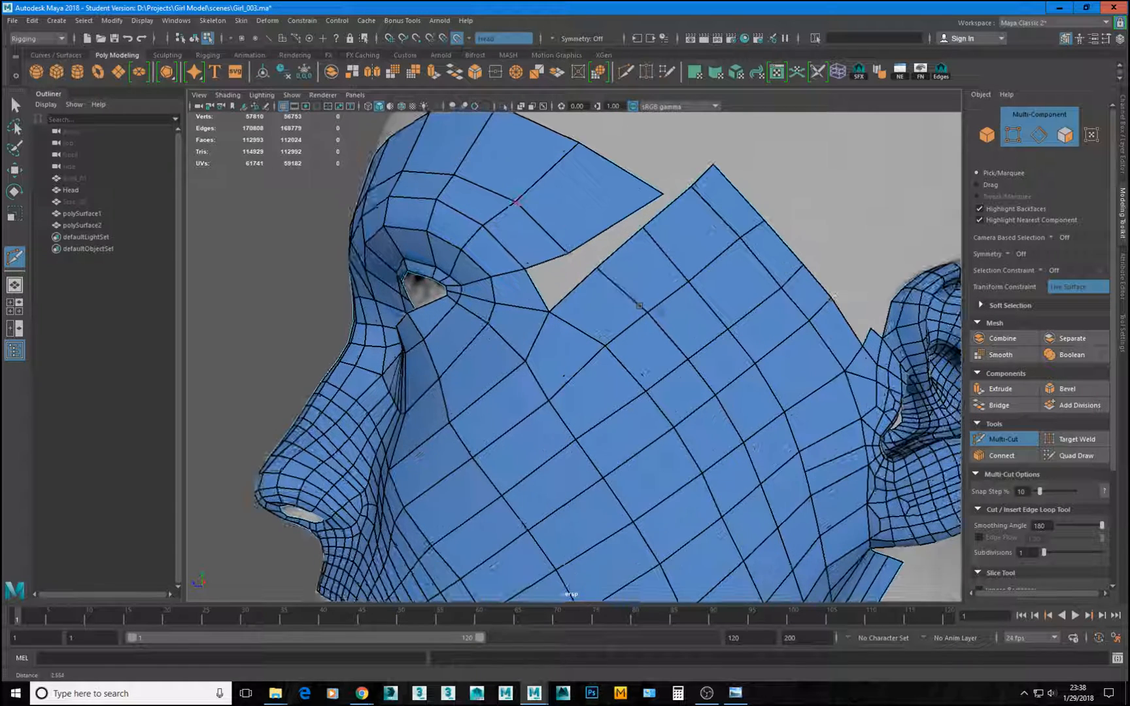
left_click(1073, 455)
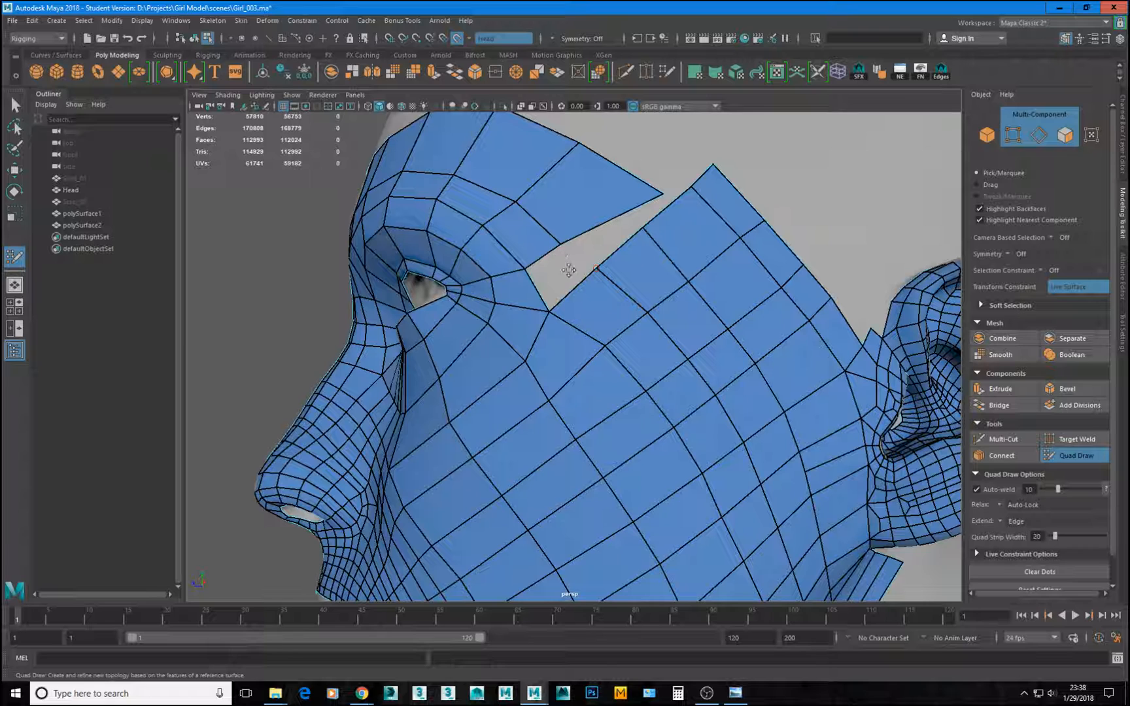
key("Tab")
left_click_drag(551, 265, 574, 287)
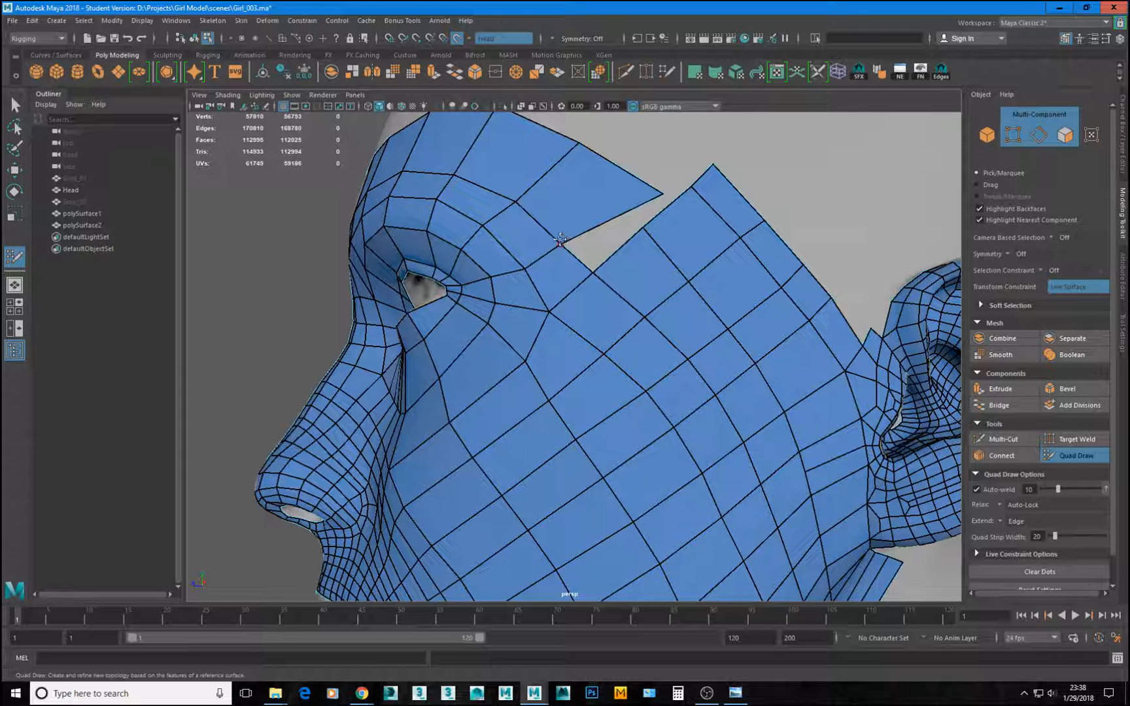
left_click_drag(656, 175, 653, 158)
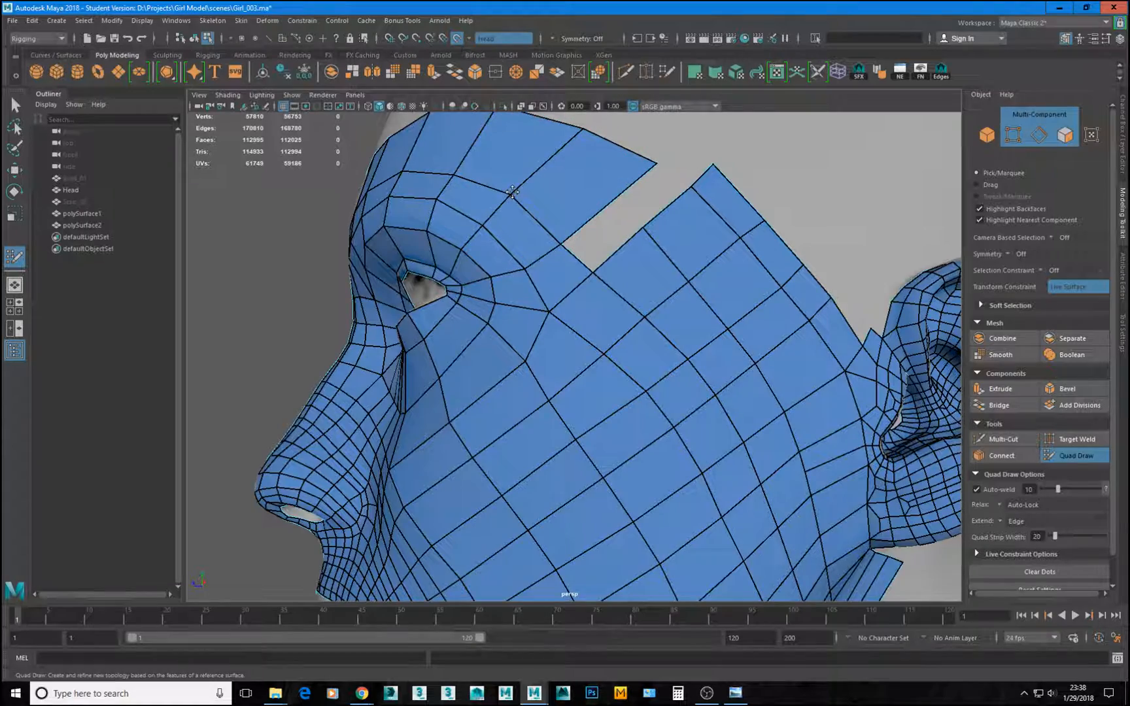
Insert an edge loop along the brow patch's top row of quads, parallel to its upper border.
left_click_drag(535, 198, 612, 281, "alt")
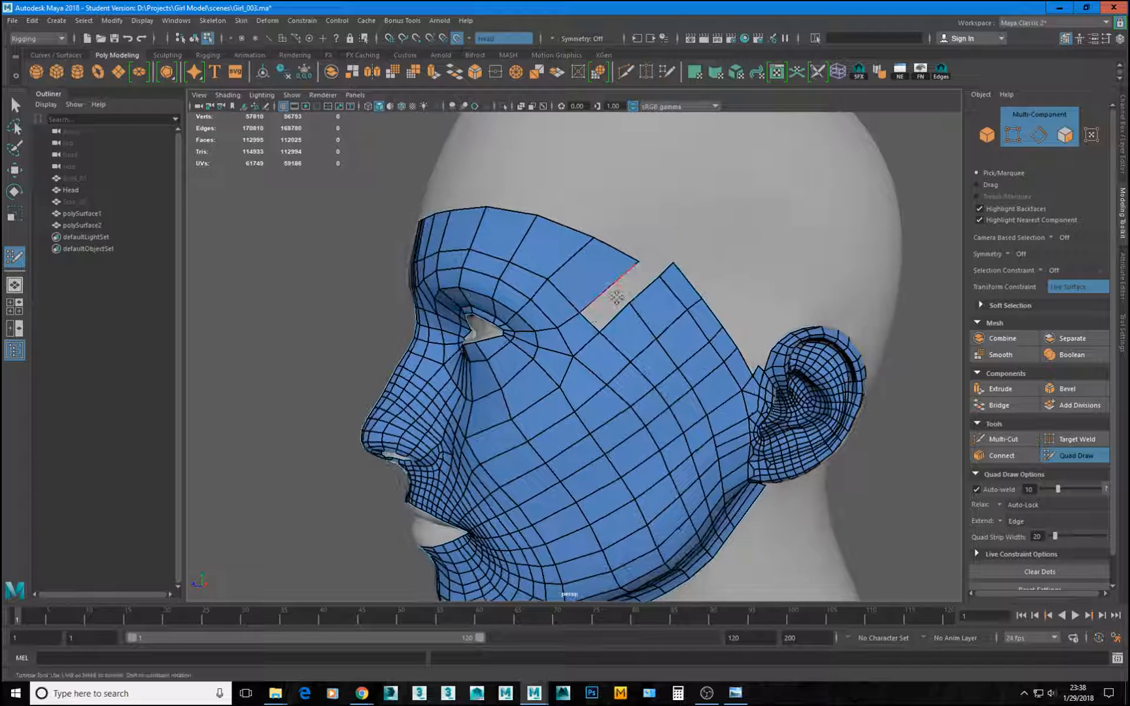
left_click(609, 281, "ctrl")
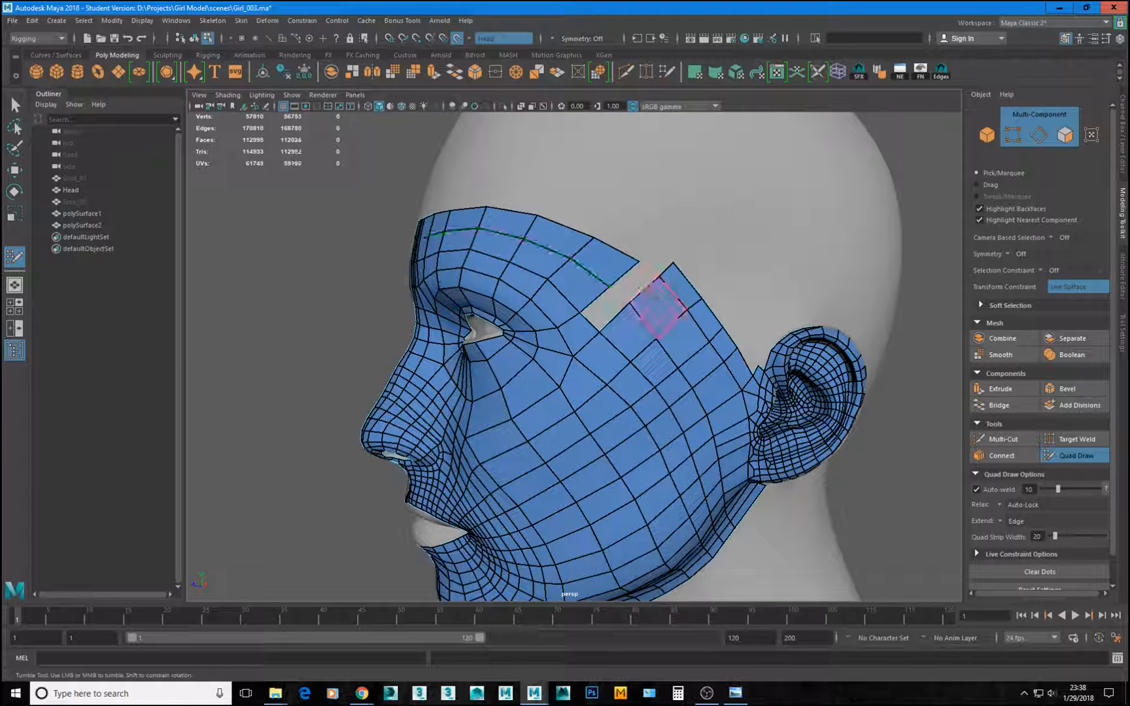
scroll(620, 318, "up", 2)
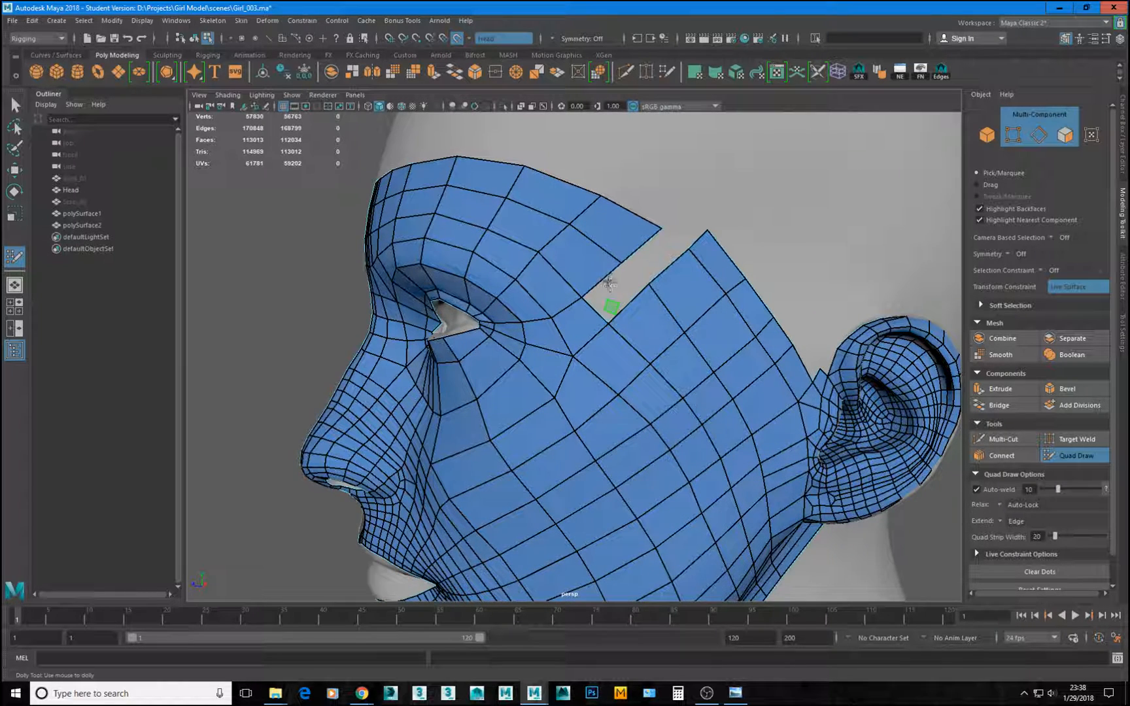
Extend a quad from the brow patch's outer edge into the gap and weld it to the neighbouring cheek border.
key("Tab")
mouse_move(621, 293)
left_mouse_down()
mouse_move(643, 318)
mouse_move(644, 255)
left_mouse_up()
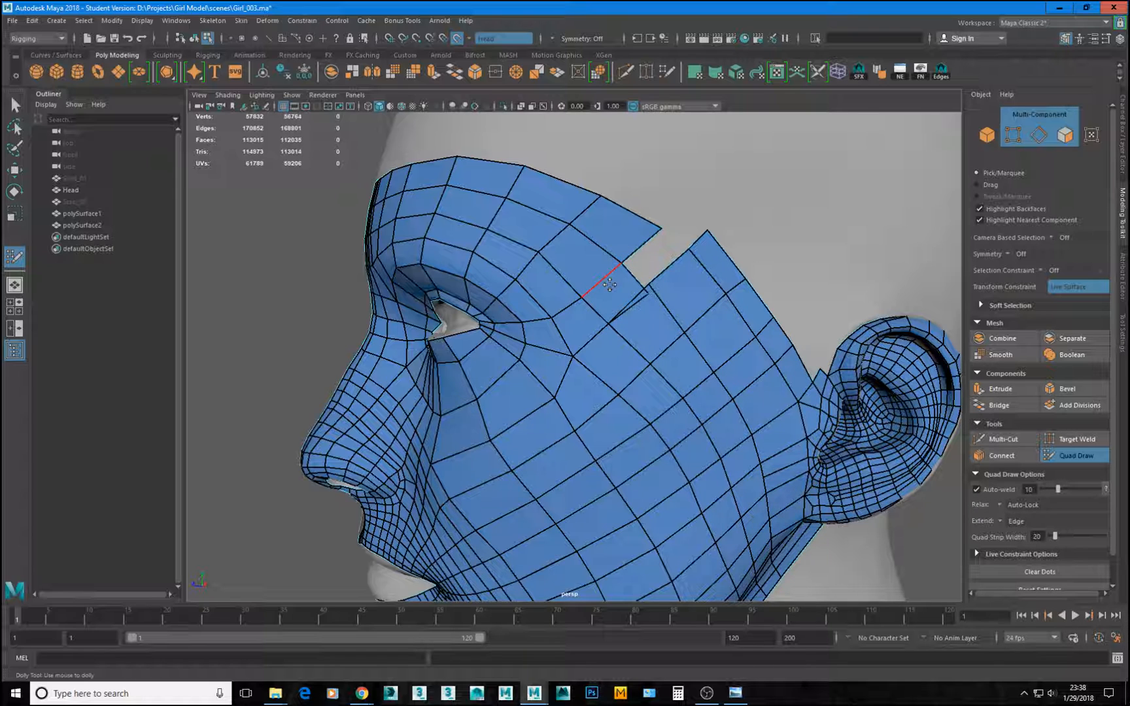
key("ctrl+z")
key("ctrl+z")
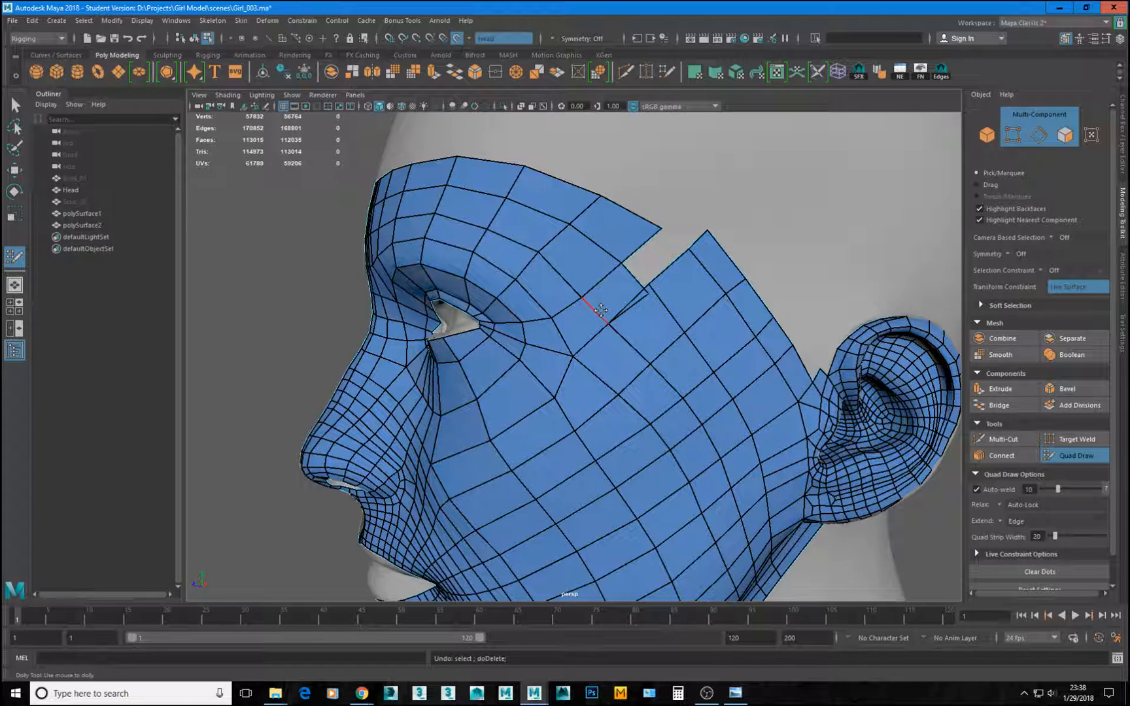
left_click_drag(603, 300, 634, 304, "alt")
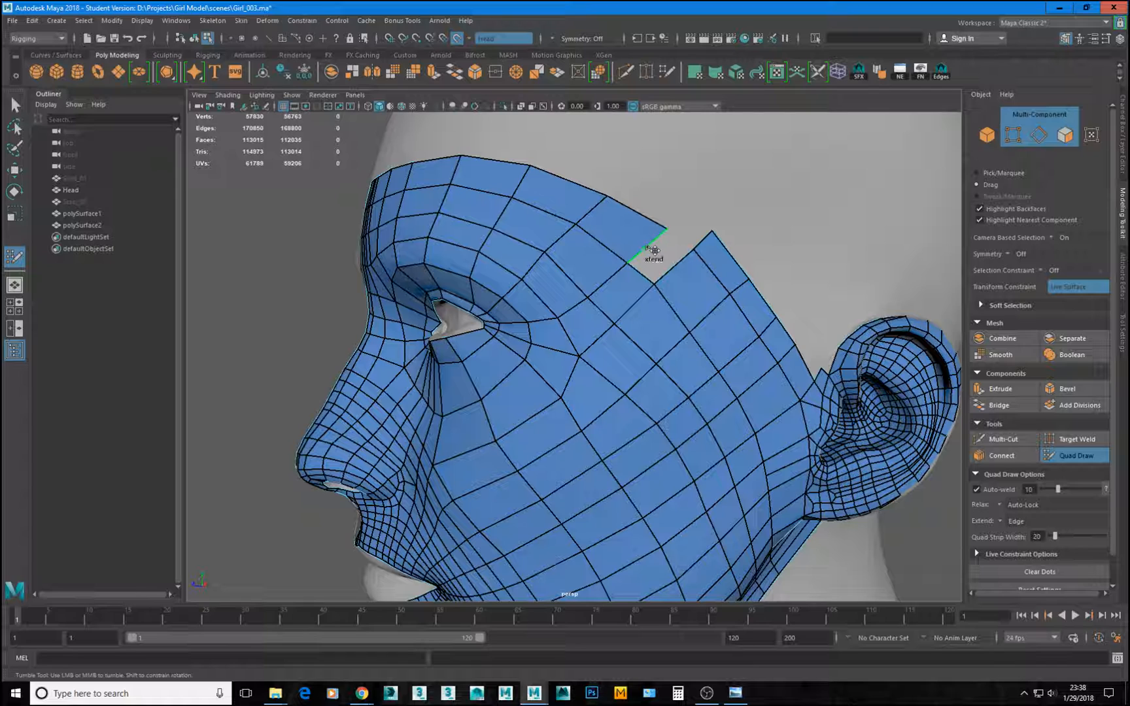
Fill the remaining notch between the brow patch's outer edge and the upper cheek border with a quad.
mouse_move(654, 257)
left_mouse_down()
mouse_move(676, 252)
mouse_move(671, 265)
left_mouse_up()
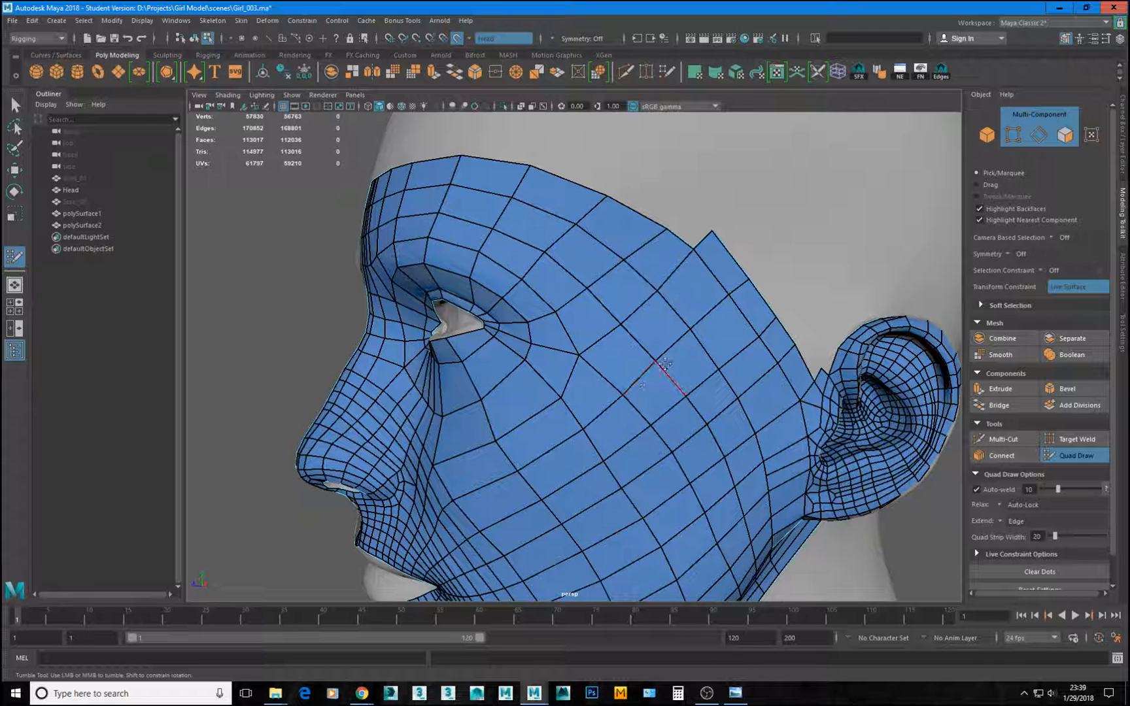
right_click_drag(656, 361, 544, 330, "alt")
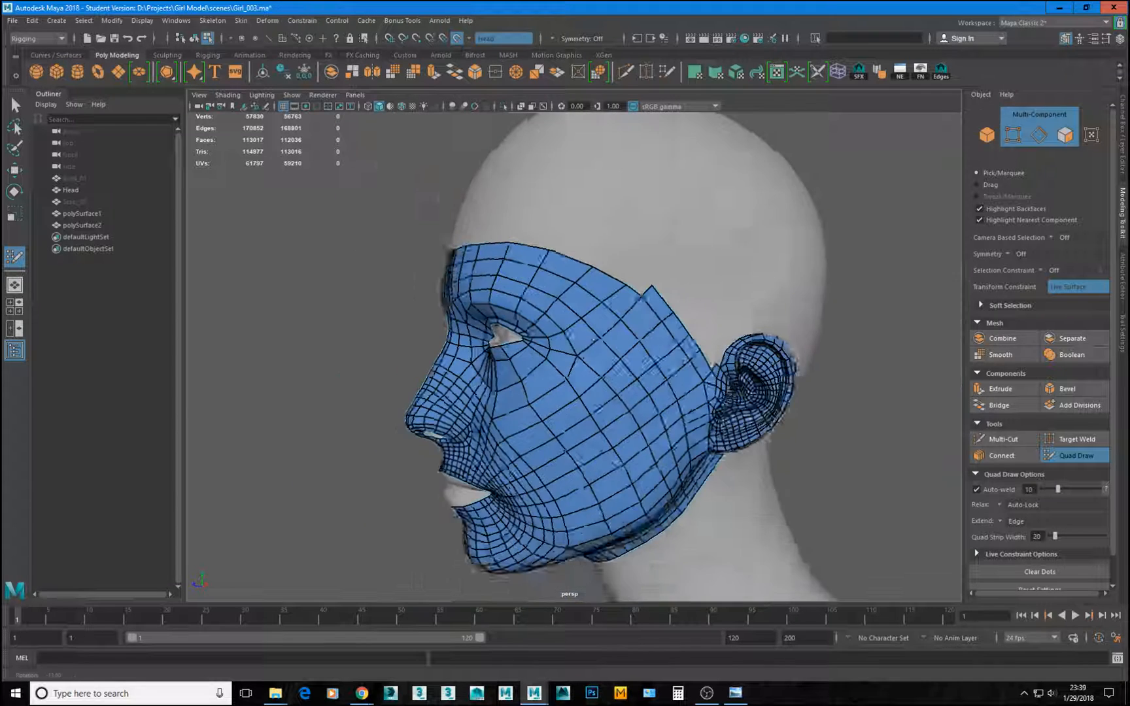
mouse_move(544, 330)
left_mouse_down("alt")
mouse_move(661, 329)
mouse_move(566, 327)
mouse_move(565, 338)
left_mouse_up("alt")
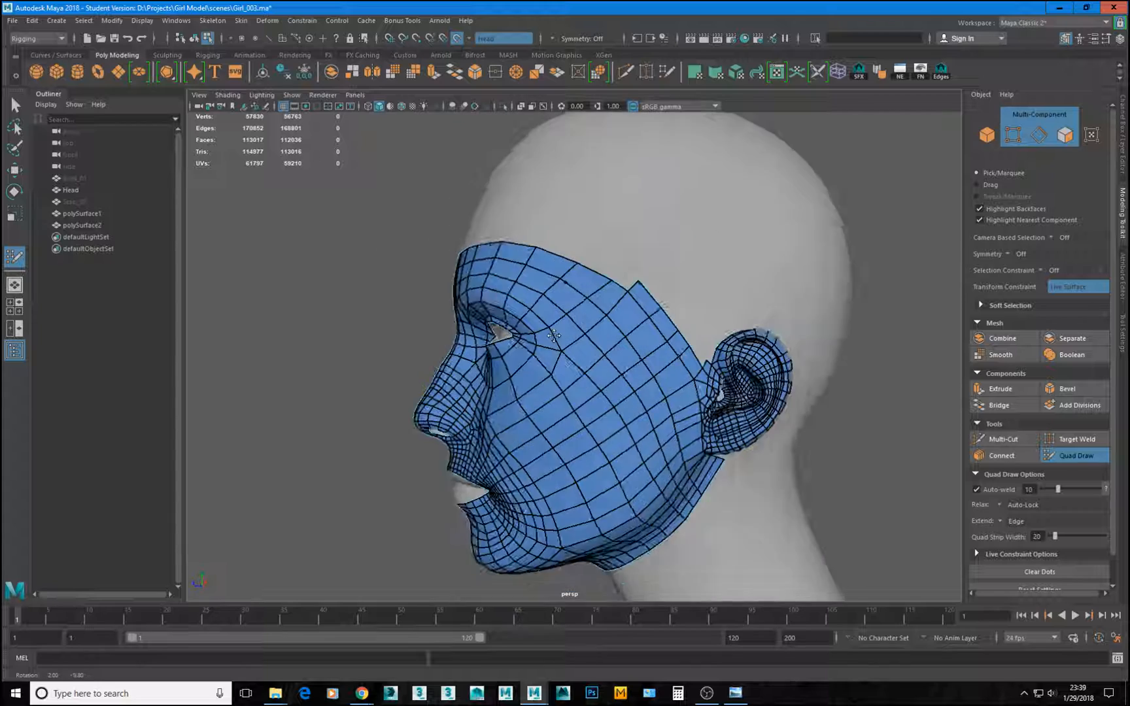
right_click_drag(566, 339, 681, 333, "alt")
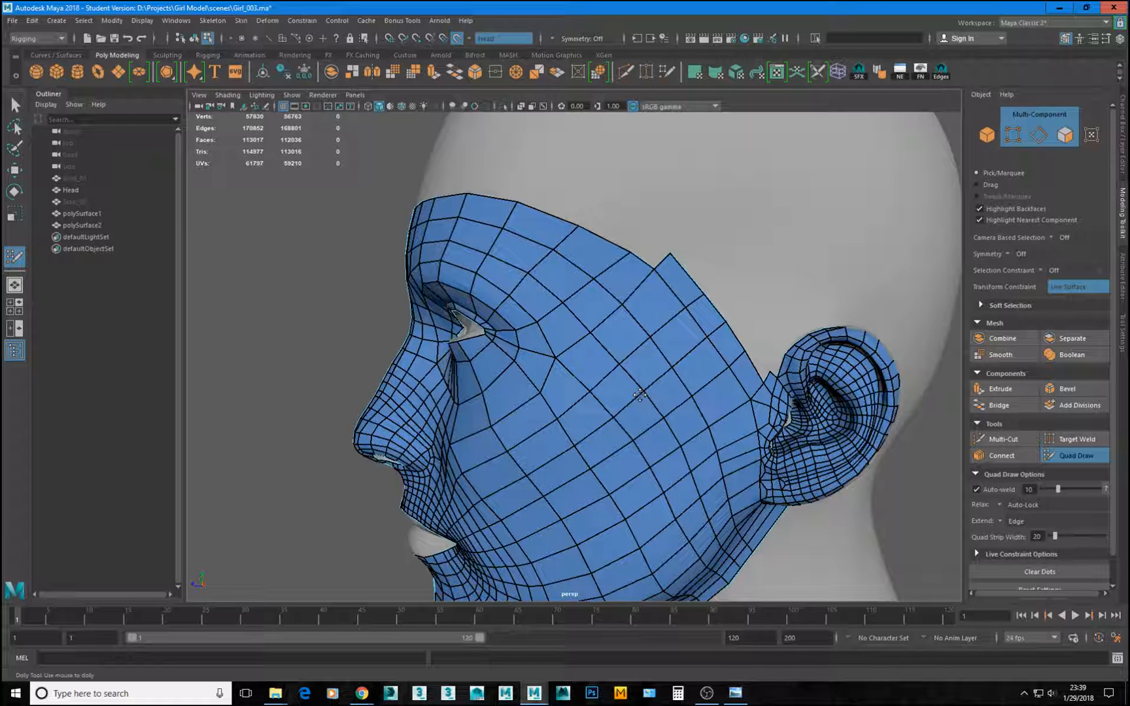
left_click_drag(699, 366, 630, 333, "alt")
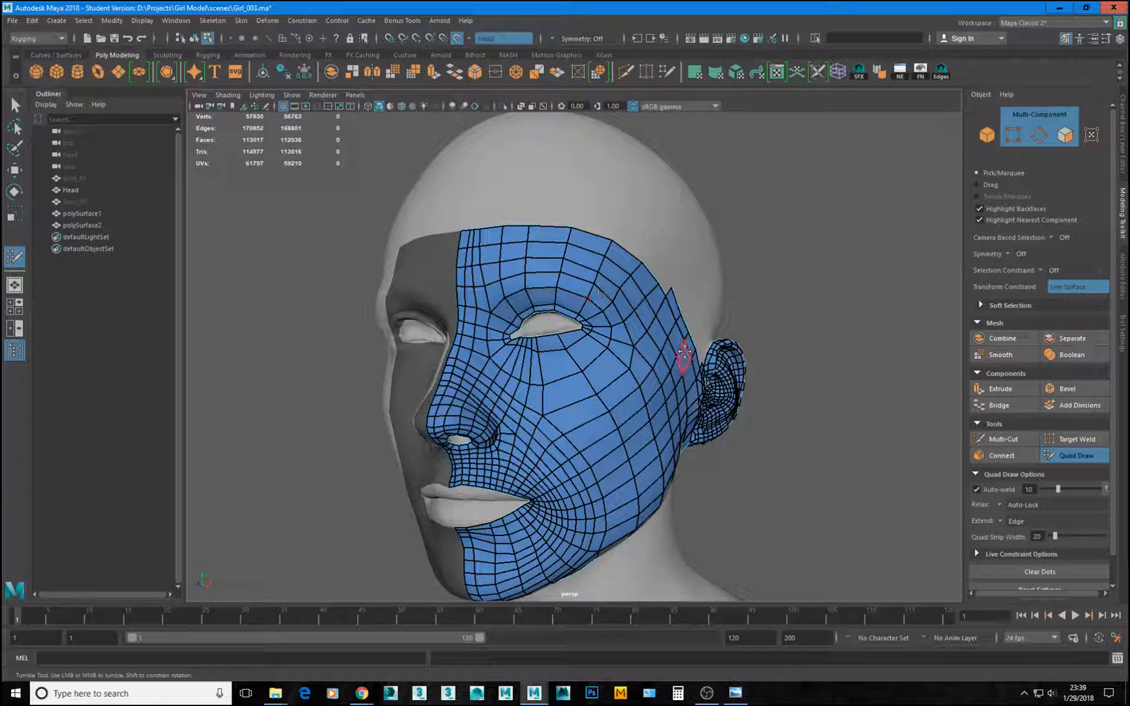
left_click_drag(605, 379, 687, 369, "alt")
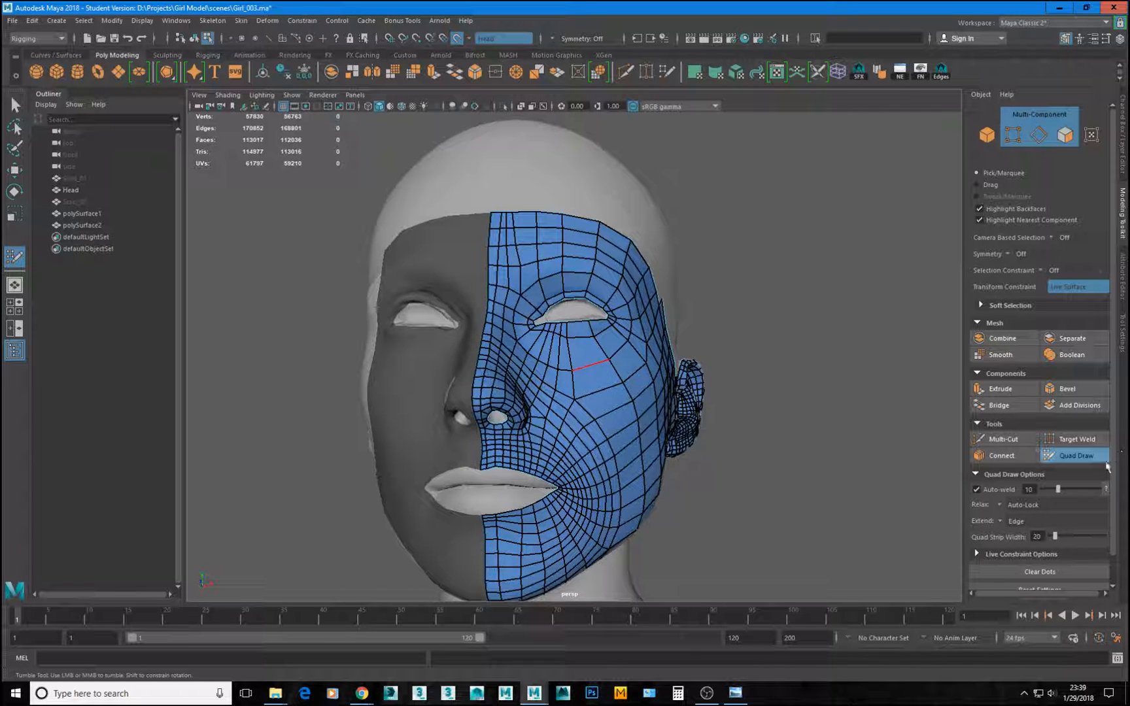
Leave Quad Draw, select both face halves, polySurface1 and polySurface2, and save the scene.
key("q")
left_click_drag(98, 227, 95, 215)
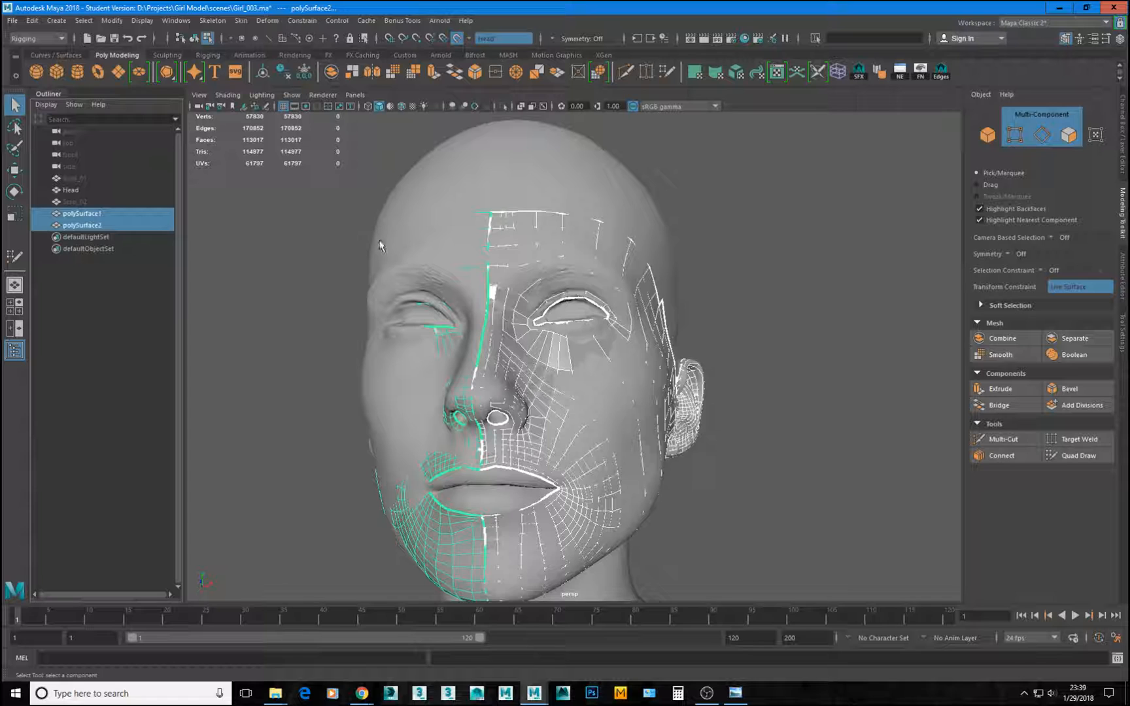
key("ctrl+s")
key("Return")
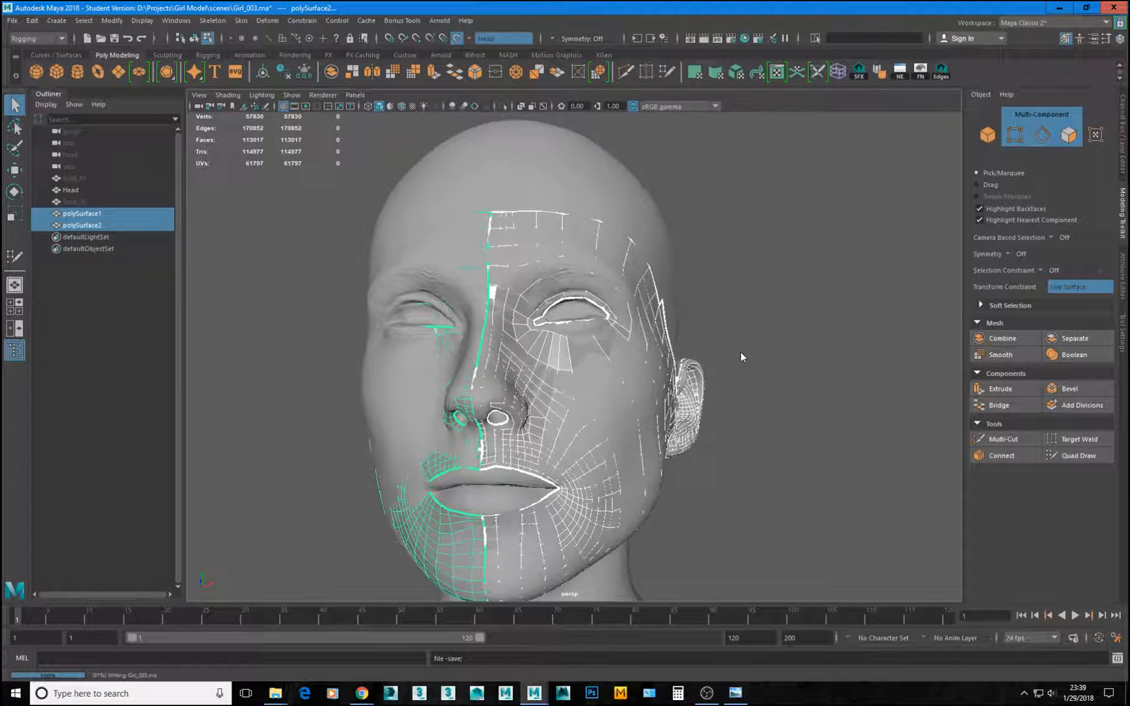
Isolate the two selected face halves in the viewport and turn on their smooth mesh preview.
key("ctrl+1")
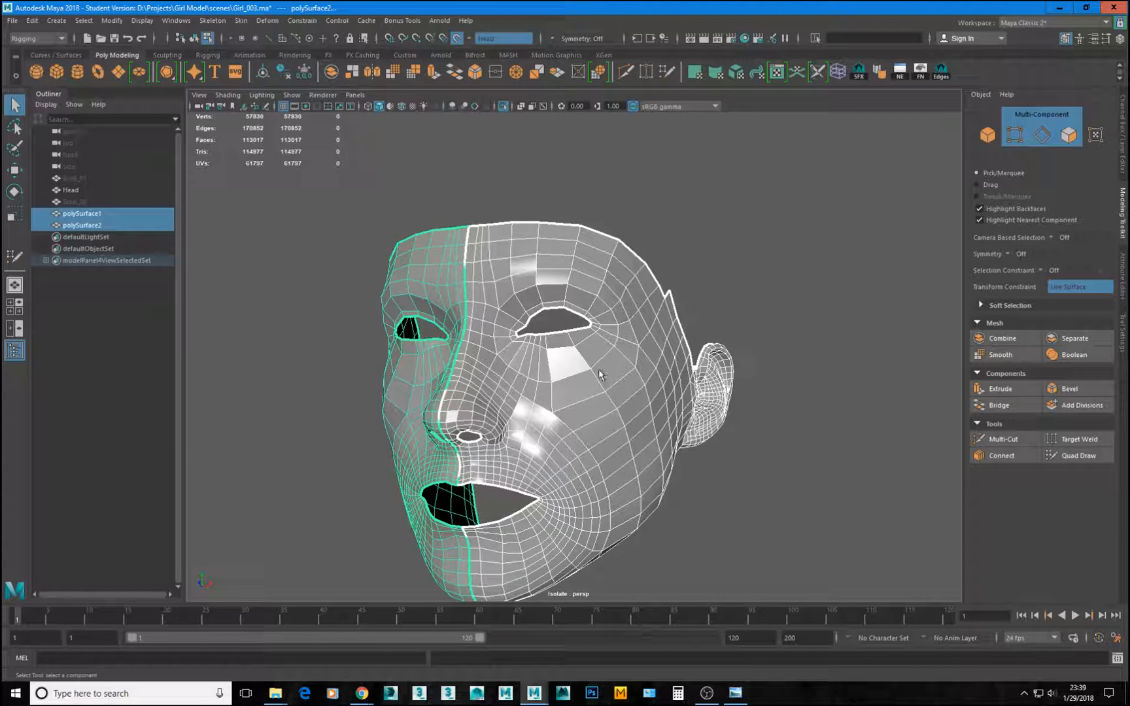
left_click(601, 374)
key("3")
left_click(848, 333)
right_click_drag(848, 333, 575, 340, "alt")
left_click_drag(575, 340, 636, 341, "alt")
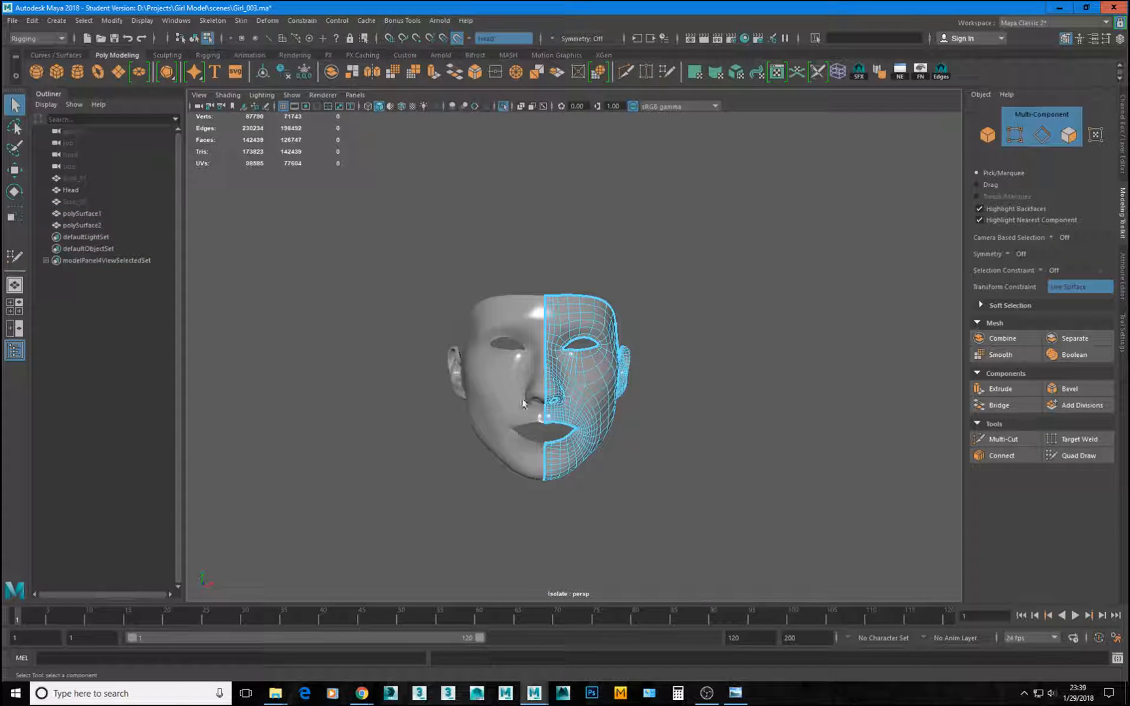
Return the face mesh to object mode and clear the selection.
right_click_drag(524, 404, 689, 253)
left_click(689, 252)
left_click_drag(689, 252, 674, 312, "alt")
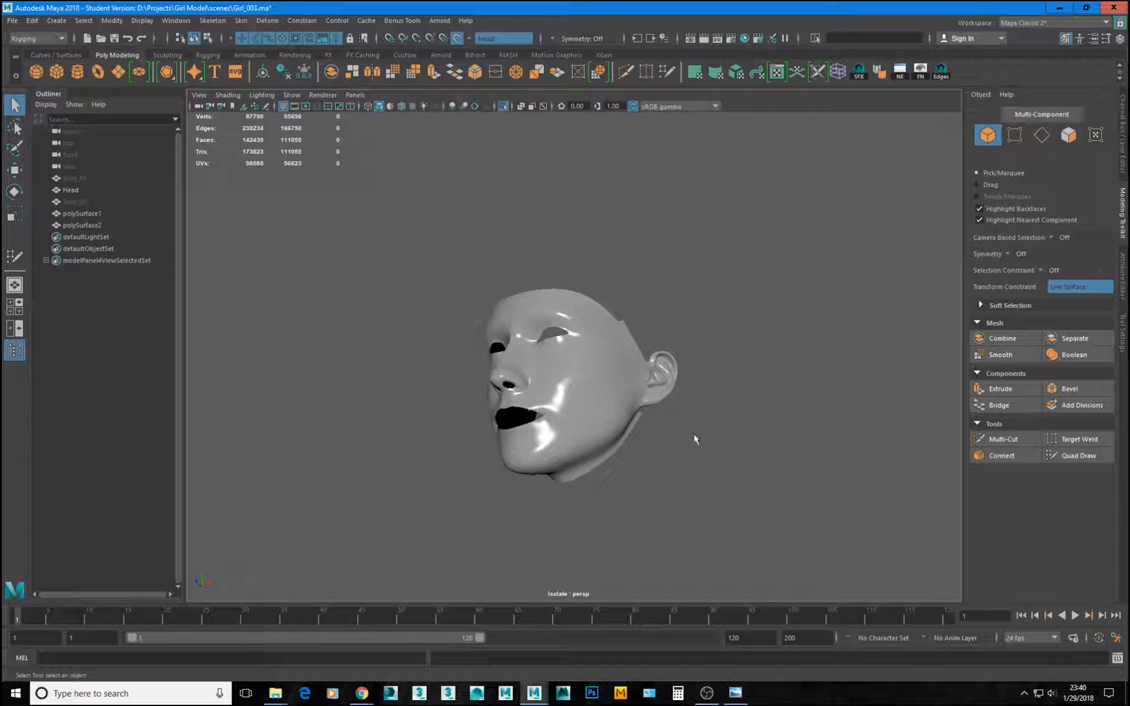
Examine the smoothed face surface from front, three-quarter and side views, including the temple, cheek, jaw and ear.
left_click_drag(569, 369, 955, 426, "alt")
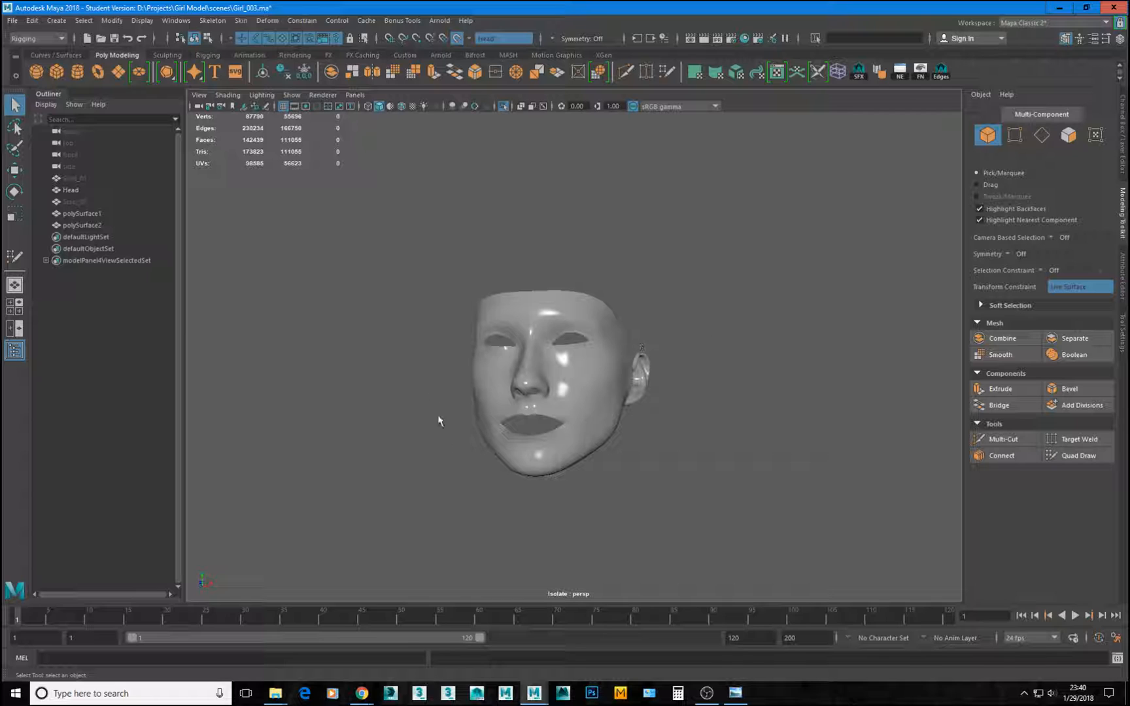
left_click_drag(555, 390, 613, 416, "alt")
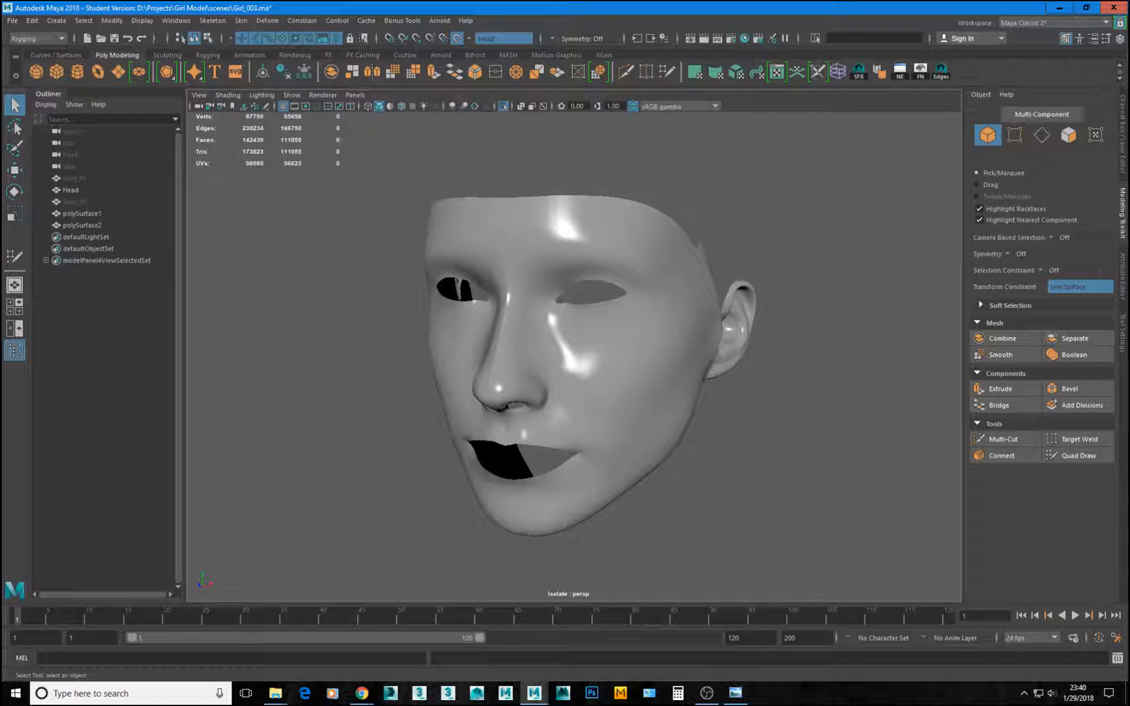
left_click_drag(727, 371, 647, 365, "alt")
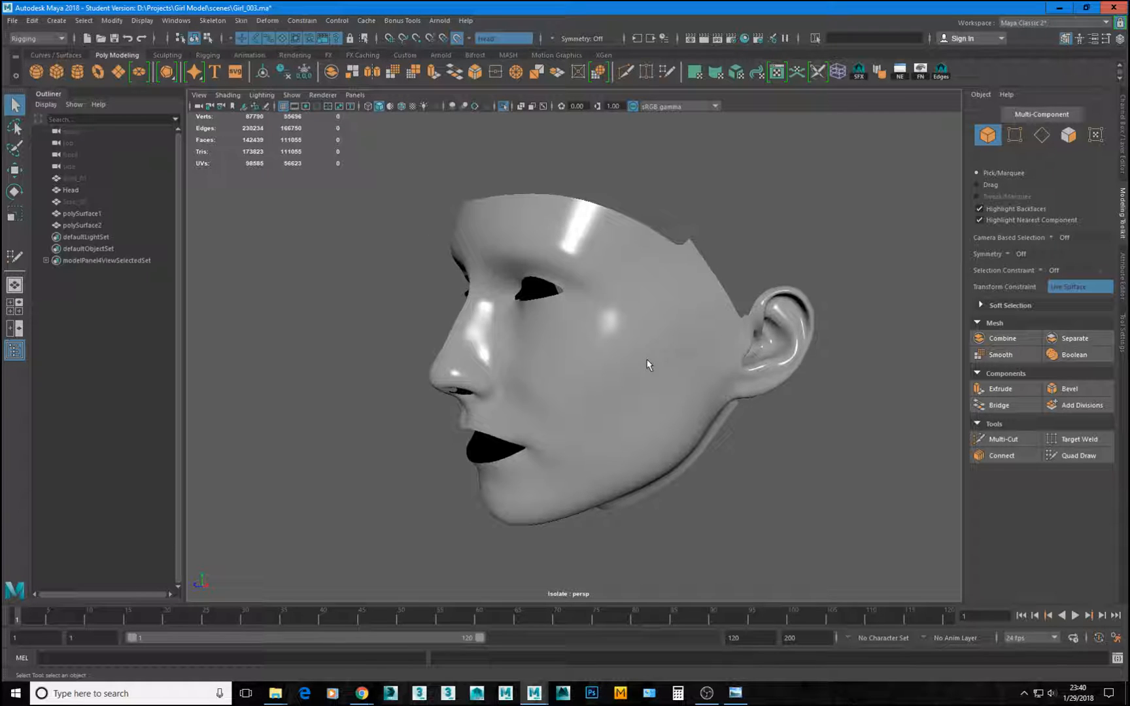
left_click_drag(648, 364, 663, 397, "alt")
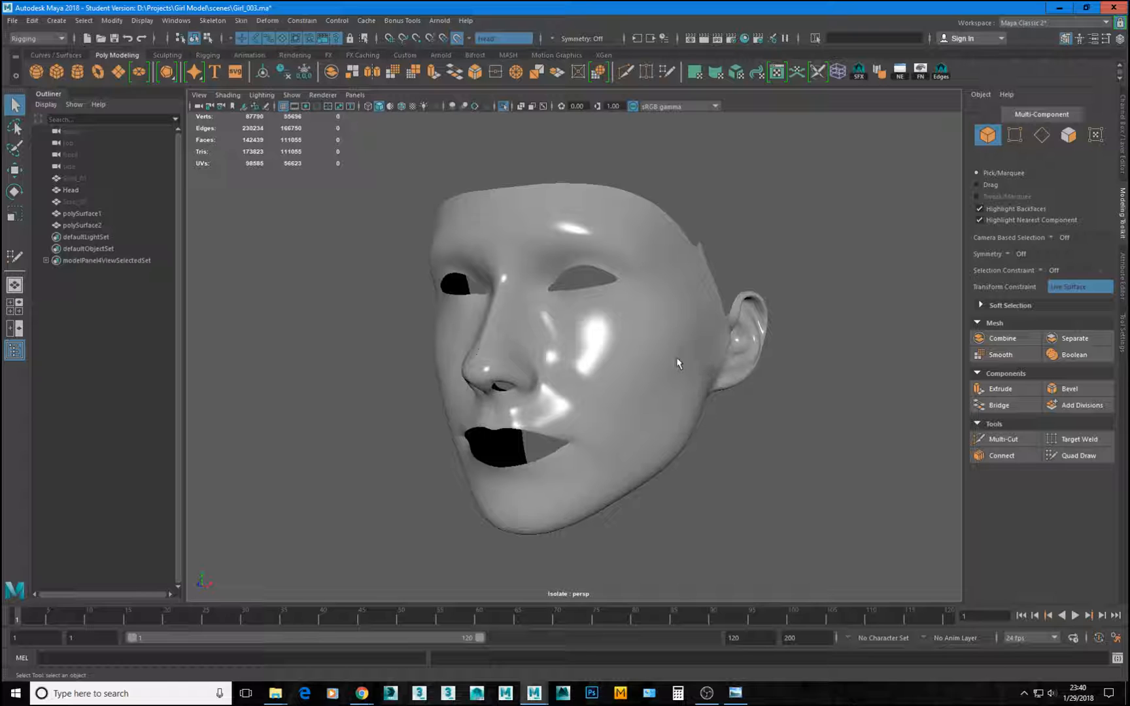
left_click_drag(587, 414, 593, 361, "alt")
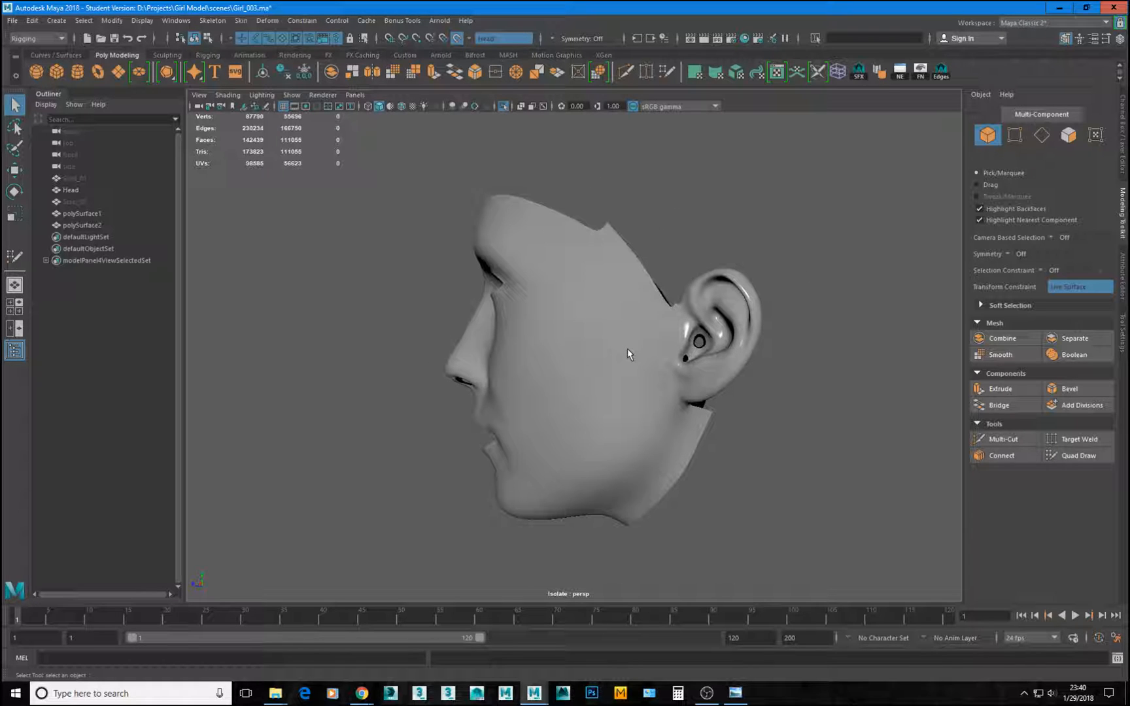
left_click_drag(627, 348, 513, 333, "alt")
scroll(695, 384, "up", 3)
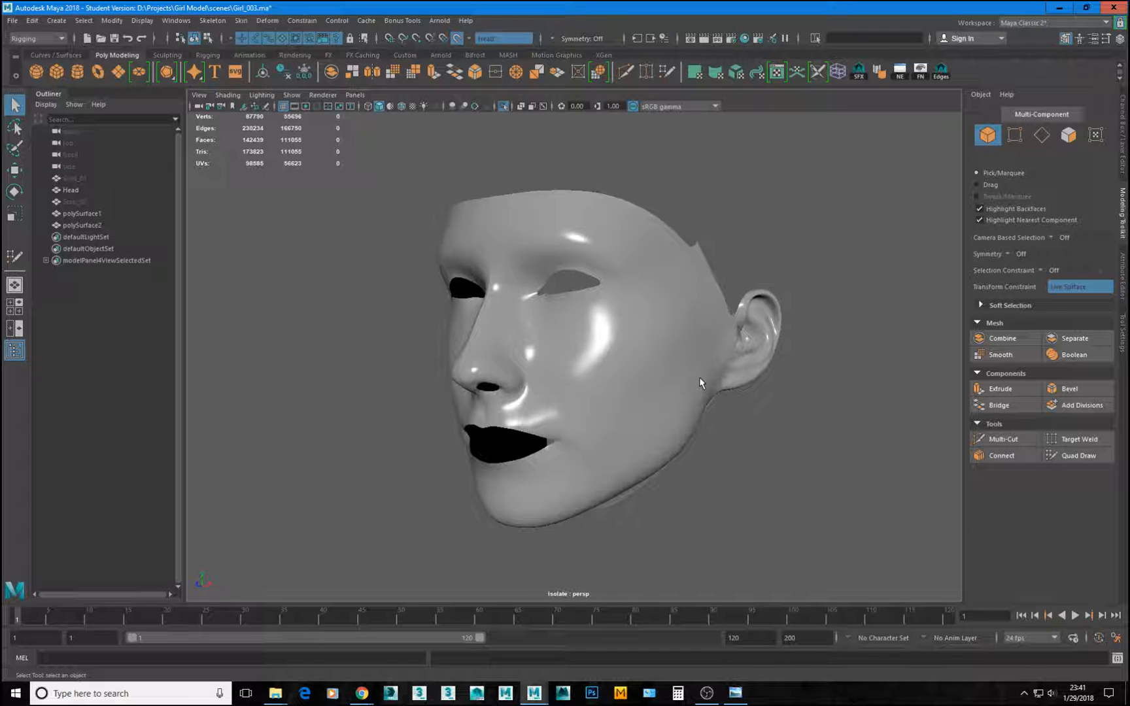
left_click_drag(699, 377, 599, 363, "alt")
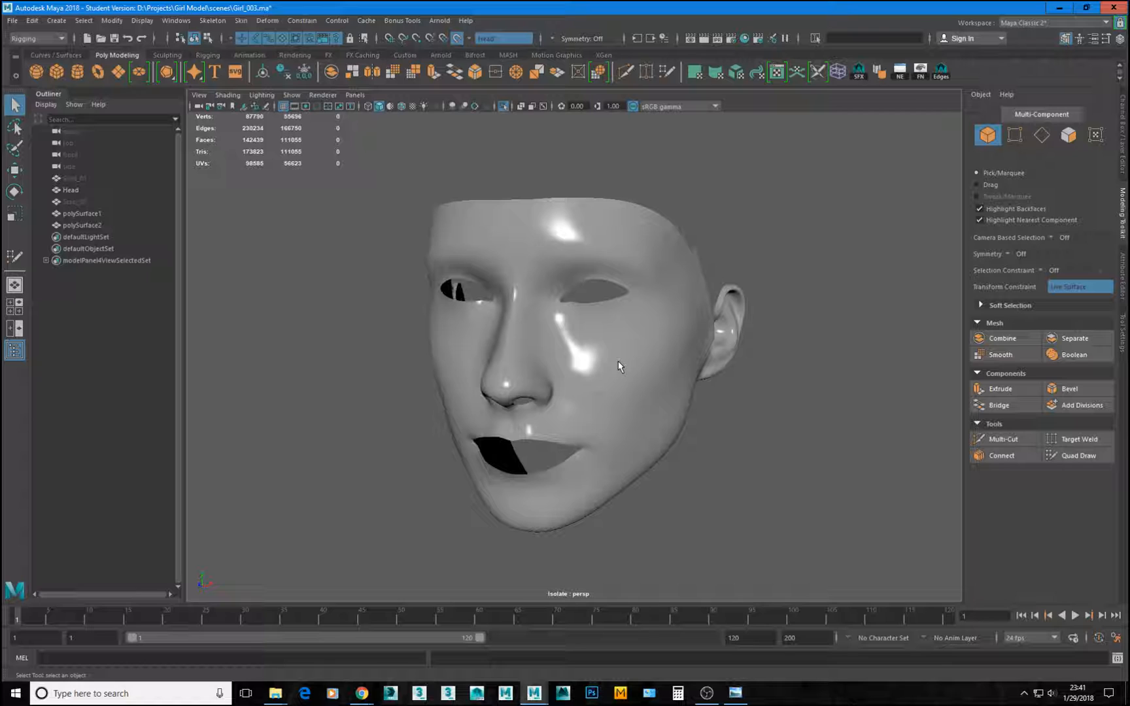